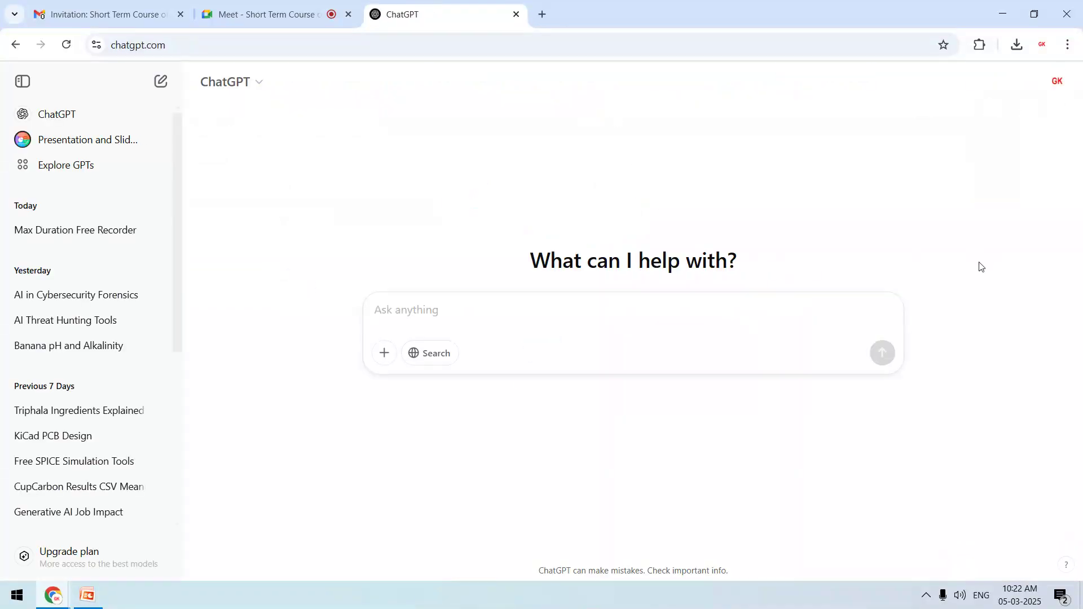
Step: Enlarge the ChatGPT page to 125% zoom
key("ctrl+plus")
key("ctrl+plus")
key("ctrl+plus")
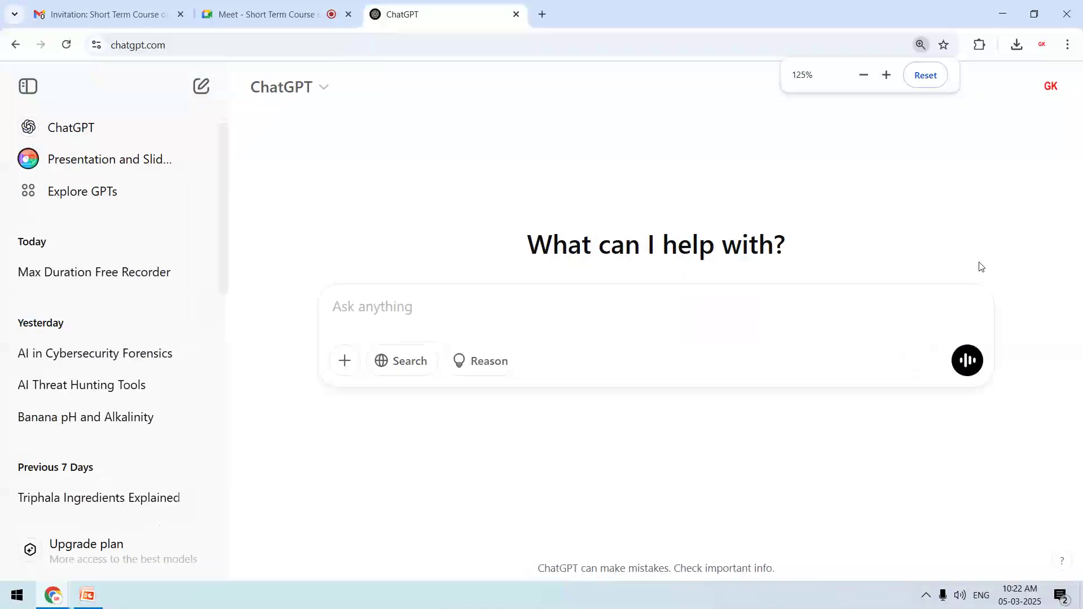
key("ctrl+minus")
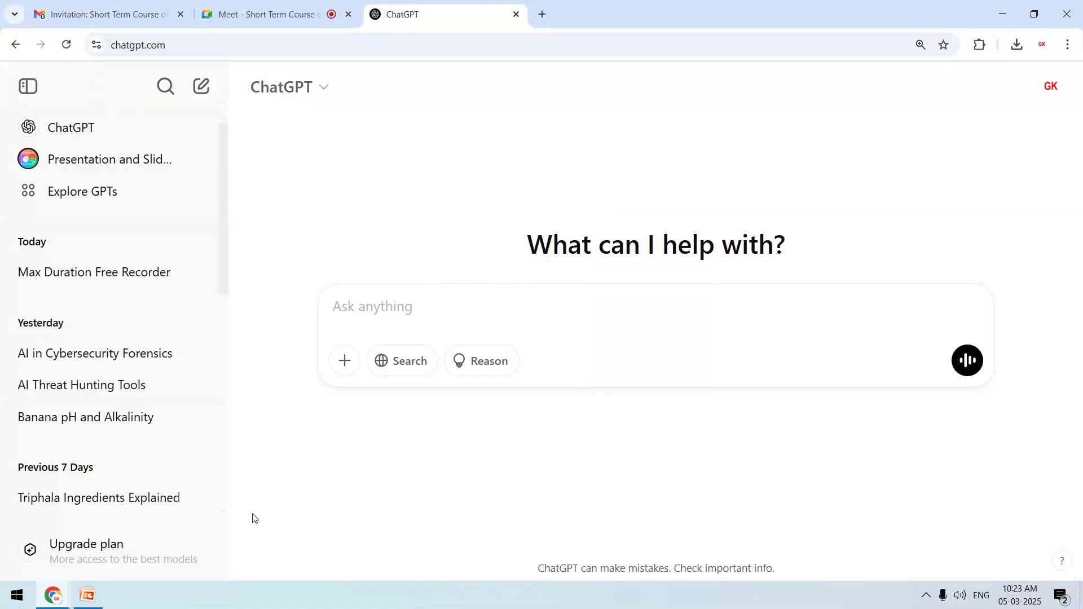
Step: View the upgrade plan options, comparing Free, Plus and Pro, and return to the chat page
left_click(122, 562)
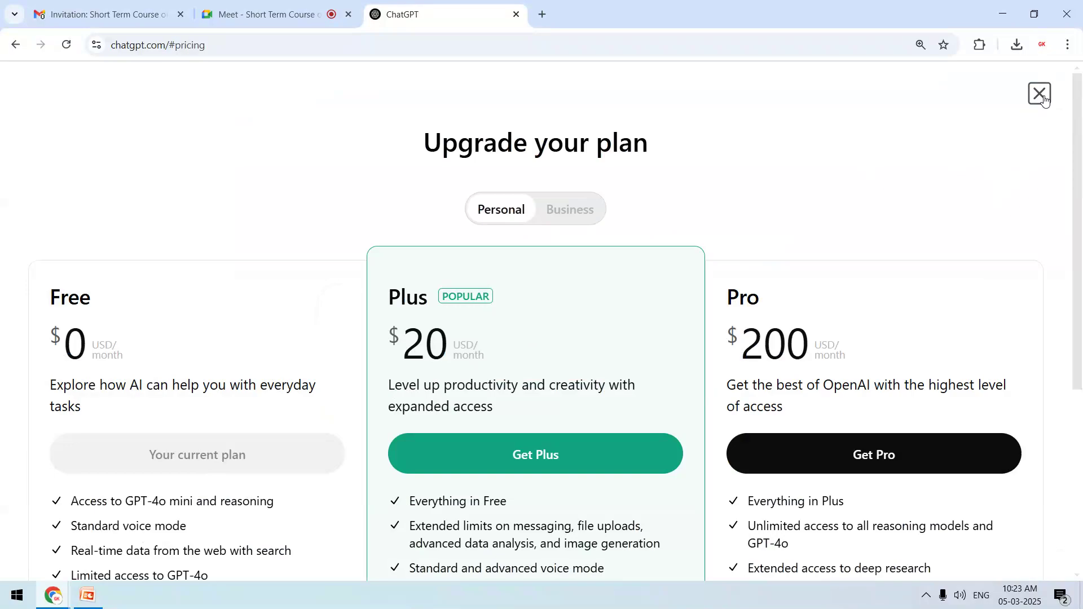
left_click(1040, 94)
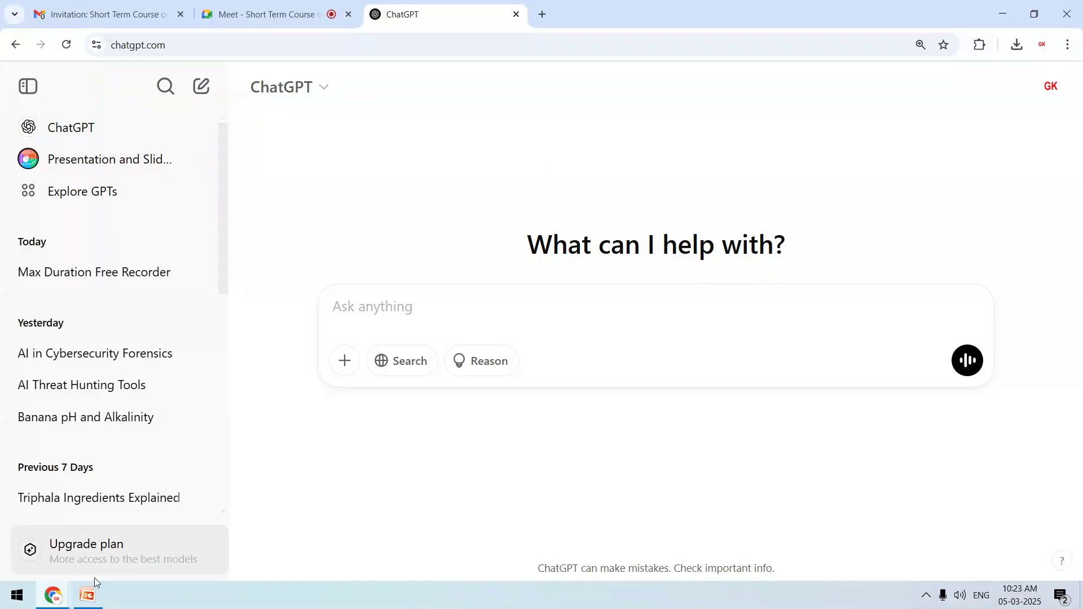
Step: Switch to PowerPoint, present from the A.I. Tools for Research slide to the Prompt Engineering slide, and return to the ChatGPT page
left_click(88, 595)
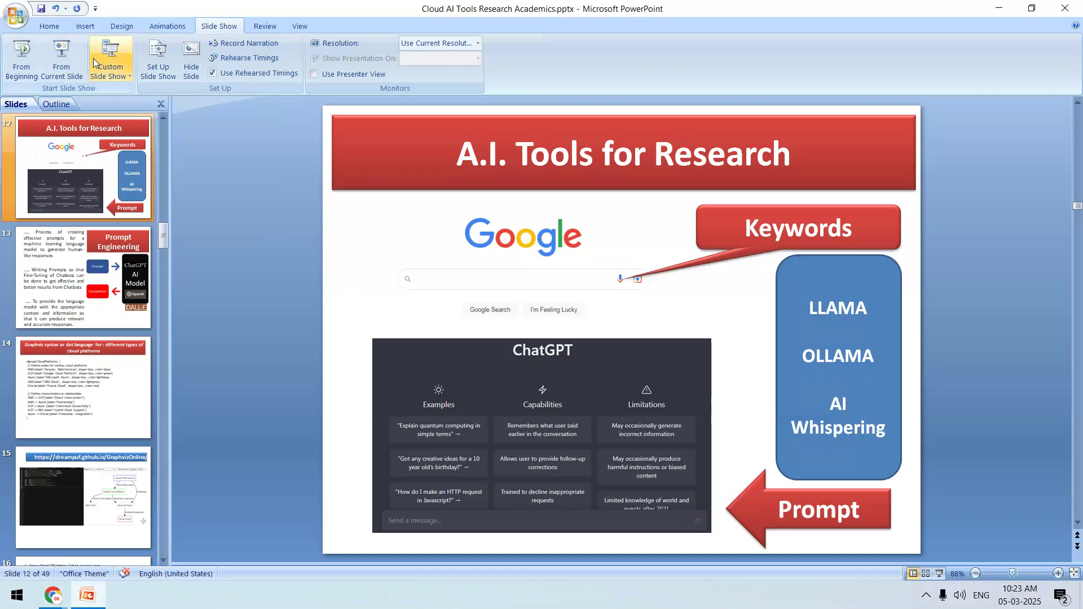
left_click(73, 58)
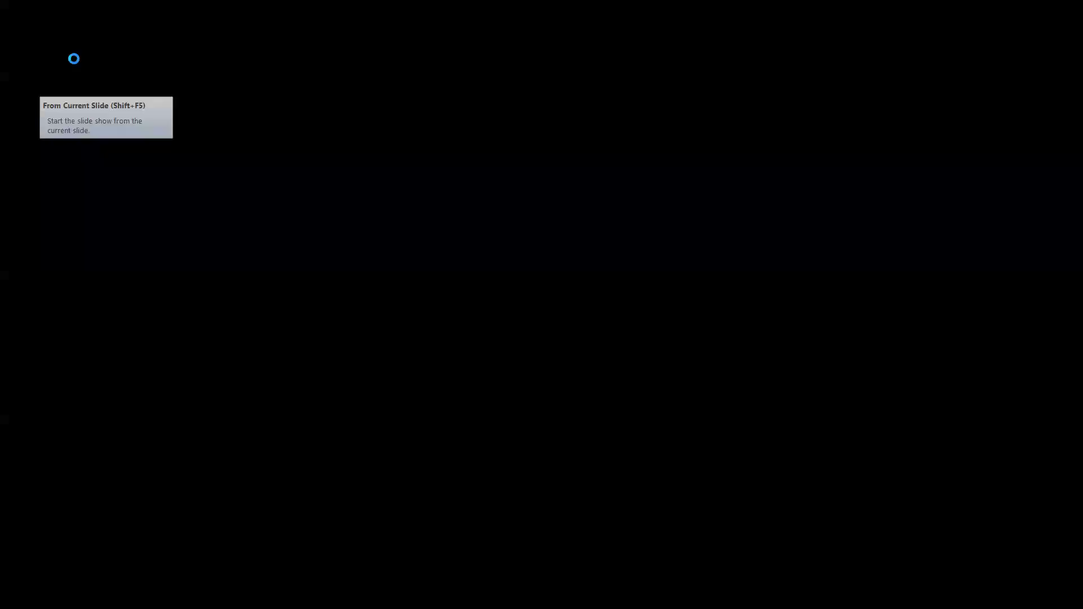
left_click(73, 59)
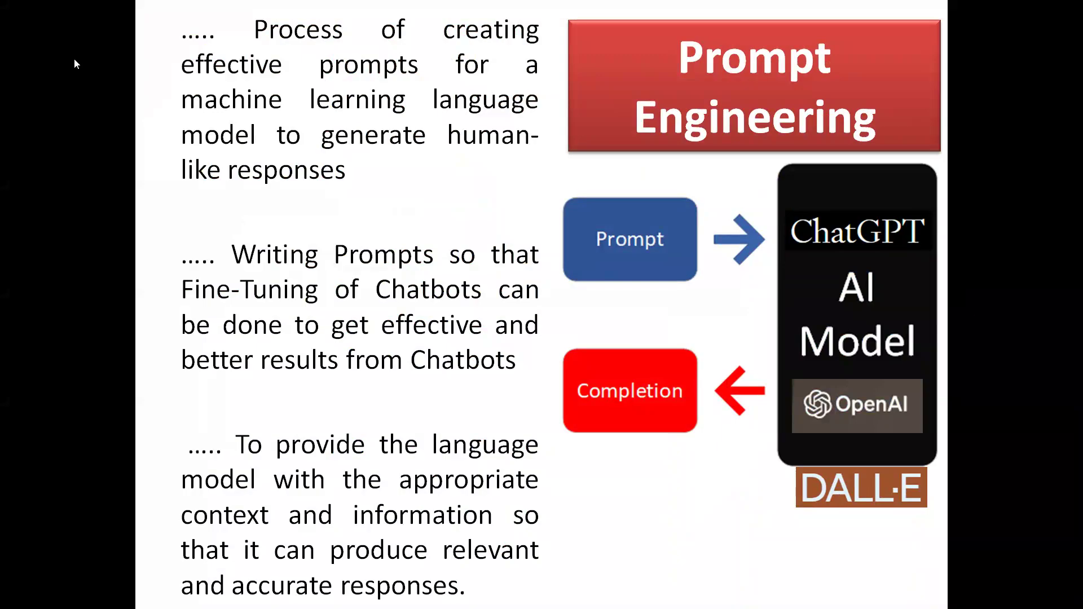
key("Escape")
key("alt+Tab")
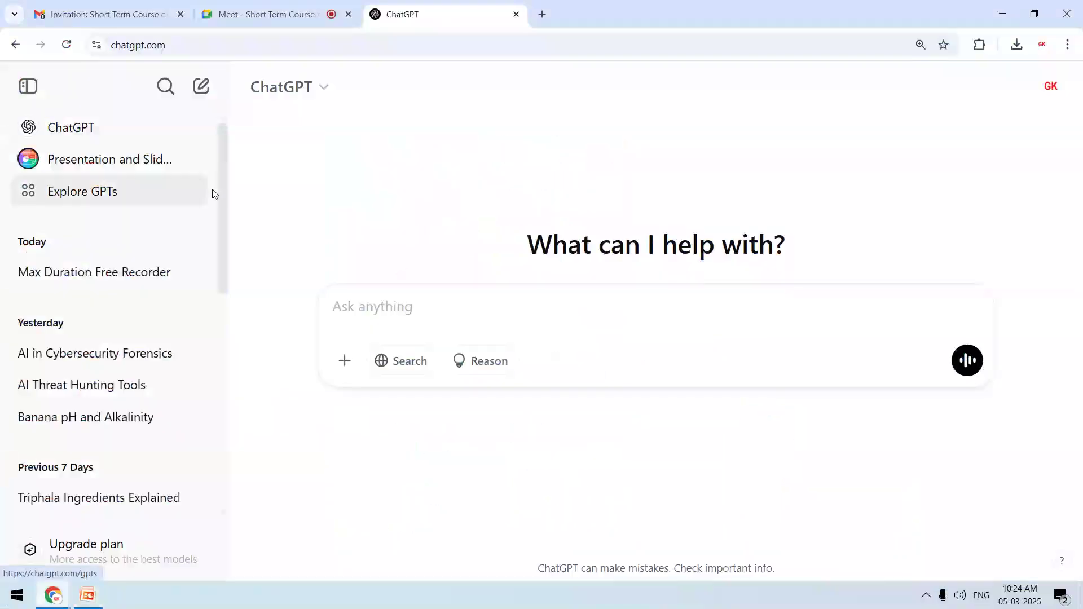
left_click(271, 14)
left_click(458, 8)
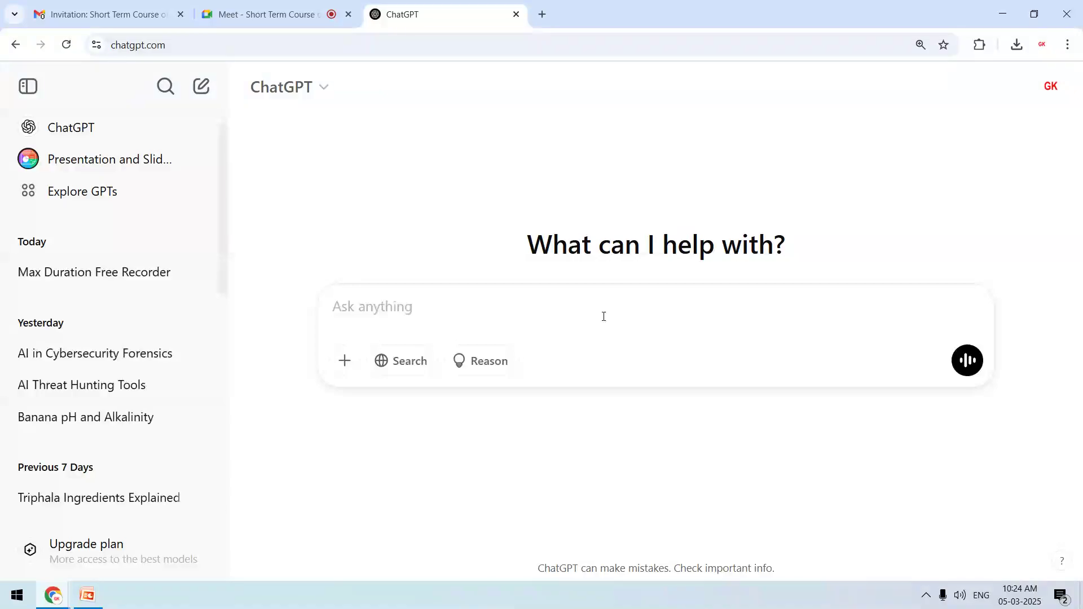
Step: Begin a new prompt with the text "generate graphviz dot code for :"
type("genreate")
key("BackSpace")
key("BackSpace")
key("BackSpace")
key("BackSpace")
key("BackSpace")
type("erate ")
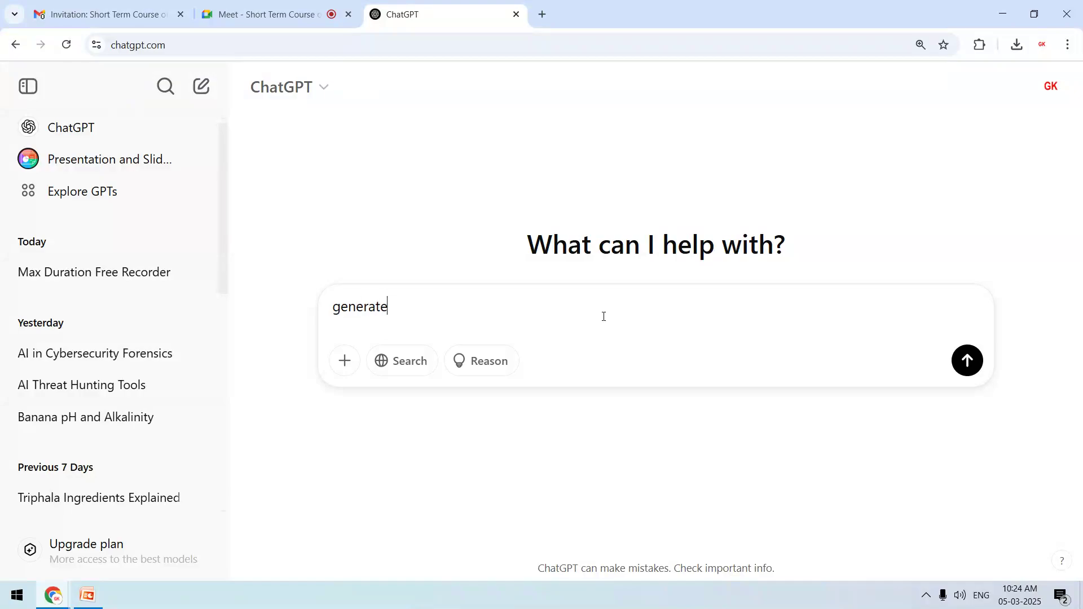
type("graphiviz dot")
key("Left")
key("Left")
key("Left")
key("Left")
key("Left")
key("Left")
key("Left")
key("BackSpace")
type("co")
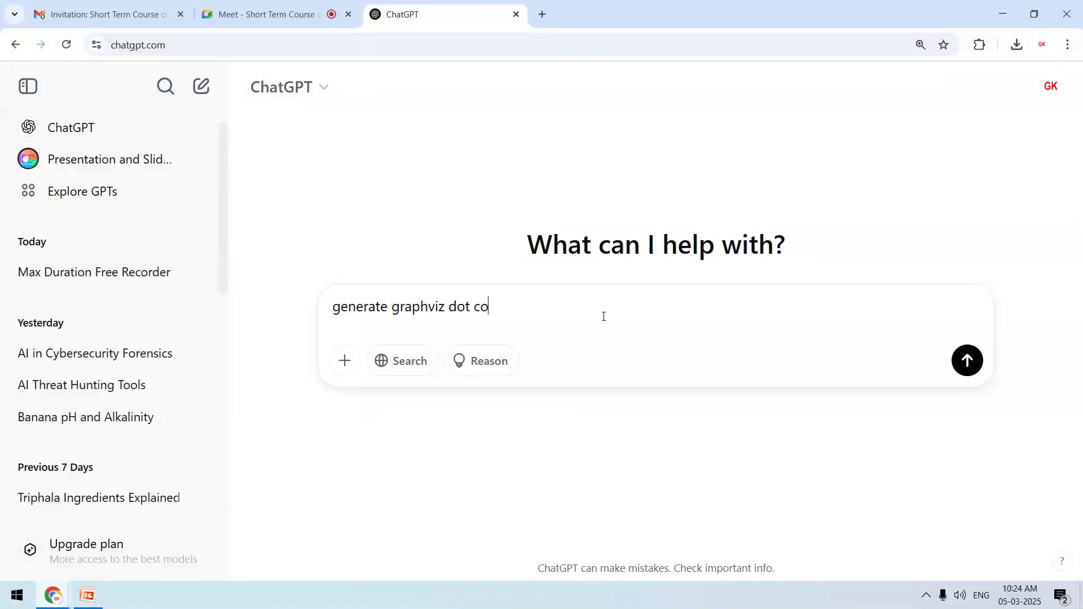
type("de for :")
Step: Complete the prompt with the topic "interaction of virtual machines in cloud data centers" and send it
type("interaction of ")
type("virtual machine")
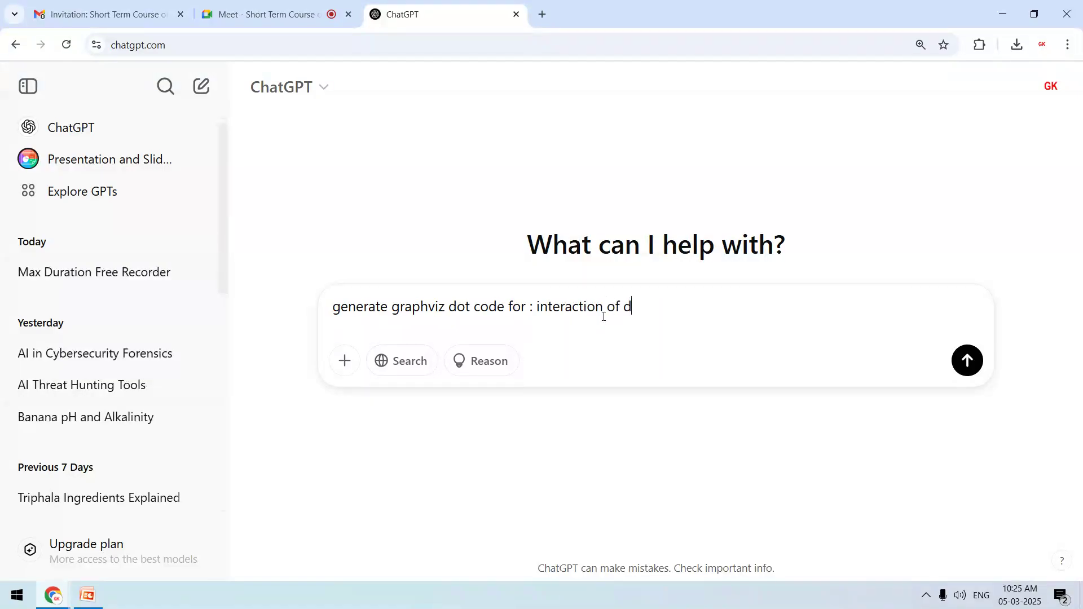
type("s in cloud co")
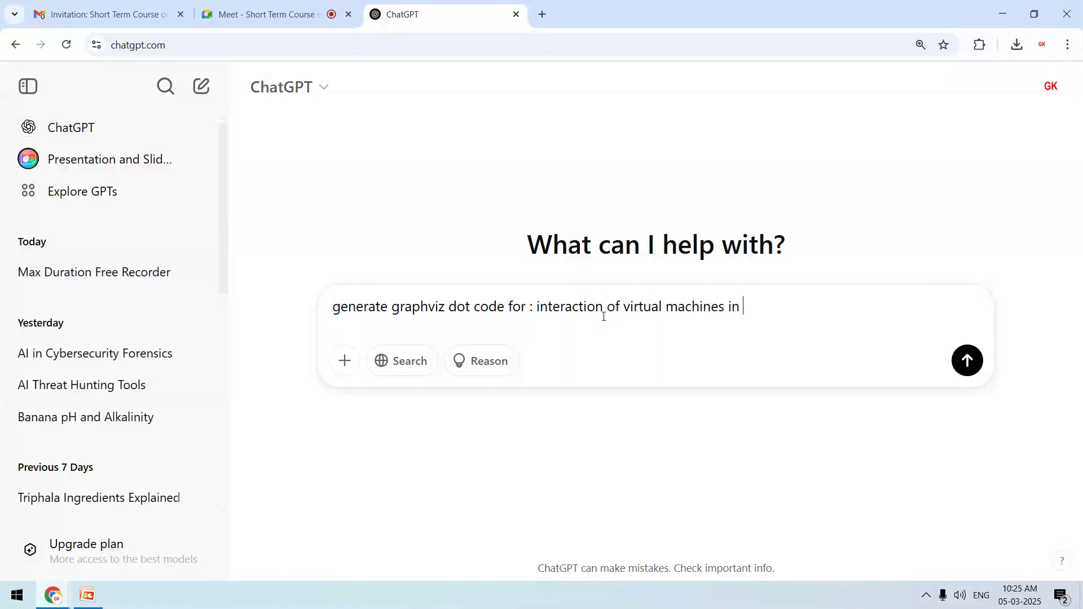
key("BackSpace")
key("BackSpace")
type("data centers")
key("ctrl+shift+Left")
key("ctrl+shift+Left")
key("ctrl+shift+Left")
key("ctrl+shift+Left")
key("ctrl+shift+Left")
key("ctrl+shift+Left")
key("ctrl+shift+Left")
key("ctrl+shift+Left")
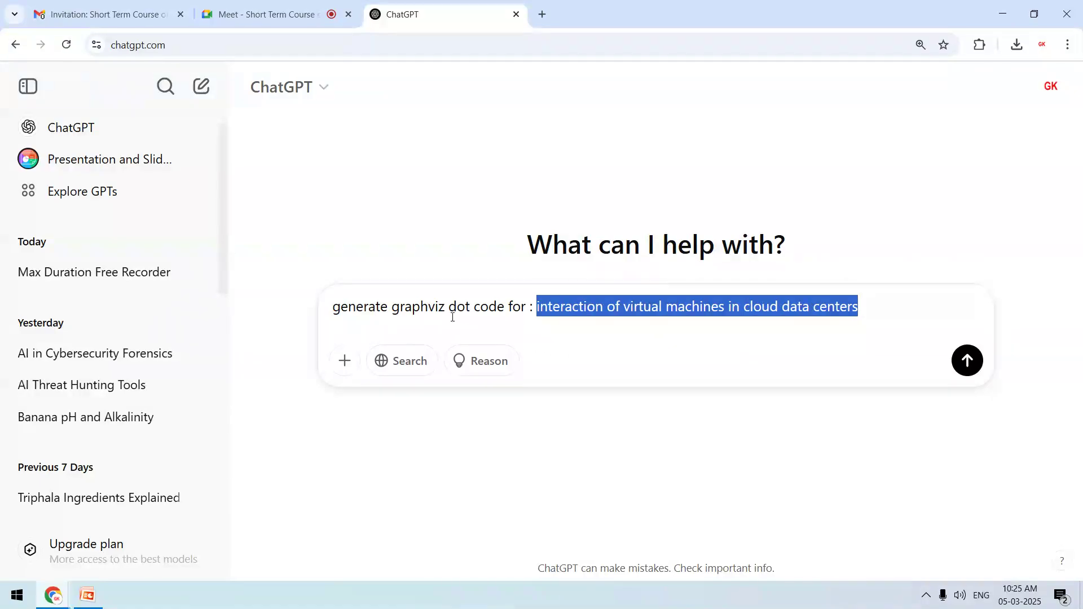
key("Return")
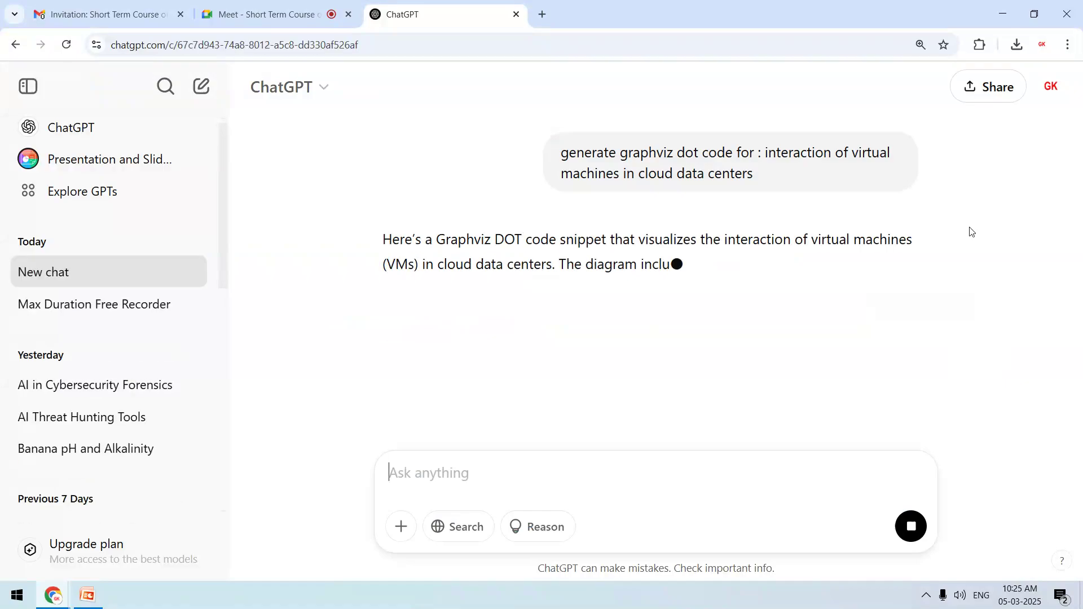
Step: Reduce the page to 110% zoom, look through the generated response and copy its DOT code
key("ctrl+minus")
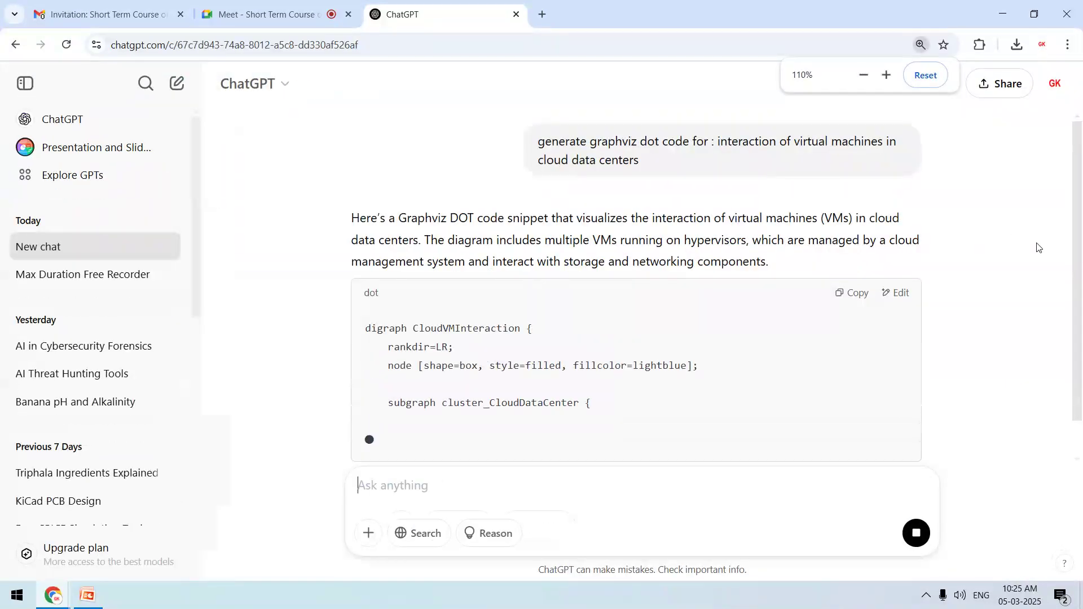
left_click_drag(1079, 230, 1048, 554)
left_click_drag(1045, 489, 1031, 360)
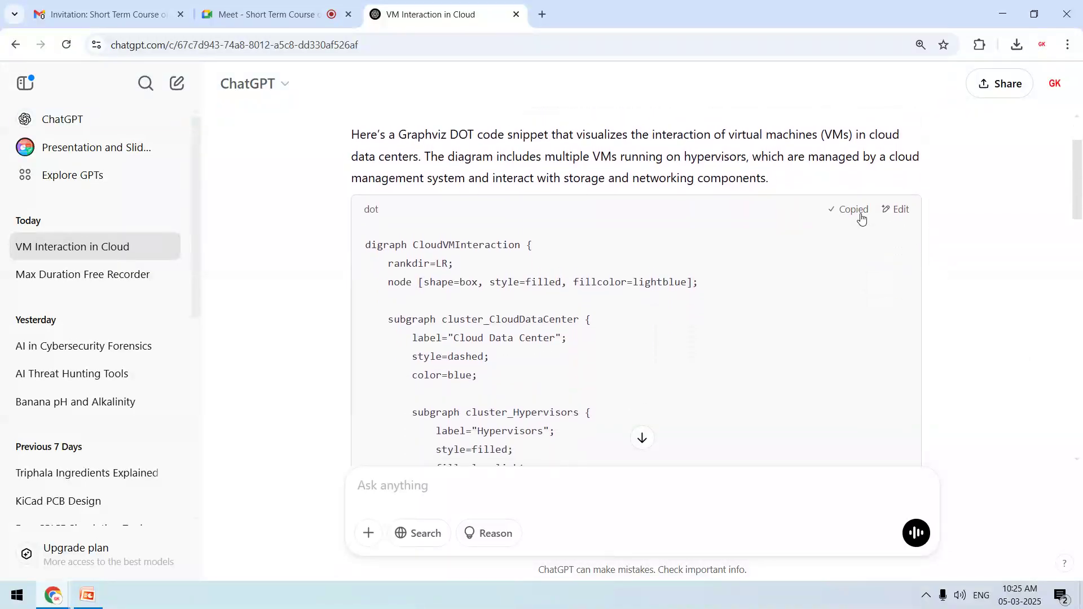
Step: Open the Graphviz Online site at dreampuf.github.io/GraphvizOnline in a new browser tab
left_click(543, 16)
type("graph")
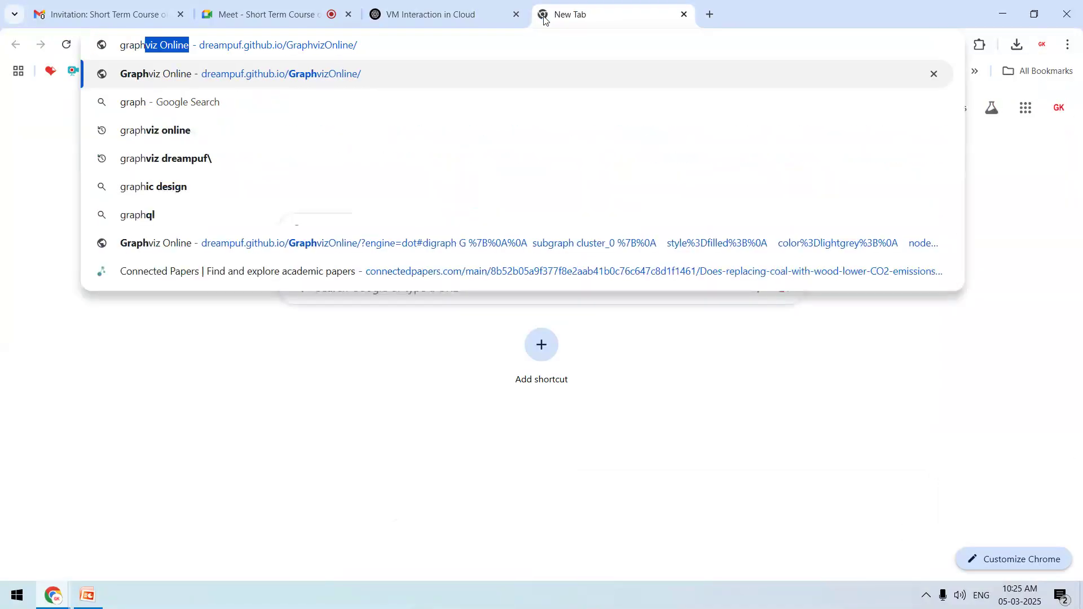
key("Return")
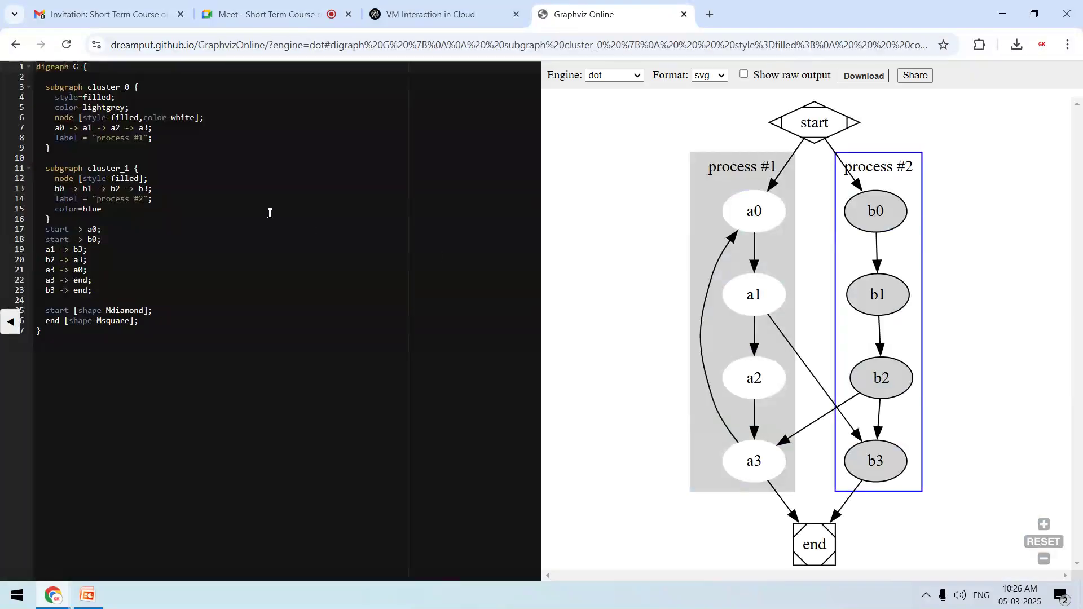
Step: Replace the sample code in the Graphviz Online editor with the copied virtual machine DOT code
key("ctrl+a")
key("BackSpace")
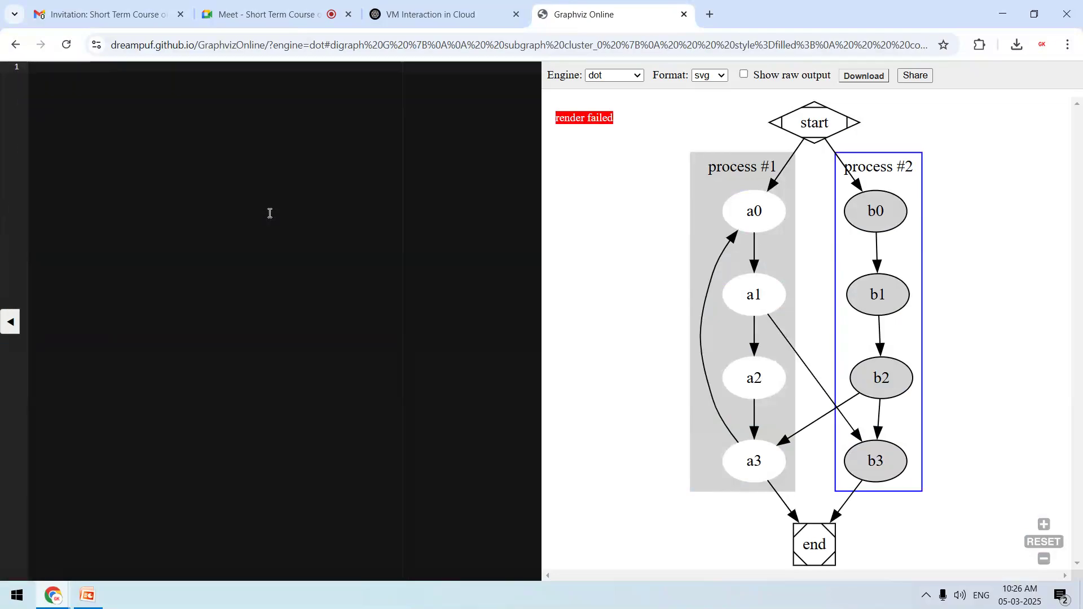
key("ctrl+v")
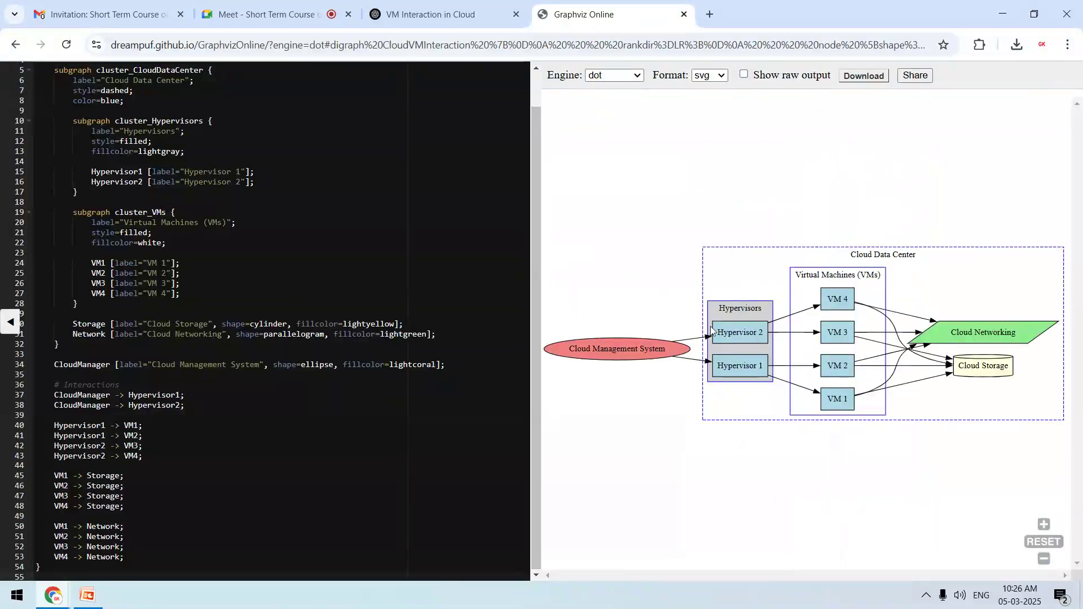
Step: Examine the rendered cloud data center diagram up close, from the Cloud Management System to the networking and storage nodes
left_click(1048, 525)
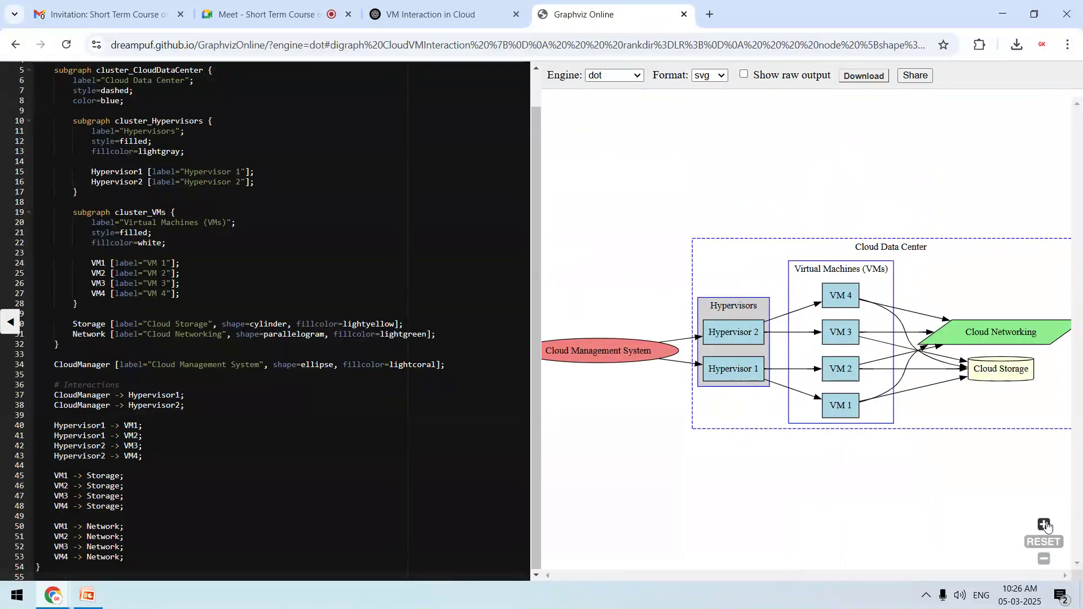
left_click(1047, 527)
left_click_drag(810, 449, 814, 410)
left_click_drag(906, 391, 823, 403)
left_click_drag(787, 337, 740, 316)
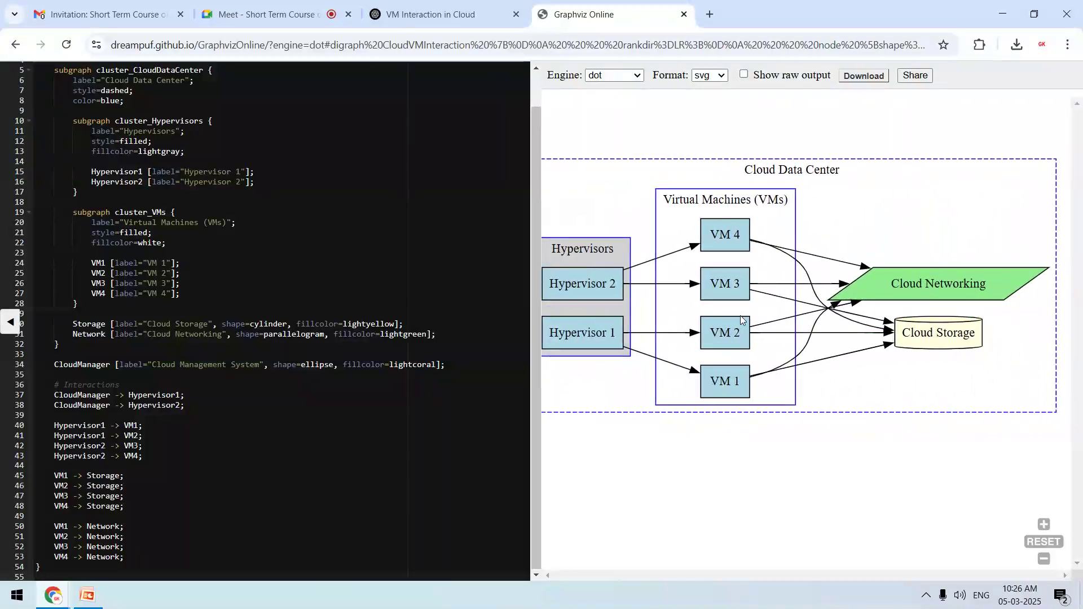
left_click_drag(719, 351, 793, 376)
left_click_drag(909, 368, 822, 354)
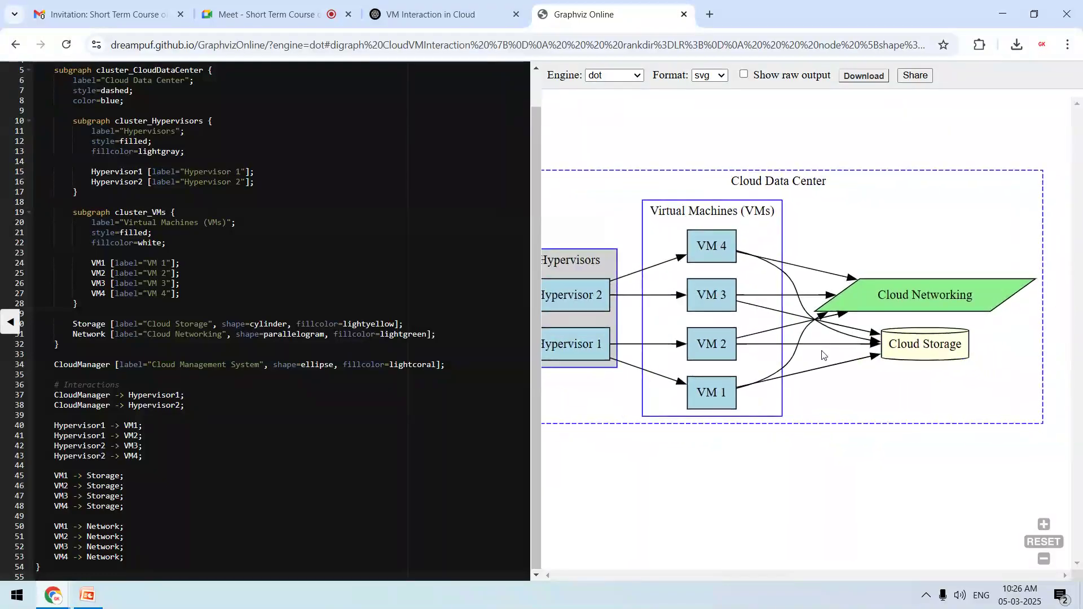
left_click_drag(674, 357, 876, 371)
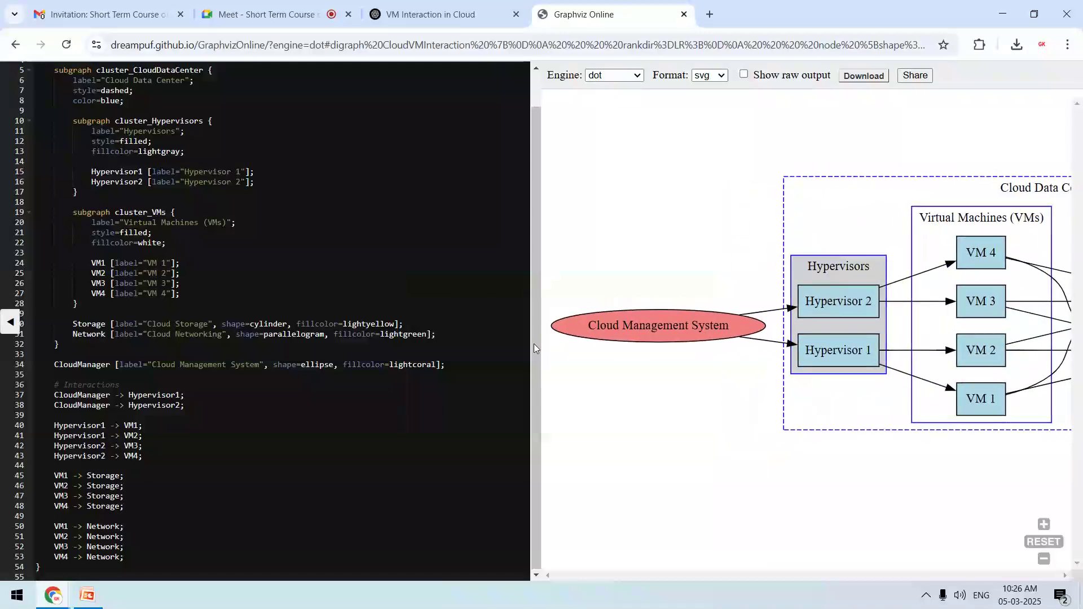
Step: Return to the ChatGPT conversation, edit the sent prompt so its topic reads "welding process and key components", and resend it
left_click(422, 5)
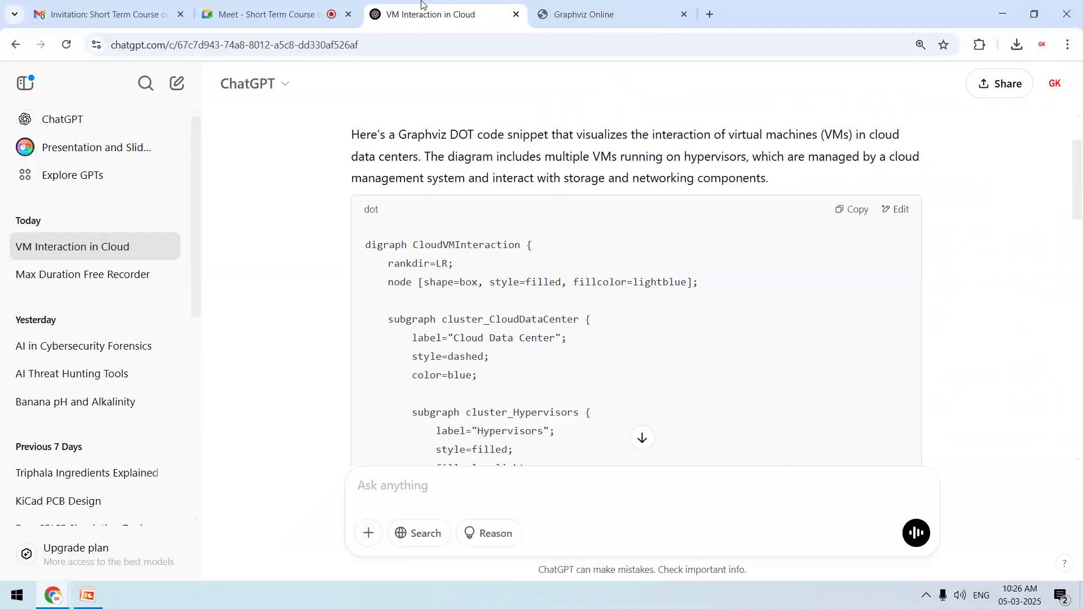
scroll(1080, 181, "up", 2)
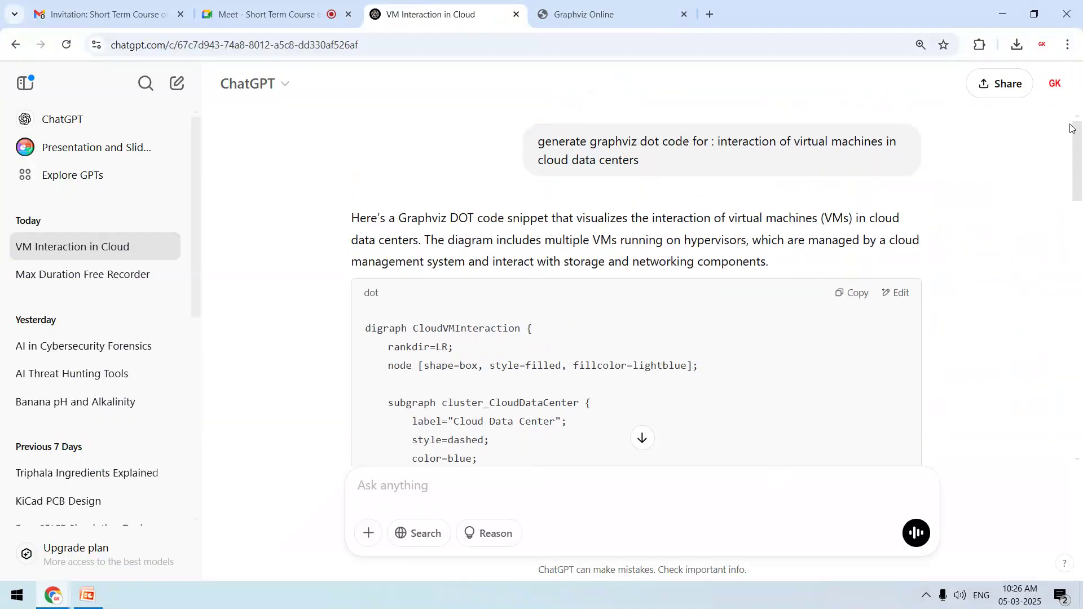
left_click(503, 143)
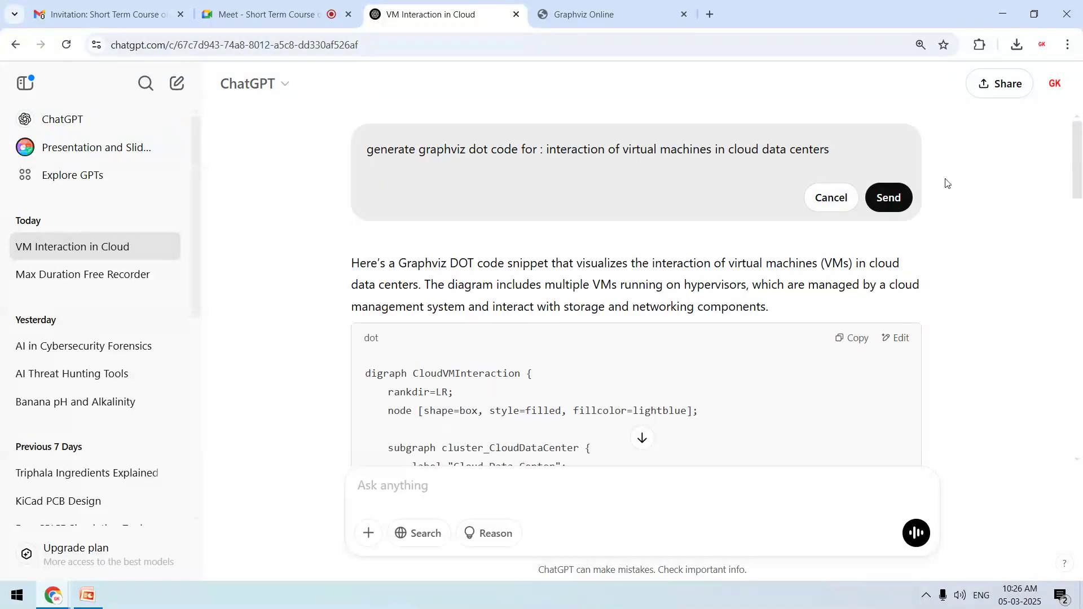
key("ctrl+shift+Left")
key("ctrl+shift+Left")
key("ctrl+shift+Left")
key("ctrl+shift+Left")
key("ctrl+shift+Left")
key("ctrl+shift+Left")
key("ctrl+shift+Left")
key("ctrl+shift+Left")
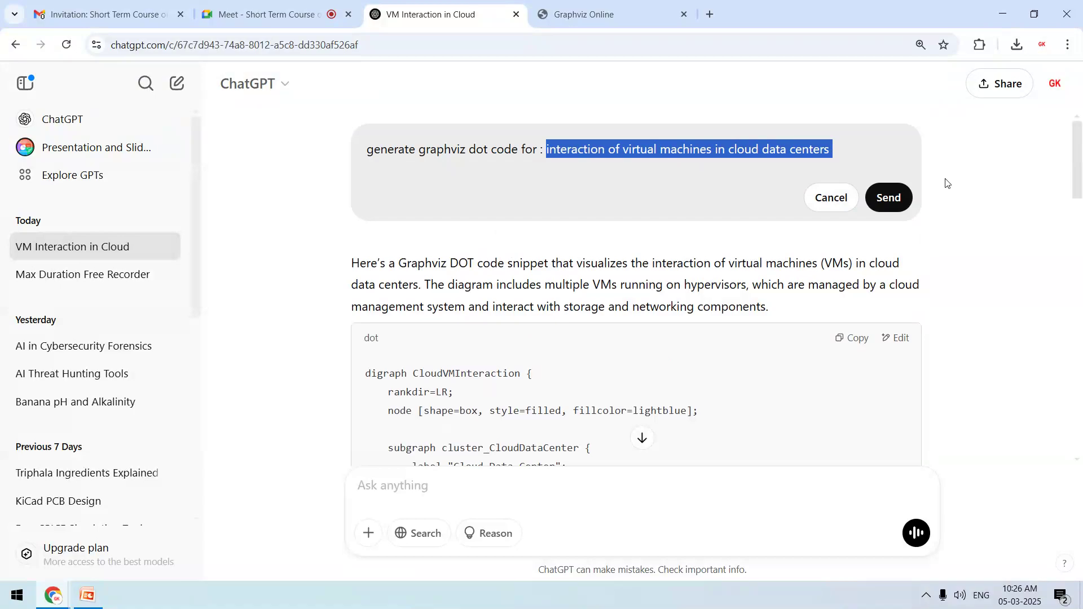
key("BackSpace")
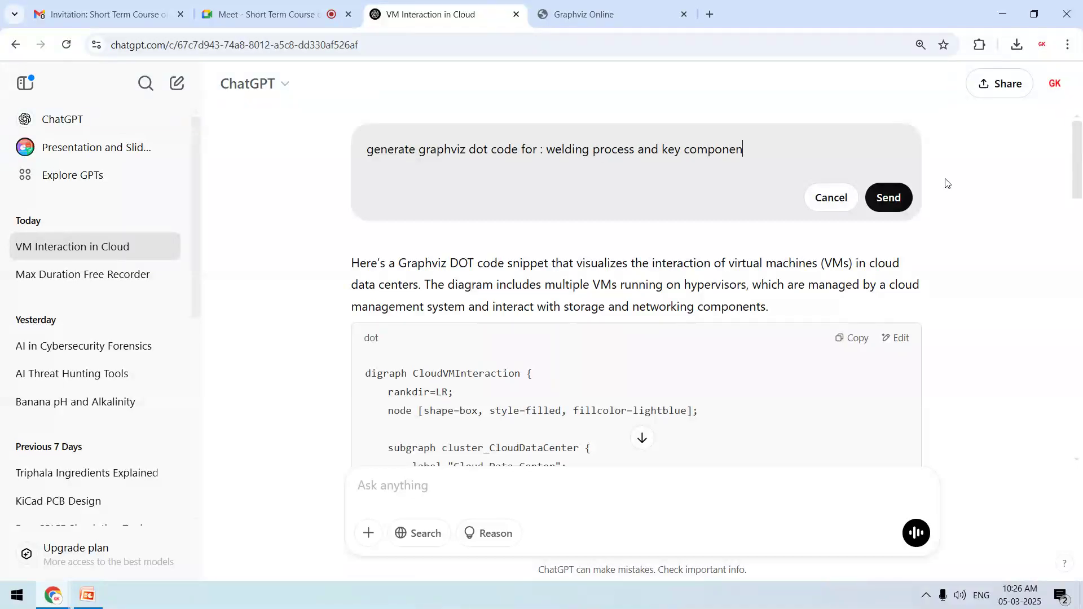
left_click(884, 197)
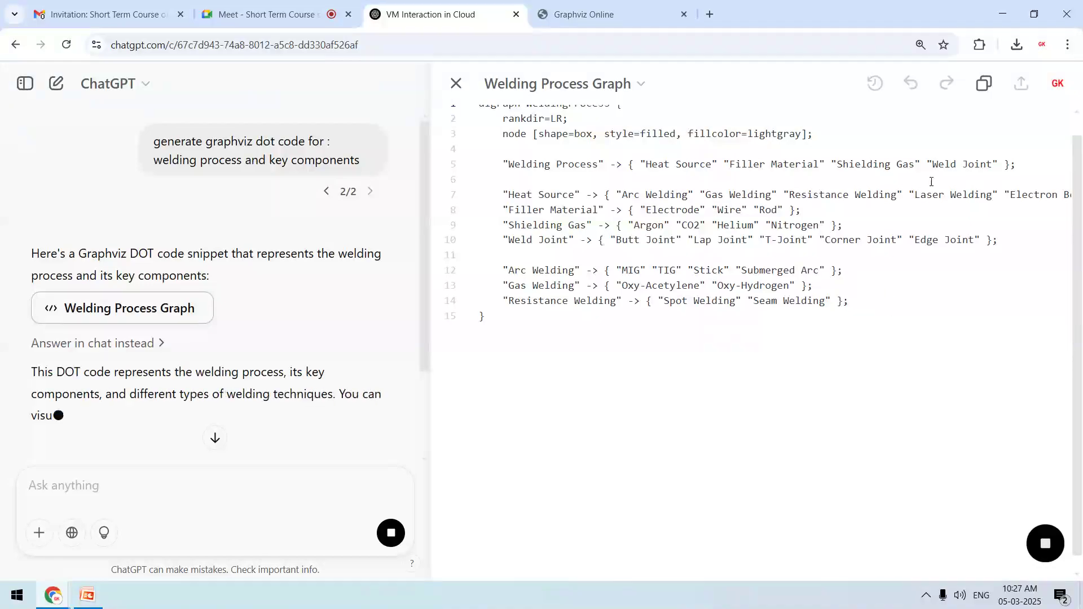
Step: Copy the generated Welding Process Graph code and replace the cloud VM code in the Graphviz Online editor with it
left_click(982, 89)
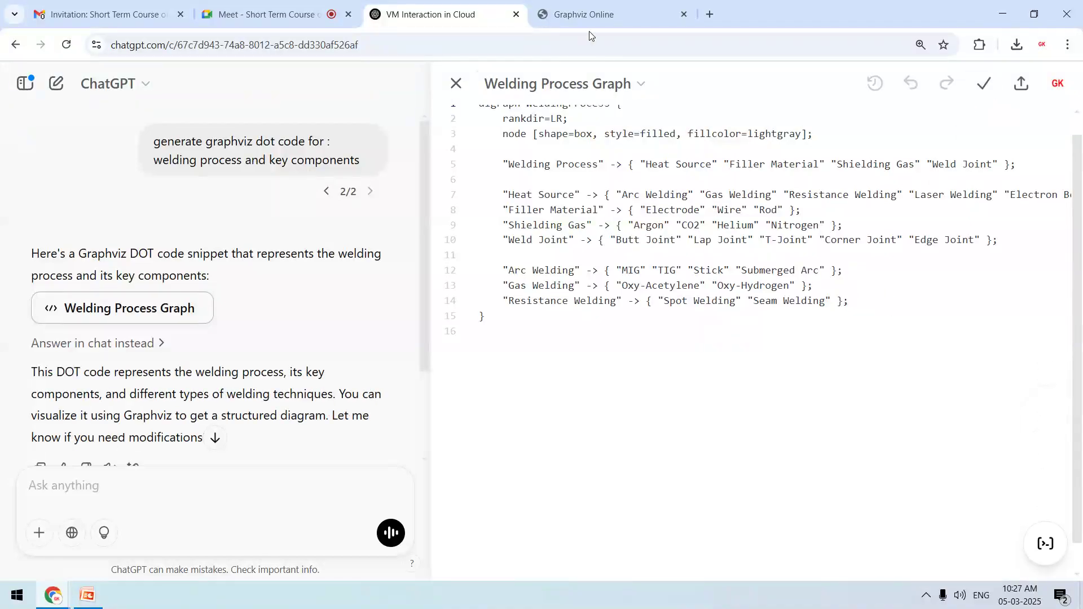
left_click(591, 5)
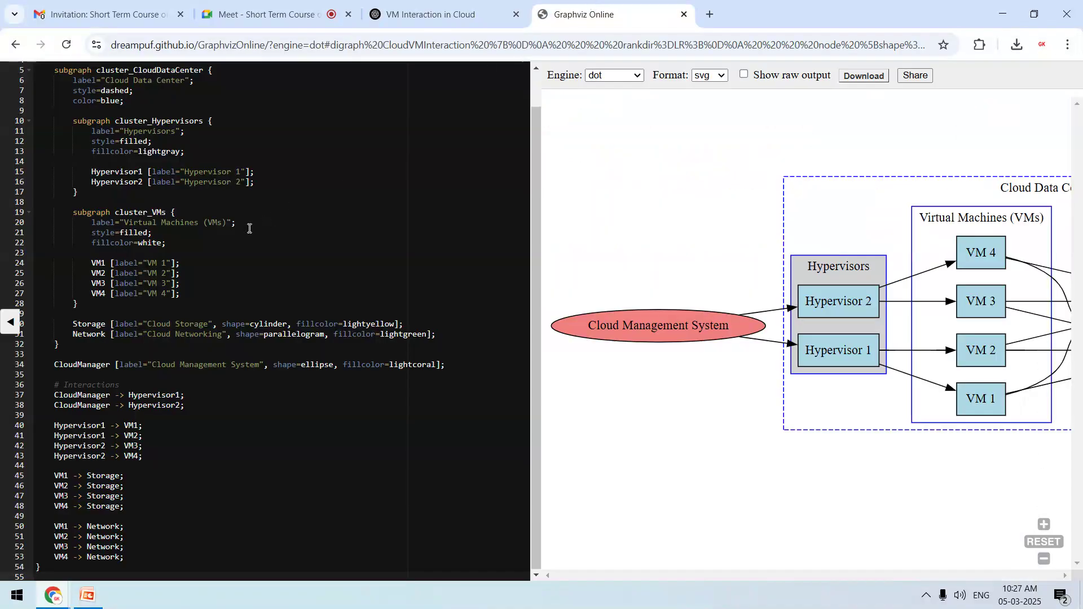
key("ctrl+a")
key("BackSpace")
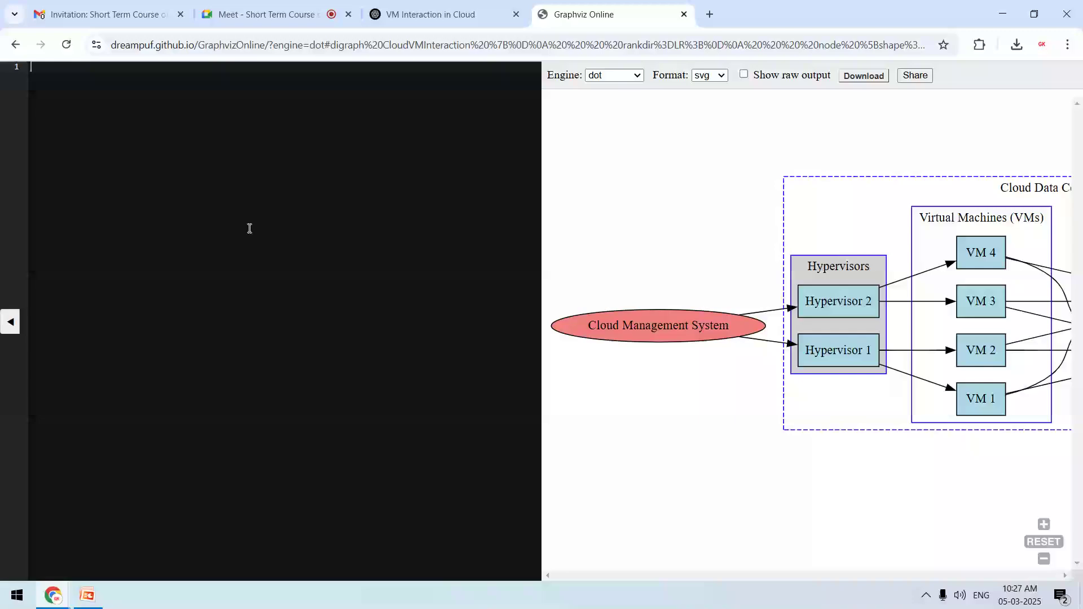
right_click(250, 229)
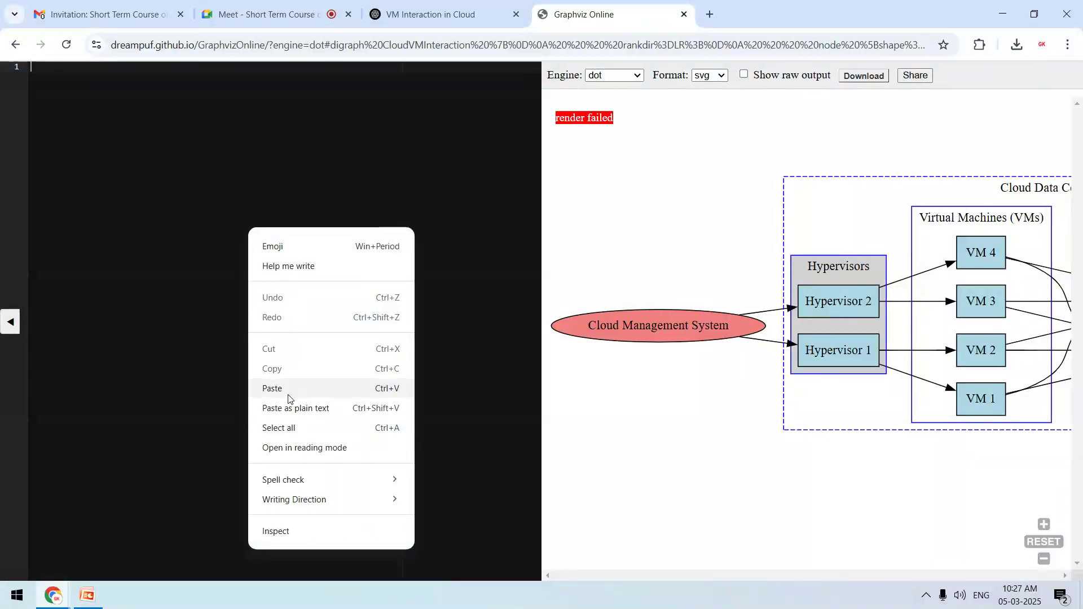
left_click(286, 388)
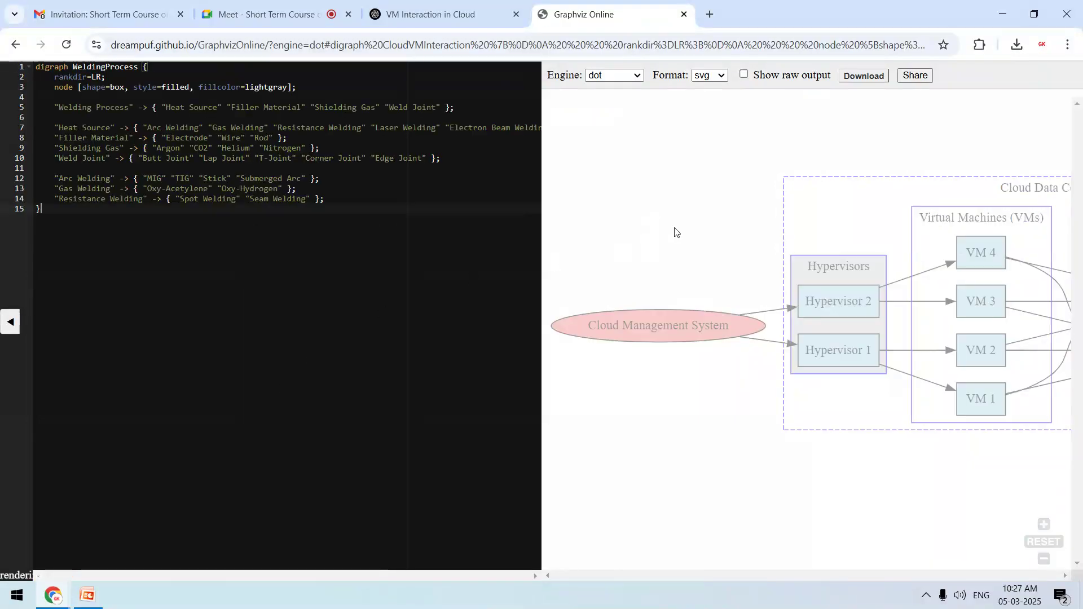
Step: Examine the rendered welding process diagram up close, covering the heat source, filler material, shielding gas and weld joint branches
left_click(1044, 525)
left_click(1044, 526)
left_click(1045, 526)
left_click_drag(1012, 351, 972, 564)
left_click_drag(949, 365, 967, 263)
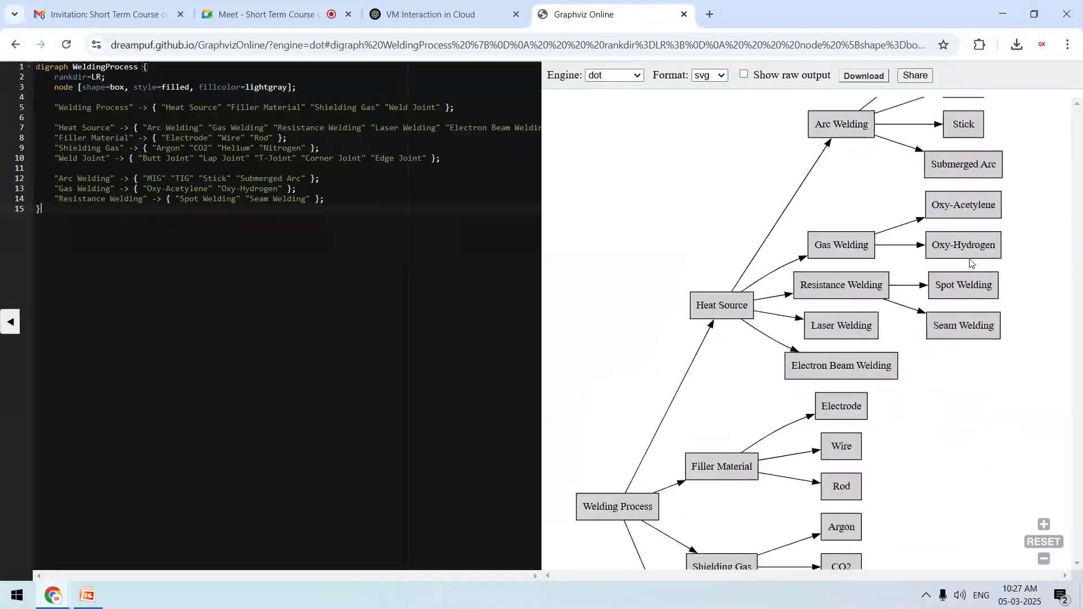
left_click_drag(890, 461, 886, 323)
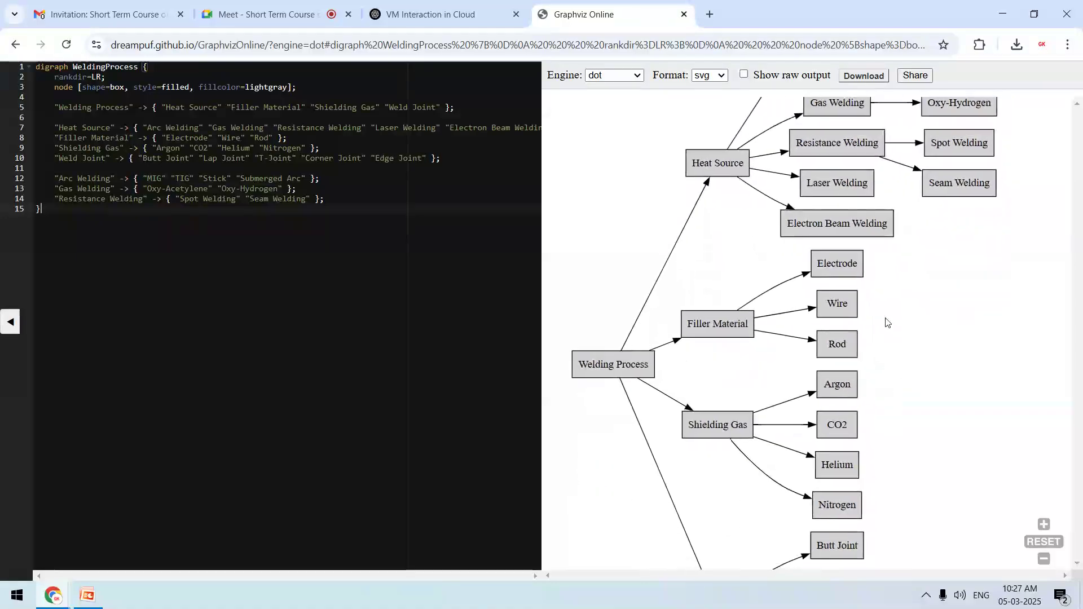
left_click_drag(872, 400, 859, 347)
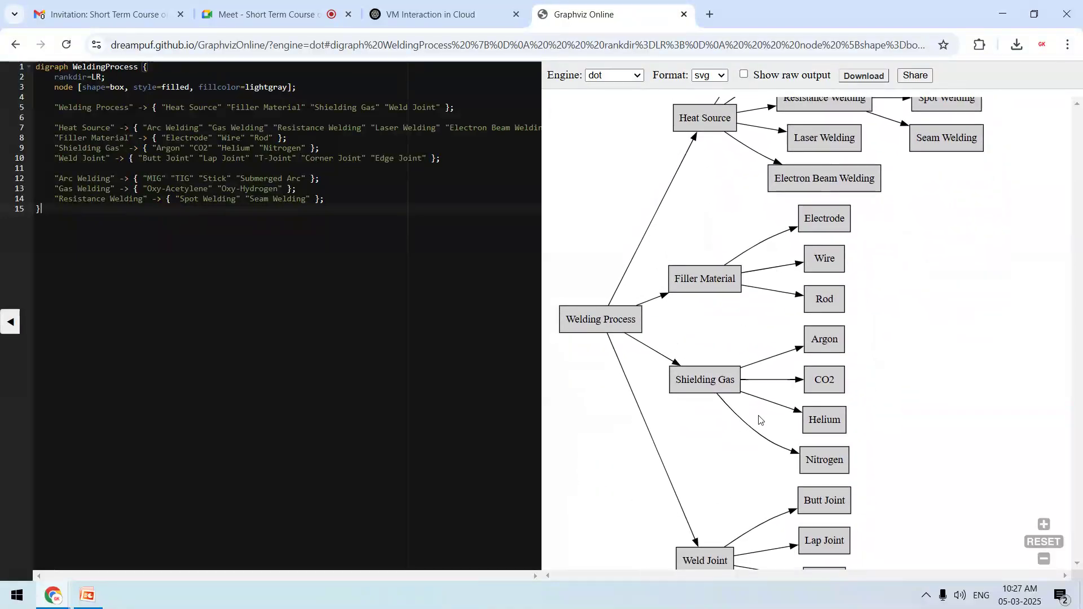
left_click_drag(744, 404, 736, 453)
left_click_drag(742, 275, 670, 310)
left_click_drag(785, 368, 735, 324)
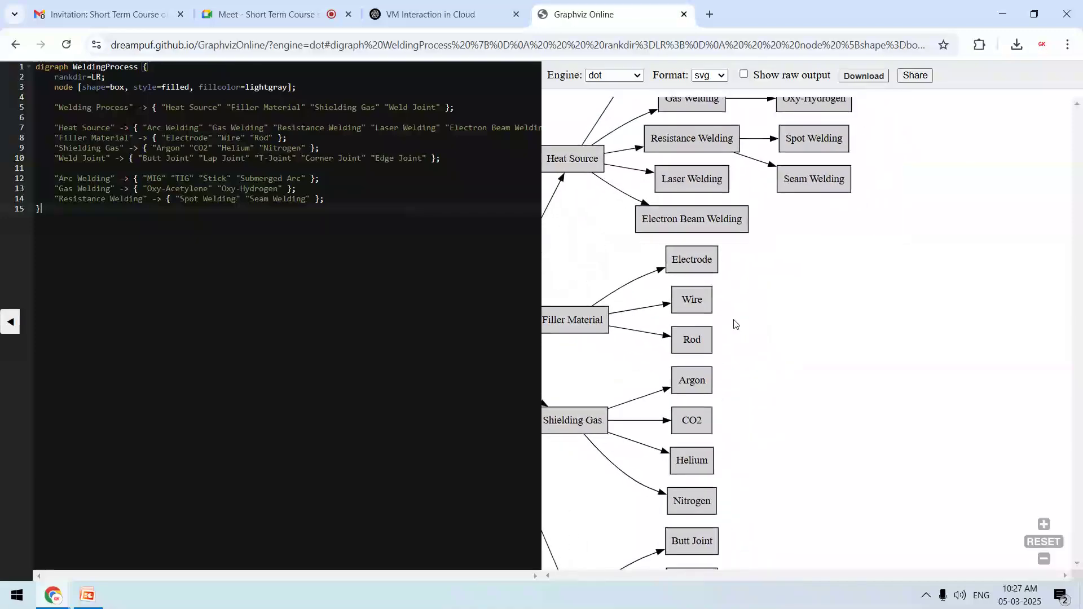
left_click_drag(750, 445, 750, 316)
left_click_drag(741, 422, 746, 344)
left_click_drag(807, 252, 815, 388)
left_click_drag(854, 178, 831, 452)
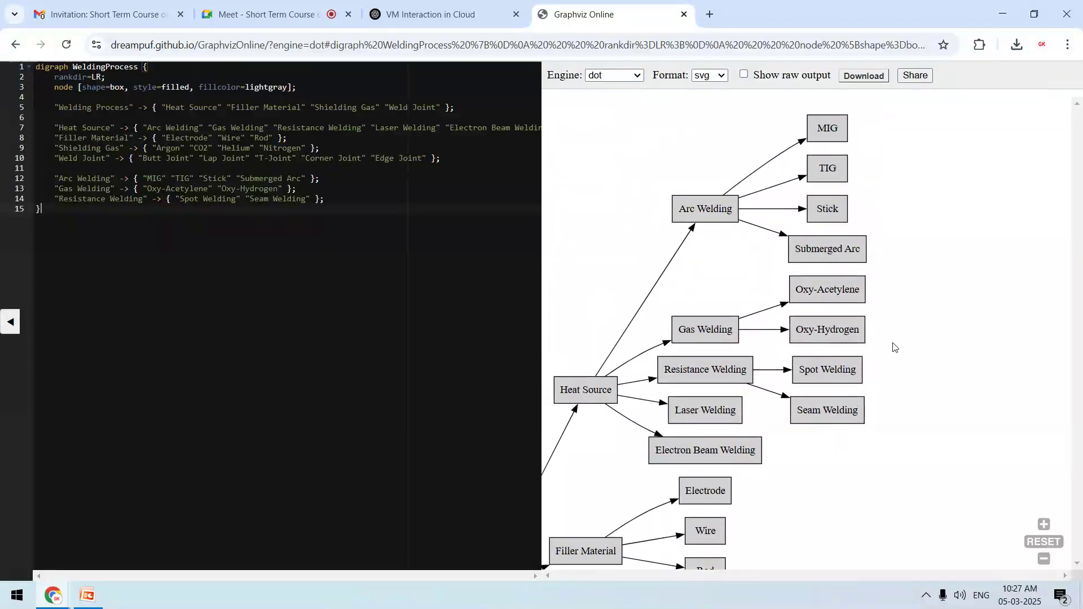
left_click_drag(893, 347, 867, 354)
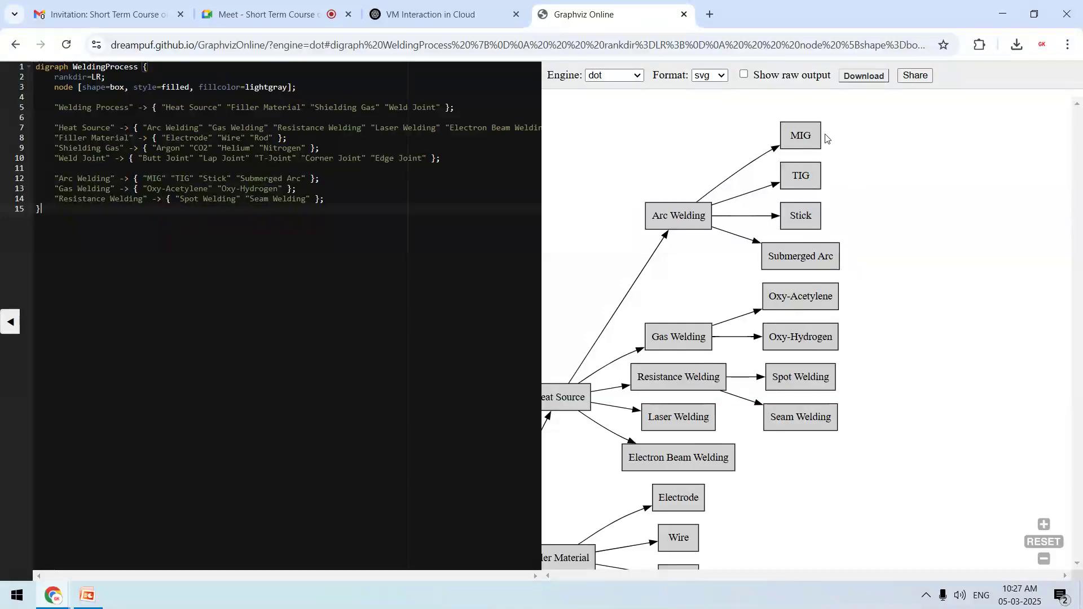
Step: Set the output format to png, keeping the dot engine, and download the welding process diagram
left_click(606, 75)
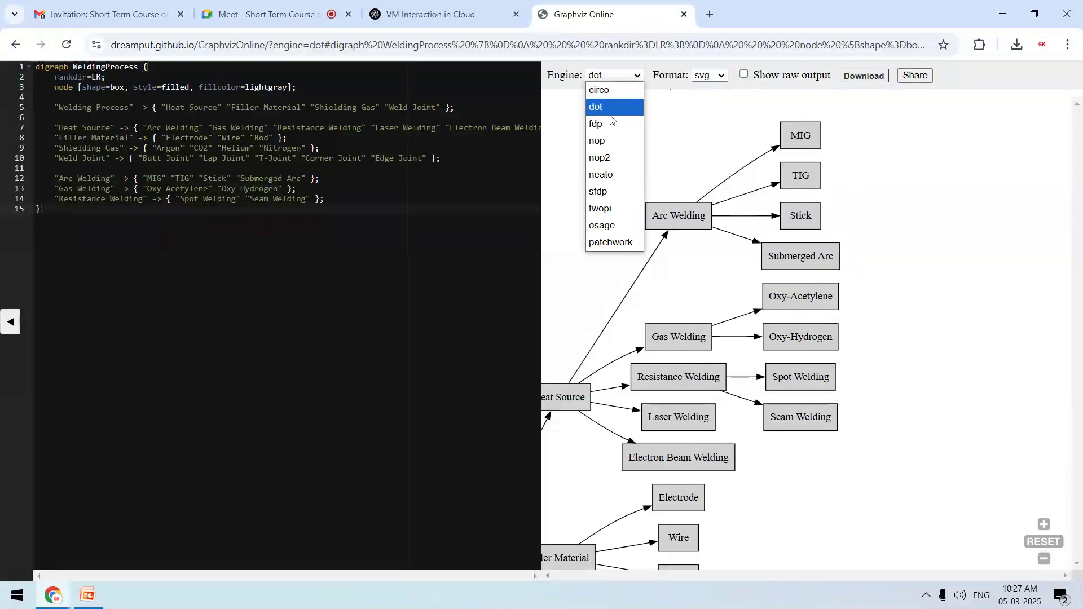
left_click(614, 94)
left_click(709, 76)
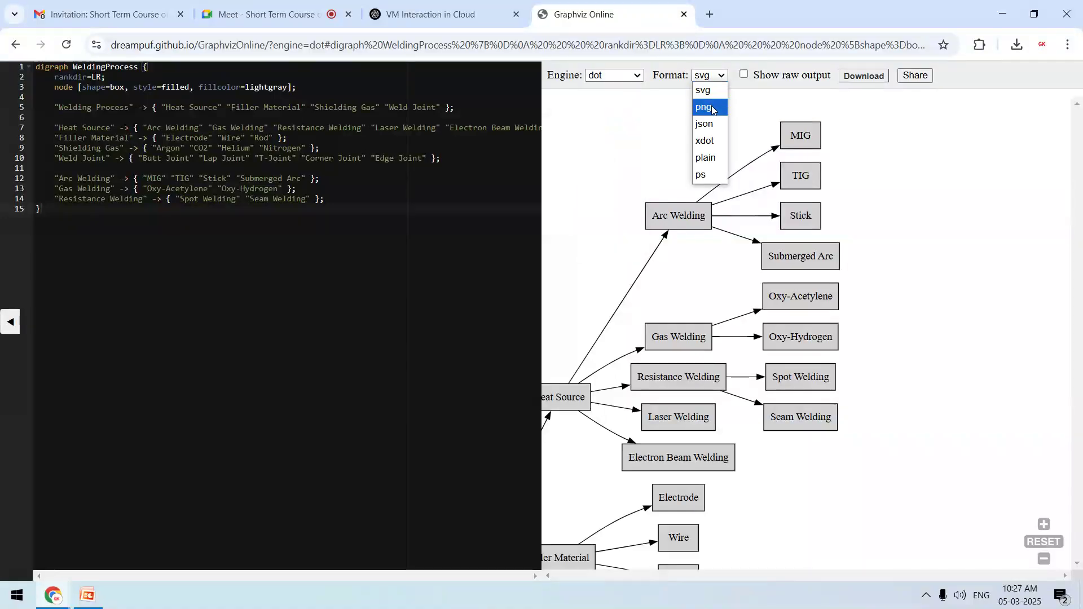
left_click(712, 106)
left_click(866, 78)
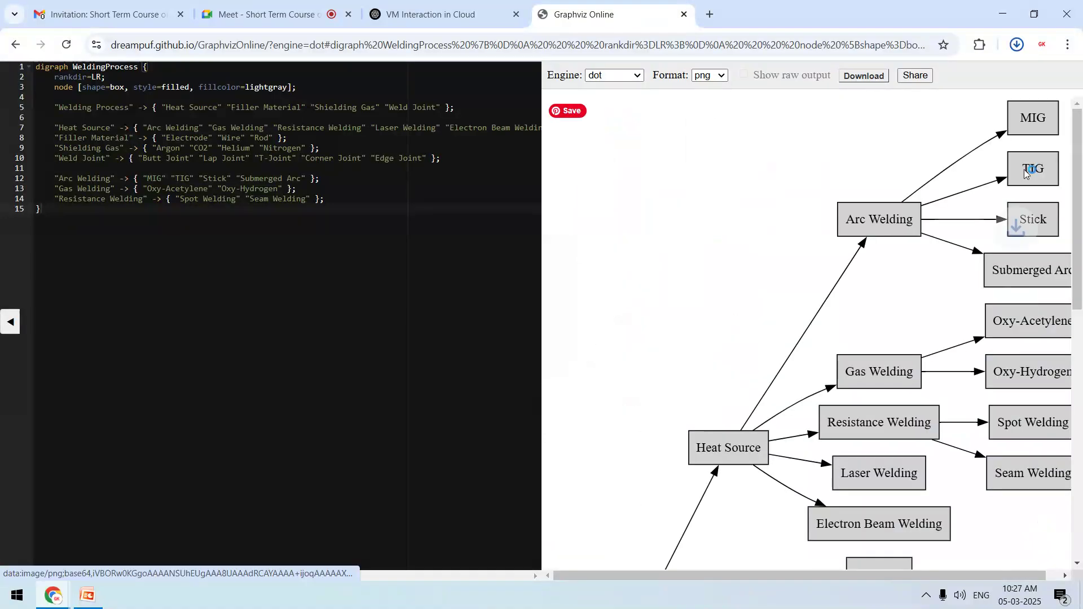
Step: Open the downloaded graphviz.png in the image viewer and look over the welding process diagram
left_click(939, 82)
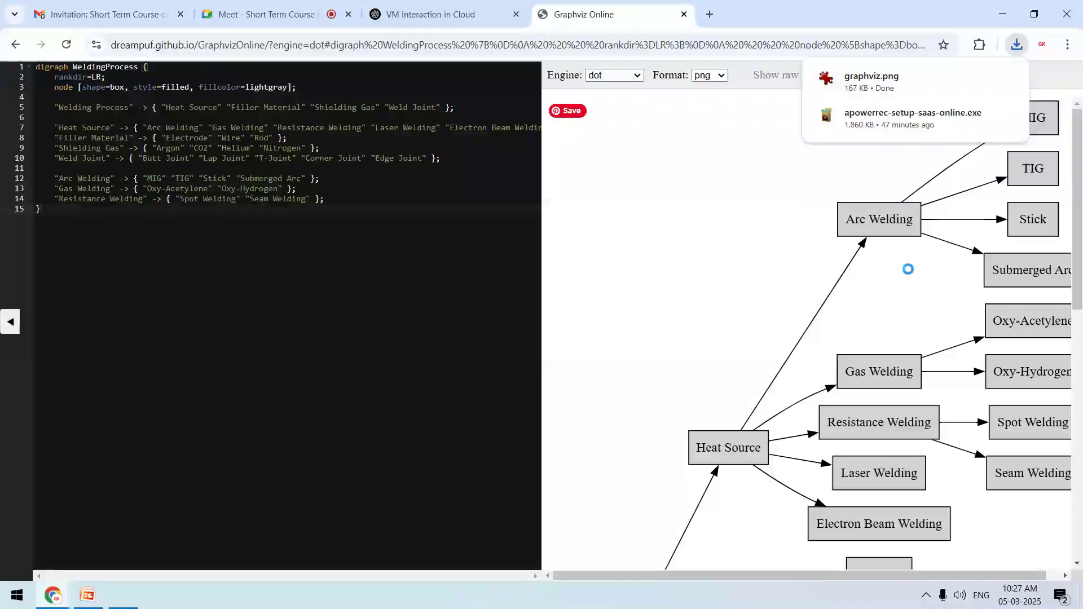
scroll(883, 283, "up", 3)
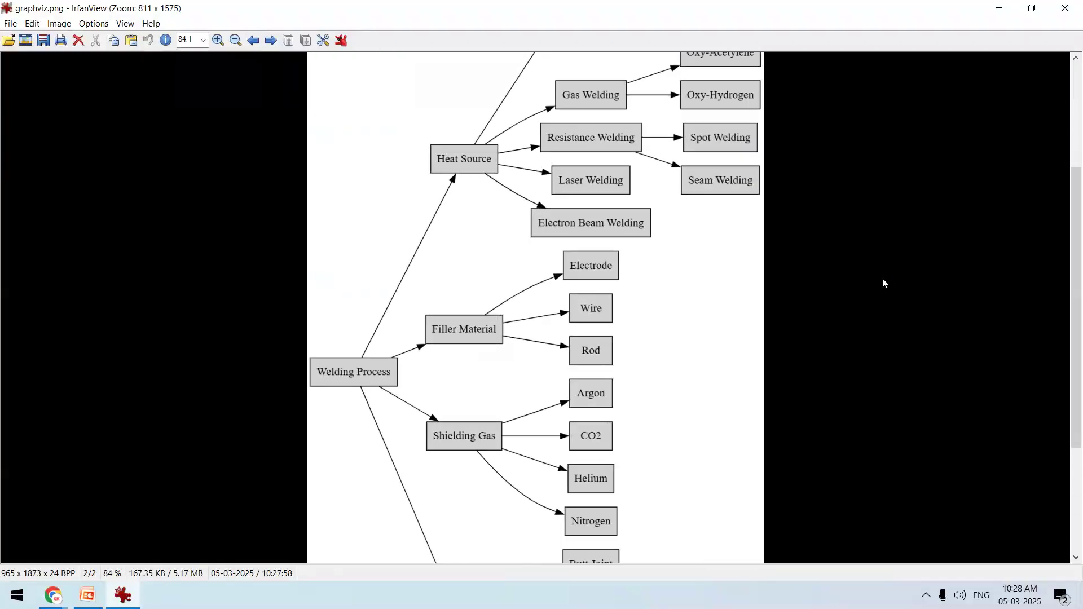
scroll(883, 278, "up", 5)
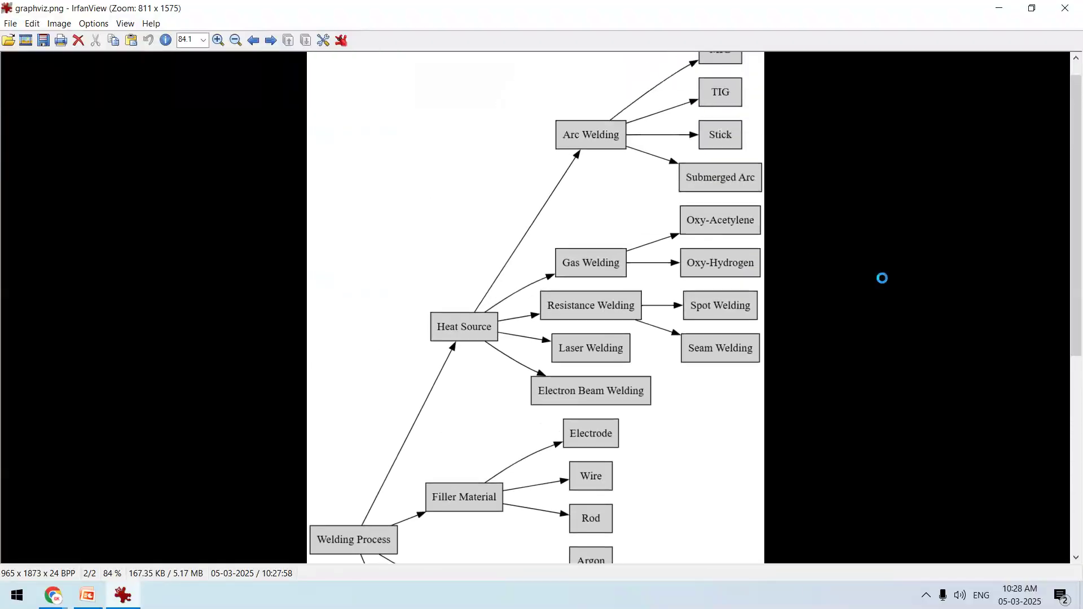
scroll(884, 283, "down", 5)
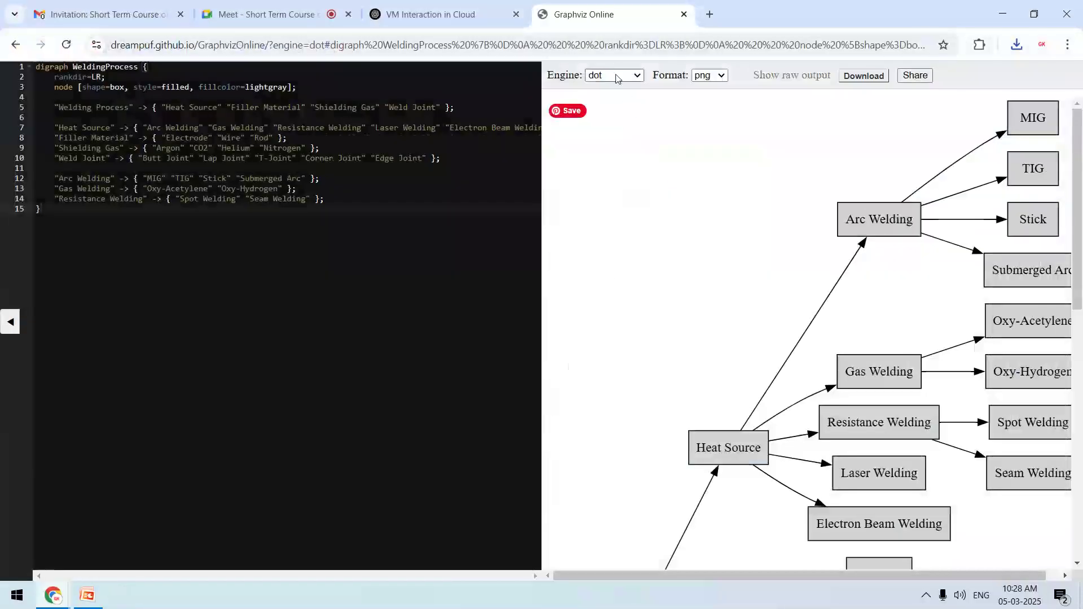
Step: Load the base Graphviz Online page at dreampuf.github.io/GraphvizOnline/ in the current browser tab
left_click(602, 44)
type("drea")
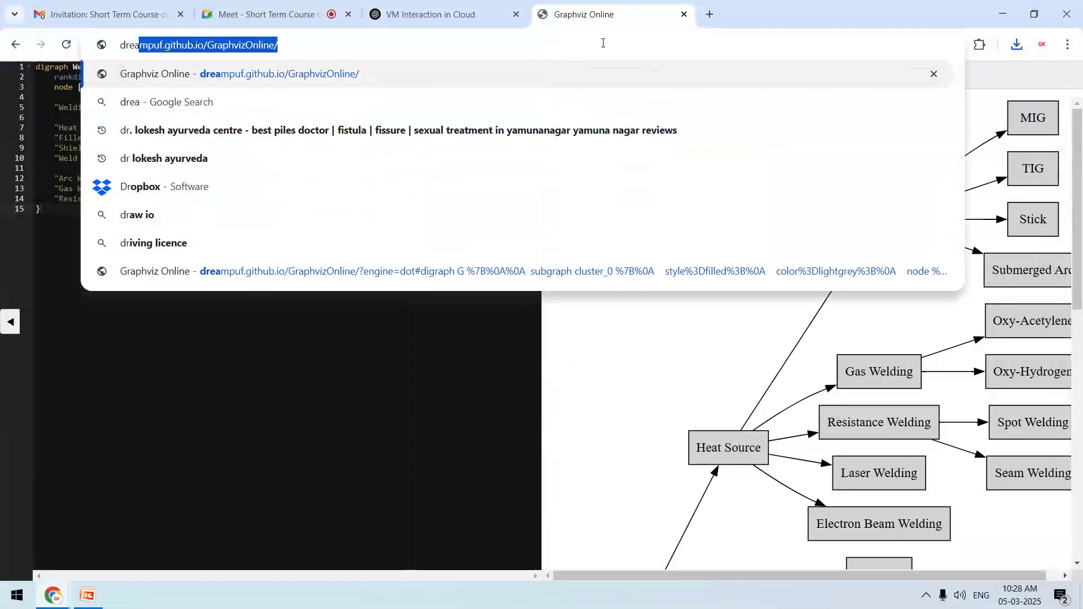
key("Return")
Step: Return to the ChatGPT conversation and close the expanded Welding Process Graph code view
left_click(476, 2)
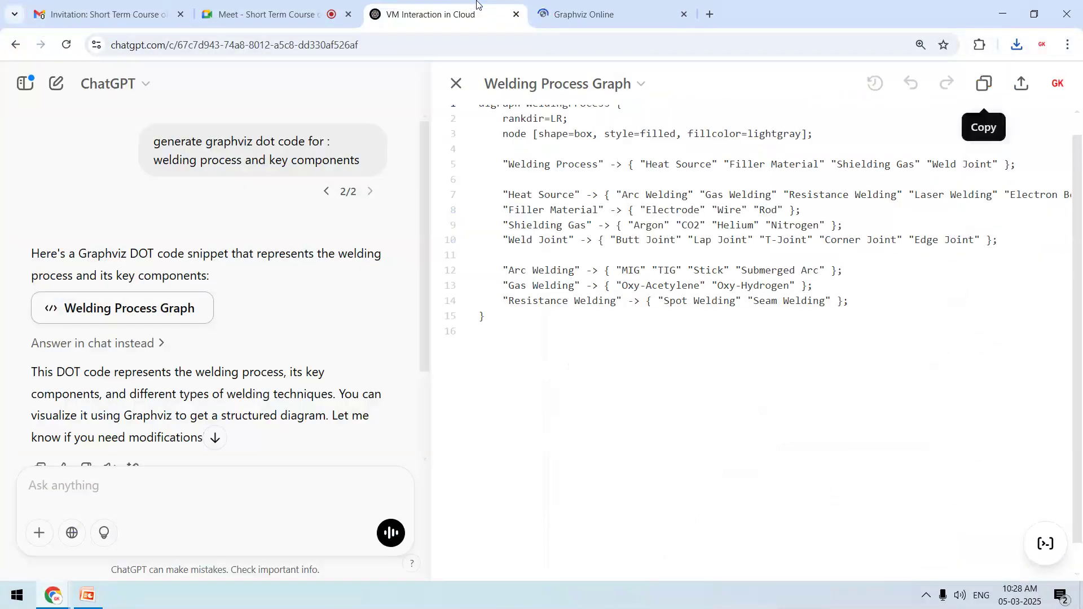
left_click(458, 86)
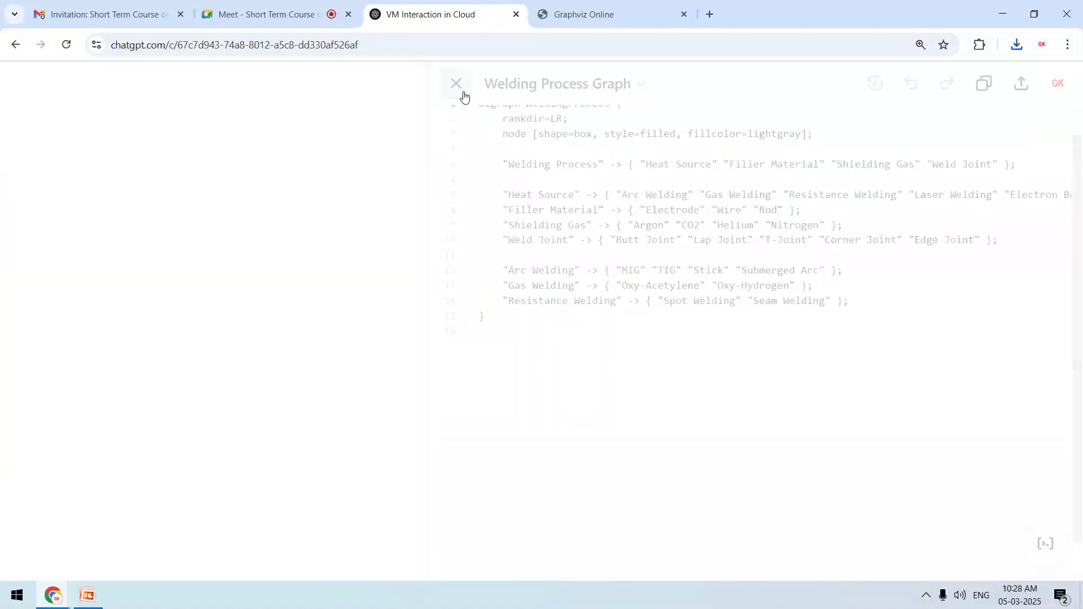
left_click(288, 8)
left_click(438, 4)
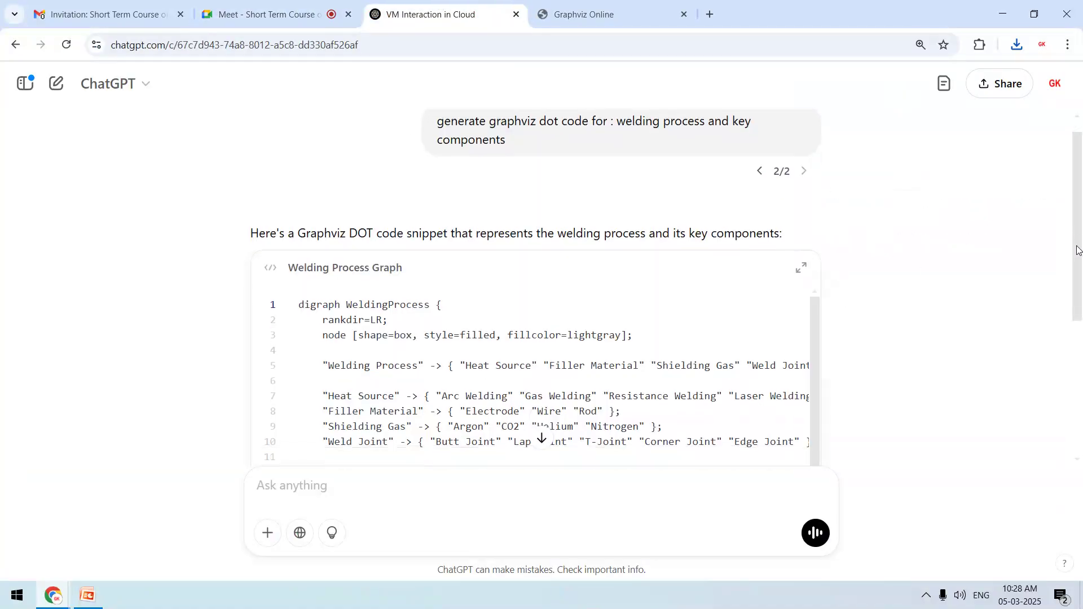
Step: Check the Google Meet call for participant activity and return to the ChatGPT conversation
left_click(276, 12)
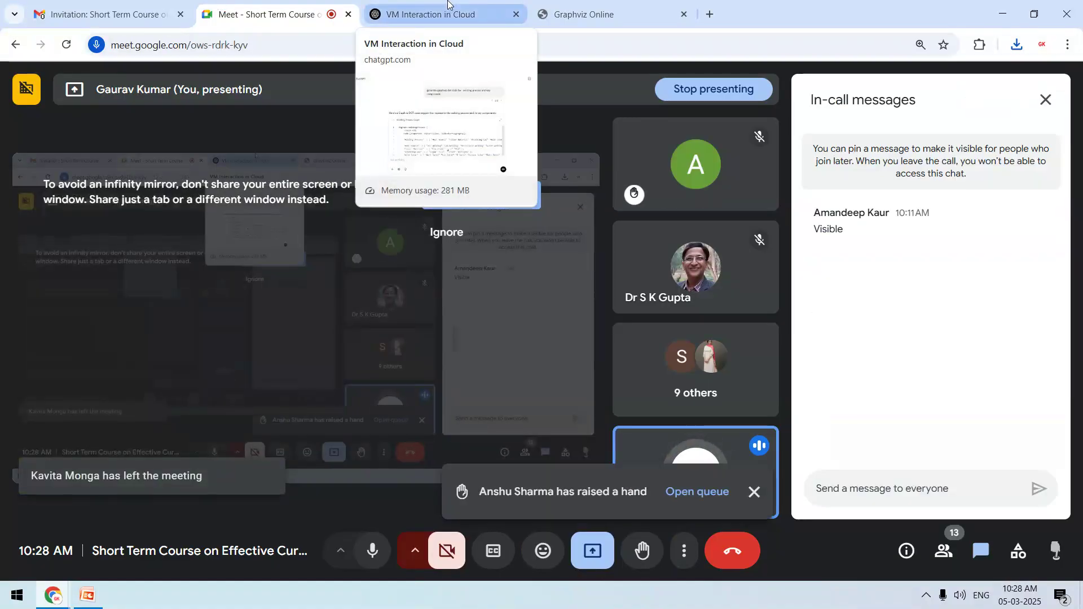
left_click(447, 5)
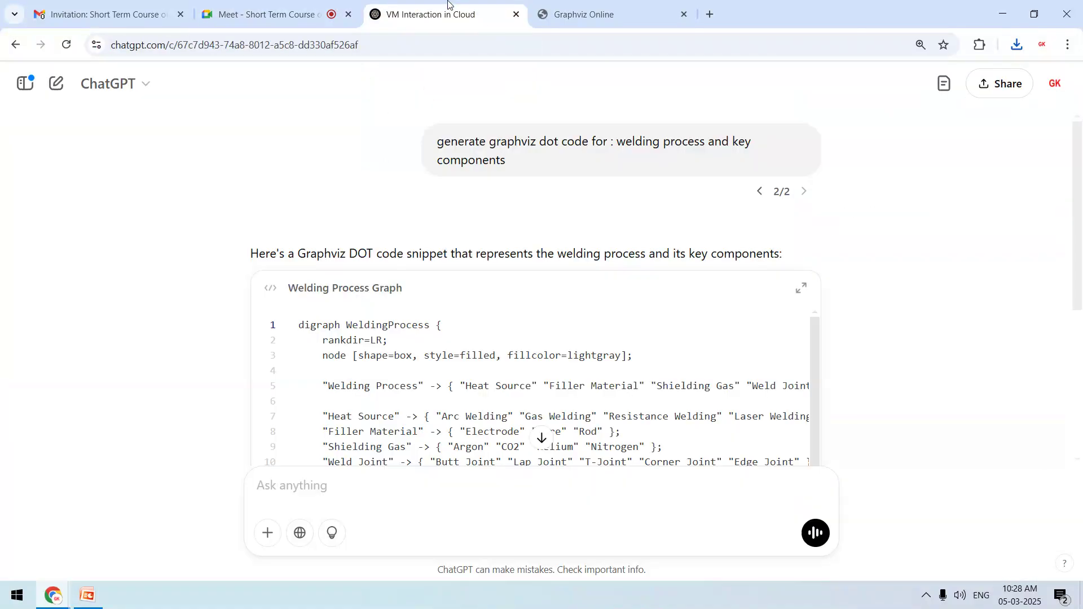
left_click(294, 4)
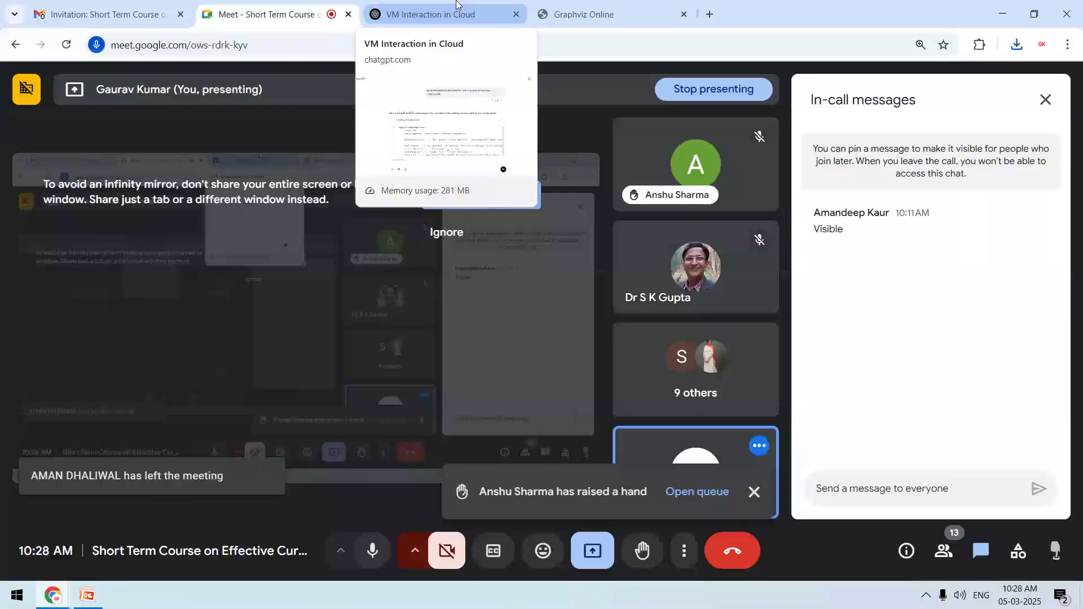
left_click(456, 4)
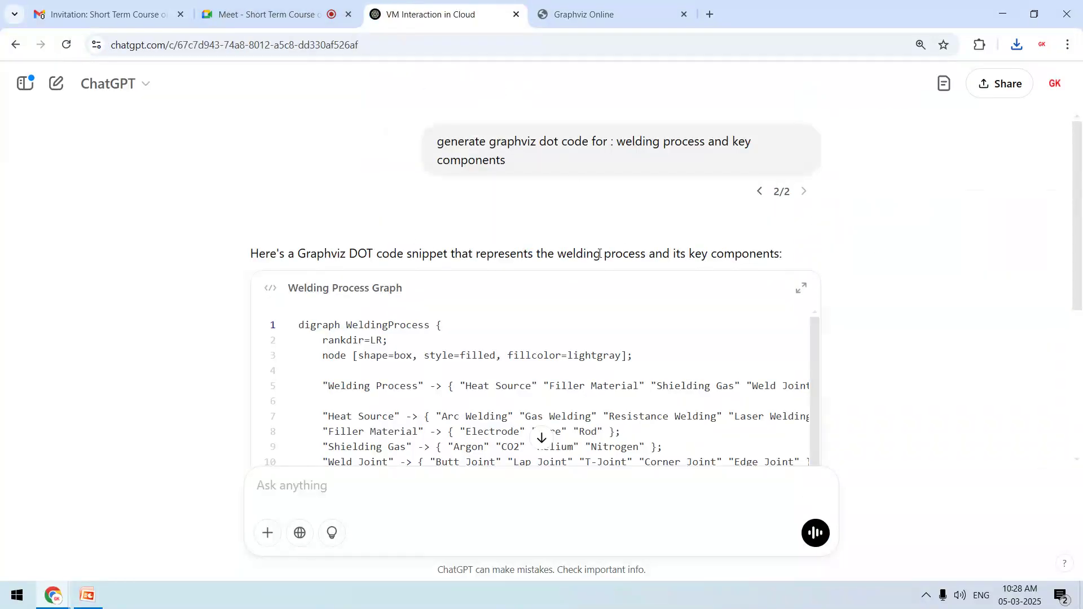
scroll(600, 254, "down", 1, "ctrl")
scroll(573, 248, "up", 1, "ctrl")
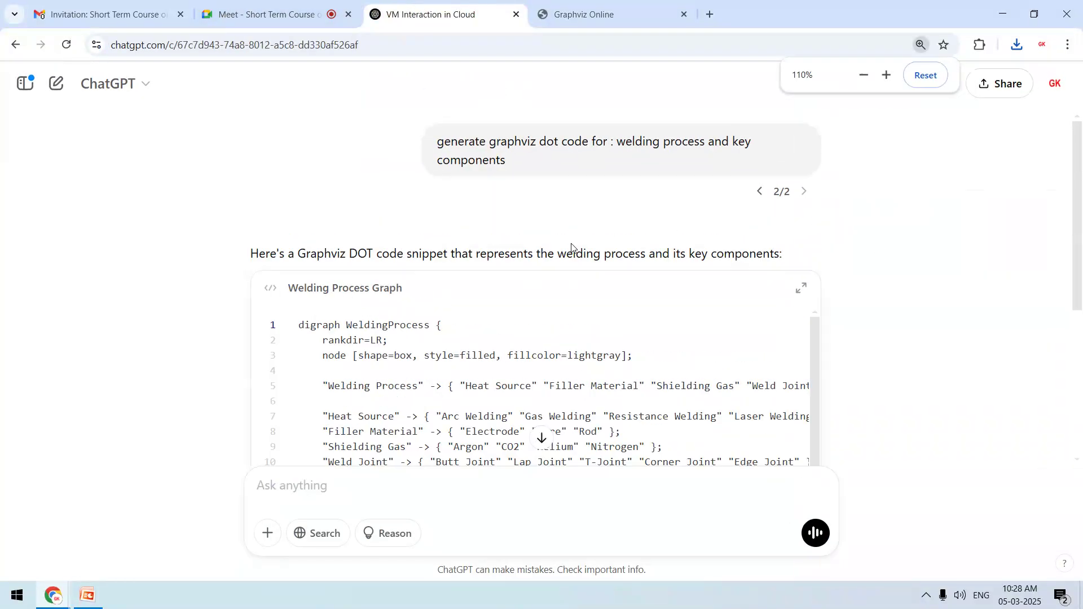
left_click(265, 14)
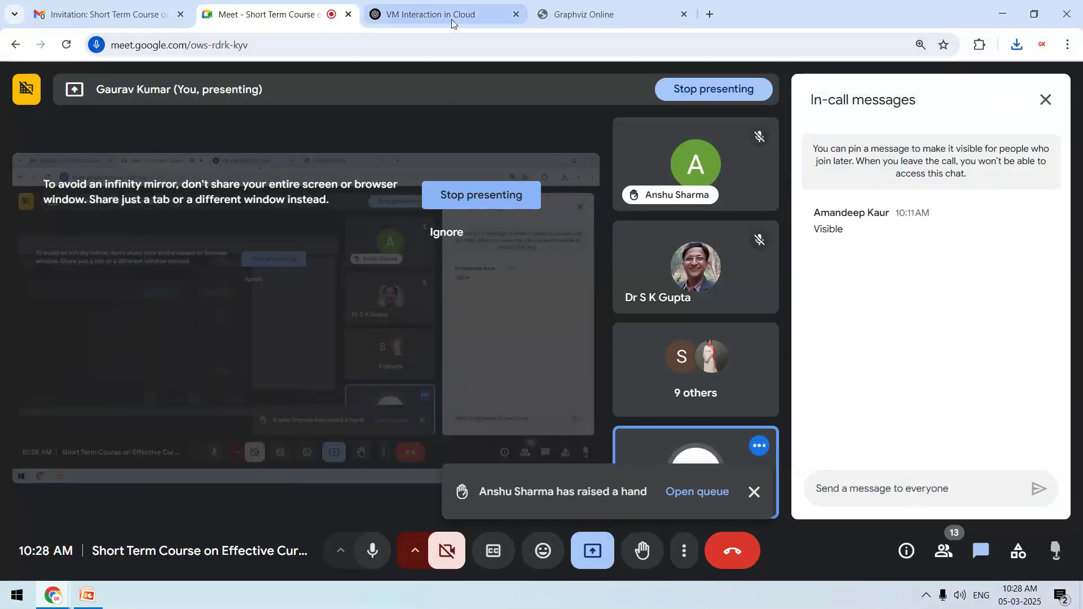
mouse_move(452, 20)
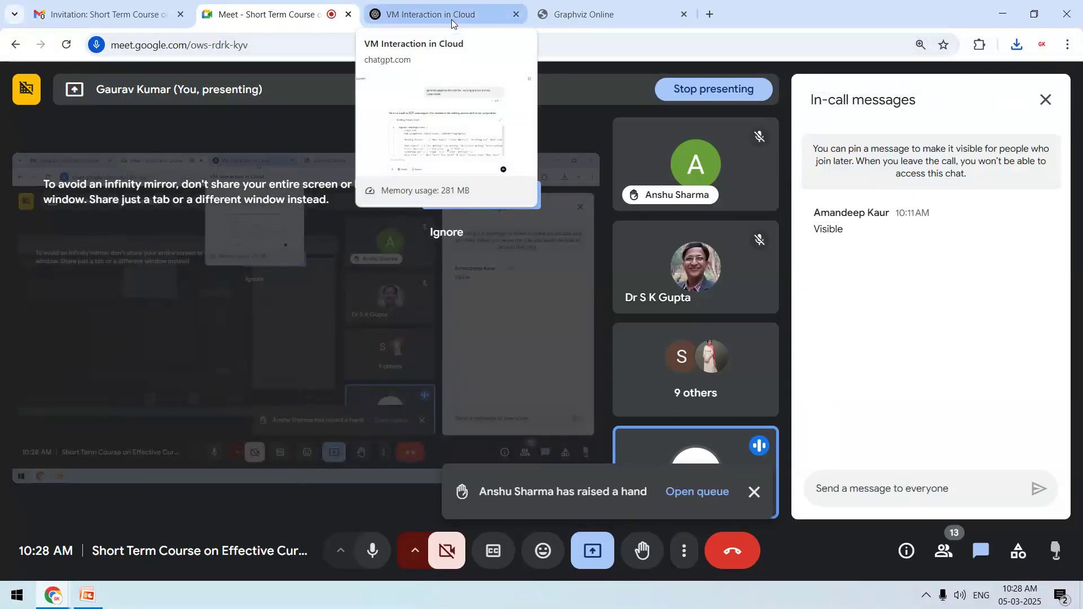
left_click(451, 19)
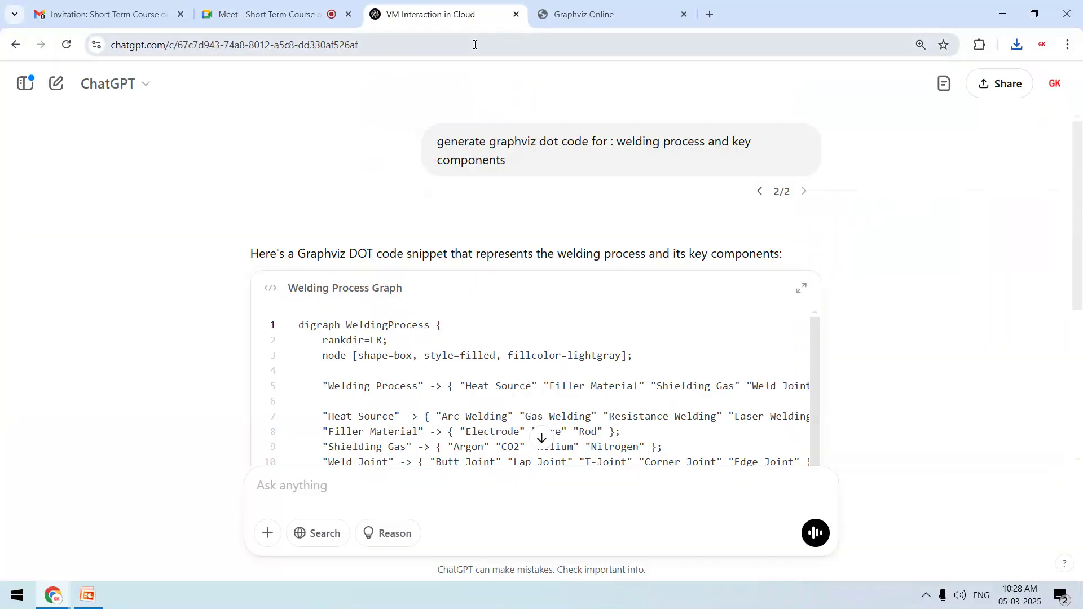
Step: Show the conversation history in ChatGPT and briefly revisit the Meet call and Graphviz Online
left_click(25, 85)
left_click(271, 14)
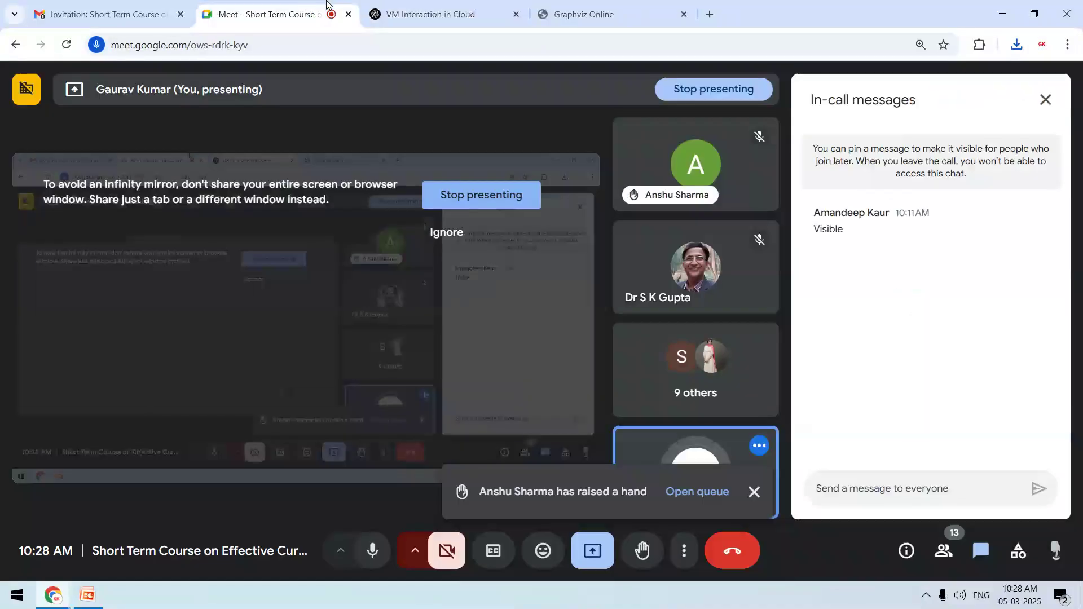
left_click(481, 19)
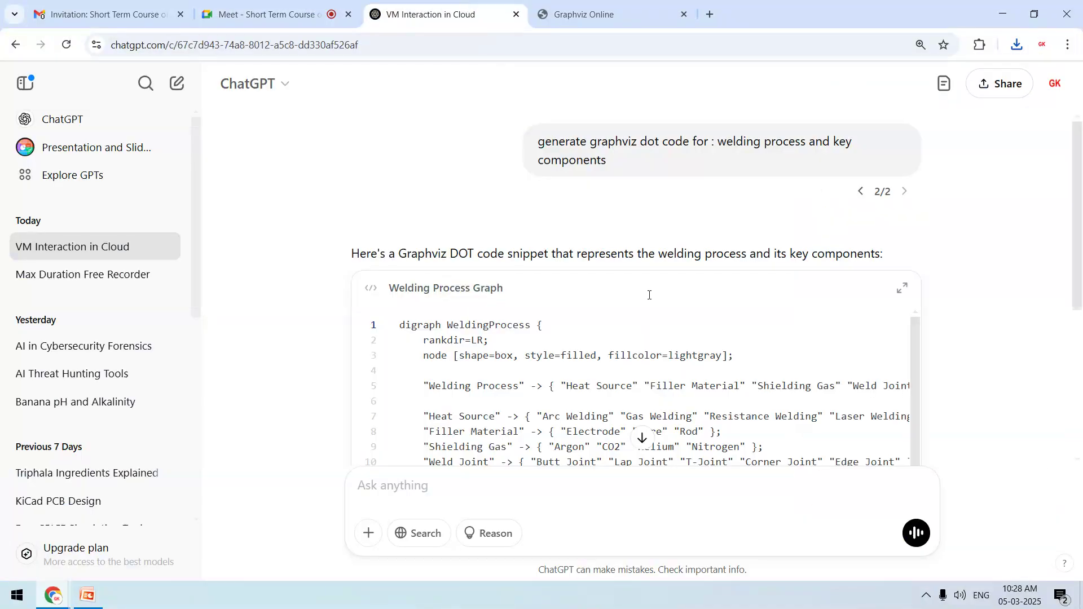
left_click(580, 3)
left_click(429, 12)
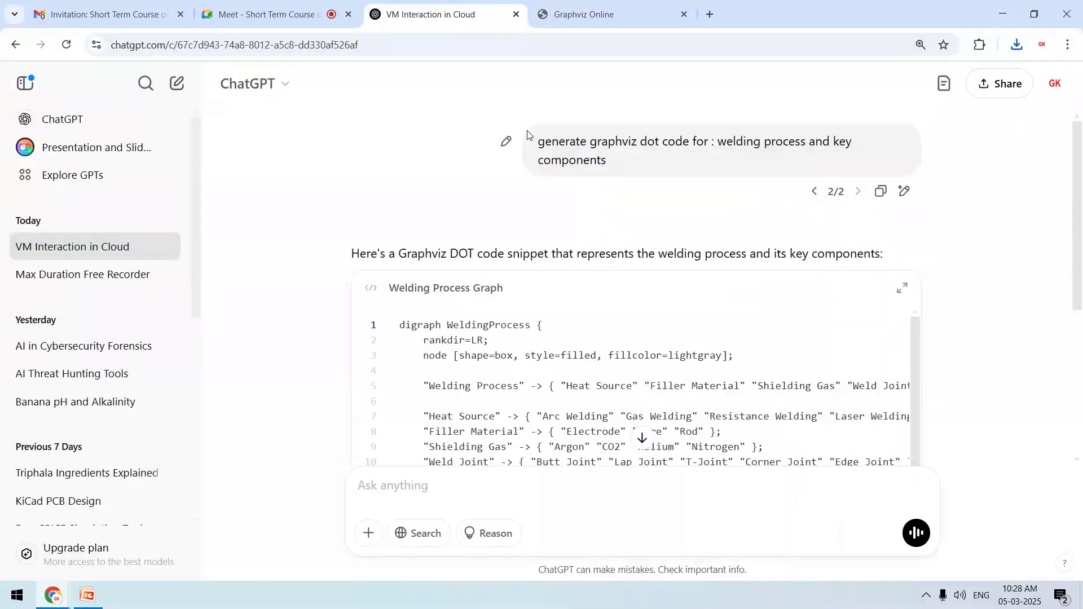
Step: Open the welding process prompt for editing and remove its topic, keeping "generate graphviz dot code for :"
left_click(507, 142)
key("ctrl+shift+Left")
key("ctrl+shift+Left")
key("ctrl+shift+Left")
key("ctrl+shift+Left")
key("ctrl+shift+Left")
key("ctrl+shift+Left")
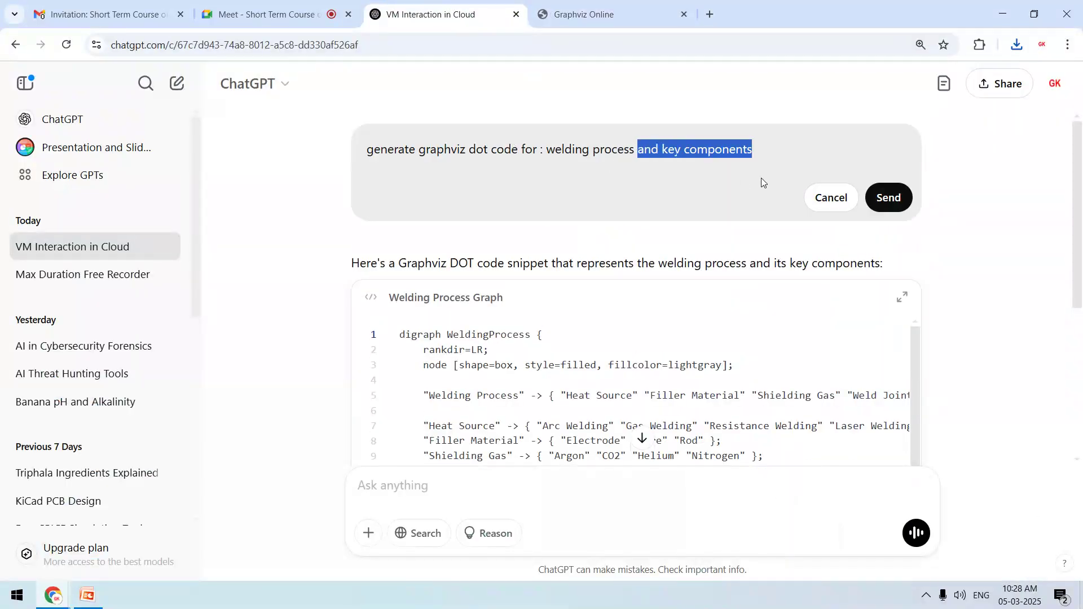
key("ctrl+shift+Right")
key("BackSpace")
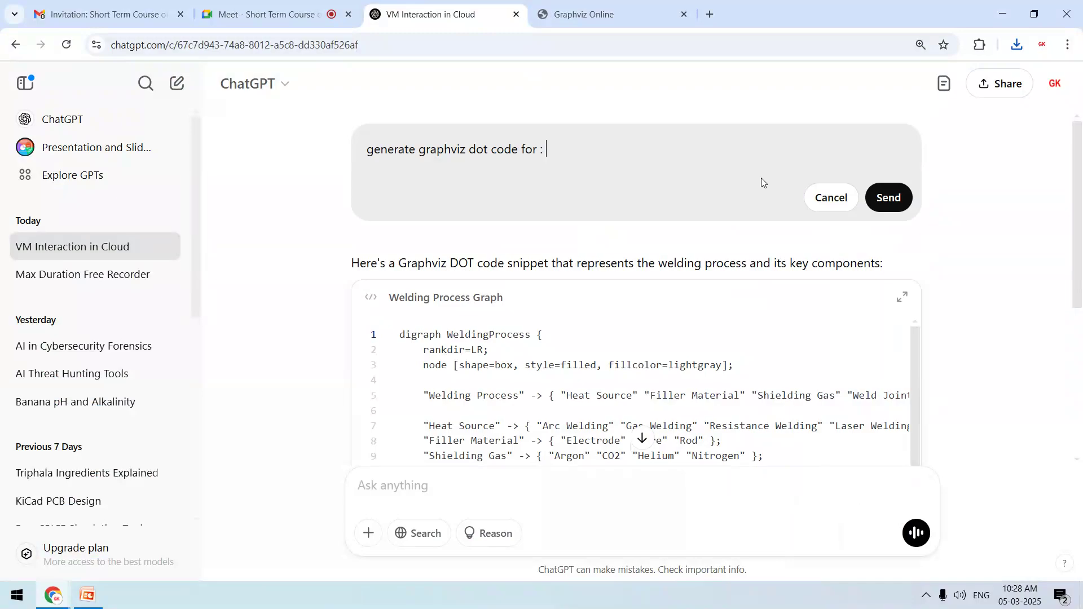
type("interaction of user")
key("ctrl+Left")
key("ctrl+Left")
key("ctrl+Left")
key("ctrl+shift+Right")
key("ctrl+shift+Right")
key("ctrl+shift+Right")
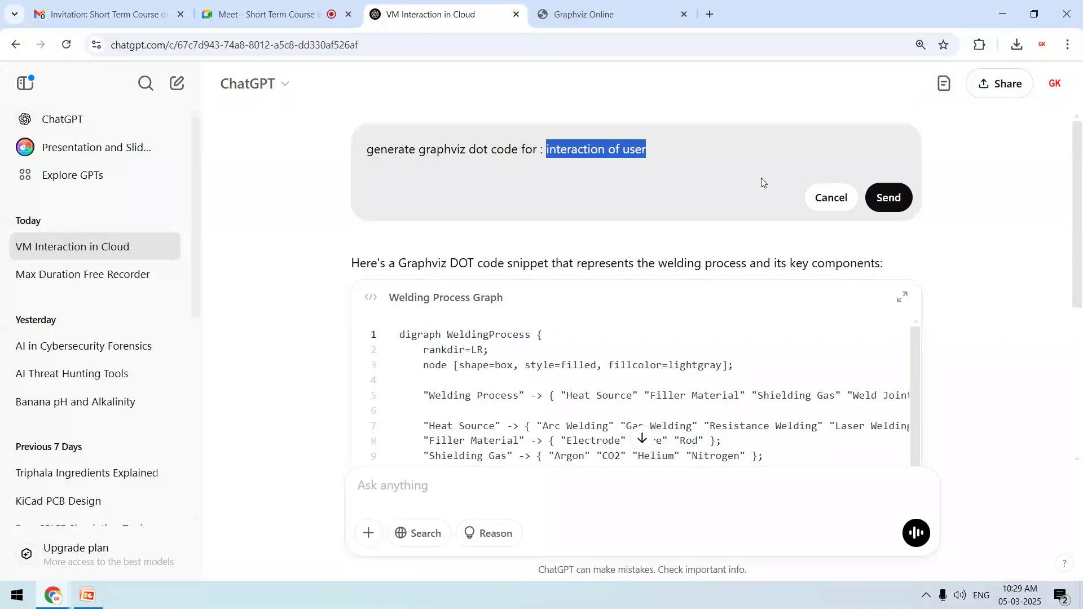
Step: Enter "communication of wireless gadgets and devices with base station with security and privacy" as the prompt's topic
type("communication o")
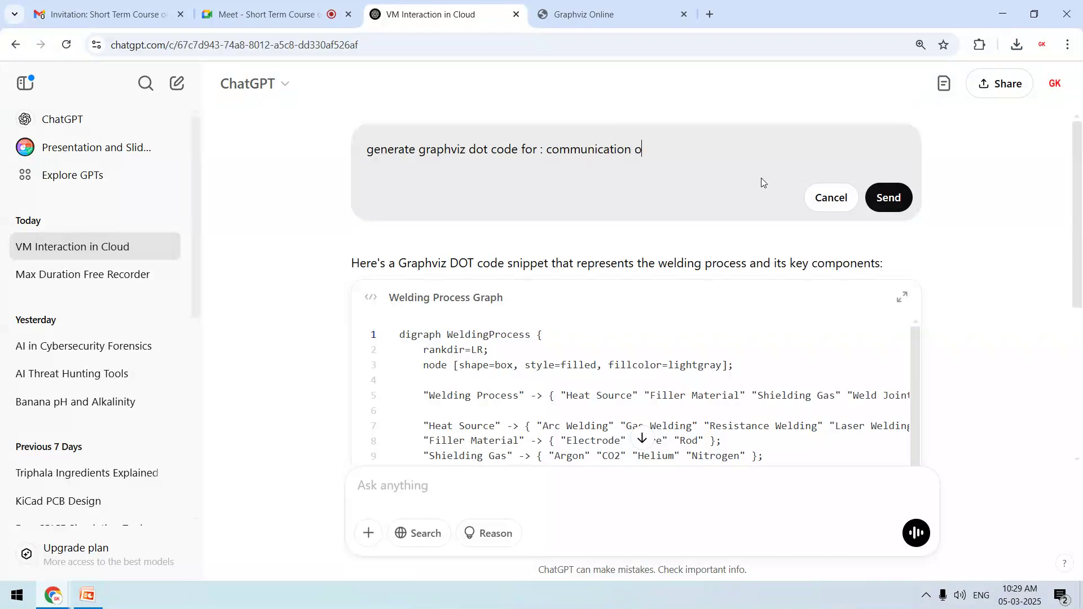
type("f wireless gadgets and devices in")
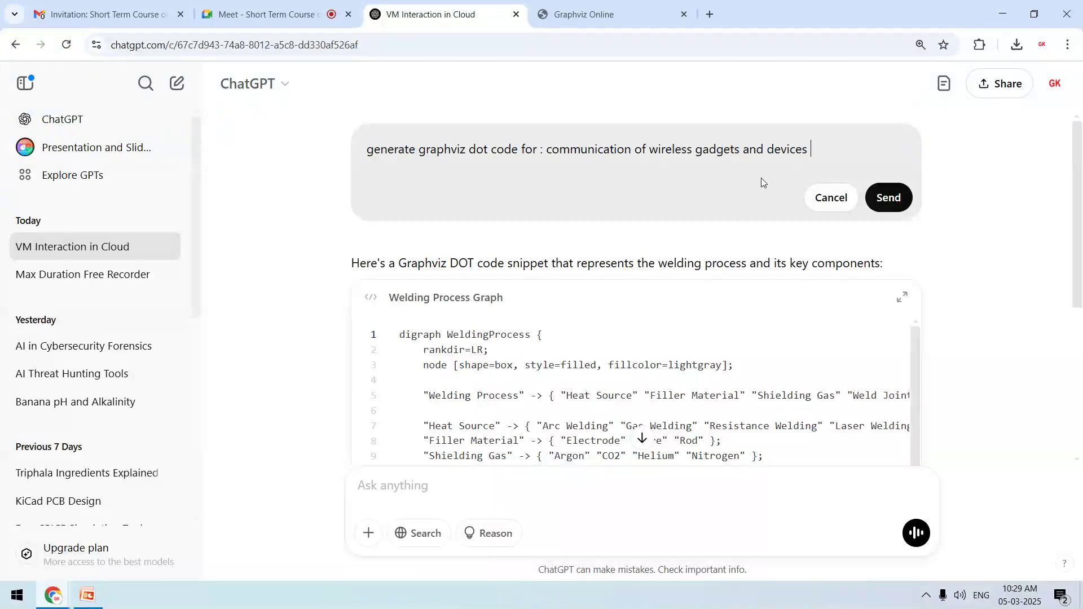
key("BackSpace")
key("BackSpace")
key("BackSpace")
type("with base station with security and p")
key("BackSpace")
type("privacy")
Step: Highlight the topic portion of the edited prompt to point it out, and clear the selection
key("shift+Up")
key("shift+Right")
key("shift+Right")
key("shift+Right")
key("shift+Right")
key("shift+Right")
key("shift+Right")
key("shift+Right")
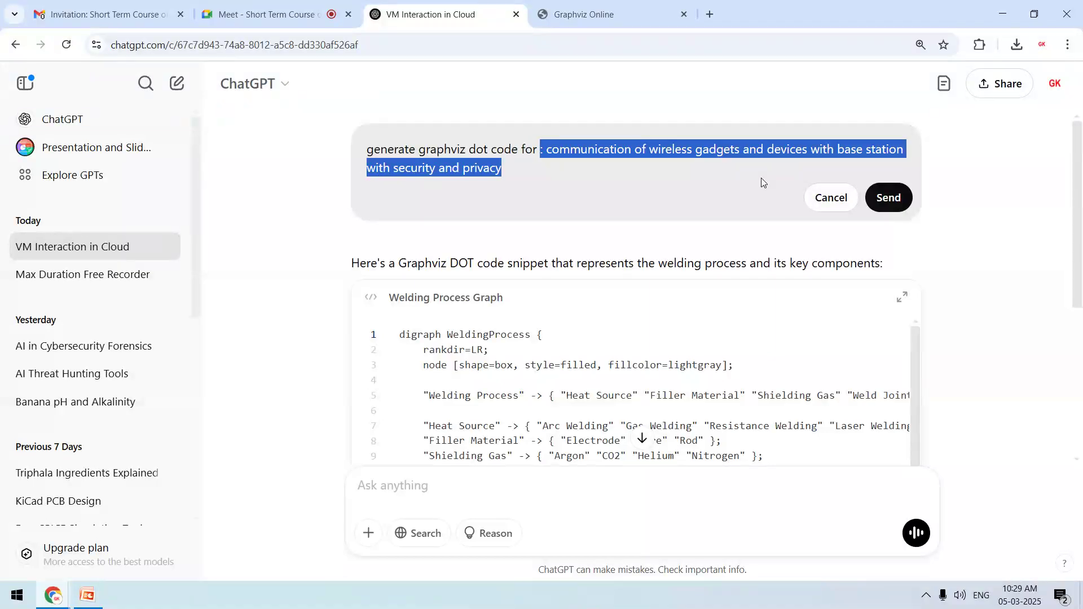
key("shift+Right")
left_click(521, 177)
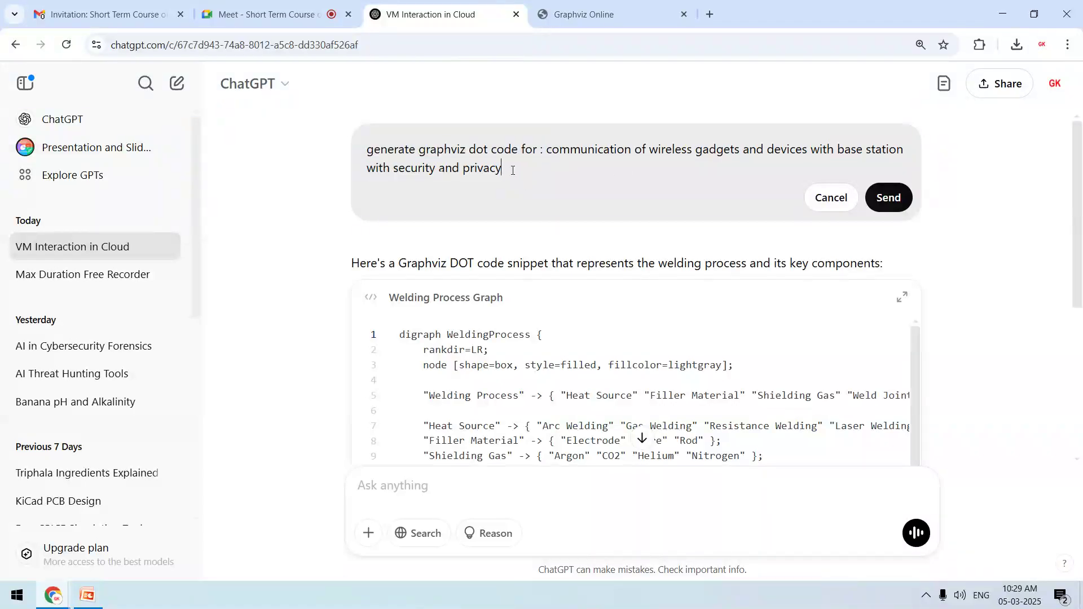
Step: Delete the topic text following "generate graphviz dot code for :" and undo that deletion
key("ctrl+shift+Left")
key("ctrl+shift+Left")
key("ctrl+shift+Left")
key("ctrl+shift+Left")
key("ctrl+shift+Left")
key("ctrl+shift+Left")
key("ctrl+shift+Left")
key("ctrl+shift+Left")
key("ctrl+shift+Left")
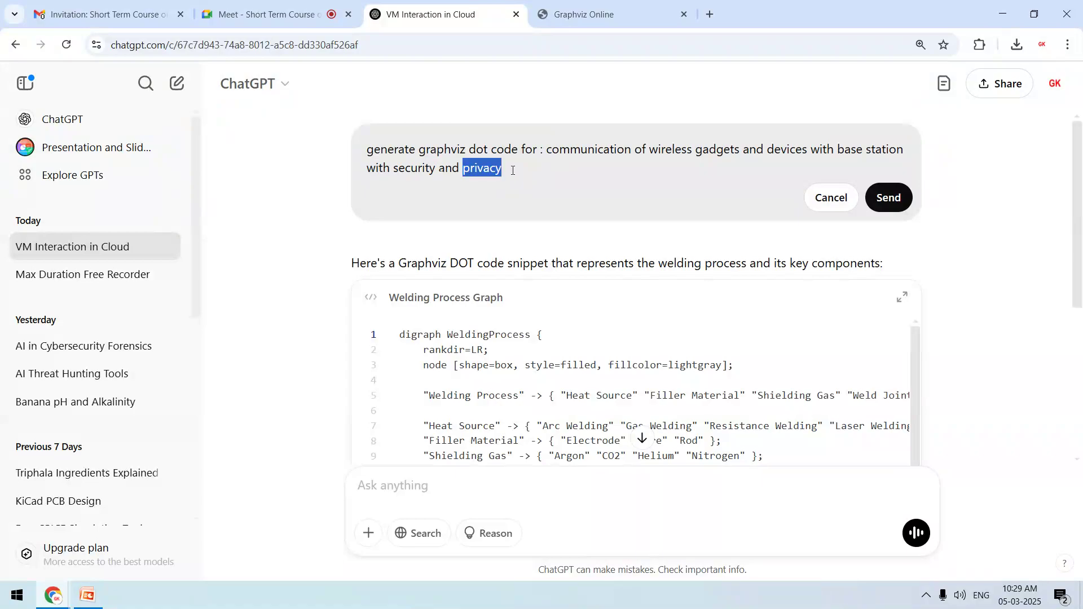
key("ctrl+shift+Left")
key("ctrl+shift+Left")
key("ctrl+shift+Left")
key("ctrl+shift+Left")
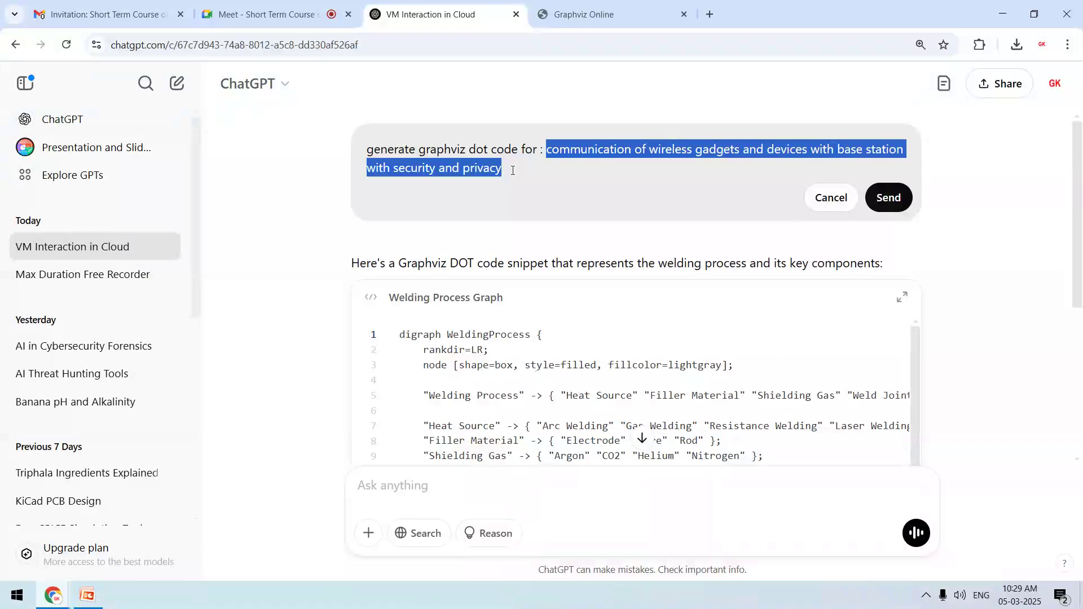
key("BackSpace")
key("ctrl+z")
key("Right")
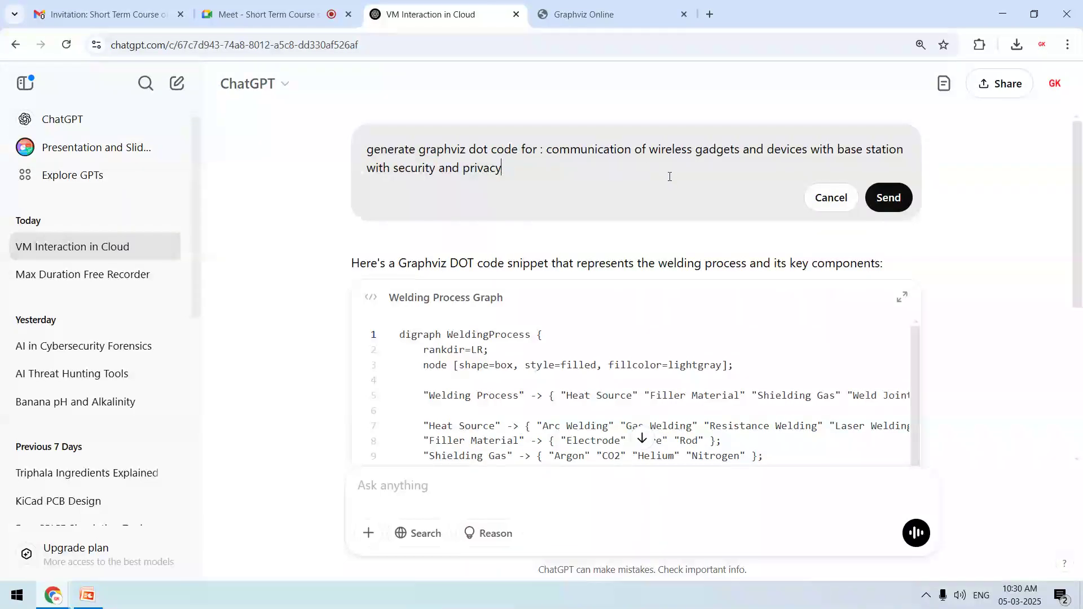
Step: Append "in 5G networks" to the end of the edited prompt and submit it
left_click_drag(649, 150, 912, 166)
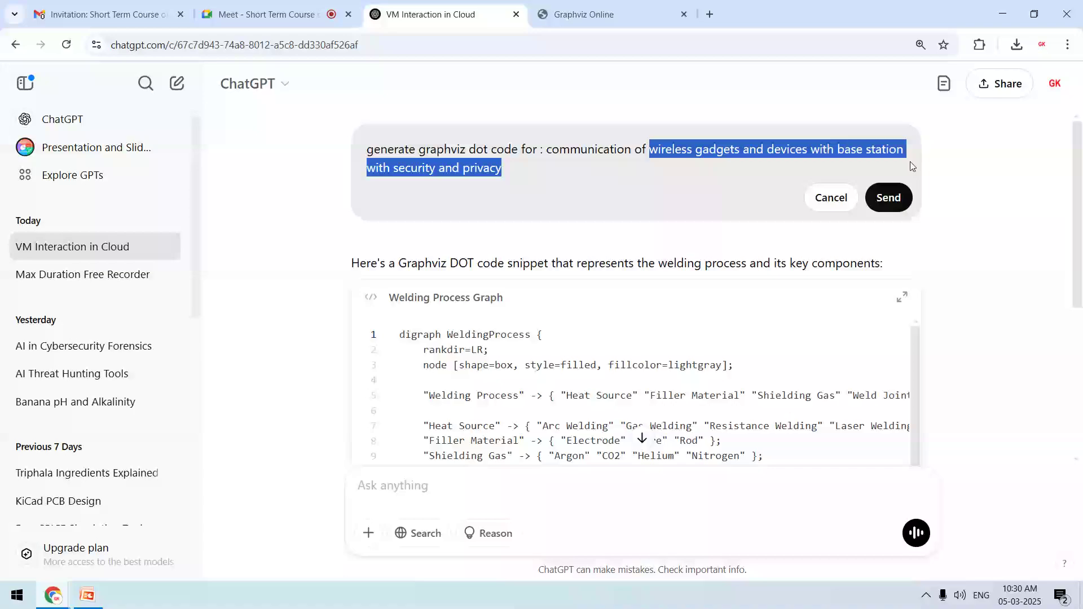
left_click(912, 166)
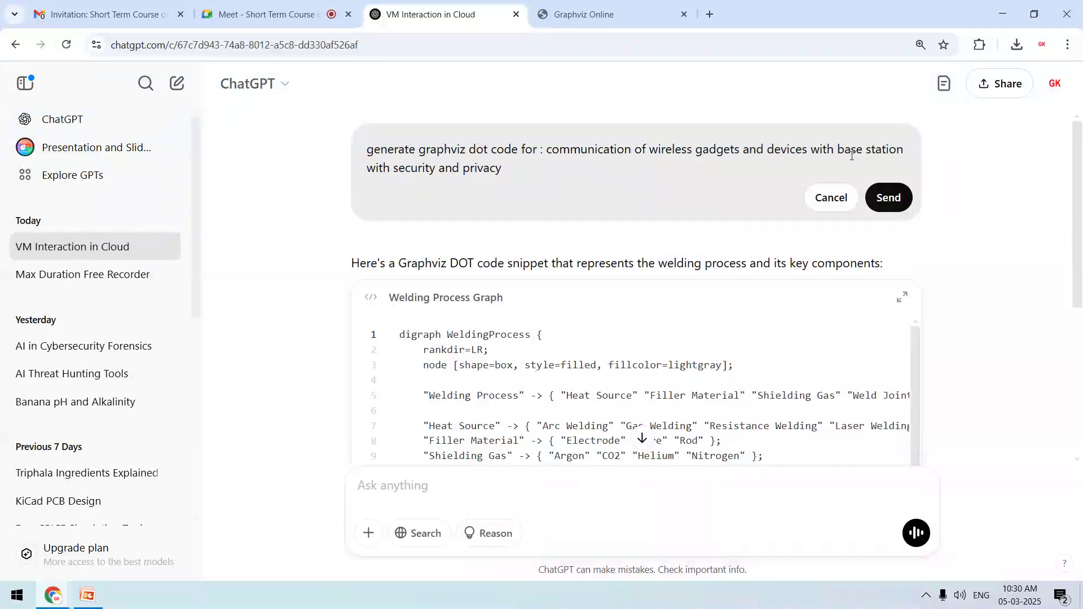
type("in 5G networks")
left_click(889, 198)
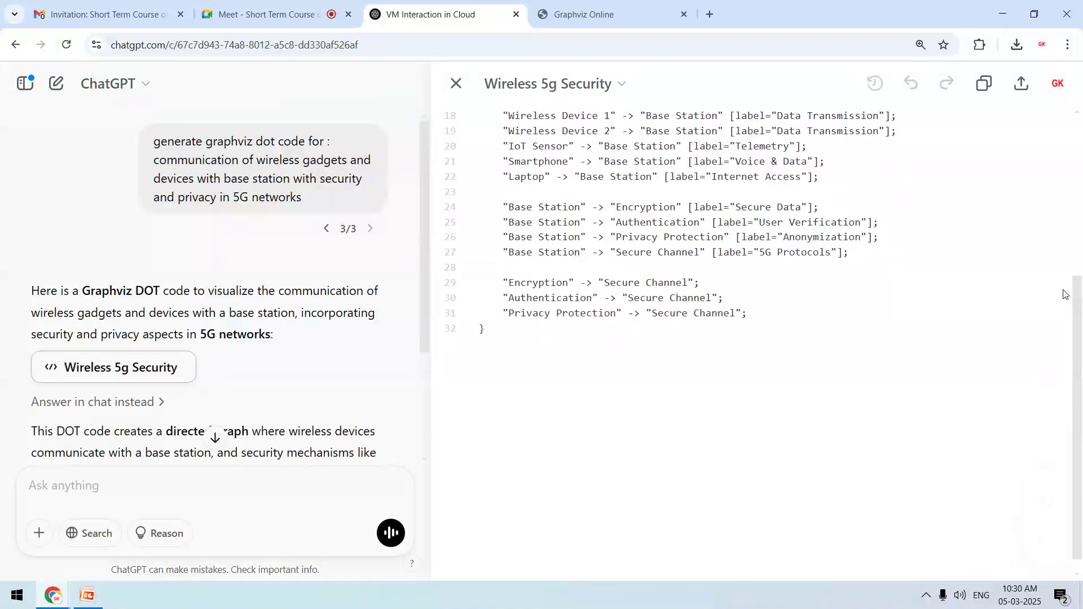
Step: Copy the generated Wireless 5g Security code and replace the sample code in Graphviz Online with it
scroll(1059, 270, "up", 5)
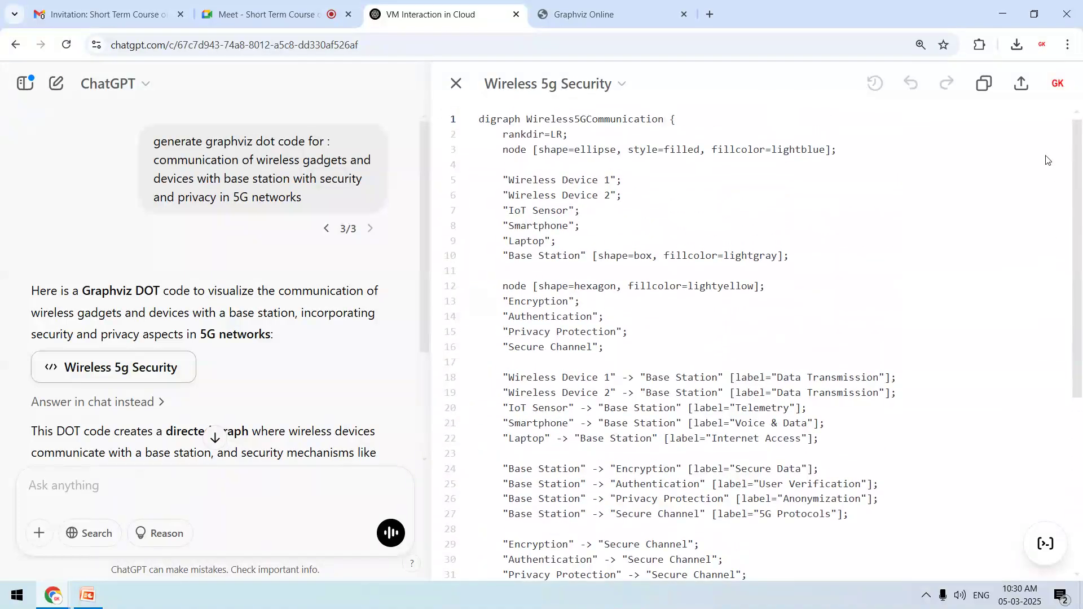
left_click(986, 97)
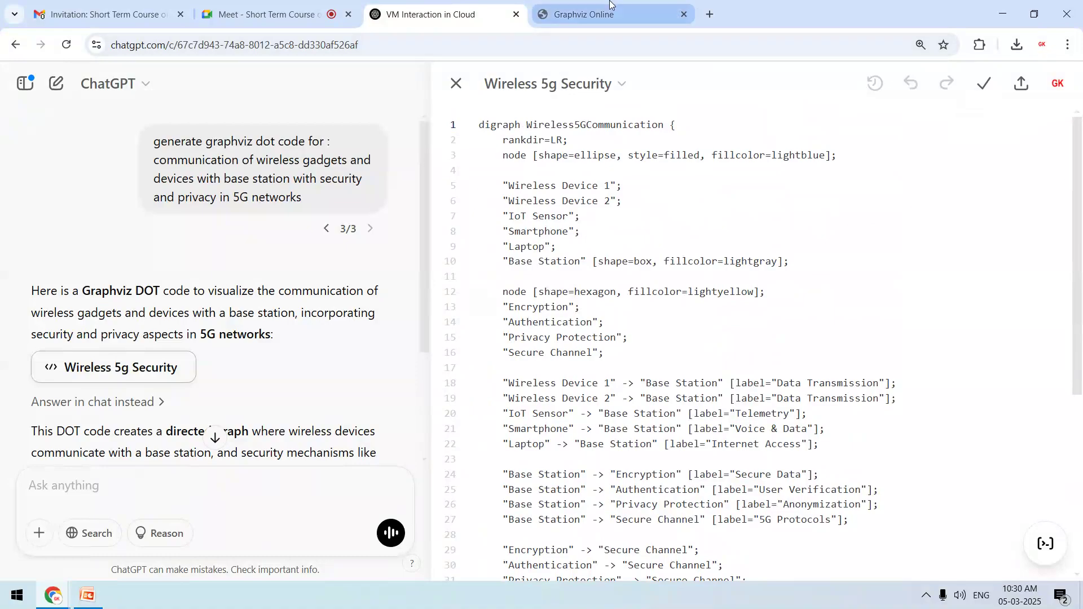
left_click(586, 14)
left_click(265, 117)
key("ctrl+a")
key("BackSpace")
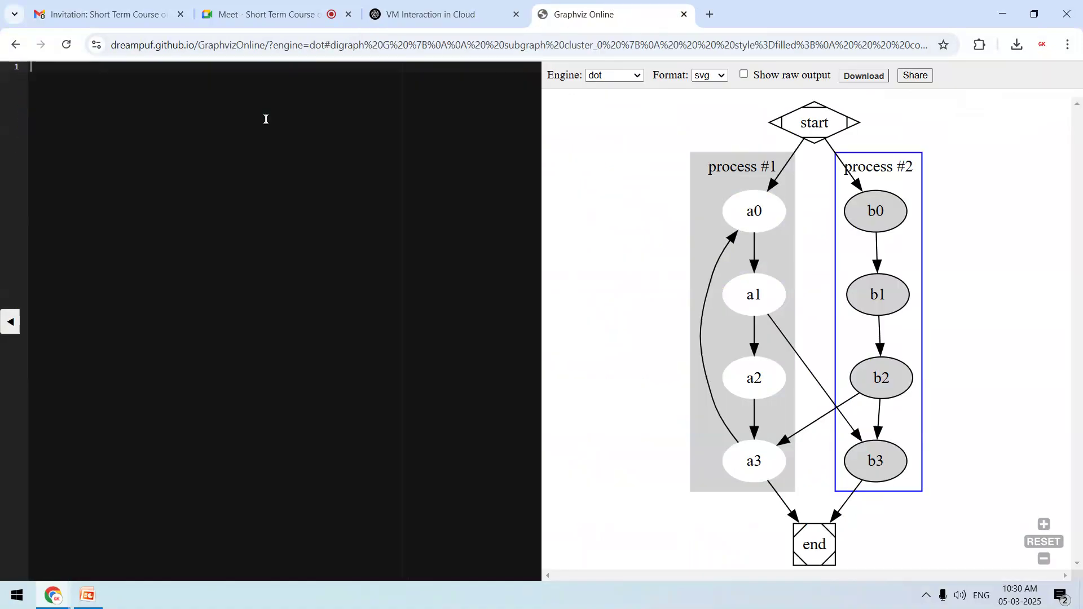
key("ctrl+v")
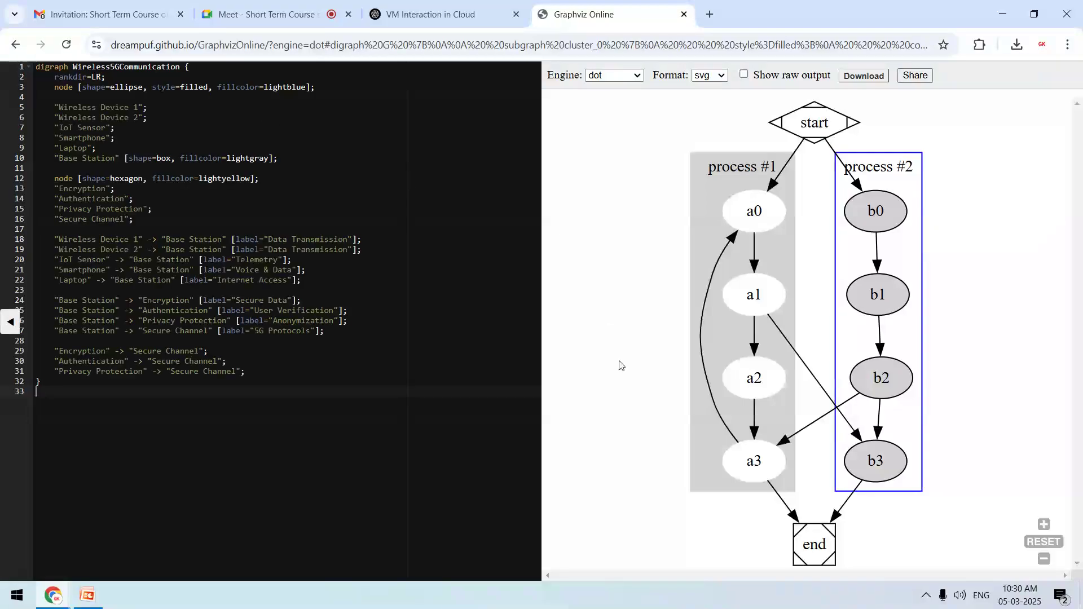
Step: Examine the rendered 5G diagram from the wireless devices through the base station to the secure channel
left_click(1044, 525)
left_click(1044, 526)
left_click(1044, 526)
left_click_drag(786, 450, 933, 431)
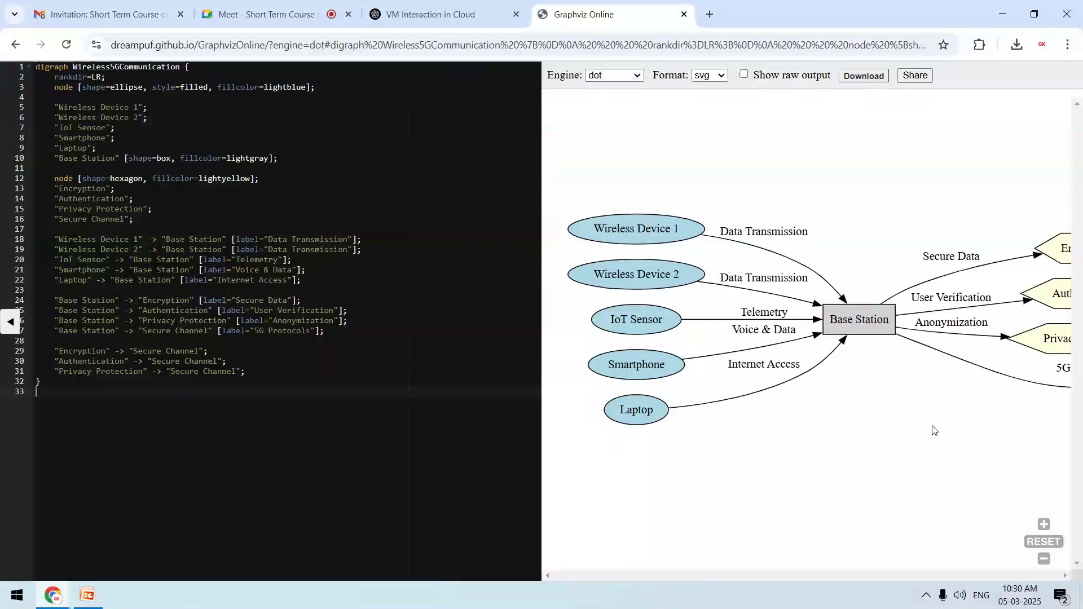
left_click_drag(735, 360, 605, 369)
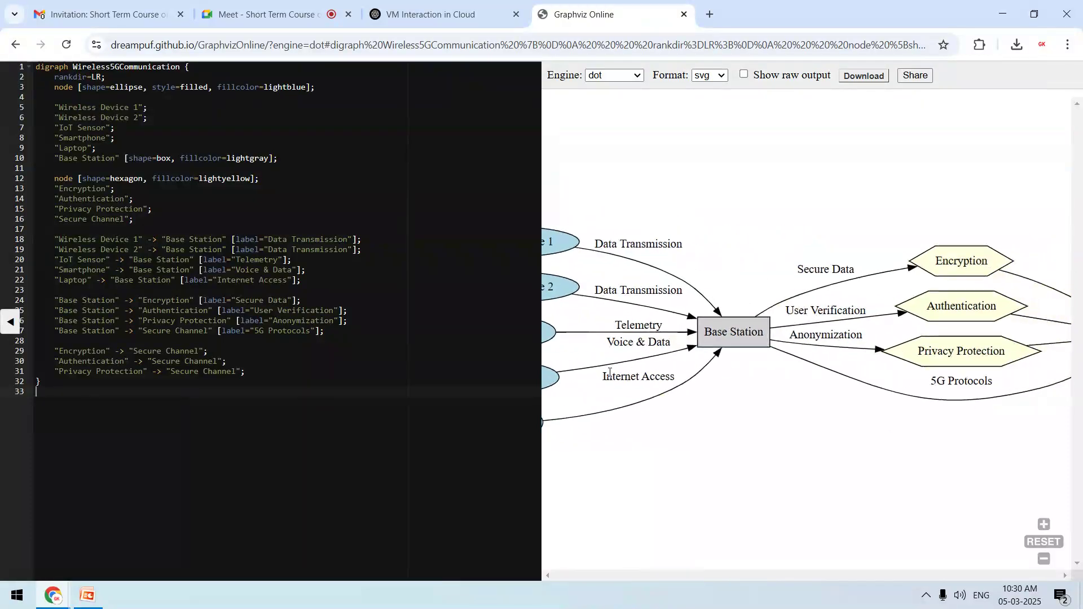
left_click_drag(735, 367, 646, 341)
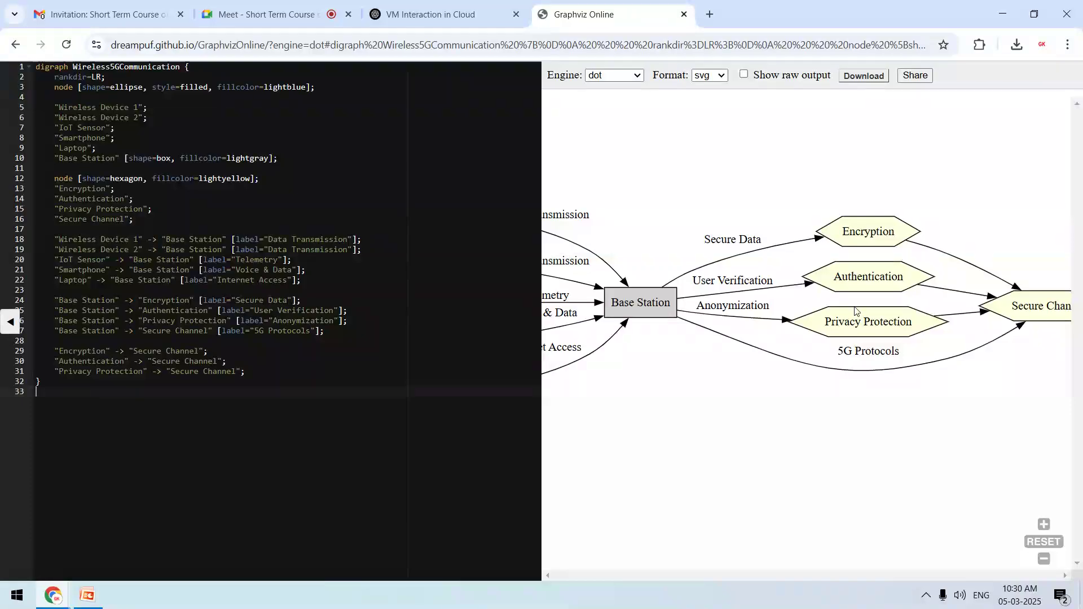
left_click_drag(869, 243, 791, 231)
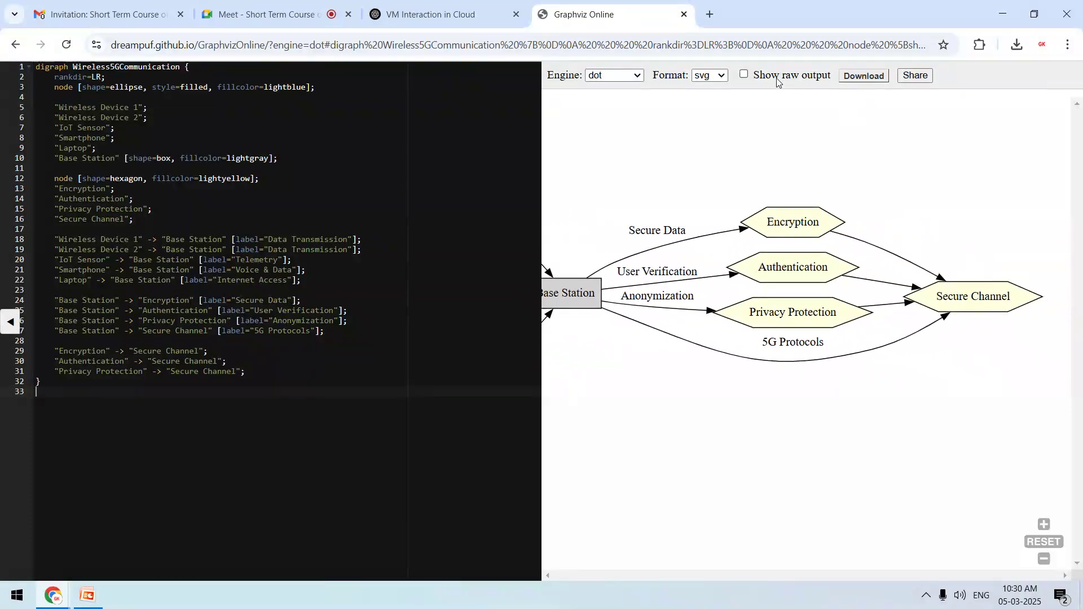
left_click_drag(797, 290, 866, 269)
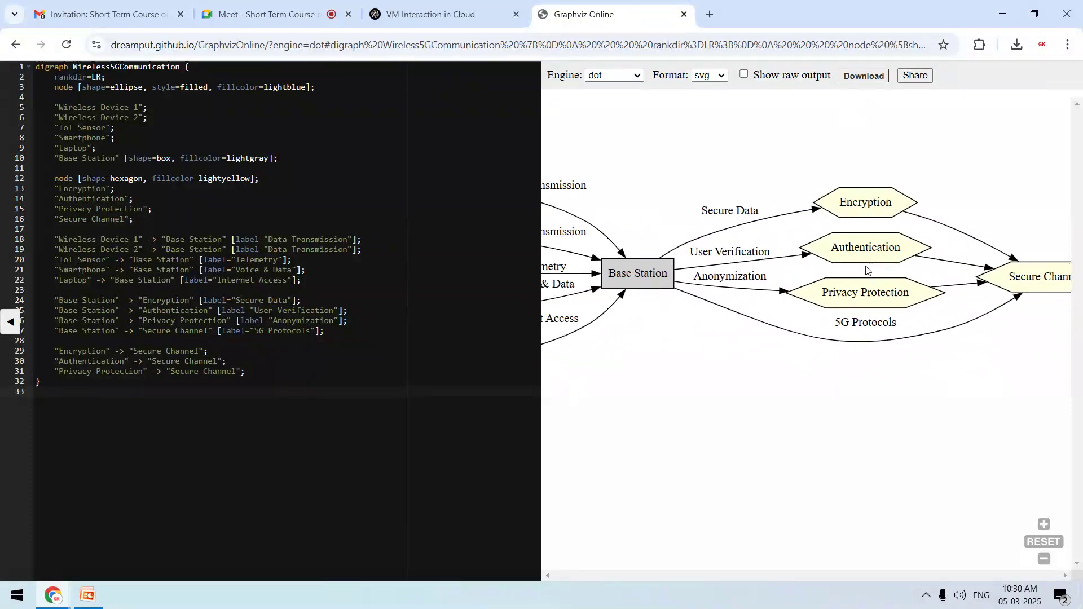
Step: Download the 5G diagram in png format and view the saved image graphviz (1).png
left_click(715, 79)
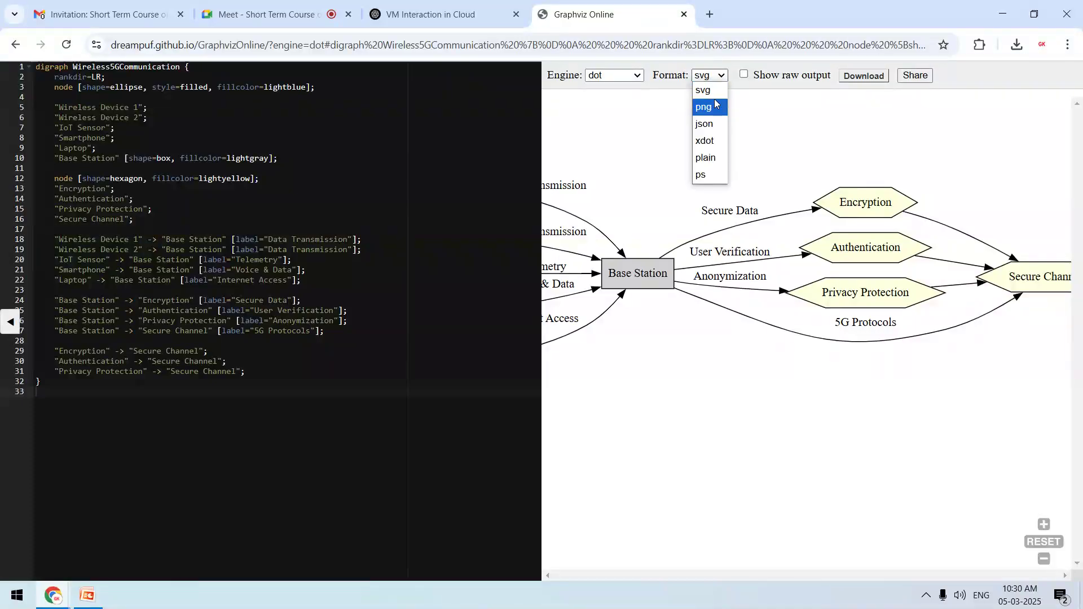
left_click(715, 106)
left_click(864, 80)
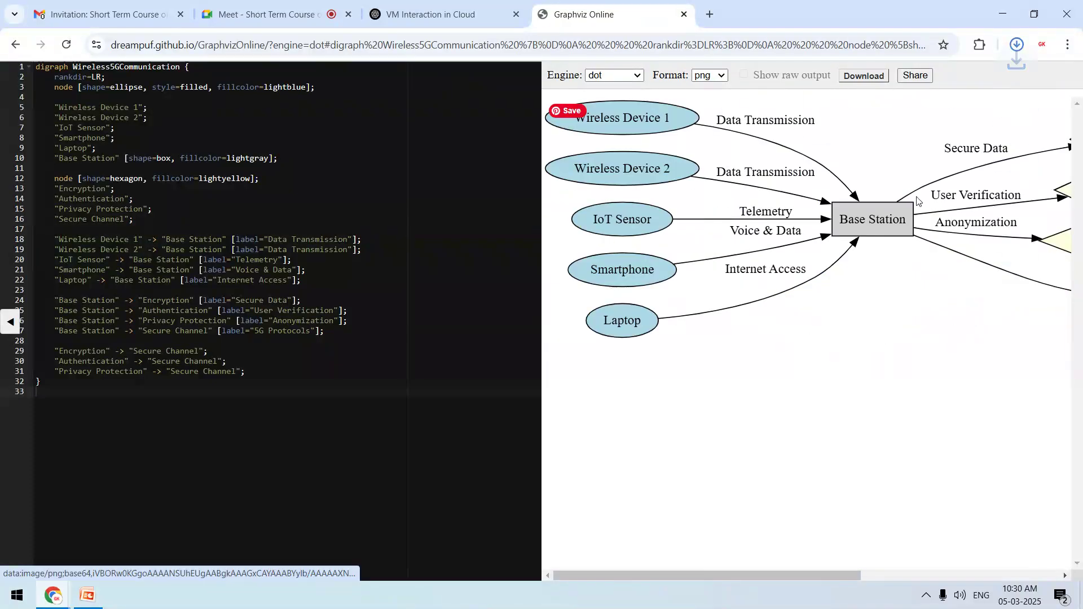
right_click(877, 90)
left_click(878, 84)
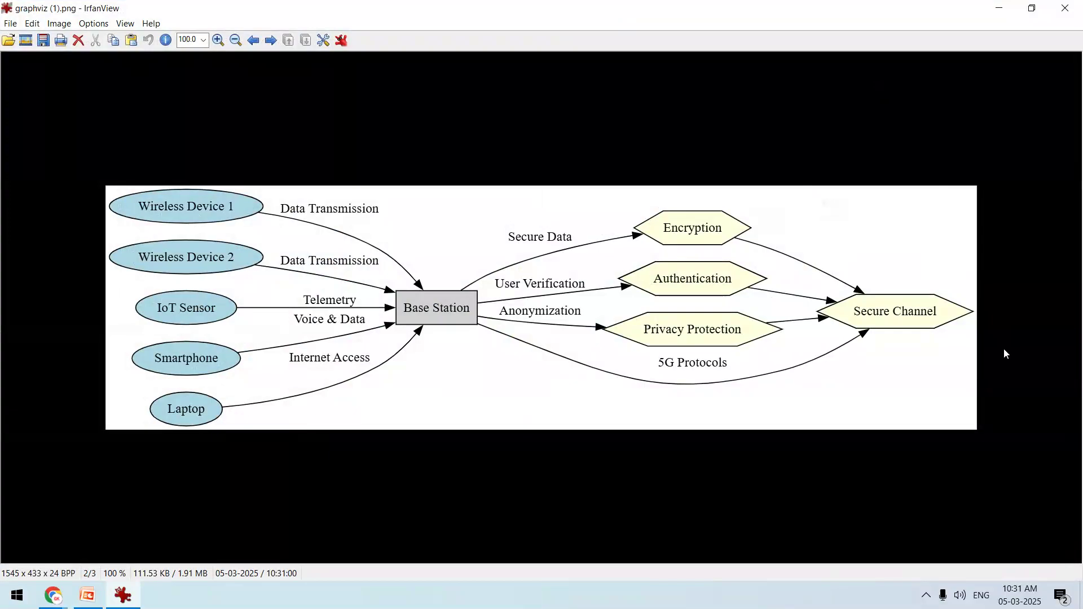
key("Escape")
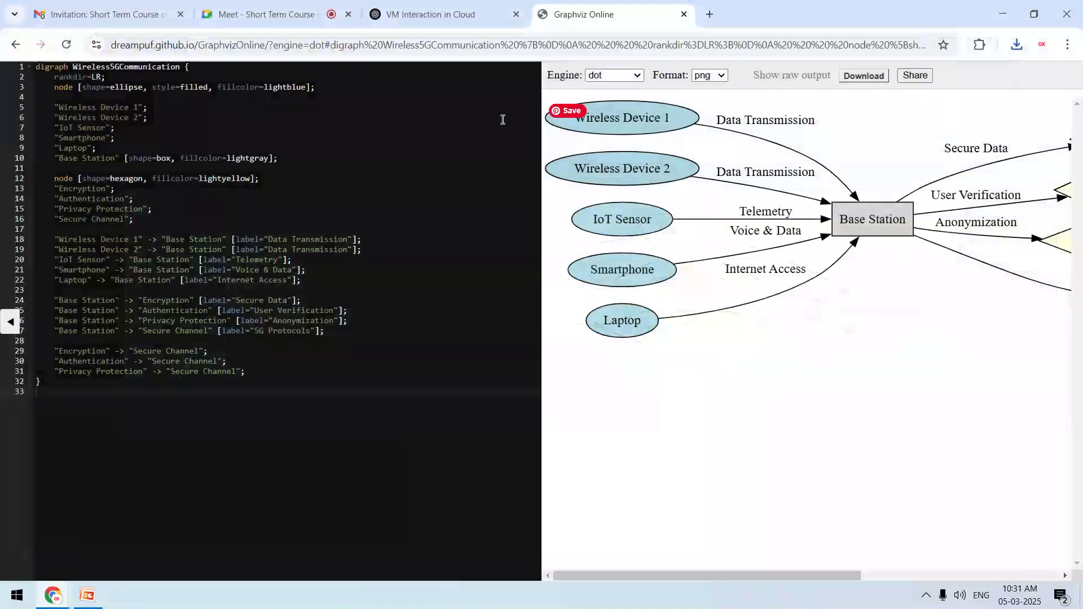
Step: Check the Google Meet call for participant activity and return to Graphviz Online
left_click(266, 13)
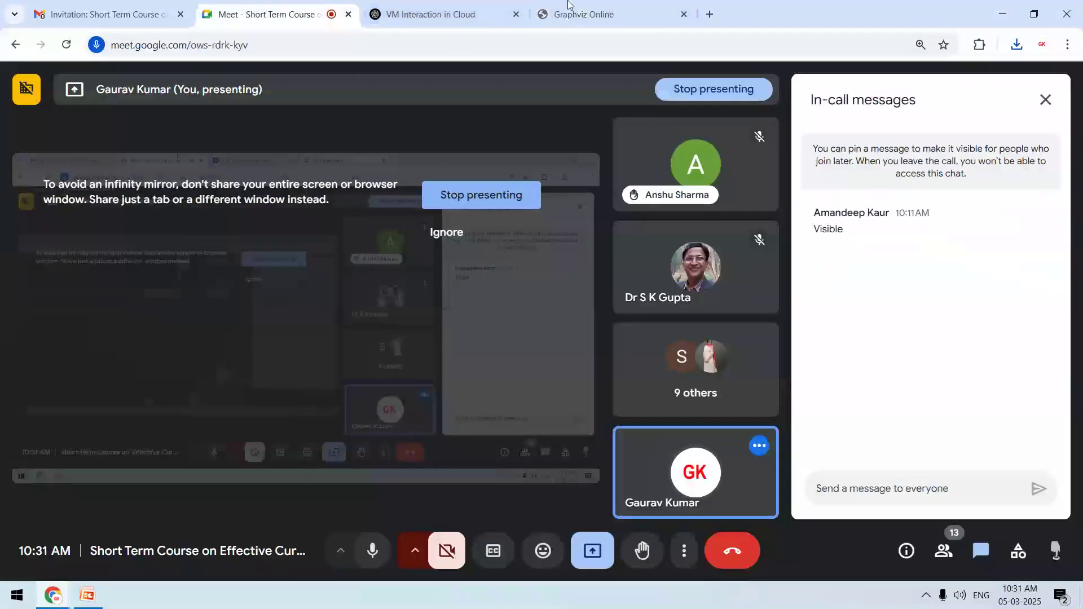
left_click(579, 5)
left_click_drag(752, 292, 722, 383)
Step: Load the base page dreampuf.github.io/GraphvizOnline/ and close its browser tab
key("ctrl+l")
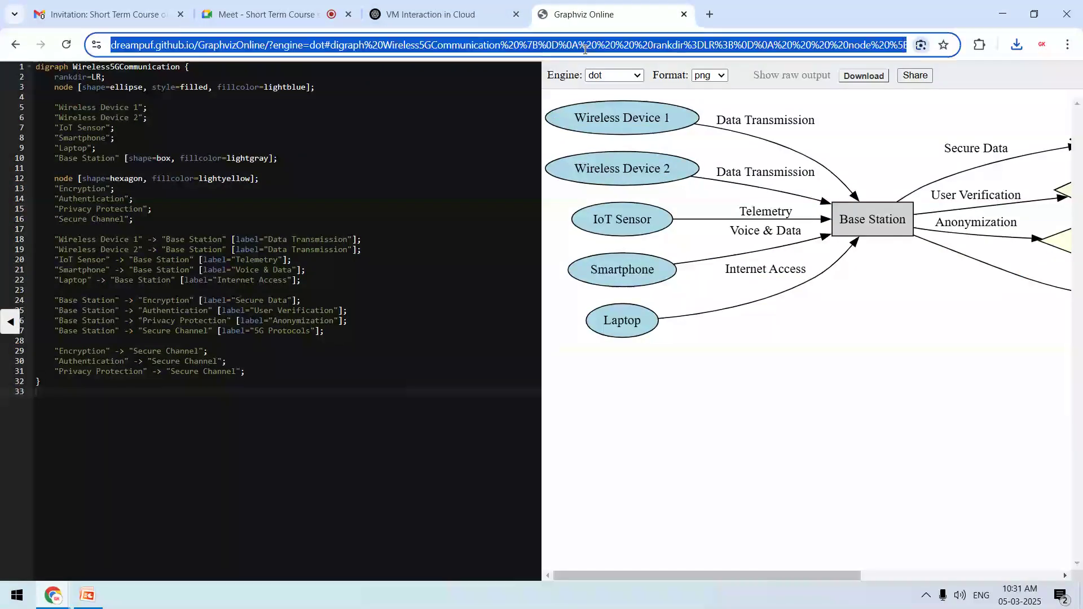
type("dre")
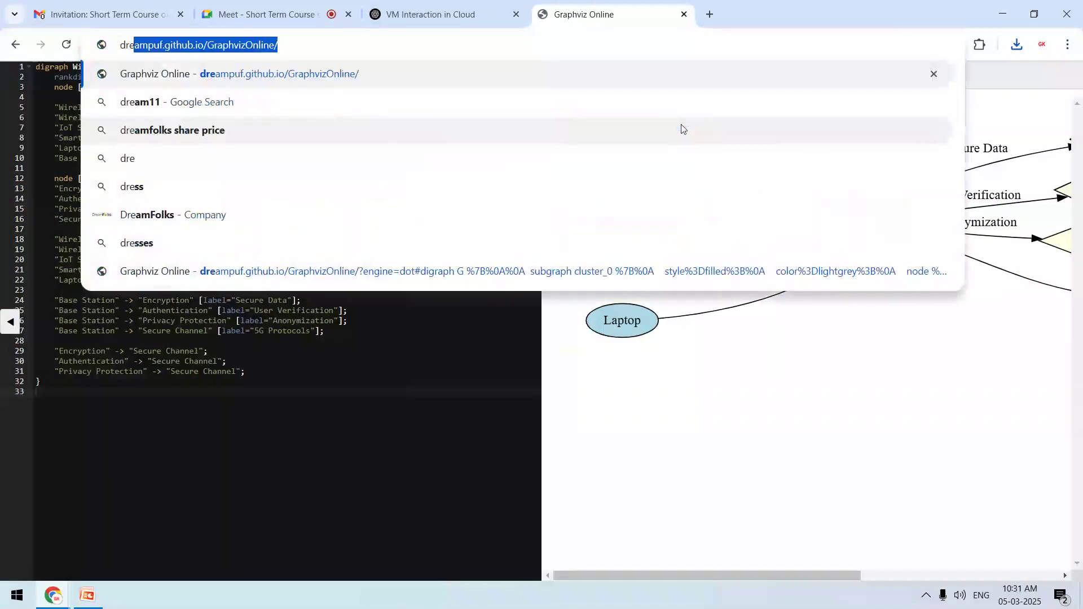
left_click(700, 459)
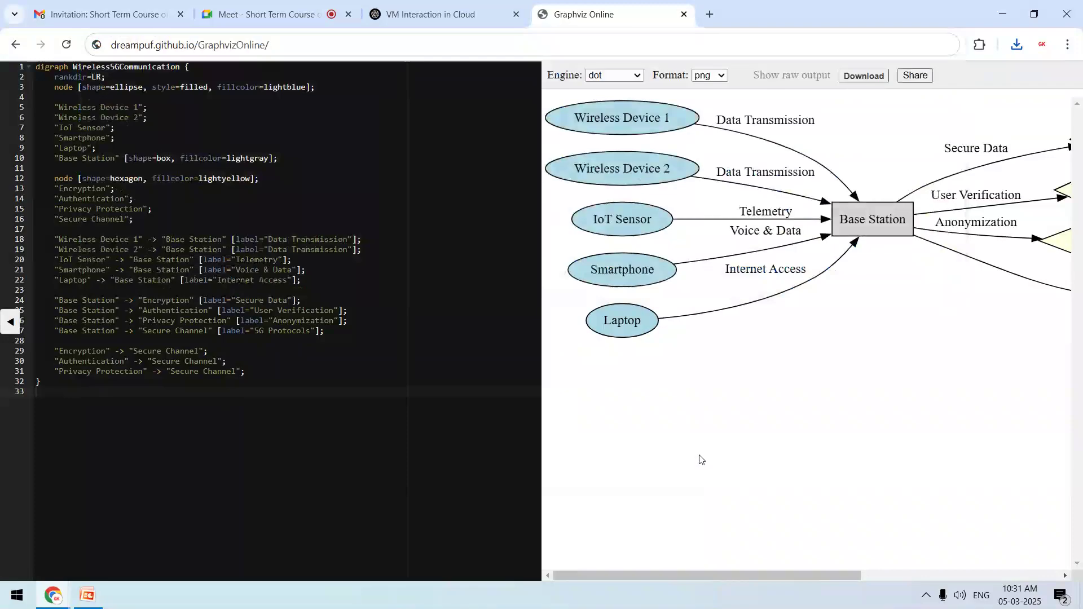
key("ctrl+w")
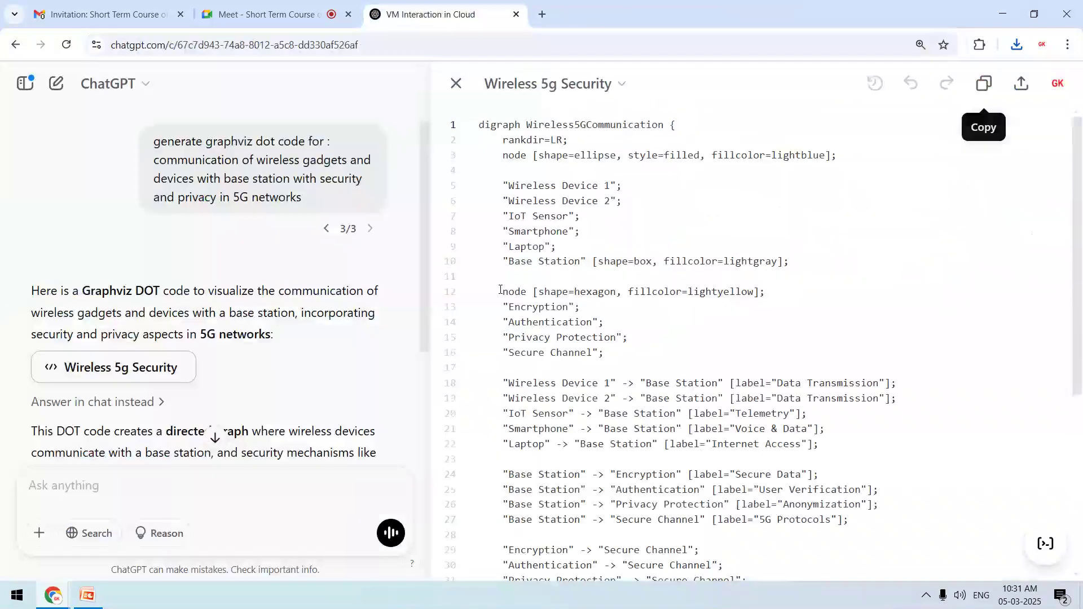
Step: Close the expanded Wireless 5g Security code view in ChatGPT and briefly check the Meet call
left_click(457, 84)
left_click(265, 14)
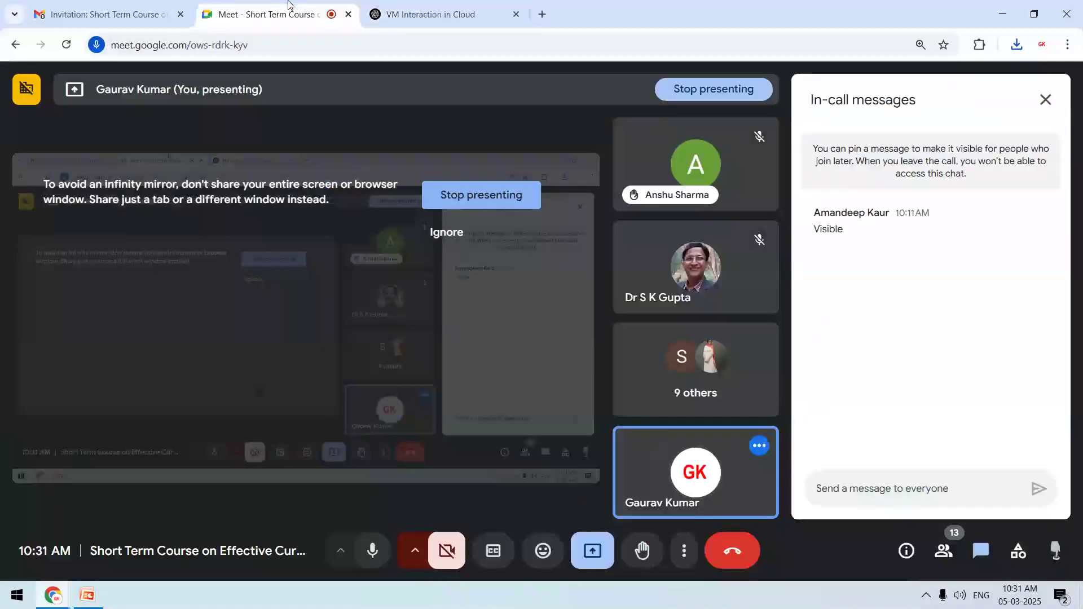
left_click(477, 5)
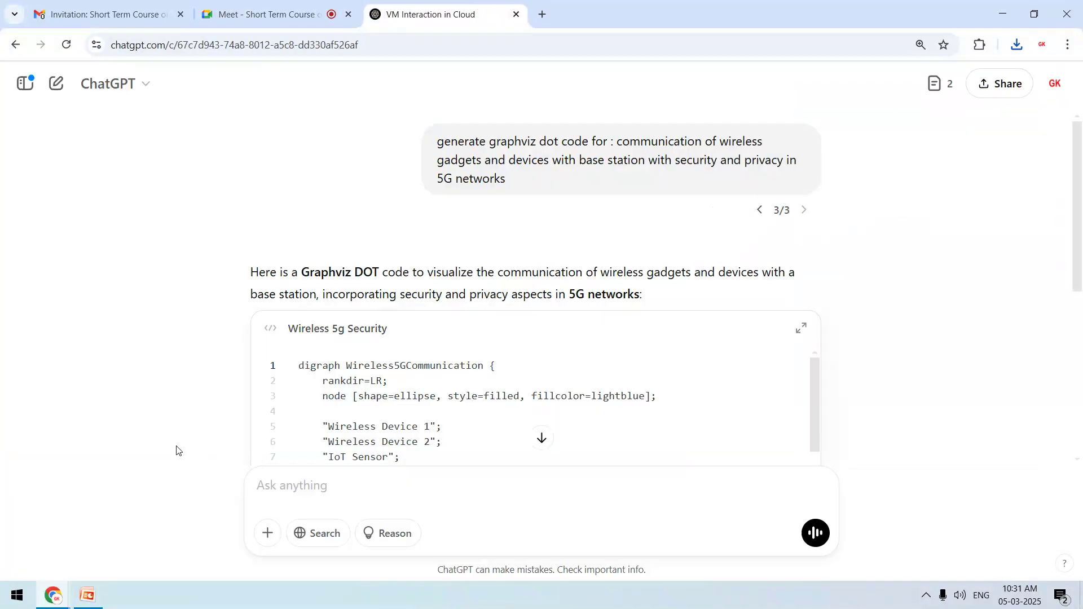
Step: Switch to the PowerPoint presentation and advance to the slide on Graphviz syntax for different types of cloud platforms
left_click(85, 595)
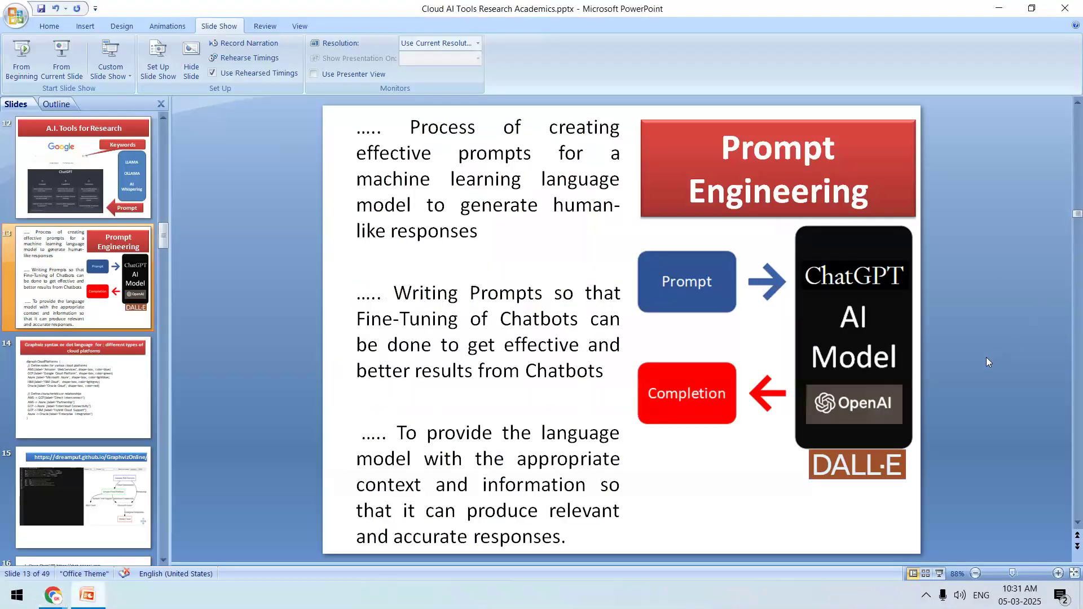
scroll(986, 358, "down", 1)
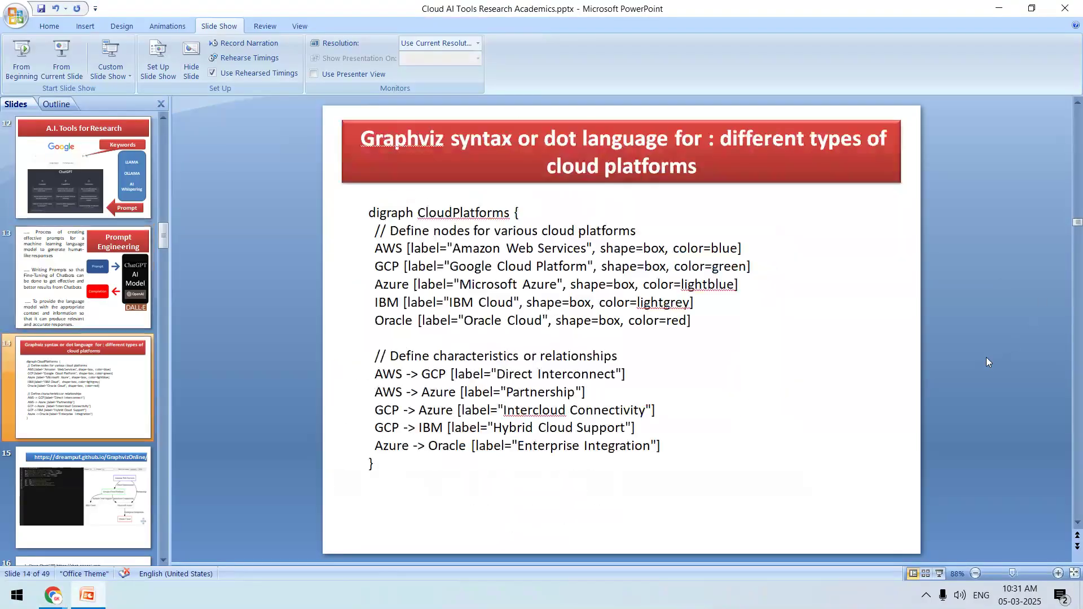
Step: Present the slide on Graphviz syntax for cloud platforms, advance to the Graphviz Online slide, and end the slide show
left_click(60, 62)
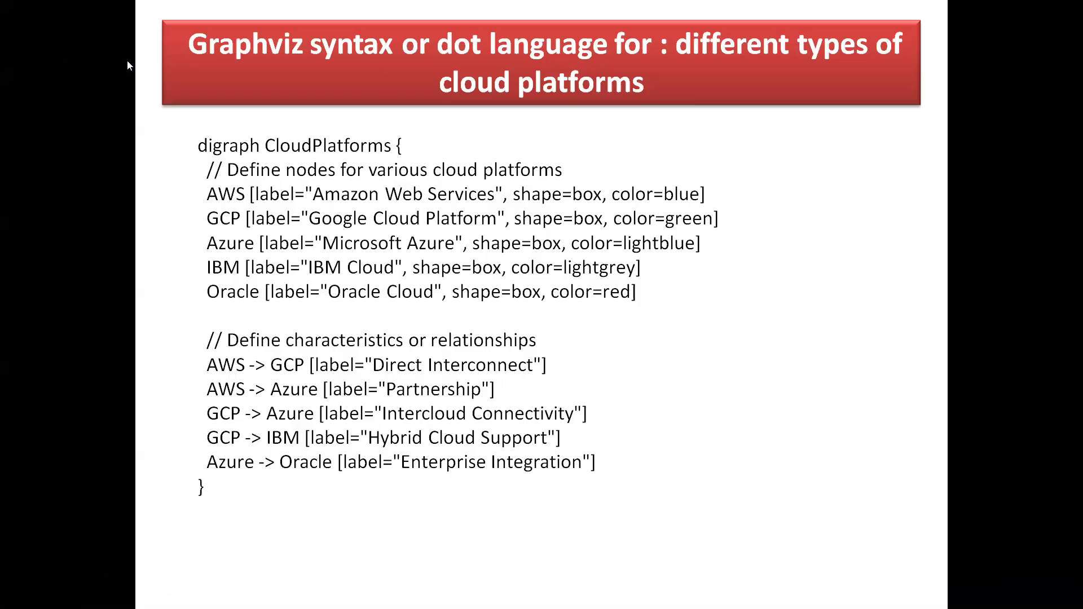
left_click(896, 256)
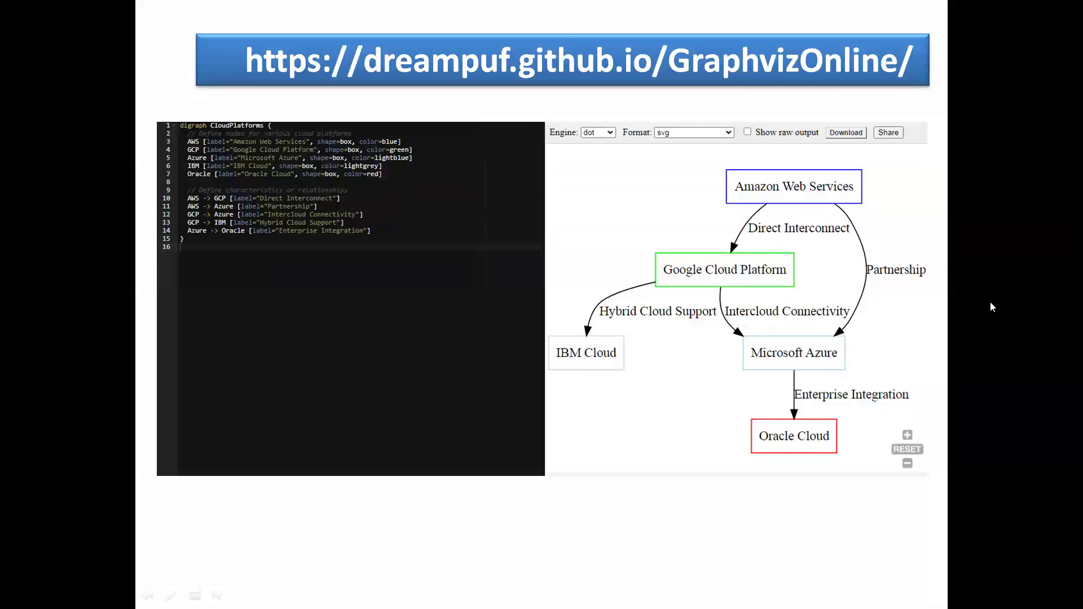
key("Escape")
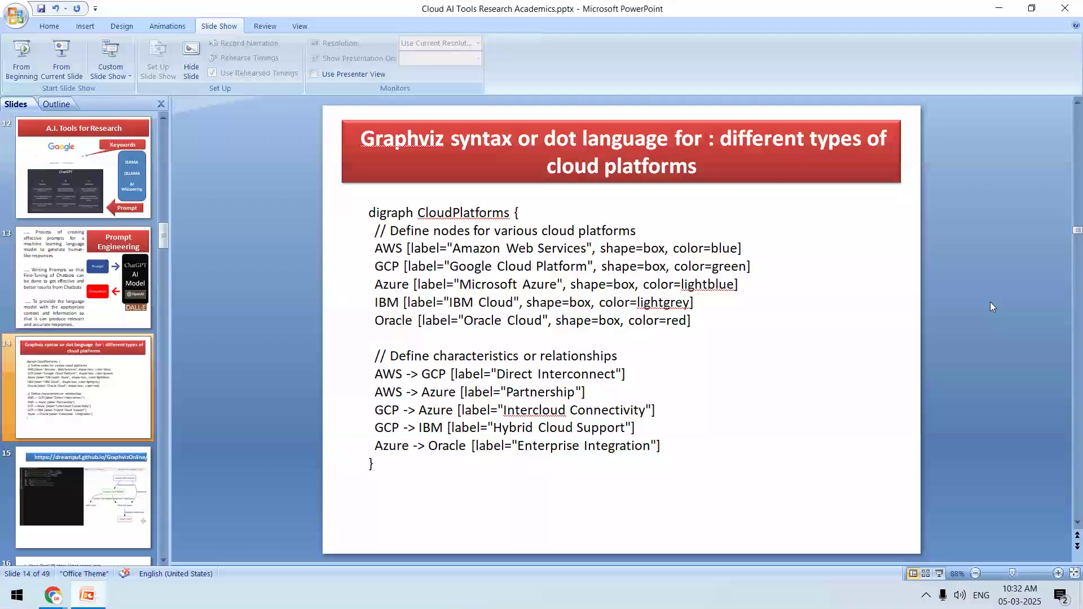
Step: Switch to the ChatGPT conversation in Chrome, review the end of the reply, and briefly check the Google Meet call
key("alt+Tab")
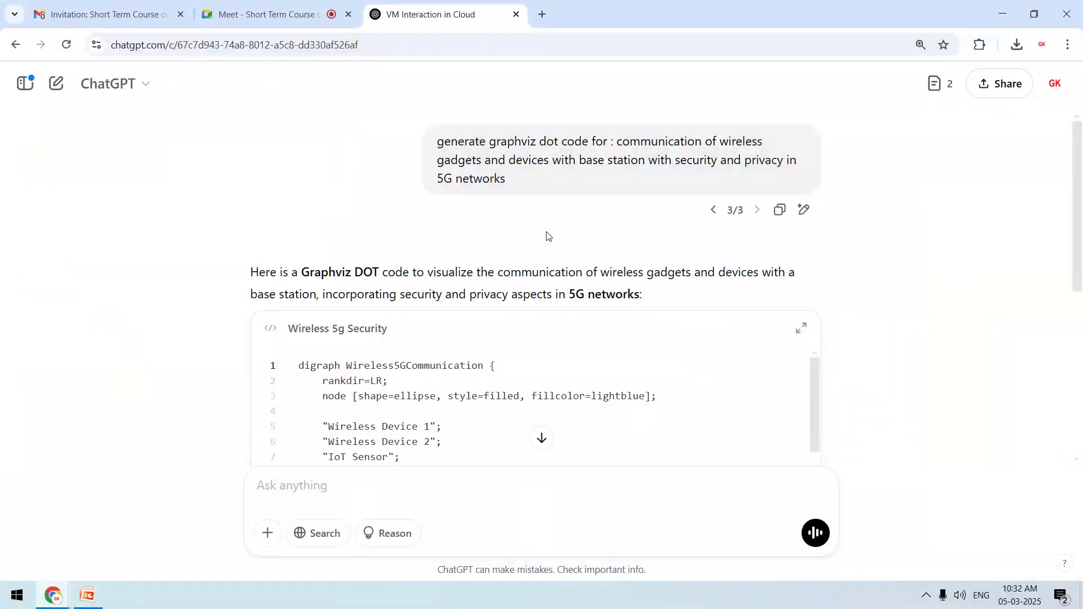
scroll(1082, 278, "down", 1)
scroll(1082, 278, "down", 5)
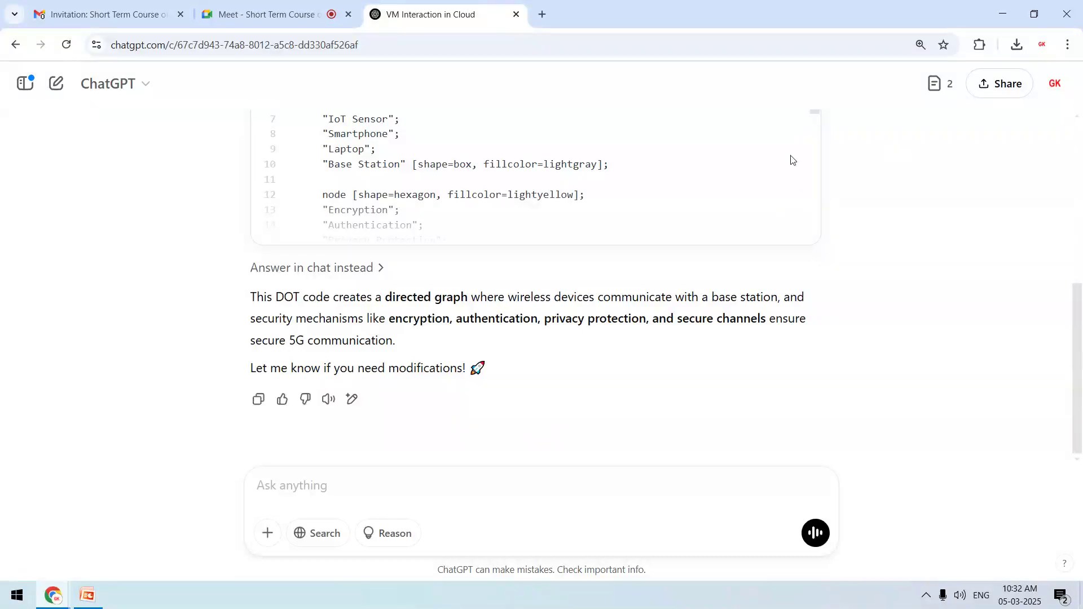
left_click(249, 5)
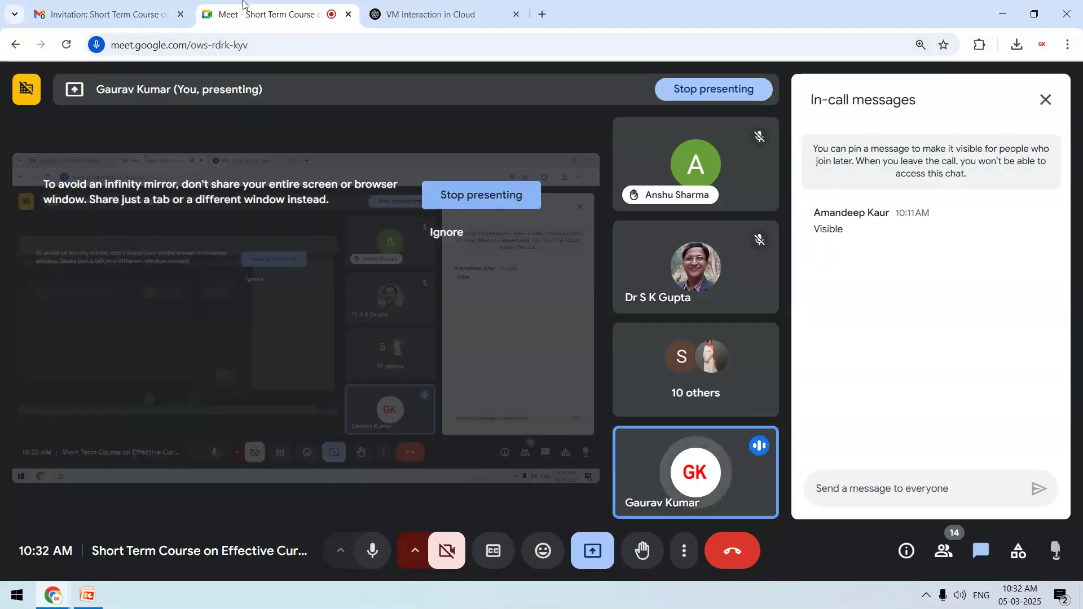
left_click(412, 8)
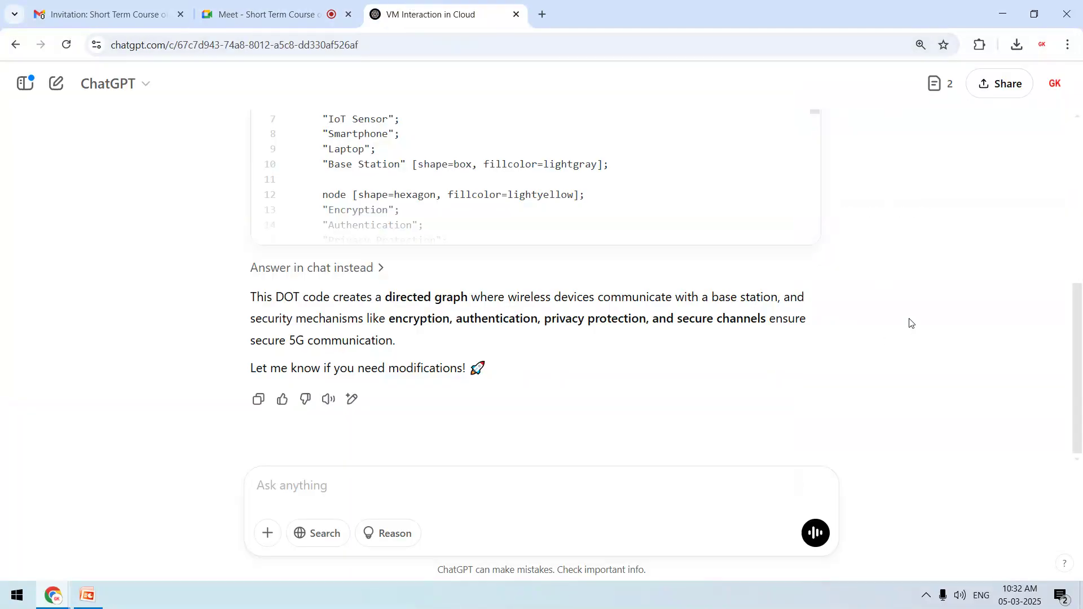
key("alt+Tab")
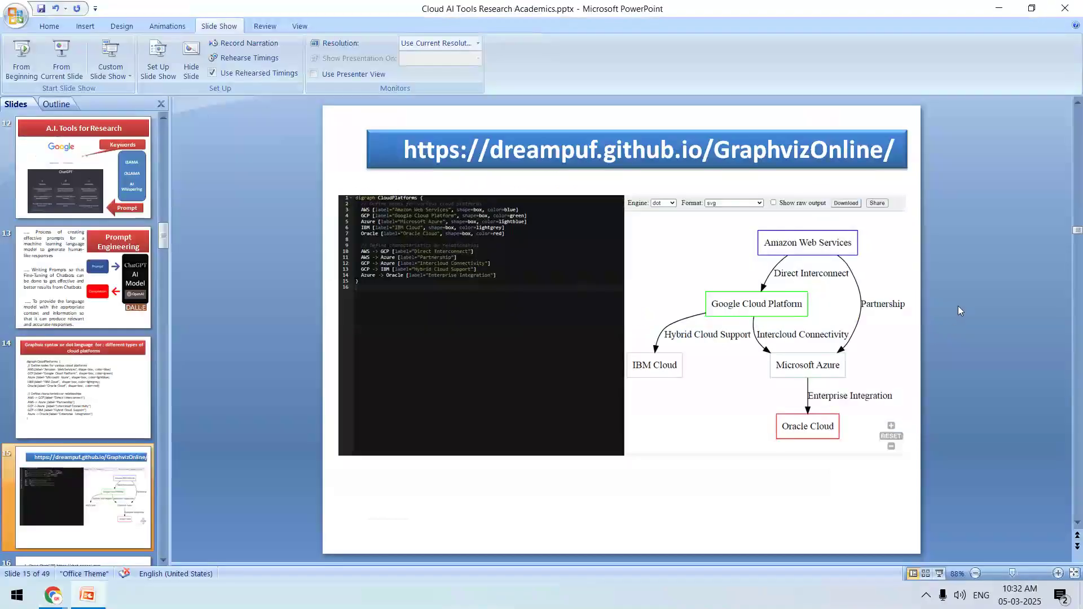
key("alt+Tab")
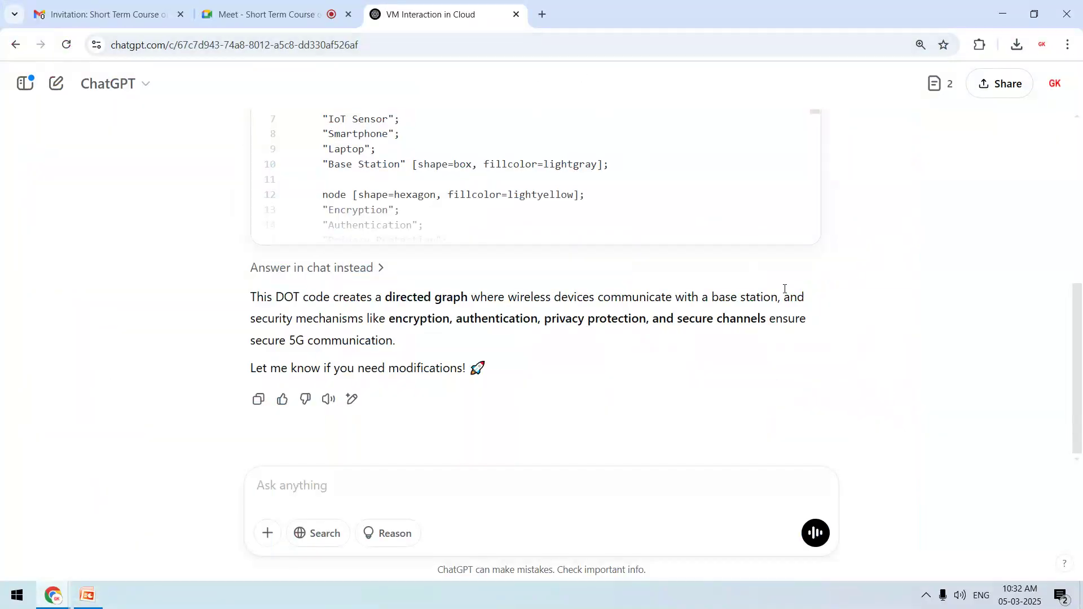
key("alt+Tab")
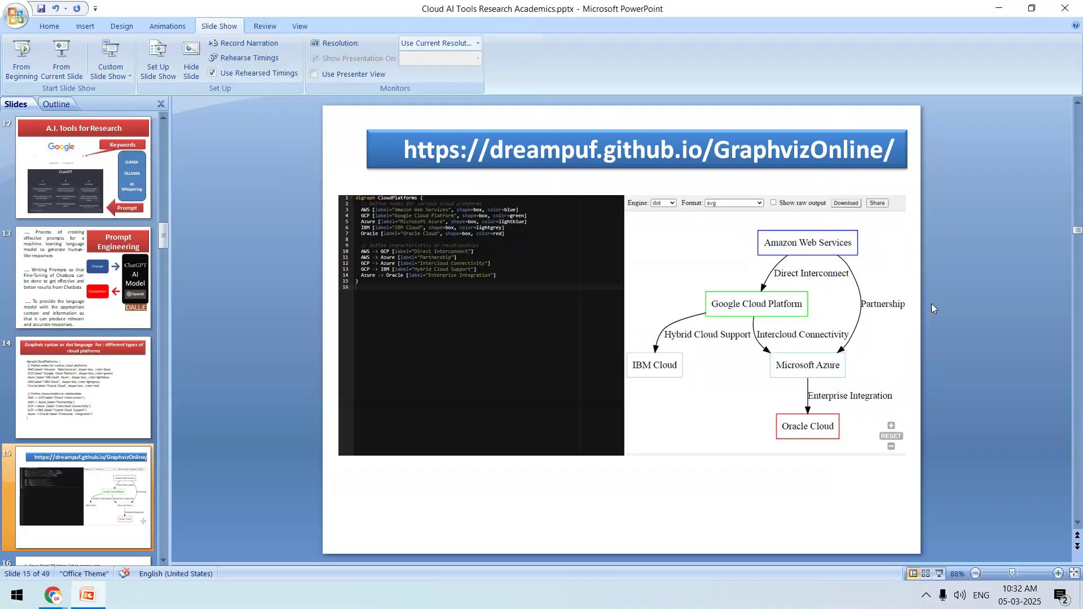
key("alt+Tab")
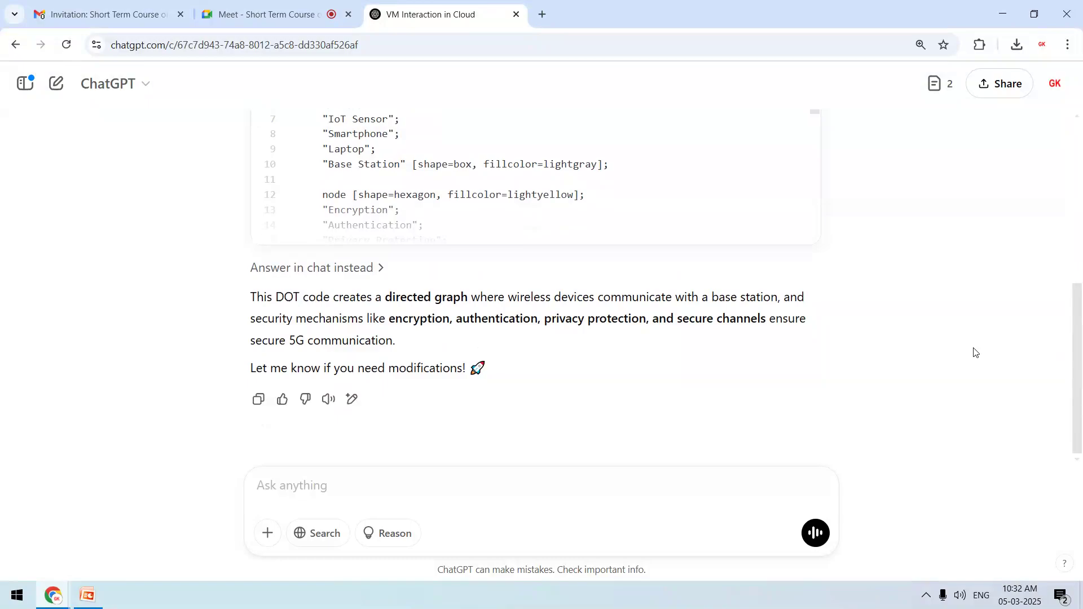
Step: Edit the Graphviz prompt on 5G communication, replacing "graphviz dot" with "sequence diagram plantuml"
left_click(726, 489)
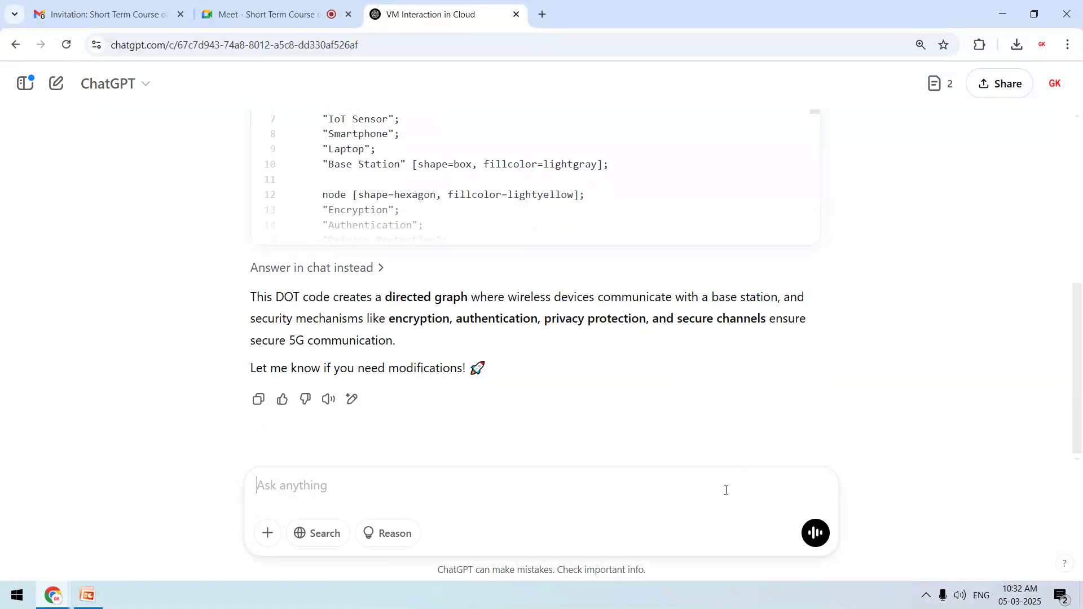
left_click(1078, 153)
left_click(1078, 127)
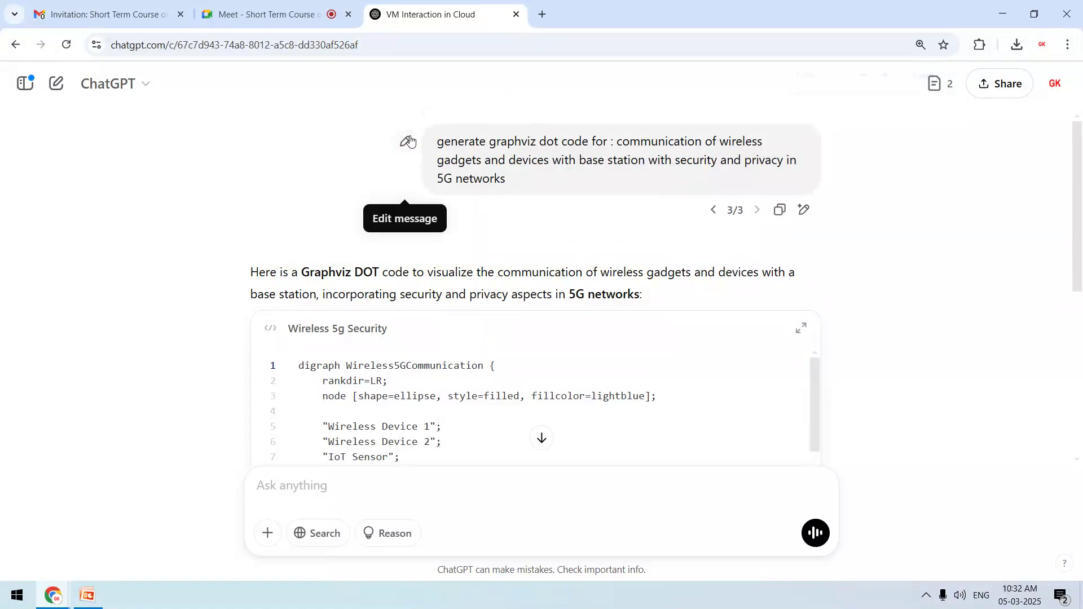
key("ctrl+plus")
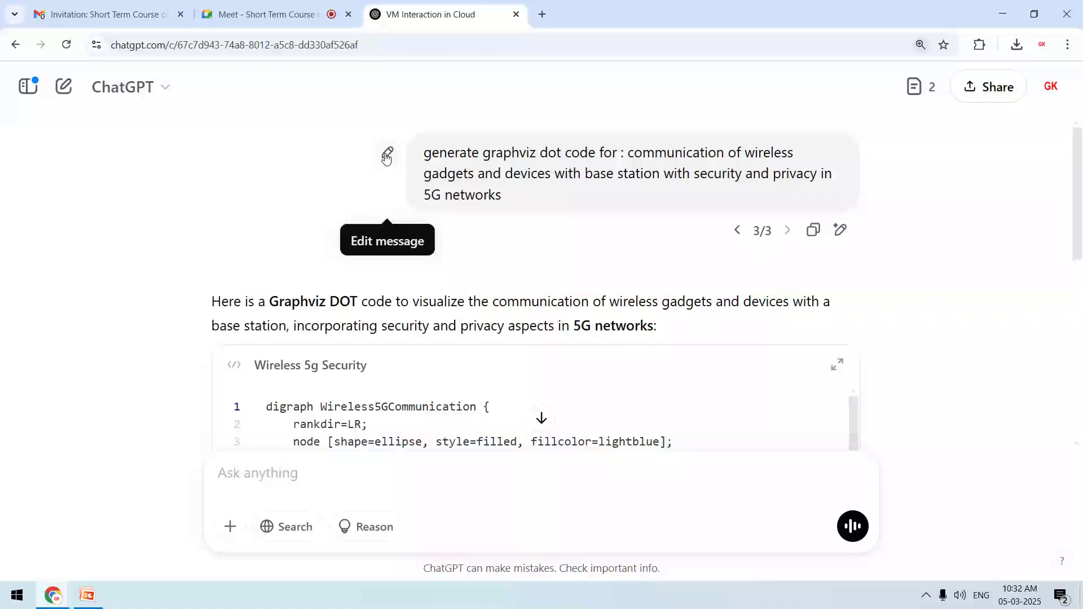
left_click(387, 152)
left_click(371, 162)
key("ctrl+shift+Left")
key("ctrl+shift+Left")
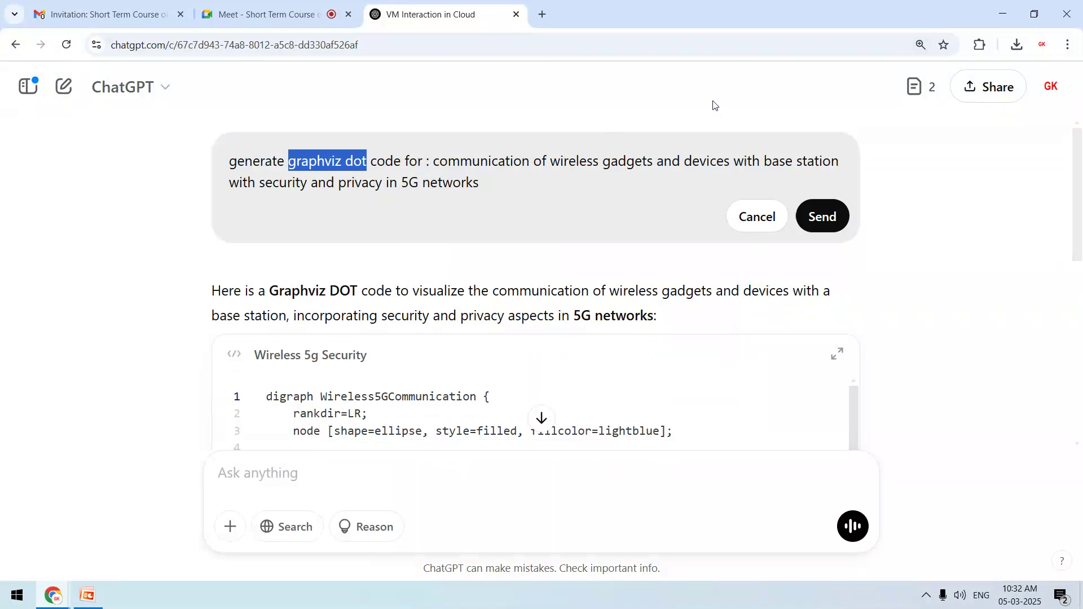
key("BackSpace")
type("seq ")
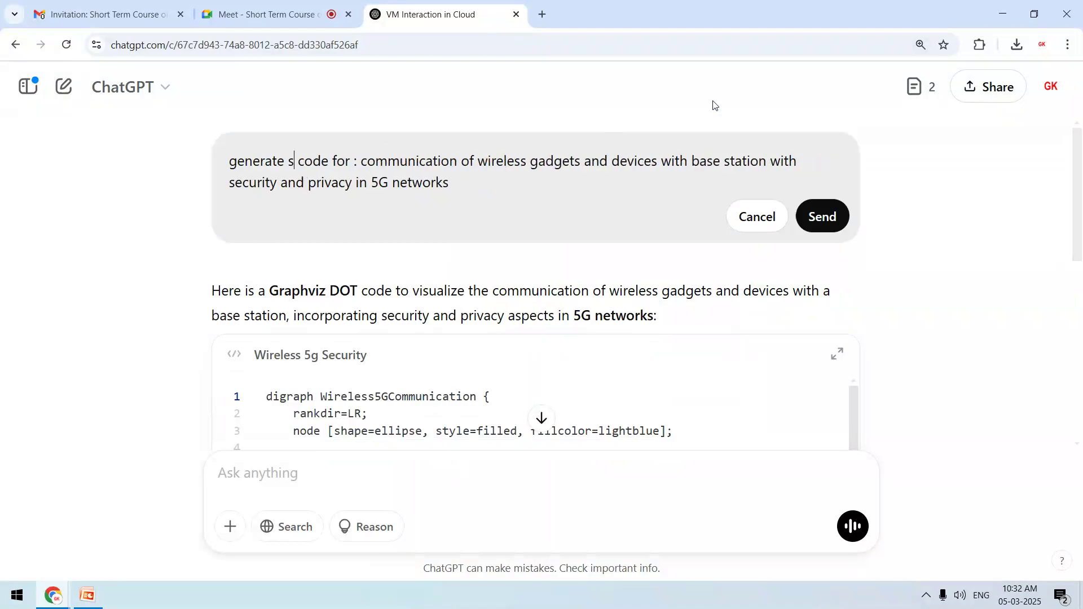
type("uence ")
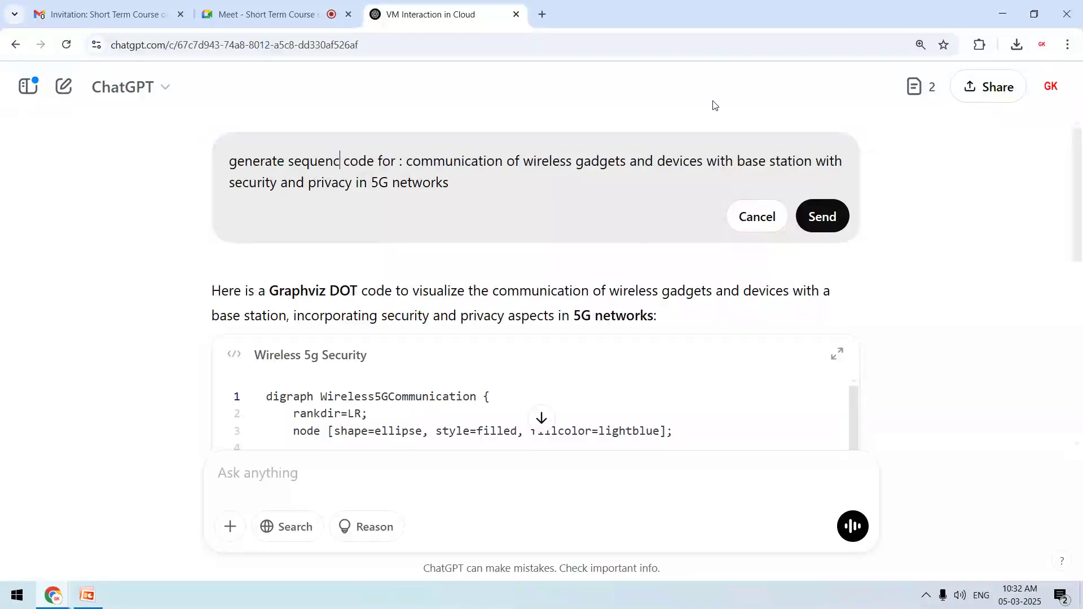
type("diagram pla")
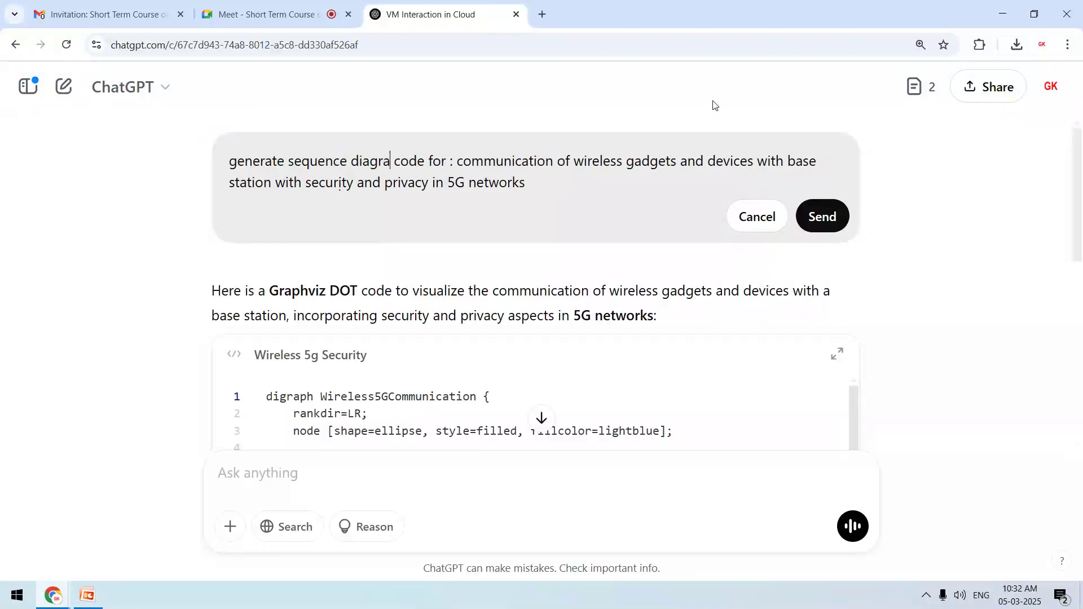
type("ntuml")
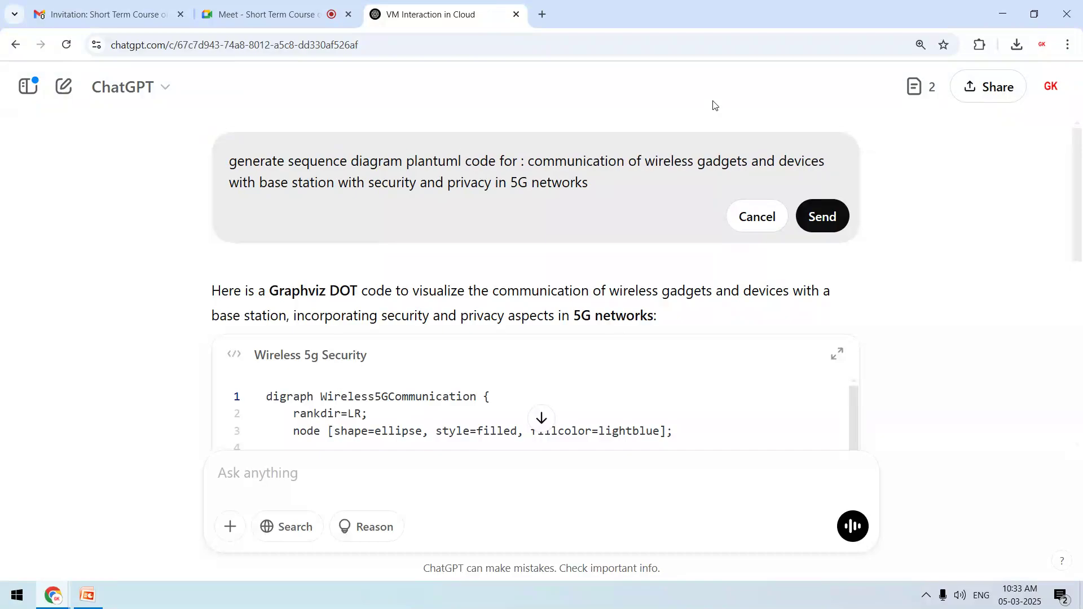
Step: Send the revised PlantUML prompt and copy the generated 5g Security Seq code
key("ctrl+shift+Left")
key("ctrl+shift+Left")
key("ctrl+shift+Left")
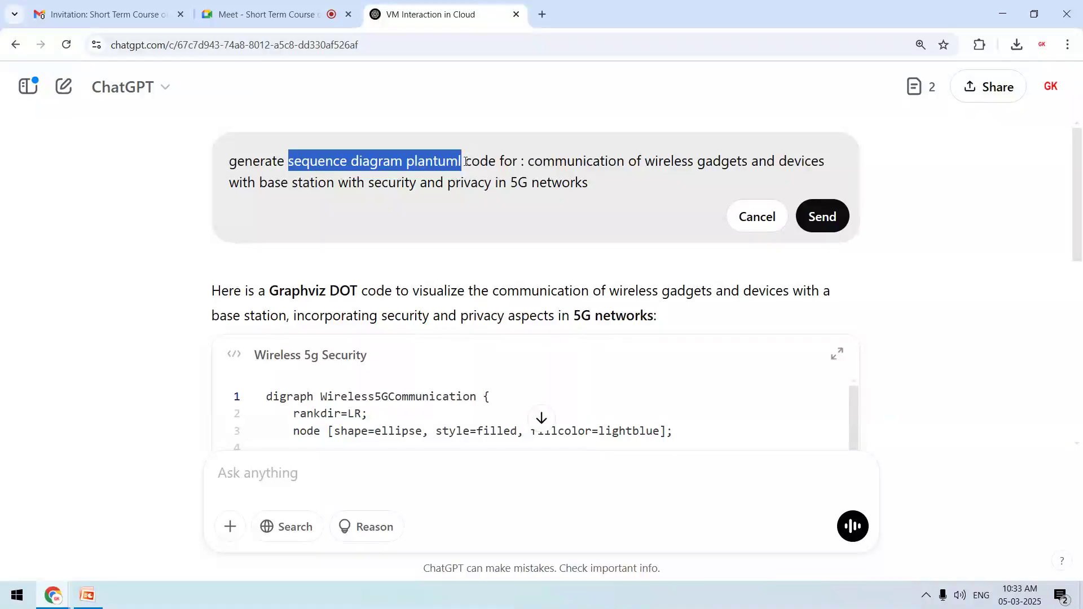
left_click(823, 215)
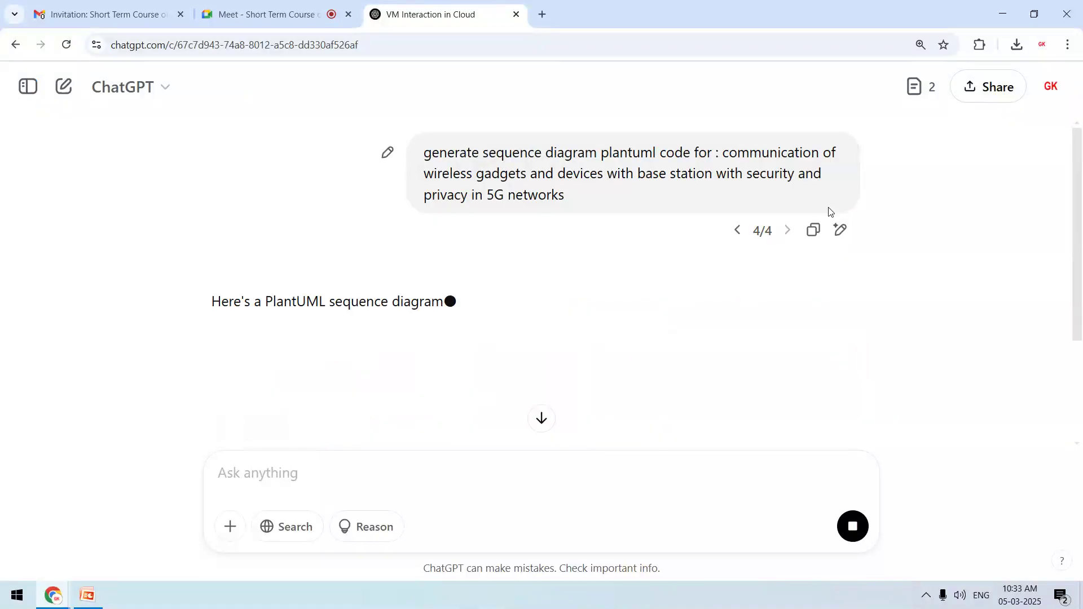
key("ctrl+minus")
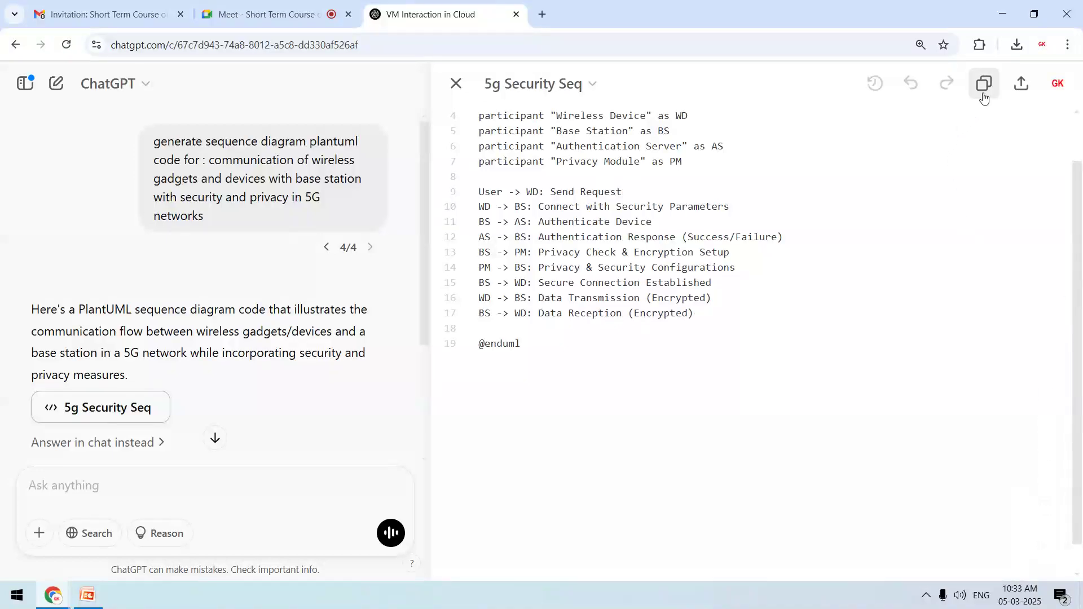
left_click(983, 95)
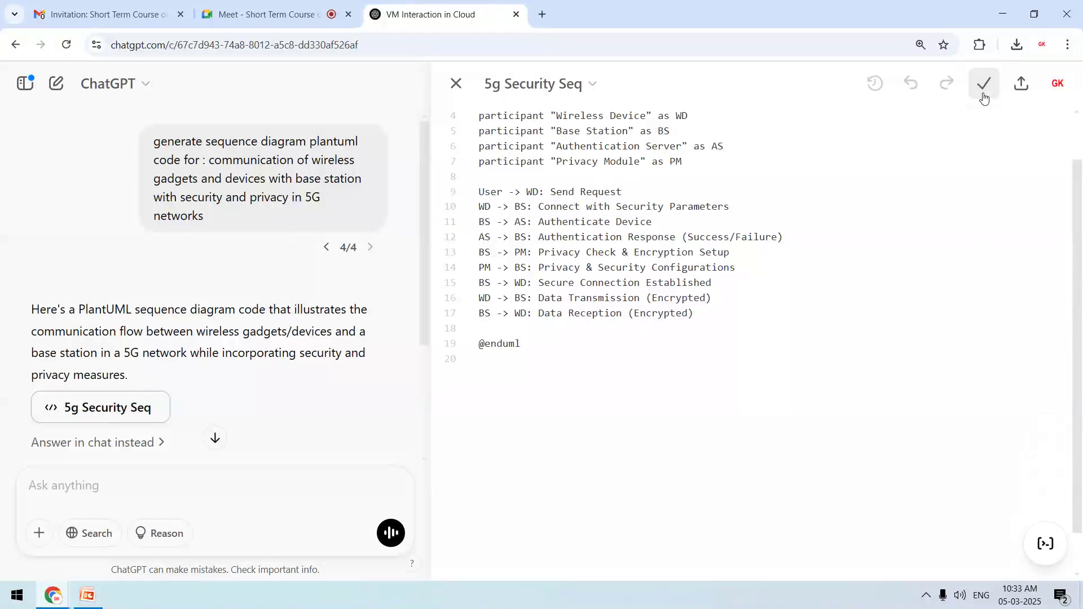
Step: Open sequencediagram.org in a new browser tab
left_click(542, 24)
type("sequencediagram.org")
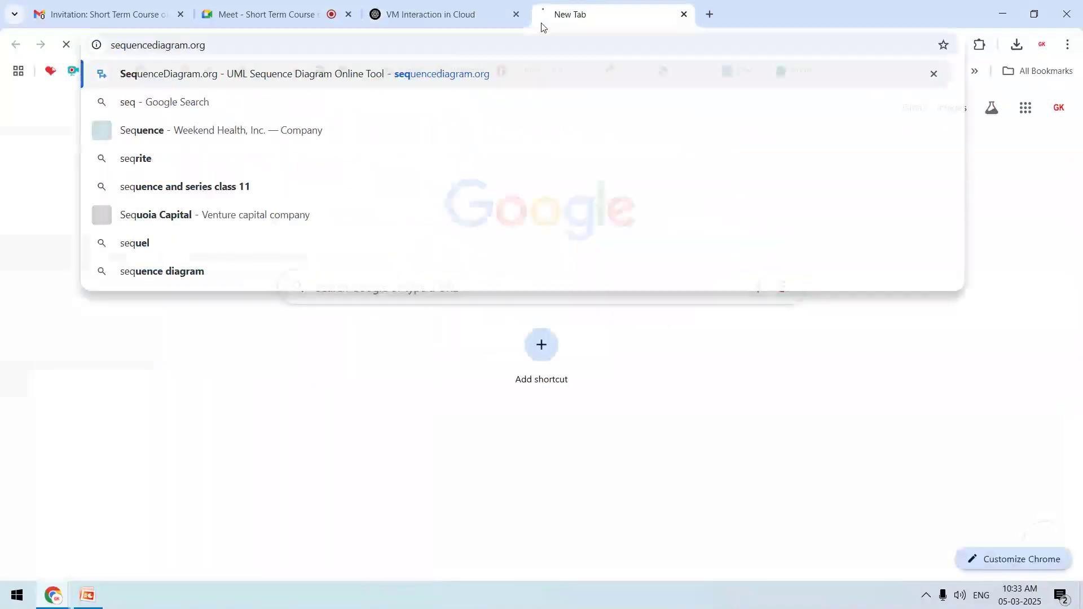
key("Return")
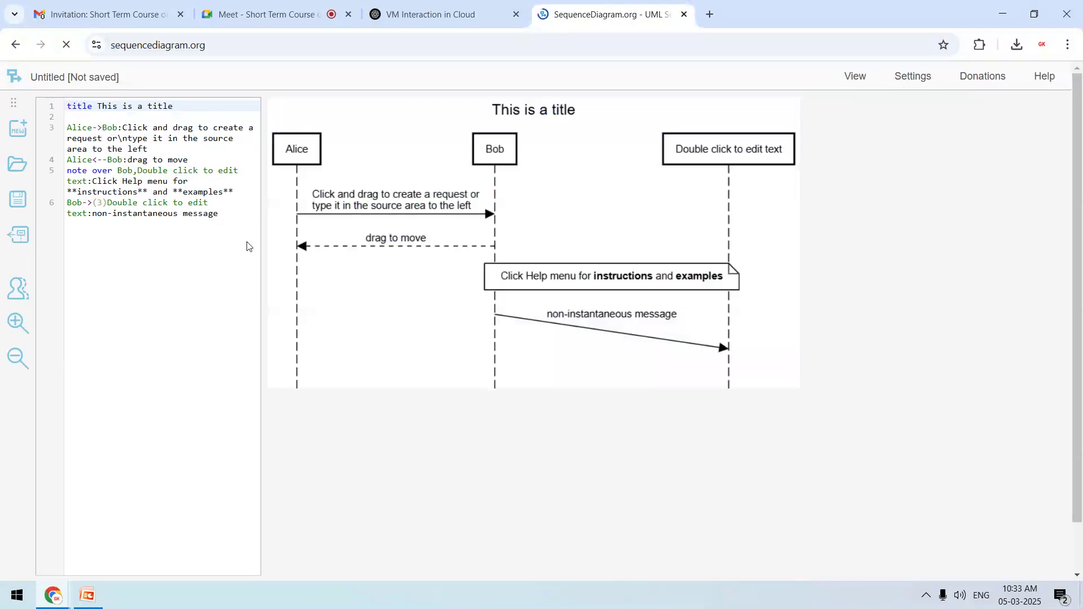
Step: Replace the sample diagram source with the copied PlantUML code and slightly narrow the source pane
key("ctrl+a")
key("BackSpace")
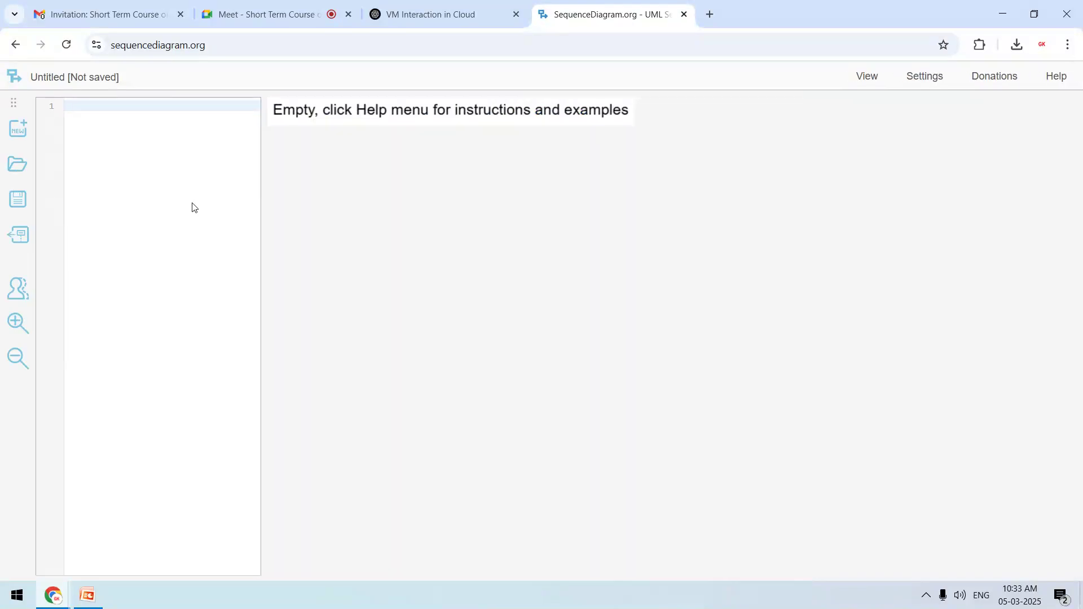
key("ctrl+v")
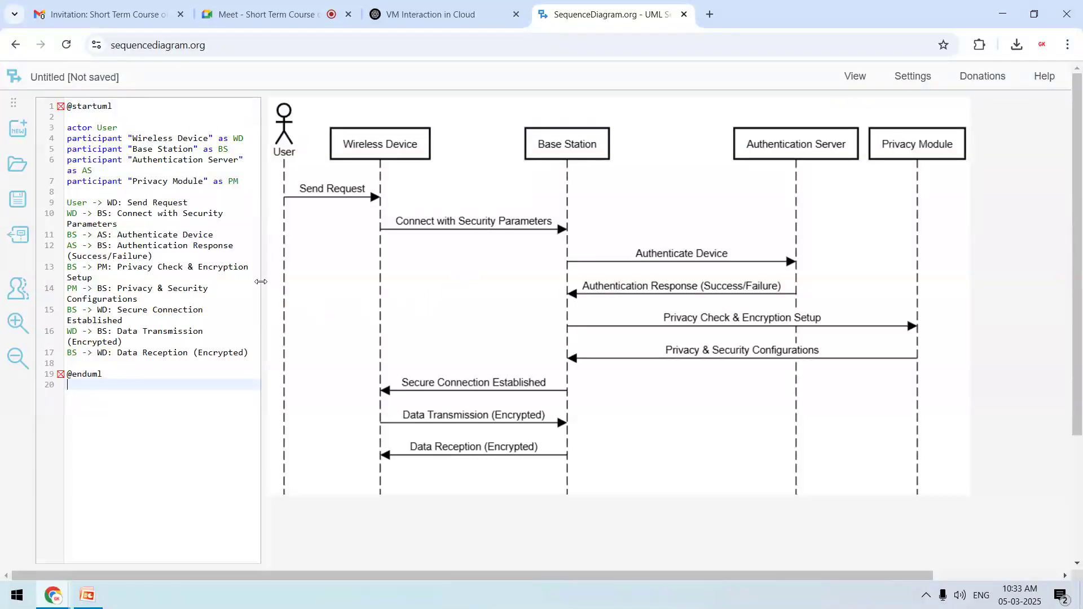
left_click_drag(261, 284, 248, 302)
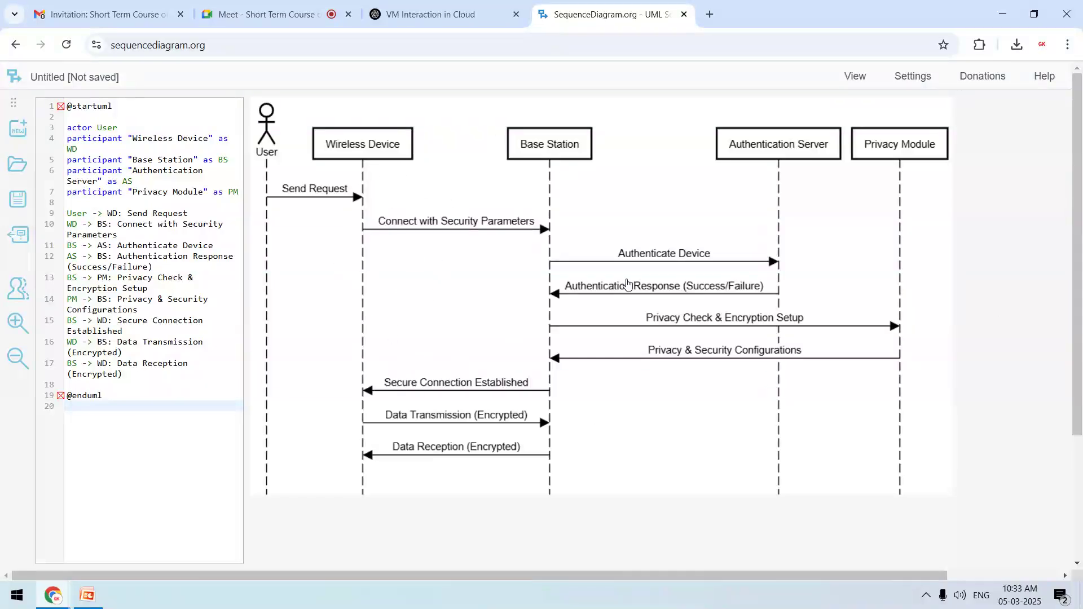
Step: Return to ChatGPT and edit the PlantUML prompt, replacing the 5G communication topic with "research methodology"
left_click(397, 22)
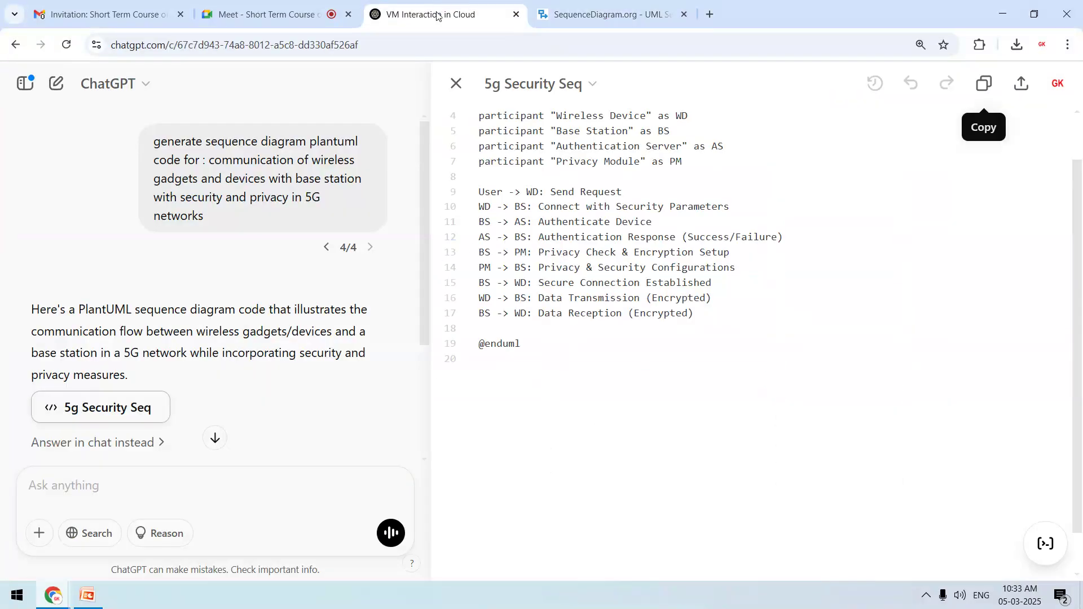
left_click(121, 142)
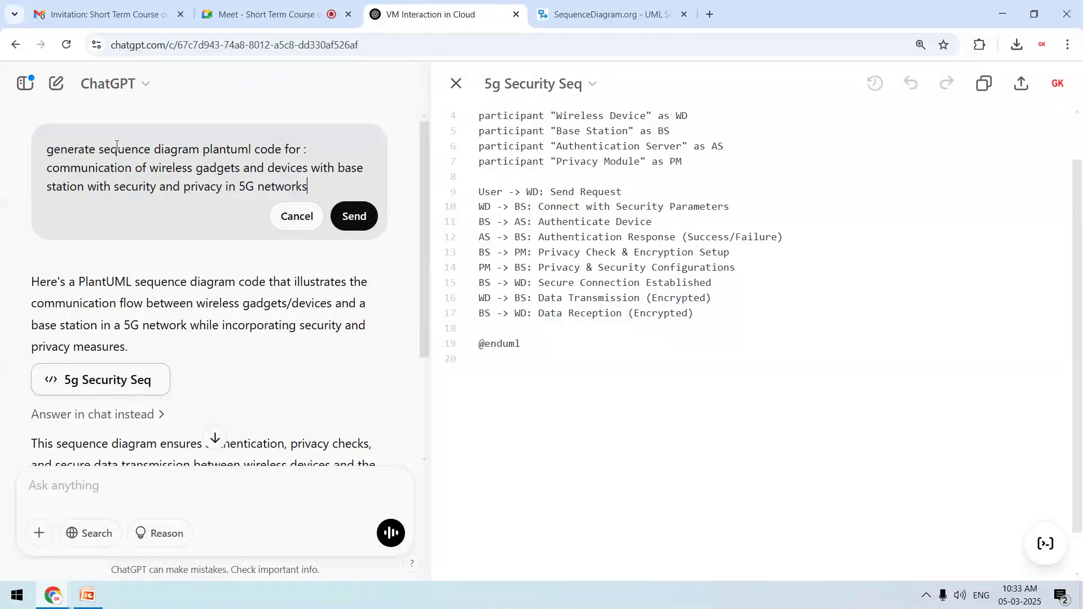
left_click_drag(314, 180, 326, 162)
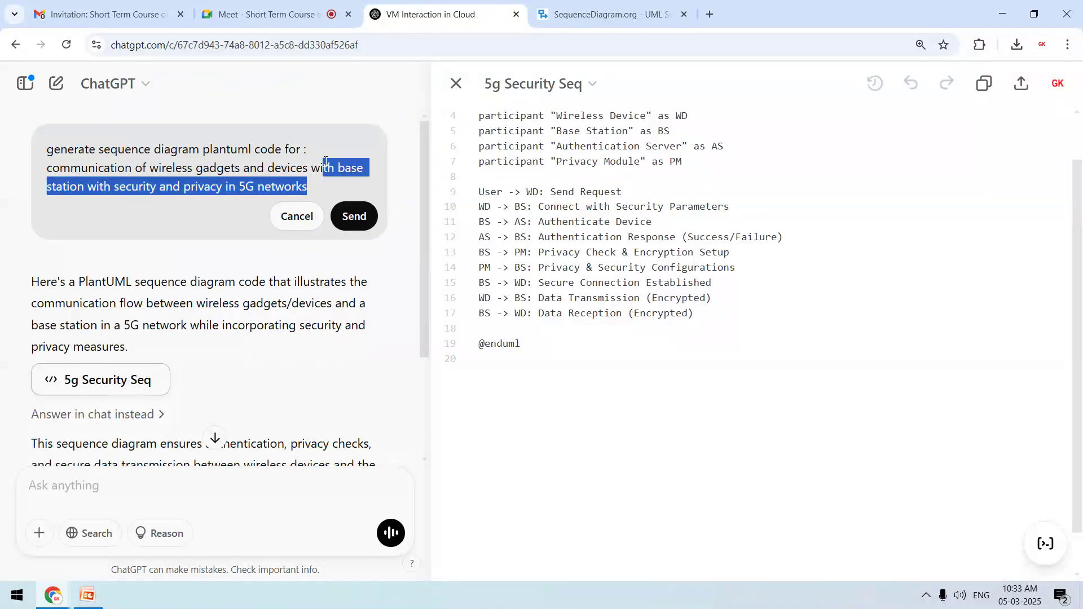
key("shift+Home")
key("shift+Right")
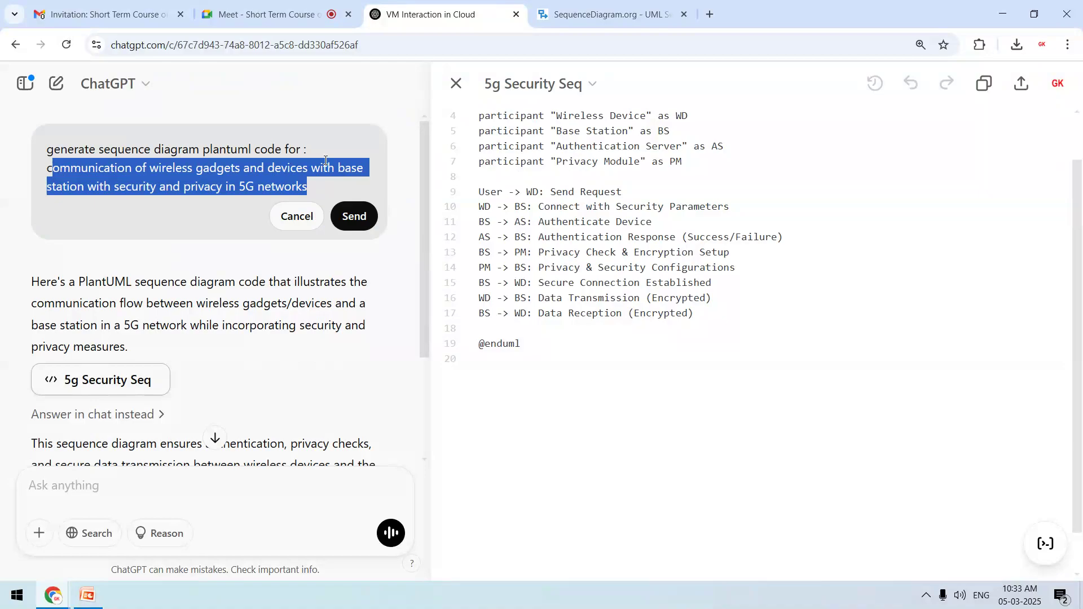
key("Left")
key("shift+Down")
key("shift+End")
type("re")
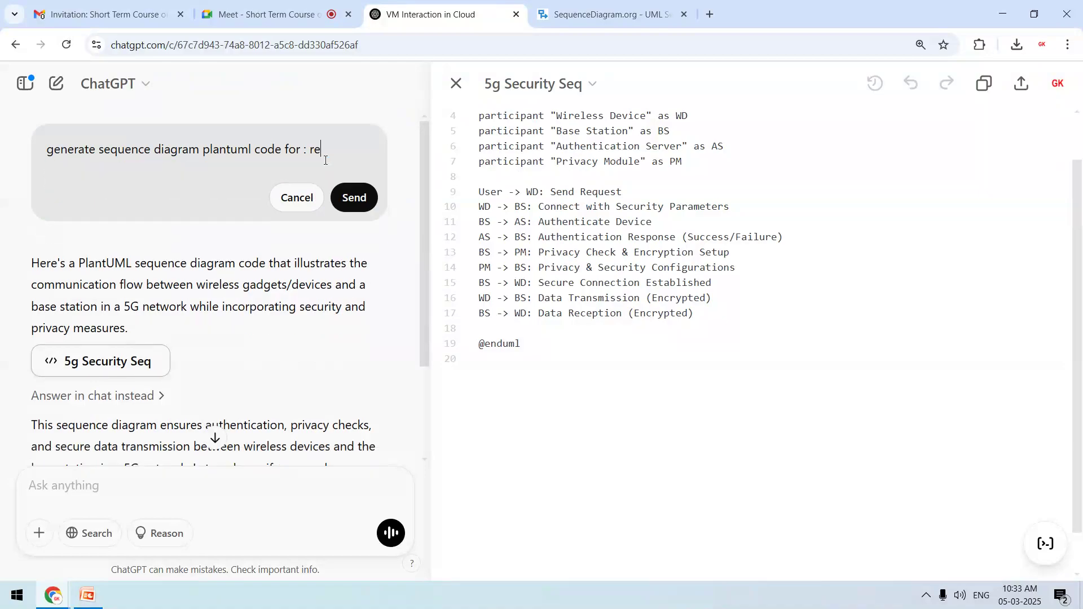
type("search methodology")
Step: Send the research methodology prompt and follow the PlantUML code as it is generated
left_click(356, 199)
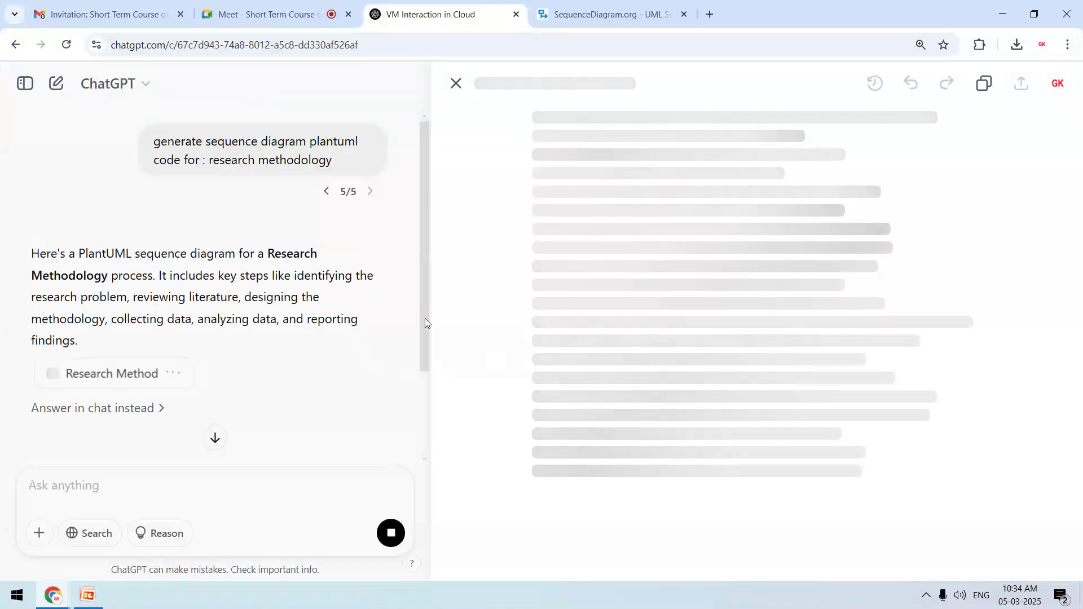
scroll(417, 390, "down", 1)
scroll(426, 435, "down", 1)
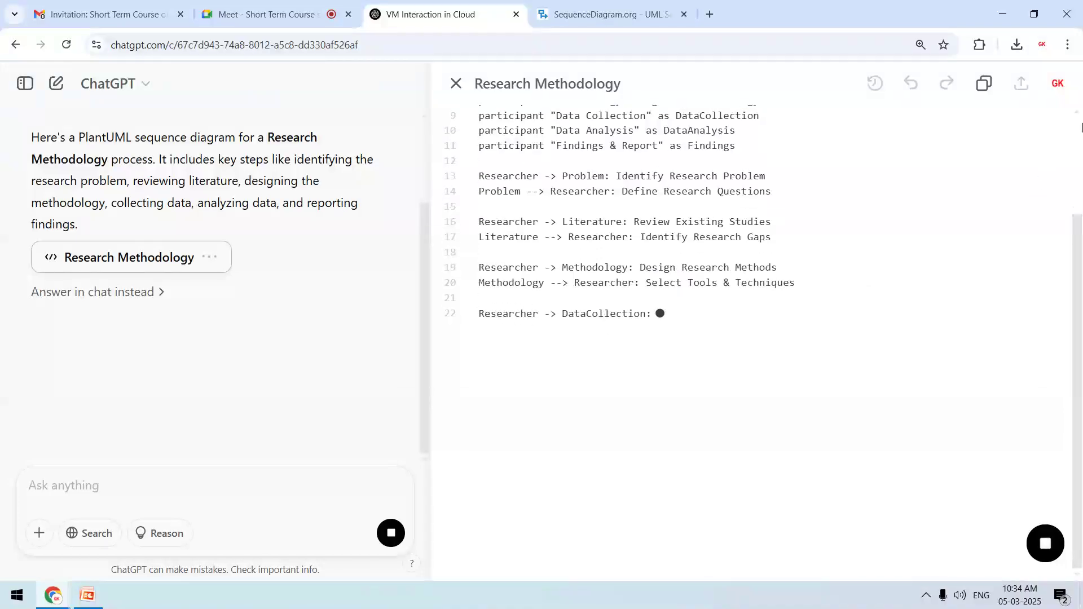
Step: Replace the source on SequenceDiagram.org with the copied research methodology PlantUML code and narrow the source pane until the whole diagram fits
left_click(611, 12)
left_click(185, 184)
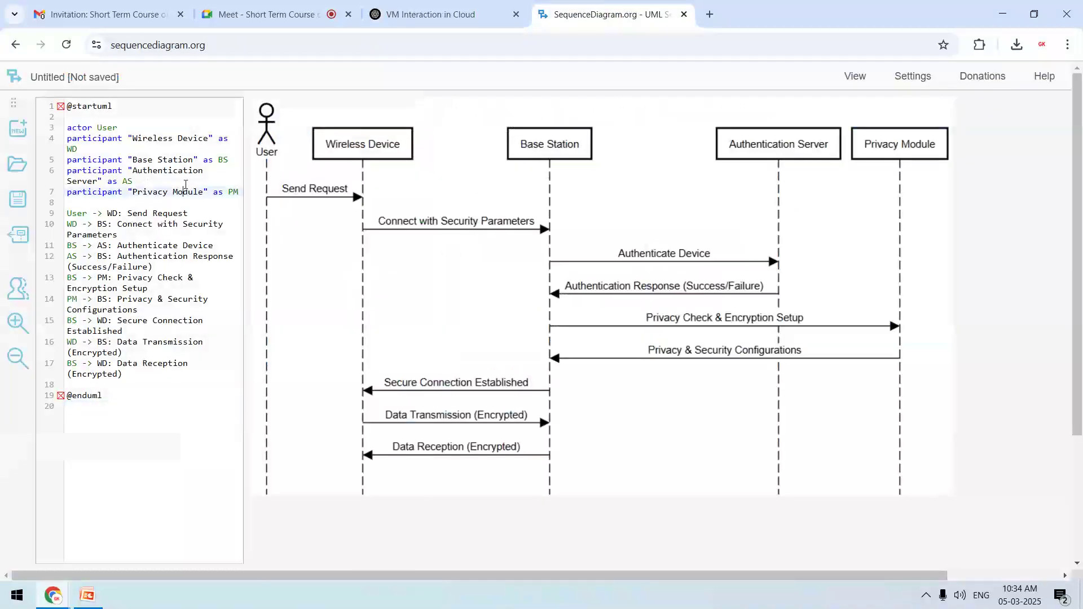
key("ctrl+a")
key("Delete")
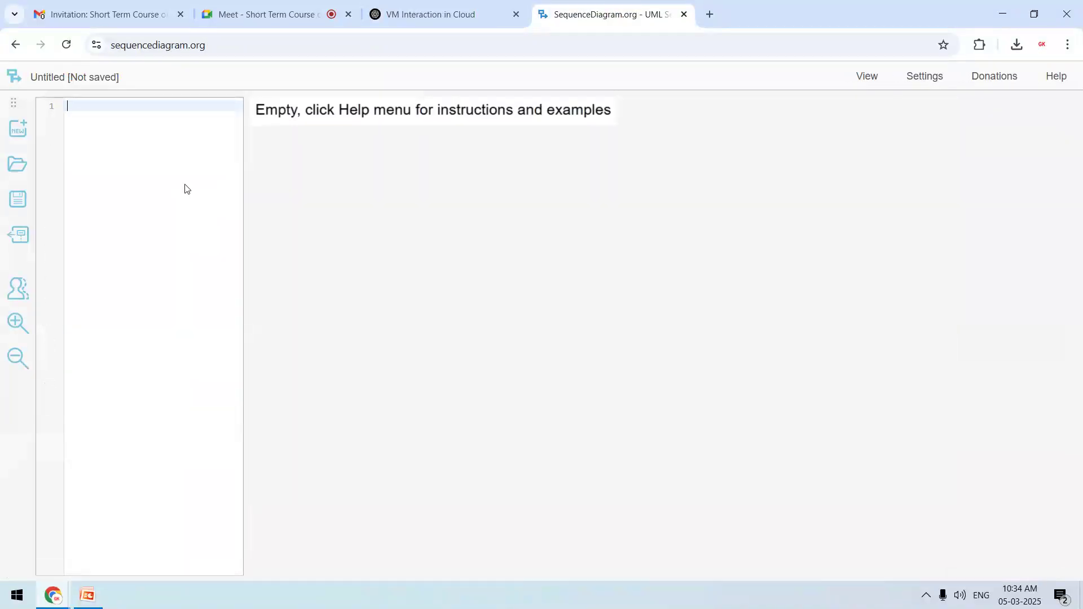
key("ctrl+v")
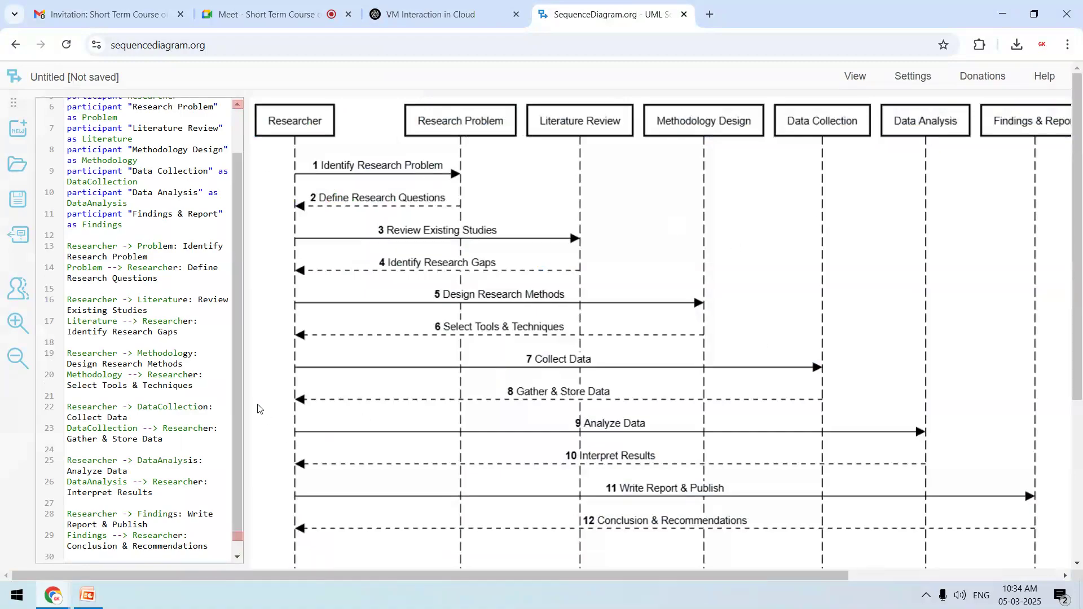
left_click_drag(243, 380, 137, 392)
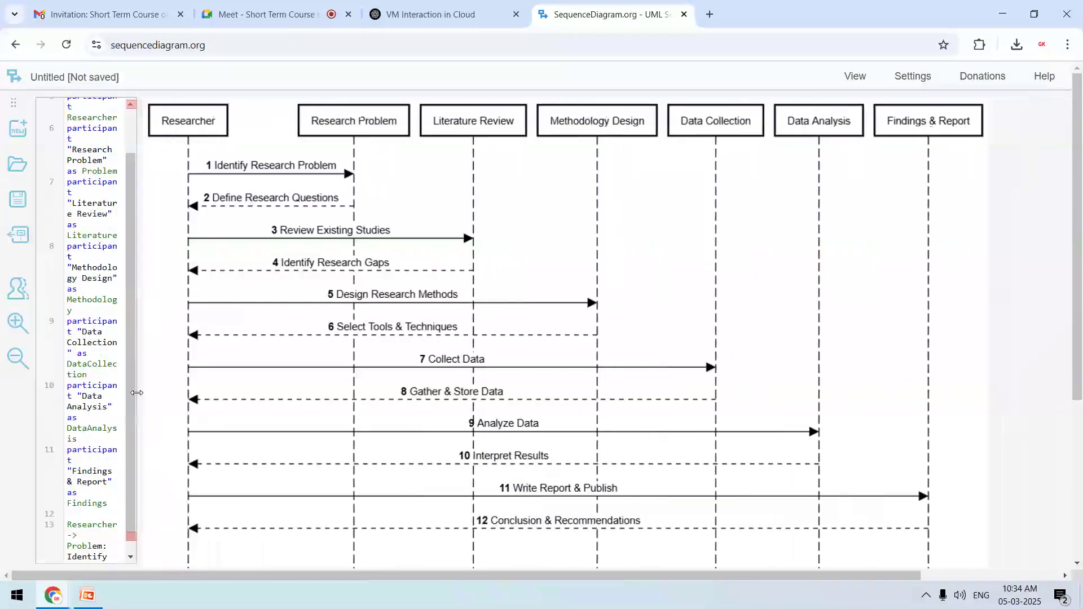
key("ctrl+minus")
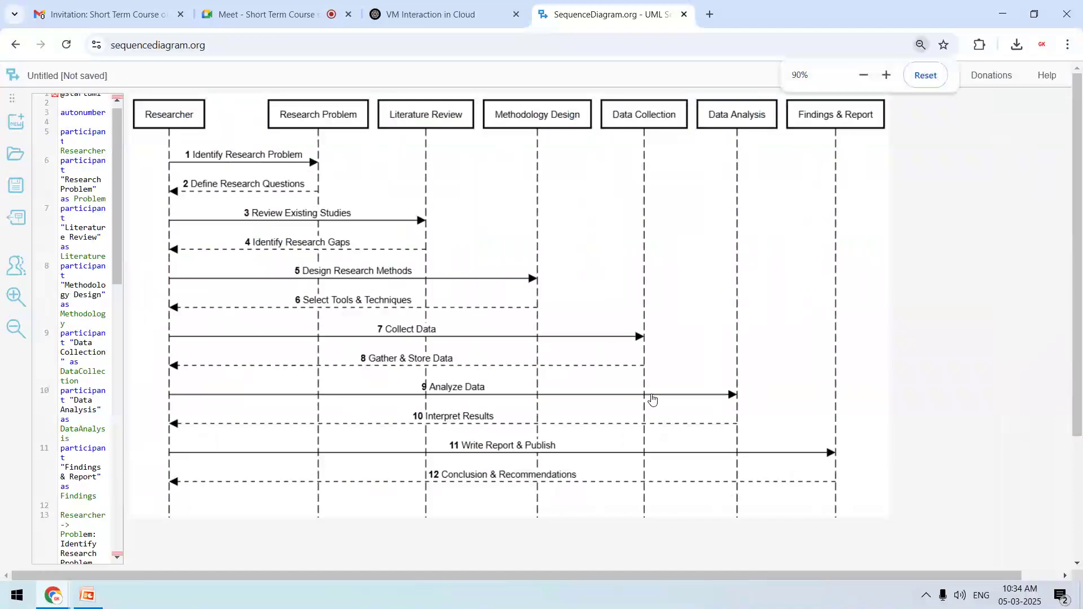
key("ctrl+plus")
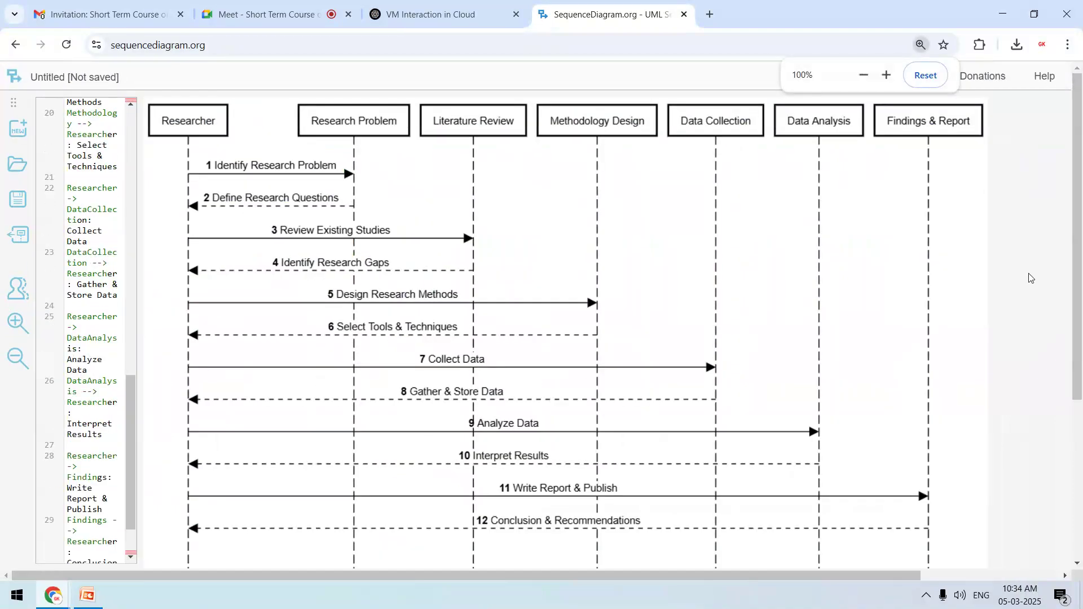
left_click(912, 75)
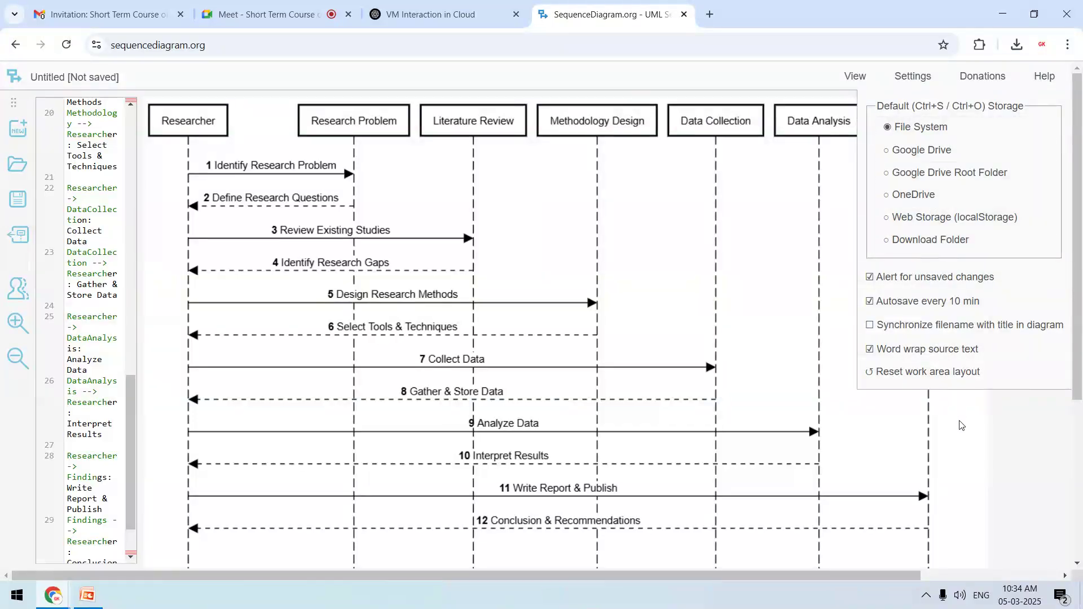
left_click(967, 438)
scroll(1078, 196, "down", 1)
scroll(1079, 195, "up", 1)
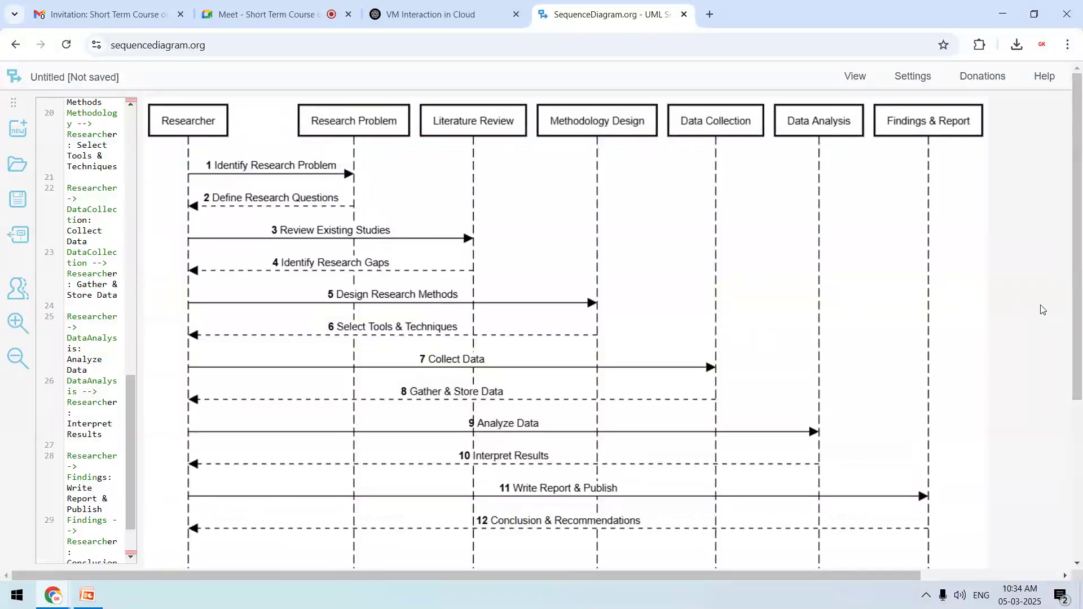
Step: Mark the full research methodology diagram as a screen capture region and discard the capture
key("super+shift+s")
left_click_drag(144, 98, 982, 563)
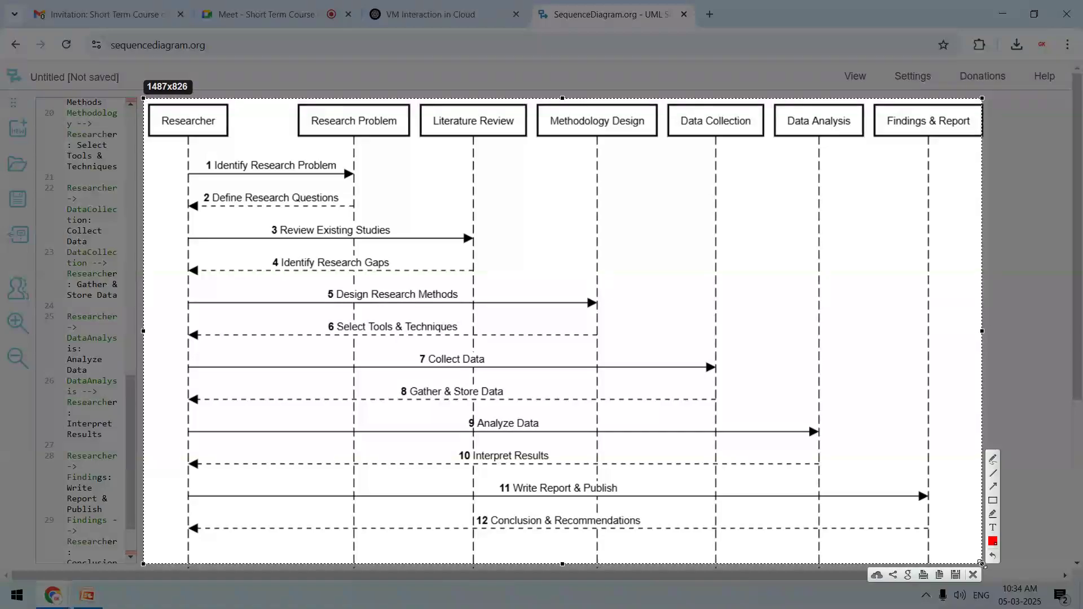
left_click(973, 576)
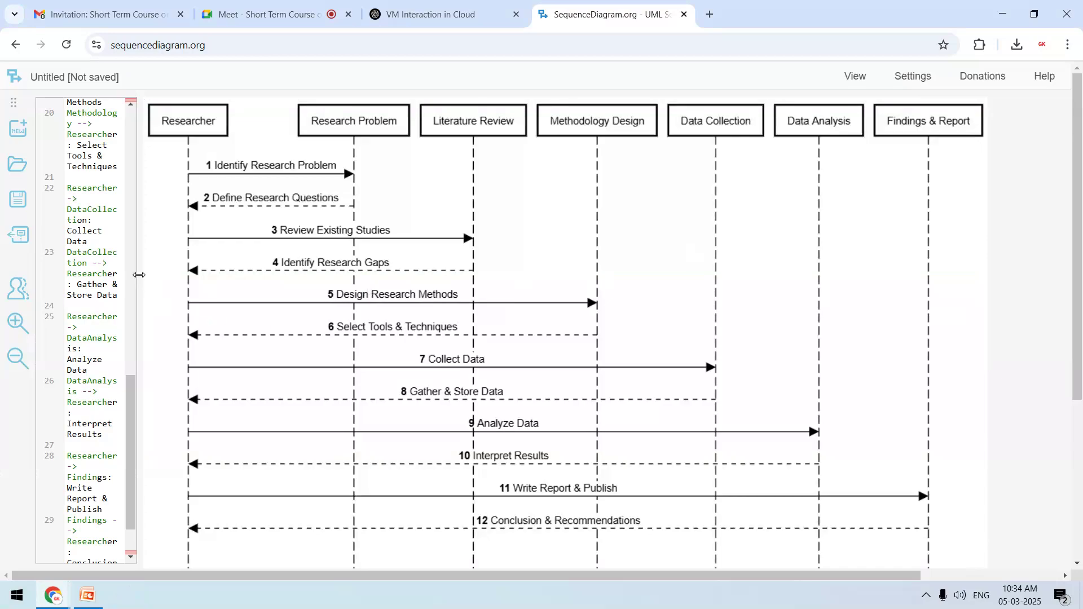
Step: Adjust the width of the source pane beside the research methodology diagram and briefly check the Google Meet call
left_click_drag(139, 275, 227, 297)
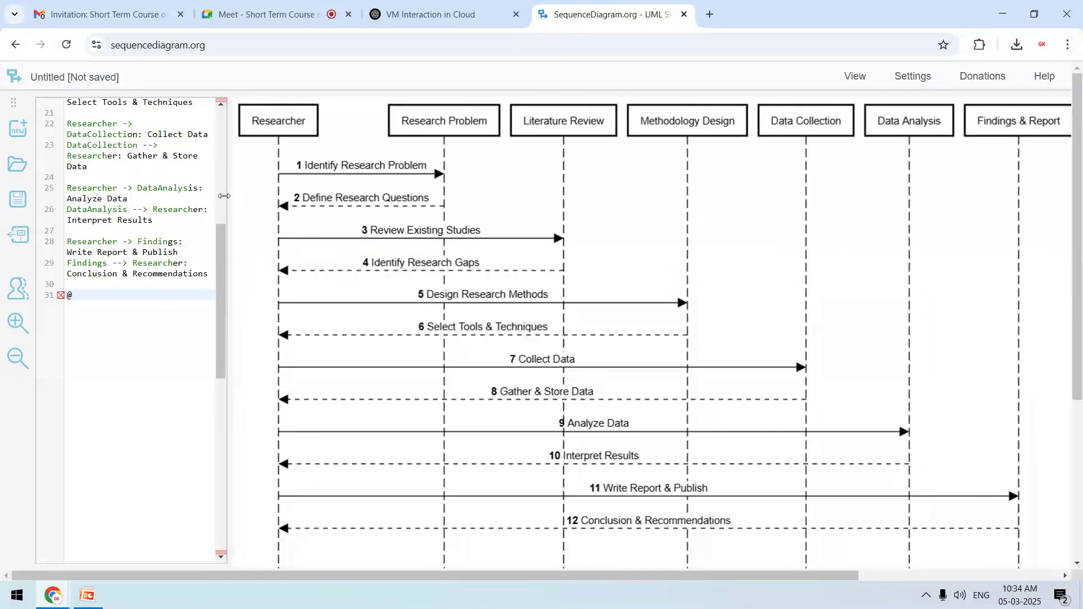
left_click_drag(224, 196, 189, 202)
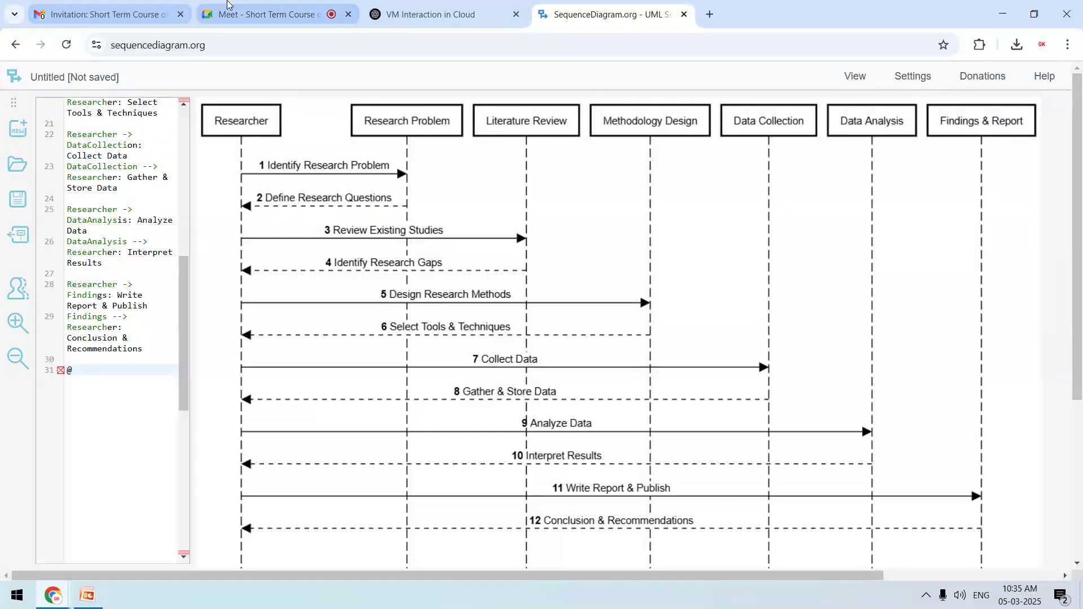
left_click(270, 14)
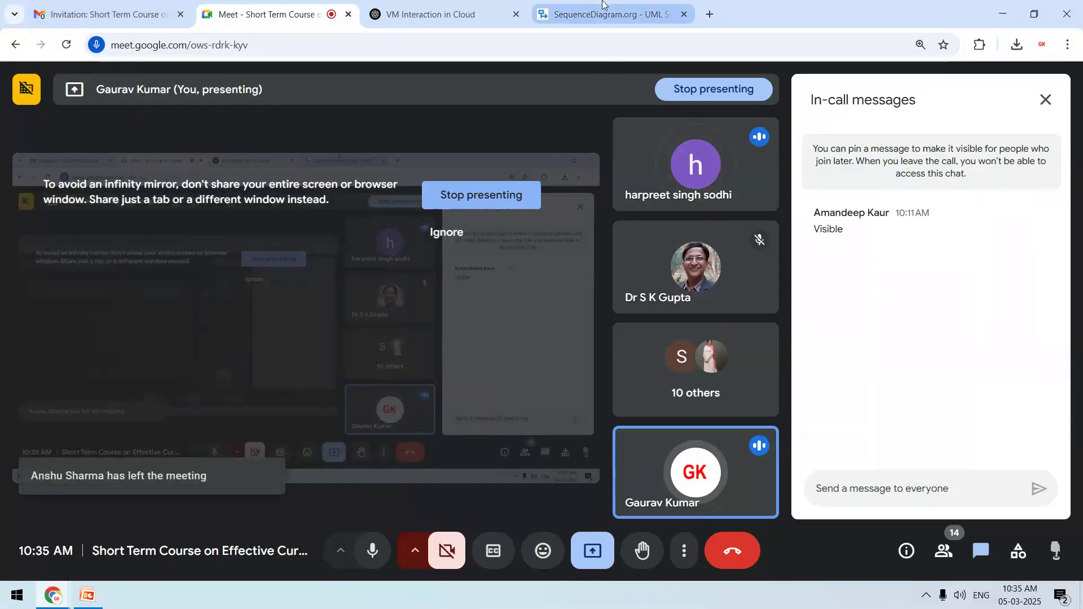
left_click(605, 11)
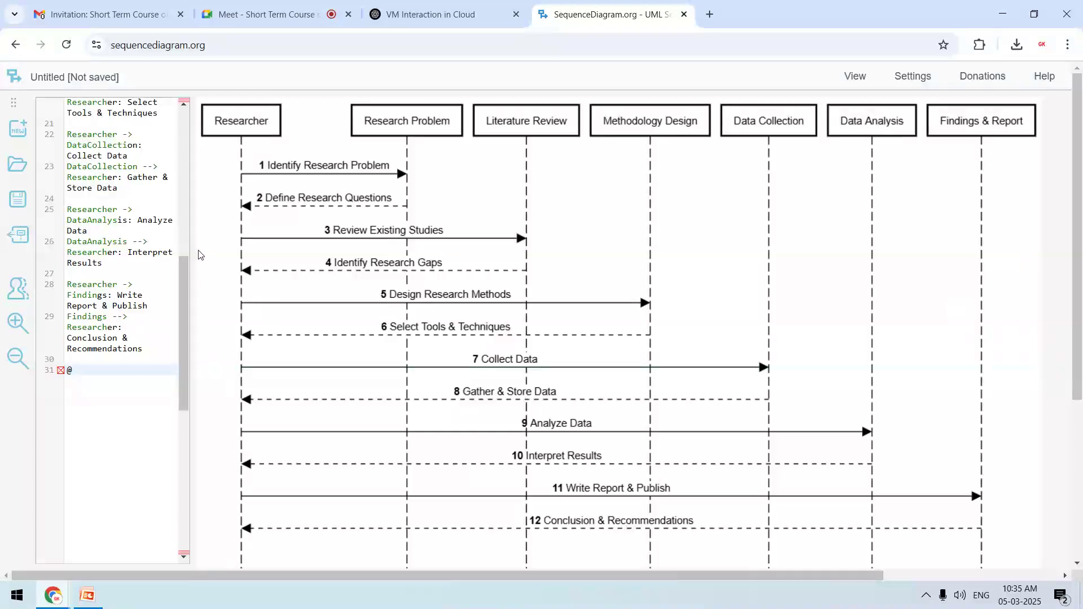
left_click_drag(193, 236, 282, 243)
Step: Return to ChatGPT, change the PlantUML prompt's topic to "different segments in capital markets", and send the edited prompt
left_click(430, 12)
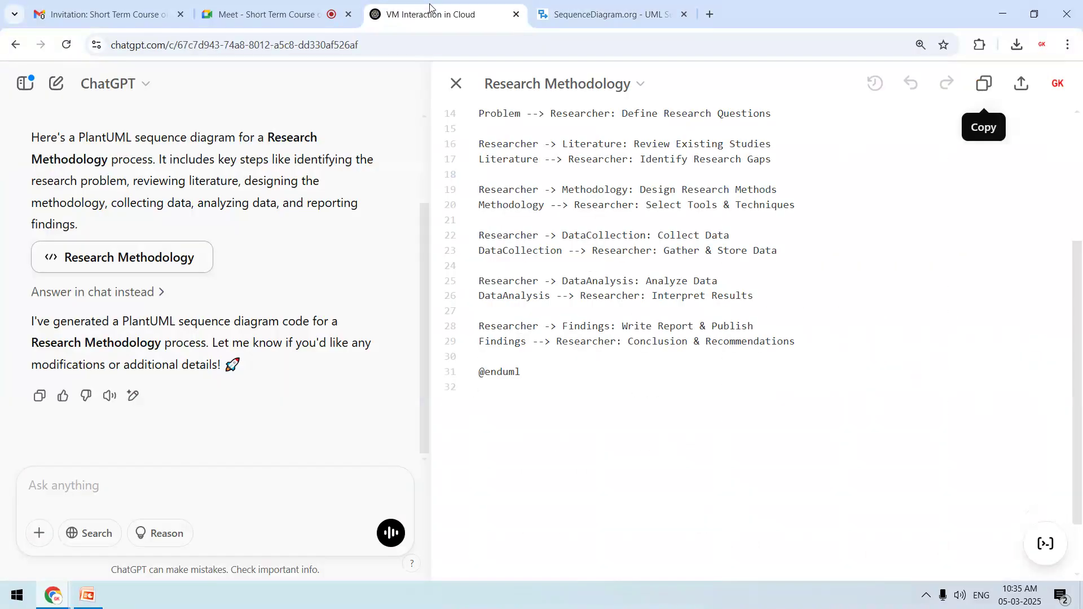
double_click(422, 85)
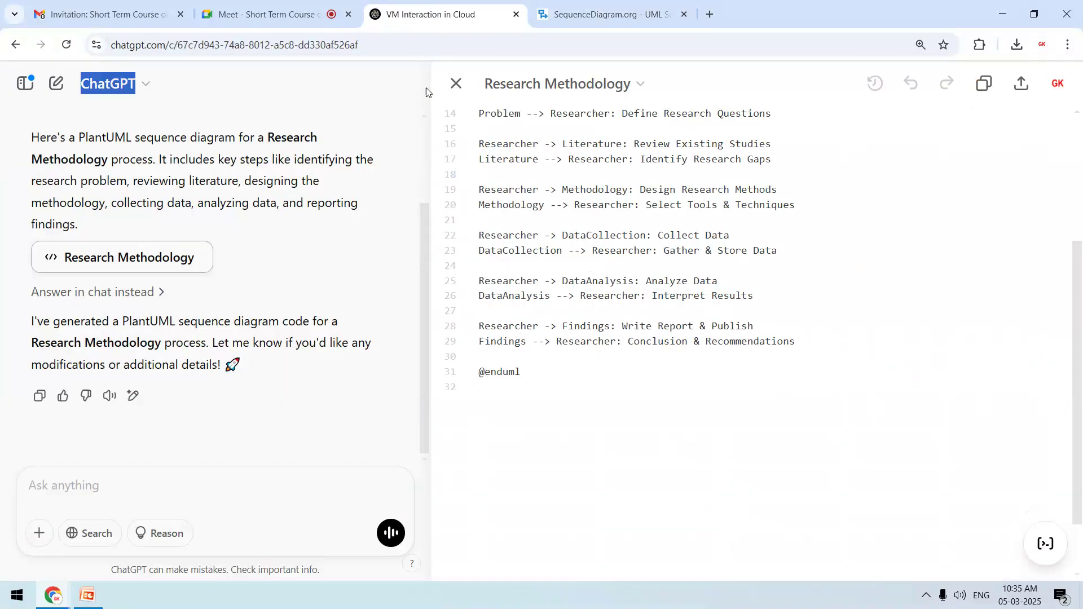
double_click(422, 86)
scroll(421, 198, "up", 2)
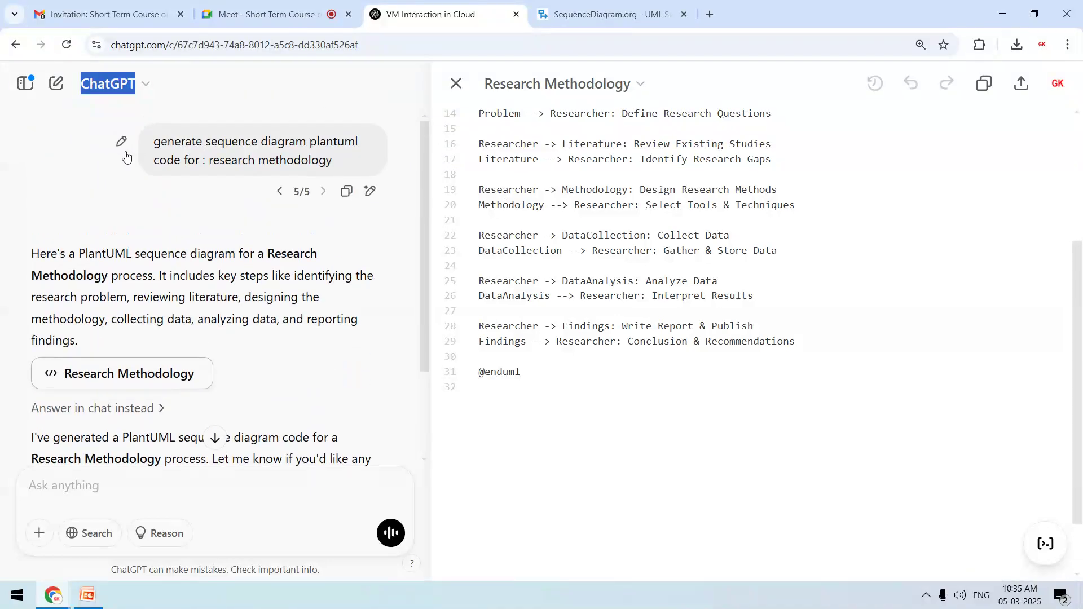
left_click(122, 142)
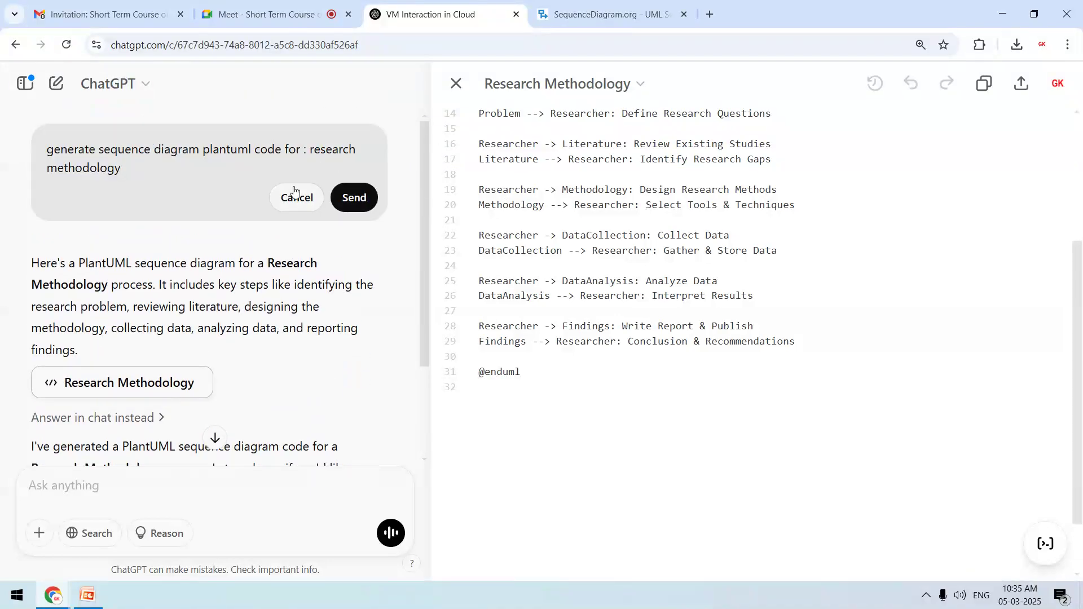
key("ctrl+shift+Home")
key("ctrl+shift+Right")
key("ctrl+shift+Right")
key("ctrl+shift+Right")
key("ctrl+shift+Right")
key("ctrl+shift+Right")
key("ctrl+shift+Right")
key("ctrl+shift+Right")
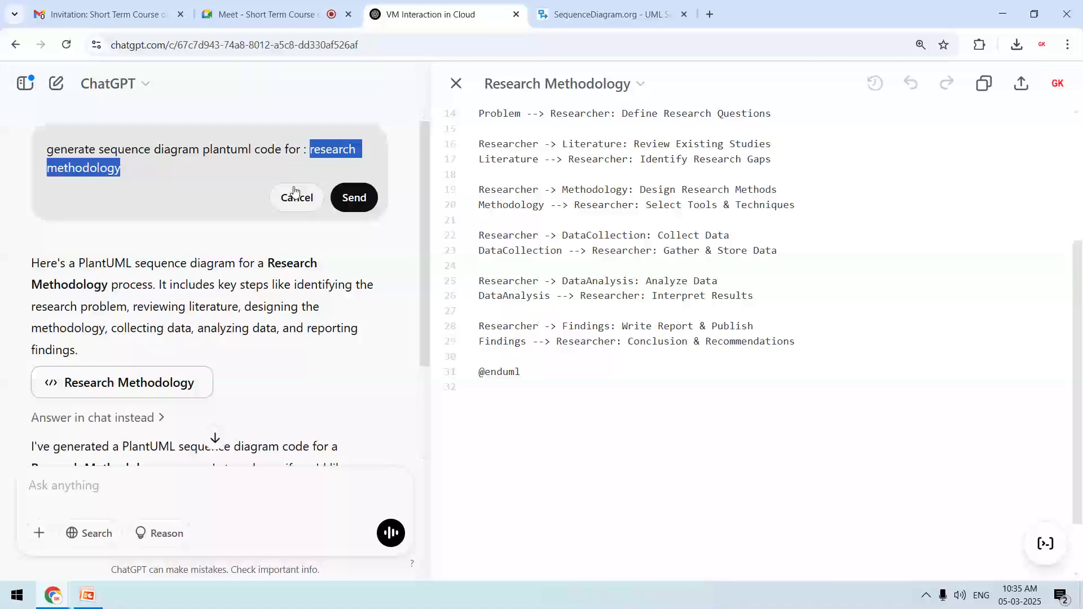
type("cl")
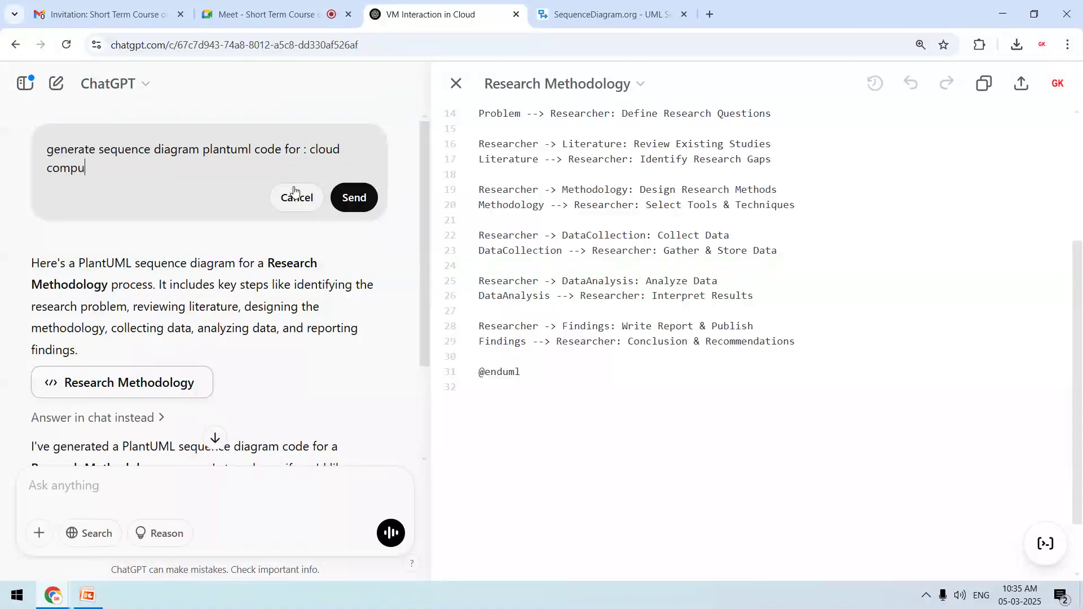
key("ctrl+shift+Left")
key("ctrl+shift+Left")
type("communication")
key("ctrl+shift+Left")
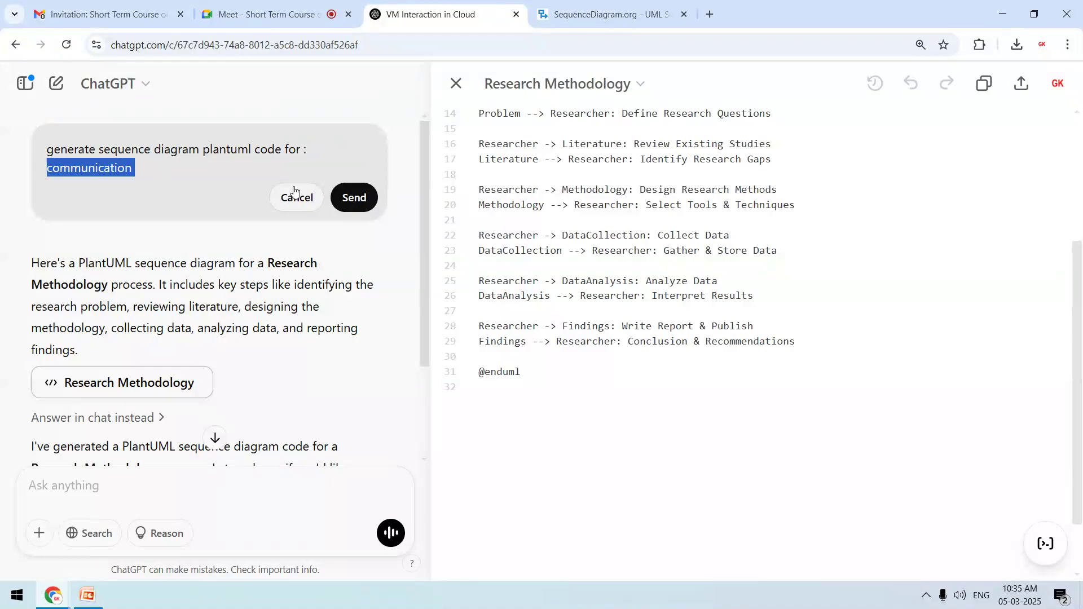
type("int")
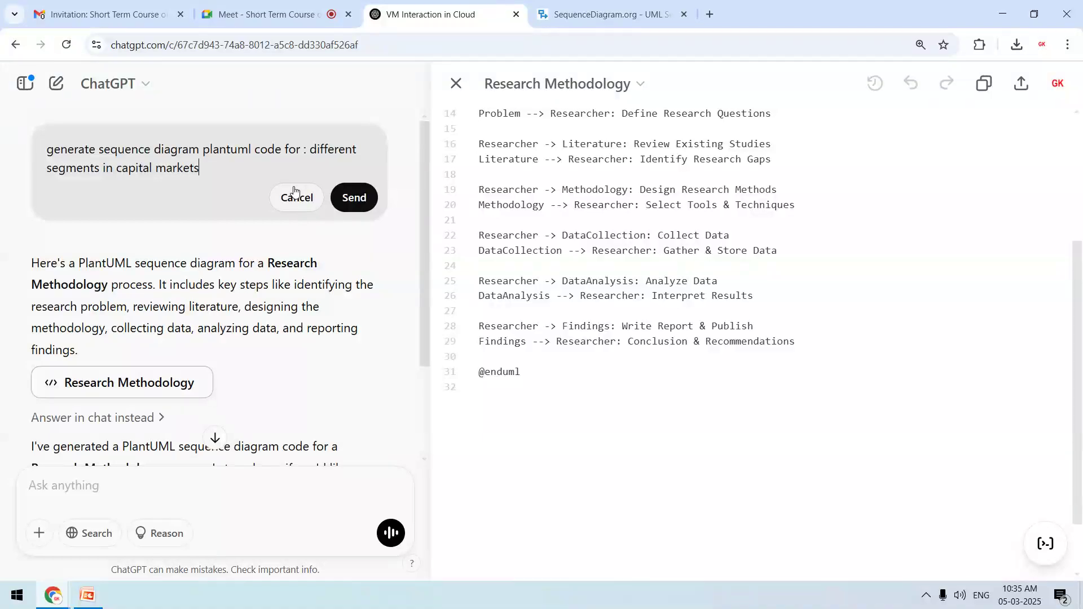
left_click(354, 197)
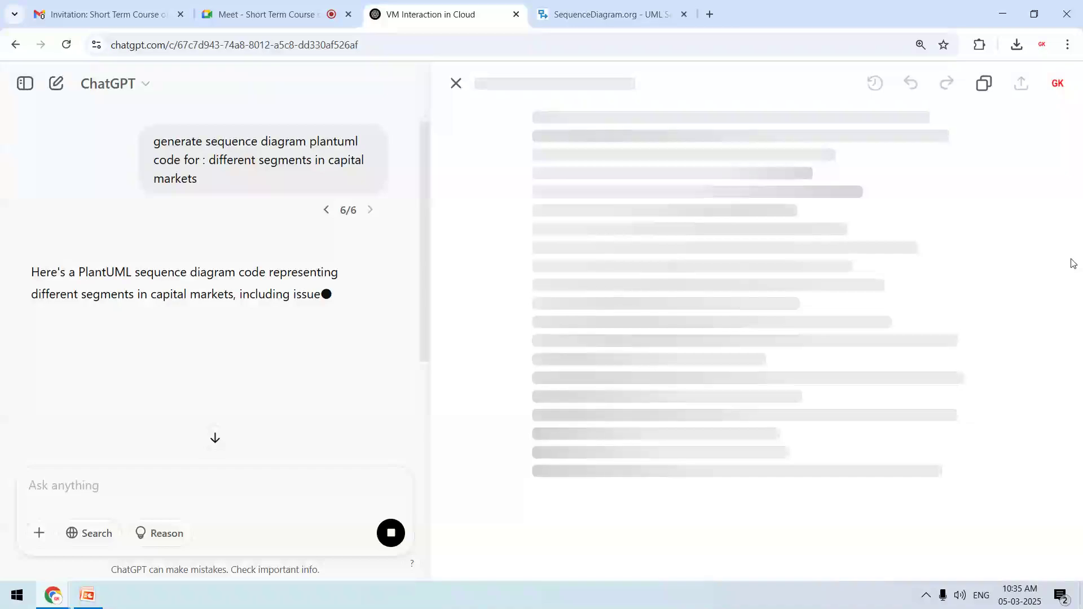
left_click(423, 446)
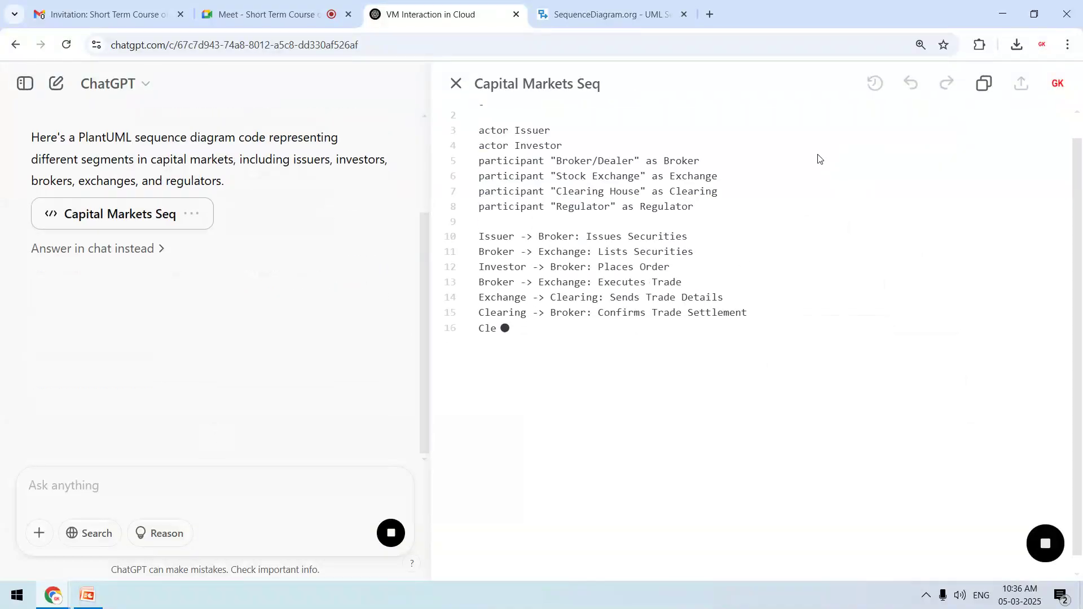
Step: Copy the generated capital markets code and use it to replace the diagram source on SequenceDiagram.org
left_click(985, 84)
left_click(608, 6)
key("ctrl+a")
key("ctrl+v")
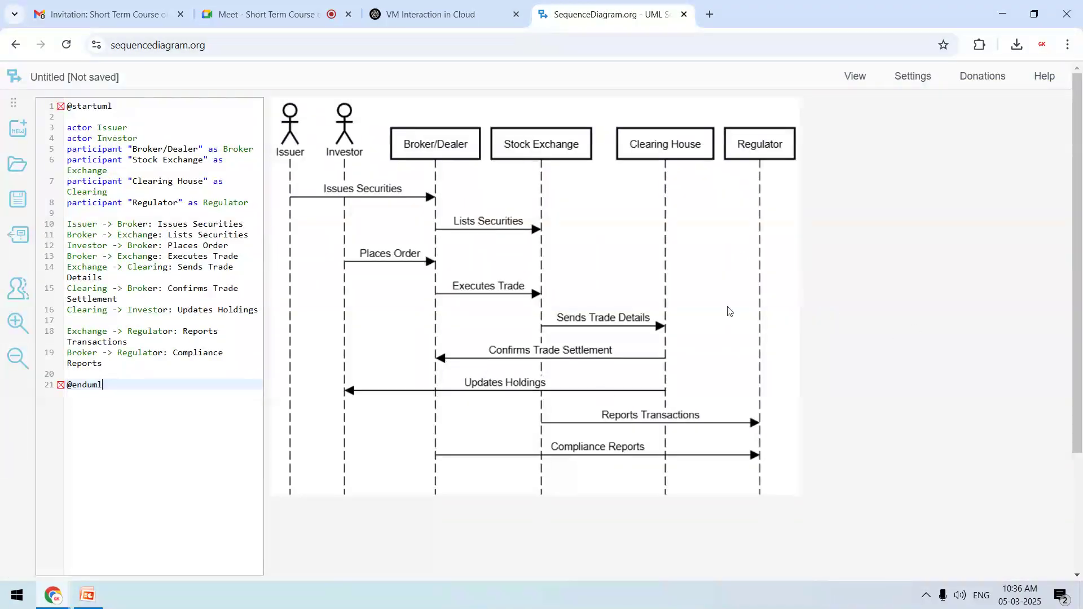
Step: Check the Google Meet call and inspect the Regulator participant and the Lists Securities and Executes Trade messages in the capital markets diagram
left_click(271, 14)
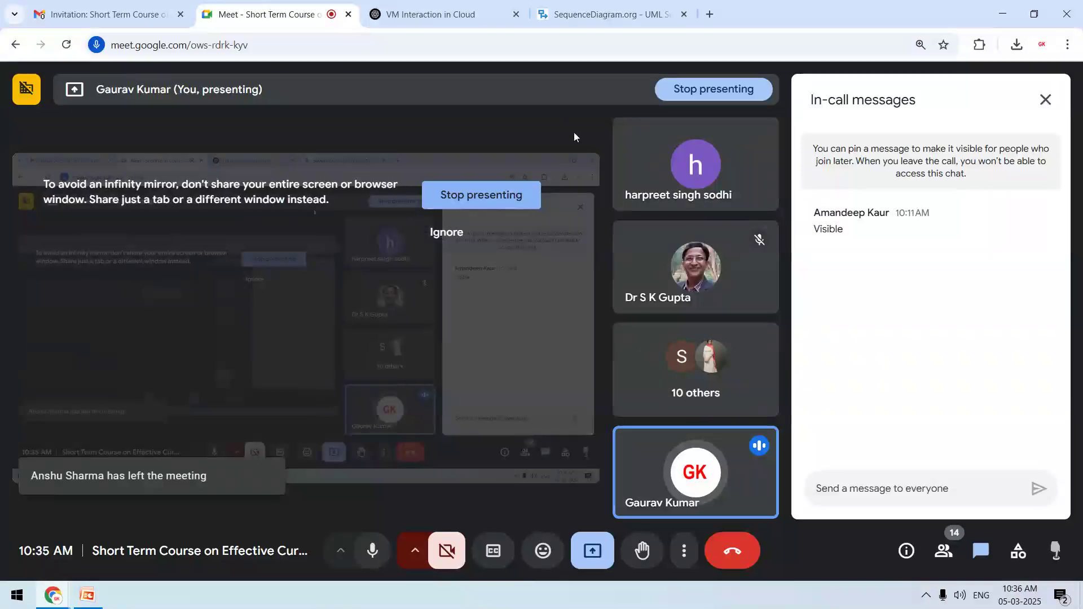
left_click(610, 6)
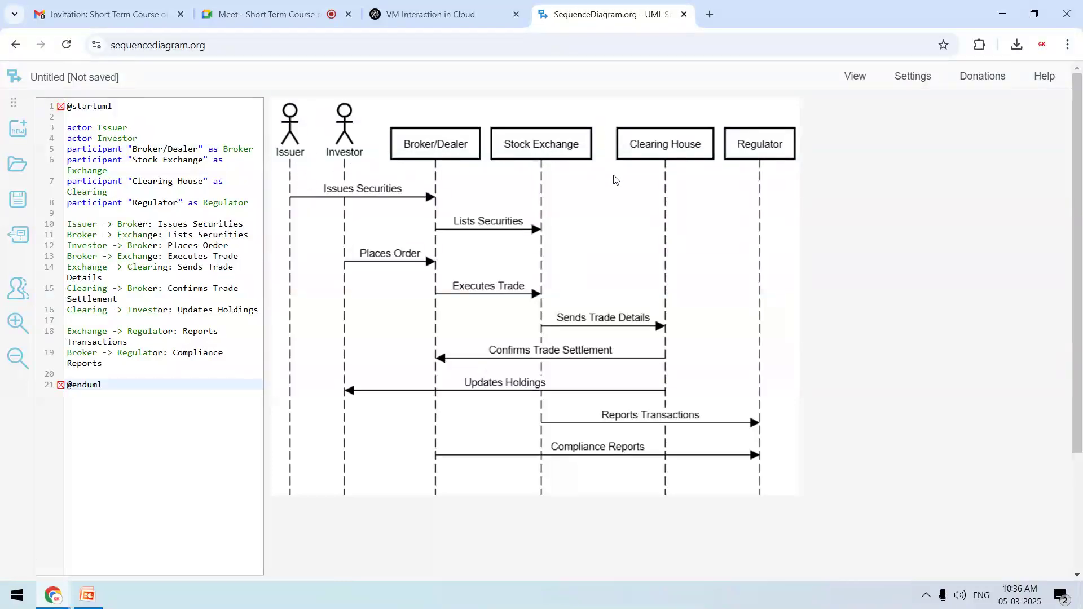
left_click_drag(755, 151, 761, 161)
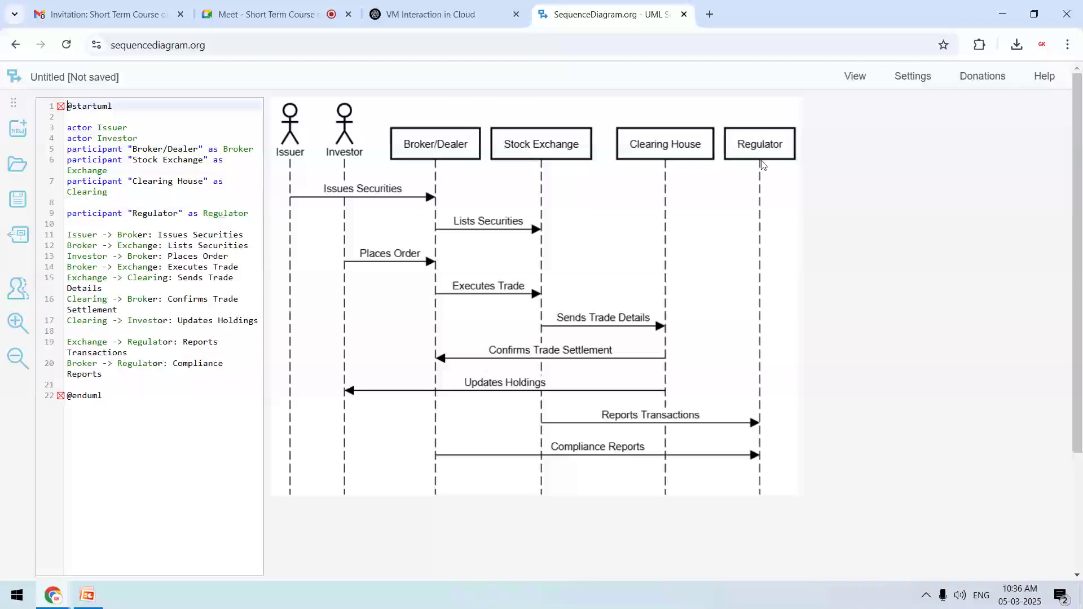
left_click(488, 231)
left_click(525, 303)
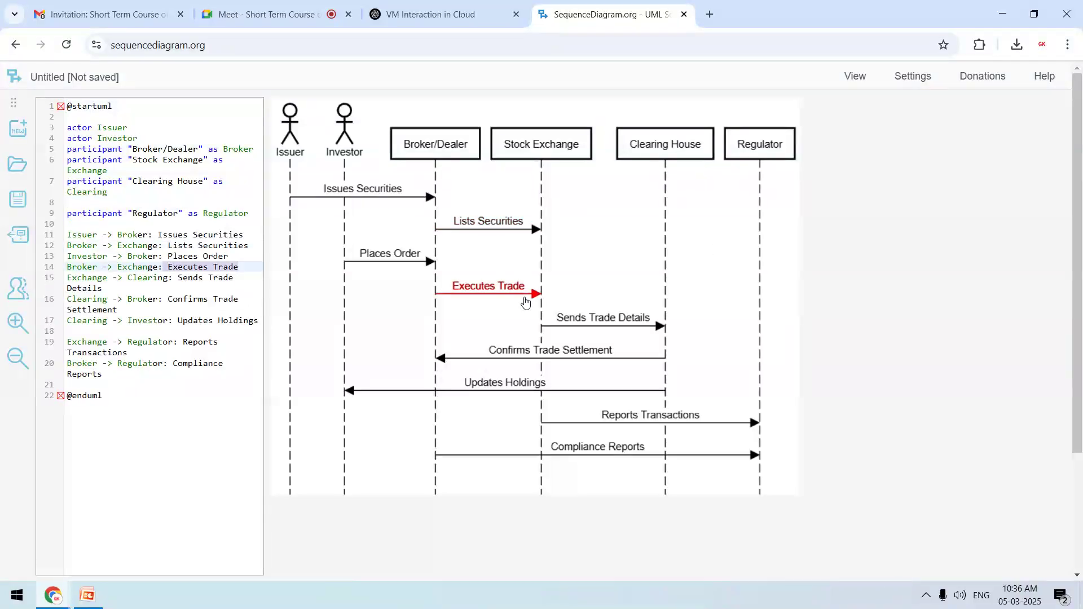
Step: Check the Google Meet call again, return to ChatGPT, and close the capital markets code canvas
left_click(276, 15)
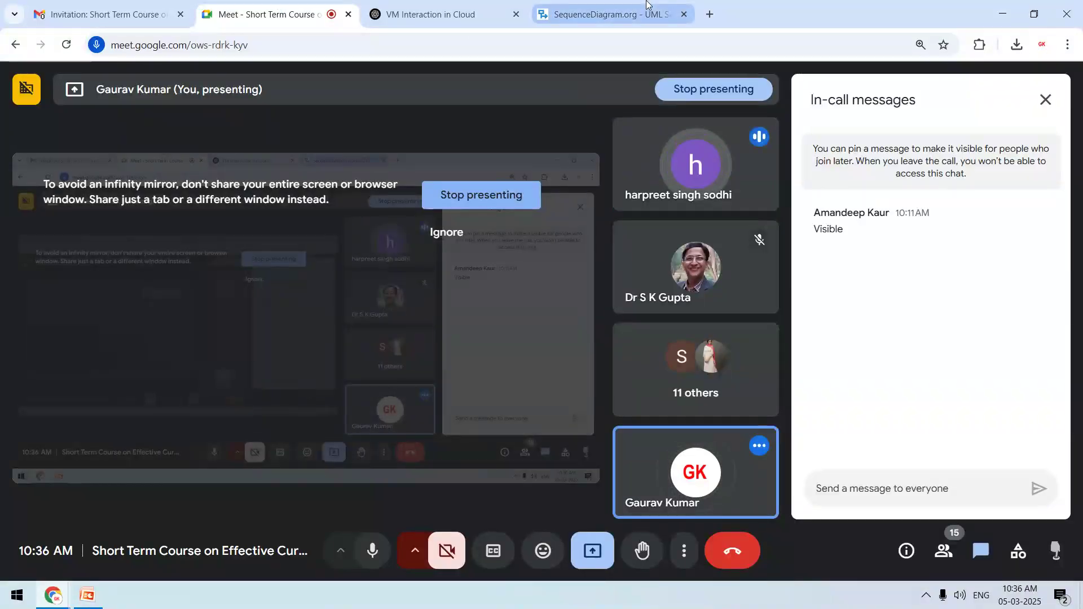
left_click(595, 5)
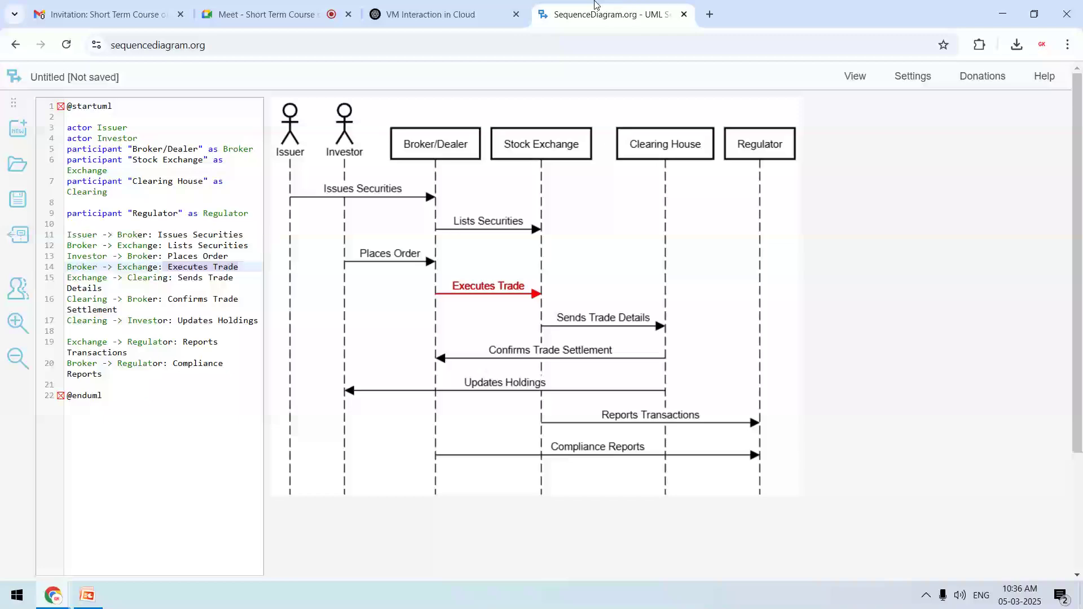
left_click(461, 6)
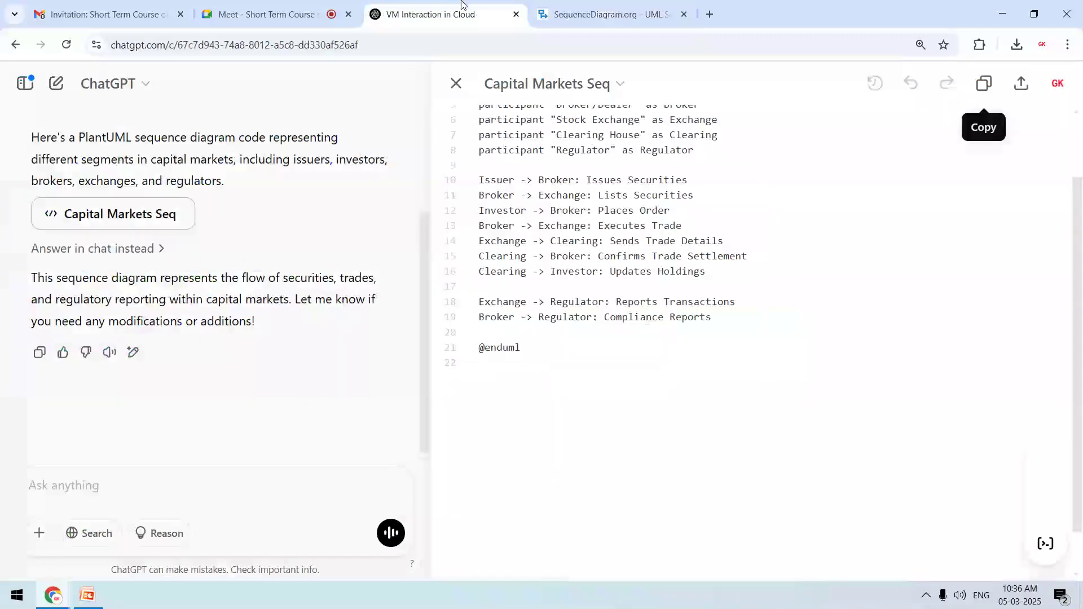
left_click(456, 83)
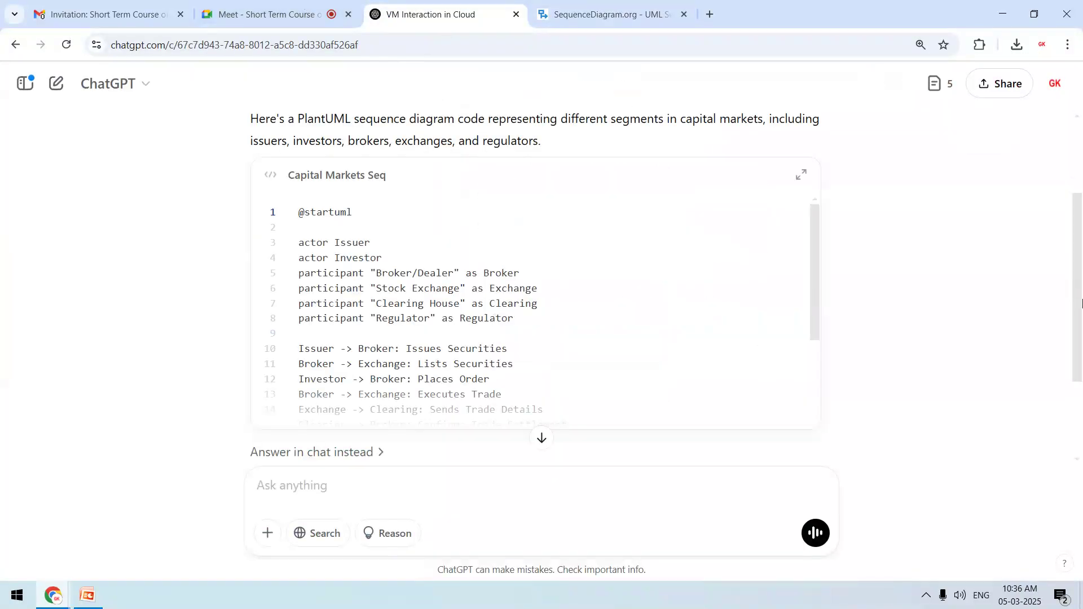
right_click(1082, 304)
left_click(515, 244)
right_click(515, 244)
Step: Look in on the Google Meet call and return to the capital markets diagram on SequenceDiagram.org
left_click(265, 4)
left_click(314, 4)
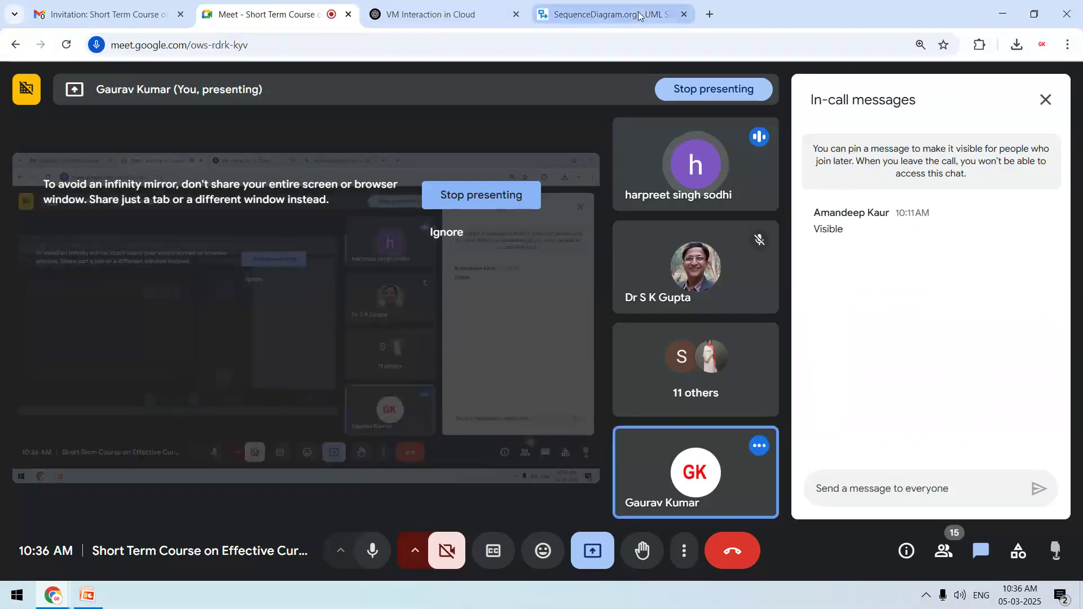
left_click(637, 11)
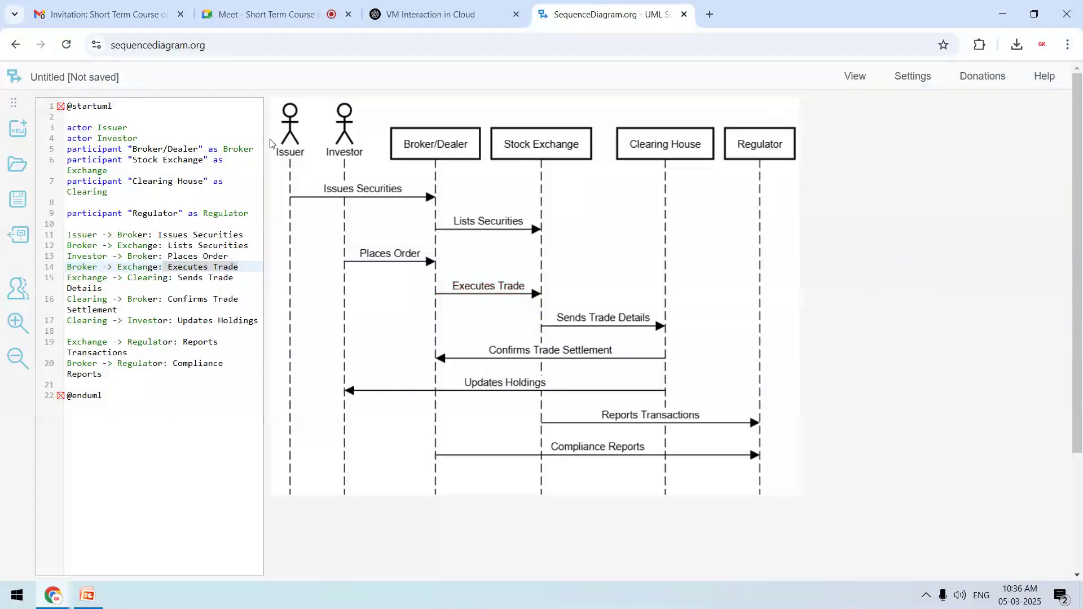
Step: Check the Google Meet call several times, returning to the capital markets diagram on SequenceDiagram.org
left_click(247, 5)
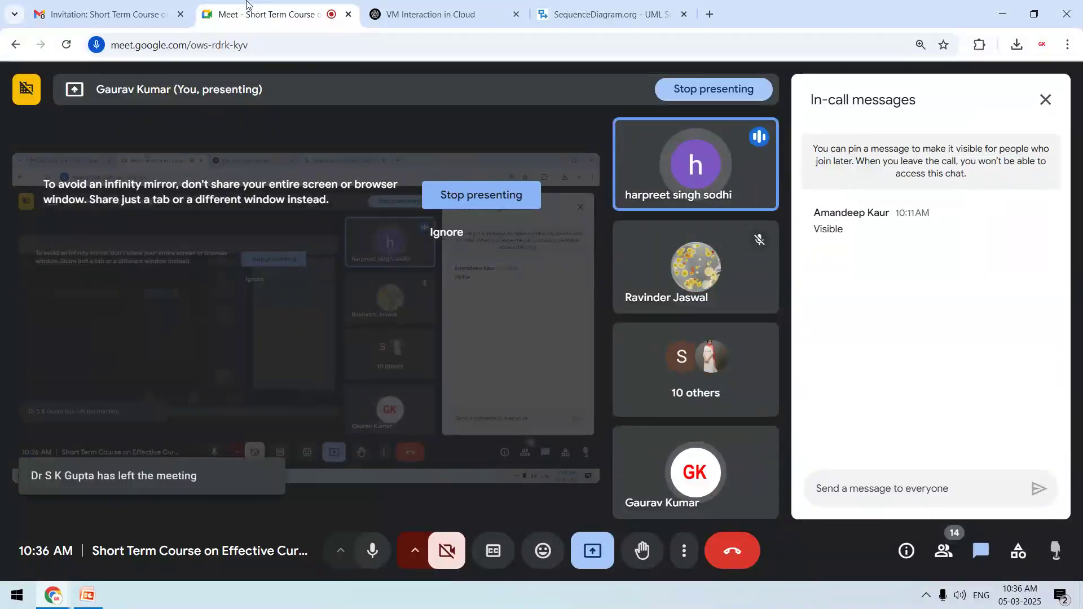
left_click(589, 4)
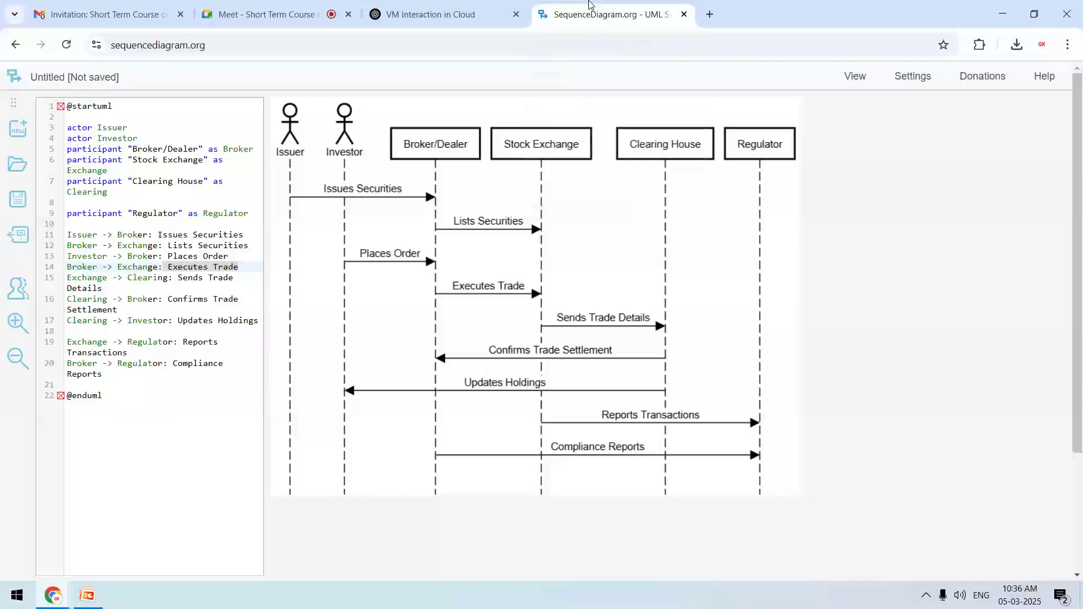
left_click(248, 8)
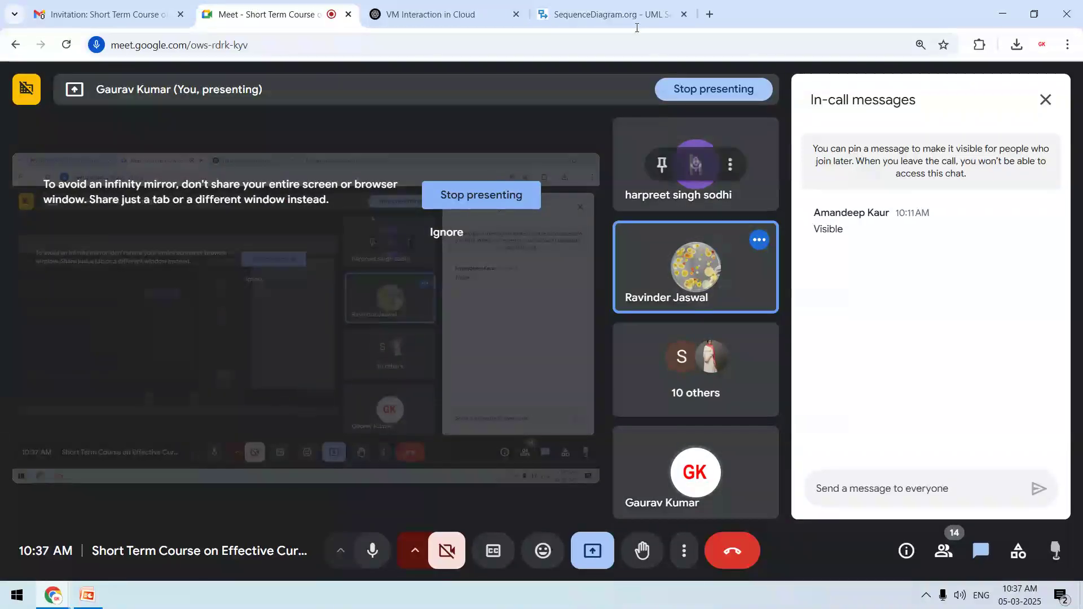
left_click(627, 3)
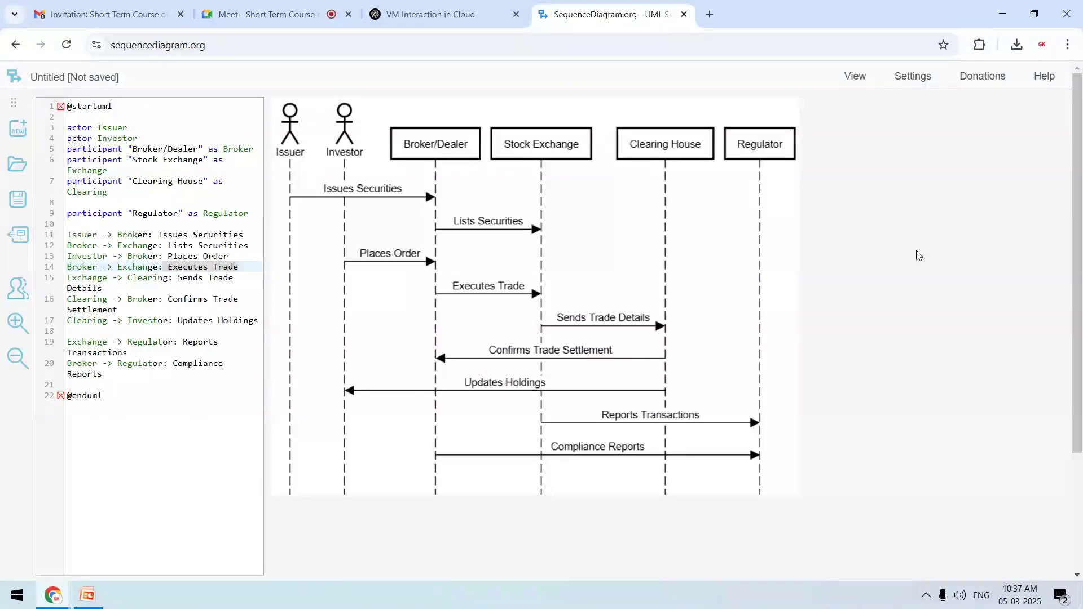
left_click(271, 13)
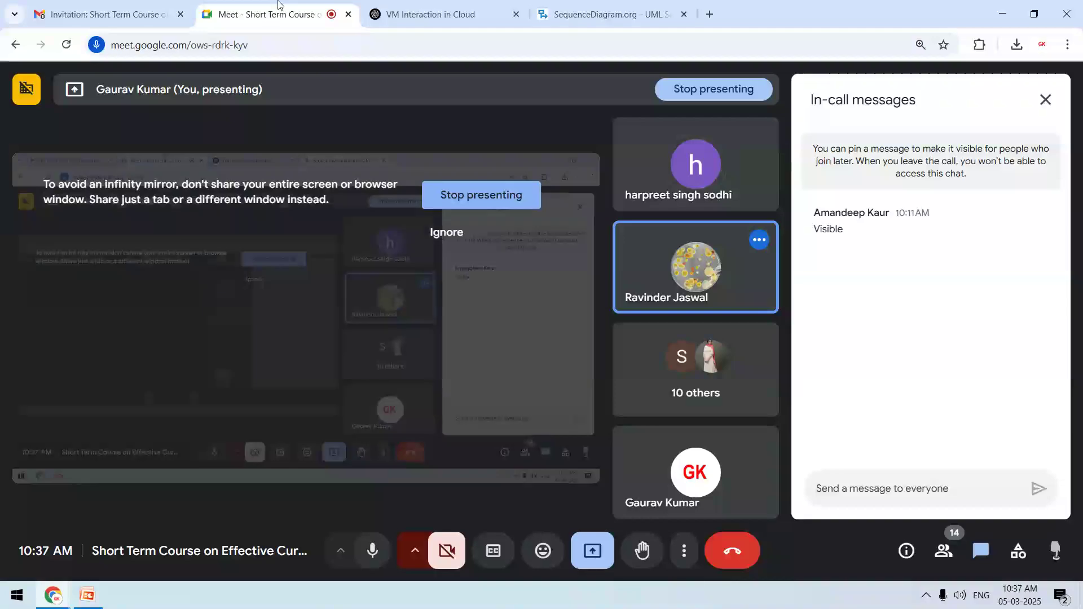
left_click(628, 4)
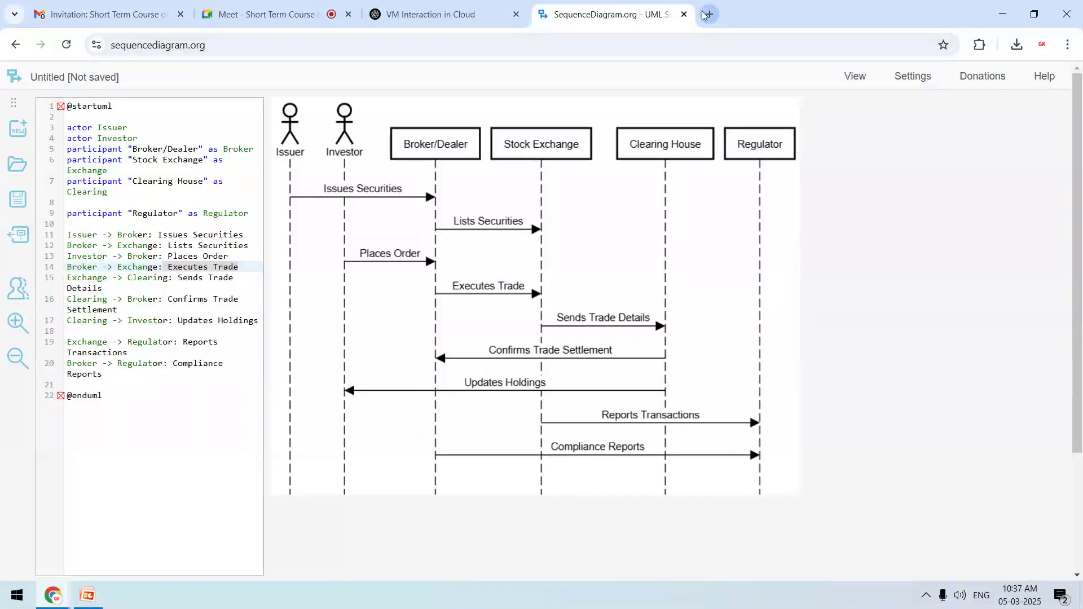
Step: Close the SequenceDiagram.org page without saving its changes and return to the ChatGPT conversation
left_click(682, 16)
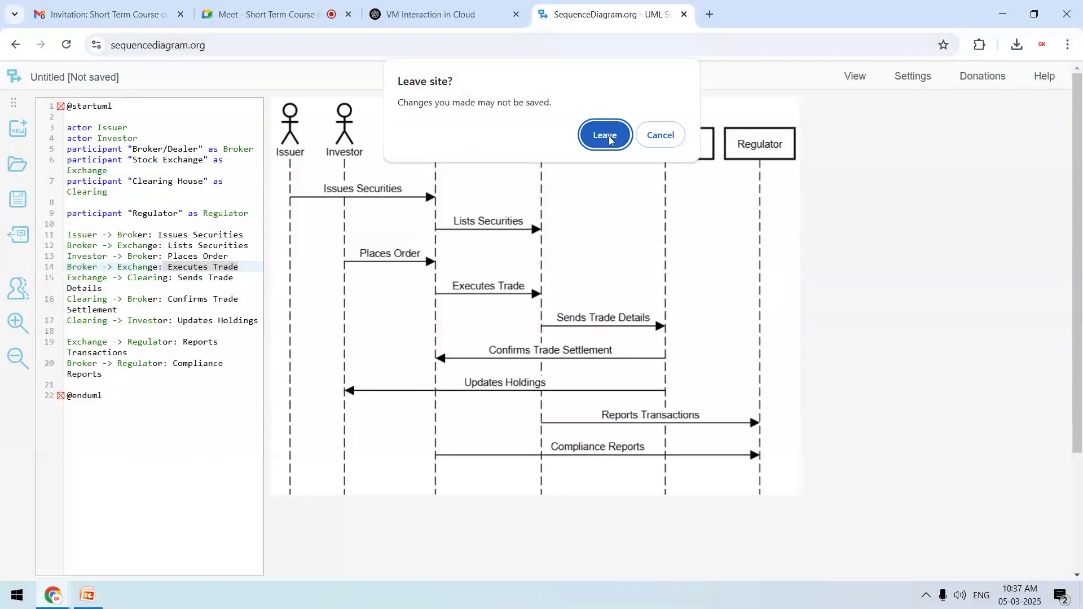
left_click(661, 144)
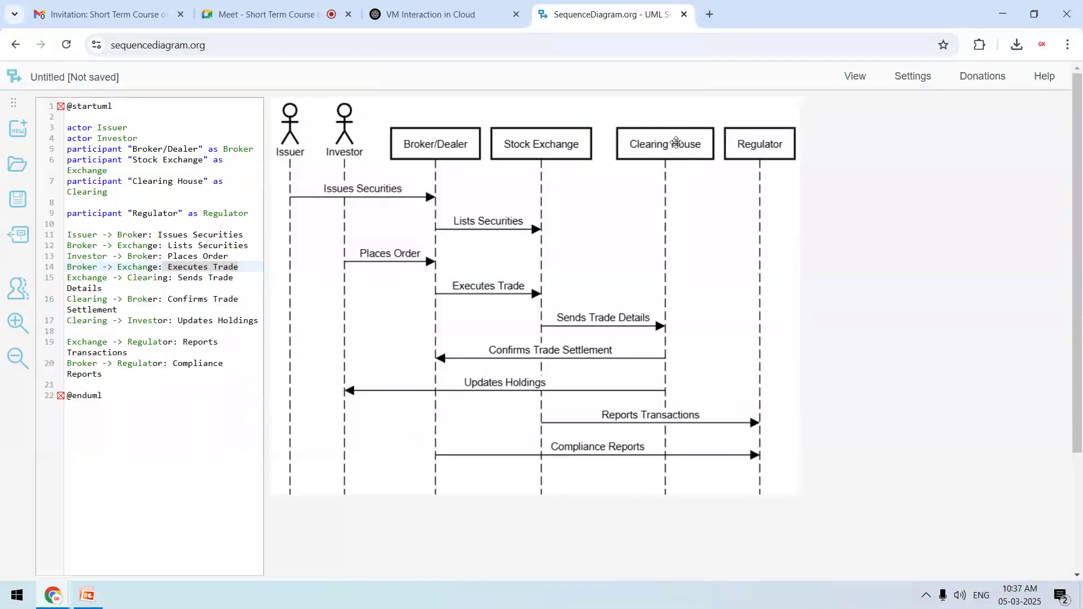
left_click(685, 15)
left_click(601, 160)
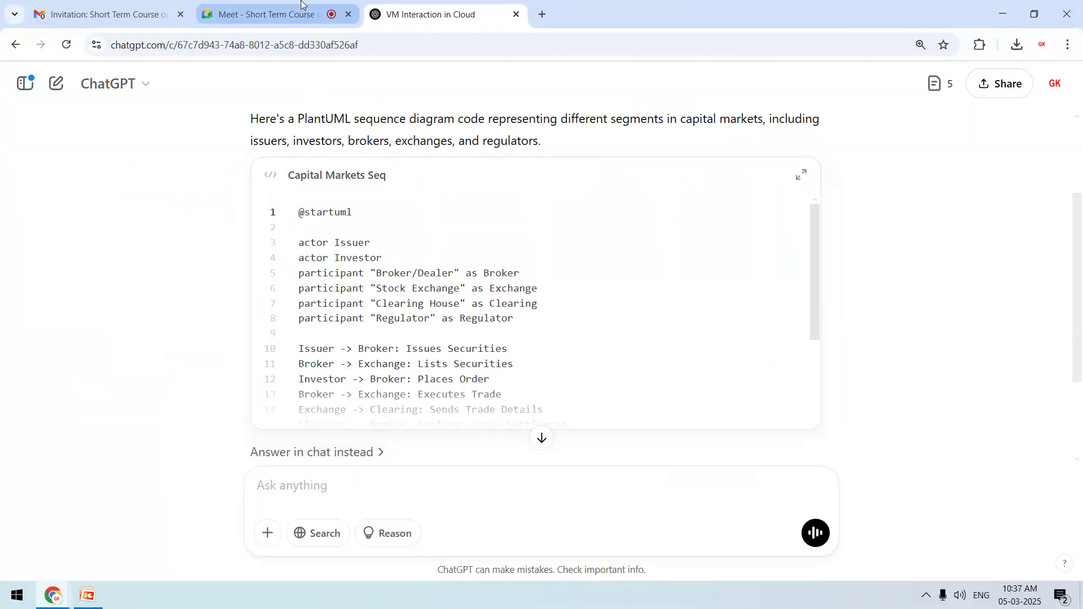
left_click(301, 3)
left_click(496, 3)
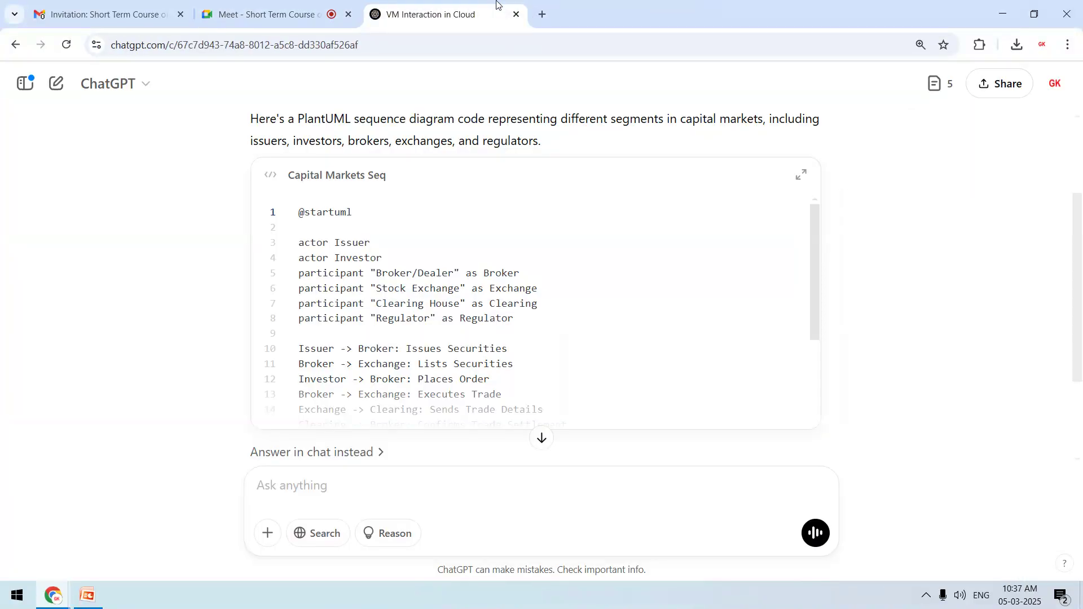
Step: Open the Mermaid Live Editor at mermaid.live in a new browser tab and dismiss its promotional banner
left_click(546, 14)
type("mer")
key("Return")
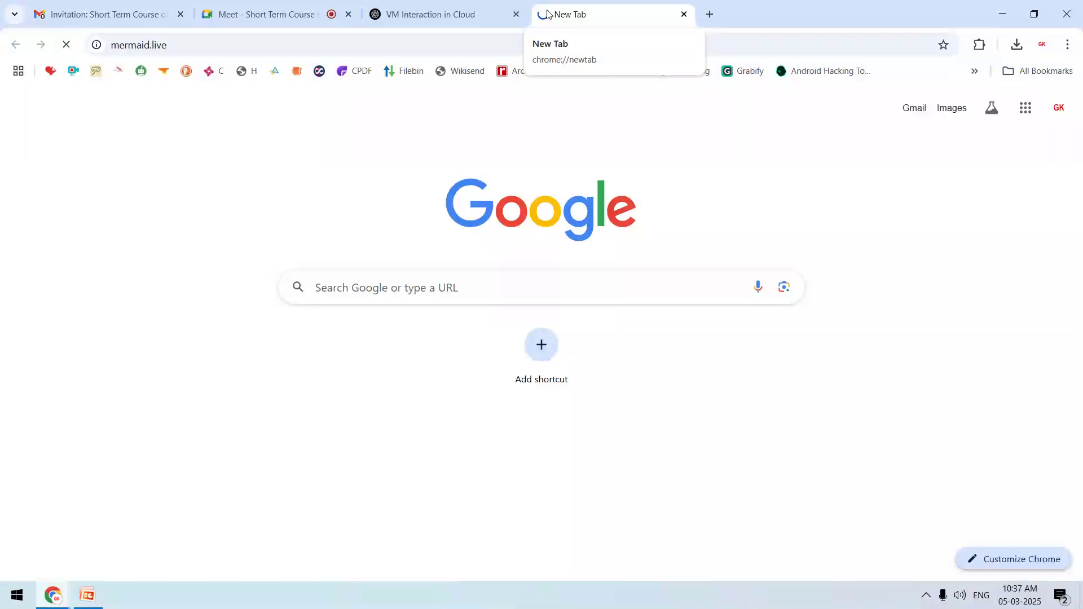
left_click(460, 12)
left_click(584, 6)
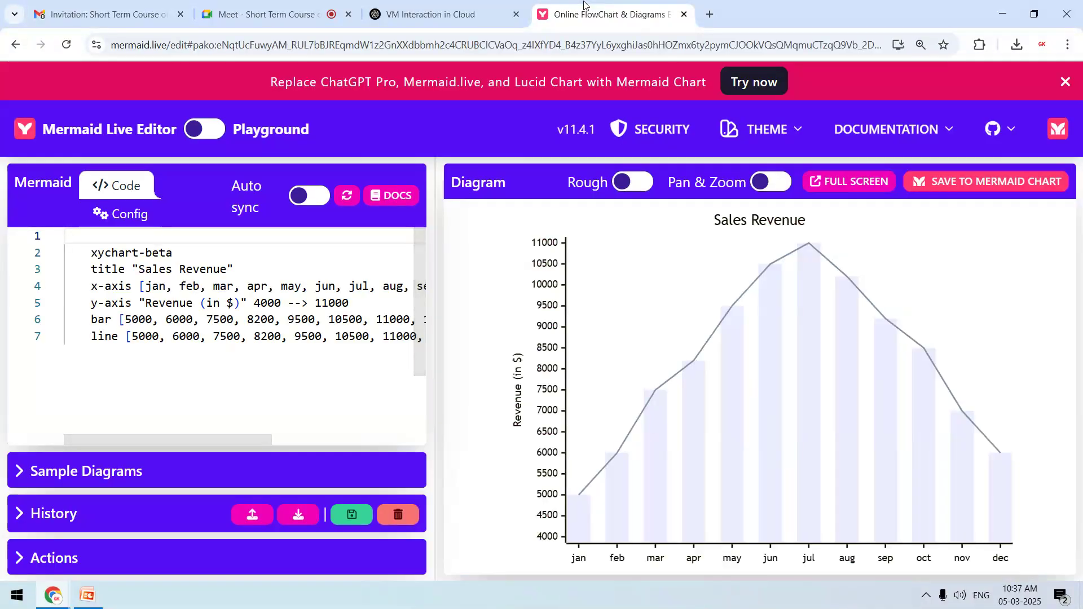
key("ctrl+minus")
key("ctrl+minus")
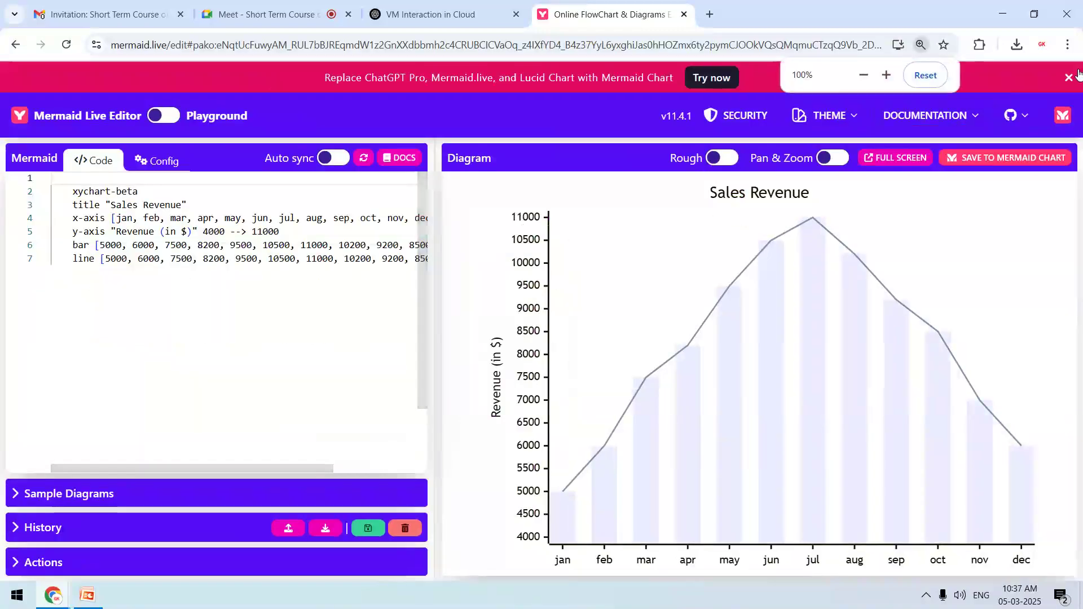
left_click(1072, 77)
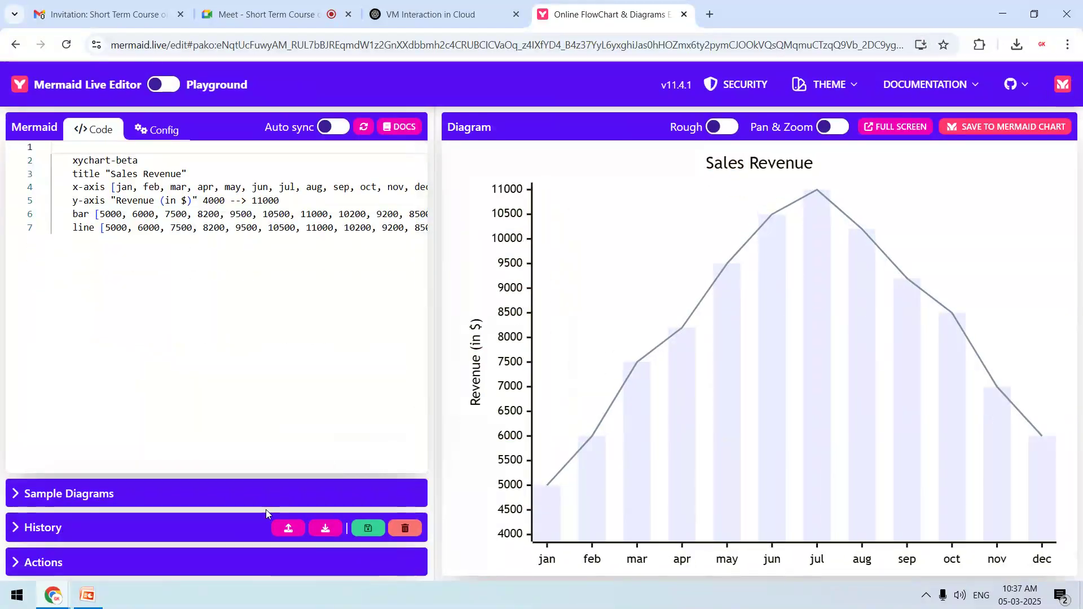
Step: Expand the sample diagrams and load the Gantt, ER, State and Class samples in turn to compare their code and rendering
left_click(200, 492)
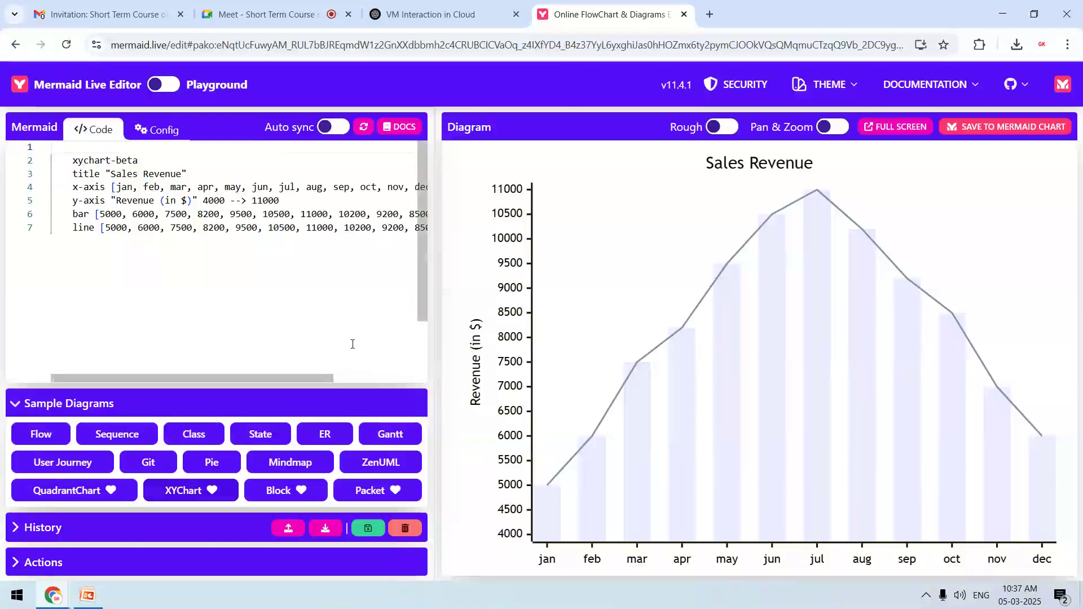
scroll(421, 367, "down", 3)
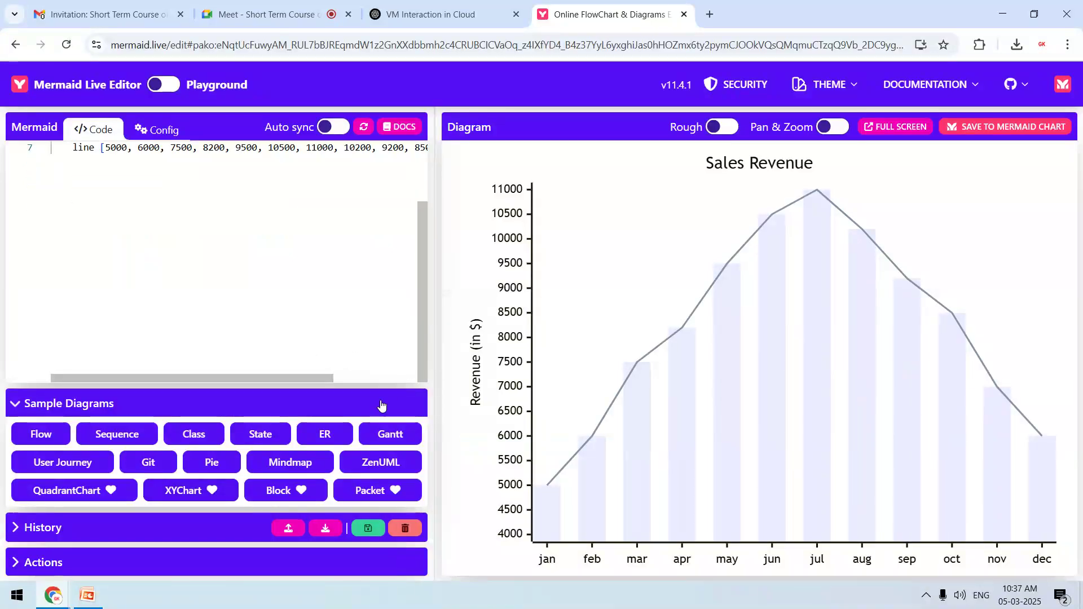
left_click(395, 433)
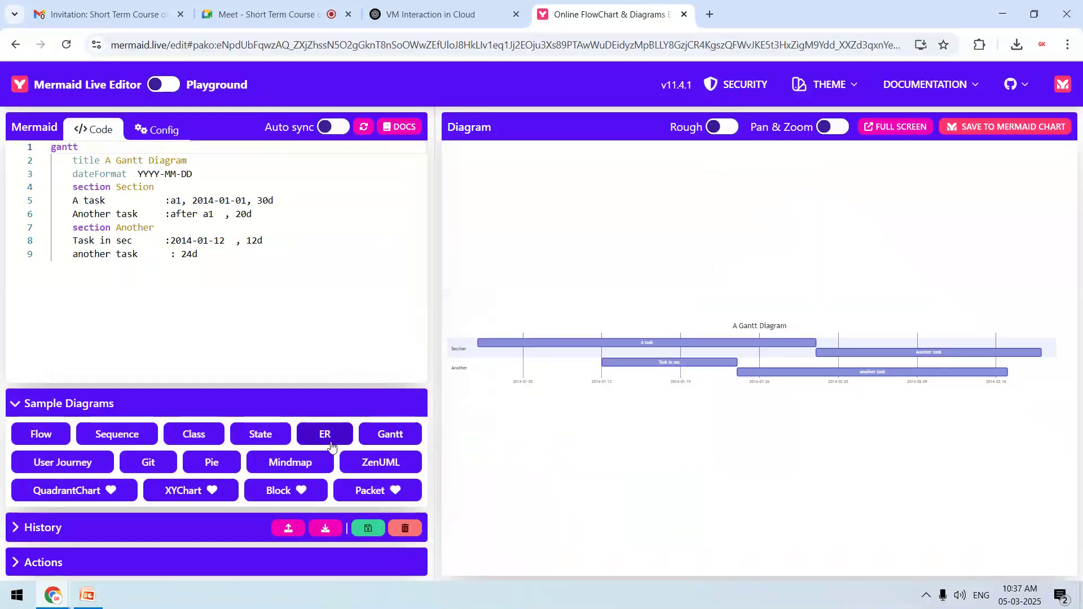
left_click(315, 444)
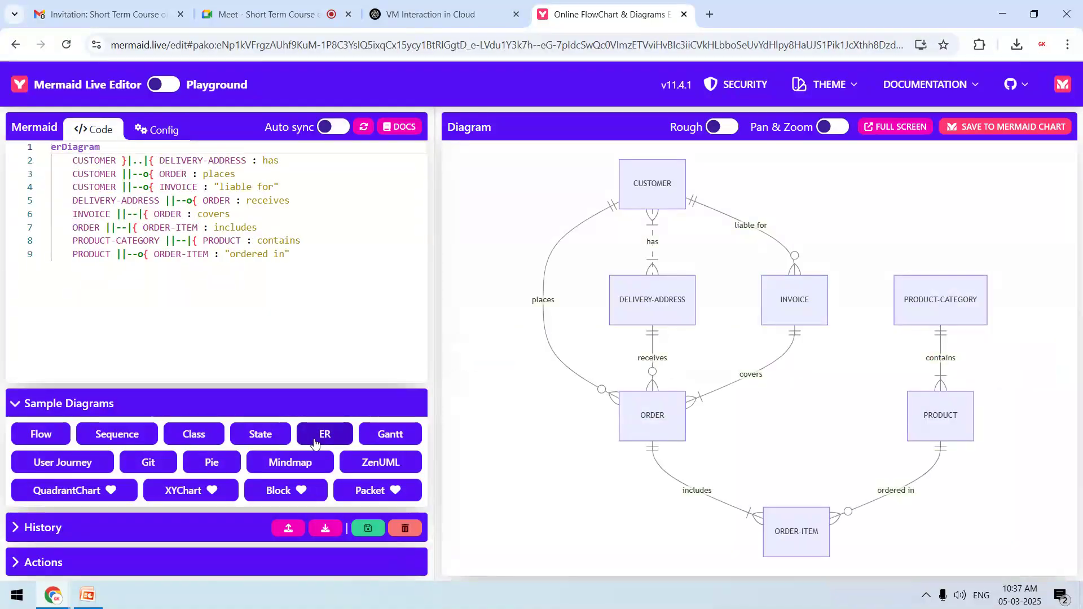
left_click(283, 437)
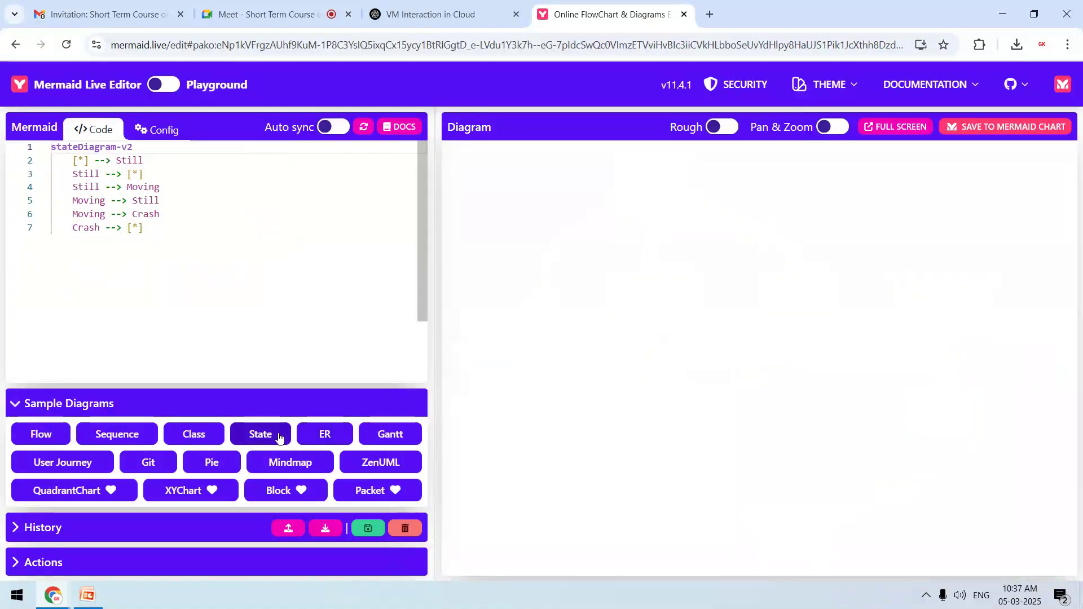
left_click(206, 436)
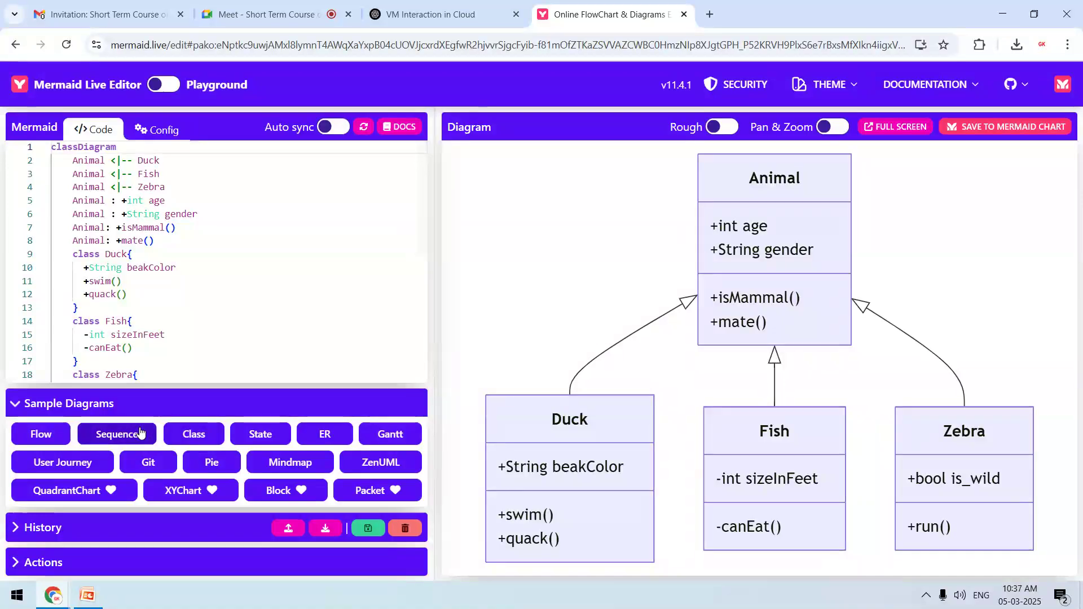
Step: View the Sequence, Mindmap and Flow samples and load the Class sample again
left_click(140, 432)
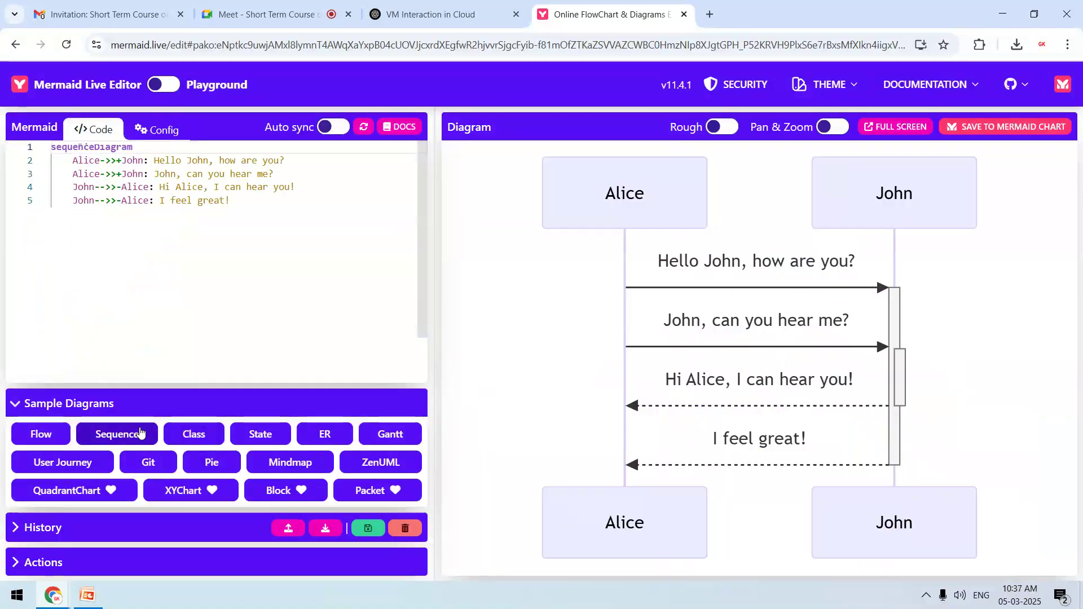
left_click(280, 462)
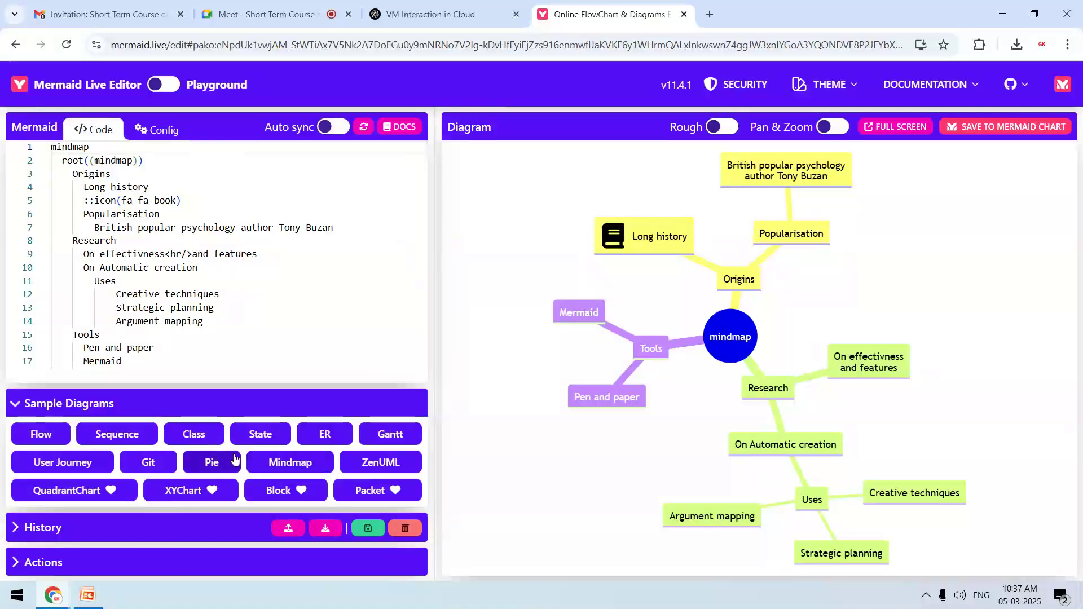
left_click(45, 438)
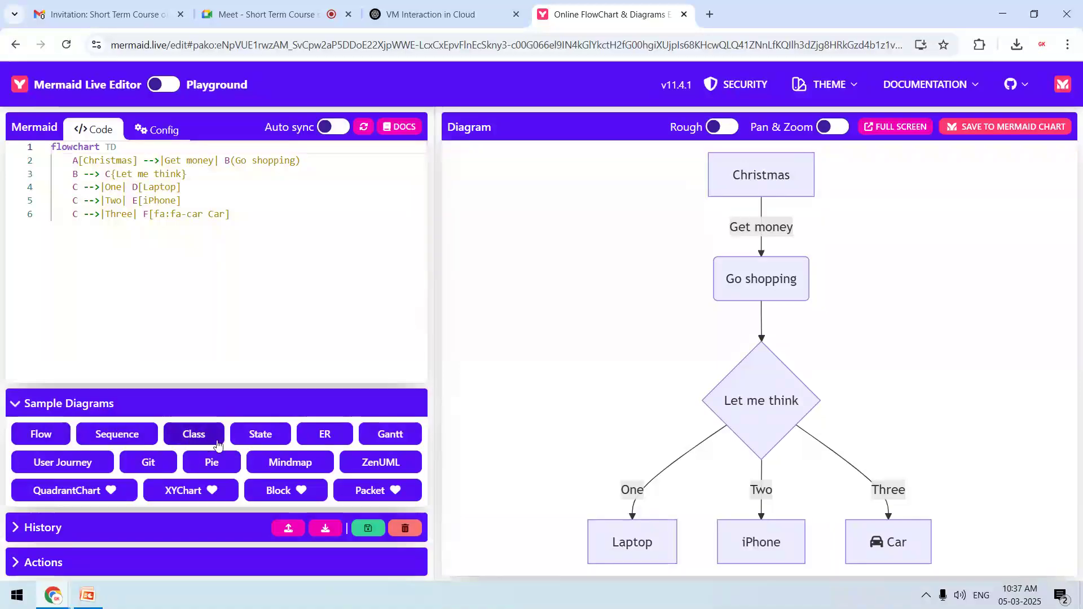
left_click(210, 434)
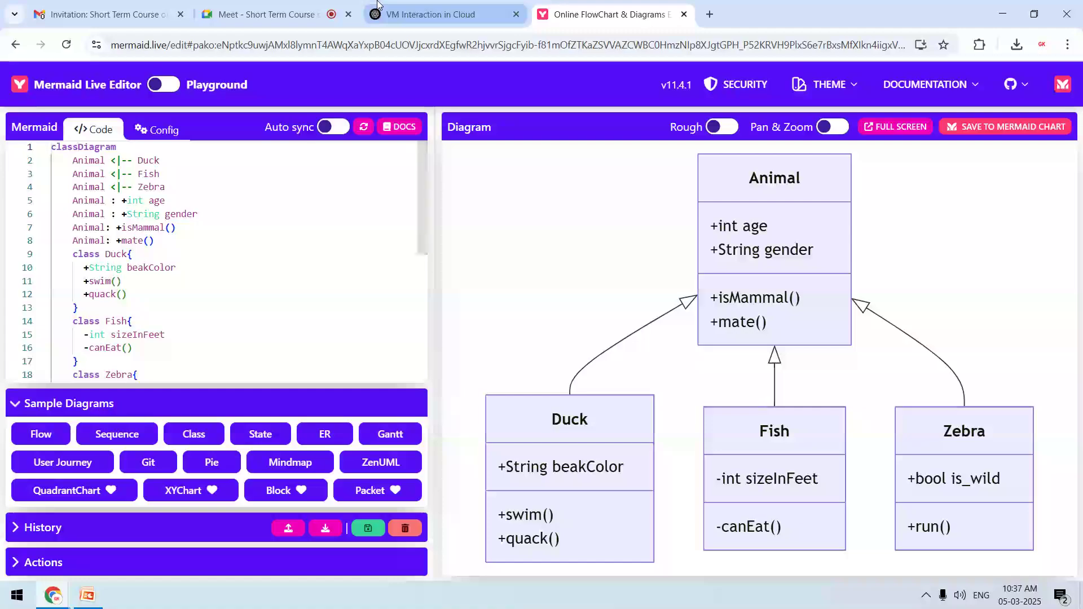
Step: Return to ChatGPT, open the capital markets prompt for editing, and change its diagram type to "class"
left_click(418, 14)
scroll(558, 178, "up", 2)
left_click(406, 144)
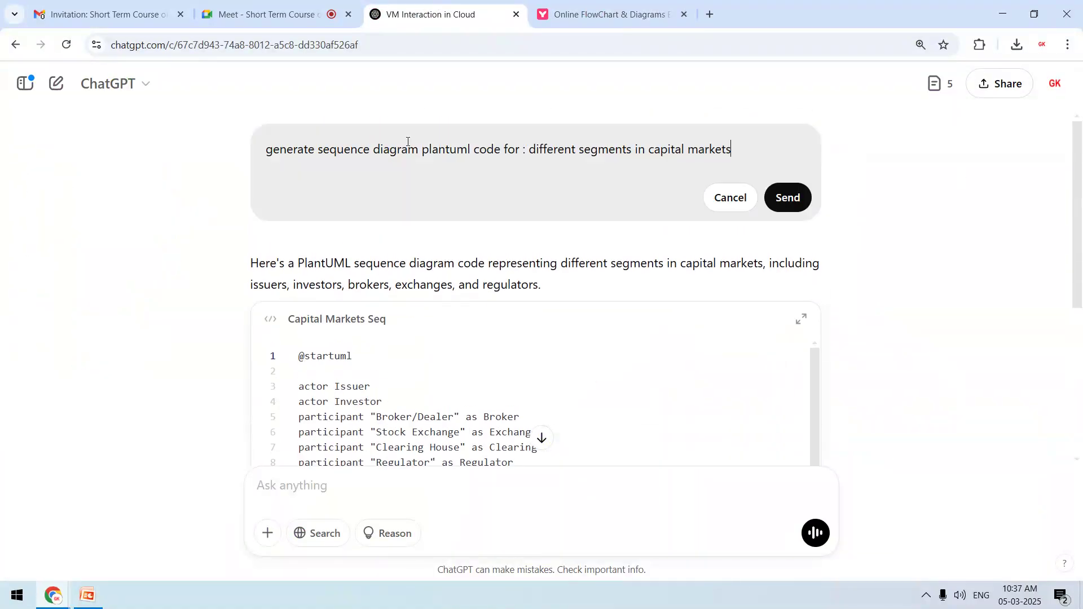
double_click(363, 160)
type("class")
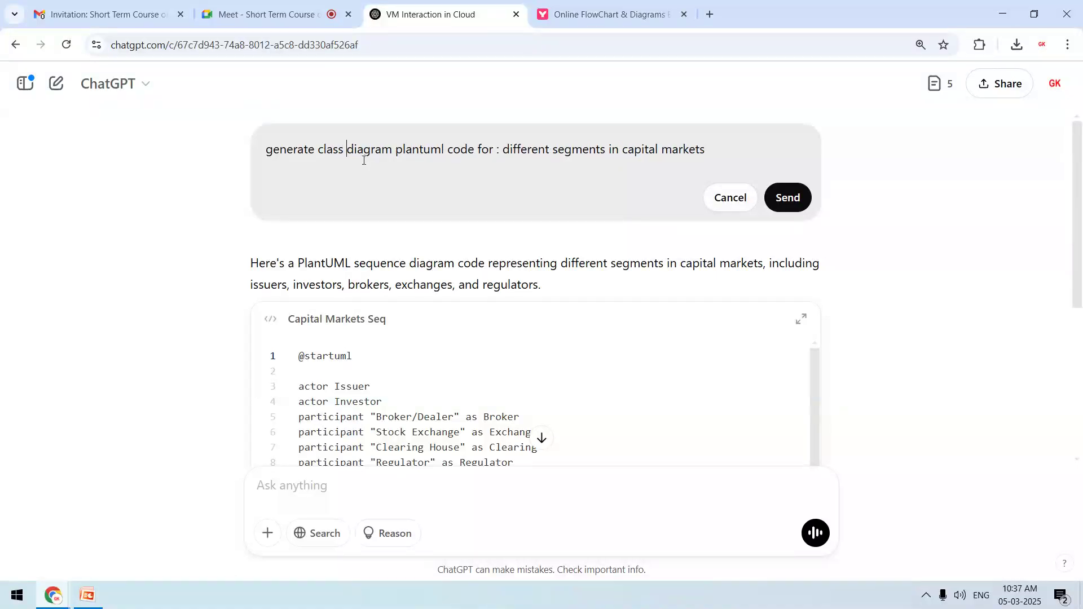
Step: Reword the prompt to "generate code for class diagram for mermaid.live on : different segments in capital markets"
key("ctrl+Right")
key("ctrl+shift+Left")
key("ctrl+shift+Left")
key("ctrl+x")
key("ctrl+Left")
key("ctrl+Left")
key("ctrl+Left")
key("ctrl+v")
key("ctrl+shift+Left")
key("BackSpace")
type("for mermaid.live ")
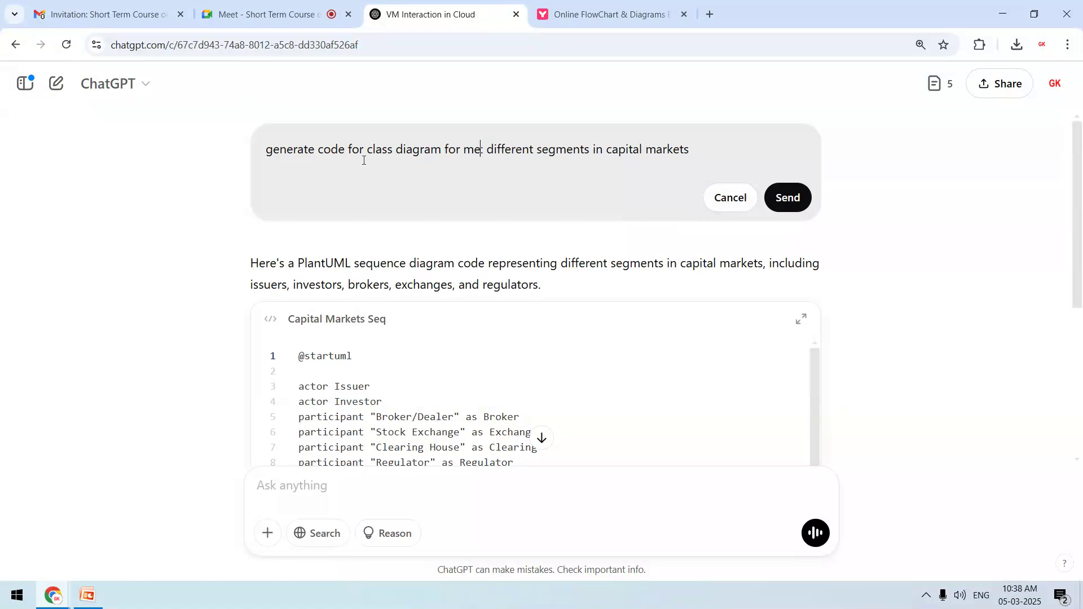
type("on")
Step: Check the Google Meet call repeatedly and return to the prompt being edited in ChatGPT
left_click(302, 8)
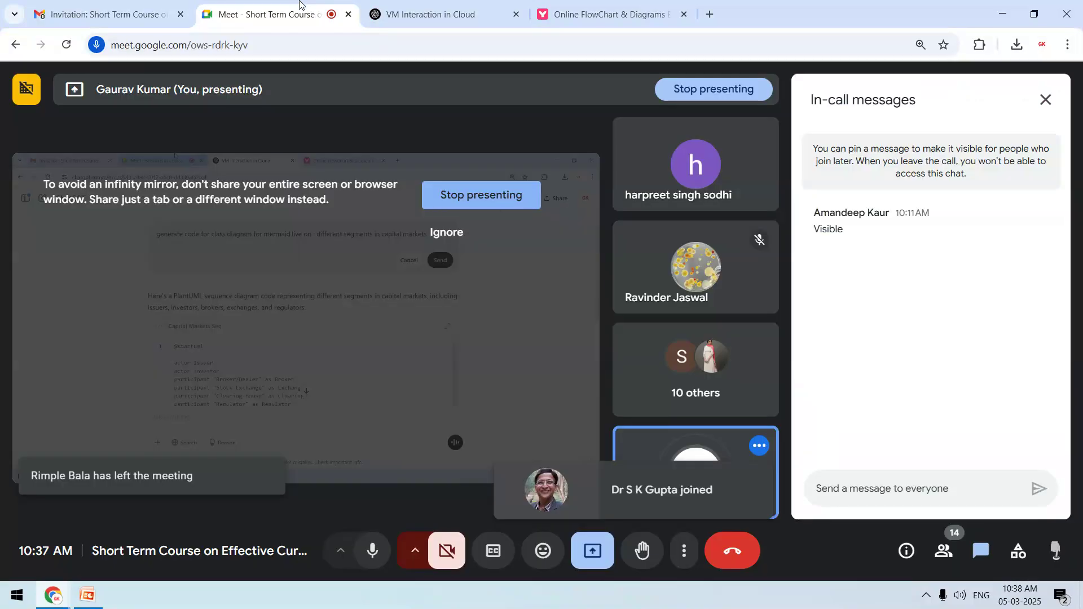
left_click(462, 4)
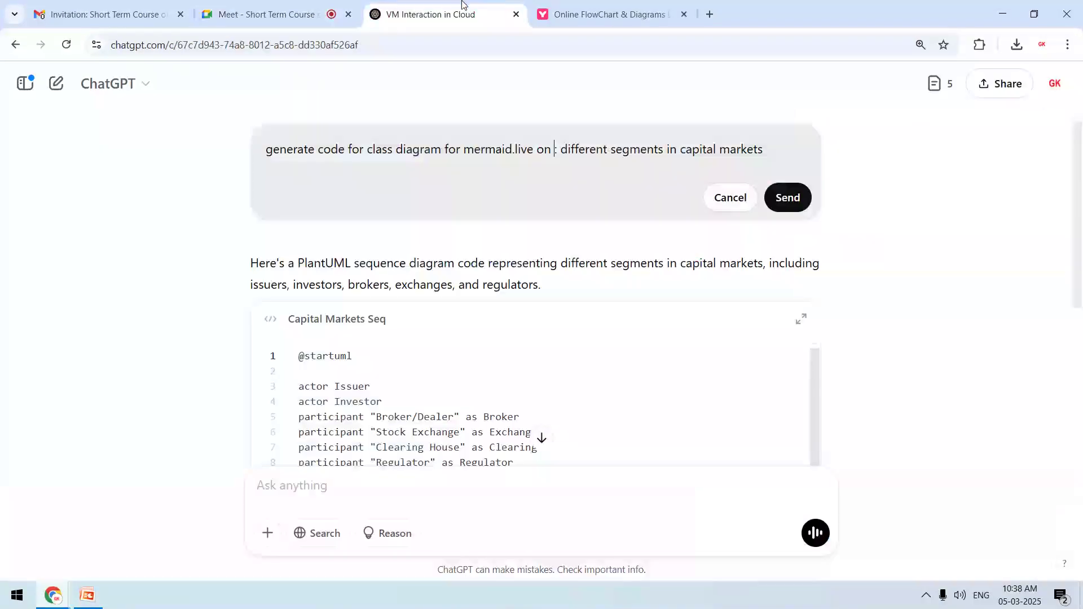
left_click(241, 4)
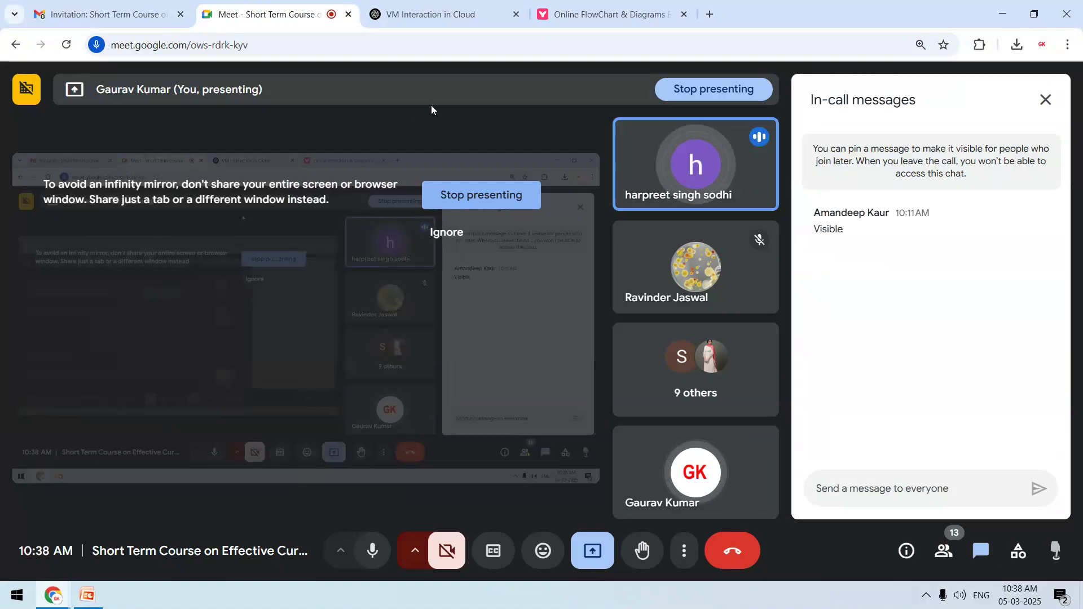
left_click(401, 4)
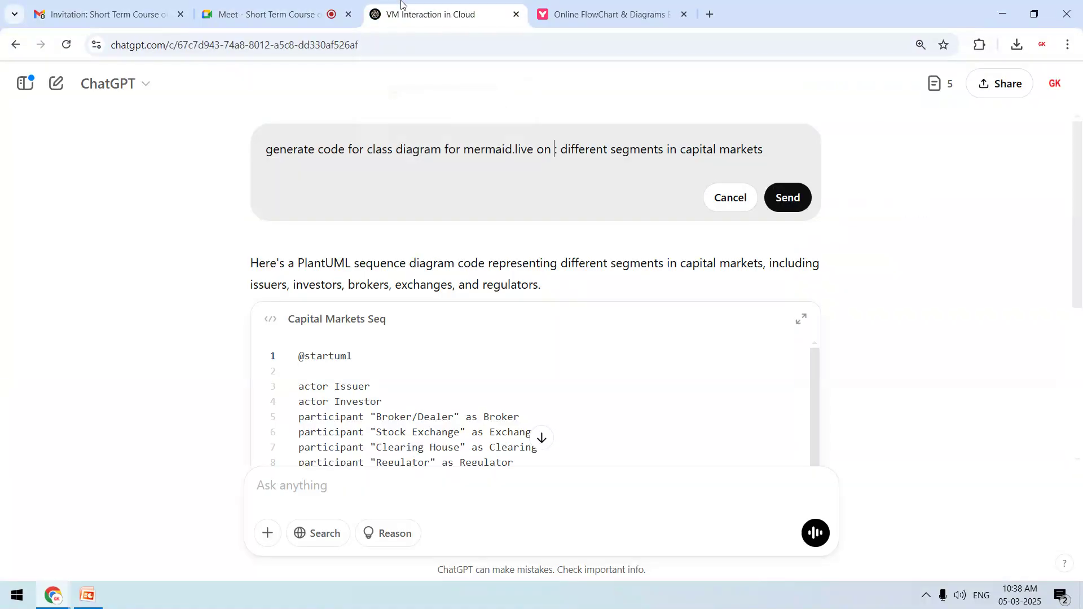
left_click(306, 5)
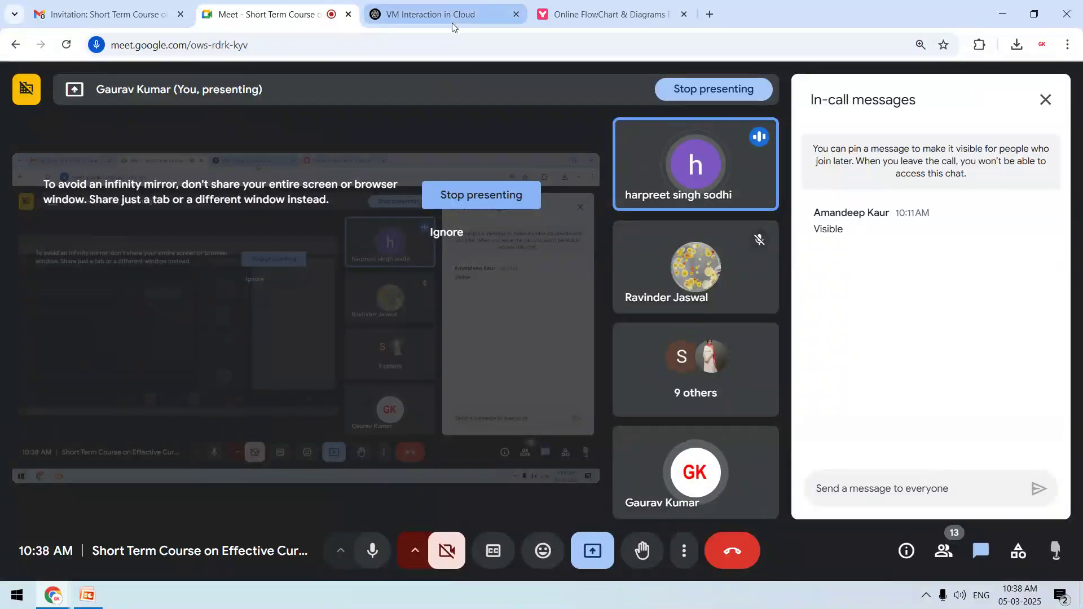
mouse_move(452, 23)
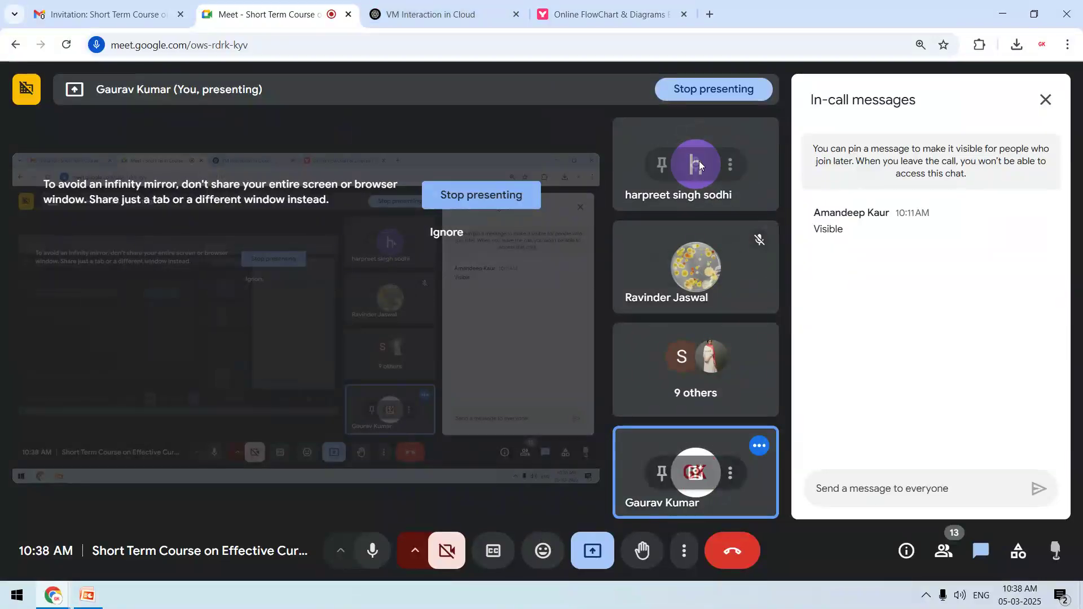
left_click(435, 6)
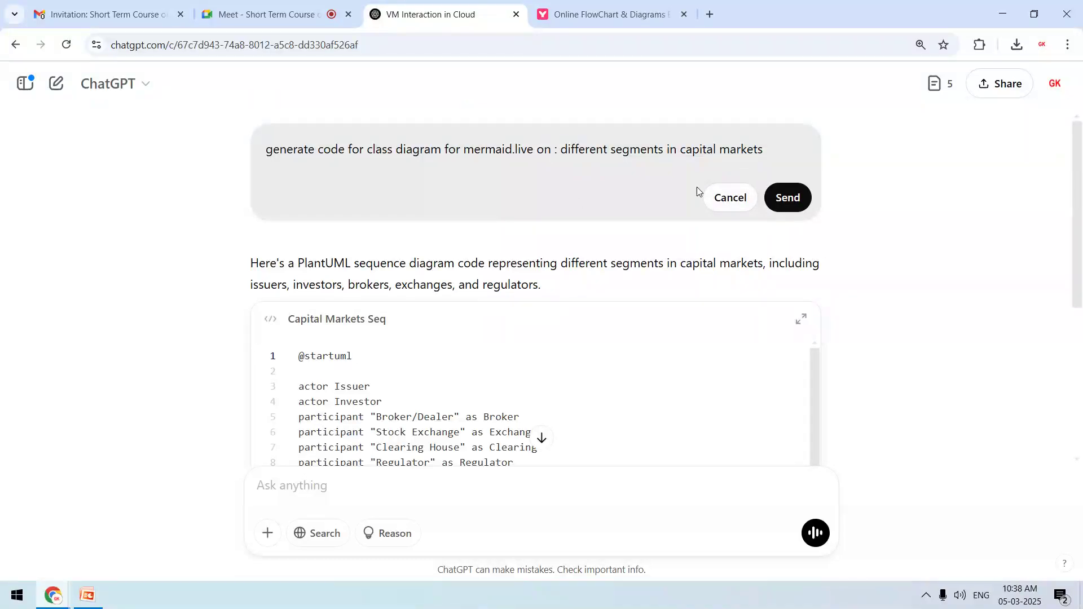
Step: Replace the market topic at the end of the class diagram prompt with "blockhchain"
key("ctrl+shift+Right")
key("ctrl+shift+Right")
key("ctrl+shift+Right")
key("End")
key("ctrl+shift+Left")
key("ctrl+shift+Left")
type("blockhcin")
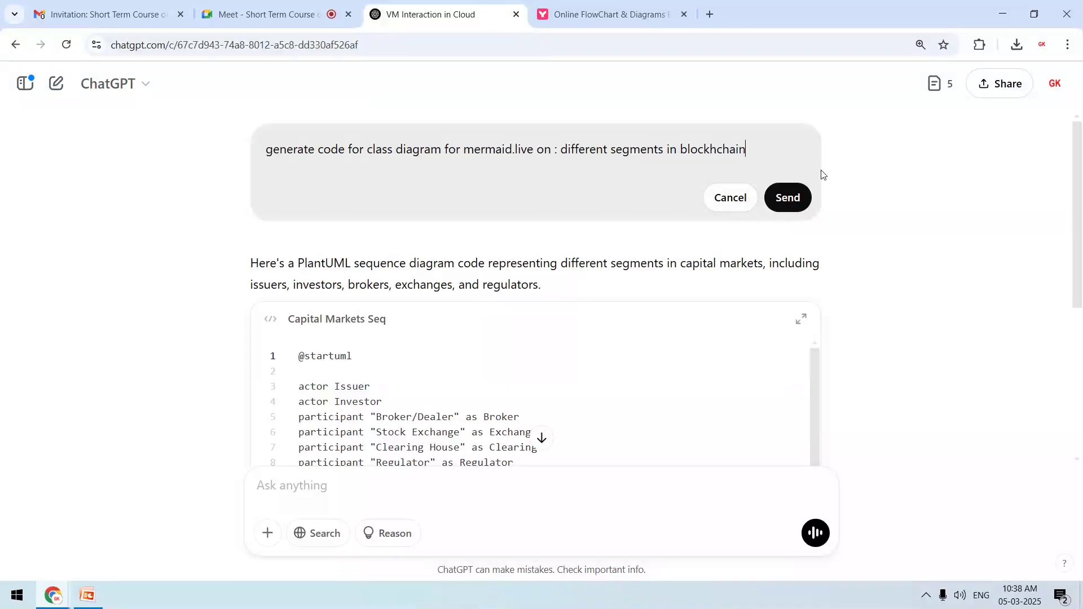
Step: Finish the class diagram prompt with the topic "blockchain and cryptocurrencies" and submit it to ChatGPT
key("BackSpace")
type("and cryptocurrencies")
left_click(782, 201)
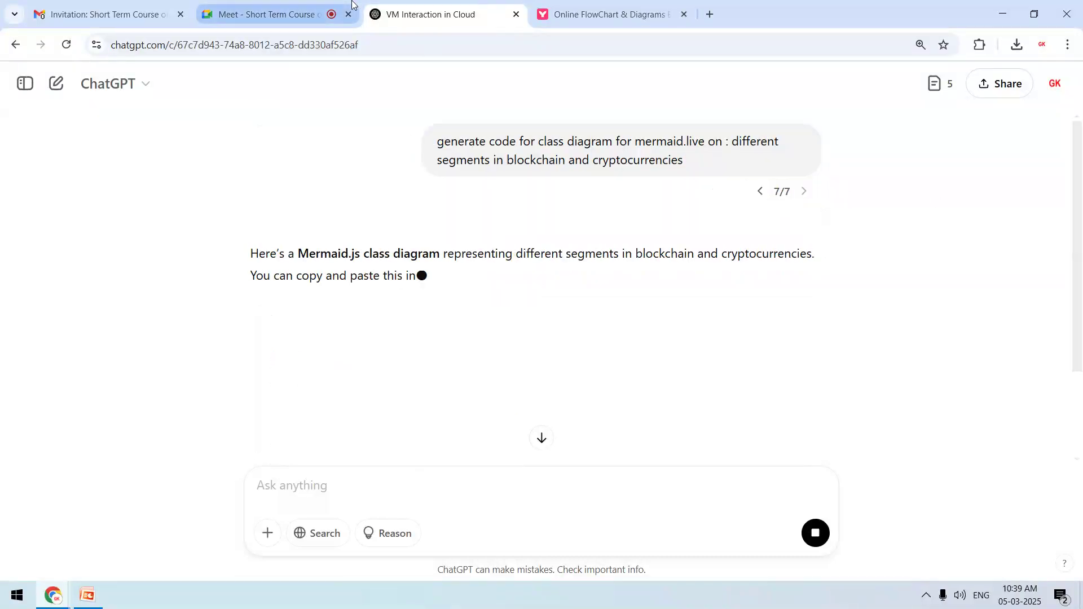
left_click(277, 14)
left_click(448, 6)
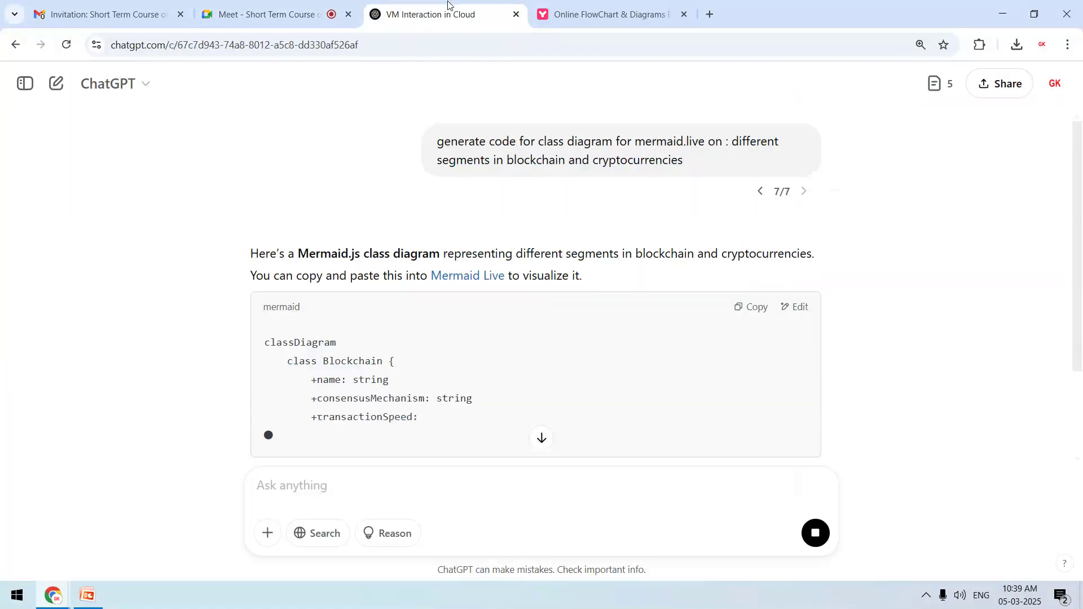
Step: Review the generated response on blockchain and cryptocurrencies and copy its Mermaid class diagram code
left_click_drag(1079, 277, 1082, 474)
left_click_drag(1075, 313, 1082, 483)
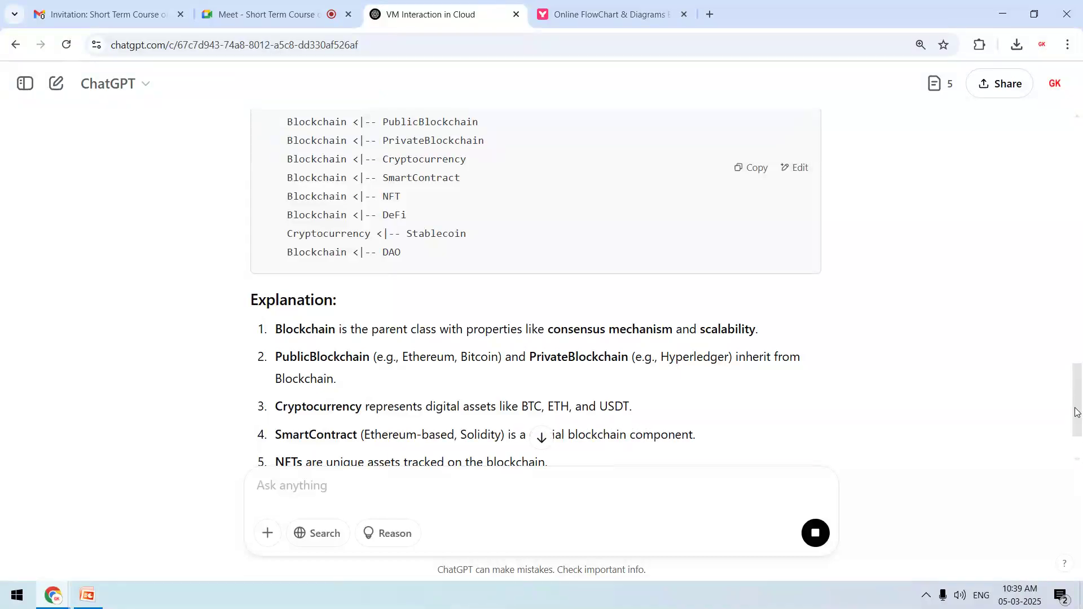
scroll(1069, 477, "down", 3)
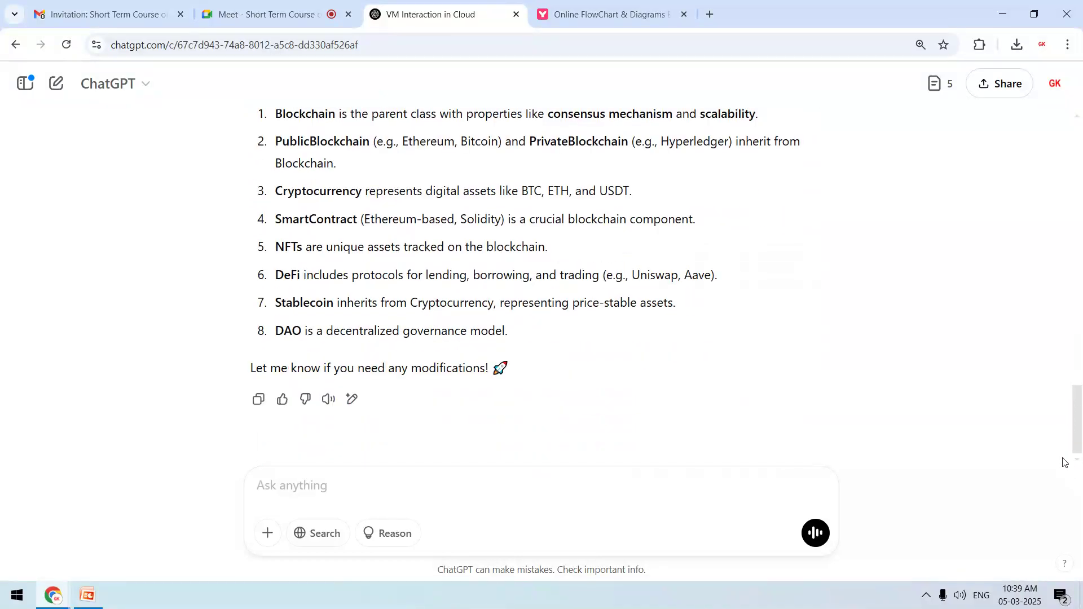
scroll(1065, 446, "up", 2)
scroll(1065, 433, "up", 10)
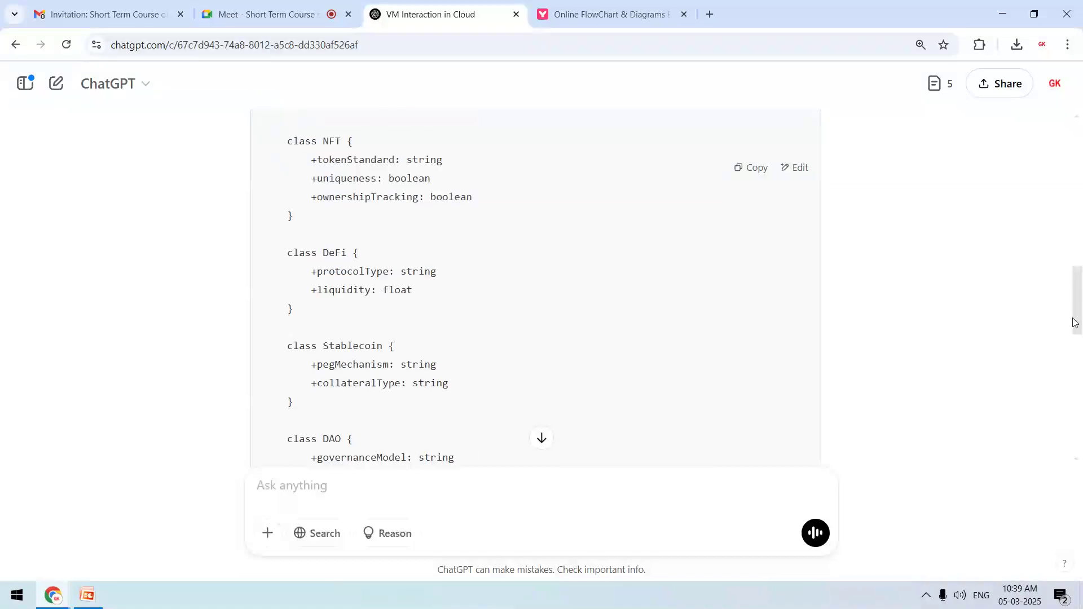
left_click(746, 170)
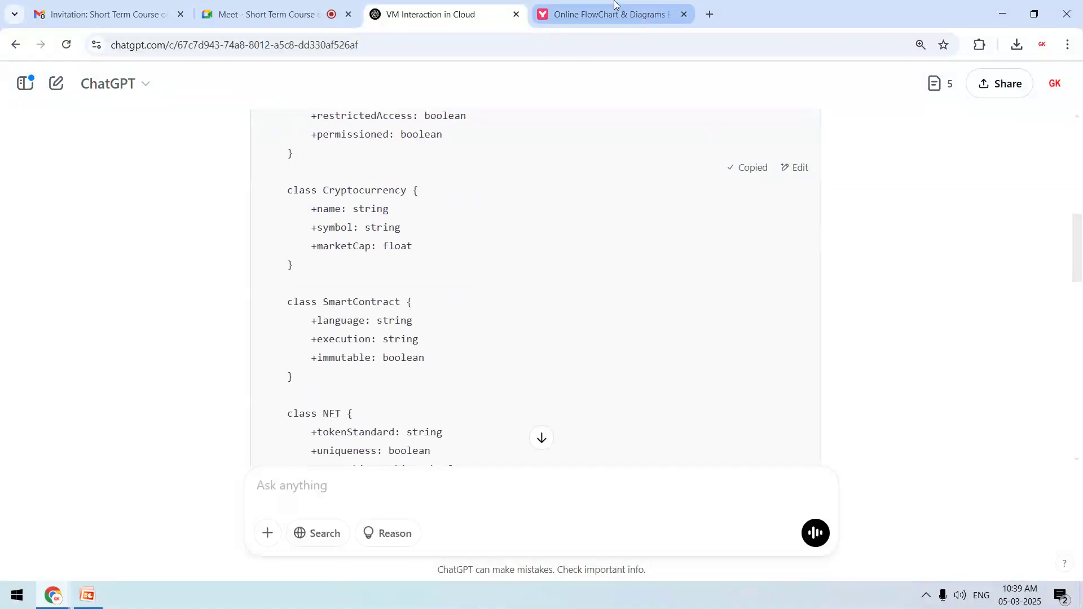
Step: Switch to Mermaid Live Editor, replace all existing code with the copied class diagram code, and sync the diagram
left_click(607, 14)
left_click(304, 226)
key("ctrl+a")
key("ctrl+v")
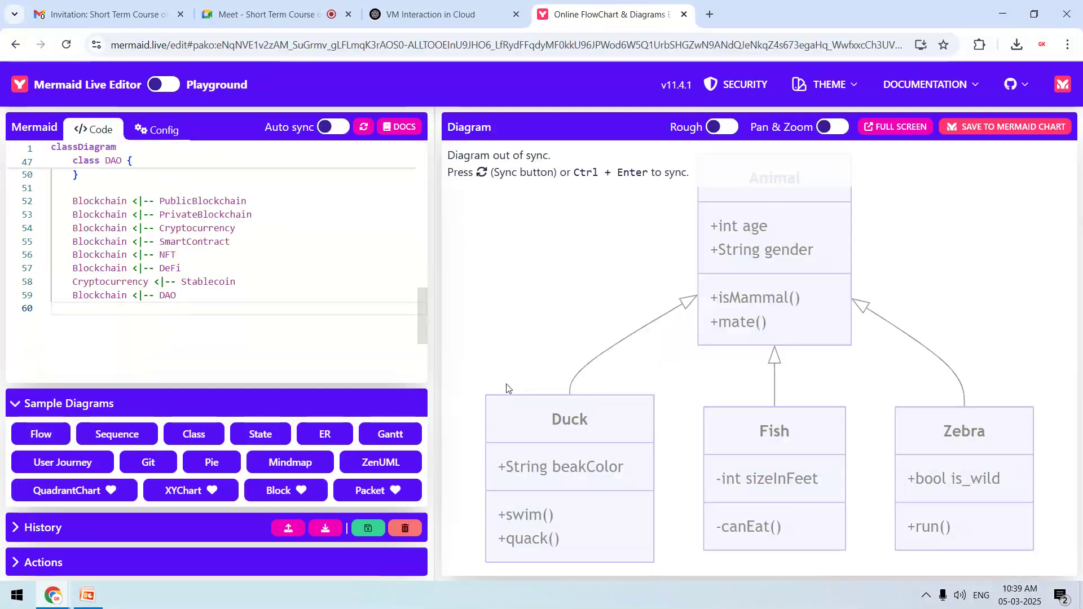
left_click(364, 128)
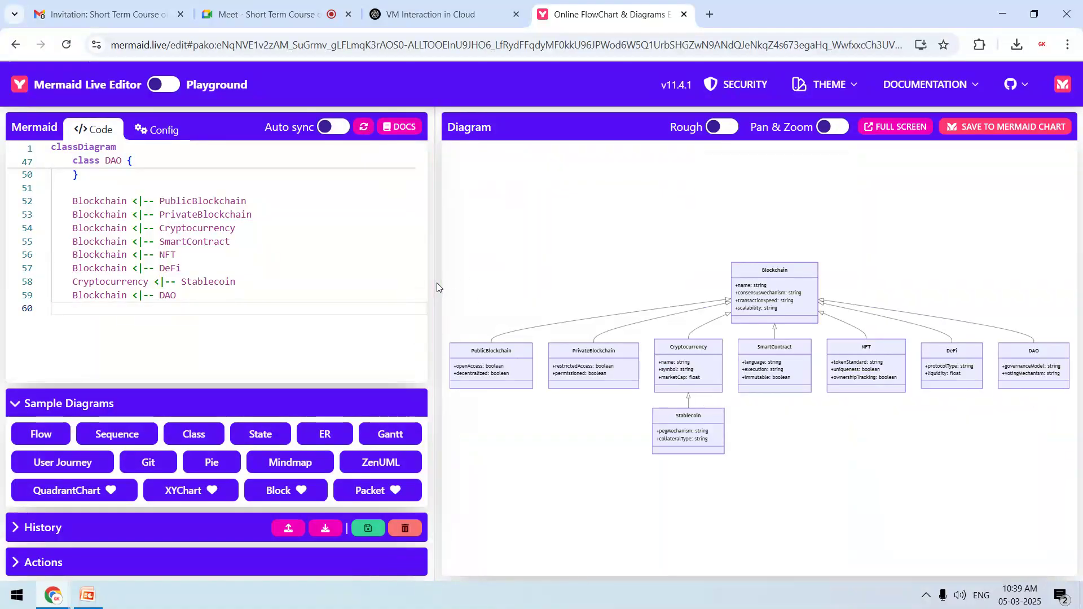
Step: Enlarge the diagram pane to examine the blockchain class diagram, and bring the code pane back at a narrower width
left_click(354, 290)
key("ctrl+a")
left_click(338, 268)
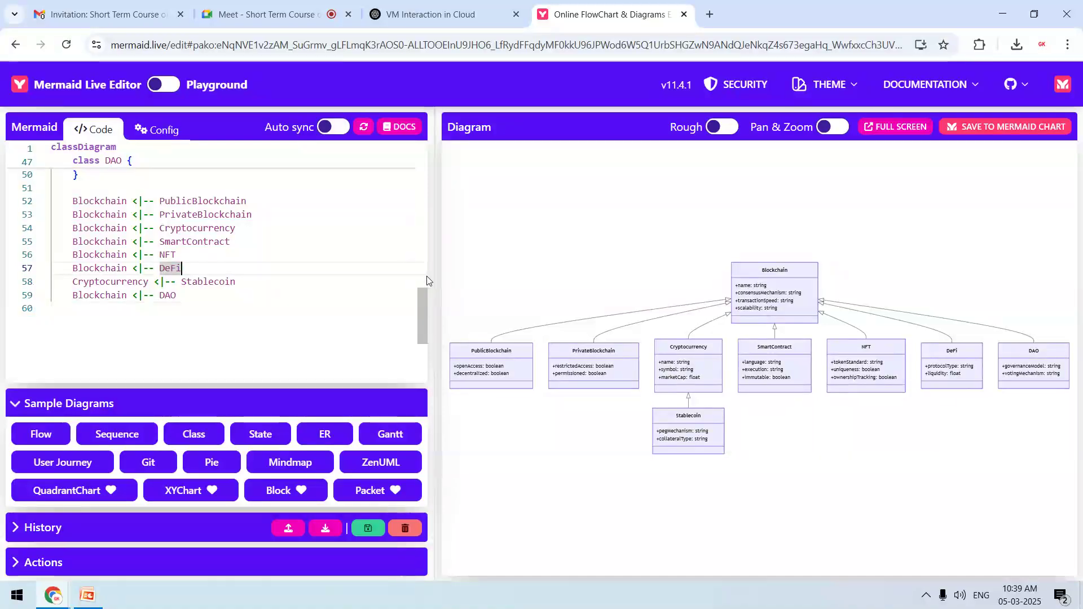
left_click_drag(432, 283, 52, 269)
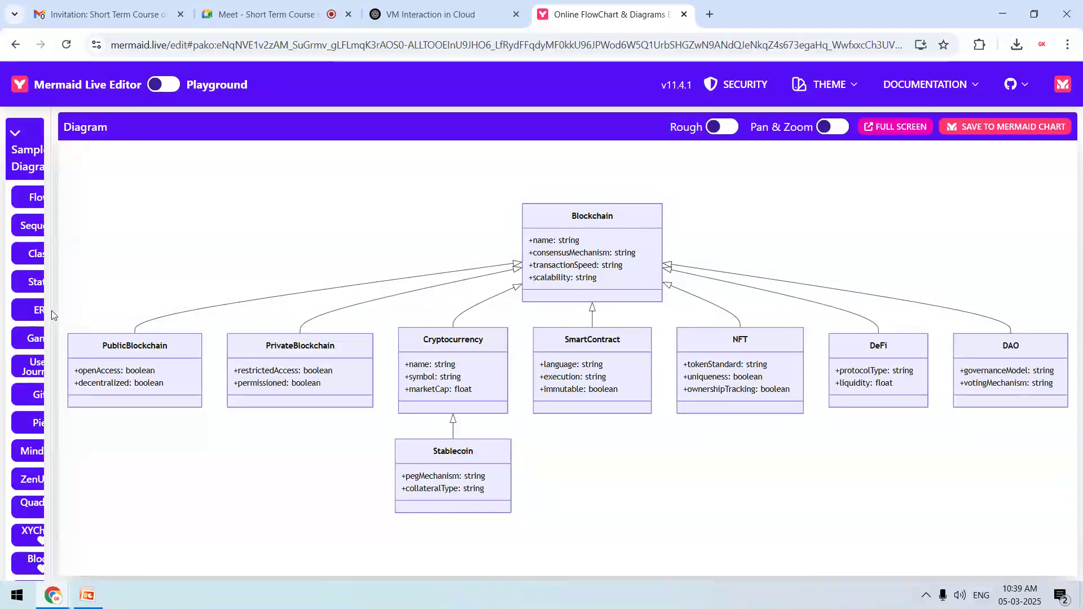
left_click_drag(54, 311, 288, 423)
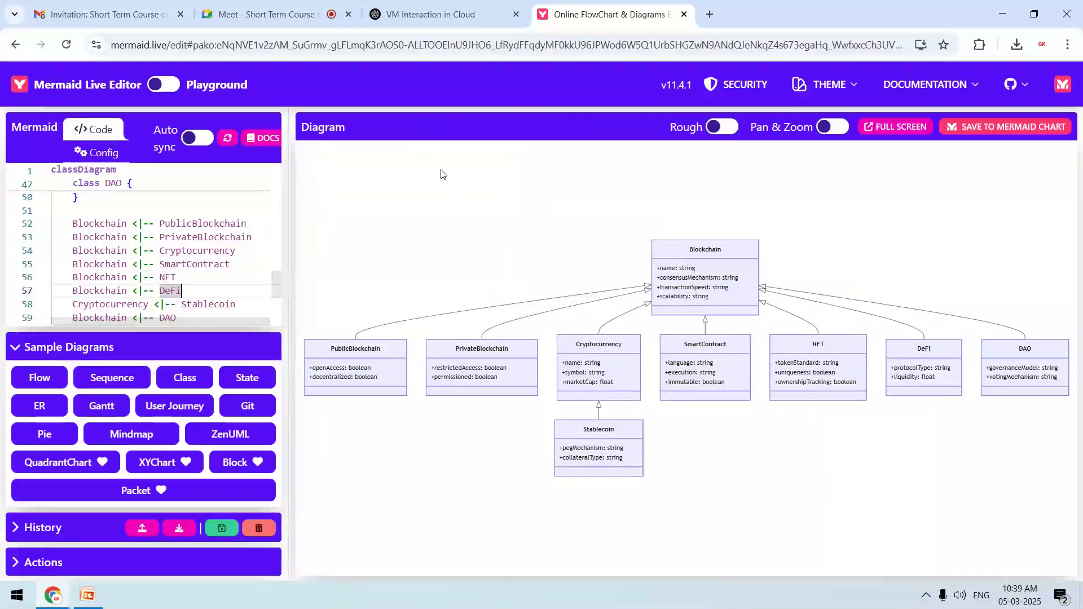
Step: Compare the blockchain prompt and code in ChatGPT with the class diagram in Mermaid Live Editor, and check the Google Meet call
left_click(429, 14)
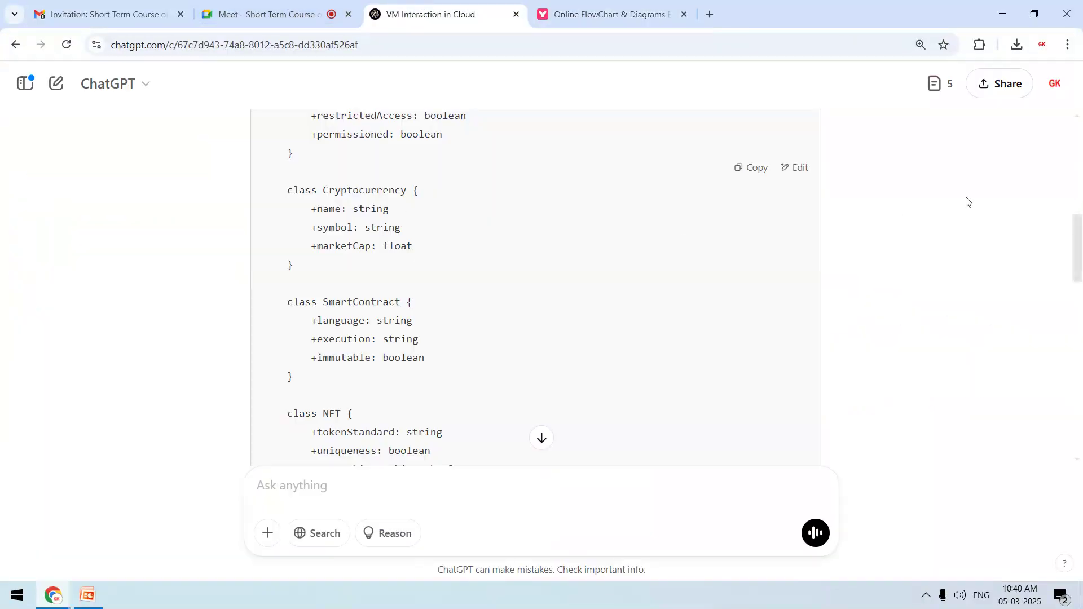
scroll(1081, 149, "up", 10)
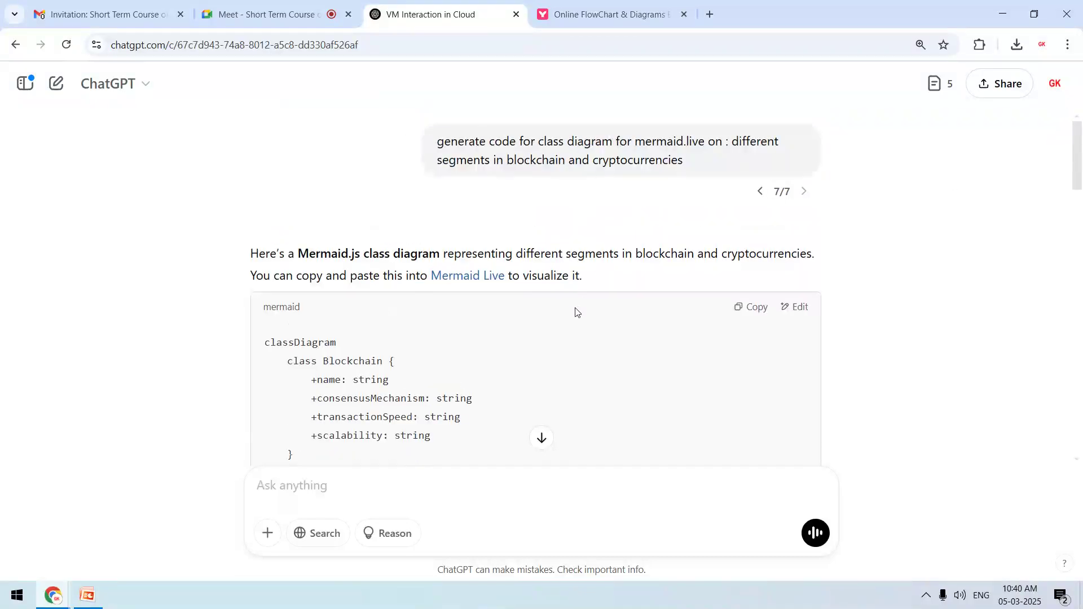
left_click(610, 14)
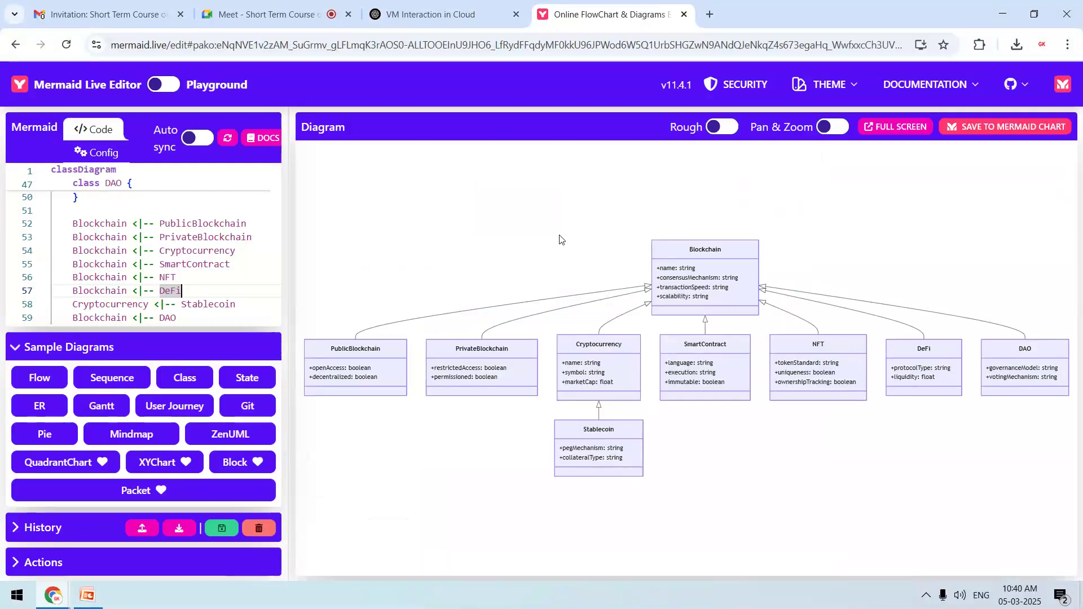
left_click(438, 10)
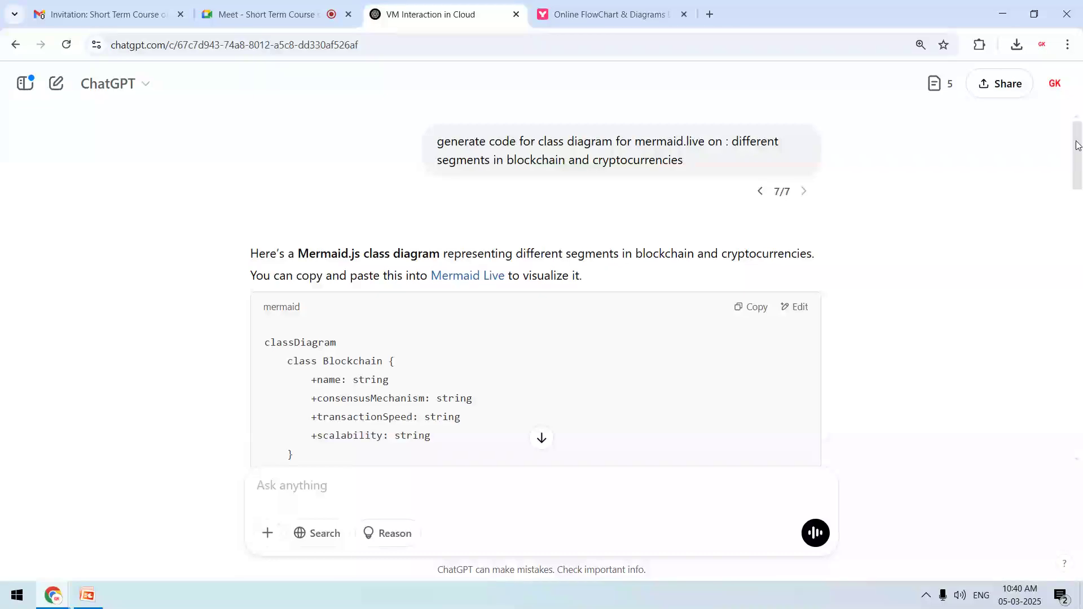
left_click_drag(1078, 173, 1034, 119)
left_click(625, 4)
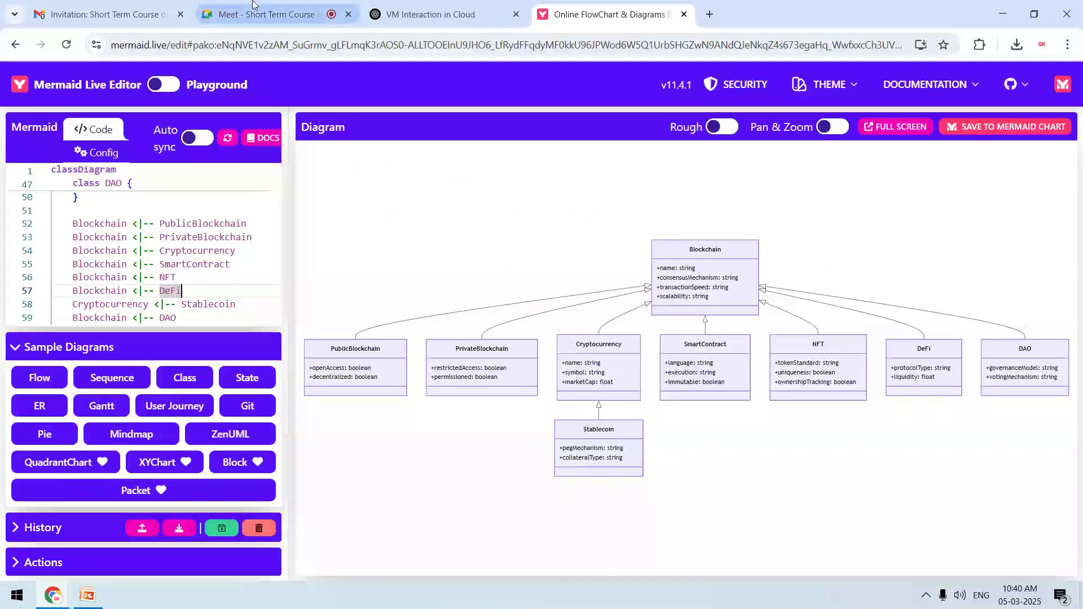
left_click(253, 5)
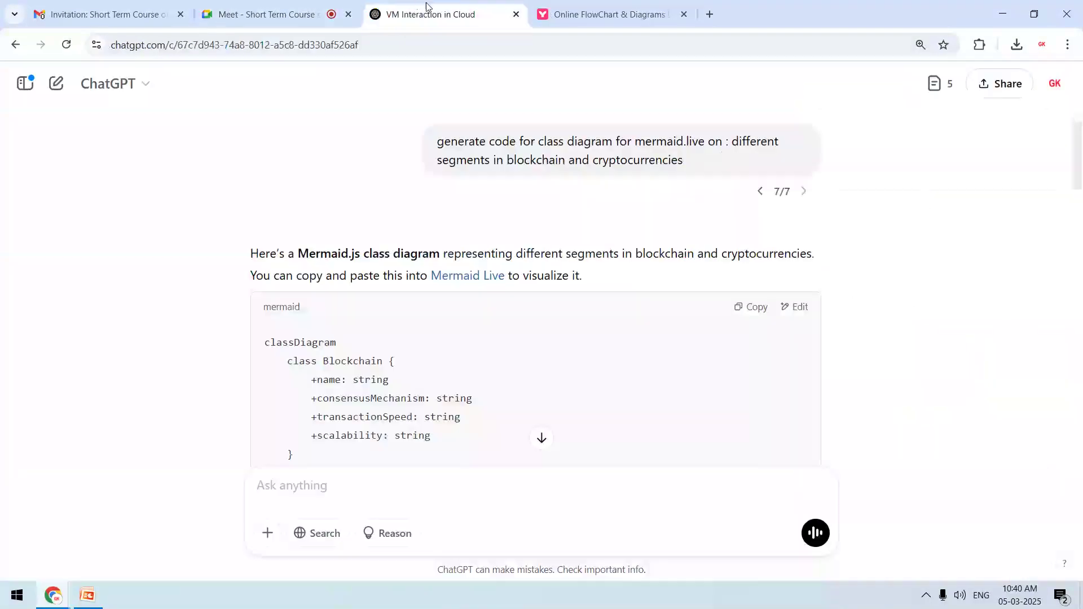
left_click(424, 10)
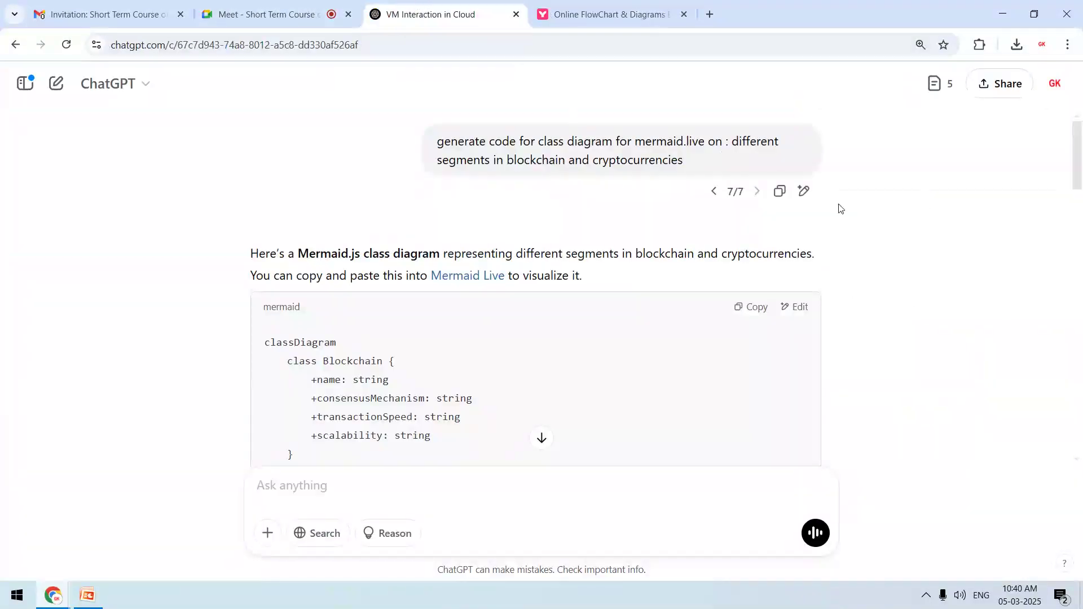
Step: Switch to PowerPoint, look through the slides following the GraphvizOnline example, and return to the browser
key("alt+Tab")
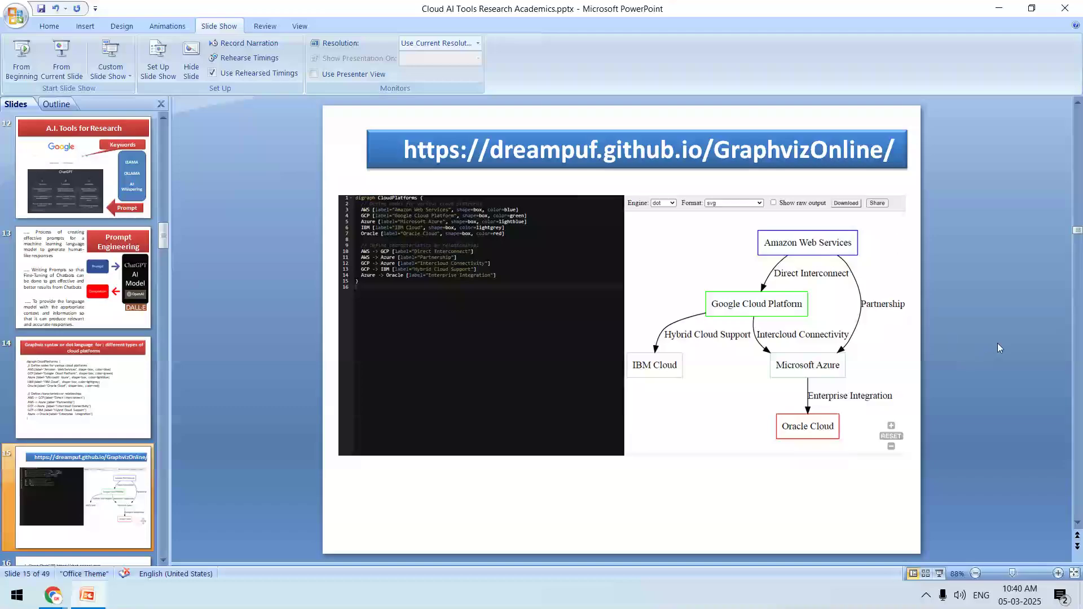
scroll(1002, 347, "down", 1)
scroll(1002, 347, "down", 1)
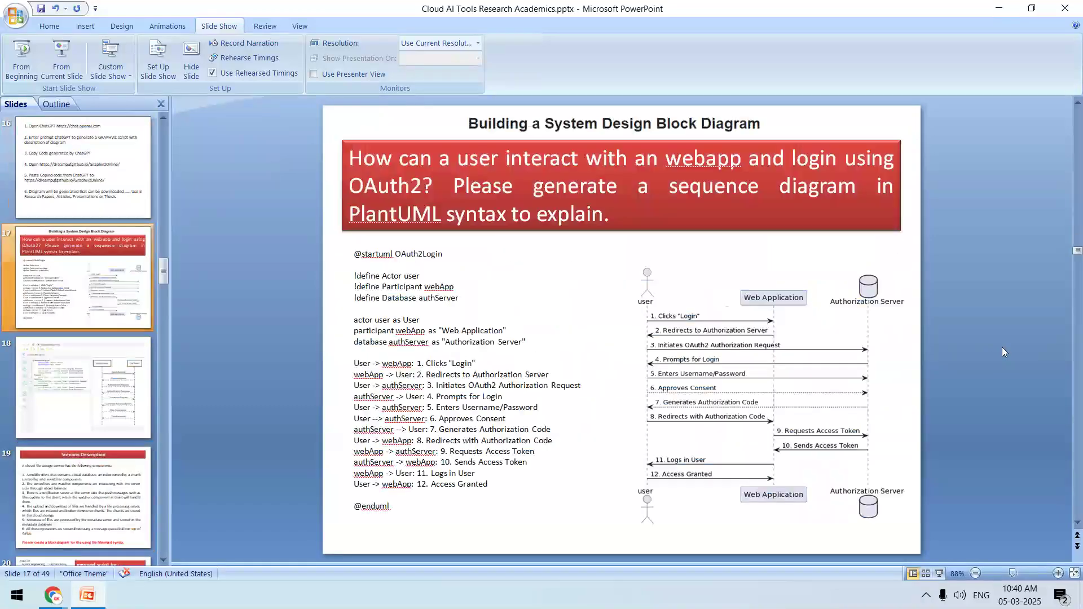
scroll(1002, 346, "up", 1)
key("alt+Tab")
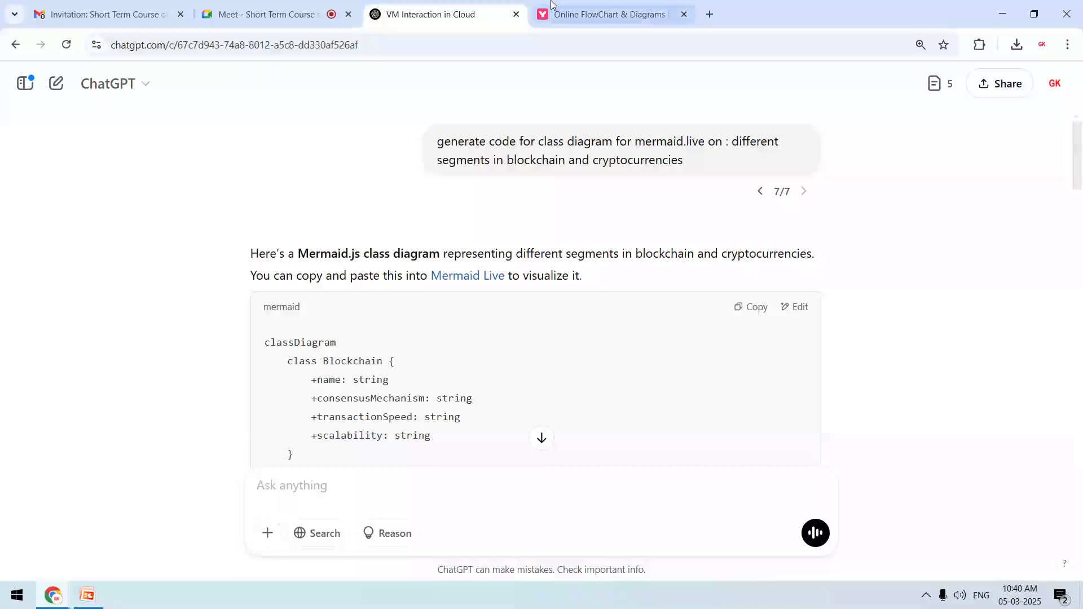
Step: Revisit the rendered class diagram, close the Mermaid Live Editor page, and check the Google Meet call
left_click(313, 3)
left_click(429, 15)
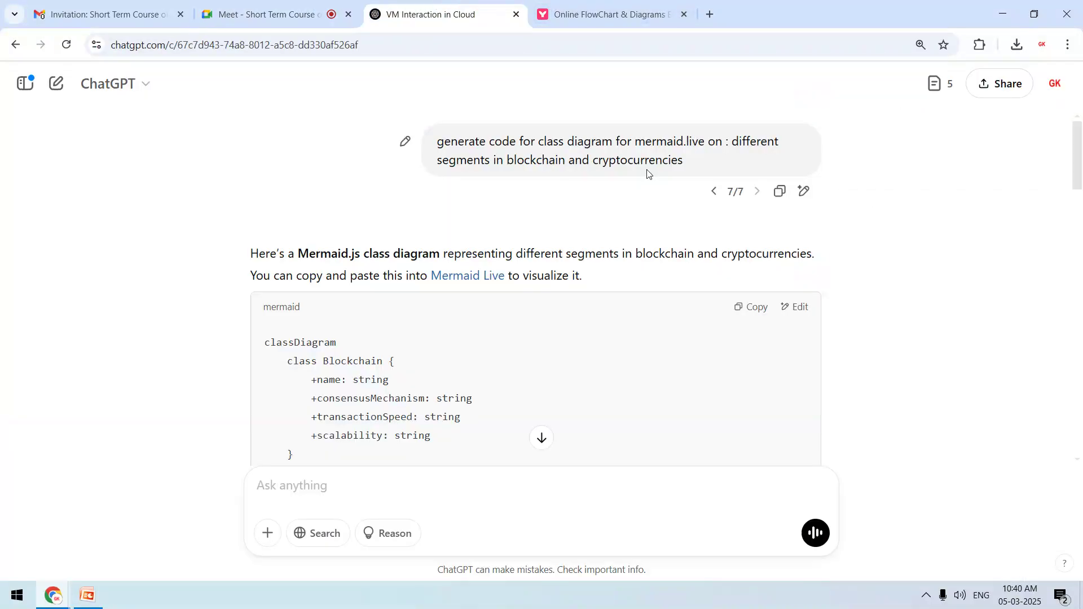
left_click(600, 4)
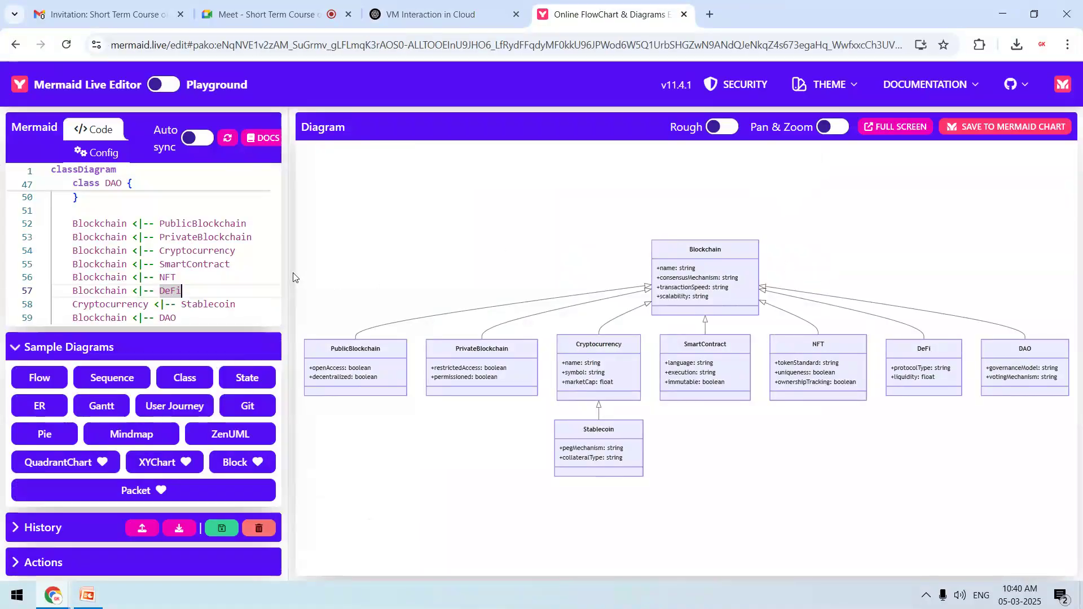
key("ctrl+shift+Tab")
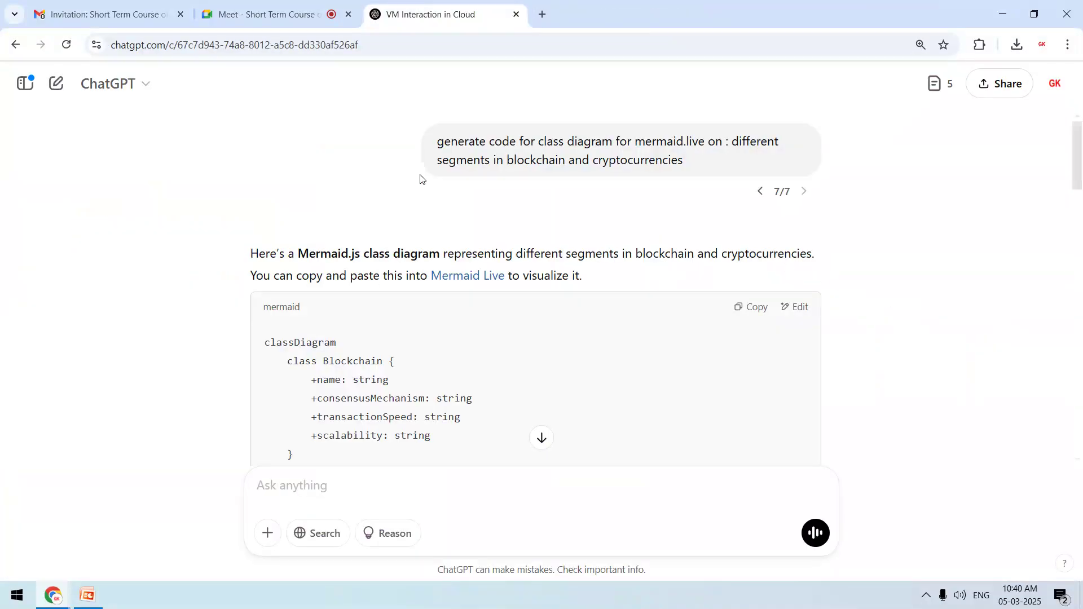
left_click(265, 13)
left_click(489, 5)
left_click(265, 14)
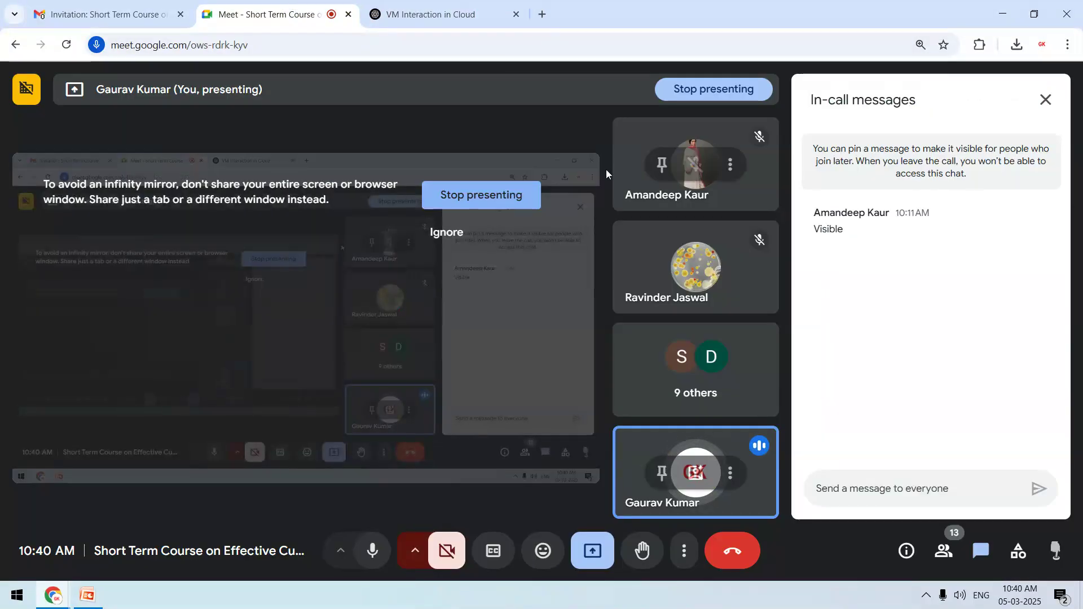
Step: Open chatpdf.com in a new browser tab and check the Google Meet call
left_click(543, 16)
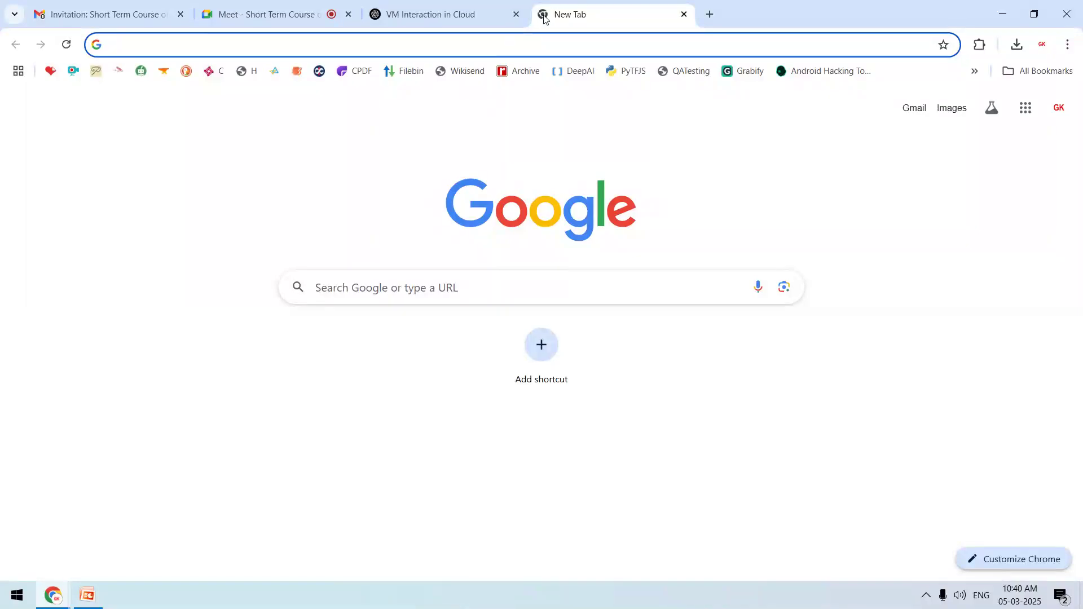
type("chatpdf.com")
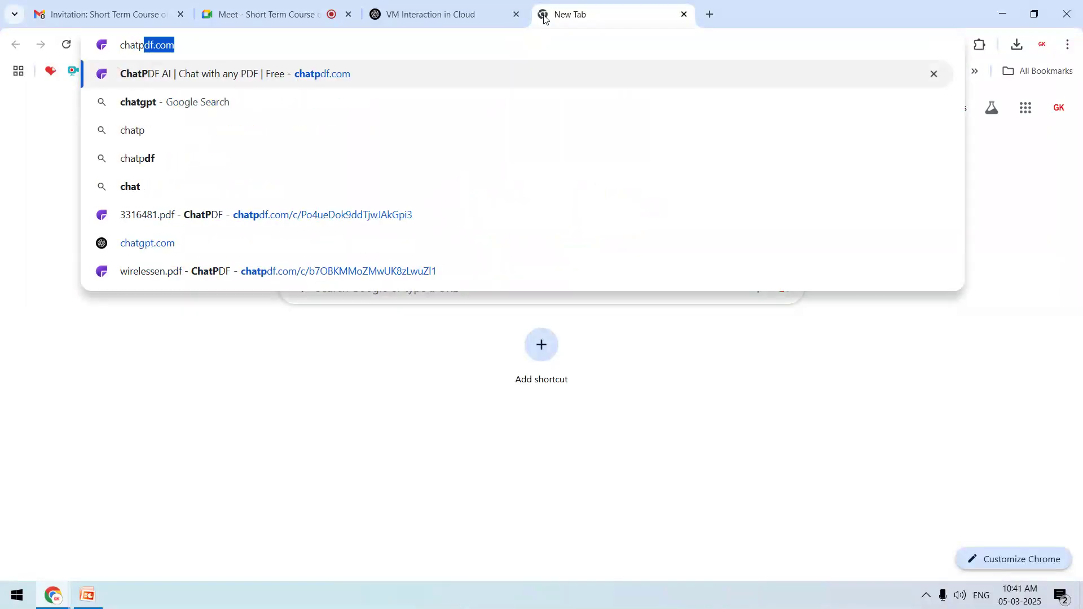
key("Return")
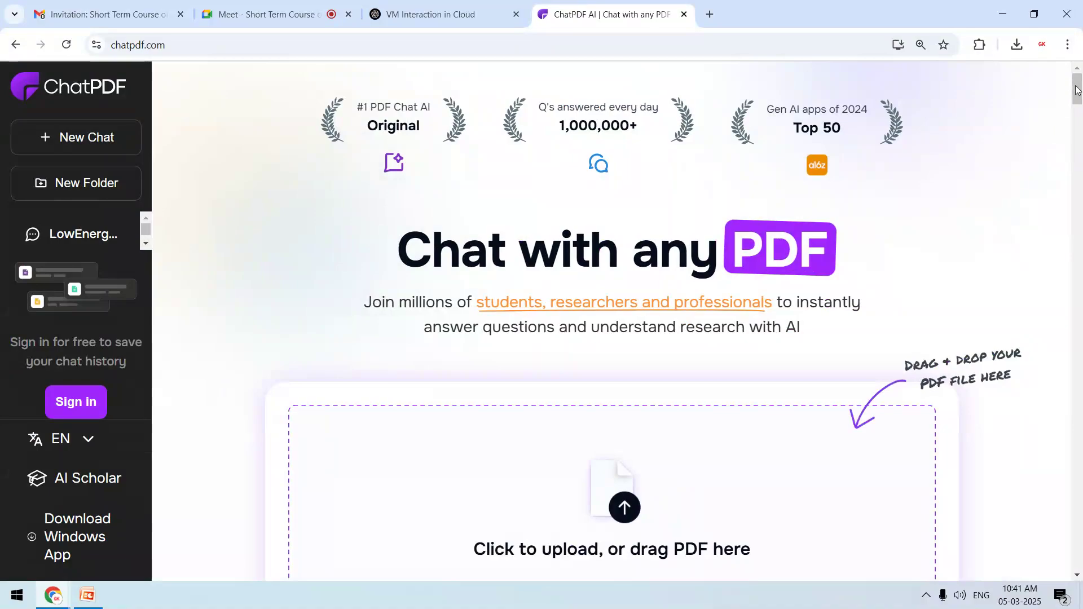
left_click_drag(1079, 83, 1078, 83)
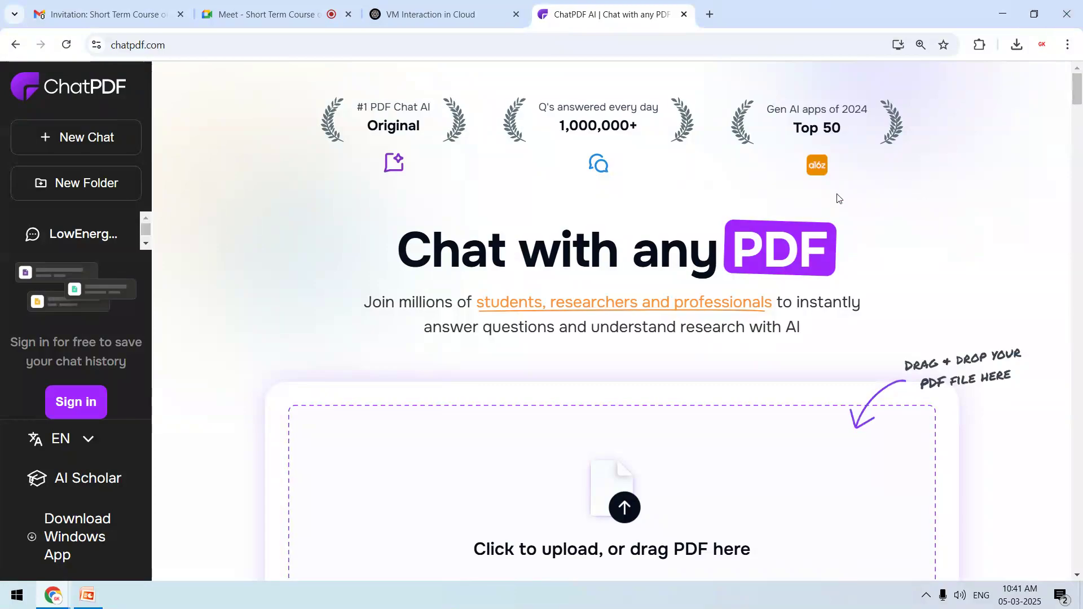
left_click(310, 4)
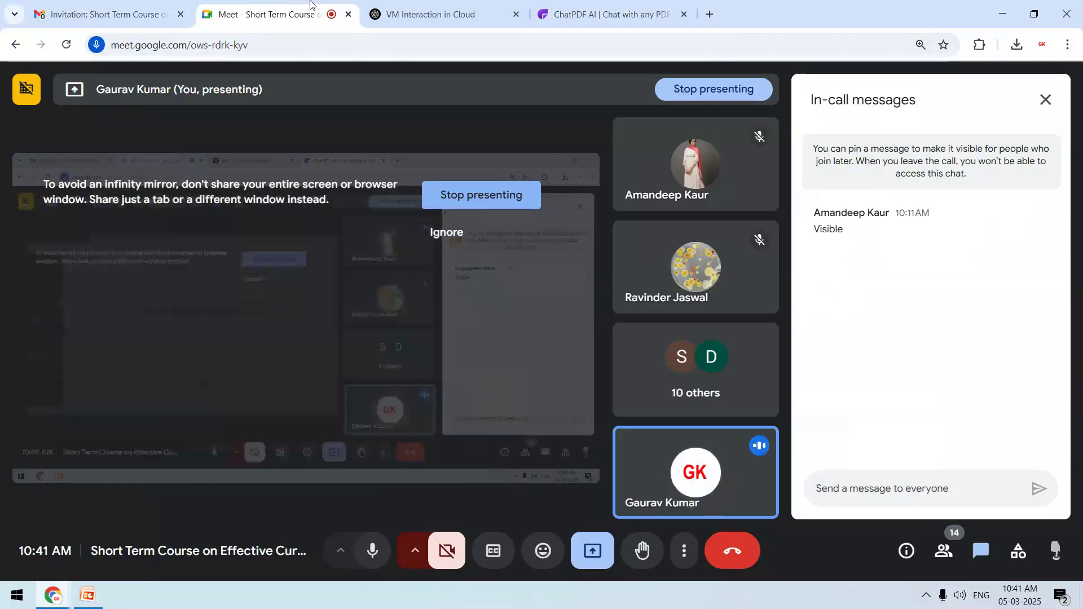
left_click(587, 11)
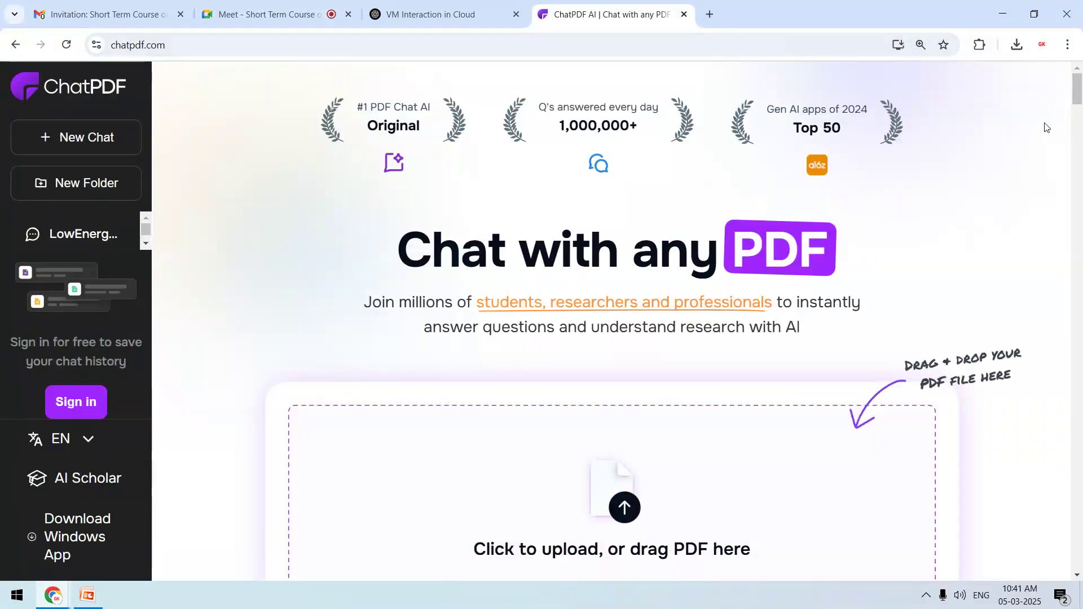
Step: Open scholar.google.com in a new tab, search for "wireless communication energy", and look through the results
left_click(710, 14)
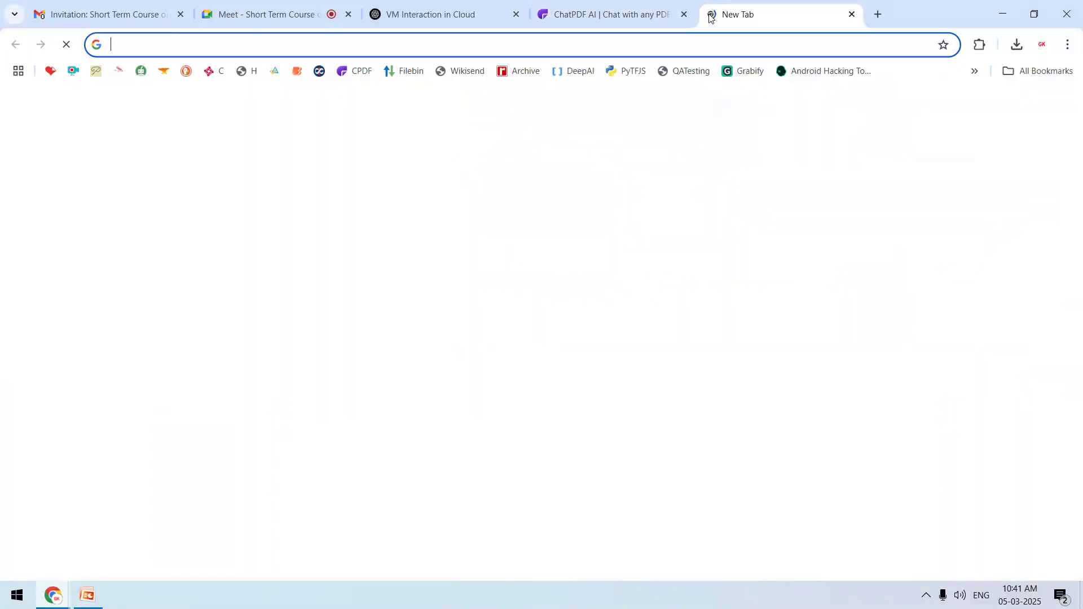
type("scholar.google.com")
key("Return")
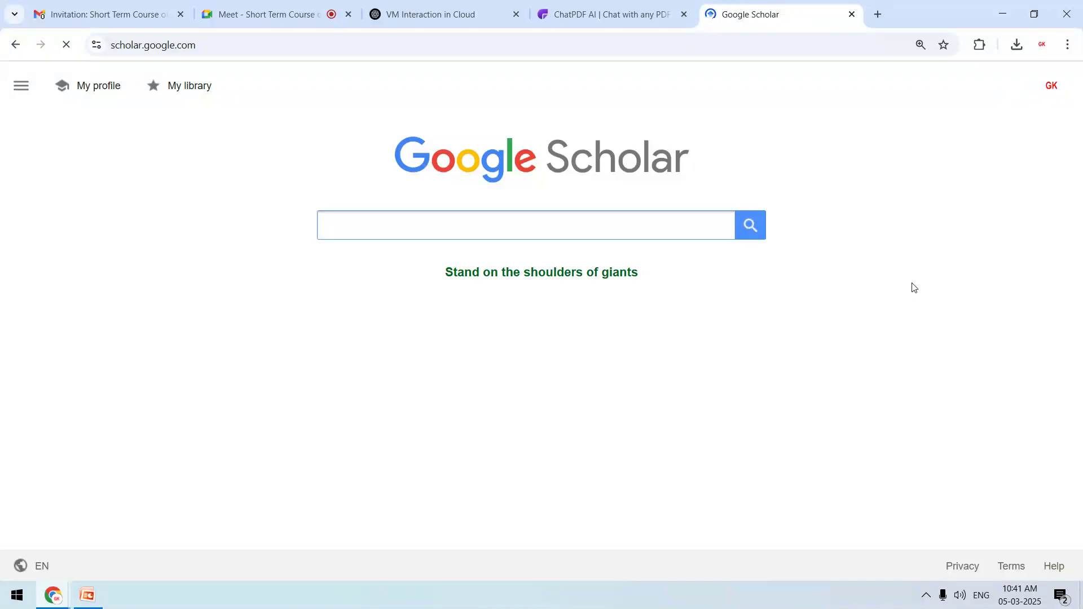
key("Down")
type("energy")
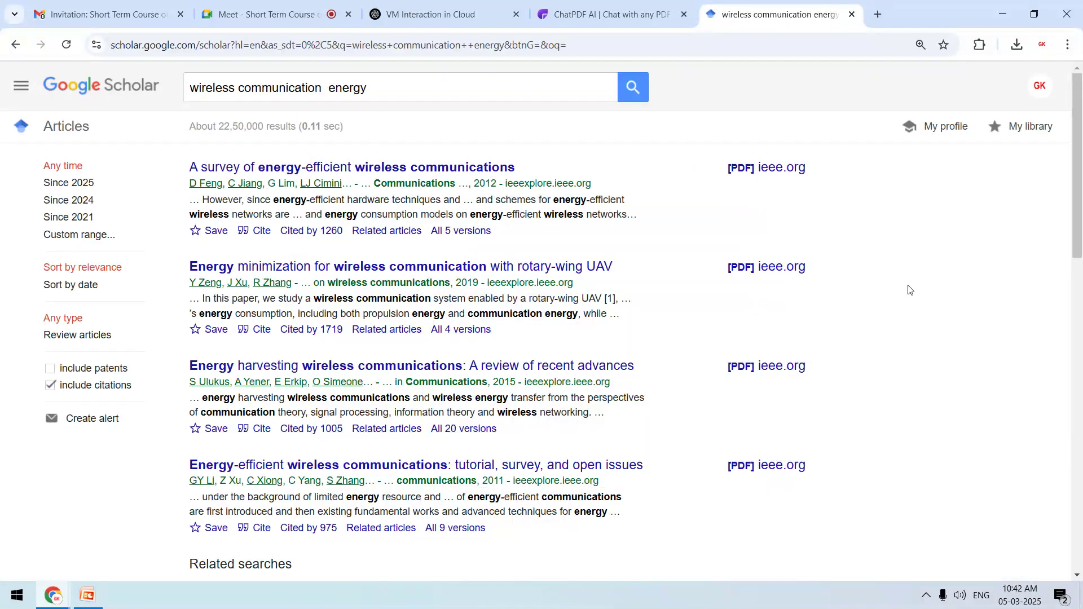
left_click_drag(1078, 208, 1080, 375)
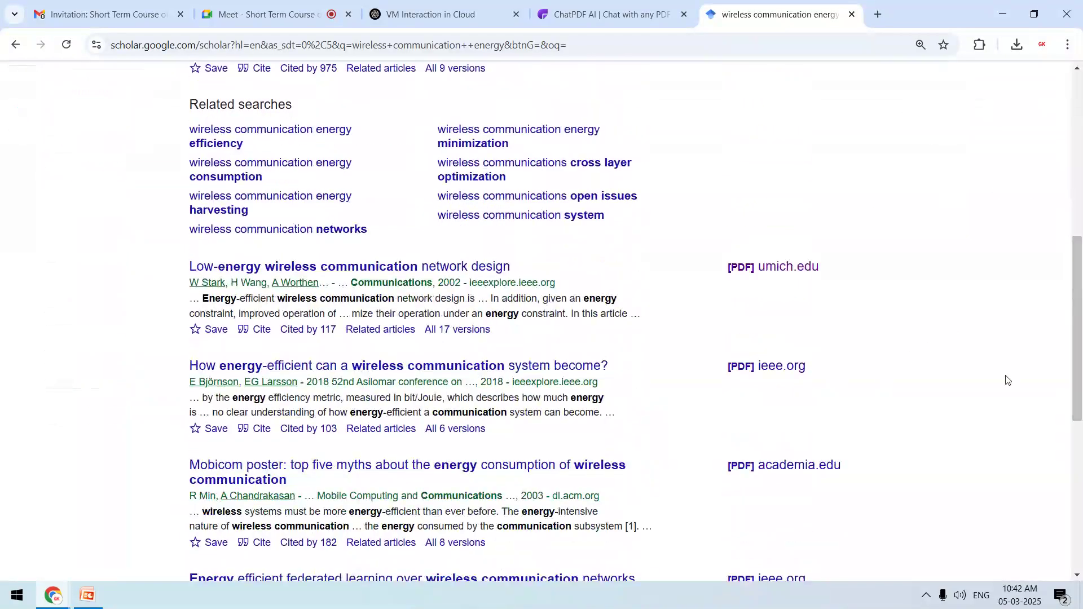
Step: Open the umich.edu PDF of "Low-energy wireless communication network design", save it to the Desktop as LowEnergyWirelessNetworks-2002.pdf, and close its page
left_click(787, 275)
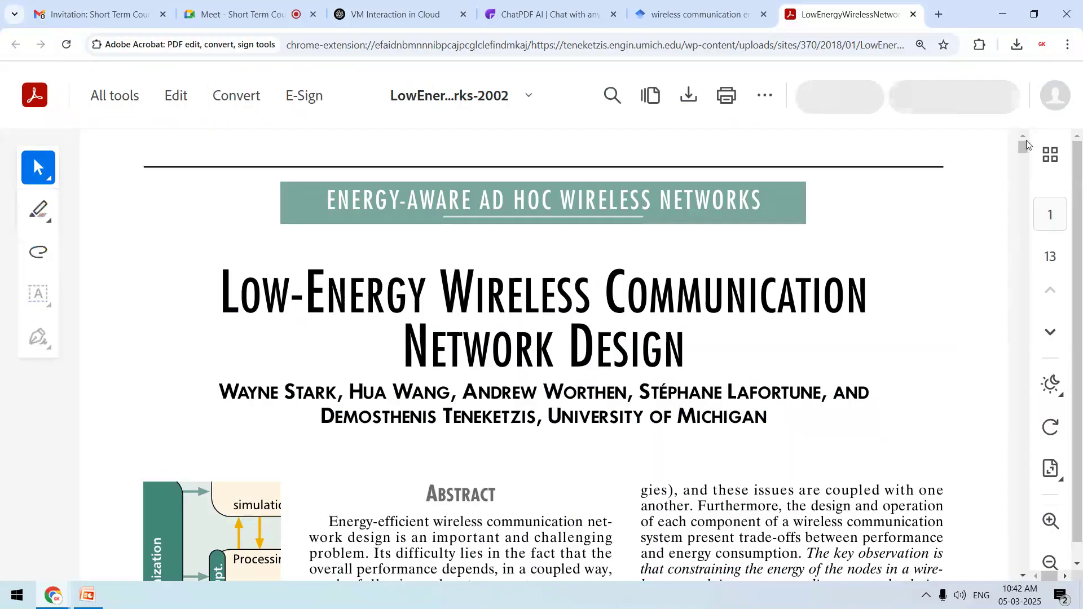
left_click_drag(1022, 147, 1016, 119)
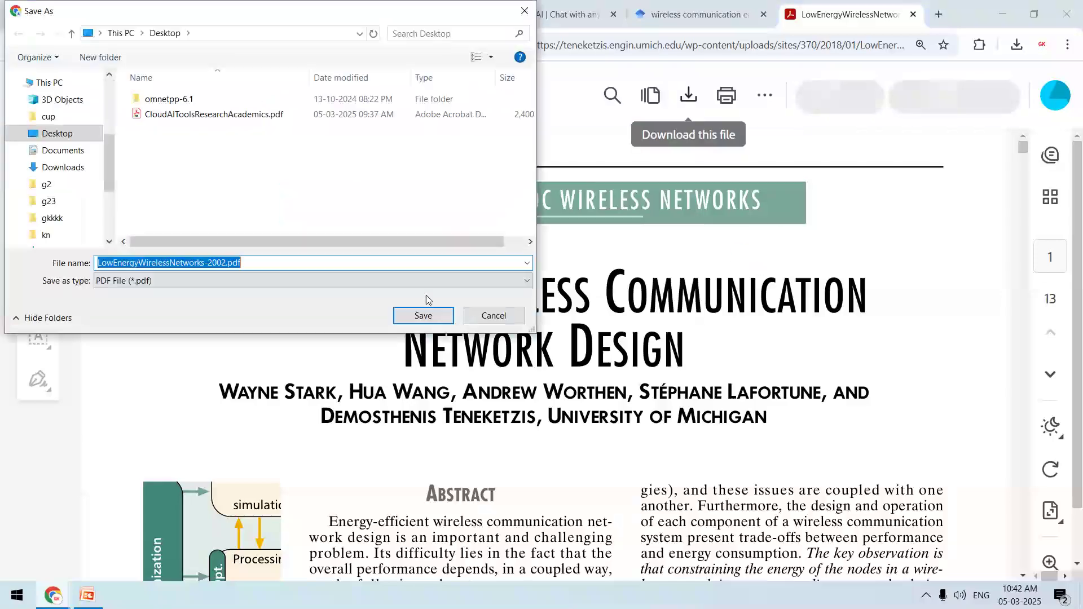
left_click(424, 316)
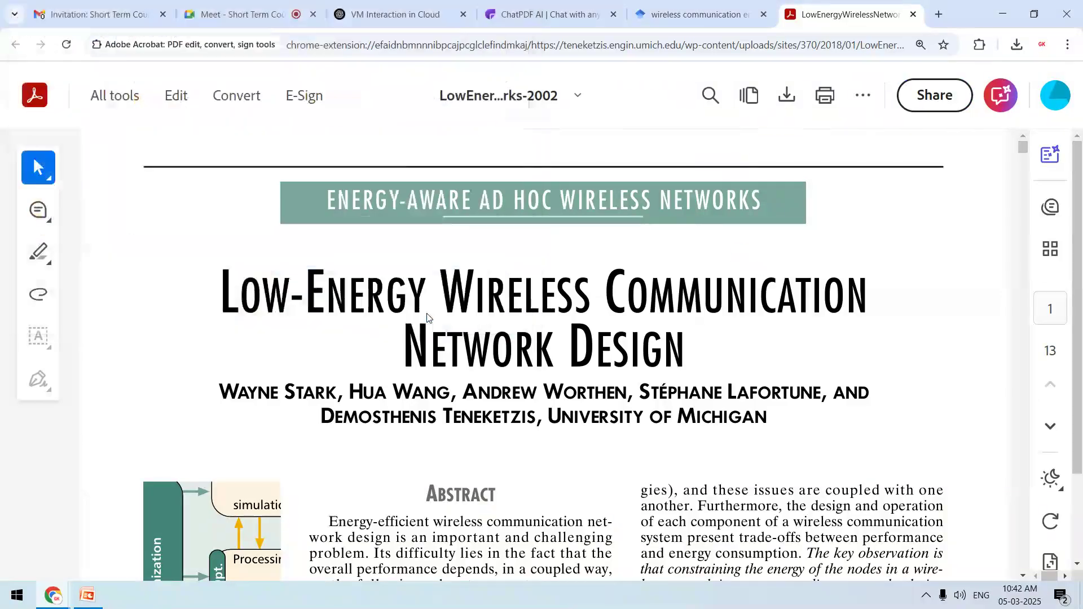
left_click(913, 14)
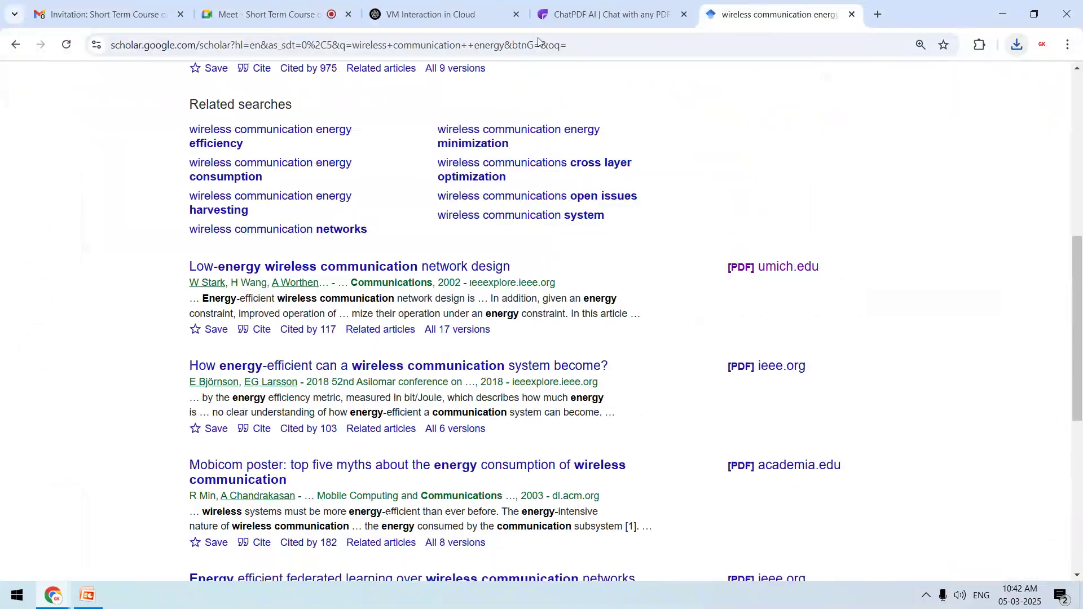
Step: Return to the ChatPDF page, show the desktop, and open LowEnergyWirelessNetworks-2002.pdf in Adobe Acrobat Reader
left_click(598, 14)
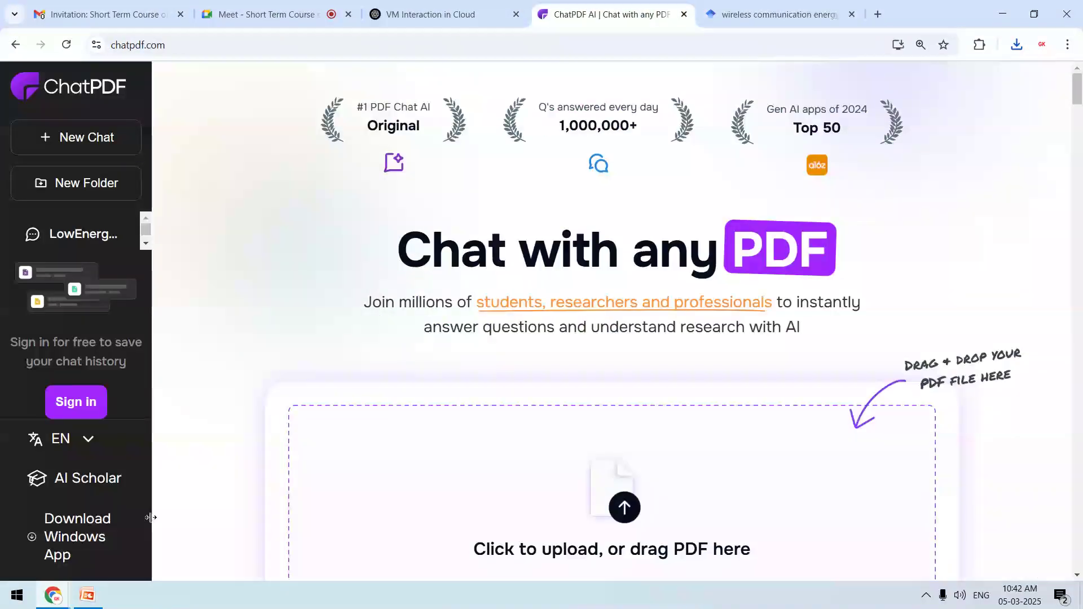
key("super+d")
left_click(21, 441)
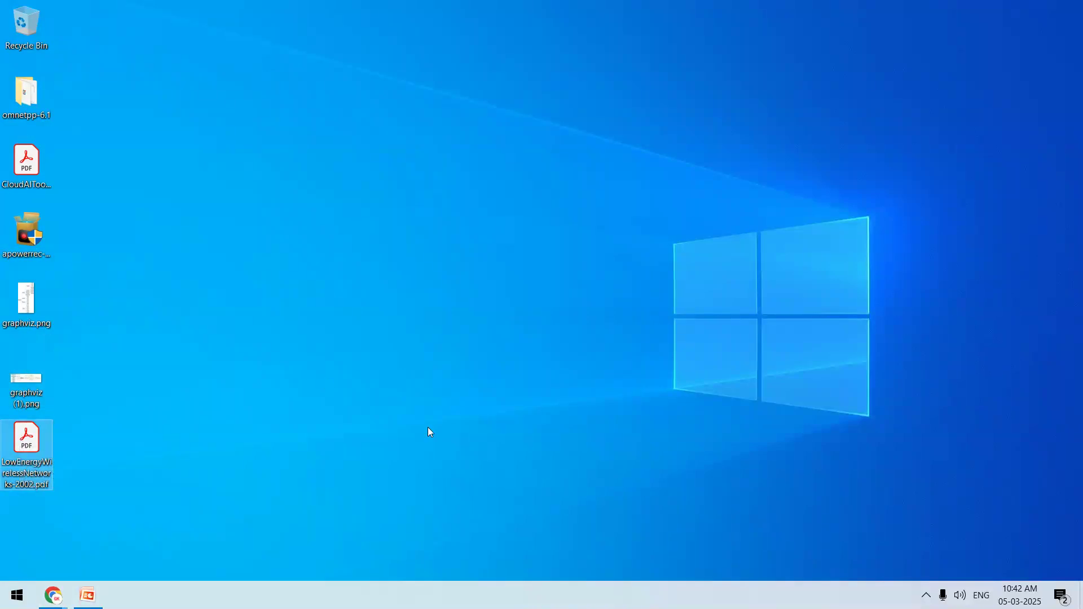
key("Return")
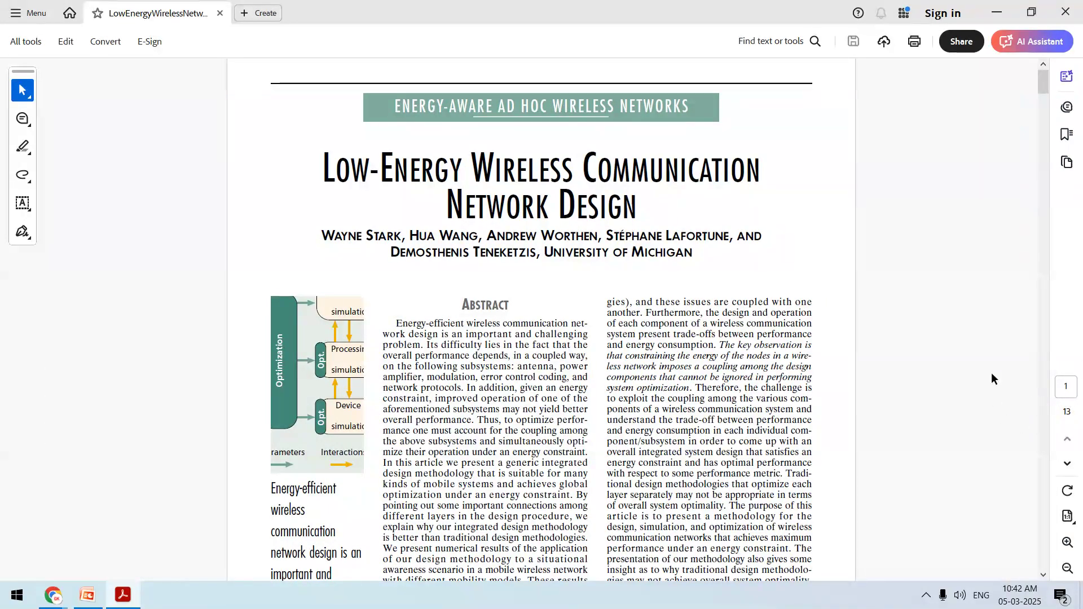
key("Print")
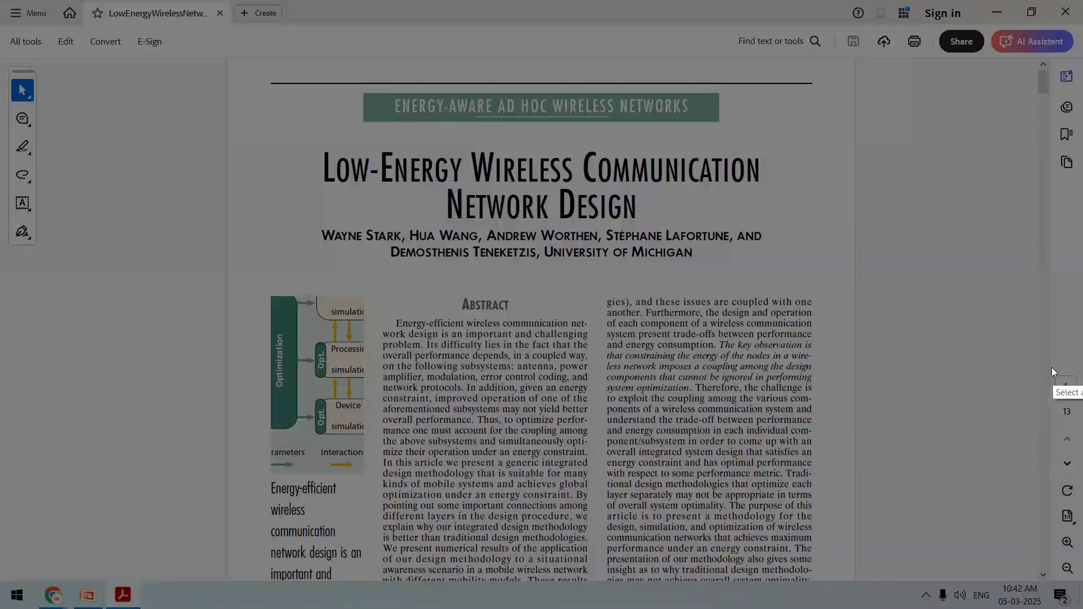
mouse_move(1052, 368)
left_mouse_down()
mouse_move(1082, 418)
mouse_move(1055, 396)
left_mouse_up()
left_click(1073, 421)
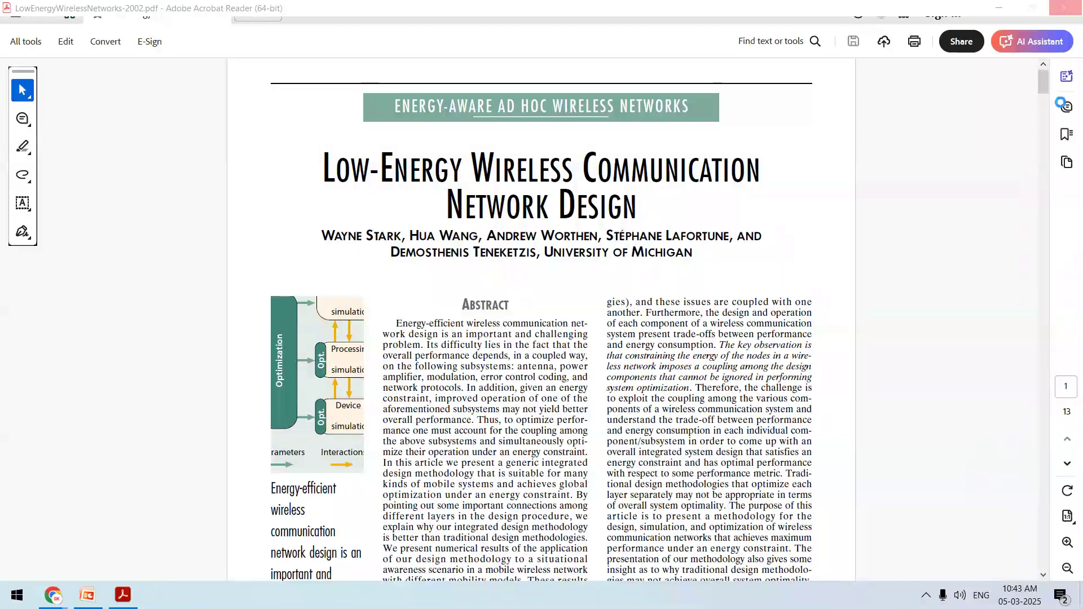
Step: Look through the paper's first four pages, including its abstract, introduction and figures, and return to the title
left_click_drag(1044, 85, 1037, 117)
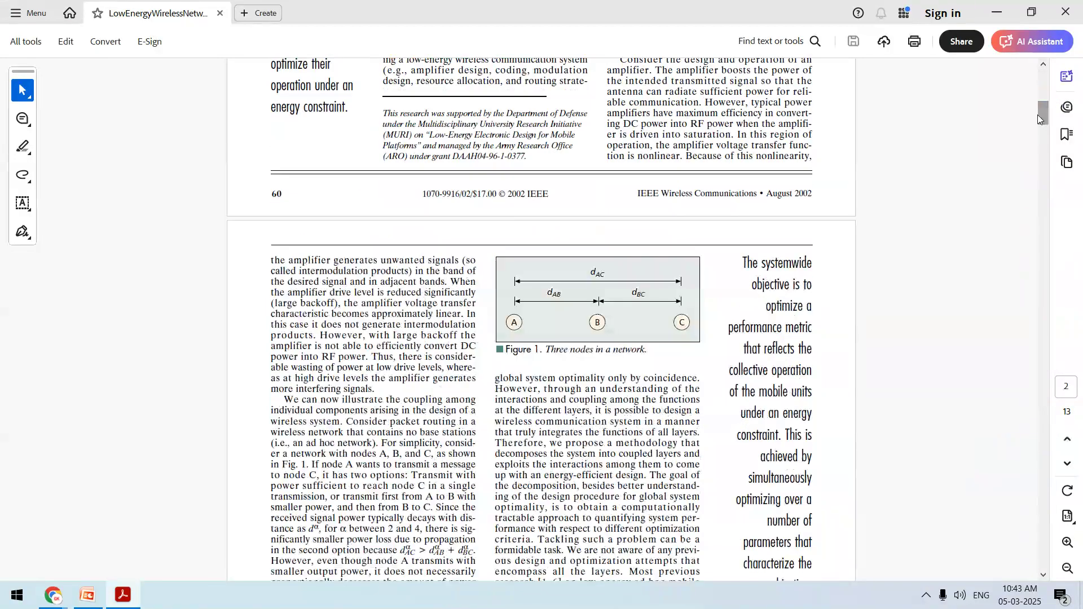
left_click(1038, 144)
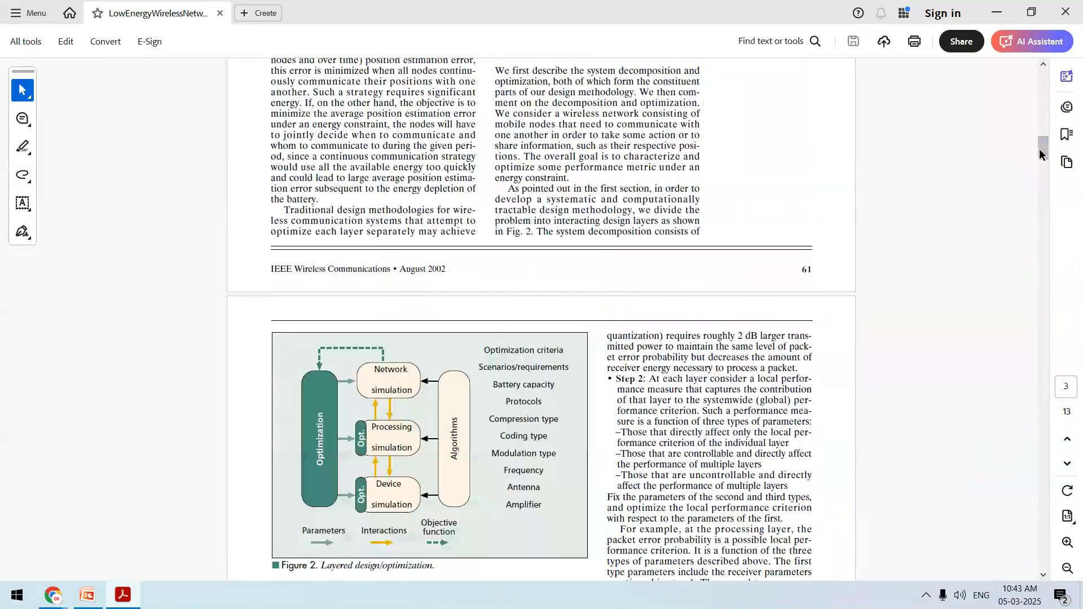
left_click_drag(1038, 148, 1028, 82)
scroll(1015, 72, "up", 1)
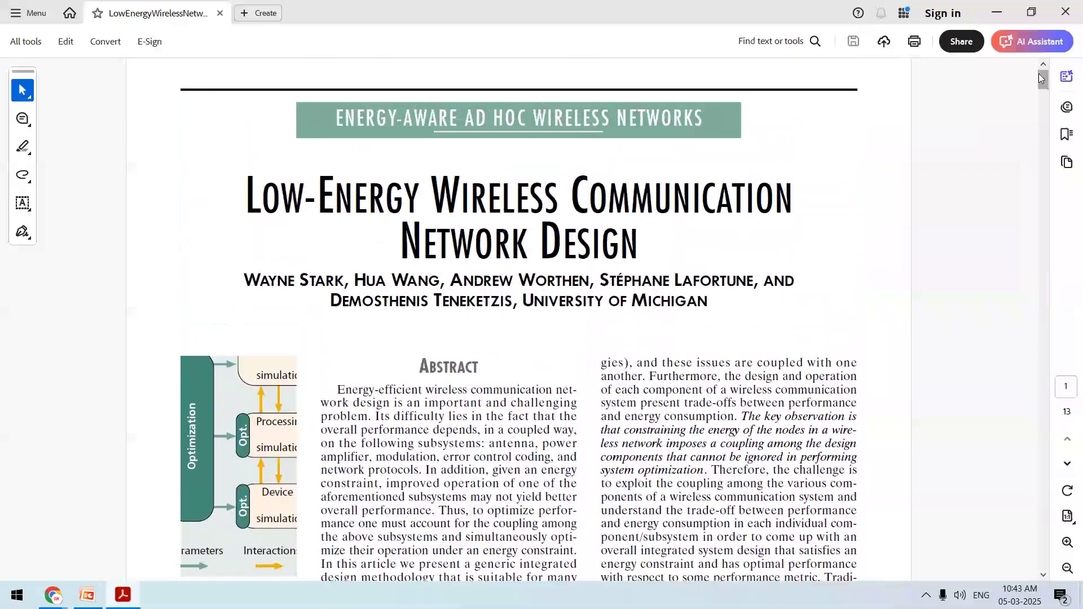
left_click_drag(1045, 76, 1041, 202)
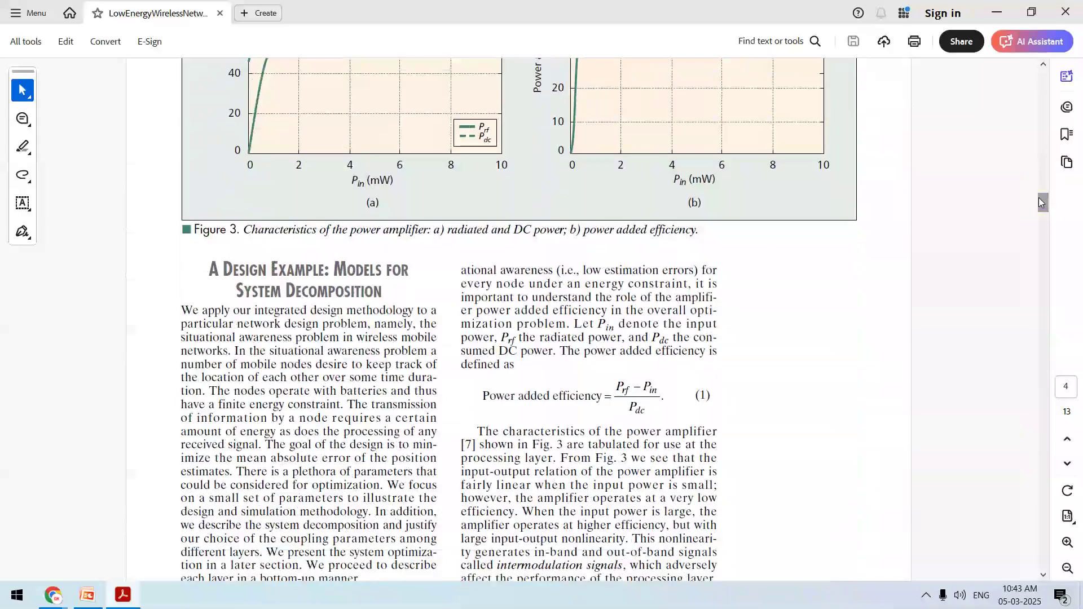
left_click_drag(1042, 208, 996, 52)
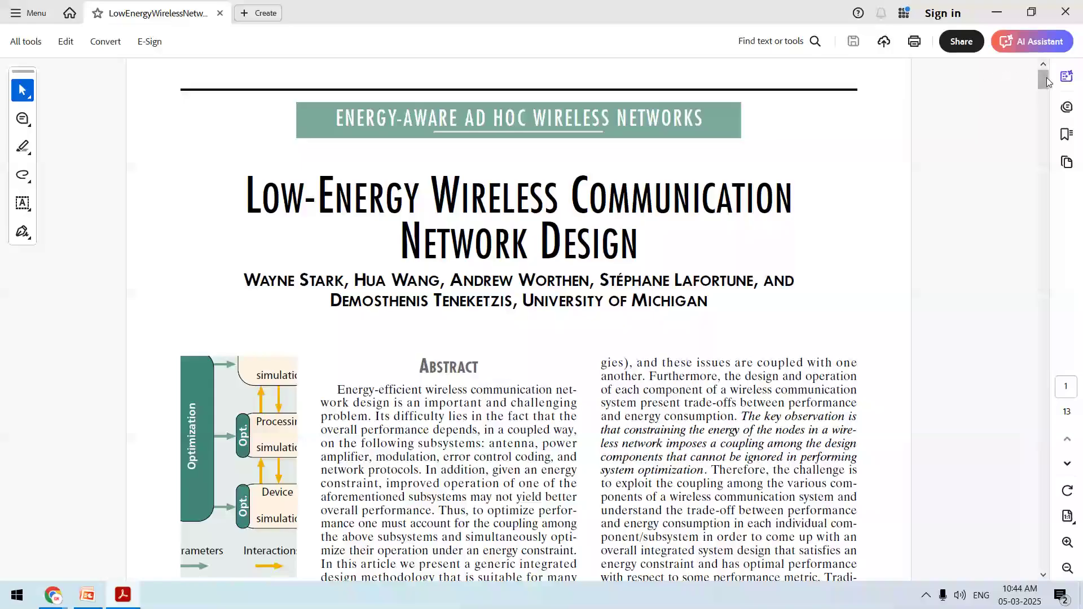
left_click_drag(1042, 82, 986, 75)
right_click(1043, 452)
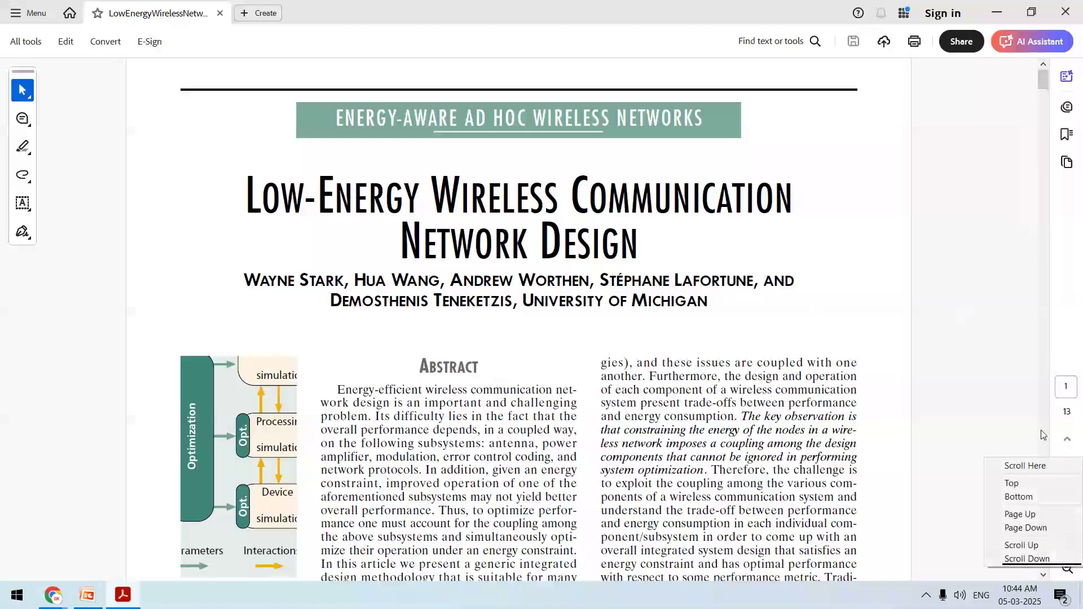
left_click(1018, 389)
scroll(1038, 414, "down", 15)
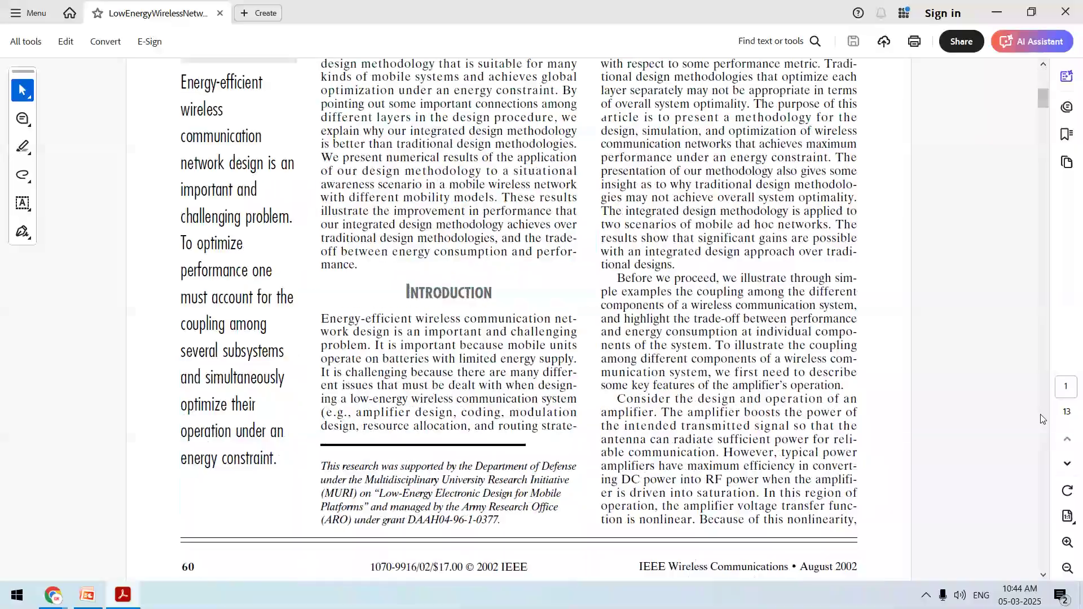
left_click_drag(1043, 119, 1030, 61)
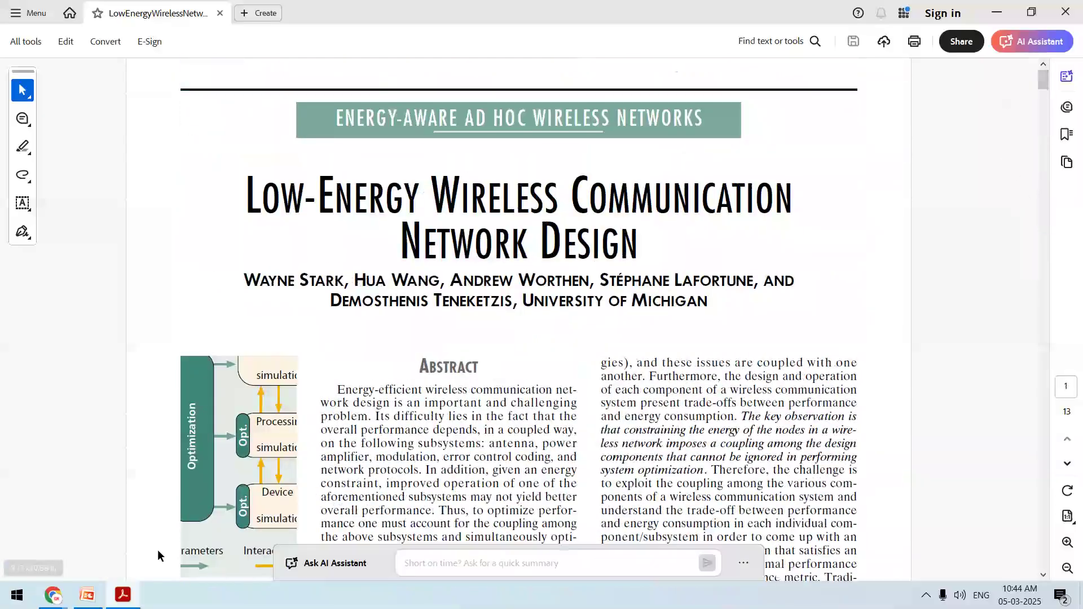
Step: Switch to Chrome, close the Google Scholar results page, and return to the paper in Acrobat Reader
mouse_move(53, 595)
left_click(53, 561)
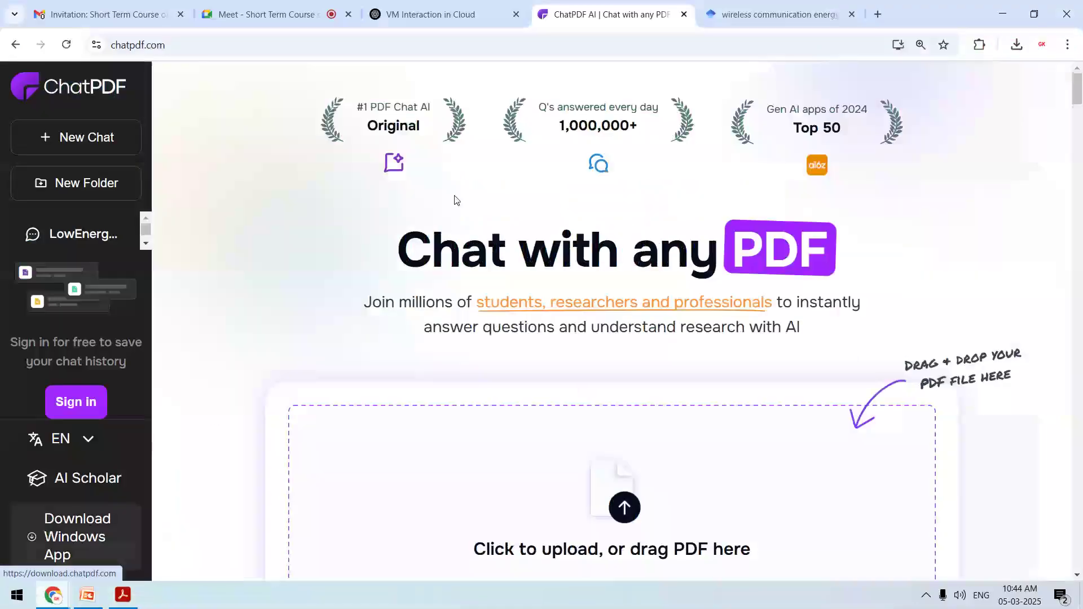
left_click(754, 6)
key("ctrl+w")
key("alt+Tab")
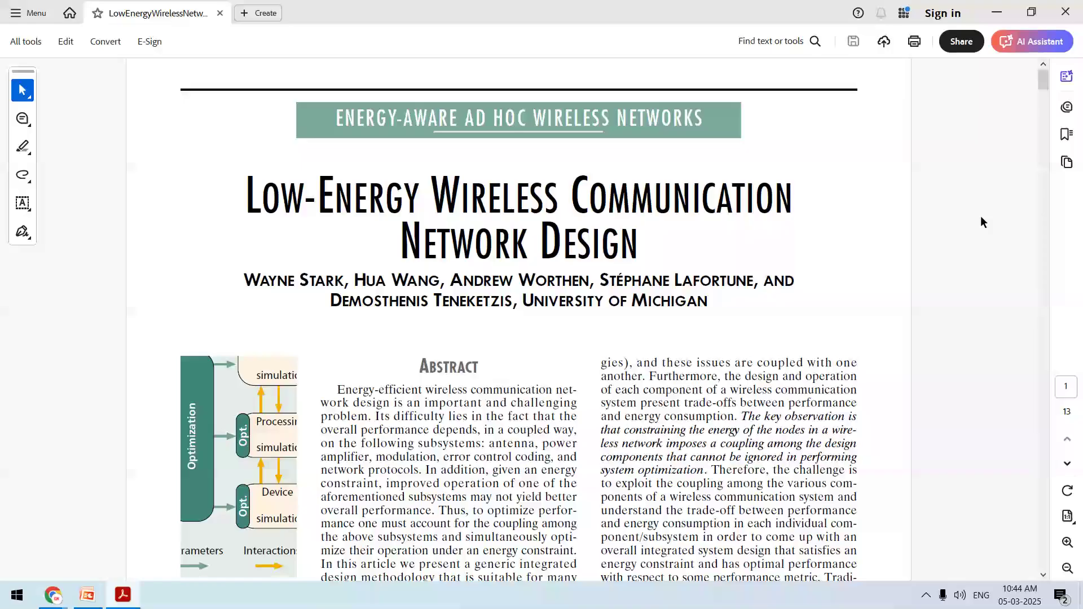
Step: Search the paper for "problem statement" and "research gap", close the search, and skim ahead to the Performance Results section
mouse_move(1047, 77)
left_mouse_down()
mouse_move(1058, 236)
mouse_move(1045, 327)
mouse_move(1022, 127)
mouse_move(1031, 79)
mouse_move(1023, 202)
mouse_move(1035, 79)
mouse_move(1044, 90)
left_mouse_up()
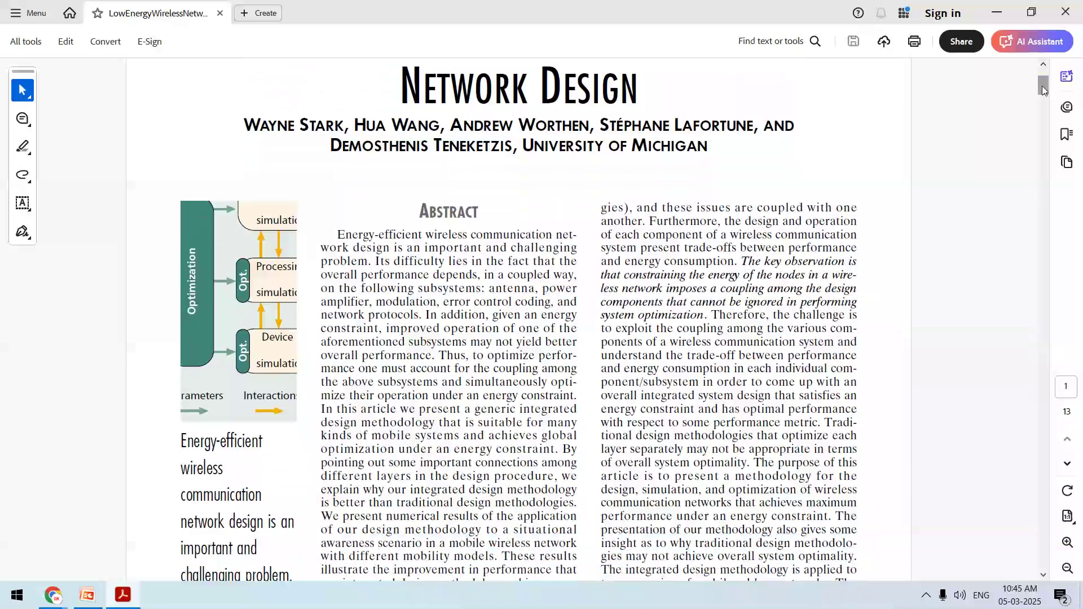
scroll(1042, 87, "up", 3)
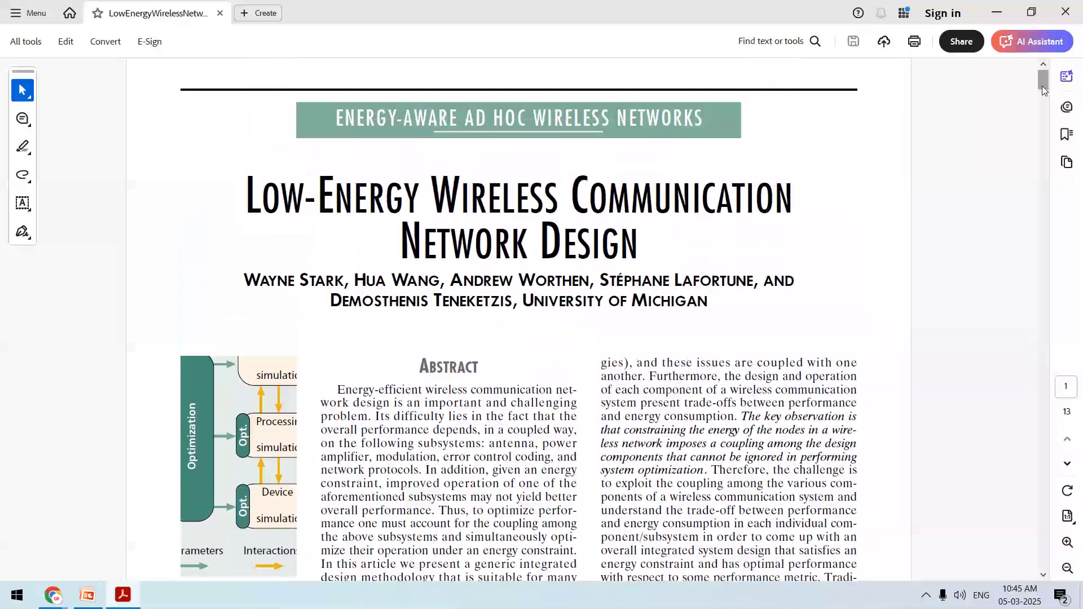
key("ctrl+f")
type("proble")
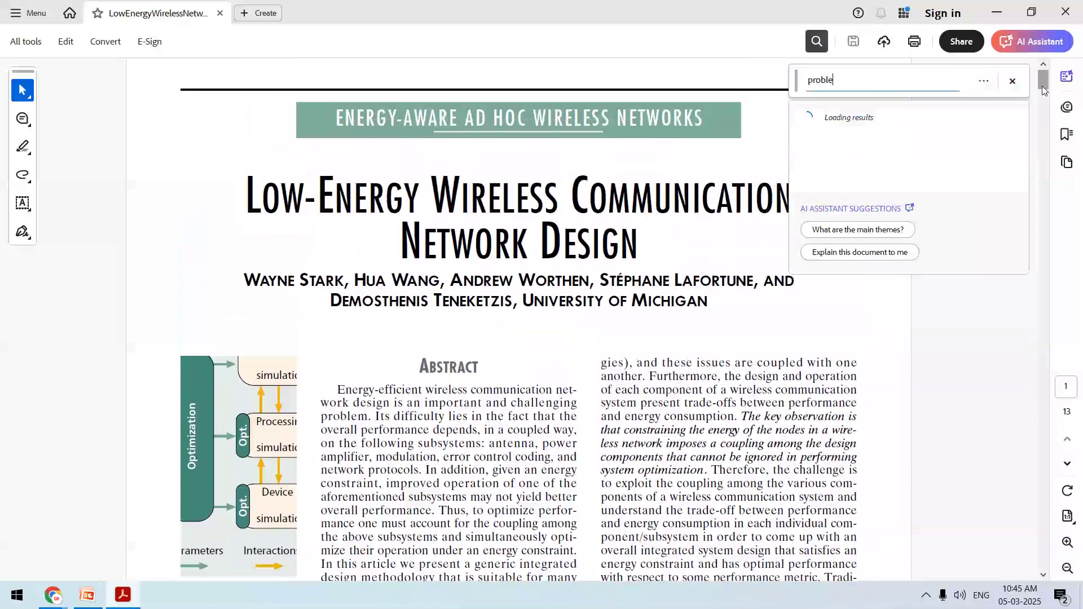
type("m")
type("statement")
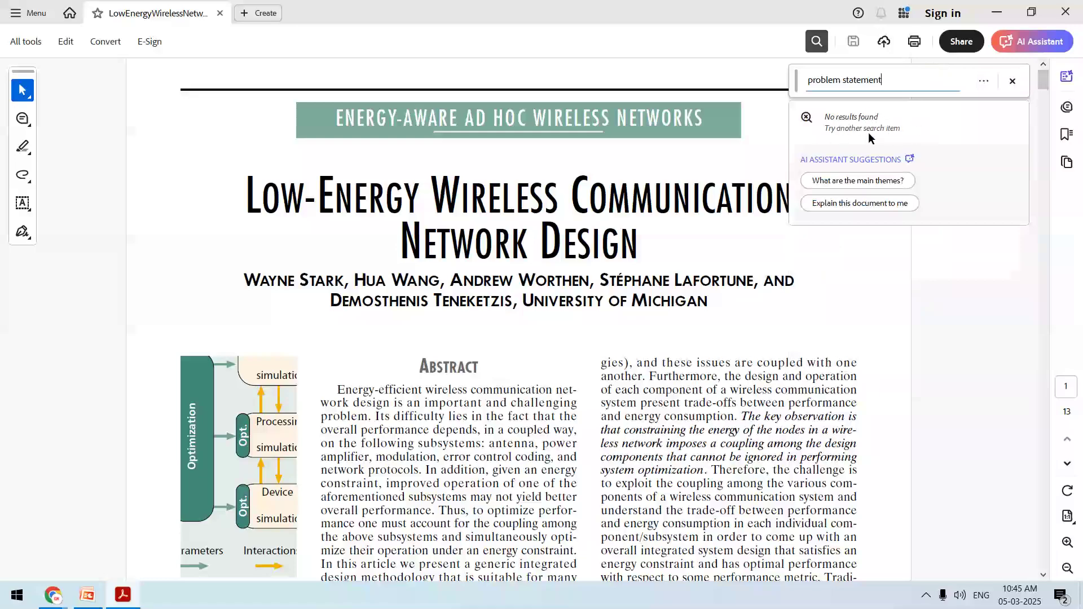
key("ctrl+a")
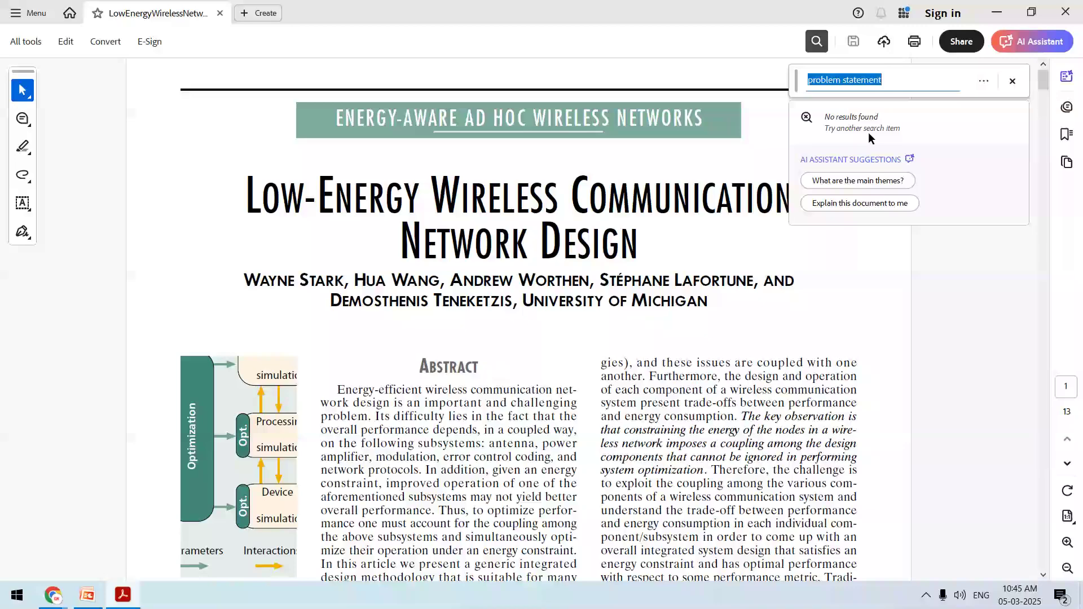
type("research gap")
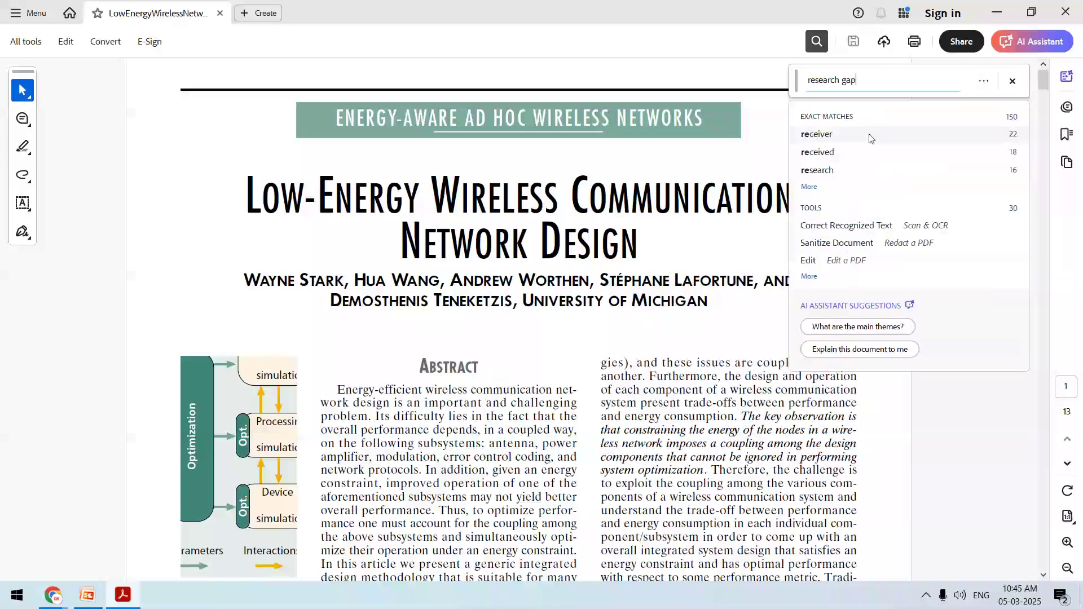
left_click(1012, 82)
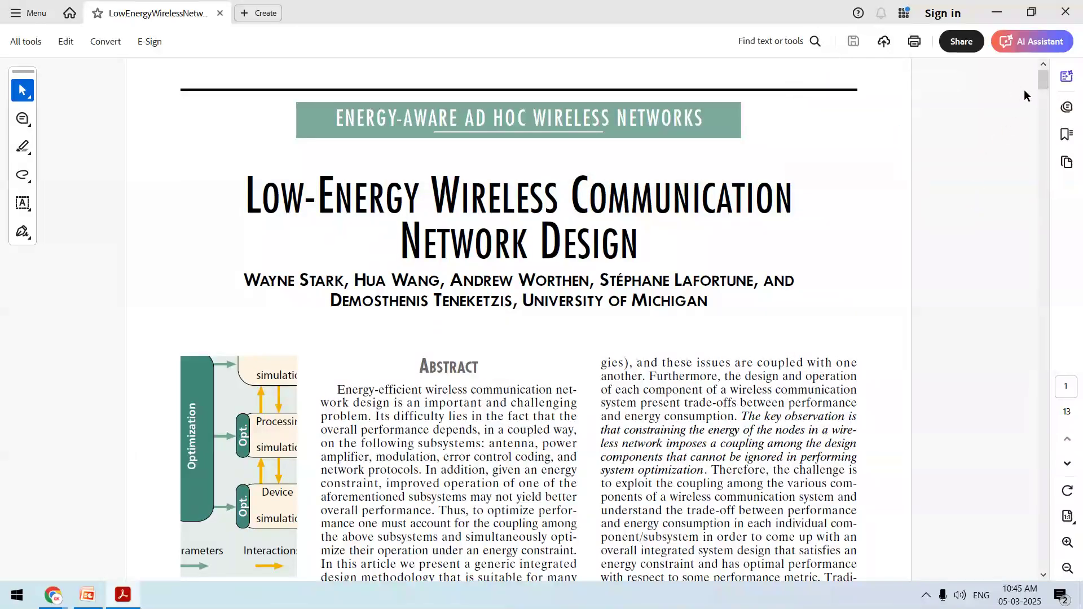
left_click_drag(1040, 86, 1044, 459)
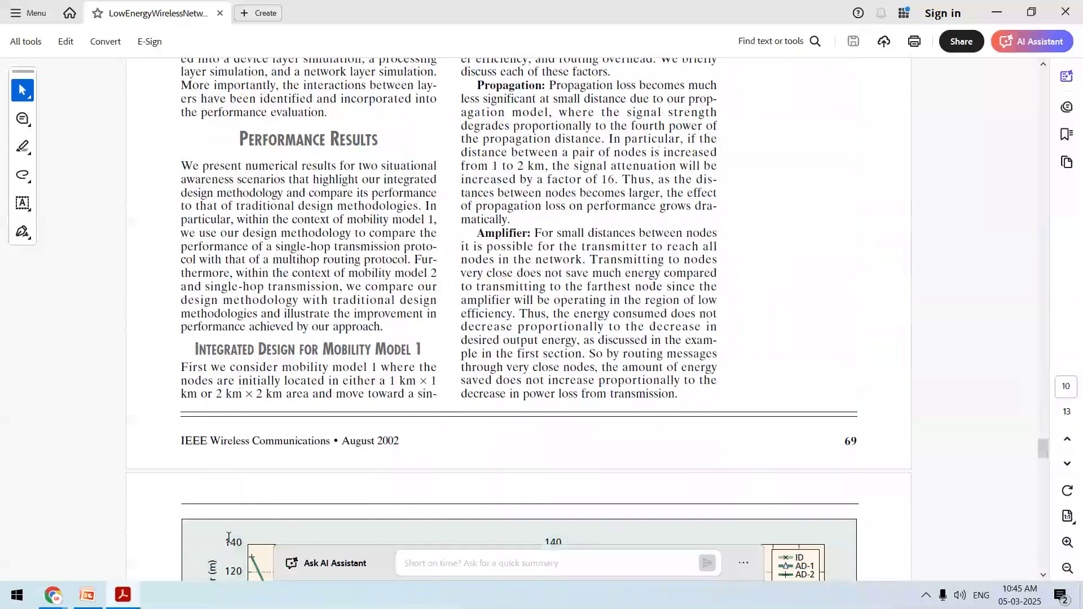
Step: Switch to Chrome, upload LowEnergyWirelessNetworks-2002.pdf to ChatPDF, and look through the generated summary and suggested questions
mouse_move(53, 595)
left_click(71, 550)
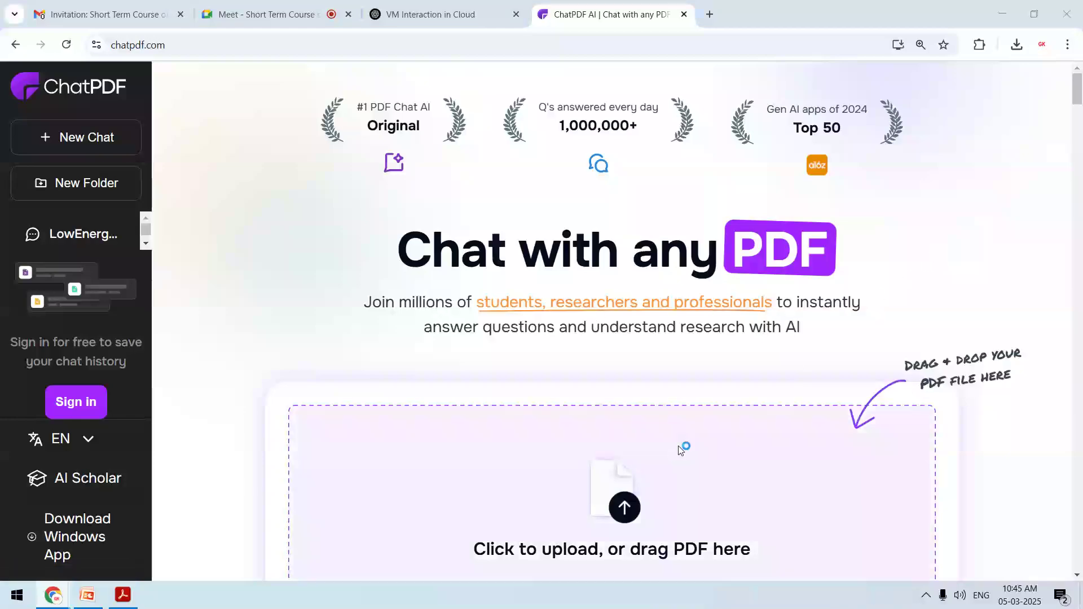
left_click(678, 446)
double_click(209, 129)
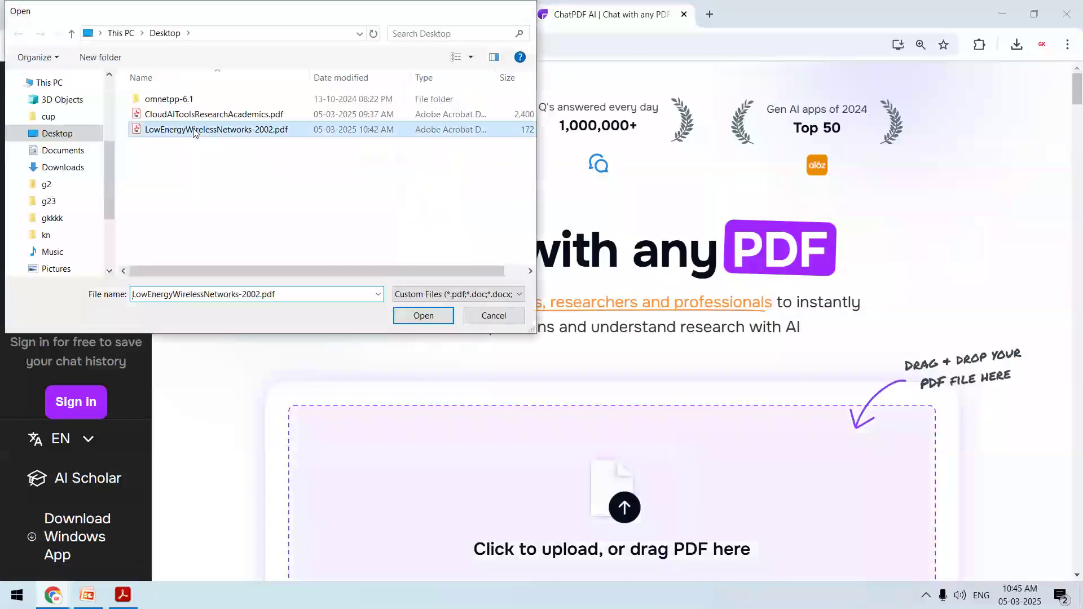
key("ctrl+minus")
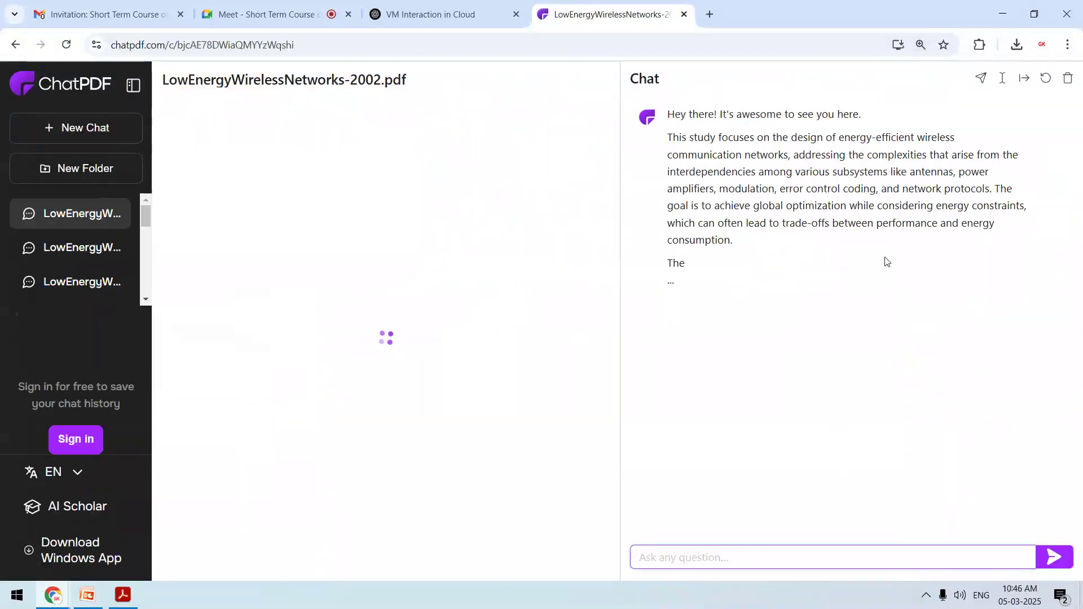
key("ctrl+plus")
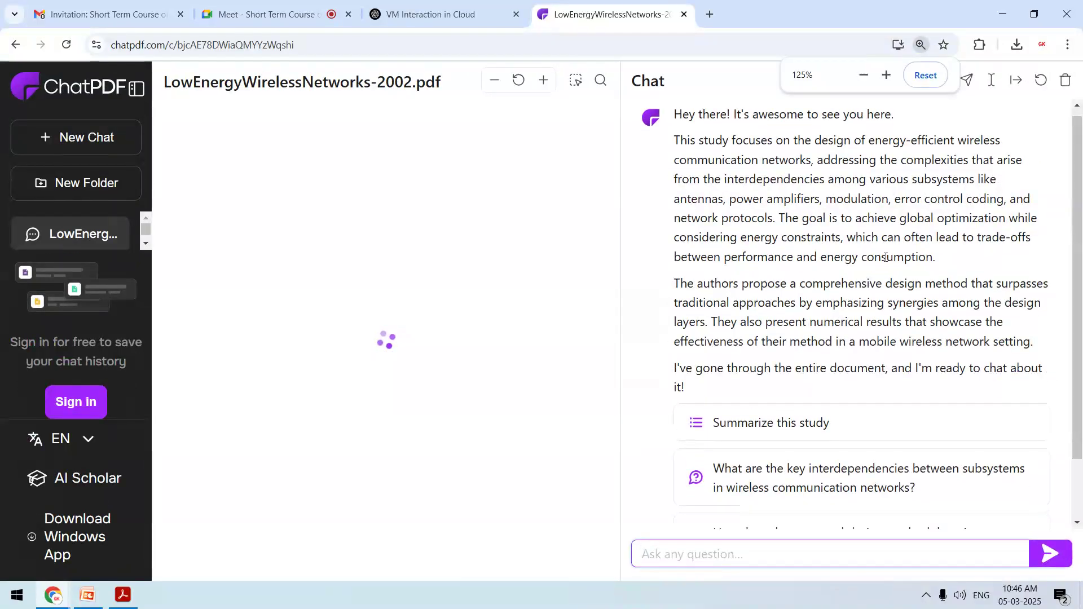
left_click_drag(1077, 259, 1078, 445)
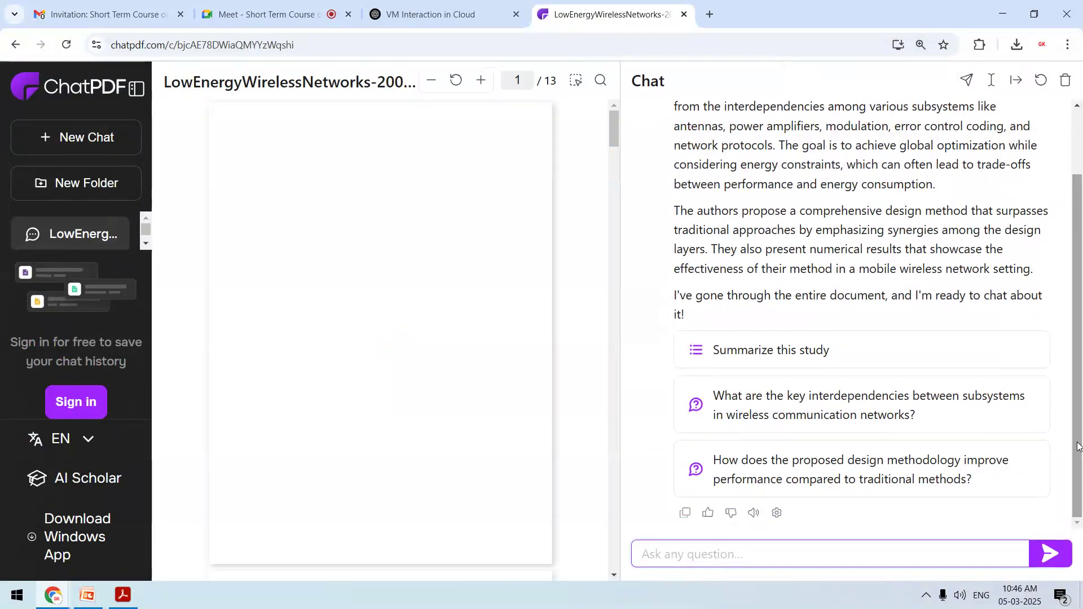
Step: Ask ChatPDF "what is problem statement in this paper" and read through the answer
type("what if")
key("BackSpace")
type("s problem")
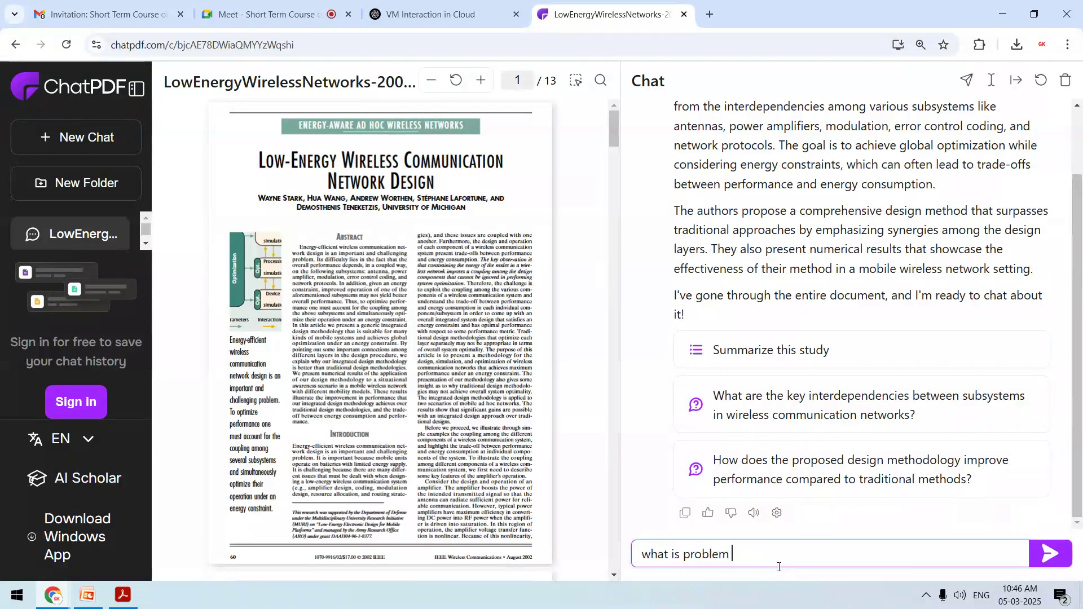
type(" statement in this paper")
key("Return")
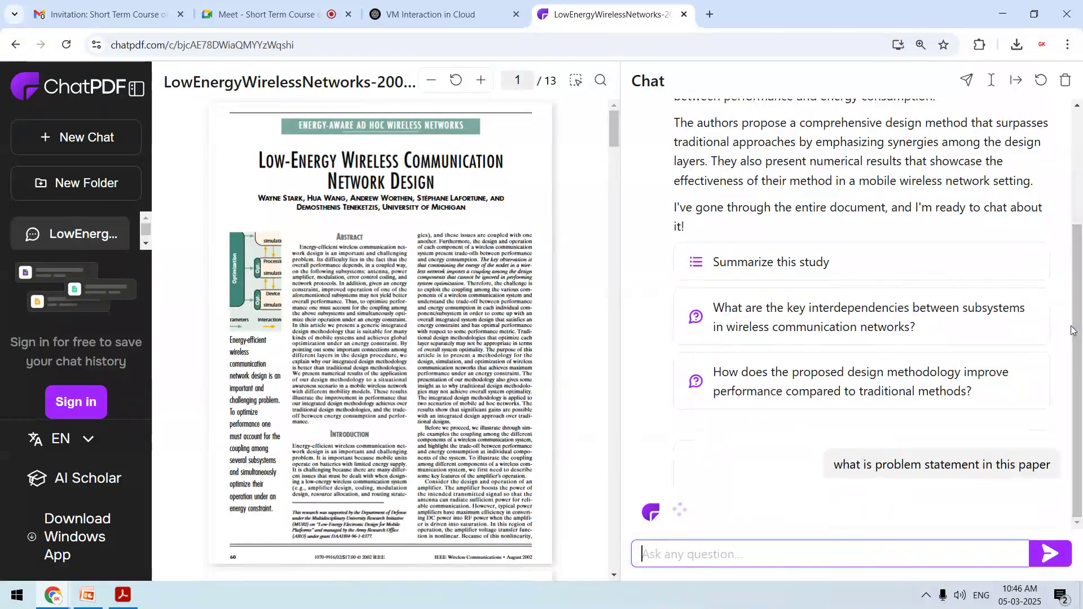
left_click_drag(1078, 313, 1075, 405)
left_click(1062, 379)
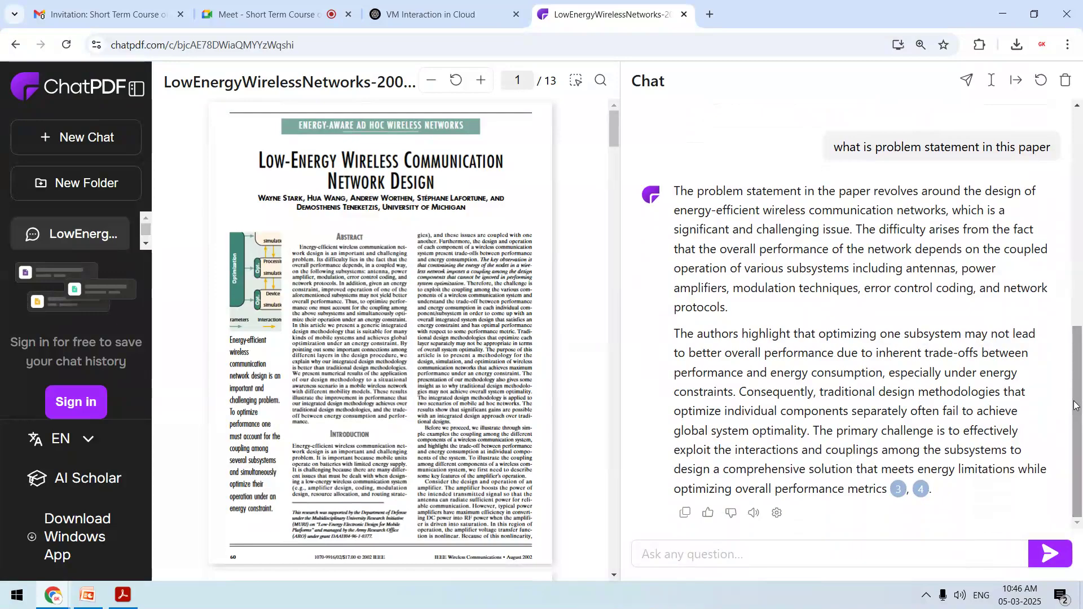
Step: Ask ChatPDF "2 research gaps in this paper" and read through the answer
left_click(906, 547)
type("res")
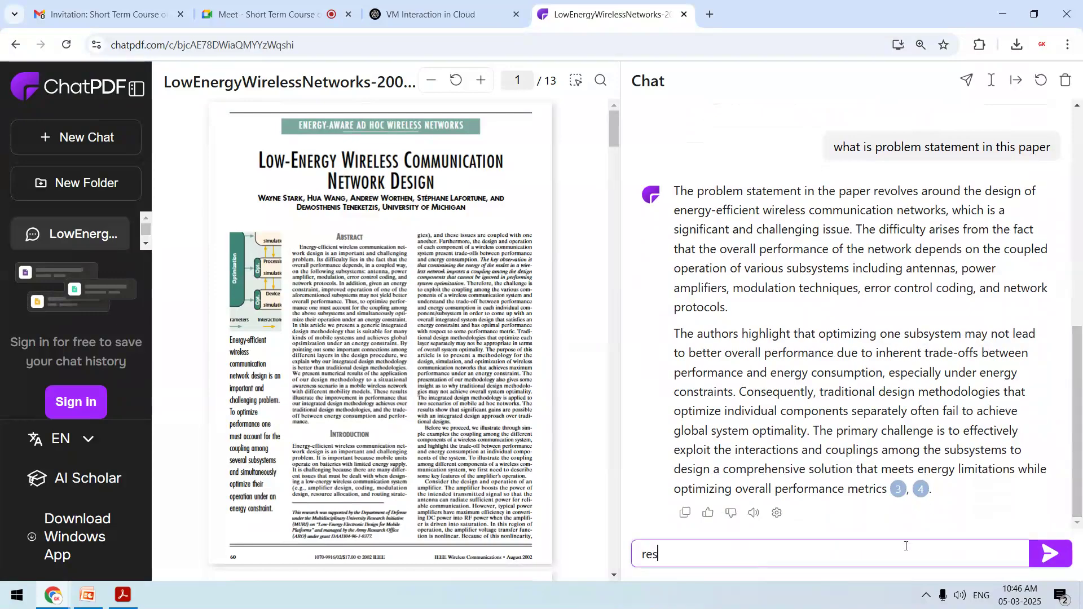
type("earch gaps in ")
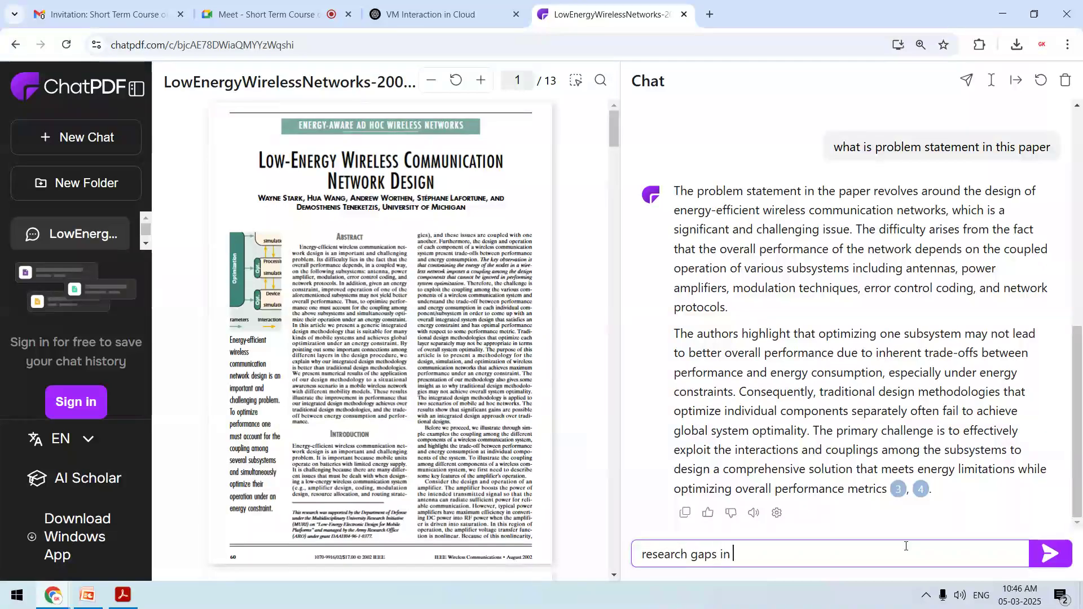
type("this paper")
type("2")
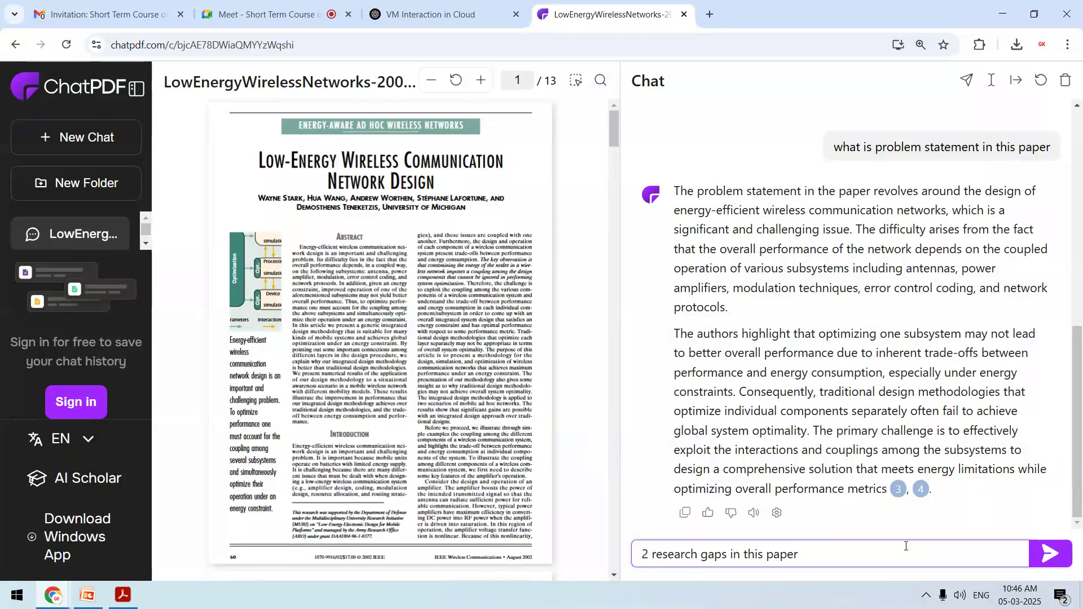
key("Return")
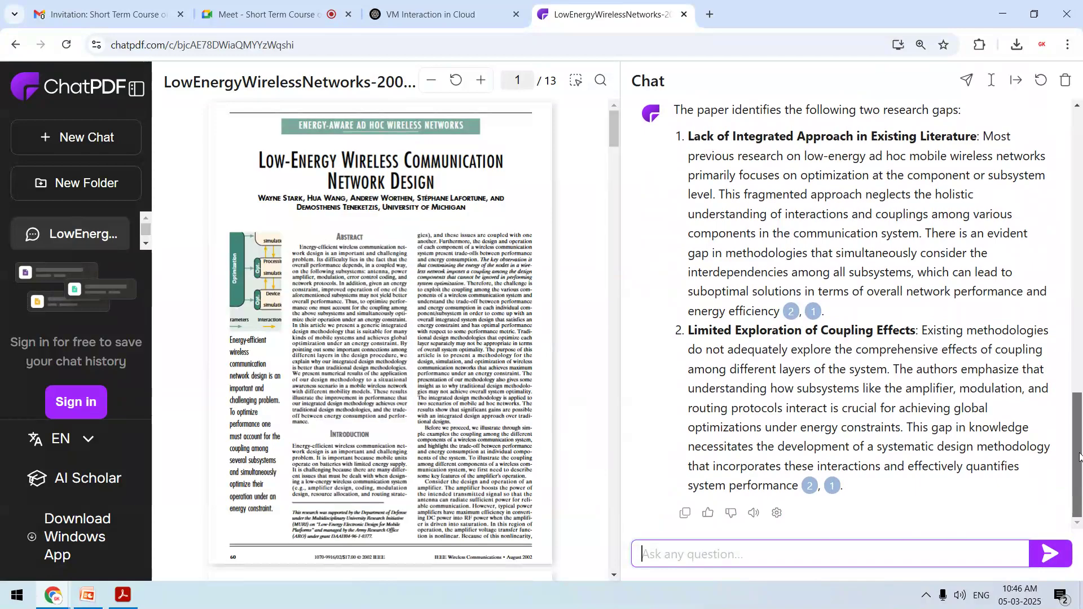
mouse_move(1078, 441)
left_mouse_down()
mouse_move(1074, 383)
mouse_move(1071, 444)
left_mouse_up()
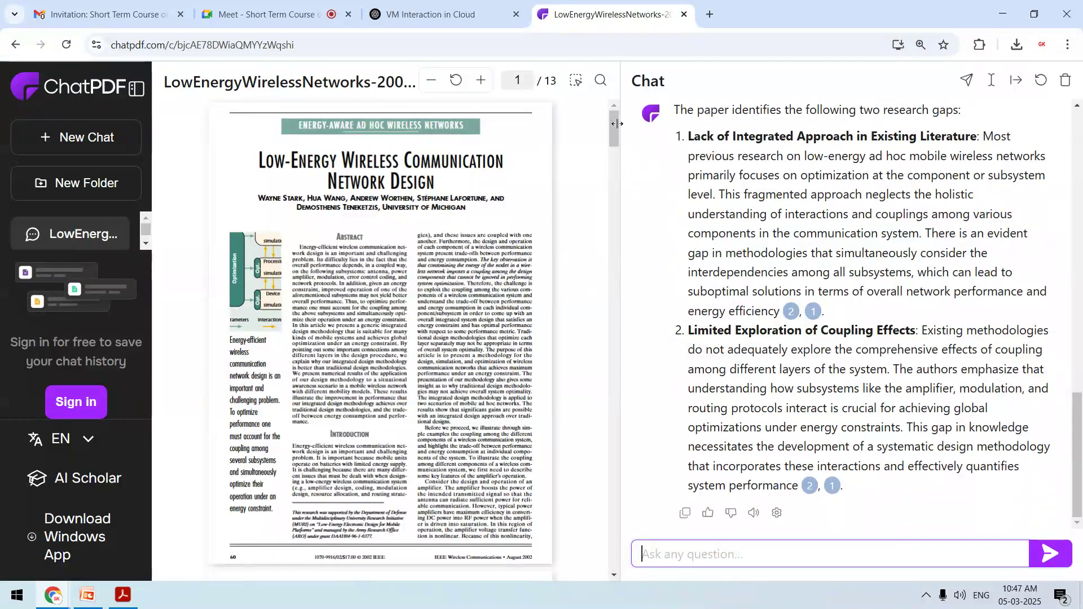
Step: Bring Figure 2 on page 3 of the paper into view and widen the chat area beside it
left_click_drag(615, 123, 610, 179)
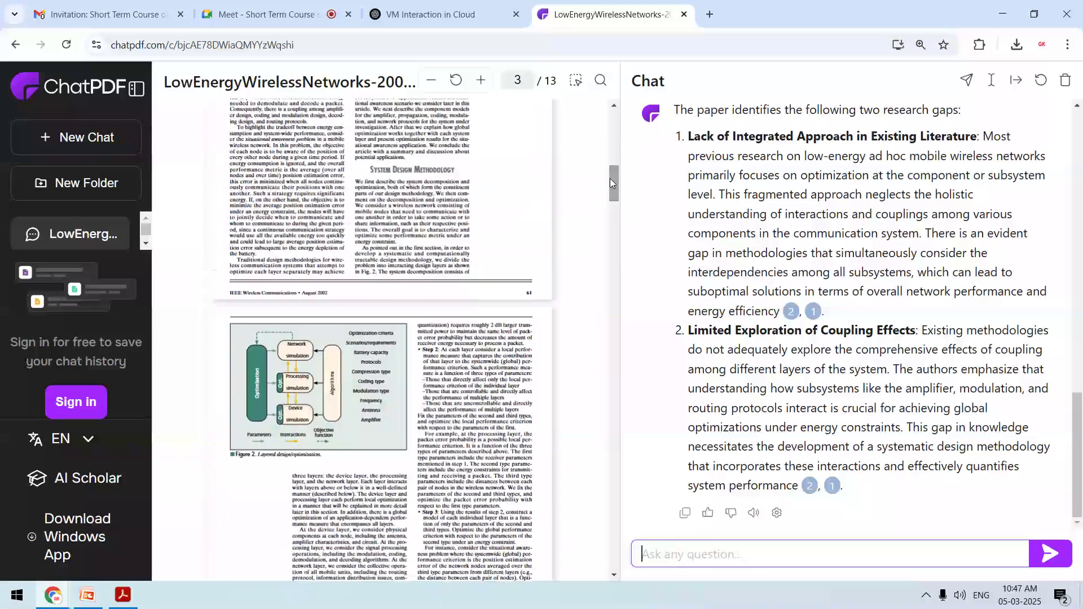
left_click_drag(615, 188, 592, 202)
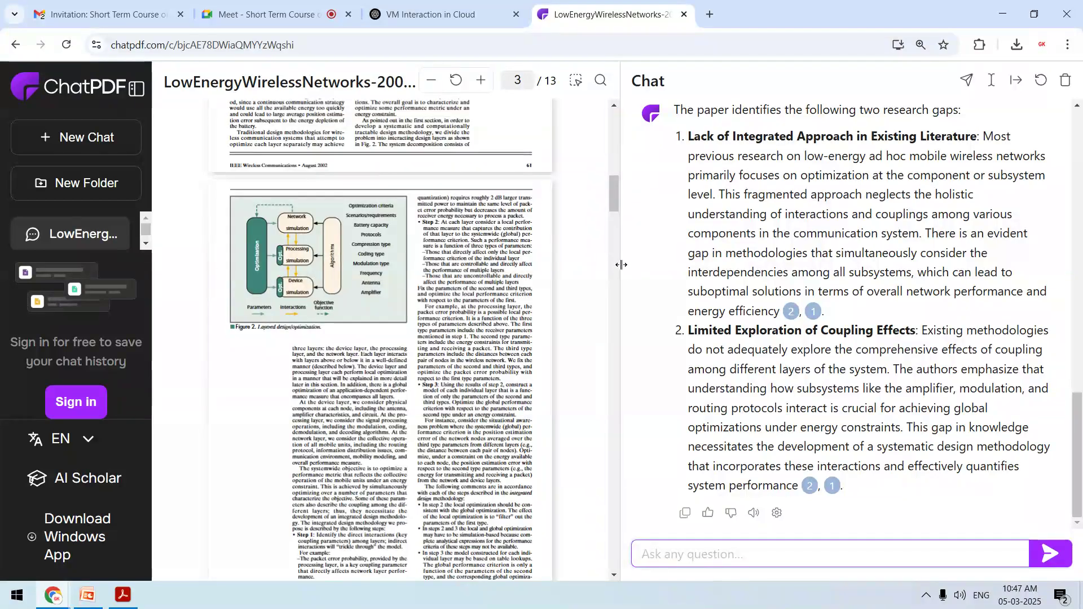
left_click_drag(620, 265, 580, 280)
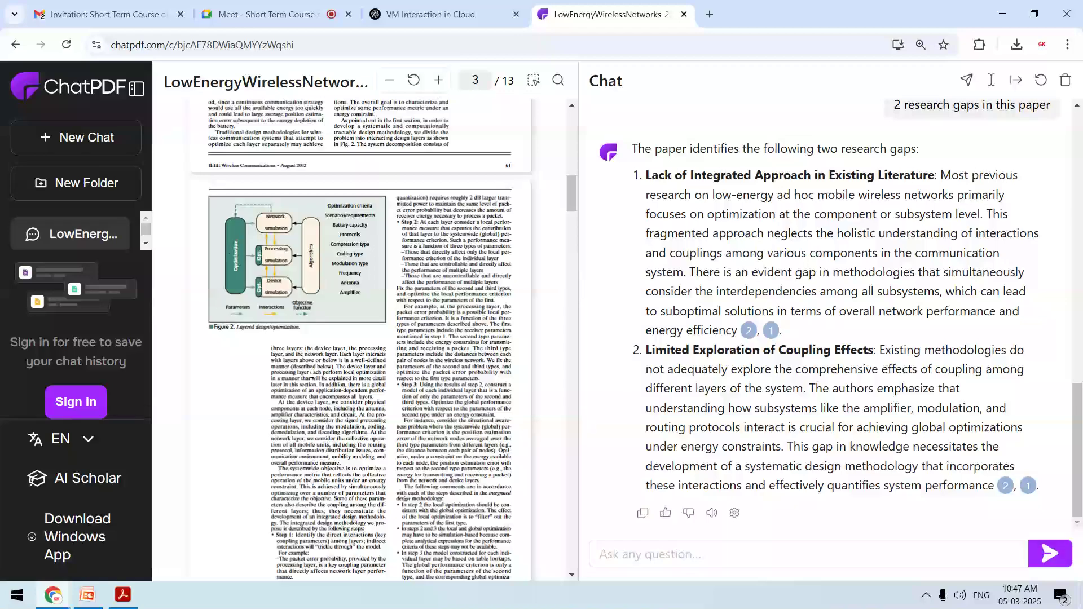
Step: Ask ChatPDF "elaborate figure 2" and read the answer from its beginning
left_click(666, 555)
type("elaborate figure 2")
key("Return")
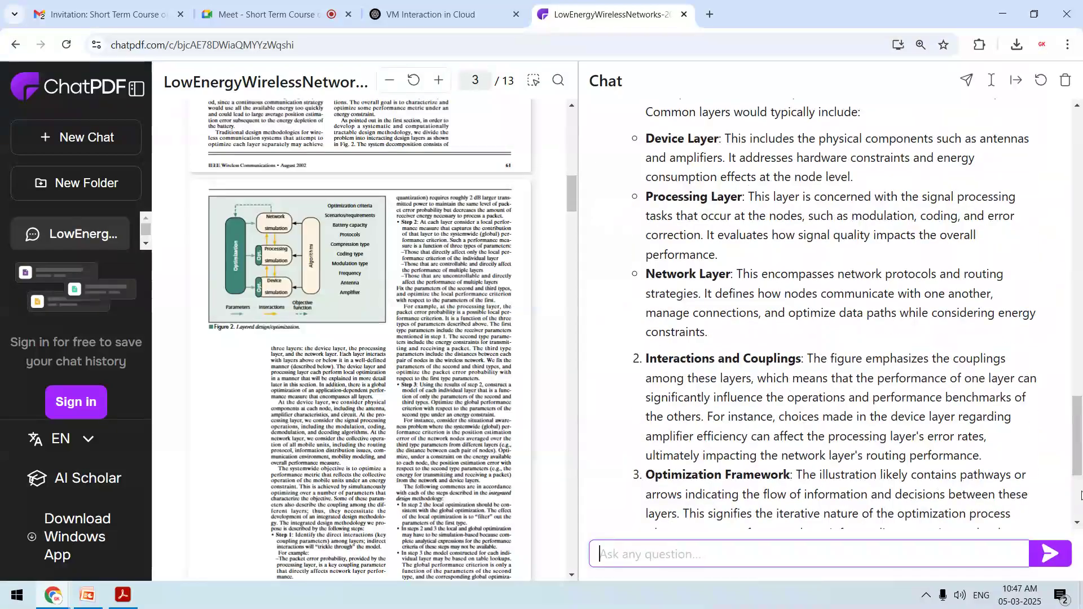
left_click_drag(1077, 494, 1041, 414)
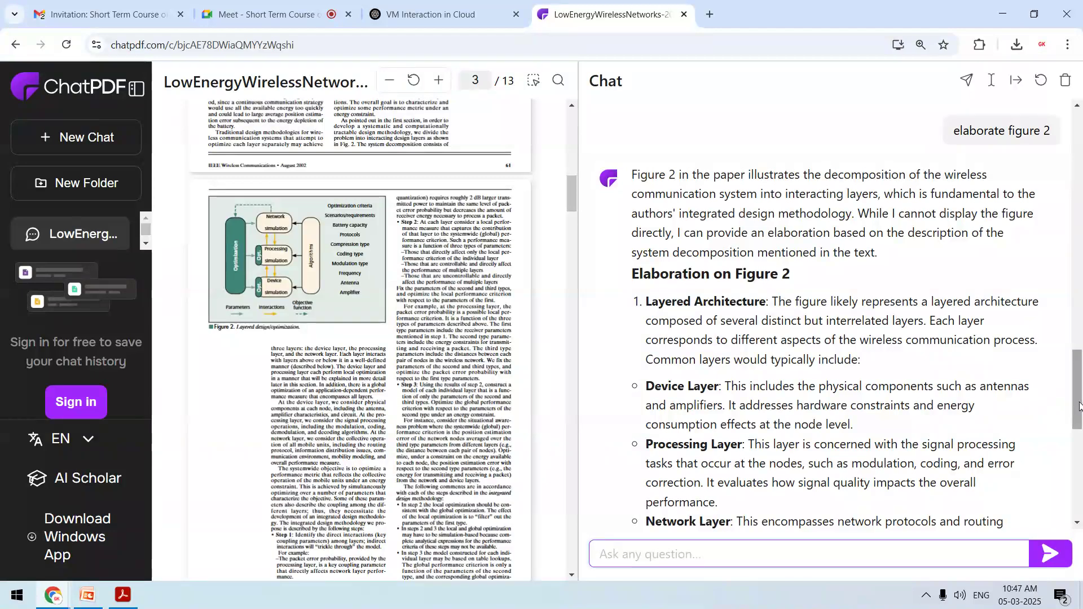
Step: Check the Google Meet call for participants and in-call messages, returning to the ChatPDF answer in between
left_click(265, 14)
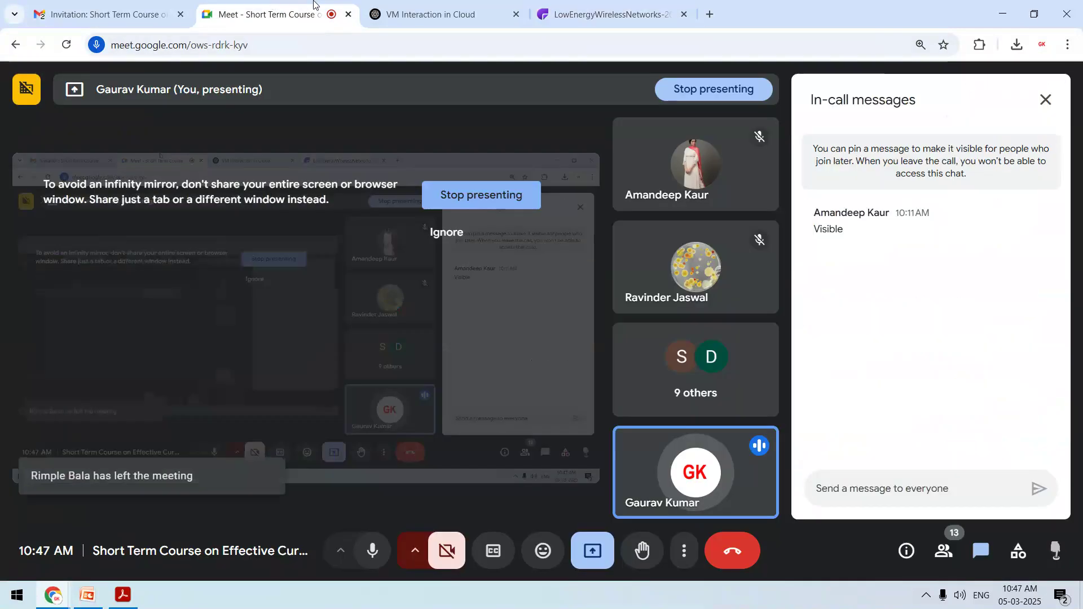
left_click(625, 4)
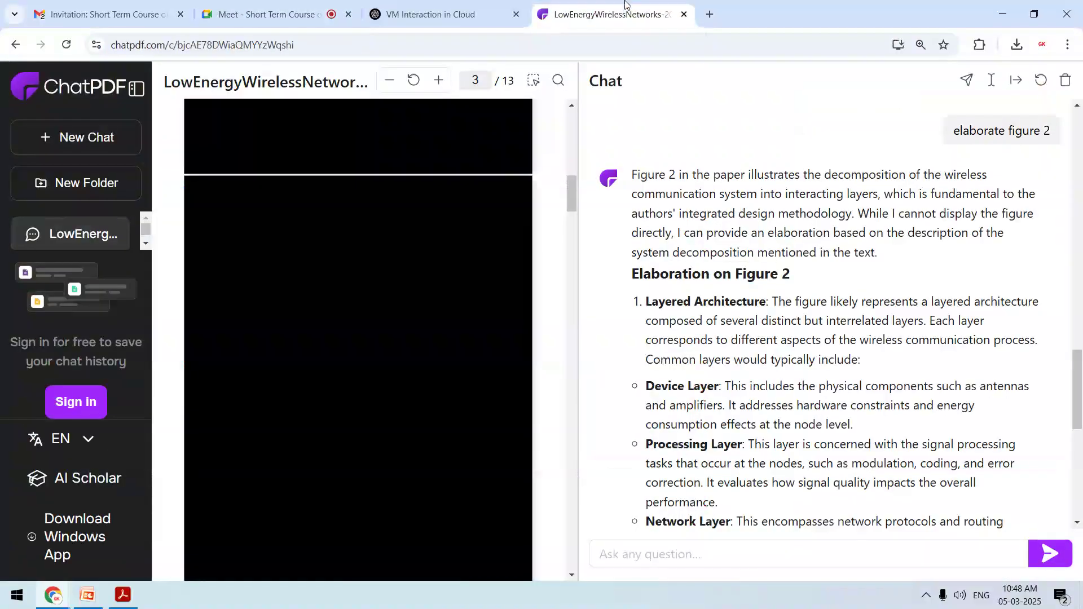
mouse_move(1074, 384)
left_mouse_down()
mouse_move(1071, 474)
mouse_move(1068, 387)
left_mouse_up()
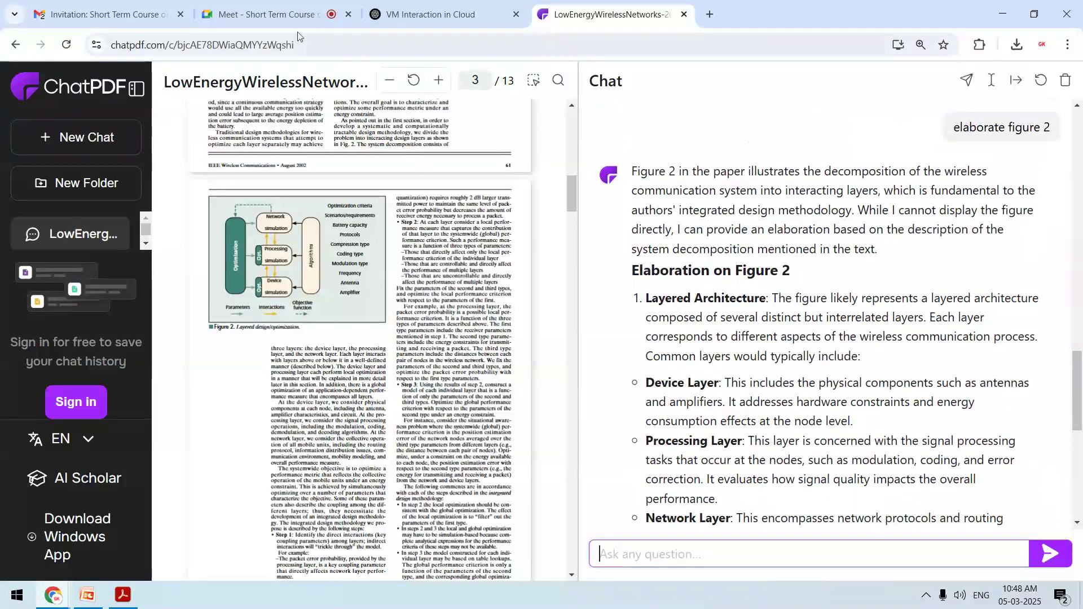
left_click(287, 5)
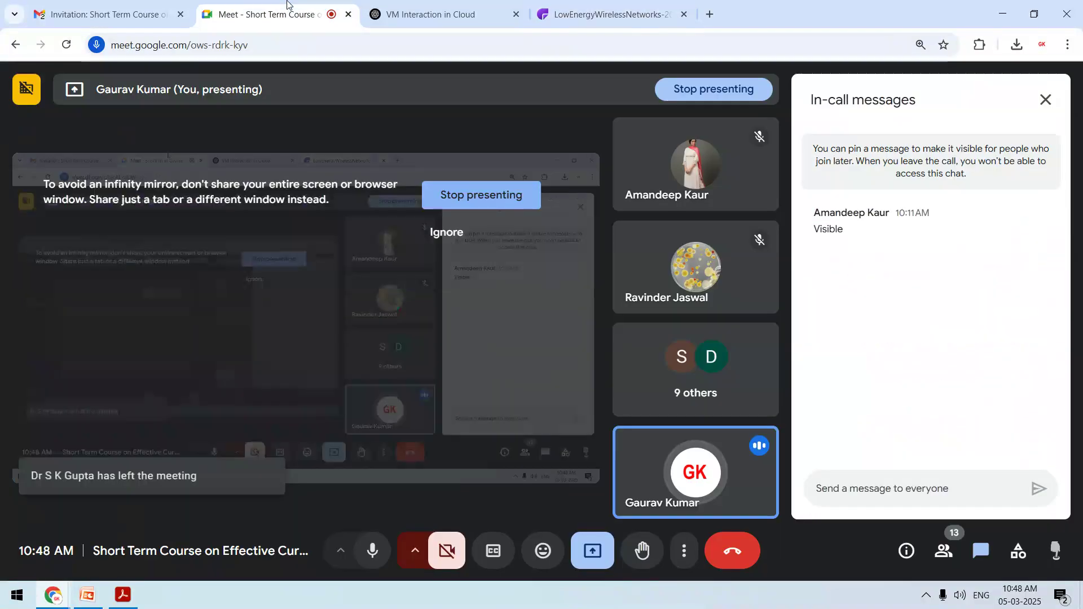
left_click(616, 5)
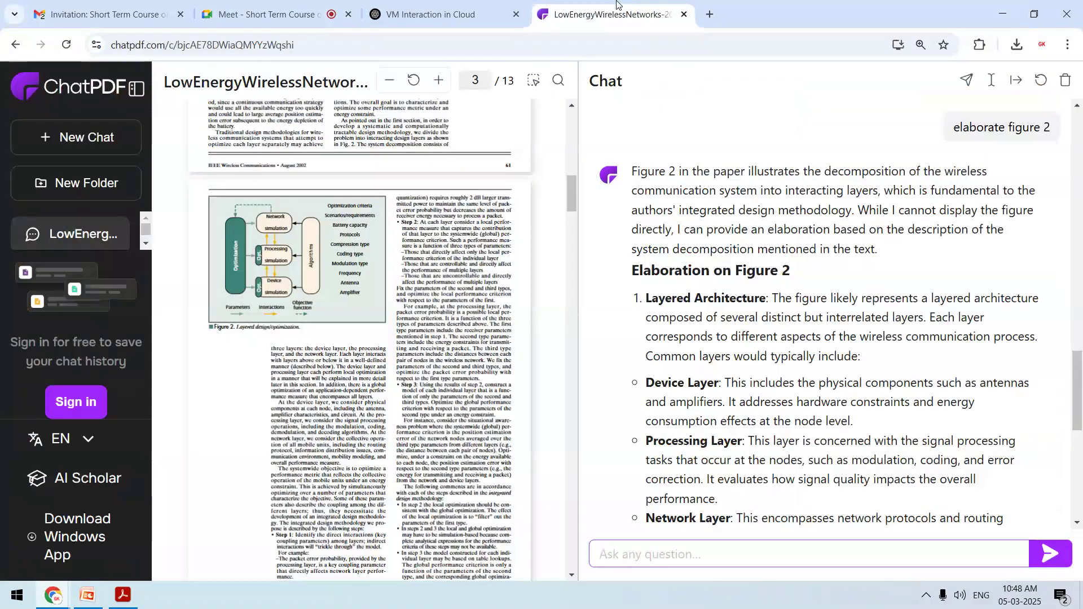
left_click(257, 5)
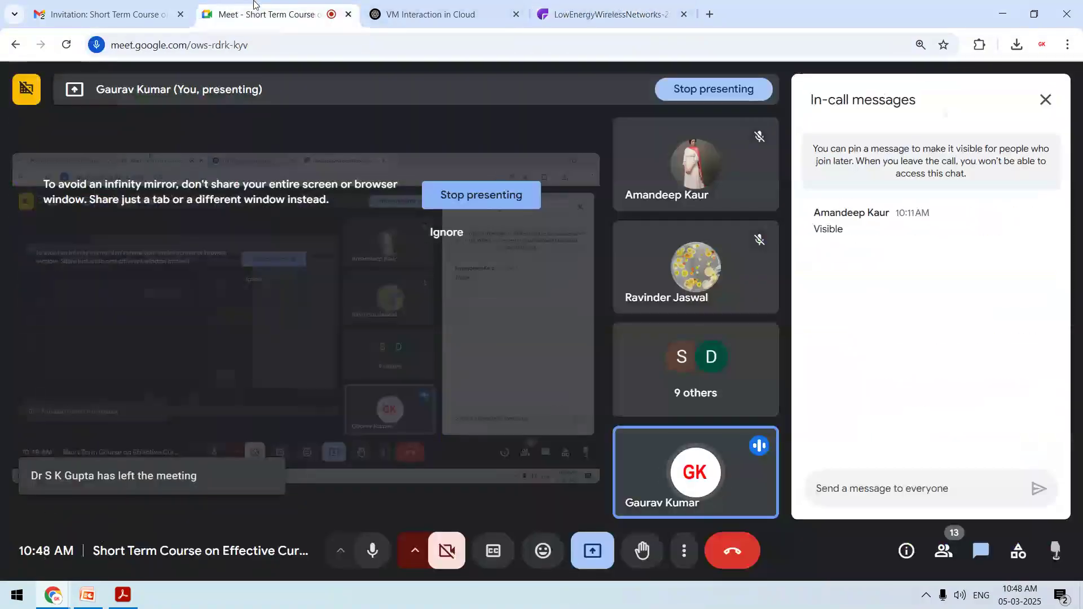
left_click(601, 7)
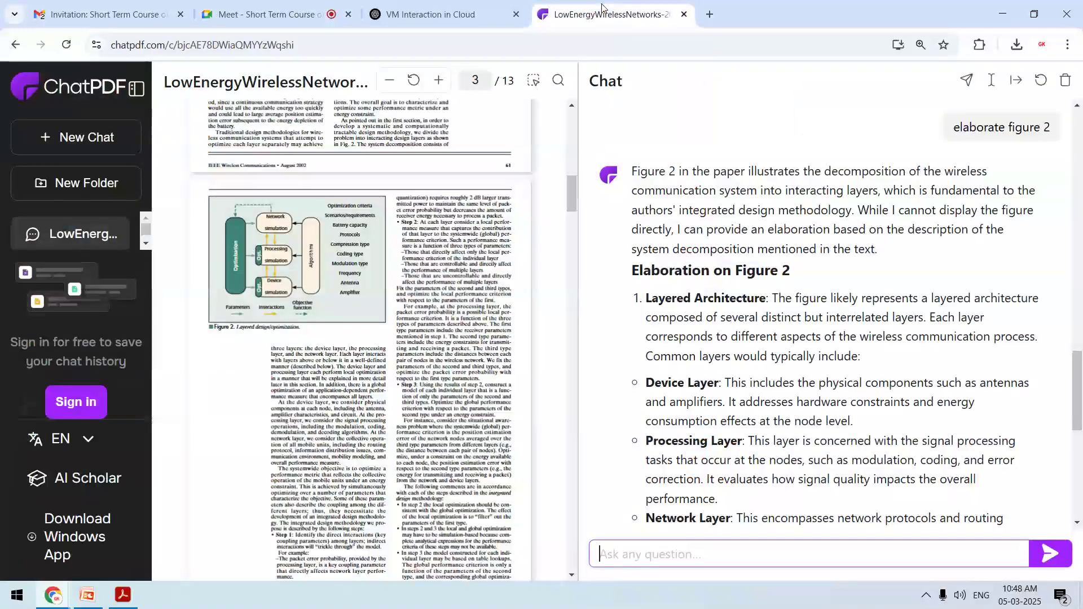
left_click(271, 8)
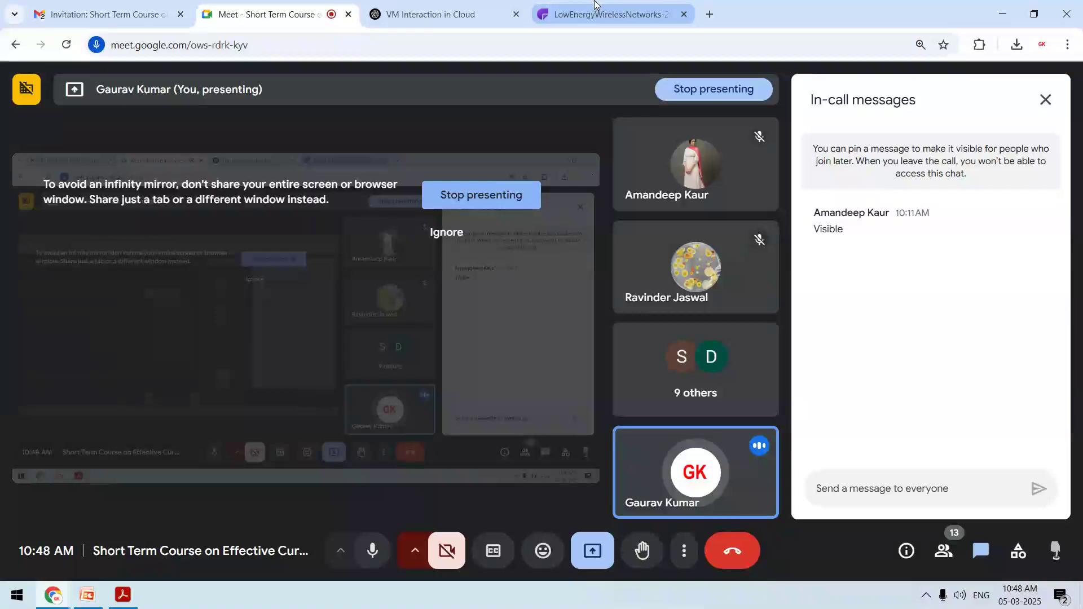
left_click(621, 10)
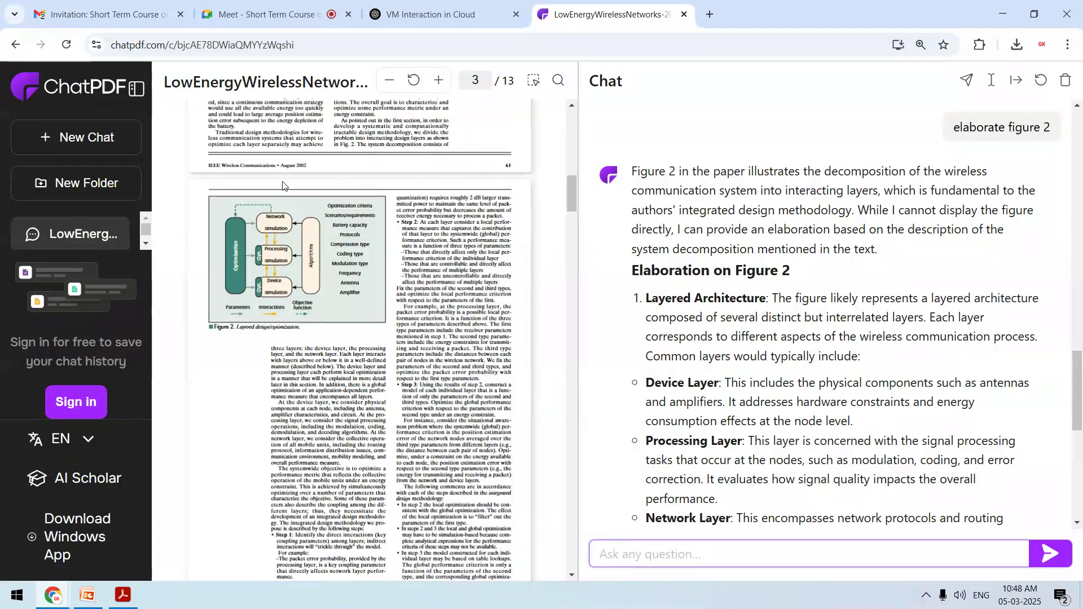
left_click(265, 14)
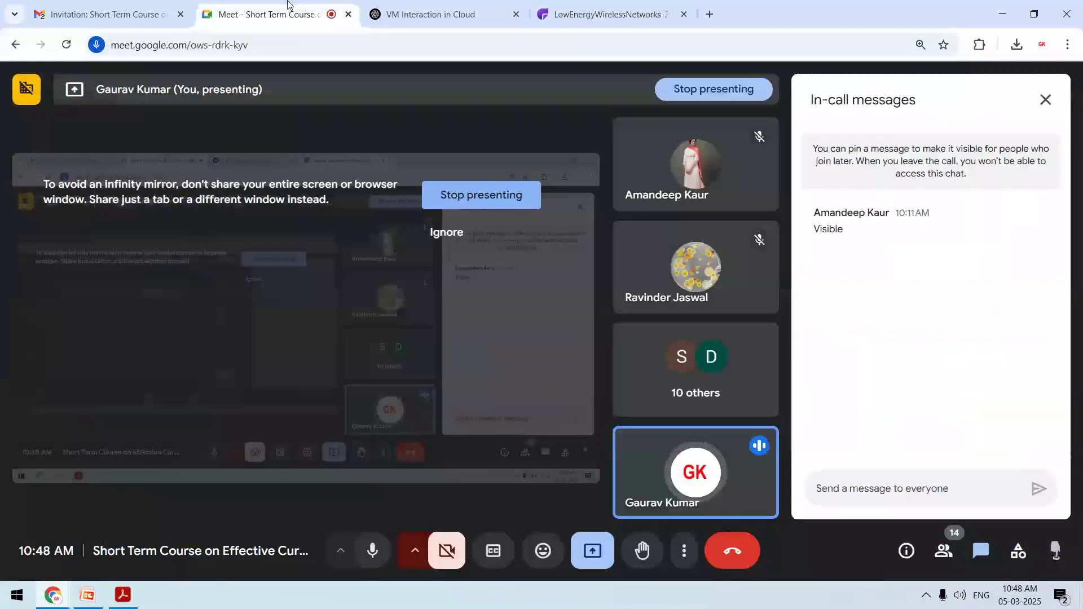
Step: Switch to the ChatPDF chat and submit the prompt "generate graphviz dot code for above components in figure 2"
left_click(598, 12)
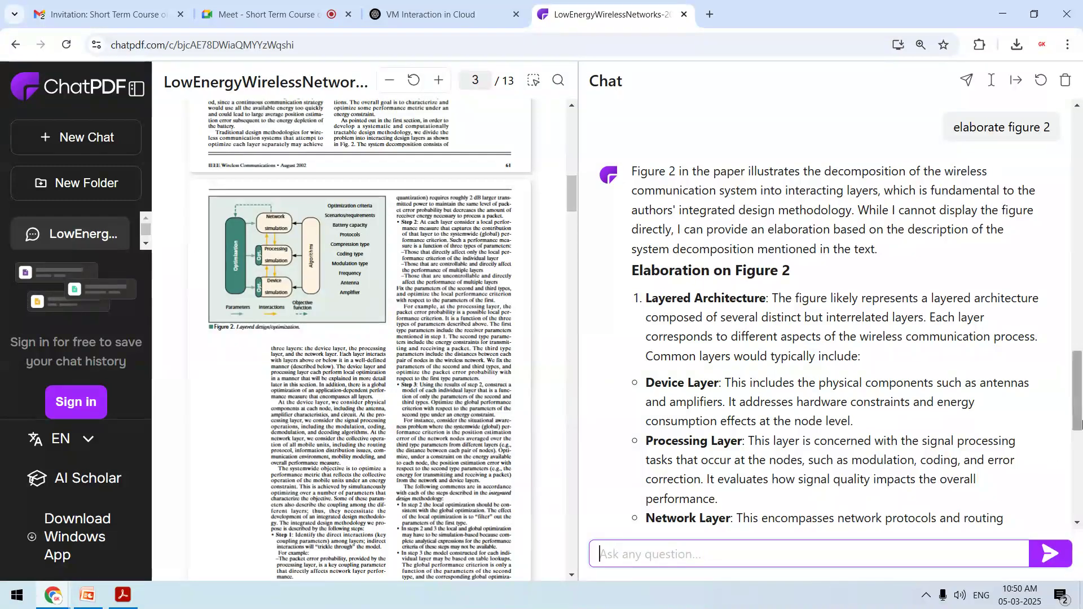
right_click(1080, 490)
key("Escape")
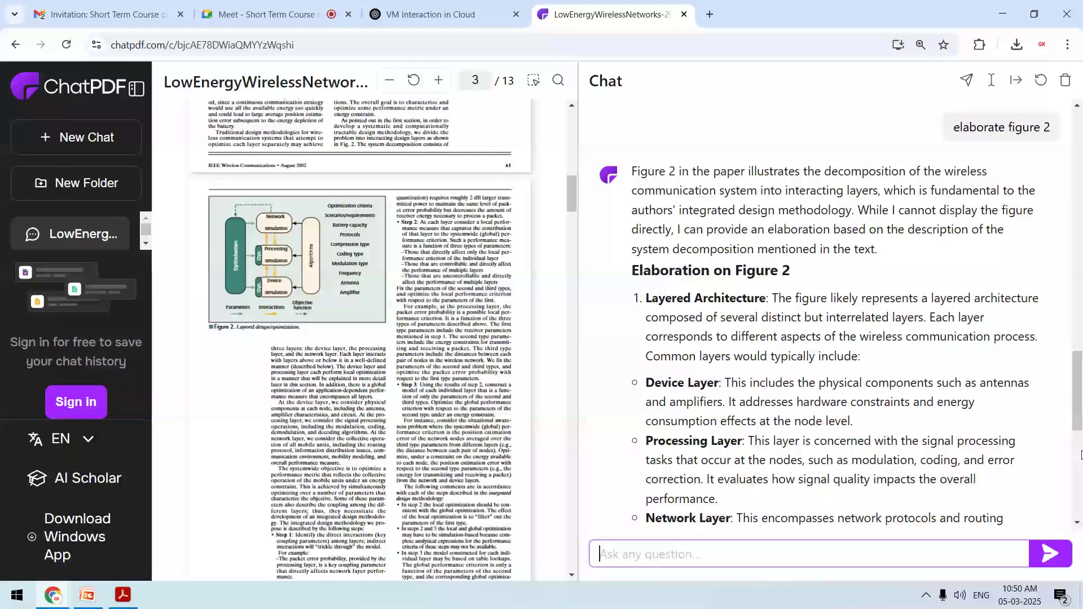
left_click(1080, 490)
scroll(1080, 461, "down", 2)
type("gner")
key("BackSpace")
key("BackSpace")
key("BackSpace")
type("enerate")
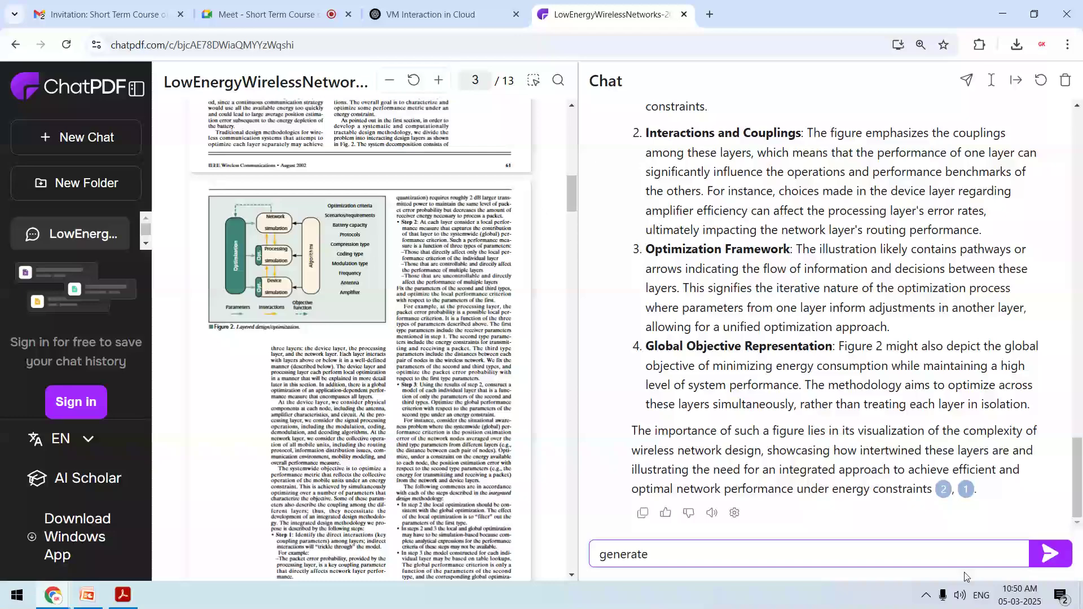
type(" graphi")
type("vz dot code ")
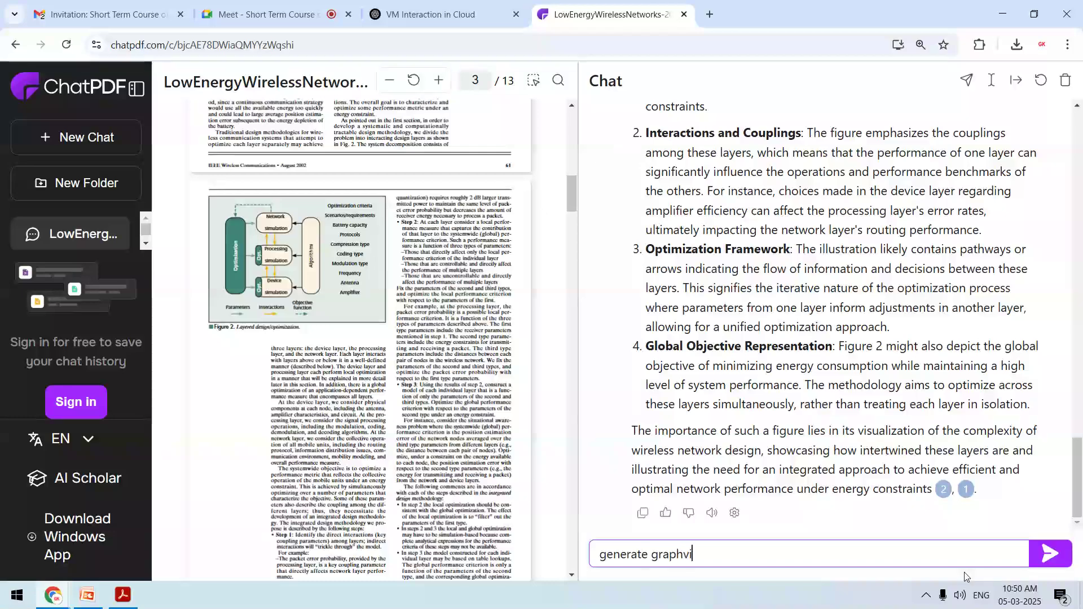
type("for ")
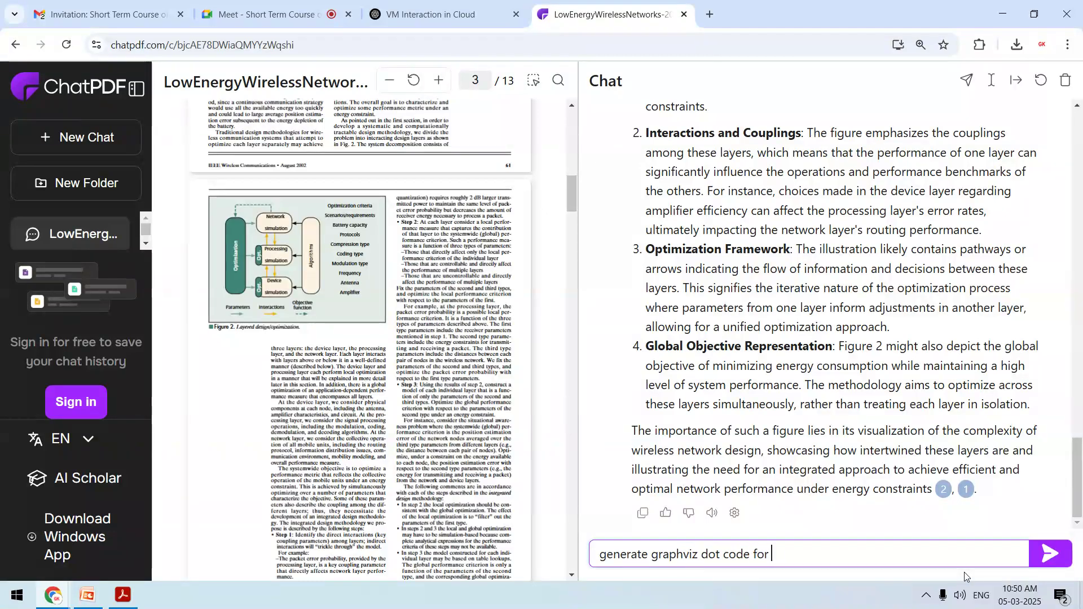
type("above components in figure 2")
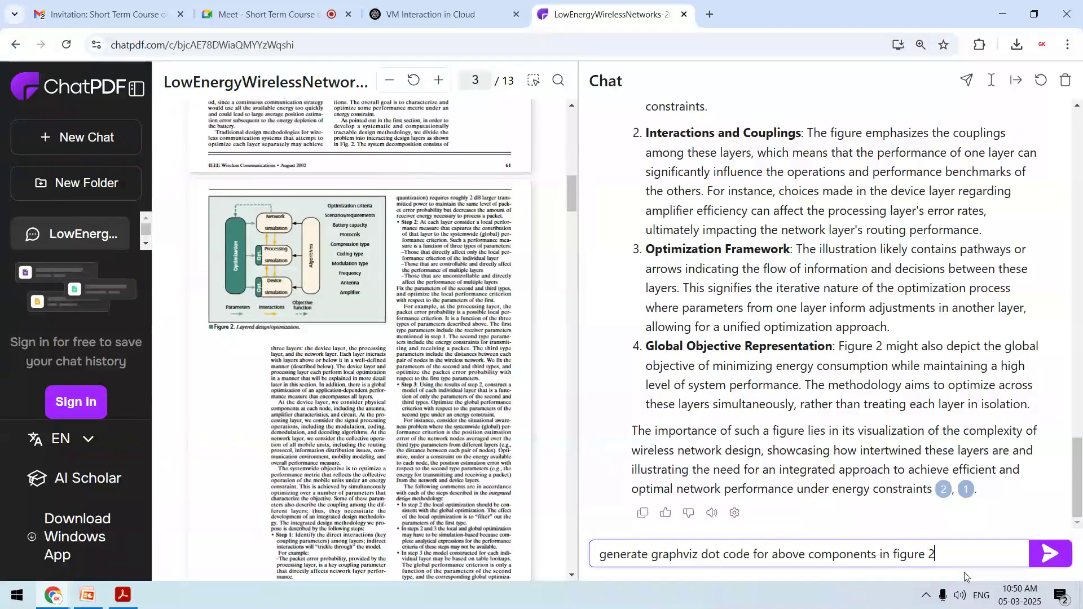
key("Return")
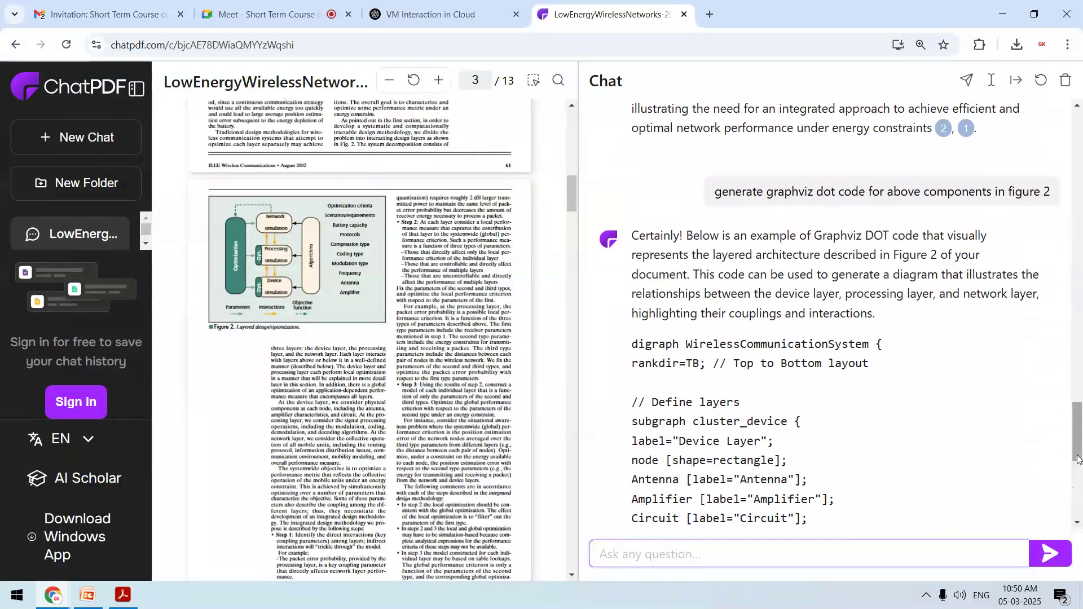
Step: Copy the complete "digraph WirelessCommunicationSystem" DOT code from the chat reply, from its first line to the final closing brace
left_click_drag(1079, 389, 1063, 500)
scroll(1063, 499, "down", 4)
scroll(1058, 451, "up", 15)
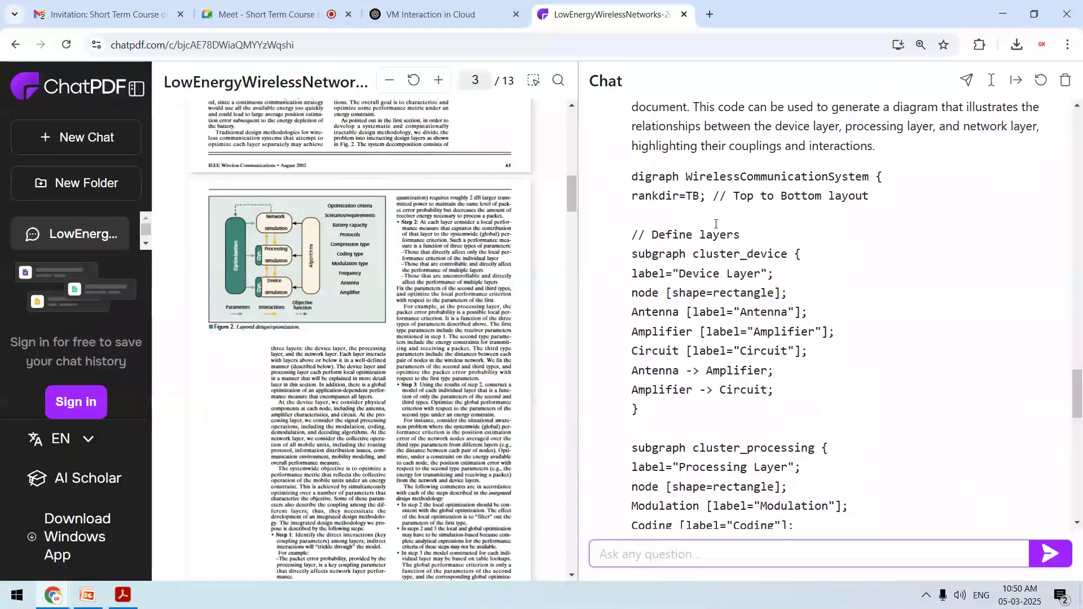
left_click_drag(633, 176, 704, 280)
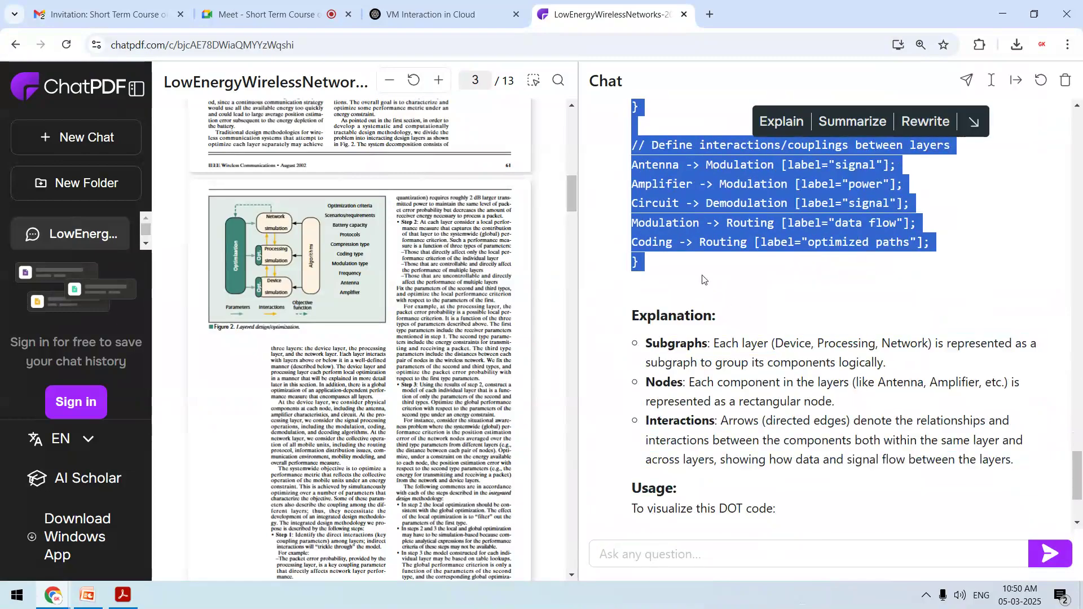
Step: Open Graphviz Online at dreampuf.github.io/GraphvizOnline/ in a new browser tab
left_click(709, 14)
type("dre")
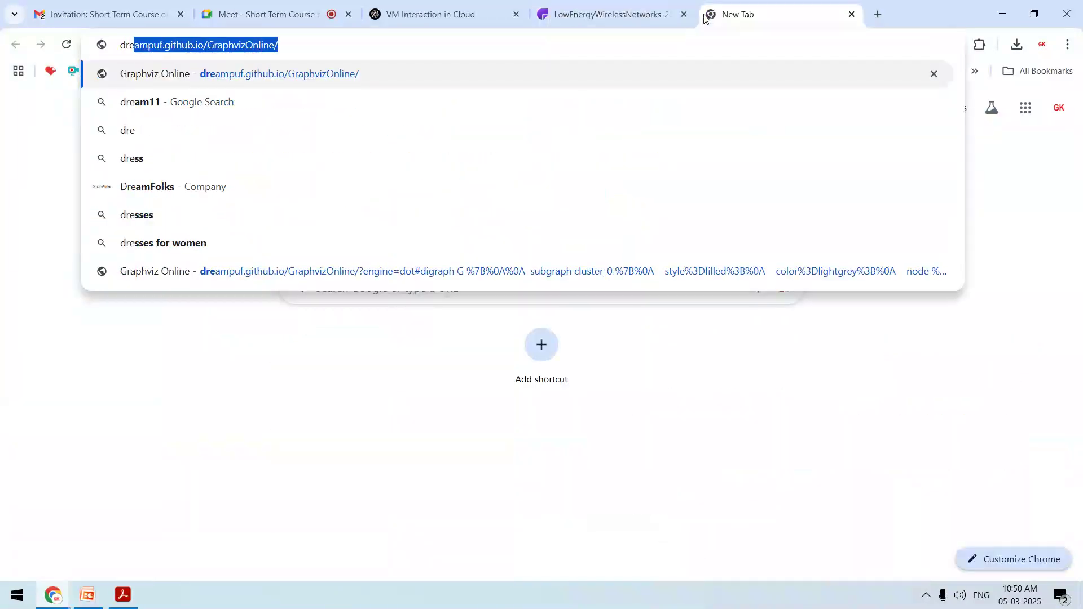
key("Return")
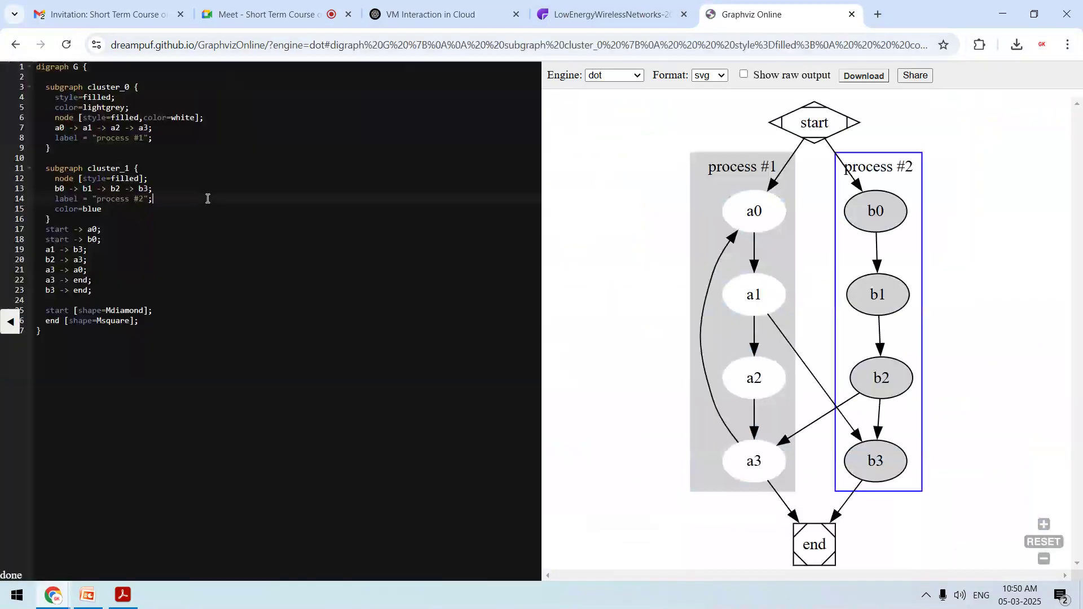
Step: Replace all of the sample code in the Graphviz Online editor with the copied WirelessCommunicationSystem DOT code
left_click(205, 199)
key("ctrl+a")
type("digraph WirelessCommunicationSystem { rankdir=TB; // Top to Bottom Layout  // Define layers subgraph cluster_device { label=\"Device Layer\"; node [shape=rectangle]; Antenna [label=\"Antenna\"]; Amplifier [label=\"Amplifier\"]; Circuit [label=\"Circuit\"]; Antenna -> Amplifier; Amplifier -> Circuit; }  subgraph cluster_processing { label=\"Processing Layer\"; node [shape=rectangle]; Modulation [label=\"Modulation\"]; Coding [label=\"Coding\"]; Demodulation [label=\"Demodulation\"]; Decoding [label=\"Decoding\"]; Modulation -> Coding; Coding -> Demodulation; Demodulation -> Decoding; }  subgraph cluster_network { label=\"Network Layer\"; node [shape=rectangle]; Routing [label=\"Routing Protocol\"]; InfoDistribution [label=\"Information Distribution\"]; MobilityModeling [label=\"Mobility Modeling\"]; Routing -> InfoDistribution; InfoDistribution -> MobilityModeling; }  // Define interactions/couplings between layers Antenna -> Modulation [label=\"signal\"]; Amplifier -> Modulation [label=\"power\"]; Circuit -> Demodulation [label=\"signal\"]; Modulation -> Routing [label=\"data flow\"]; Coding -> Routing [label=\"optimized paths\"]; }")
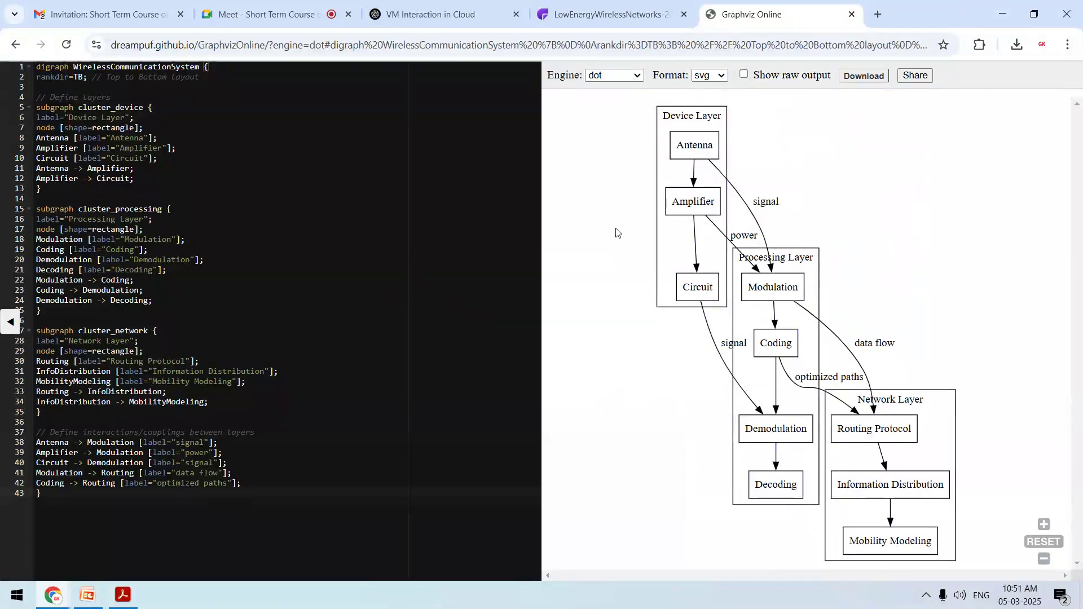
right_click(597, 10)
left_click(619, 5)
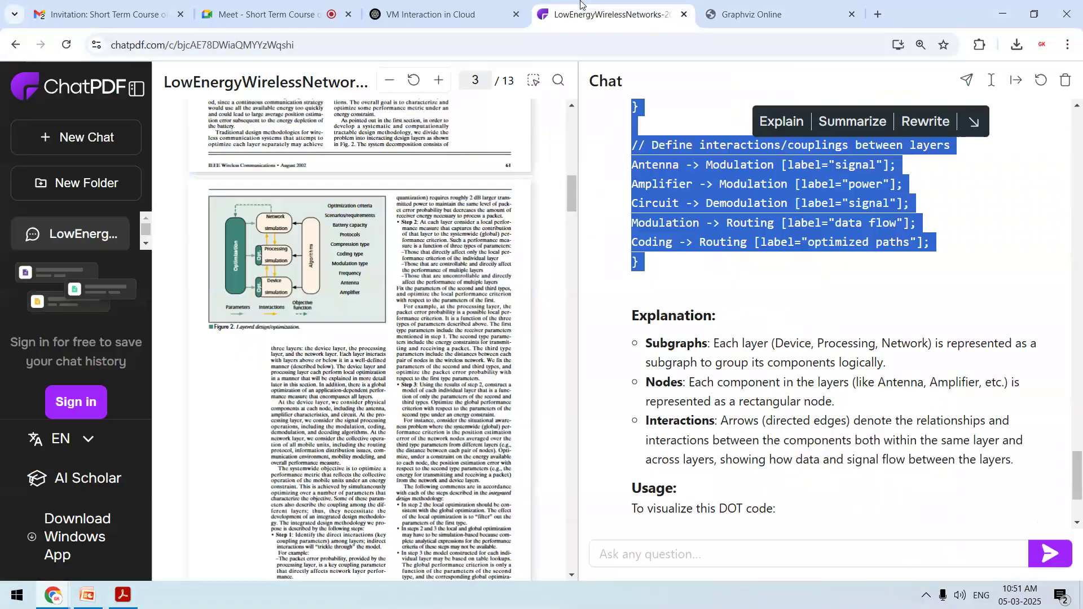
left_click(330, 247)
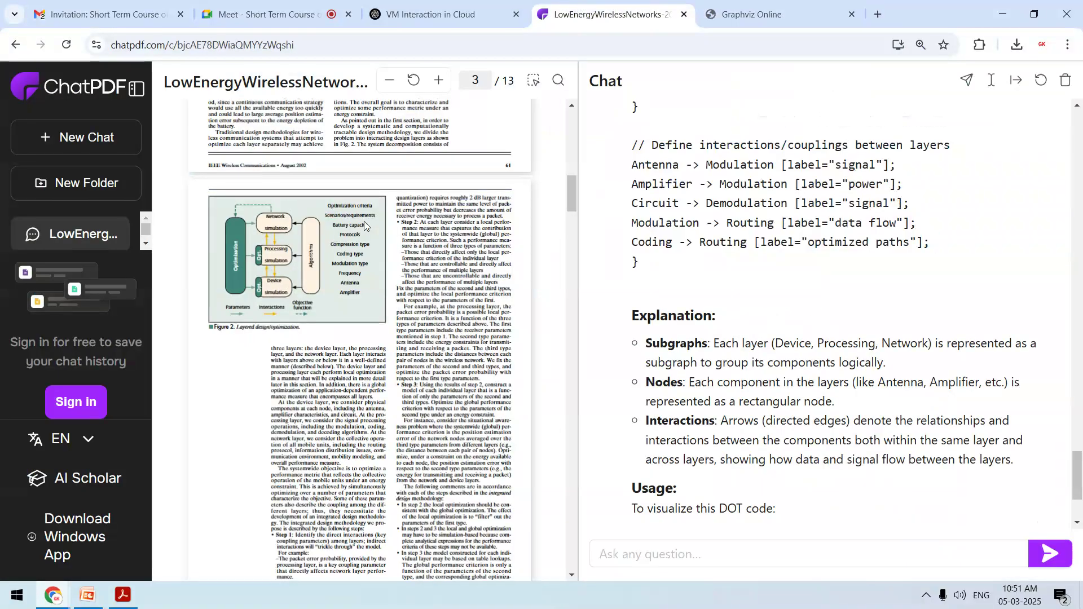
key("Print")
left_click_drag(205, 192, 392, 337)
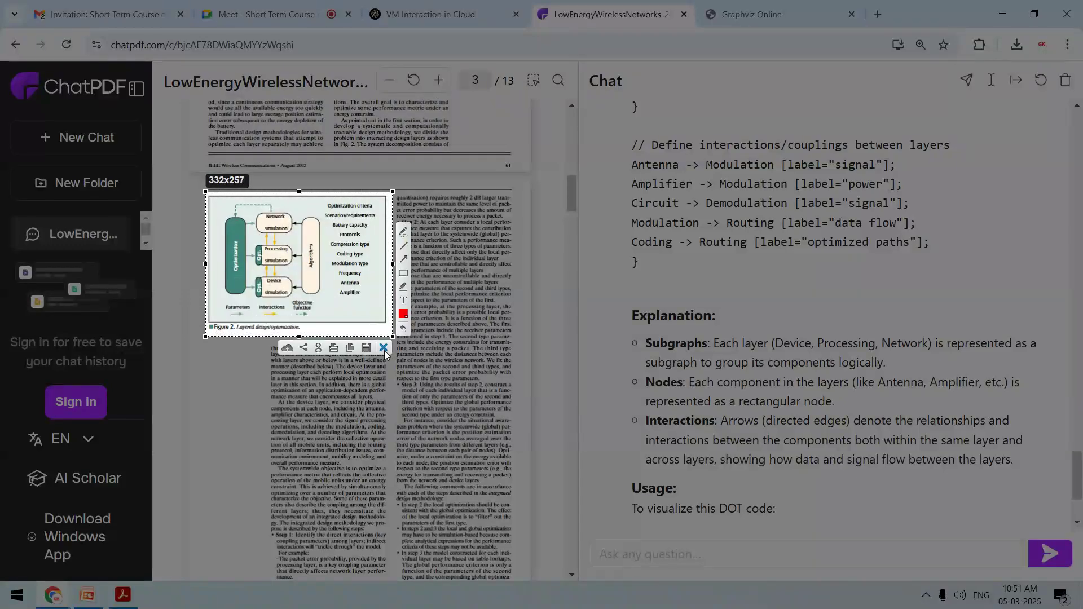
left_click(383, 348)
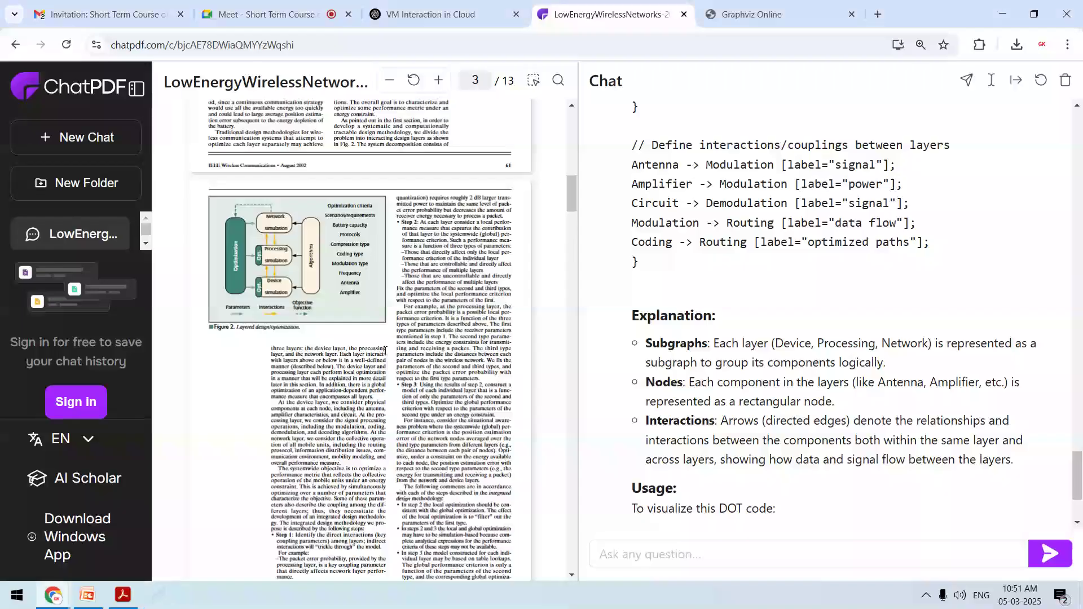
Step: Compare the diagram rendered in Graphviz Online with the original Figure 2 in the ChatPDF document
left_click(747, 8)
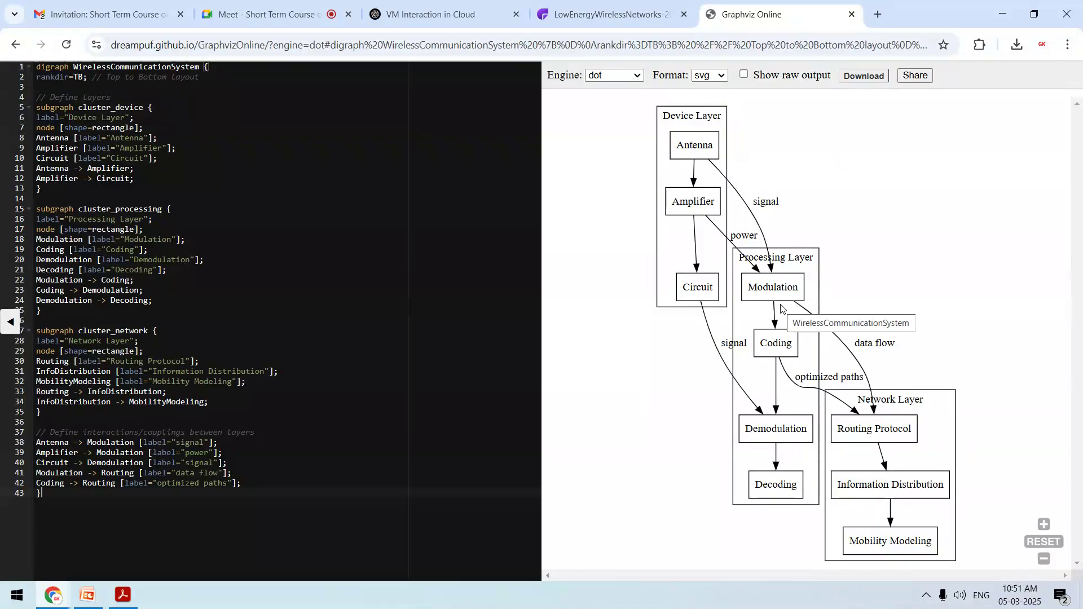
left_click(615, 10)
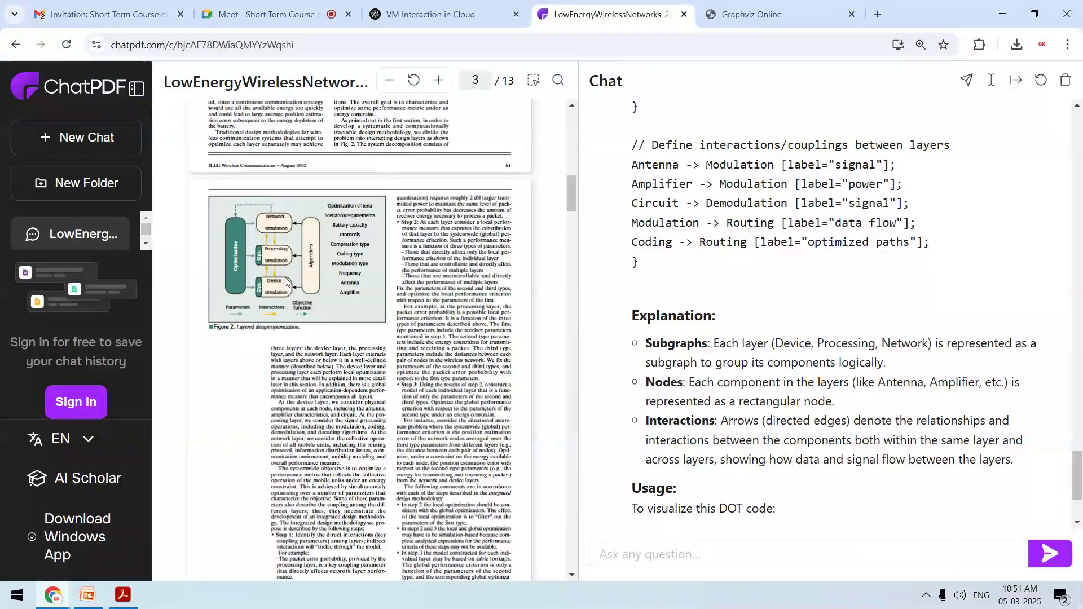
left_click(799, 8)
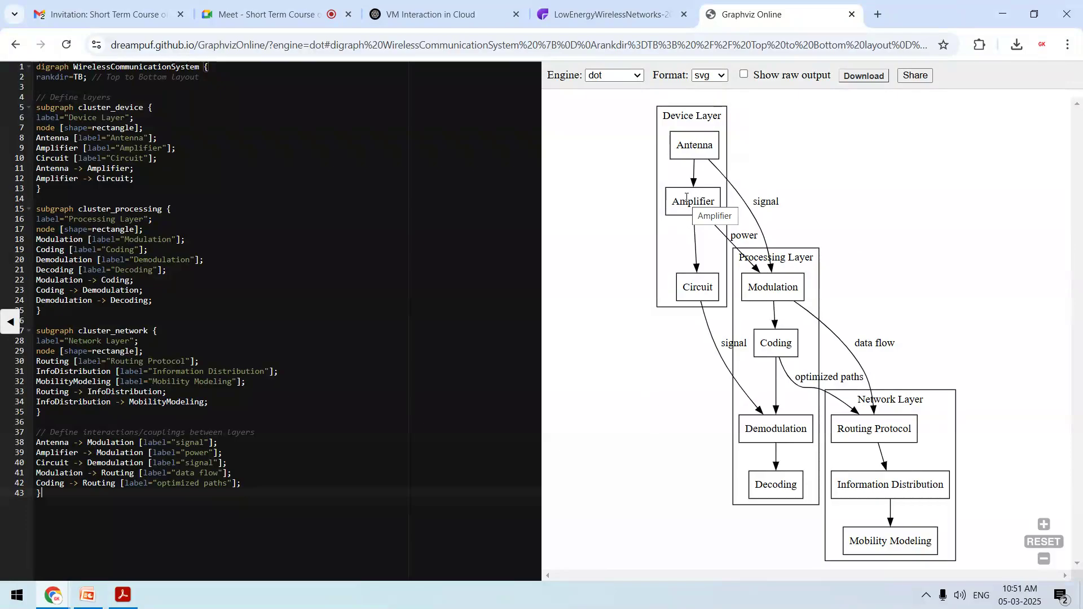
left_click(613, 6)
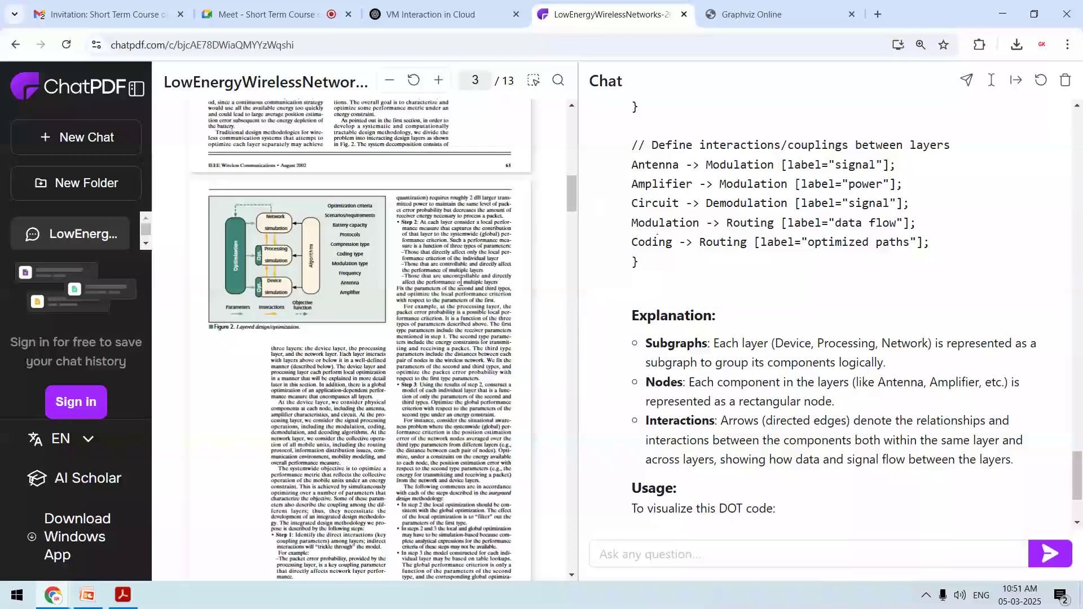
left_click(783, 4)
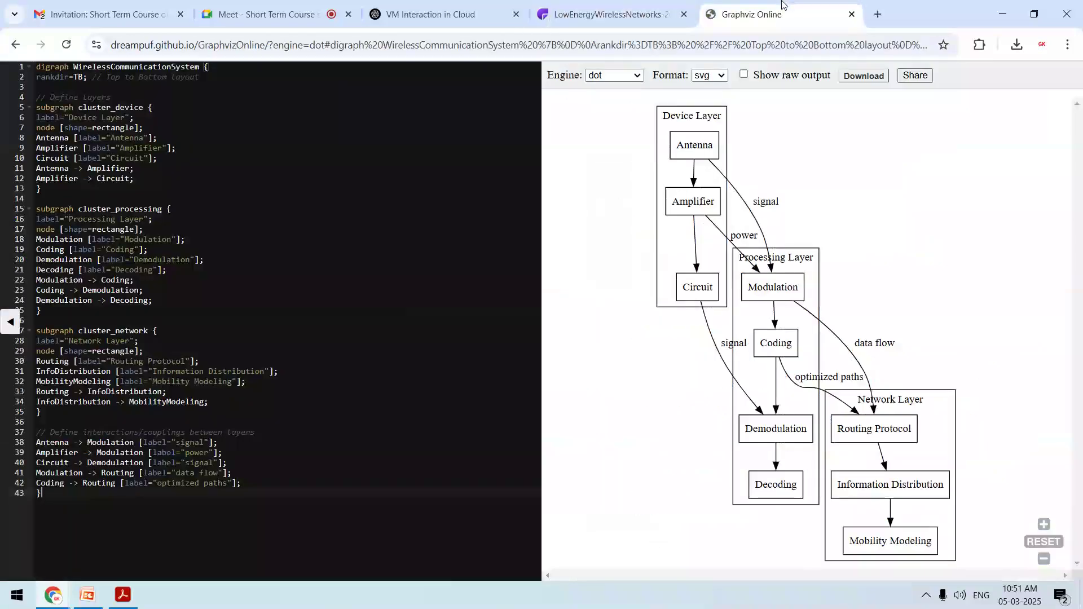
Step: Return to ChatPDF, bring Figure 4 of the paper into view and submit the prompt "extract all parts of figure 4"
left_click(620, 3)
left_click_drag(571, 197, 564, 269)
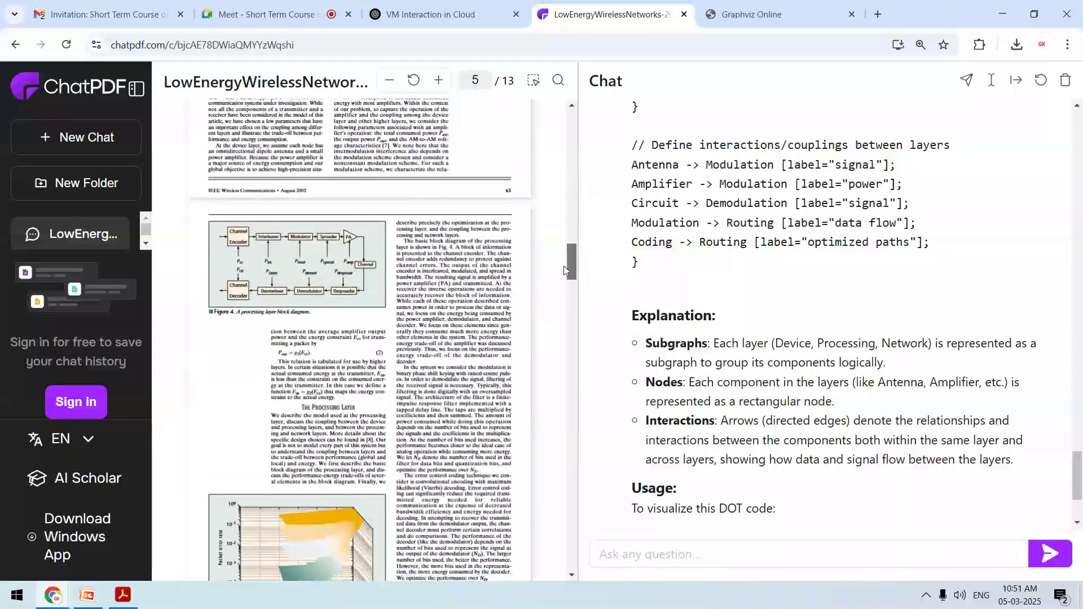
left_click(665, 554)
type("elaborate figure 2")
key("BackSpace")
key("BackSpace")
type("4")
key("BackSpace")
type("4")
key("ctrl+shift+Right")
key("Delete")
type("extract all parts of")
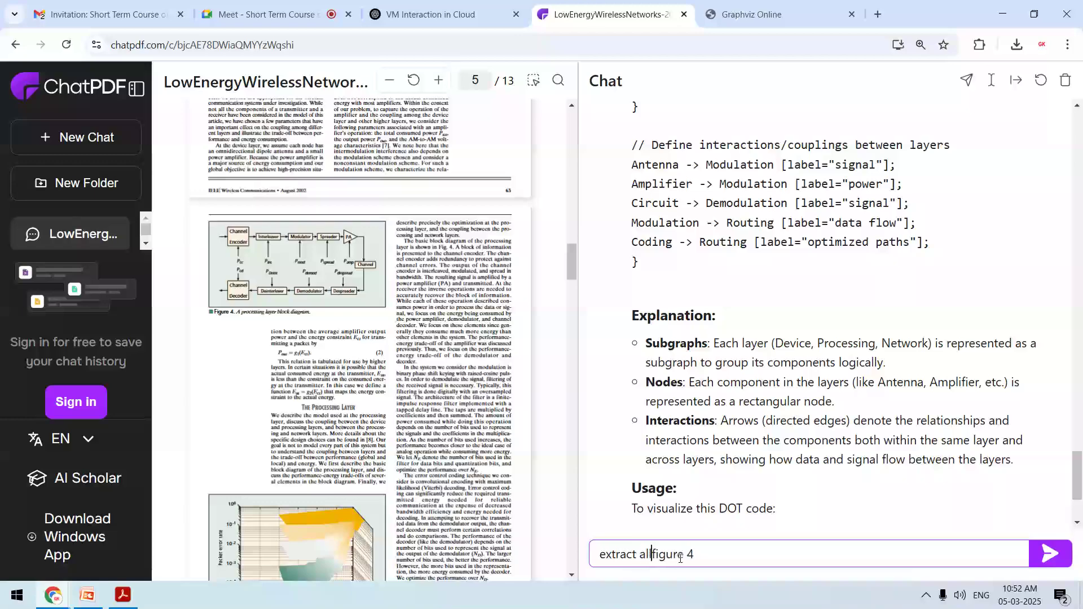
key("Return")
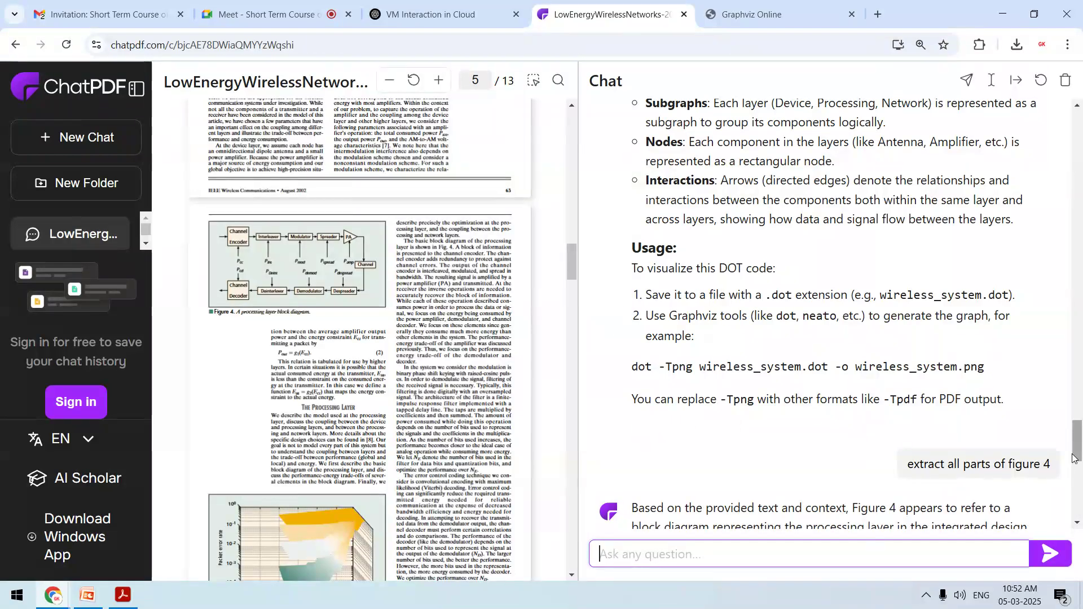
Step: Review the listed Figure 4 components and submit the prompt "generate graphviz dot code for above components in figure 4"
scroll(1071, 470, "down", 10)
scroll(1075, 485, "up", 5)
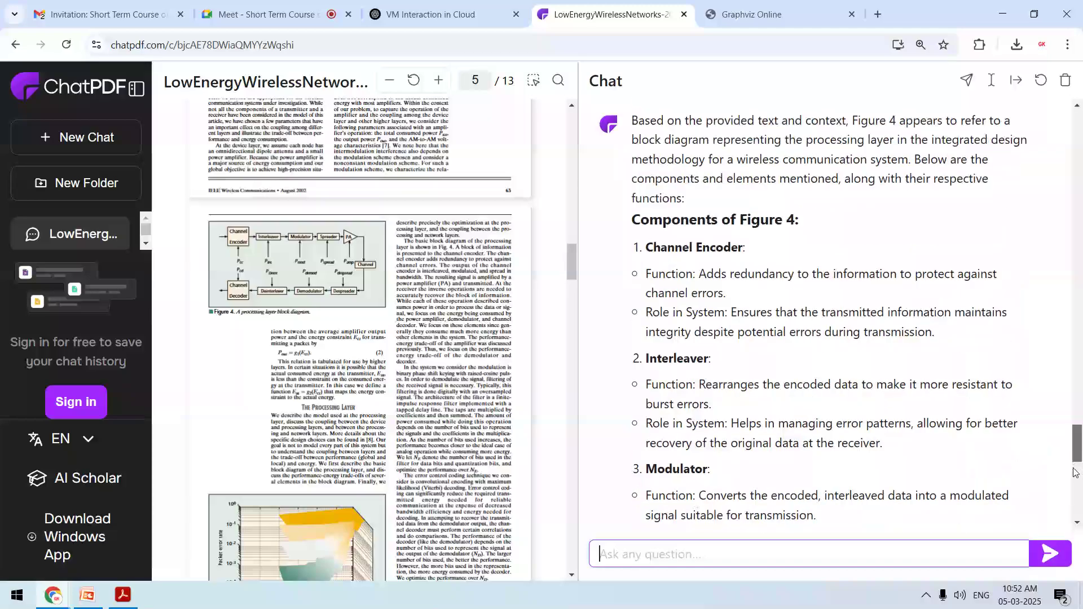
scroll(1071, 496, "down", 6)
scroll(1072, 496, "down", 10)
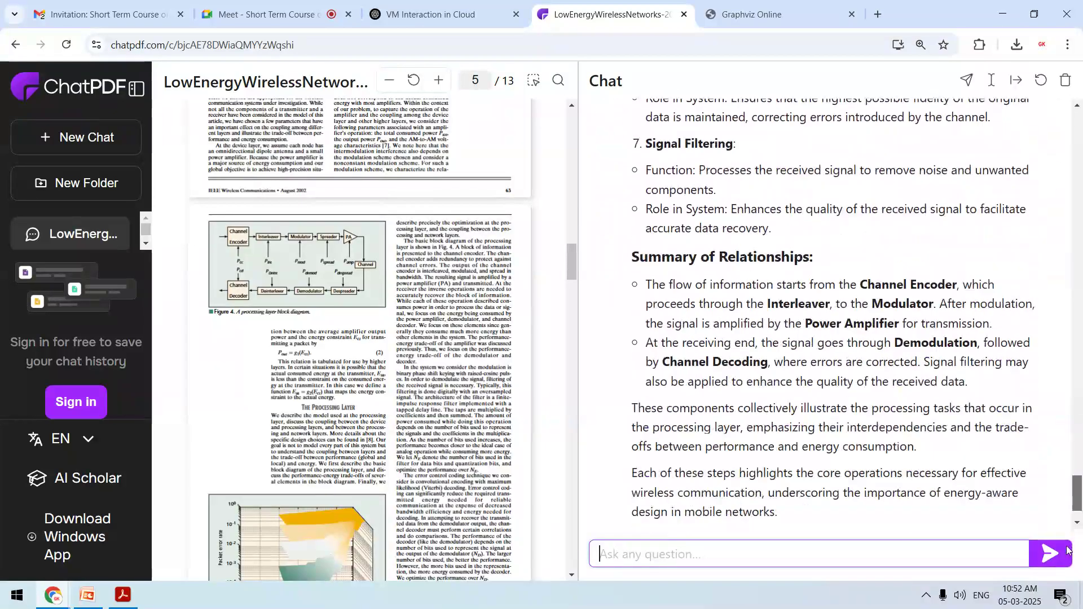
type("ge")
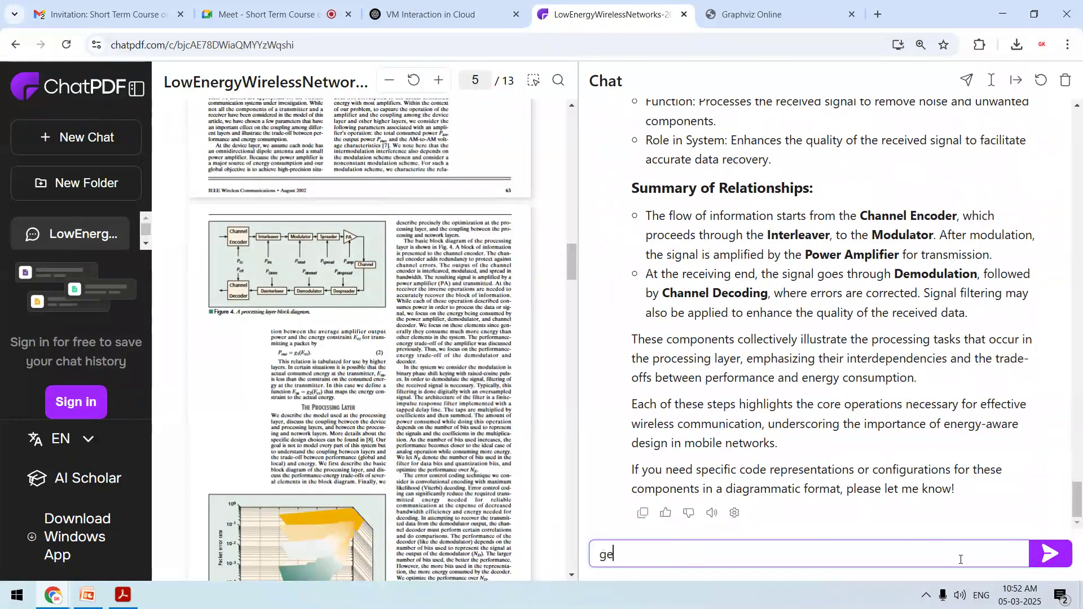
type("nerate graphiviz dot code ")
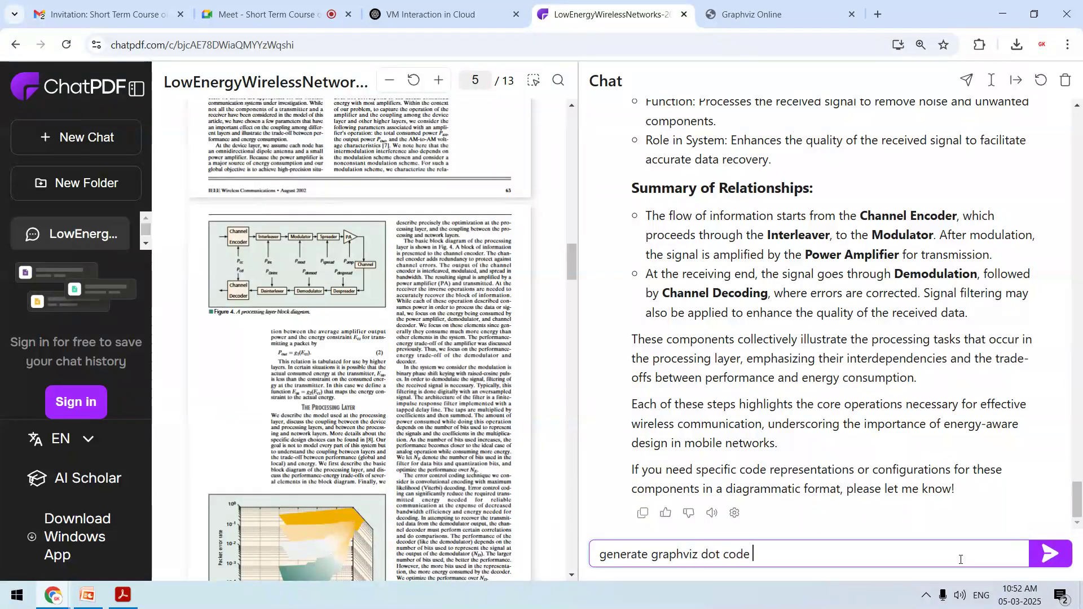
type("for above componen")
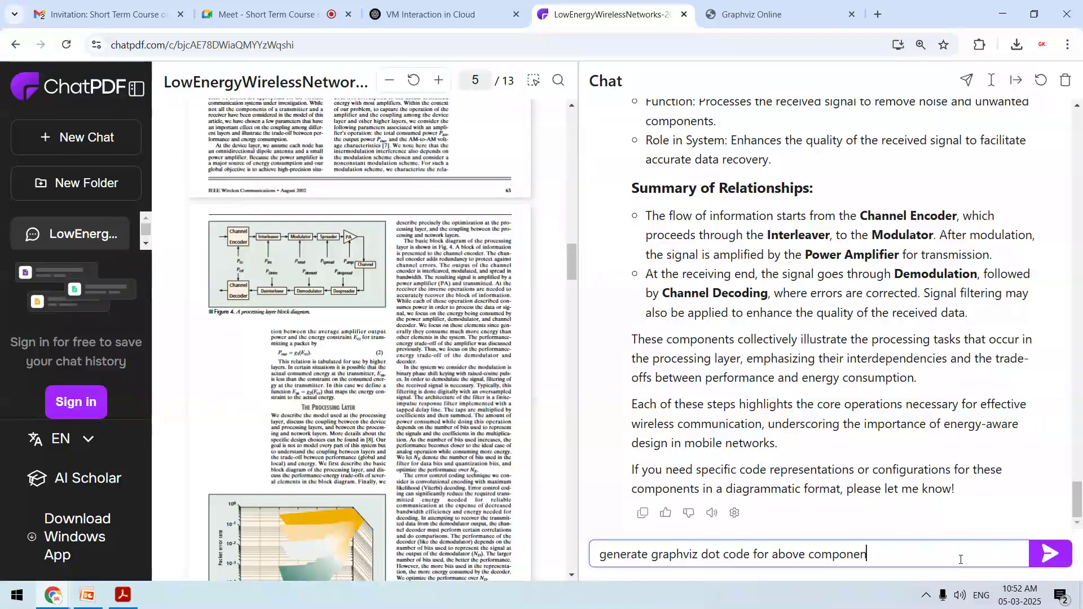
type("ts in figure 4")
key("Return")
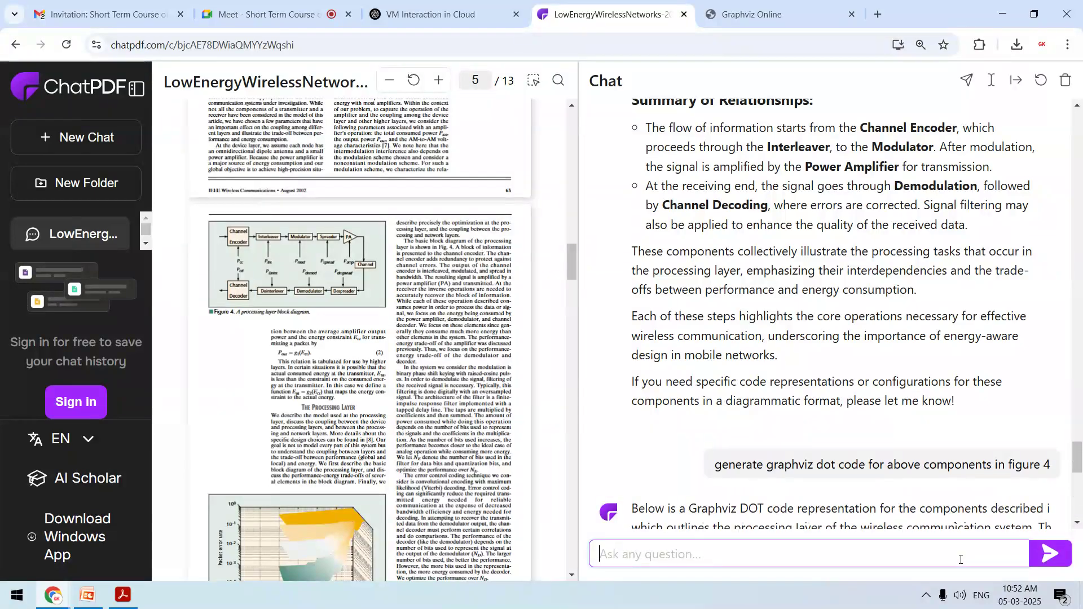
scroll(943, 533, "down", 6)
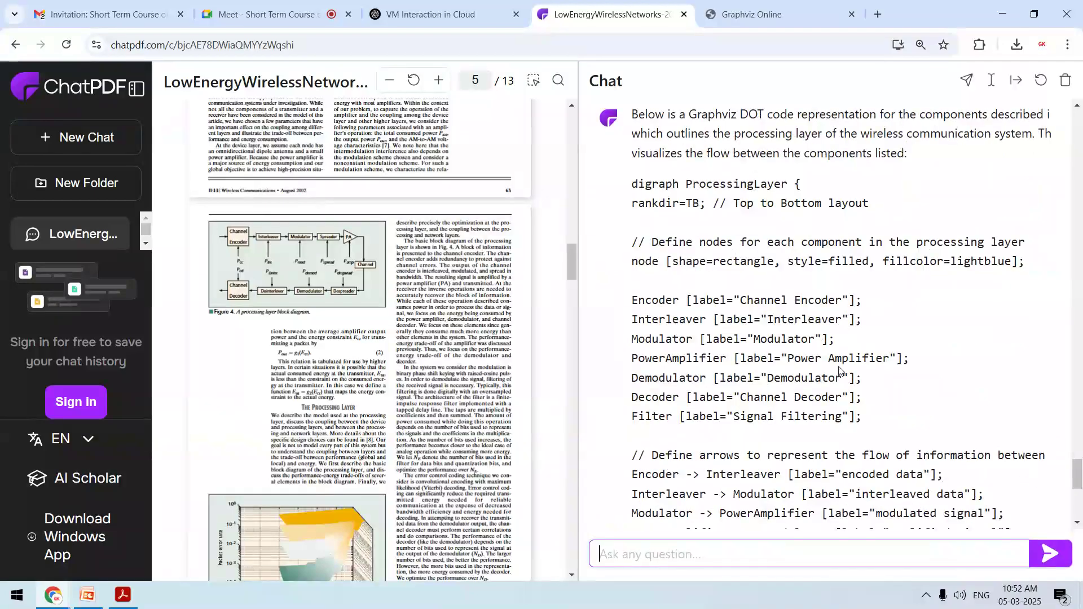
Step: Replace the code in Graphviz Online with the ProcessingLayer DOT code from the chat and compare the diagram with Figure 4 in ChatPDF
left_click_drag(633, 183, 930, 428)
key("ctrl+c")
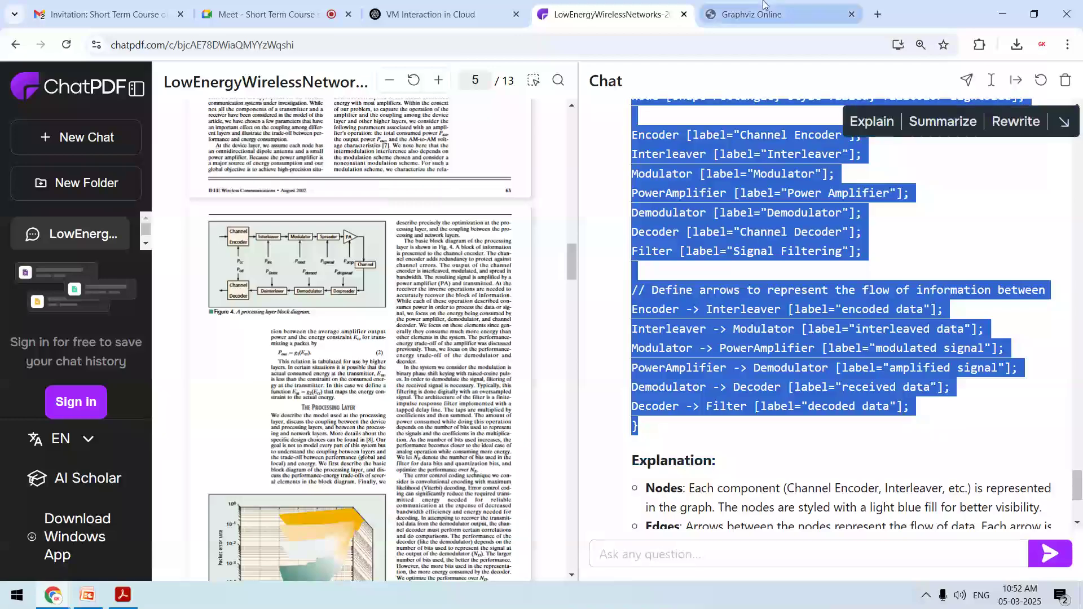
left_click(763, 11)
left_click(341, 228)
key("ctrl+a")
key("ctrl+v")
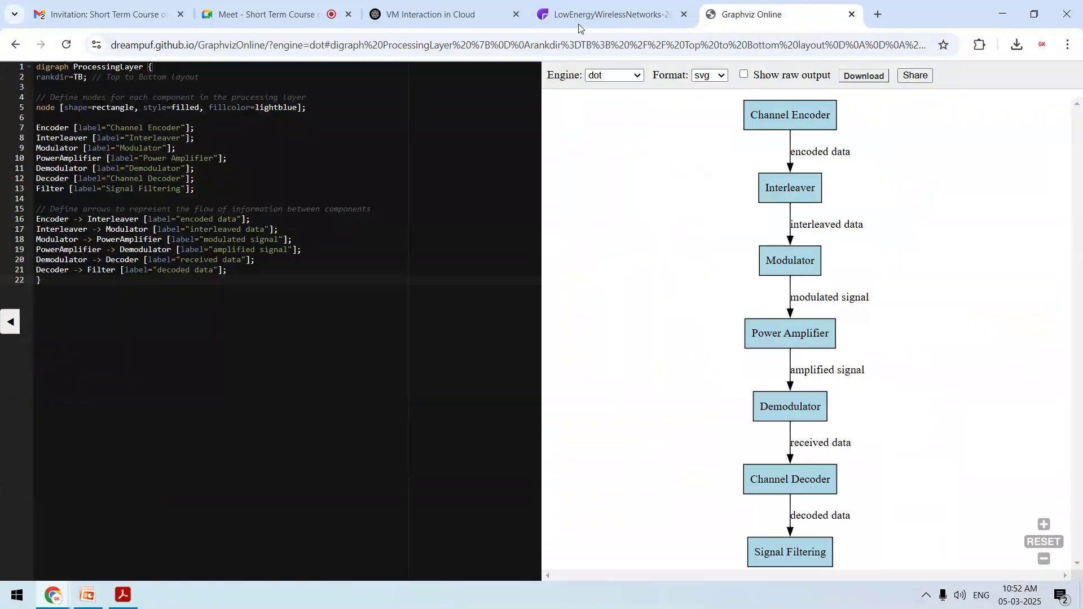
left_click(599, 16)
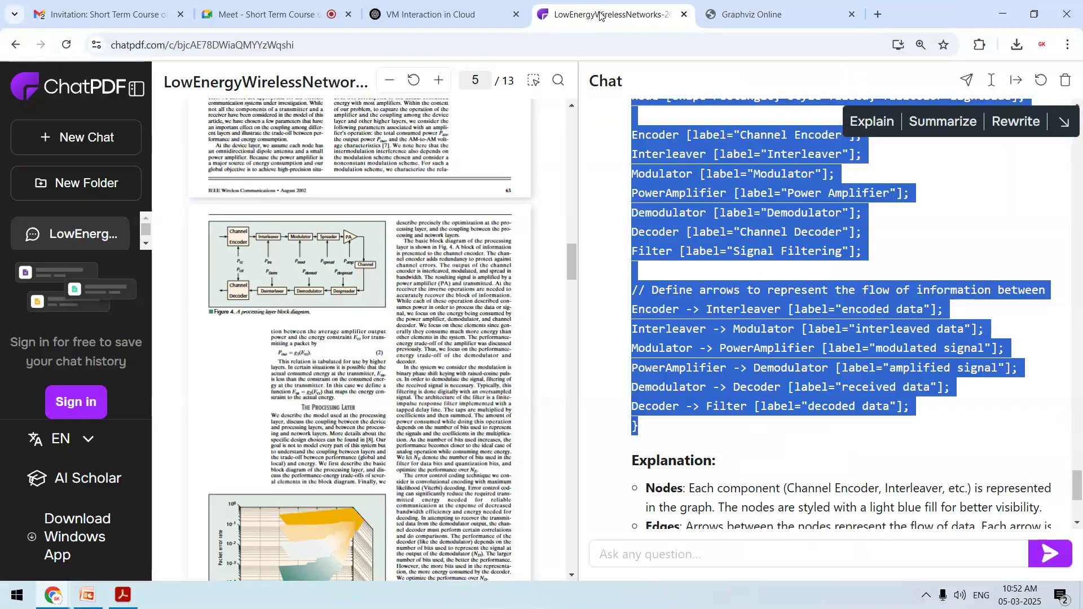
left_click(780, 4)
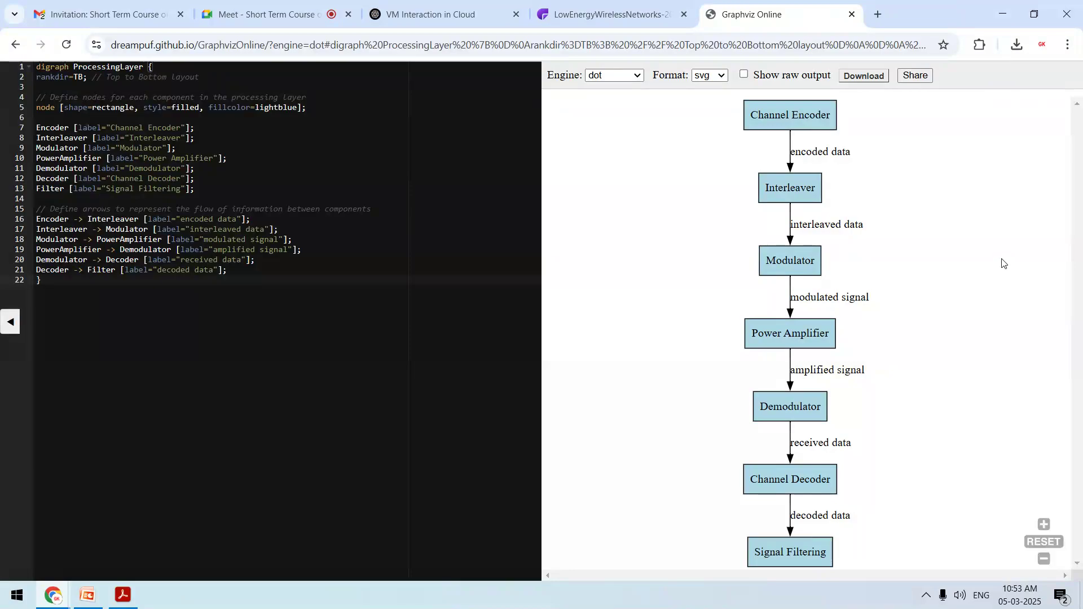
Step: Set the diagram's output format to png, download the image and close Graphviz Online
left_click(720, 79)
left_click(705, 108)
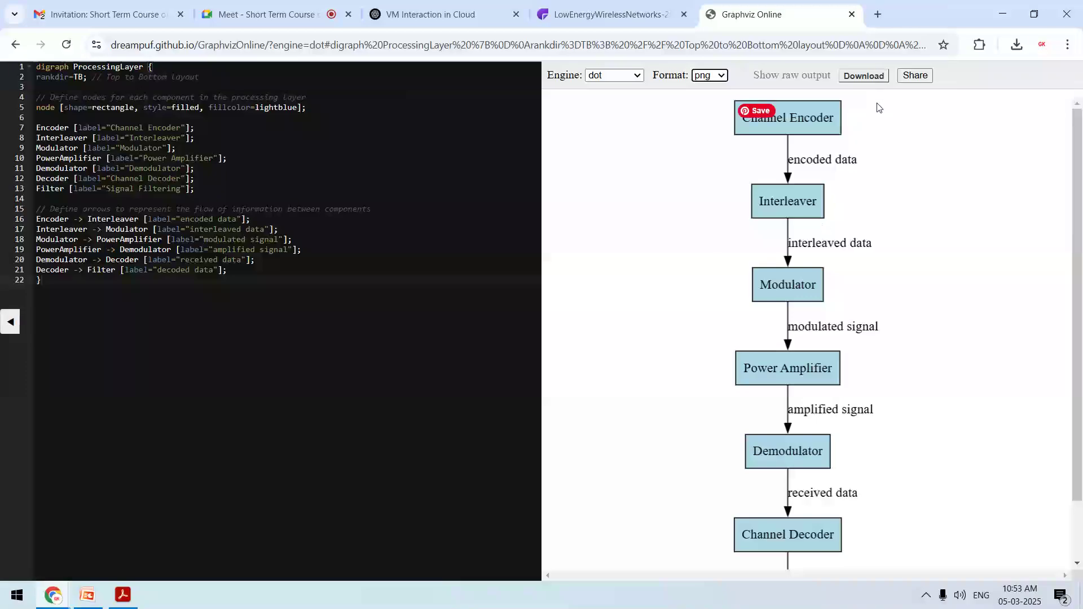
scroll(1059, 175, "down", 1)
scroll(1042, 133, "up", 1)
left_click(859, 76)
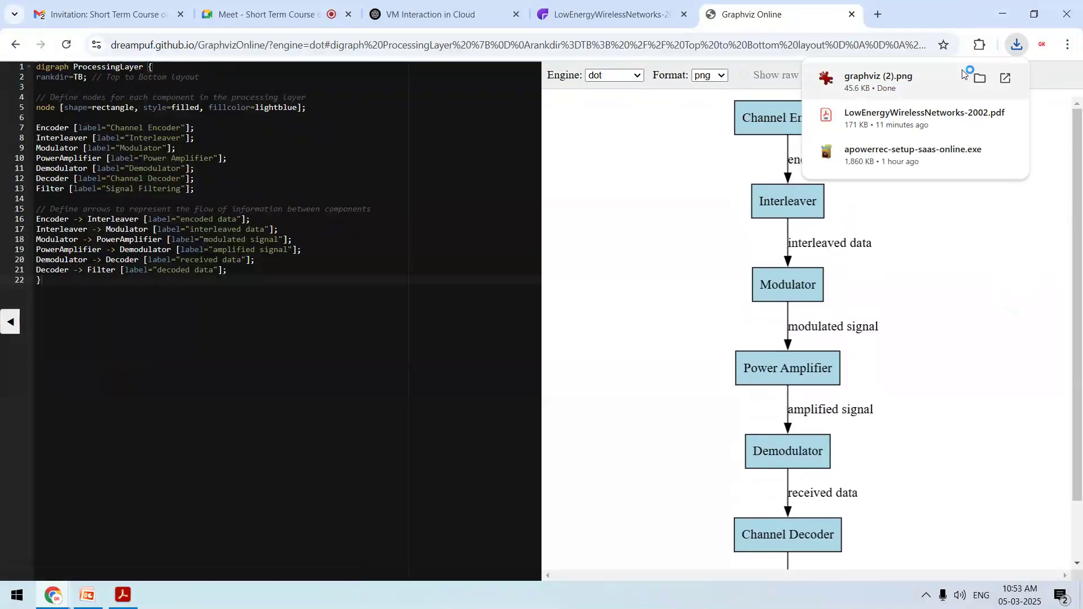
left_click(859, 76)
key("Escape")
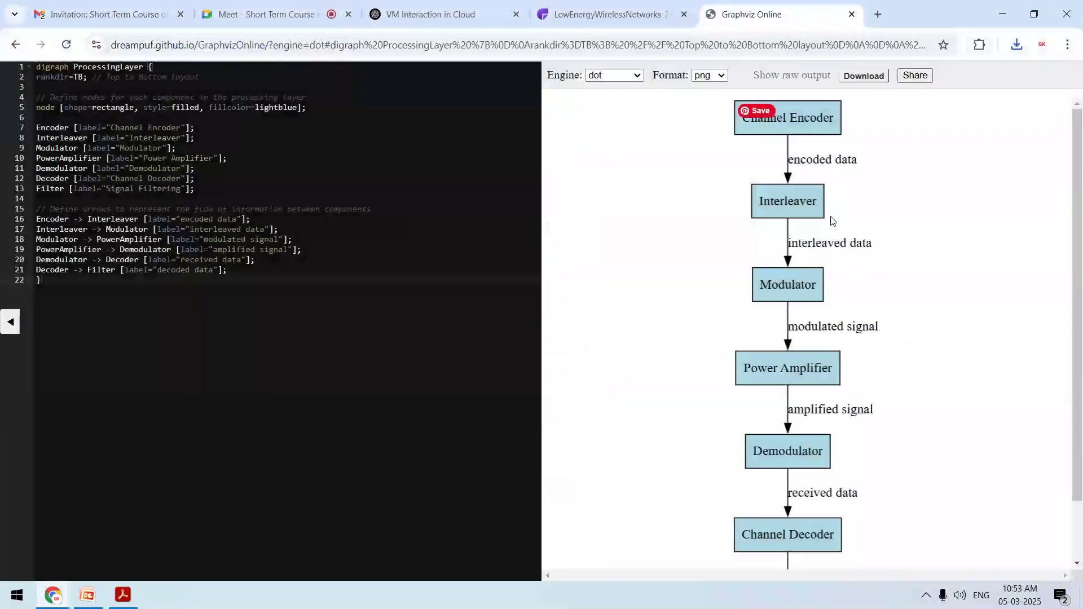
key("ctrl+w")
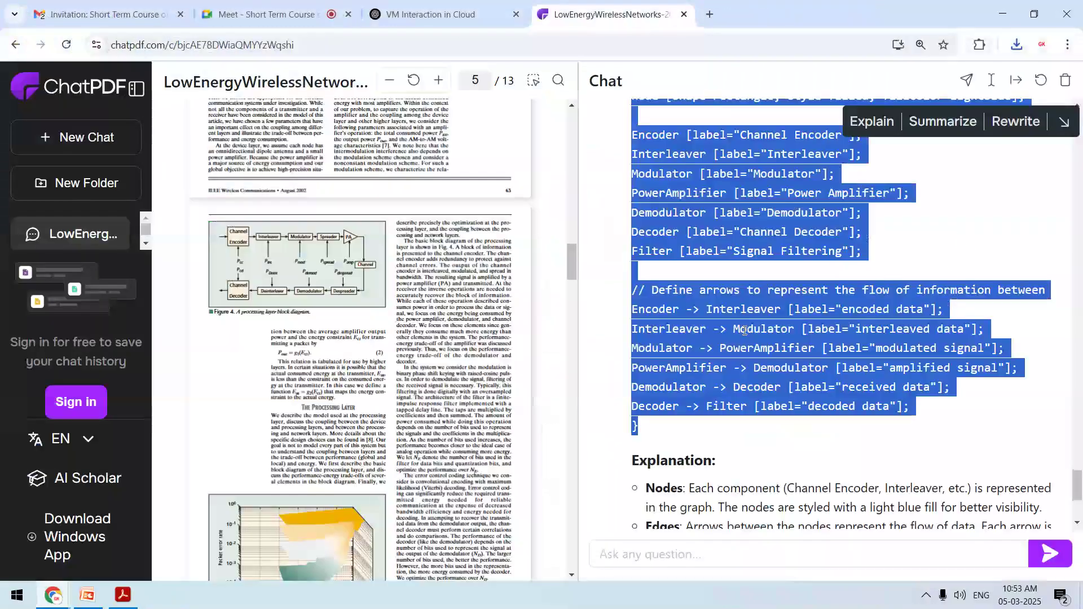
Step: Look through the paper's pages and figures and the earlier chat answers in ChatPDF
left_click_drag(573, 261, 572, 454)
left_click_drag(577, 325, 537, 117)
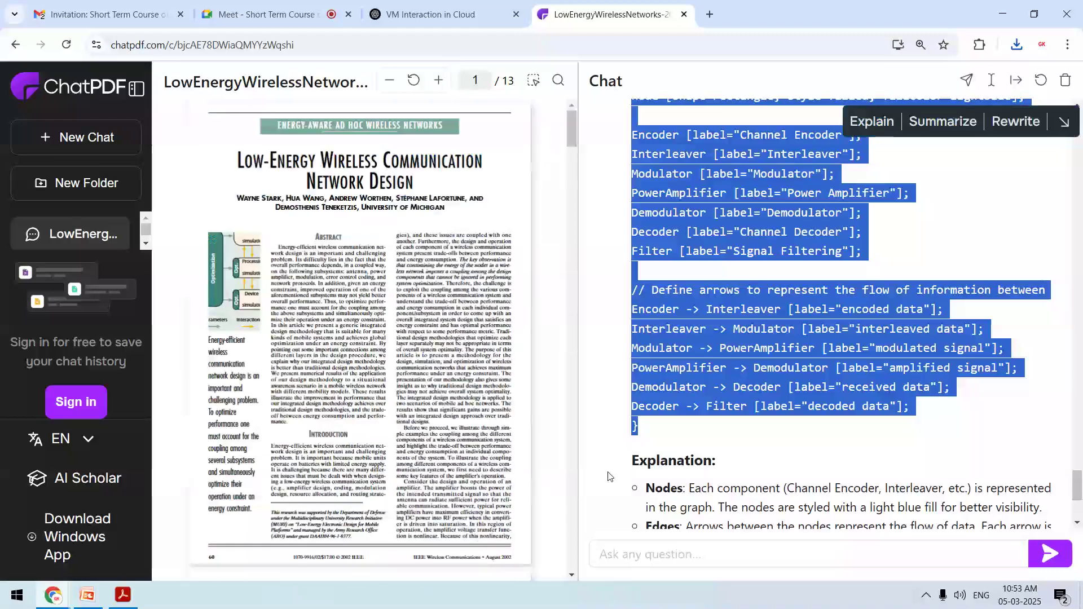
scroll(1080, 528, "down", 4)
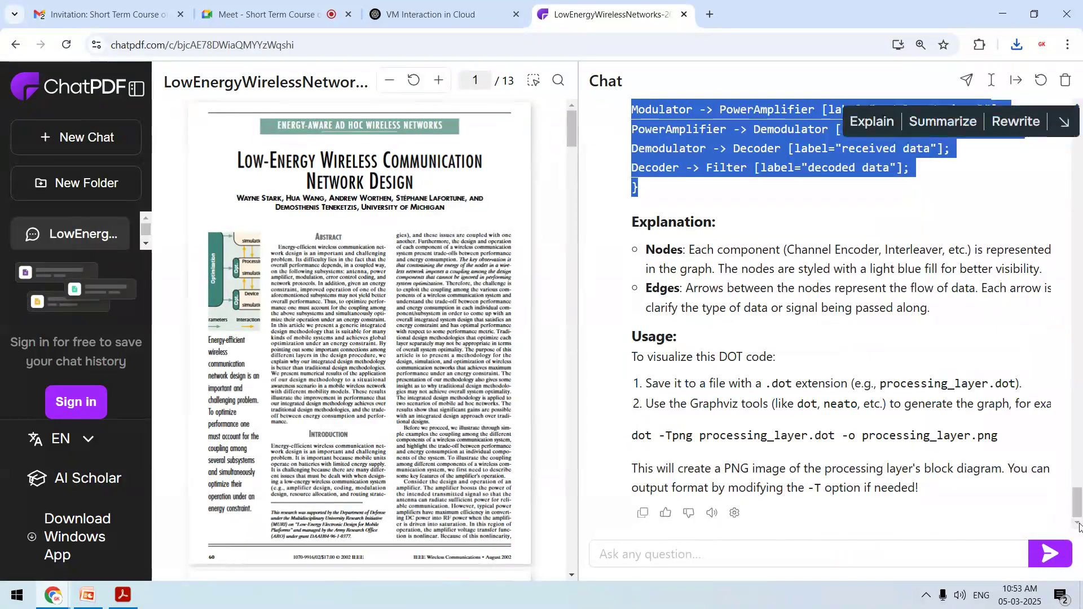
left_click(649, 321)
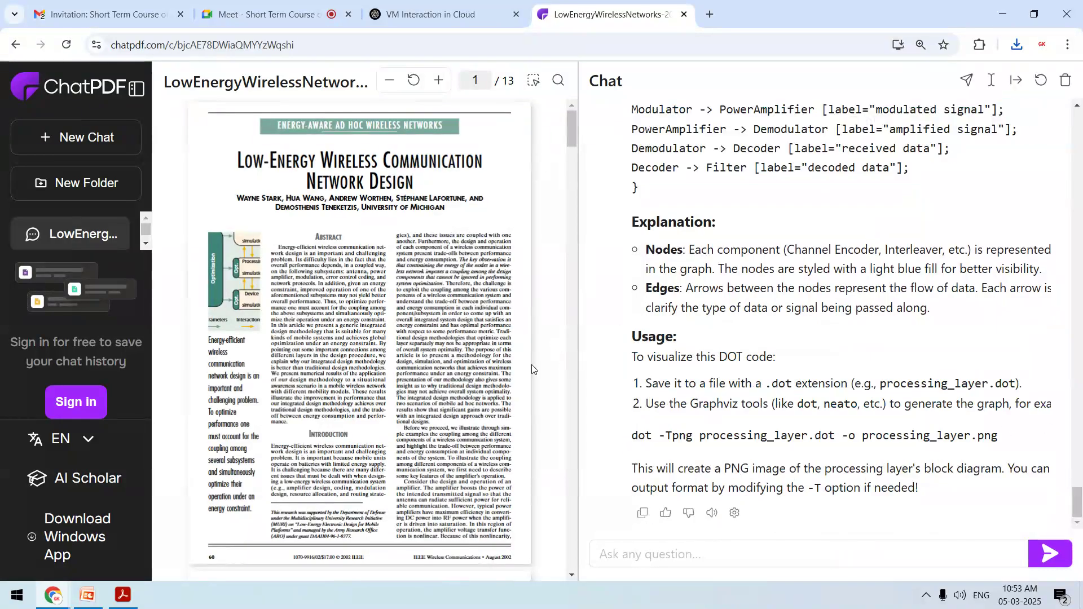
scroll(575, 427, "down", 15)
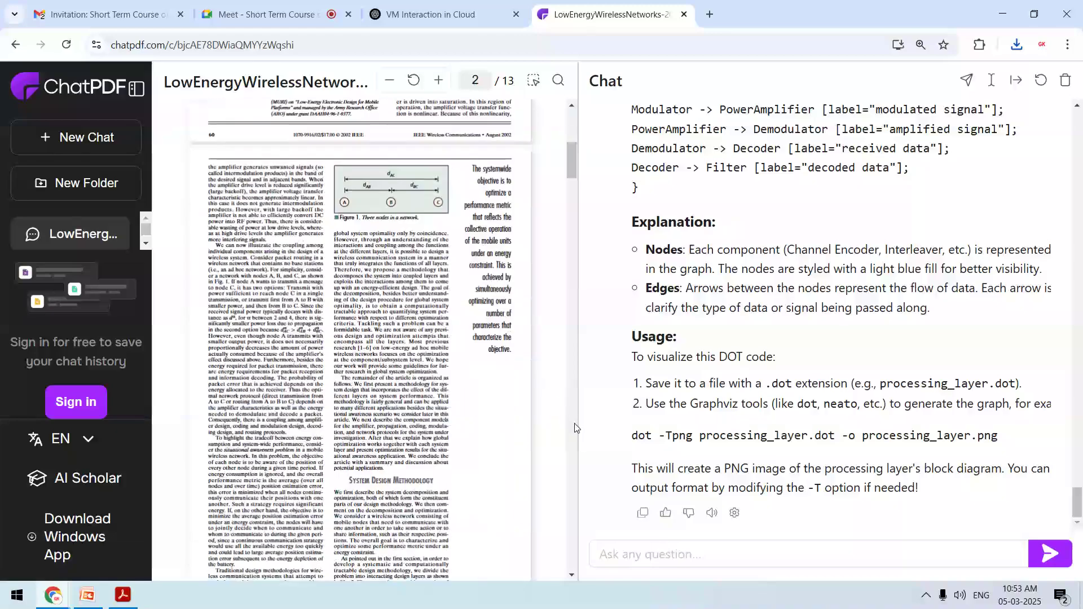
scroll(572, 410, "down", 8)
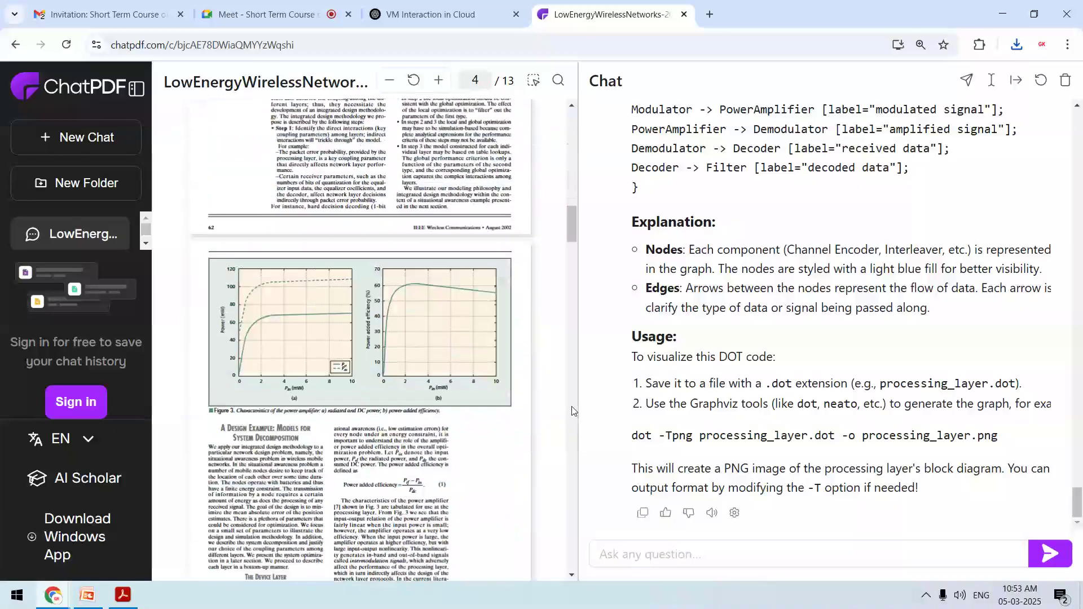
left_click_drag(572, 223, 568, 468)
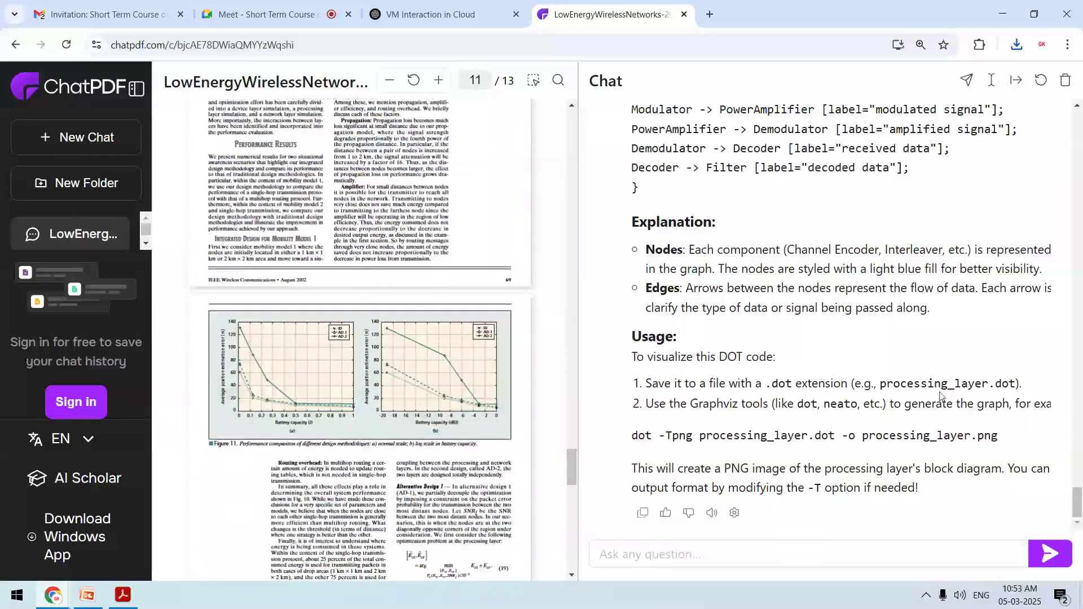
left_click_drag(1077, 502, 1043, 407)
scroll(1043, 408, "down", 20)
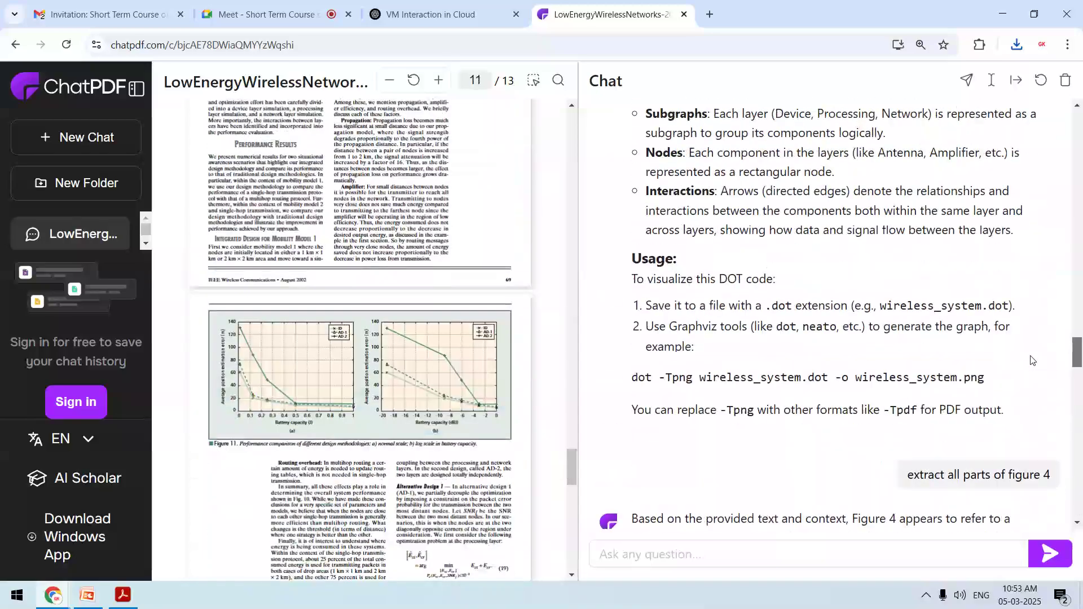
Step: Submit the chat prompt "5 mcqs with answers from this ppaer"
left_click(979, 562)
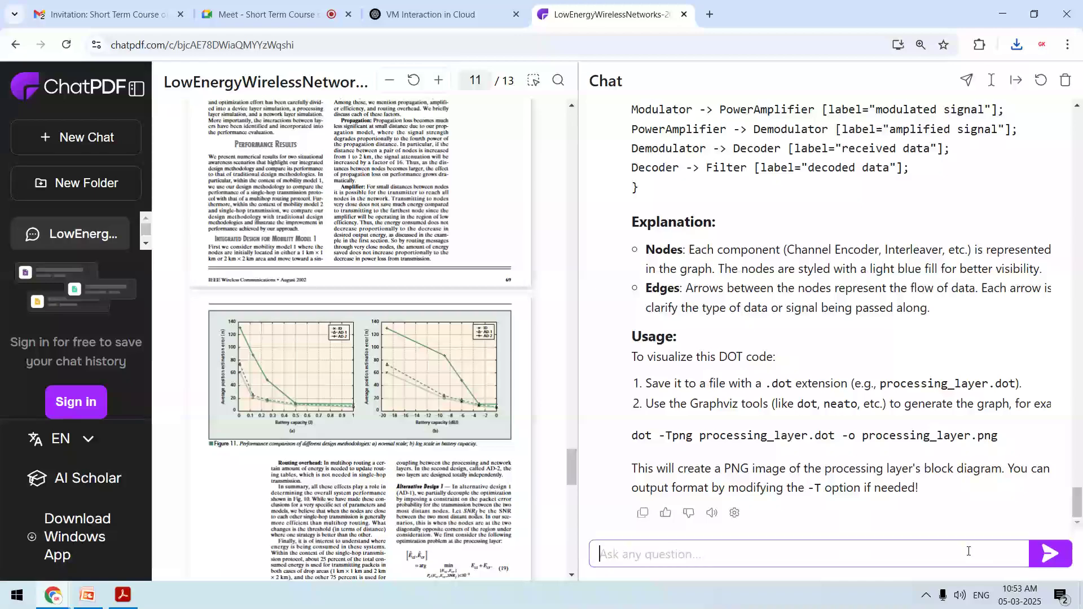
type("5 ")
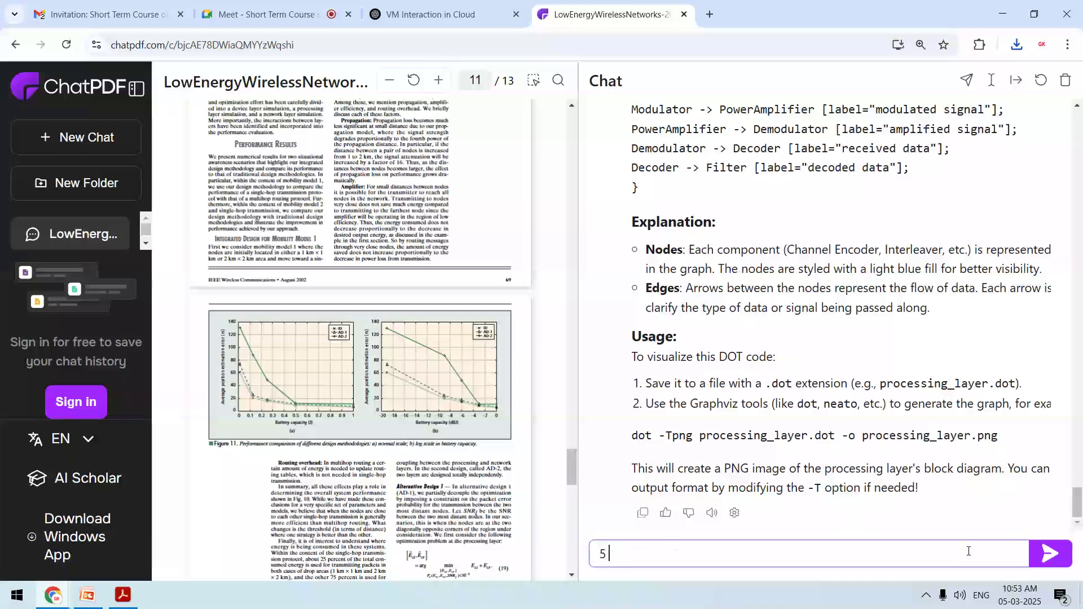
type("mcqs with ans")
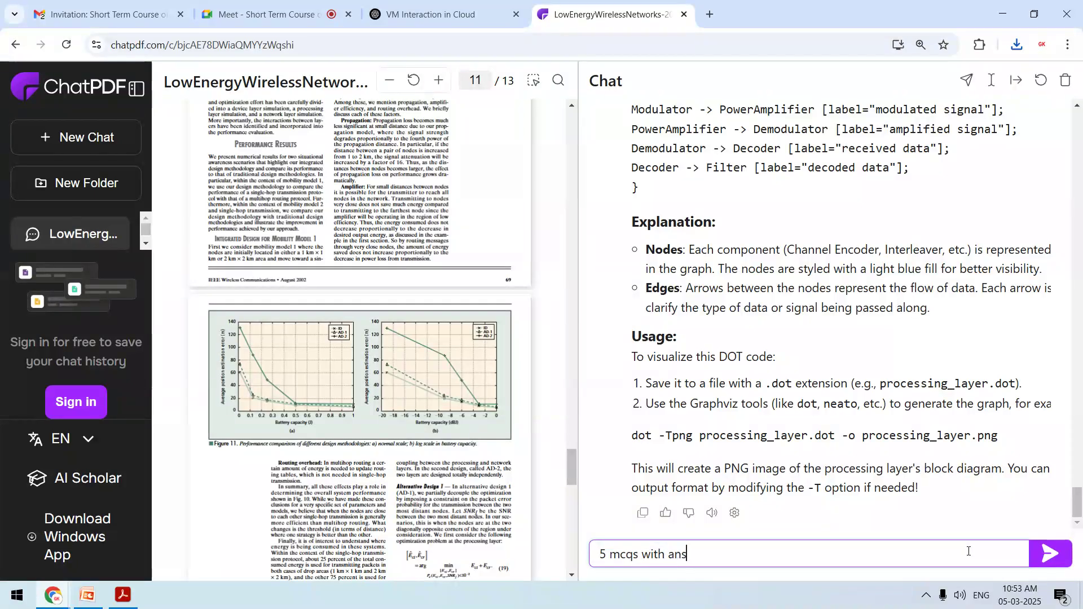
type("wers on")
key("BackSpace")
key("BackSpace")
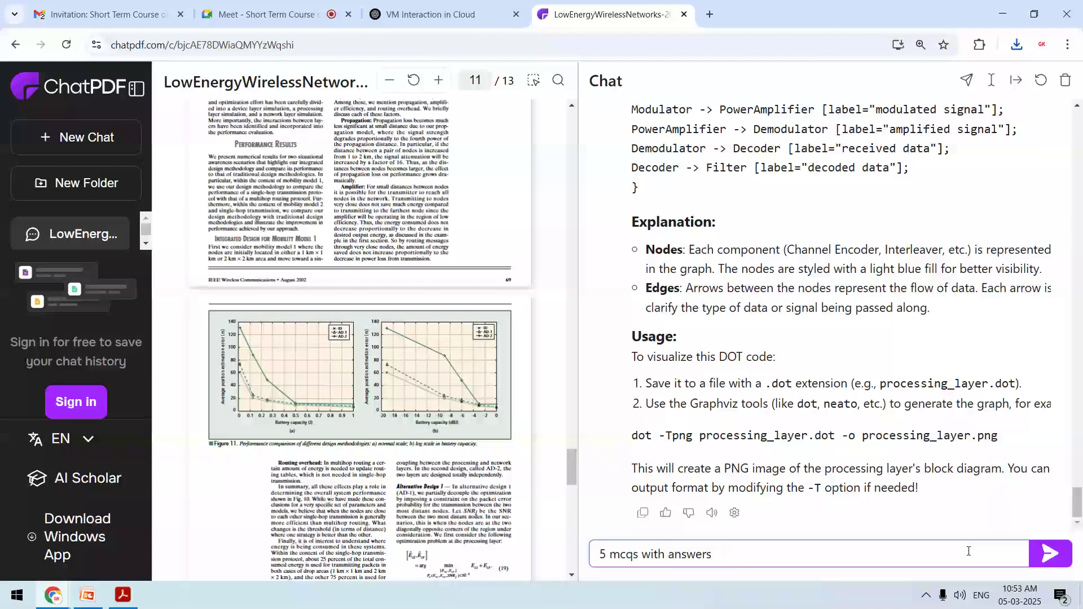
type("from this ppaer")
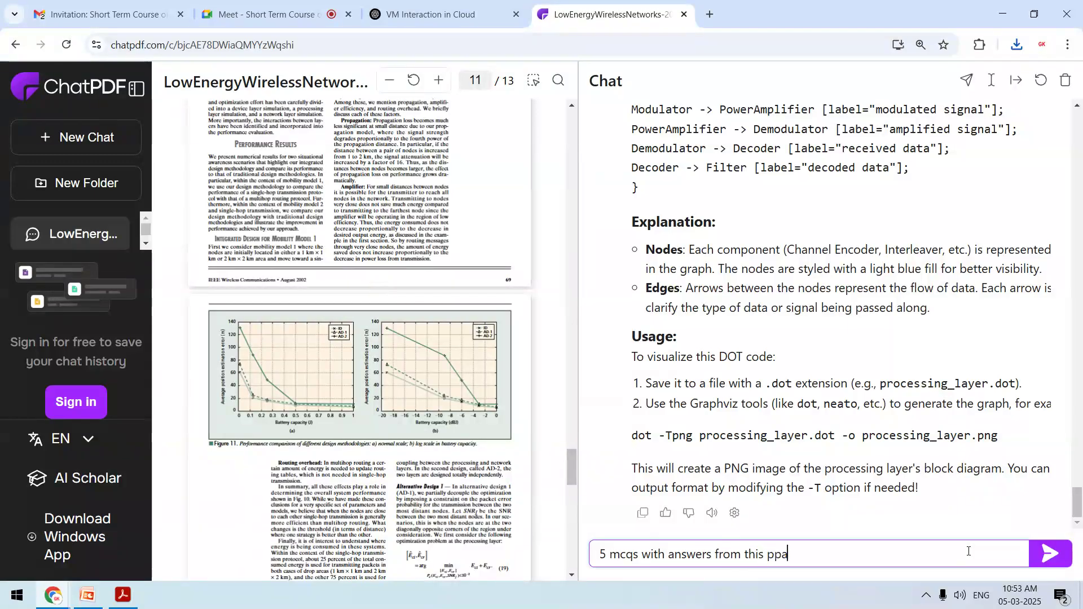
key("Return")
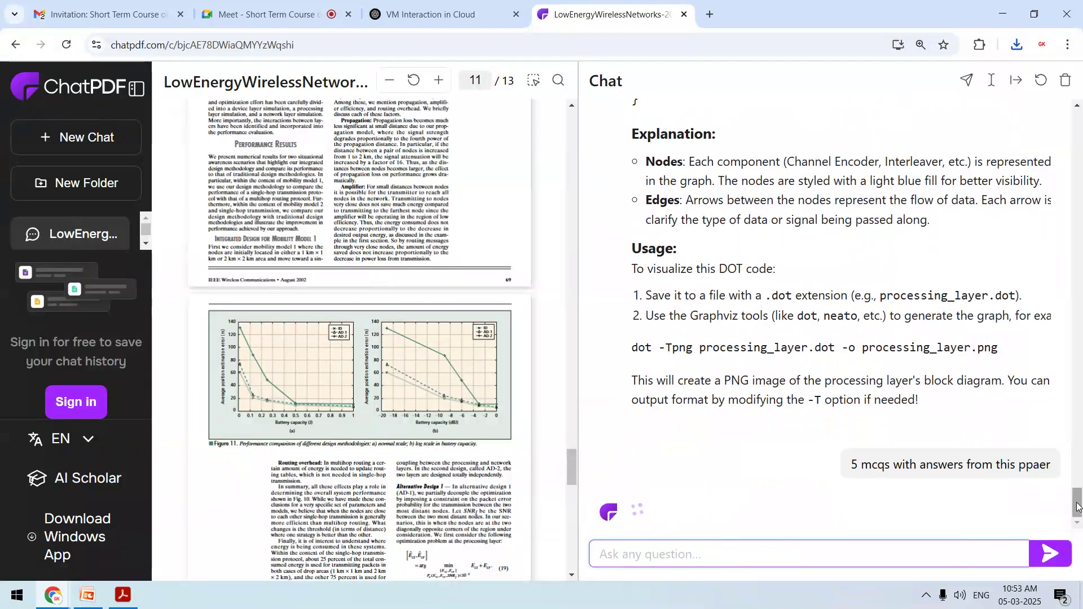
Step: Review the generated MCQs and submit the prompt "2 short answer type questions of hard difficulty level"
mouse_move(1077, 496)
left_mouse_down()
mouse_move(1070, 533)
mouse_move(1080, 478)
left_mouse_up()
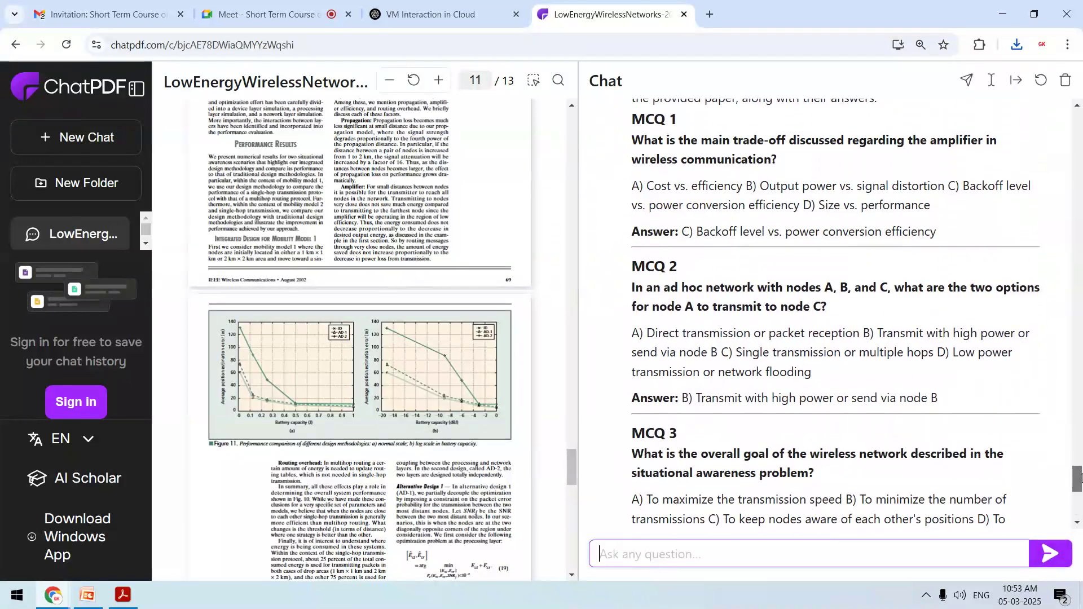
left_click_drag(1080, 478, 1080, 504)
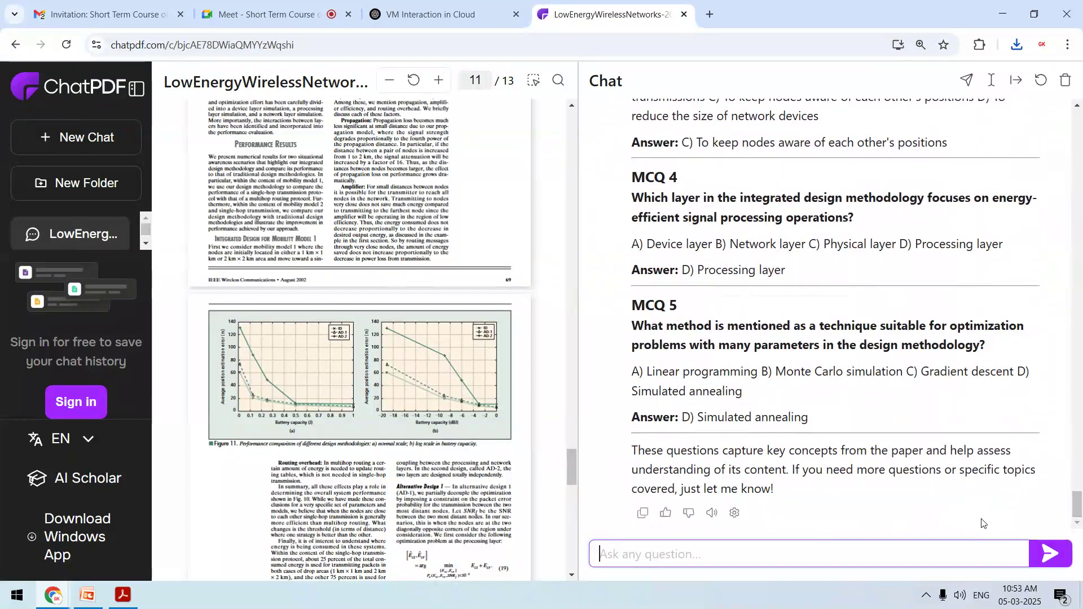
type("2 short answer type questions of hard diffi")
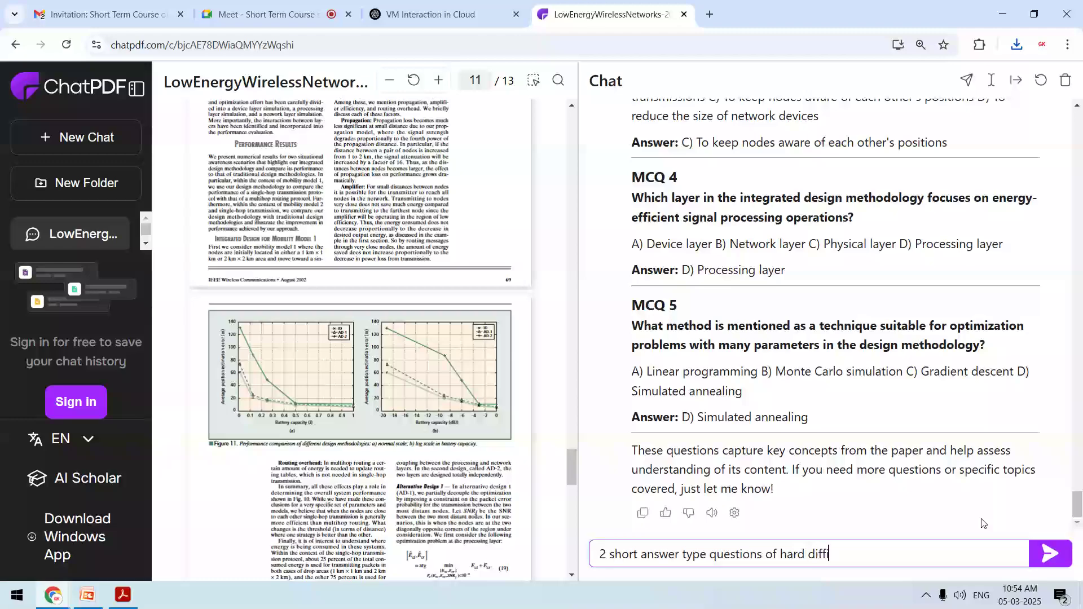
type("culty level")
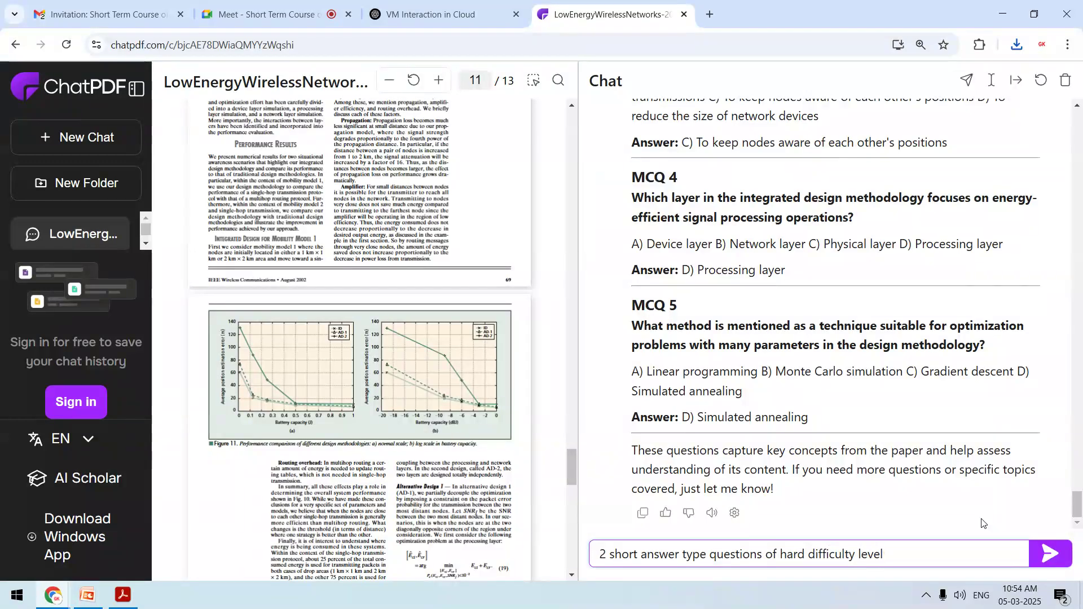
key("Return")
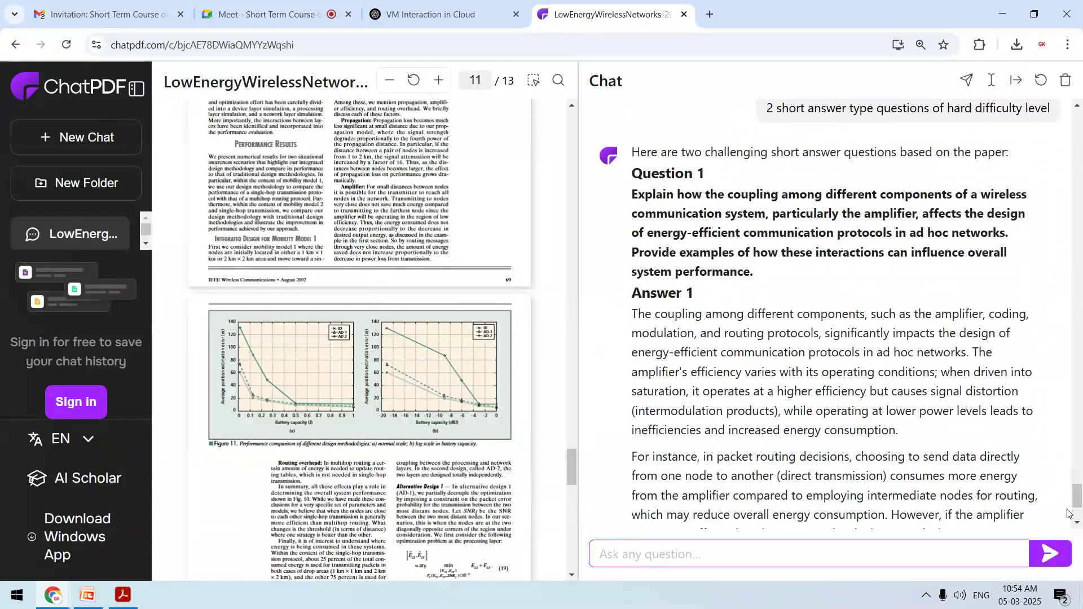
Step: Review the generated short answer questions and their answers in the chat
left_click_drag(1077, 504, 1075, 484)
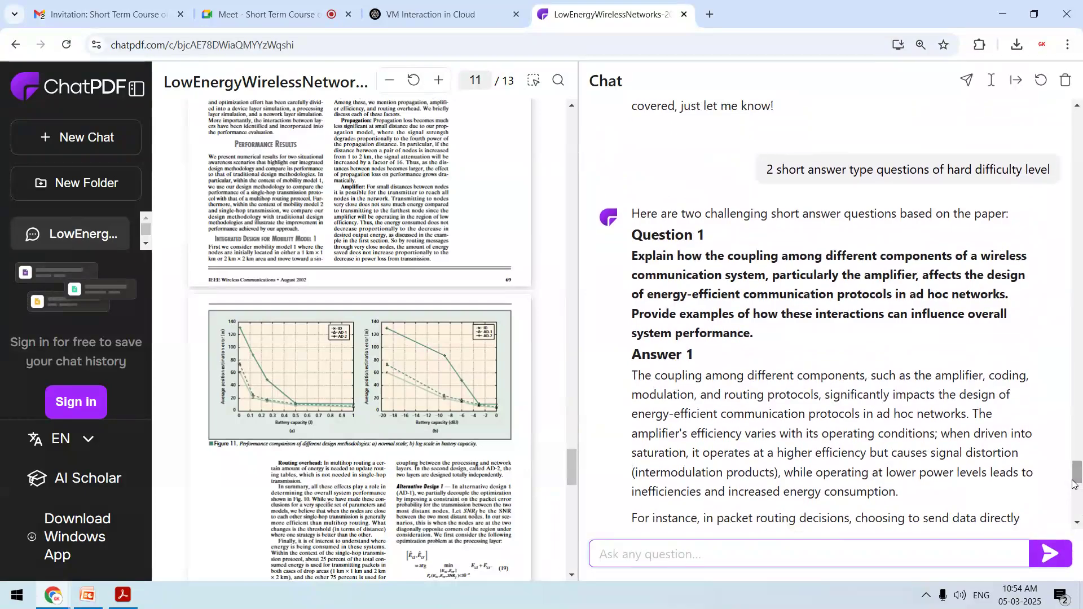
left_click_drag(1077, 472, 1078, 472)
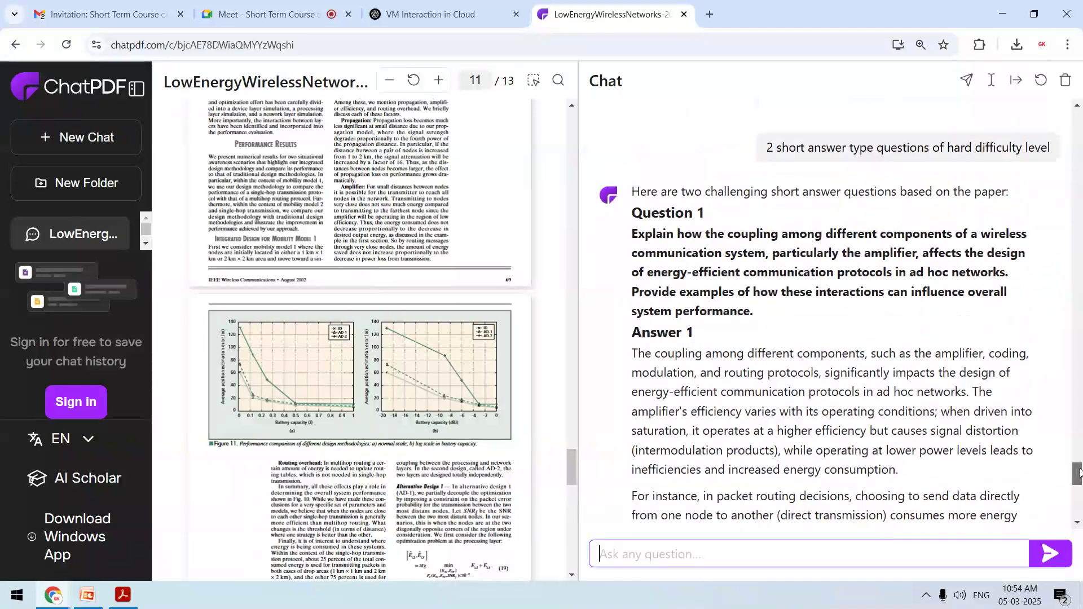
left_click_drag(1078, 473, 1078, 474)
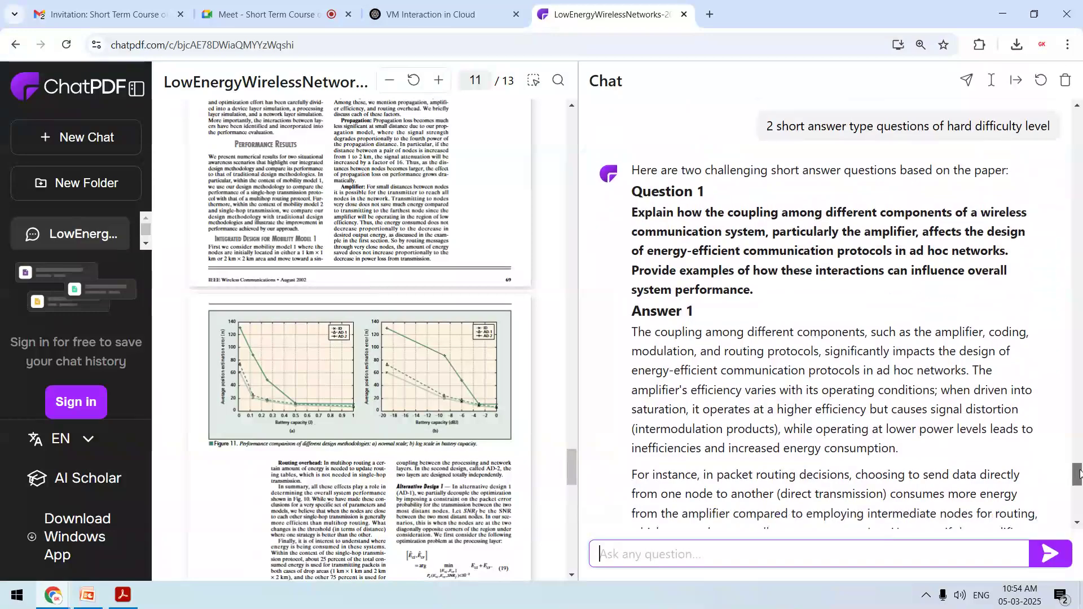
Step: Copy the earlier prompt "2 short answer type questions of hard difficulty level" from the chat and paste it as a new question
double_click(903, 125)
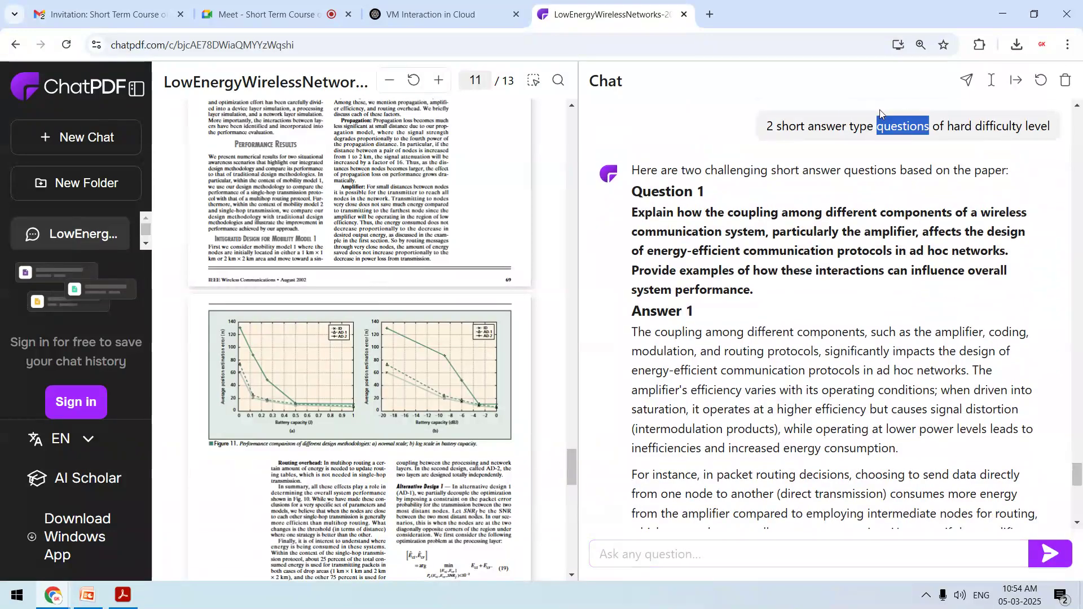
left_click(764, 129)
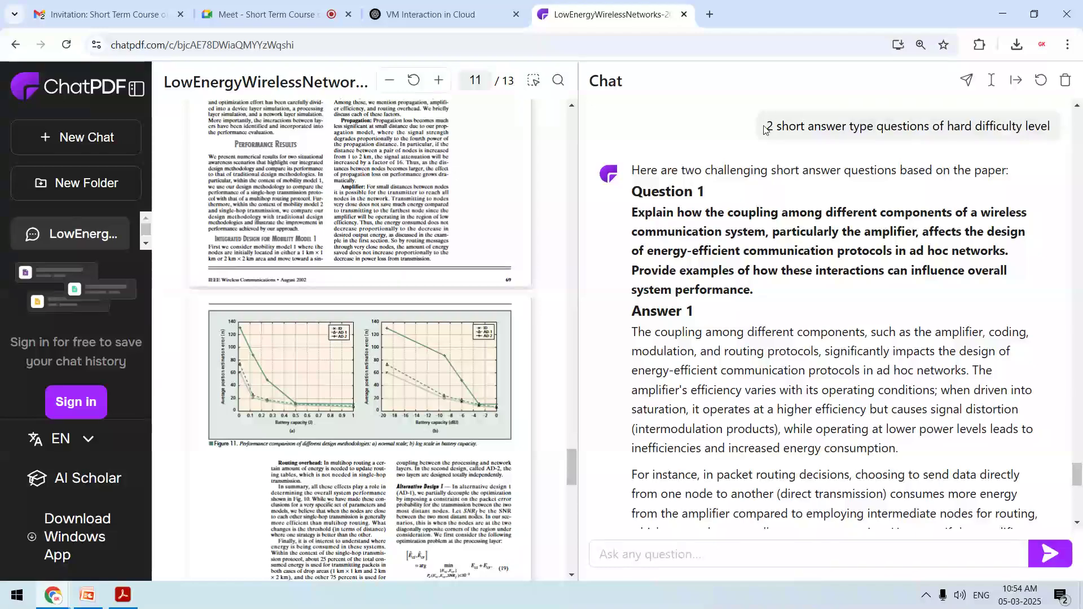
scroll(765, 129, "up", 2)
triple_click(790, 218)
key("ctrl+c")
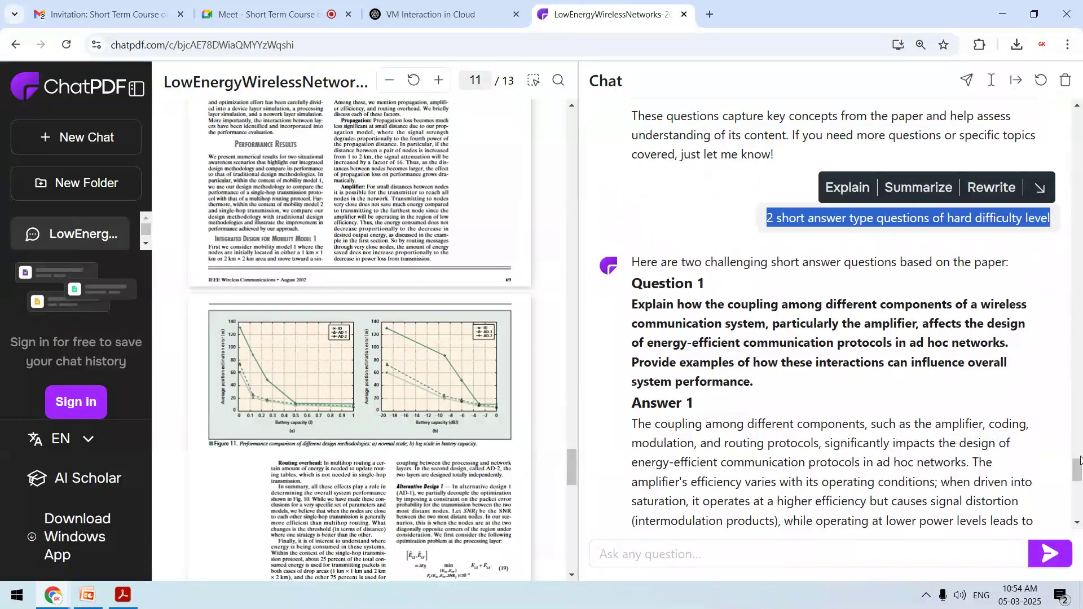
left_click_drag(1079, 471, 1072, 505)
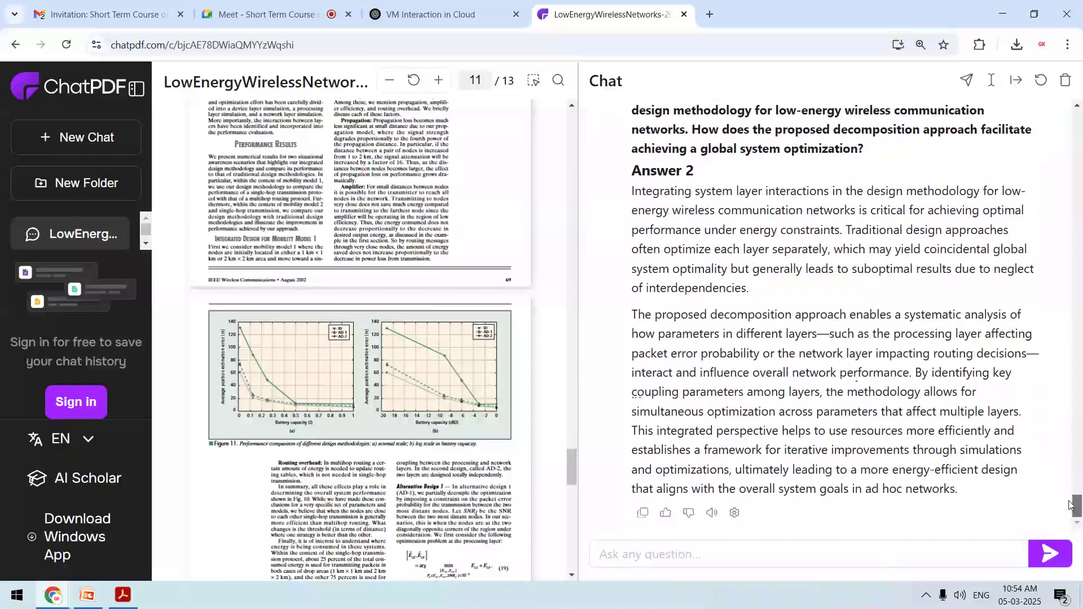
left_click(901, 552)
key("ctrl+v")
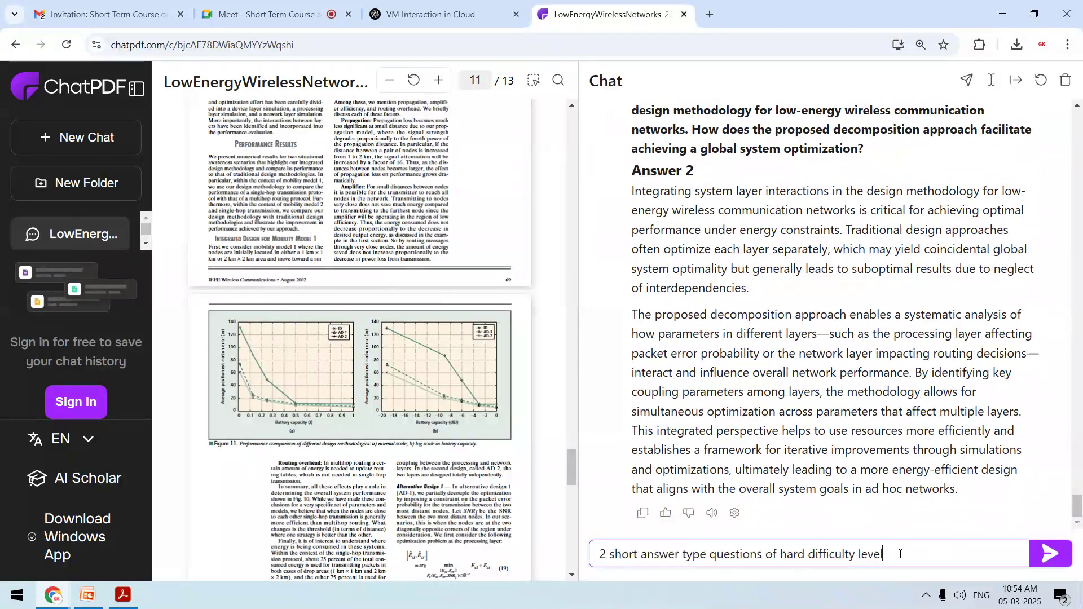
Step: Edit the pasted prompt to read "2 long answer type questions of easy level"
key("ctrl+shift+Left")
key("BackSpace")
type("long")
key("ctrl+Right")
key("ctrl+Right")
key("ctrl+Right")
key("ctrl+Right")
key("ctrl+shift+Right")
key("BackSpace")
type("easy")
key("ctrl+shift+Right")
key("BackSpace")
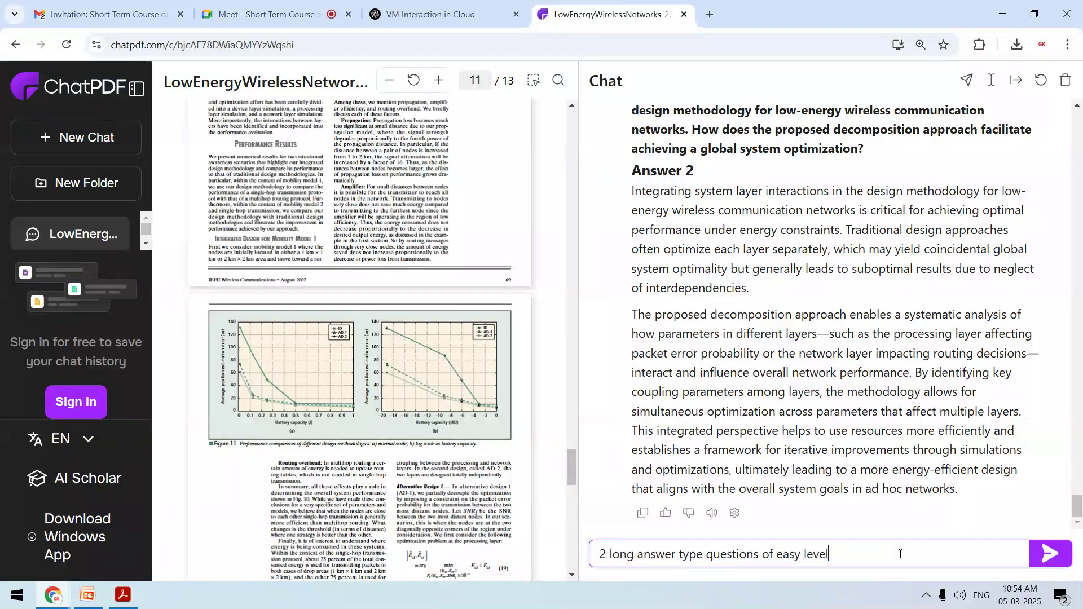
Step: Submit the prompt "2 long answer type questions of easy level" and bring the start of the response into view
key("Return")
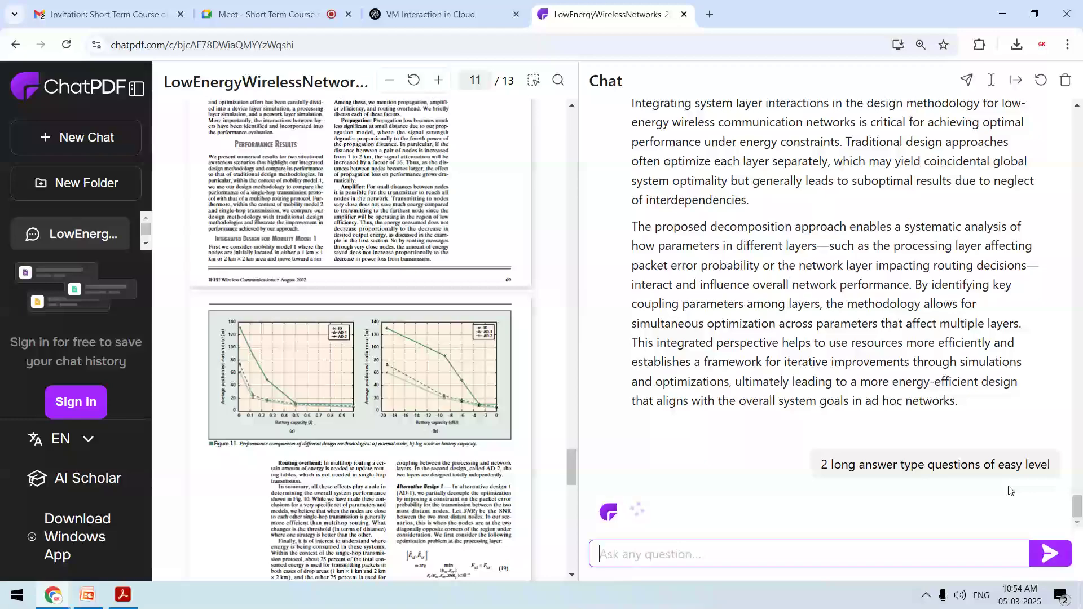
left_click(1077, 522)
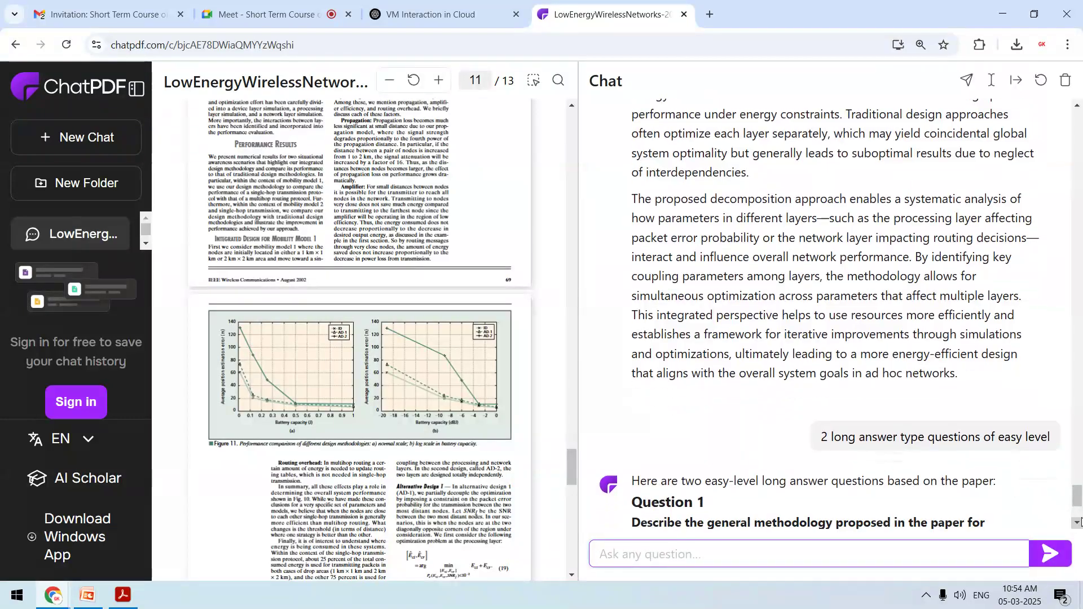
left_click(1077, 523)
left_click(1077, 523)
left_click(1077, 522)
left_click(1077, 522)
left_click(1077, 522)
left_click(1077, 523)
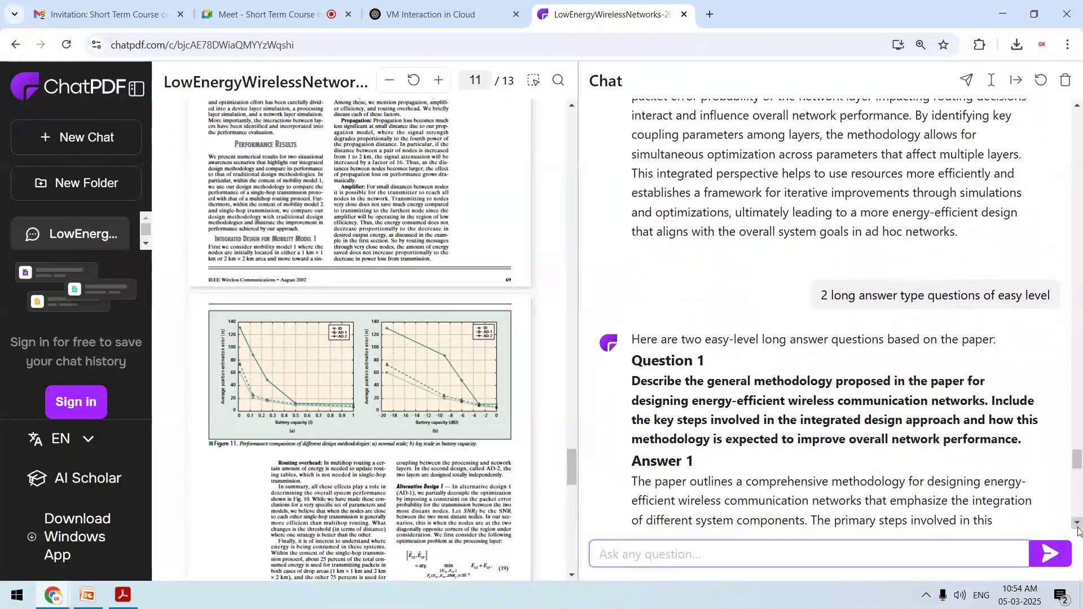
Step: Review the two generated long answer questions and their answers in the chat
scroll(1077, 525, "down", 5)
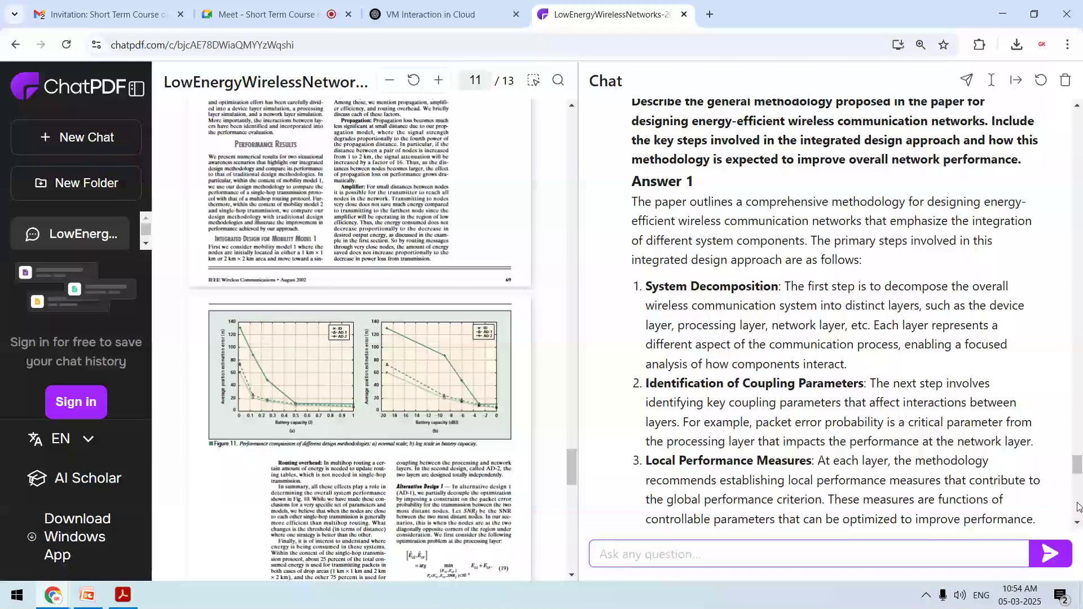
scroll(1078, 506, "down", 7)
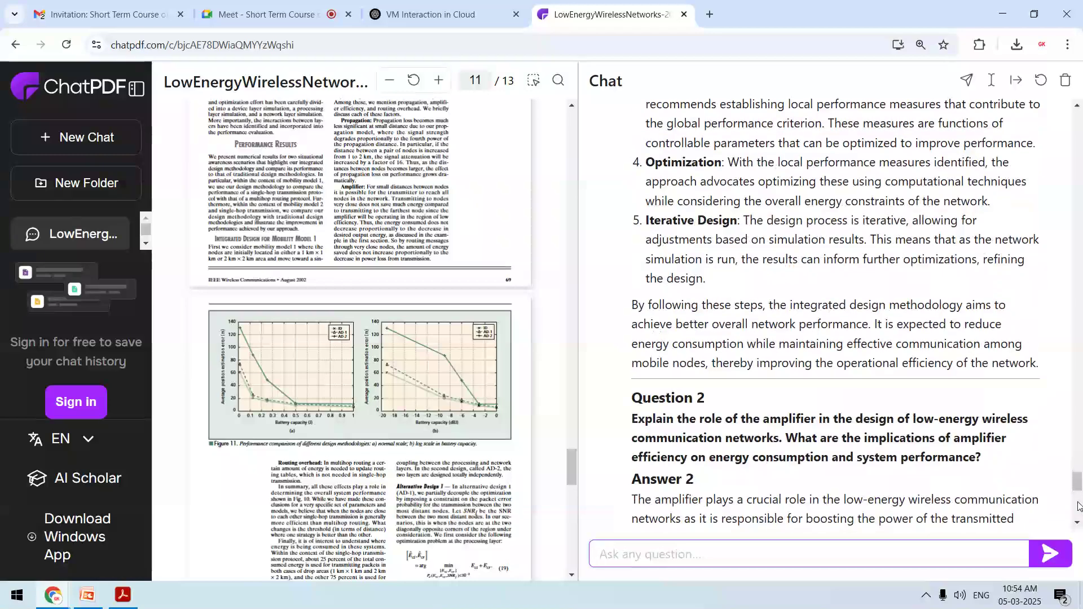
scroll(1078, 506, "down", 7)
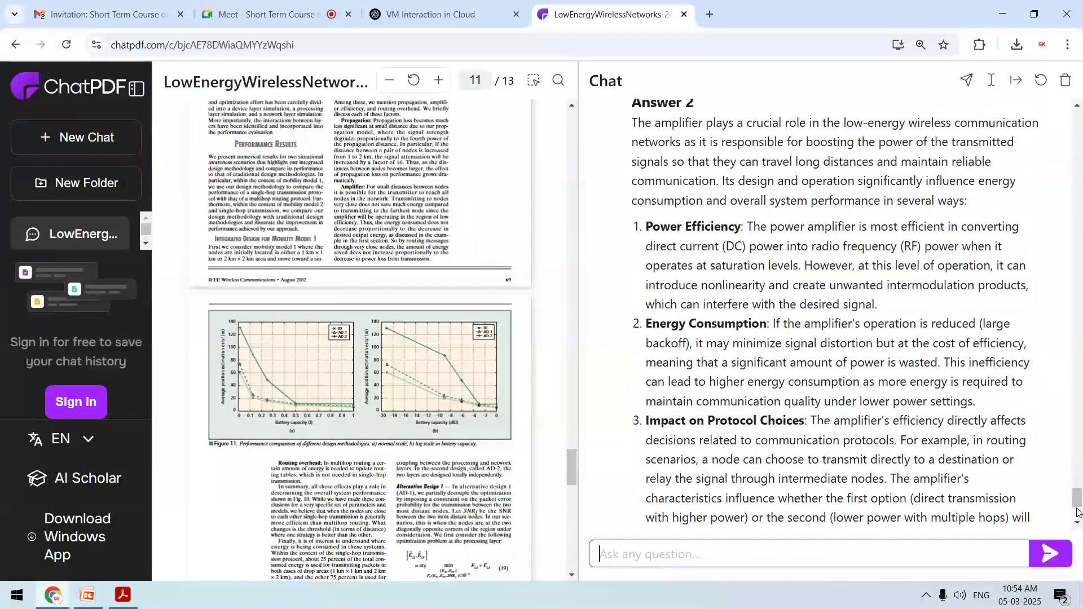
scroll(1077, 512, "down", 4)
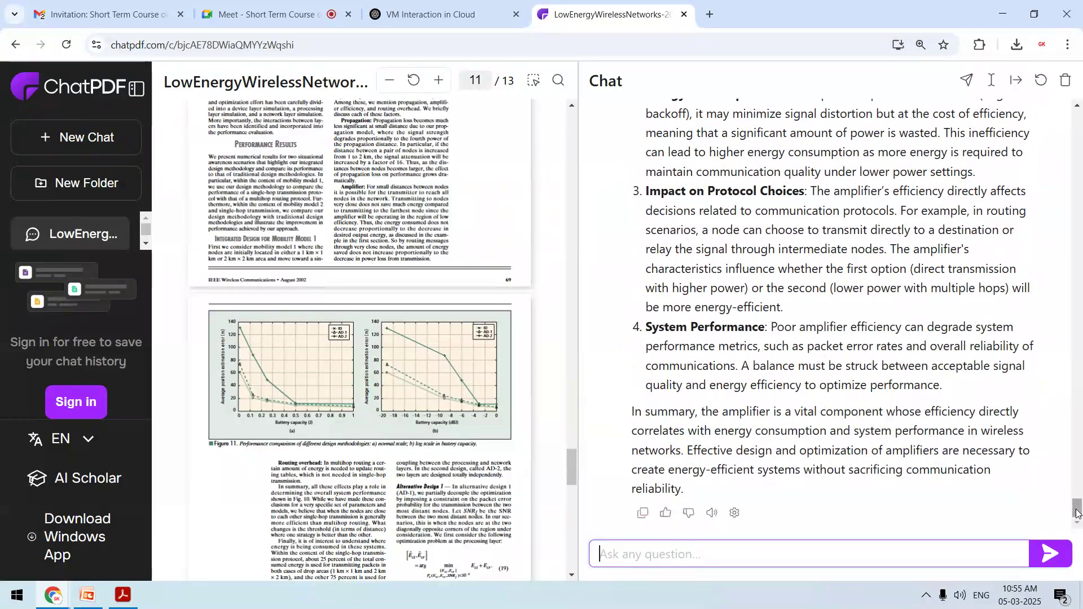
scroll(1079, 448, "up", 13)
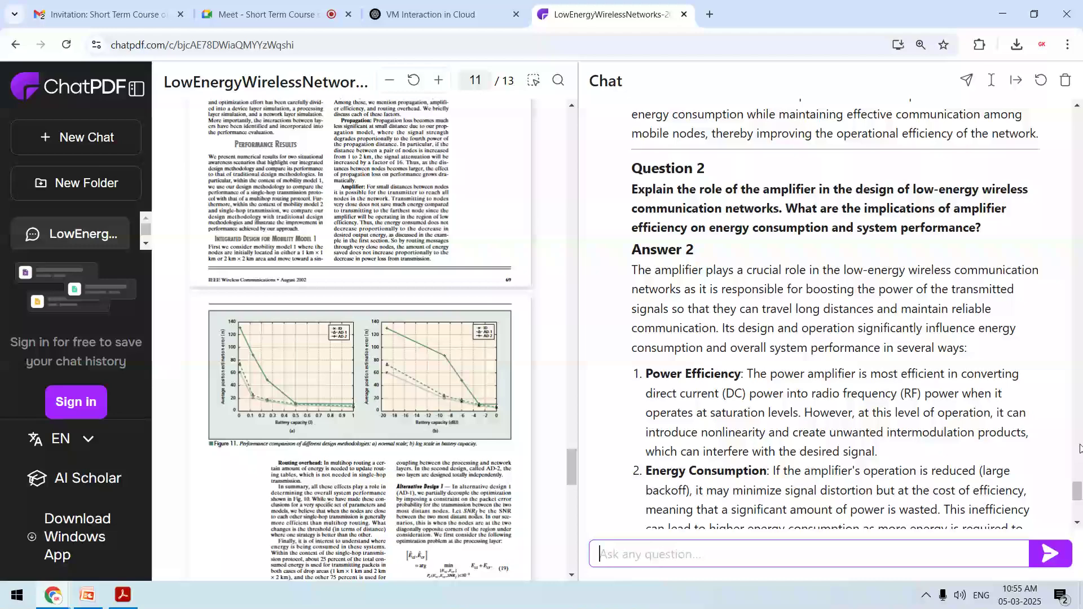
scroll(1079, 448, "up", 7)
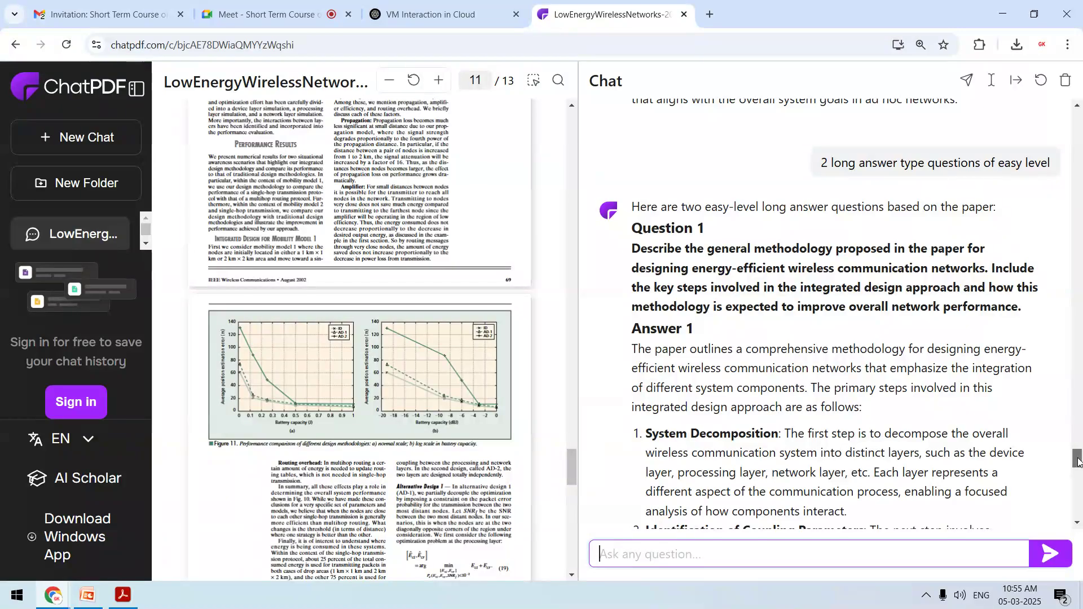
scroll(1079, 462, "up", 1)
scroll(1079, 462, "down", 2)
left_click_drag(1079, 466, 1078, 512)
Step: Submit the prompt "10 true-false questions with answers of very hard difficulty level"
left_click(864, 551)
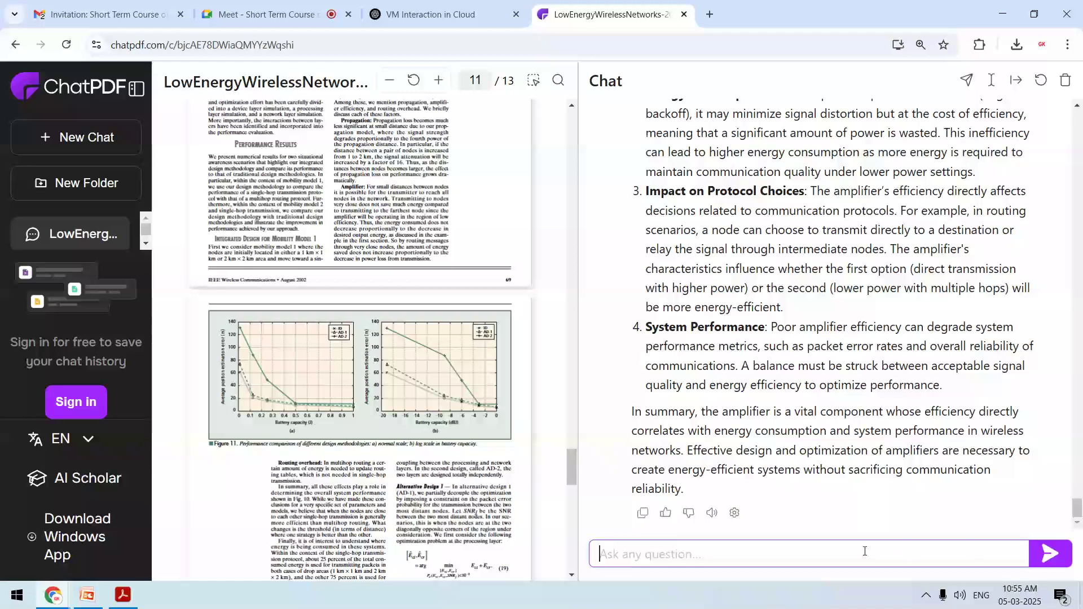
type("10 que")
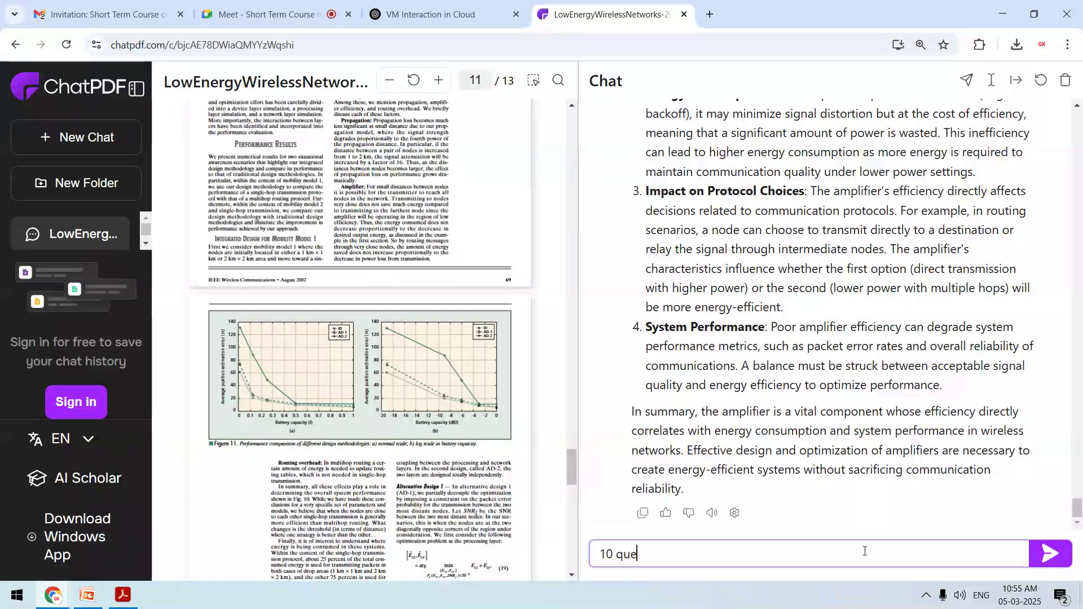
type("uare")
key("BackSpace")
key("BackSpace")
key("BackSpace")
key("BackSpace")
type("rue-false q")
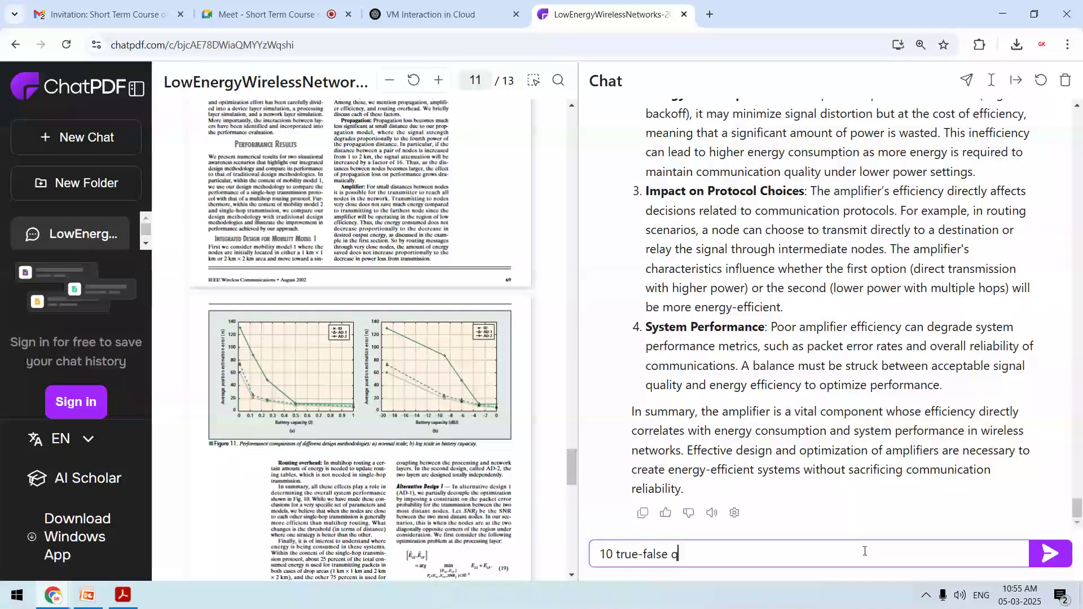
type("uestions wi")
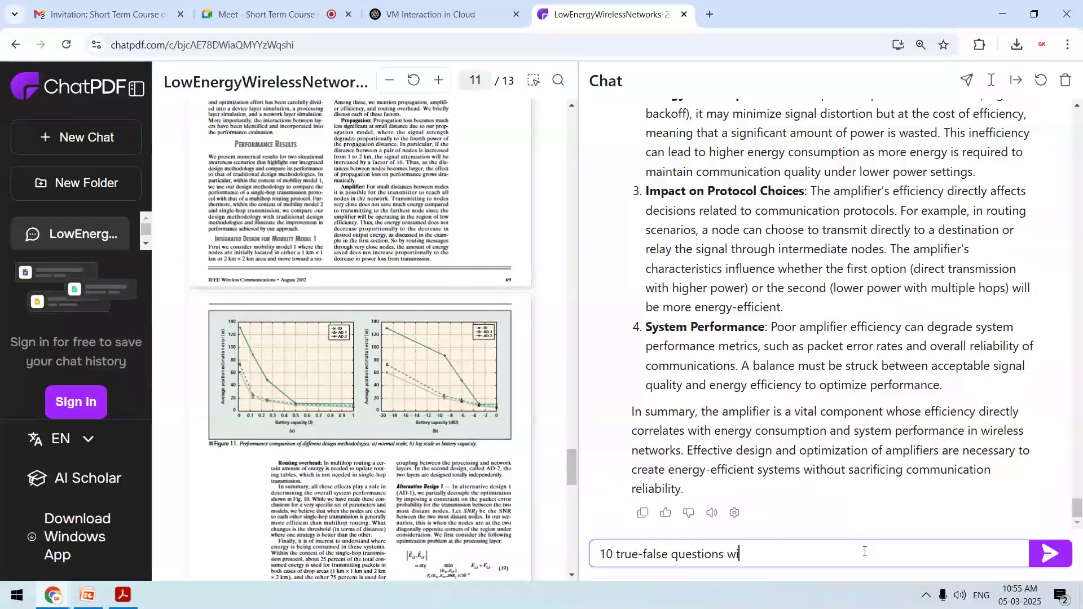
type("th answers of very hard difficulty level")
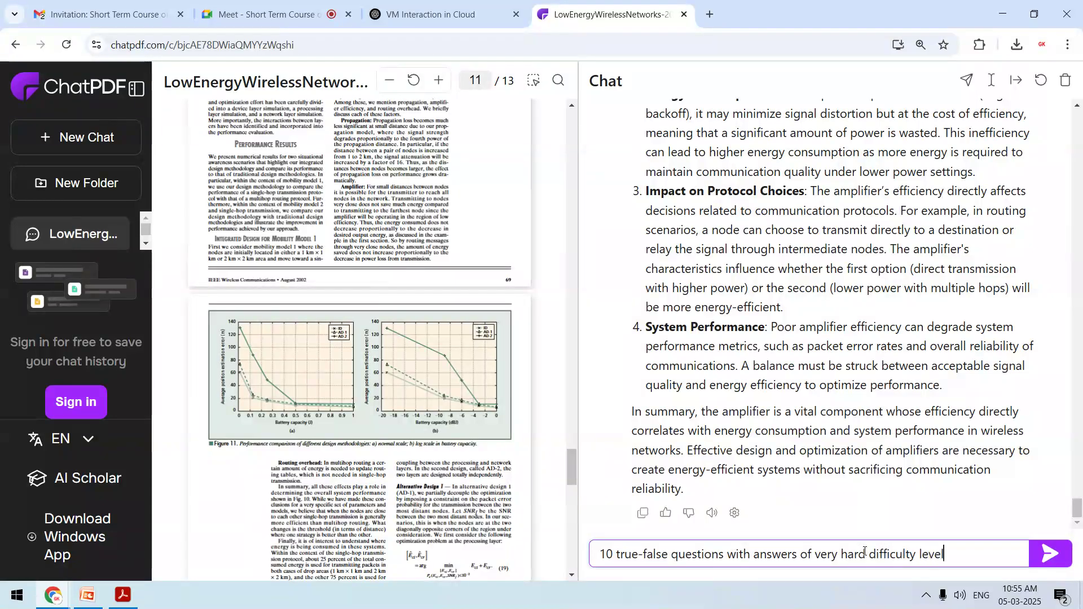
key("Return")
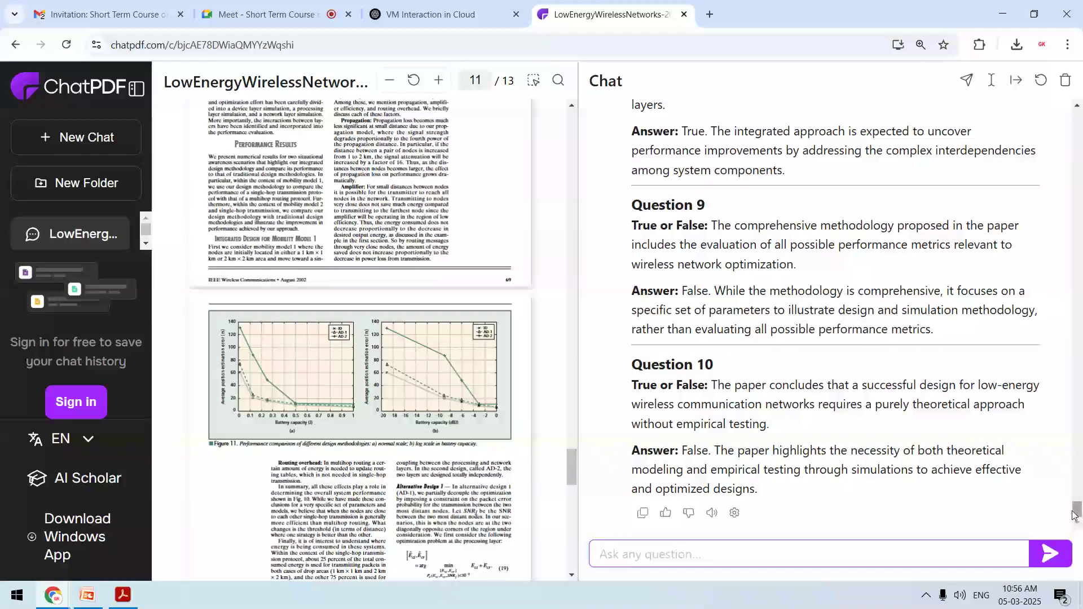
Step: Submit the prompt "generate 5 practical questions from this paper"
left_click(955, 548)
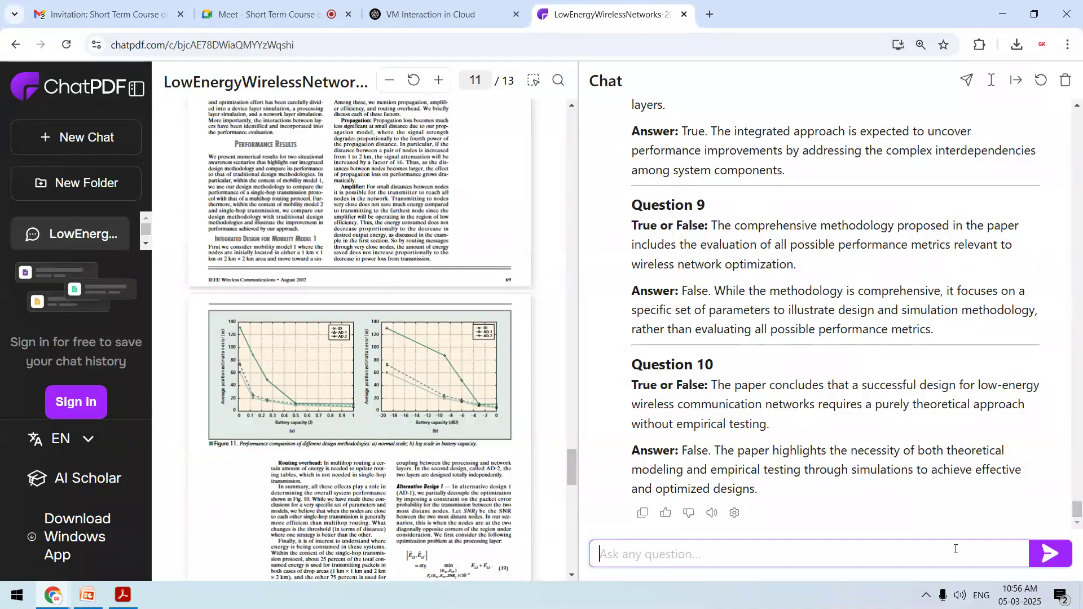
type("geneate")
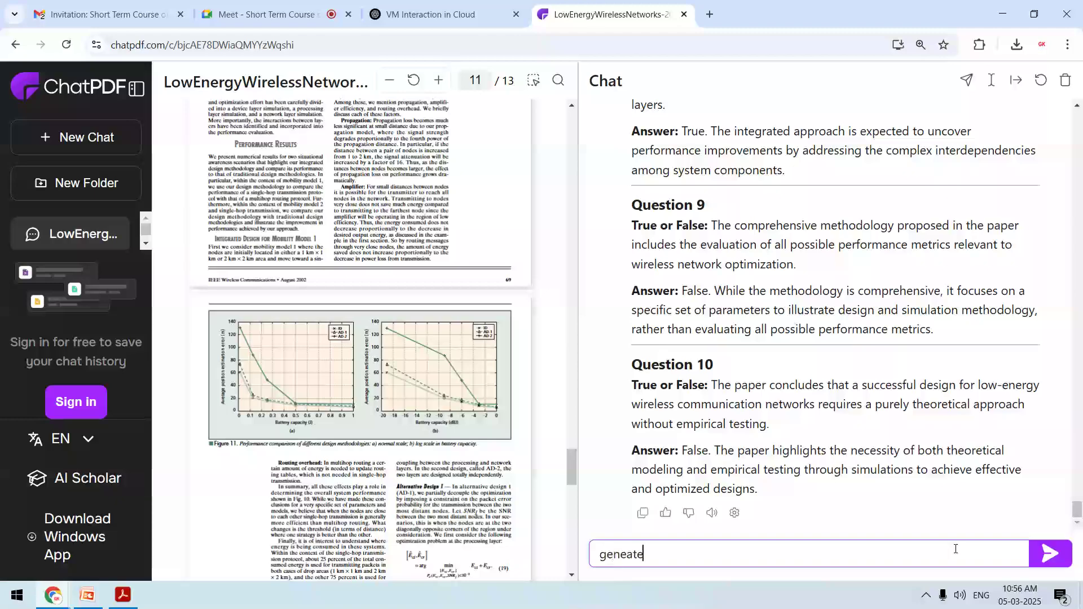
key("BackSpace")
key("BackSpace")
type("rate 5 prac")
key("BackSpace")
key("BackSpace")
type("qeust")
key("BackSpace")
key("BackSpace")
key("BackSpace")
key("BackSpace")
key("BackSpace")
type("practical questions from this paper")
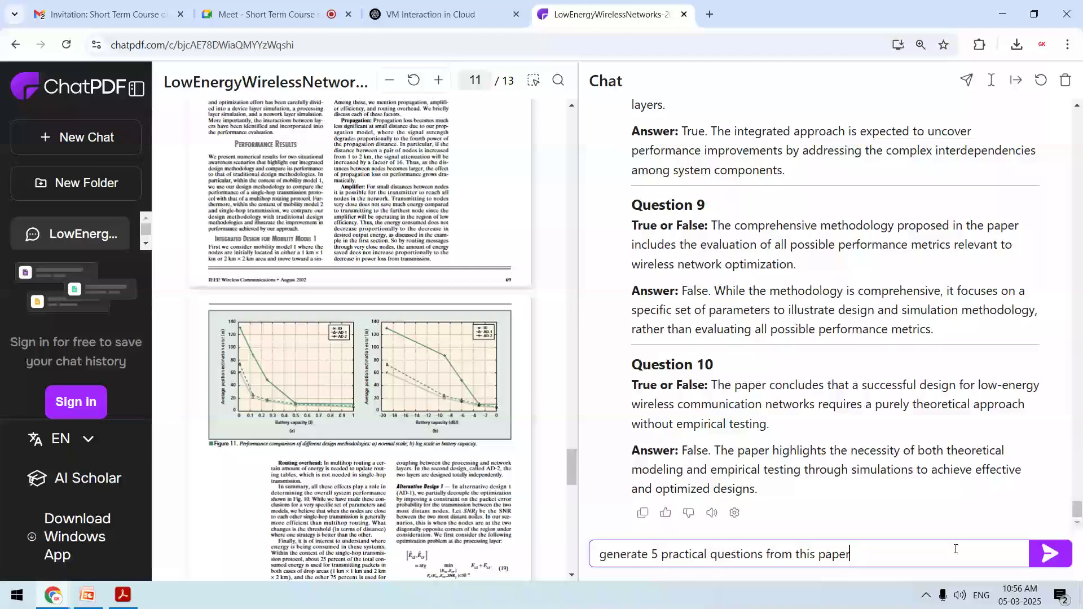
key("Return")
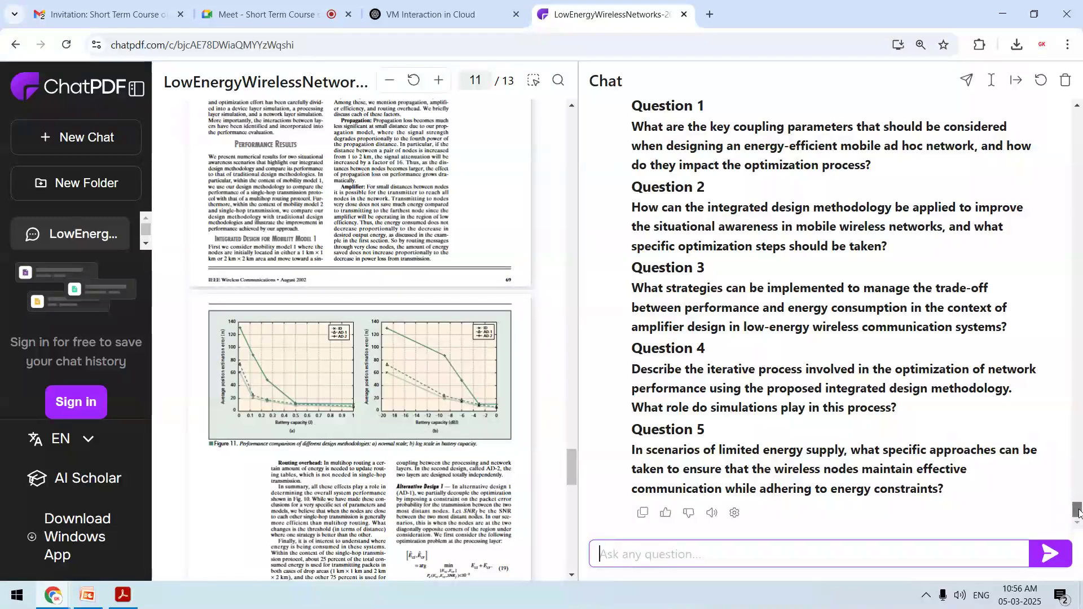
Step: Look back through the practical questions and the generated true-false questions with their answers
left_click(1079, 411)
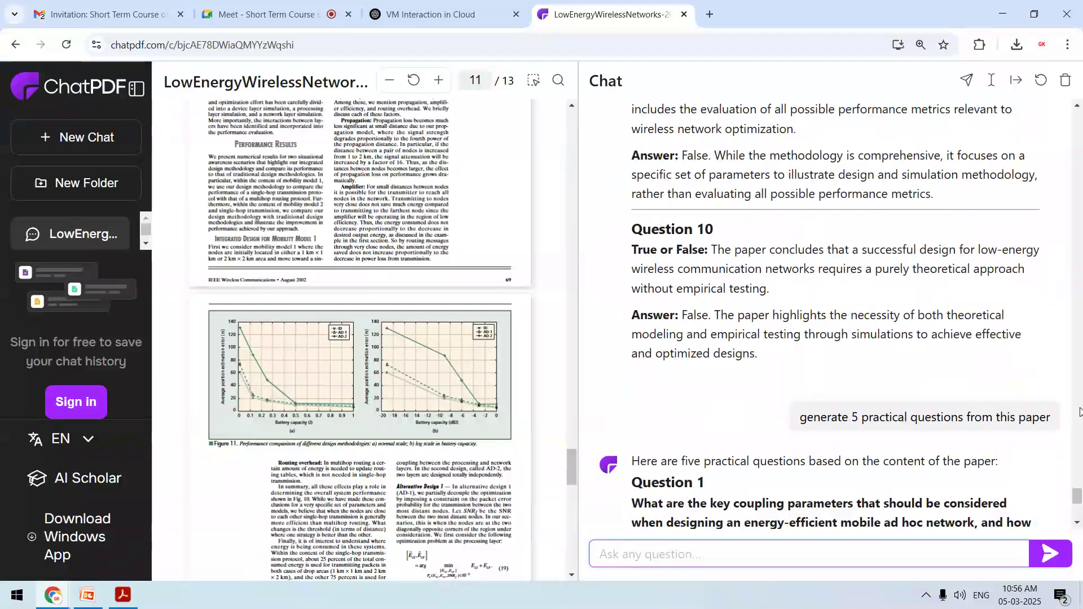
left_click(1079, 412)
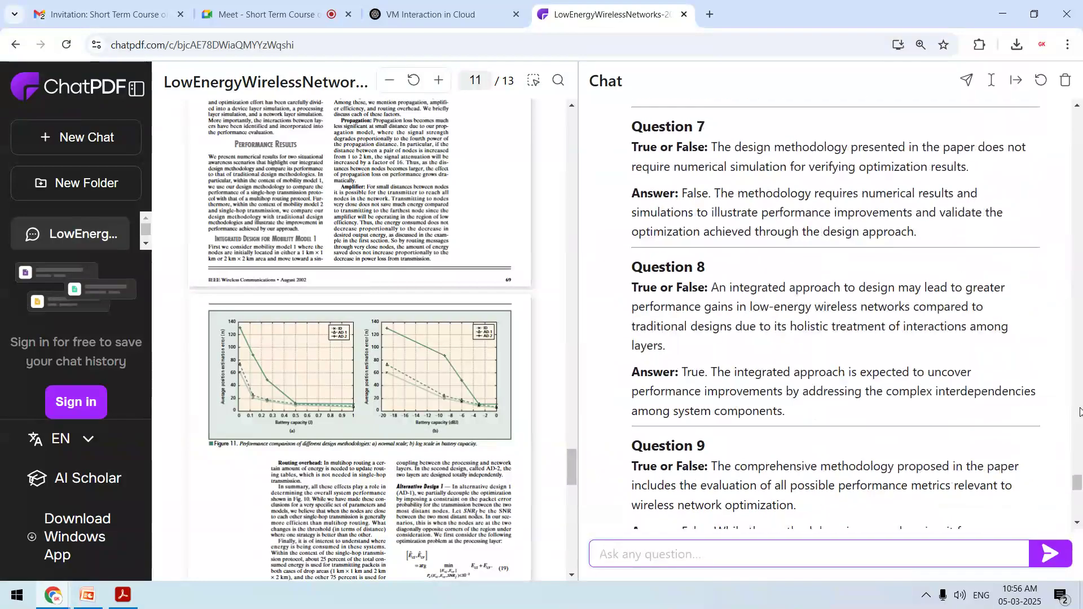
left_click(1079, 332)
left_click(1079, 332)
left_click(1079, 331)
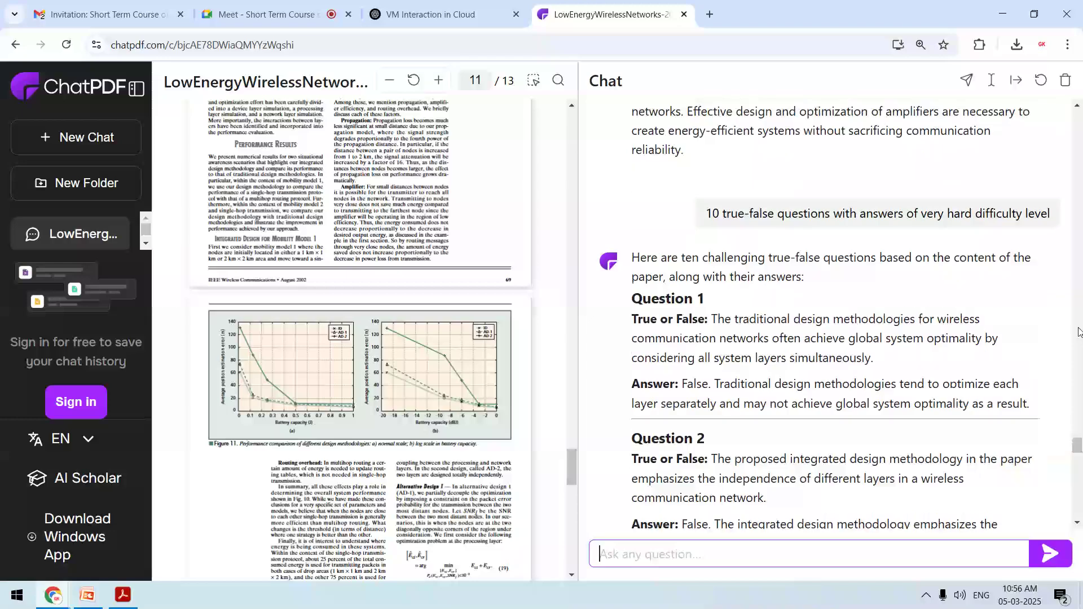
Step: Submit the prompt "10 matching type questions with answer keys" at the end of the chat
left_click_drag(1078, 445, 1080, 511)
type("10 as")
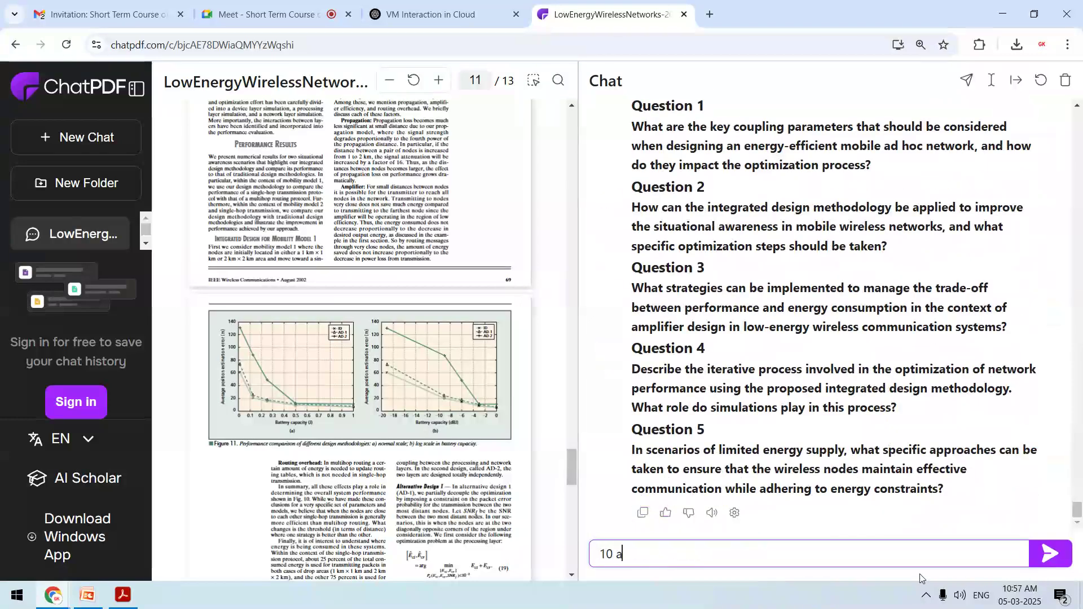
key("BackSpace")
key("BackSpace")
type("matching type e")
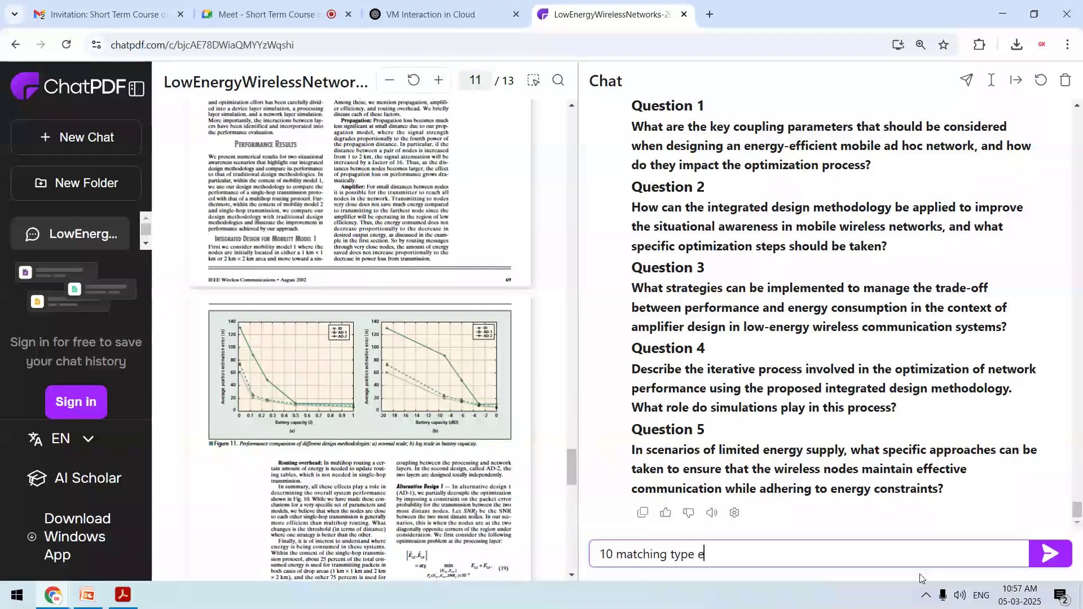
key("BackSpace")
type("questions with answr")
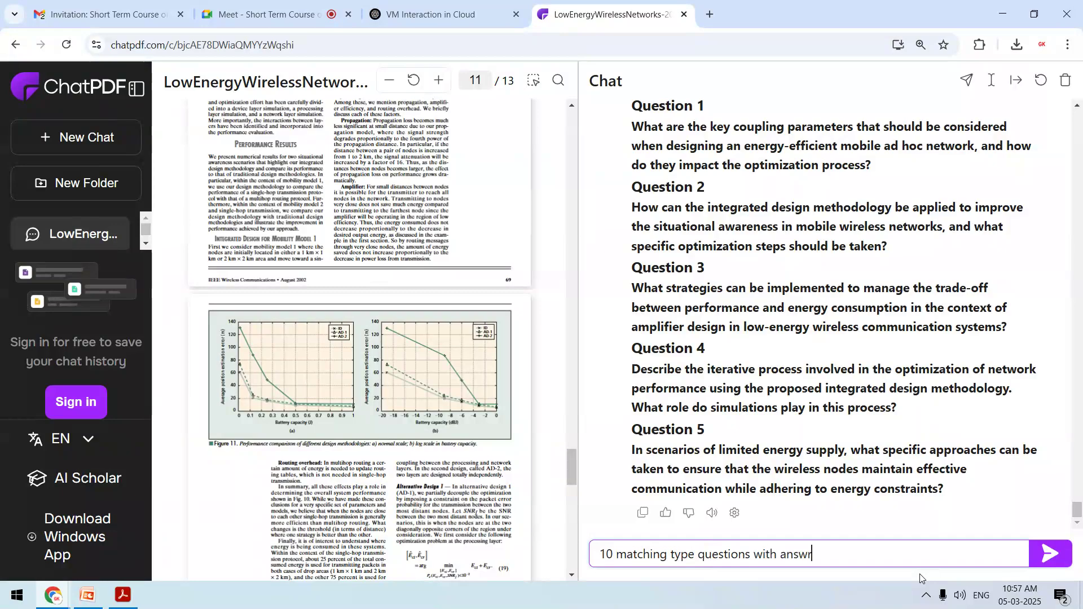
key("BackSpace")
type("er keys")
key("Return")
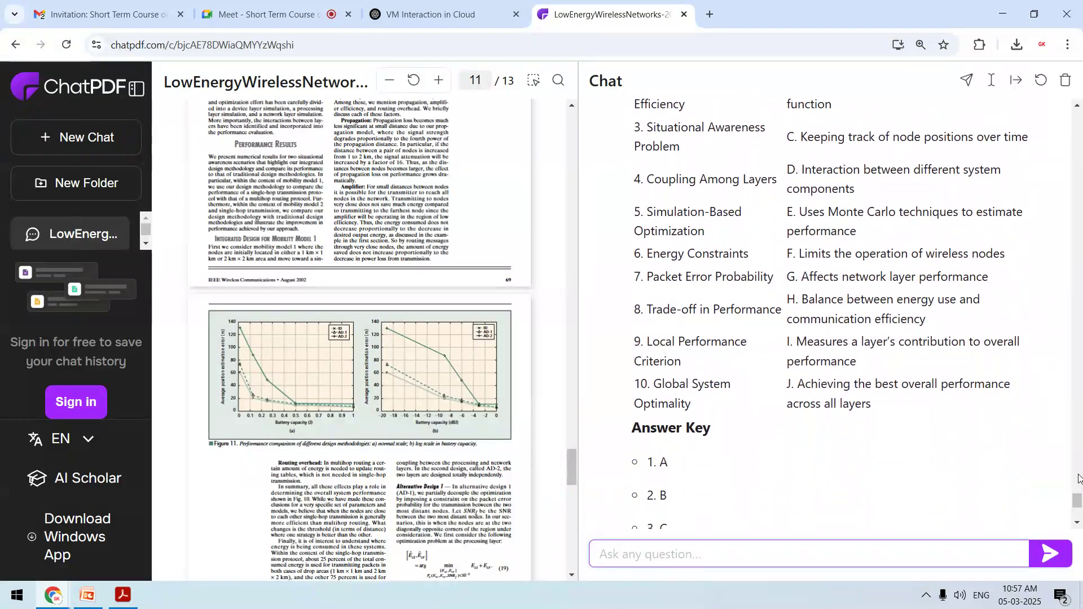
Step: Review the generated matching type table of Column A and Column B and its answer key
left_click(1078, 361)
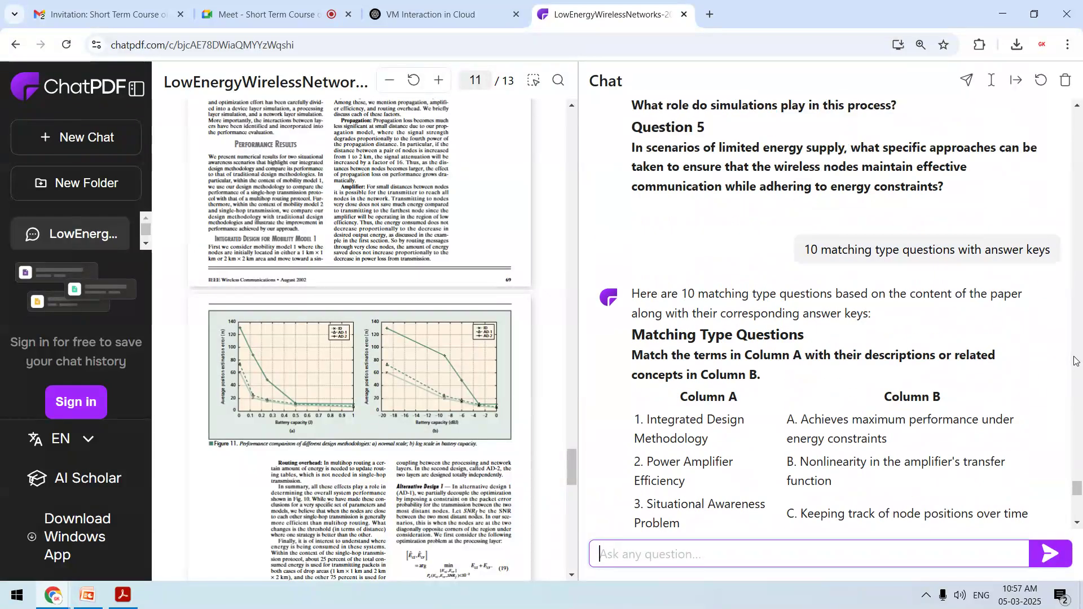
left_click(1078, 523)
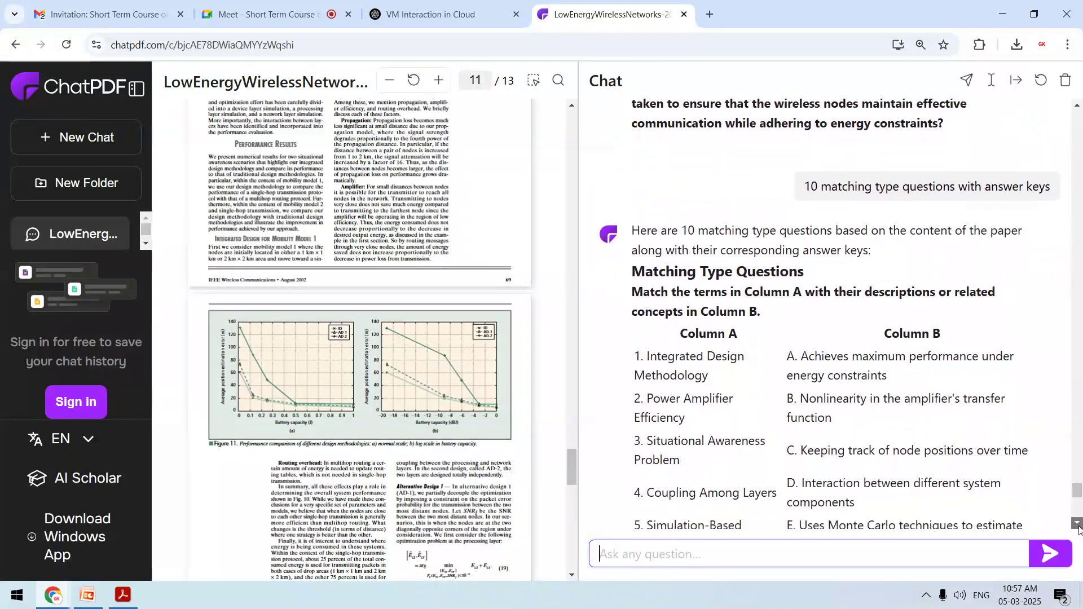
left_click(1077, 523)
left_click(1077, 523)
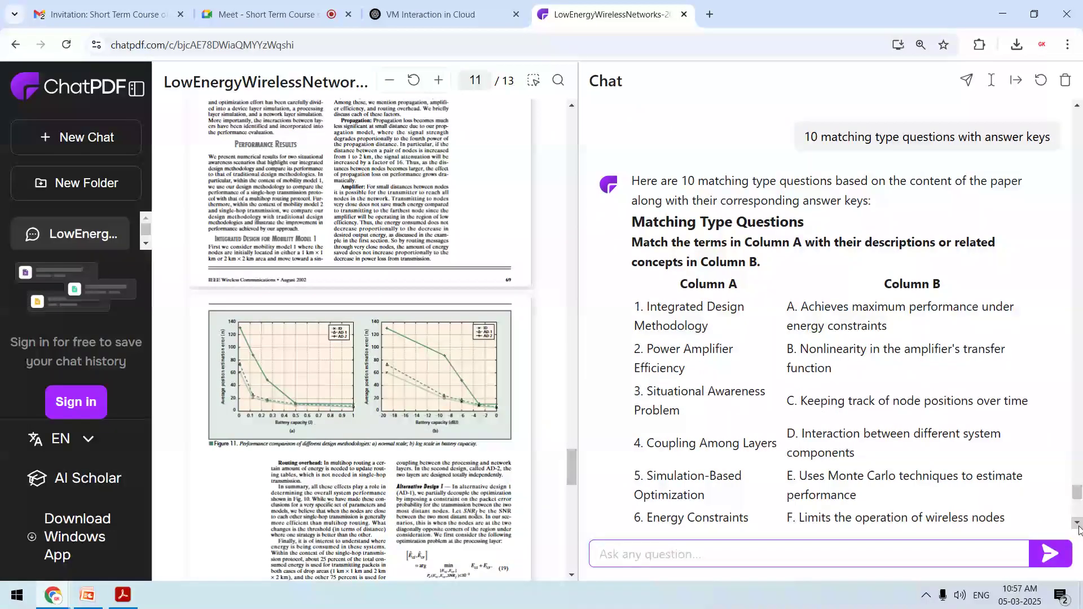
left_click(1078, 523)
left_click(1078, 523)
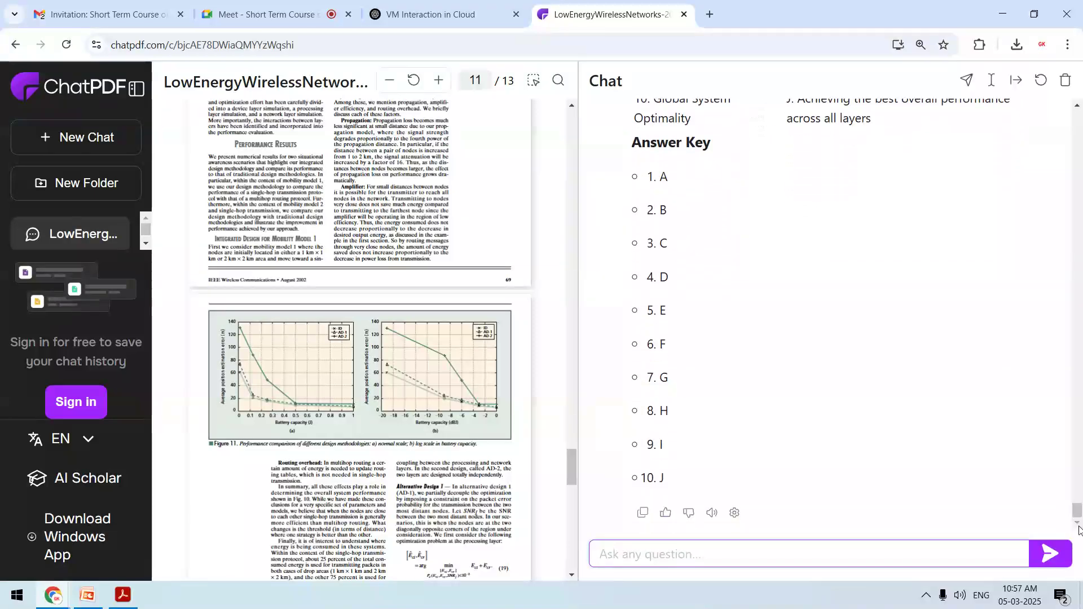
Step: Close the "VM Interaction in Cloud" page and switch to the Google Meet call
left_click(446, 11)
left_click(577, 9)
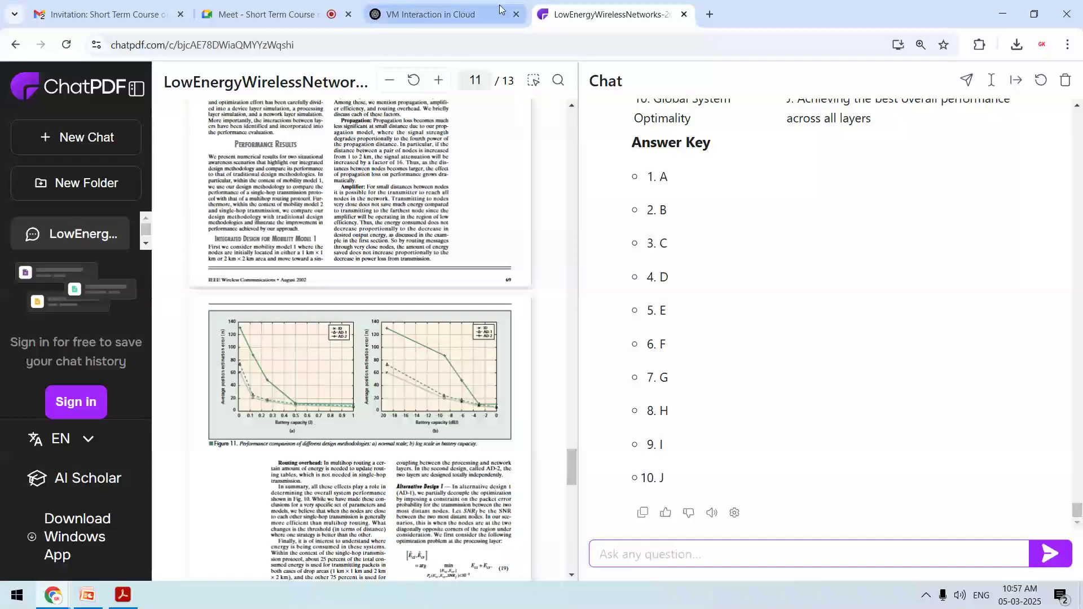
left_click(515, 14)
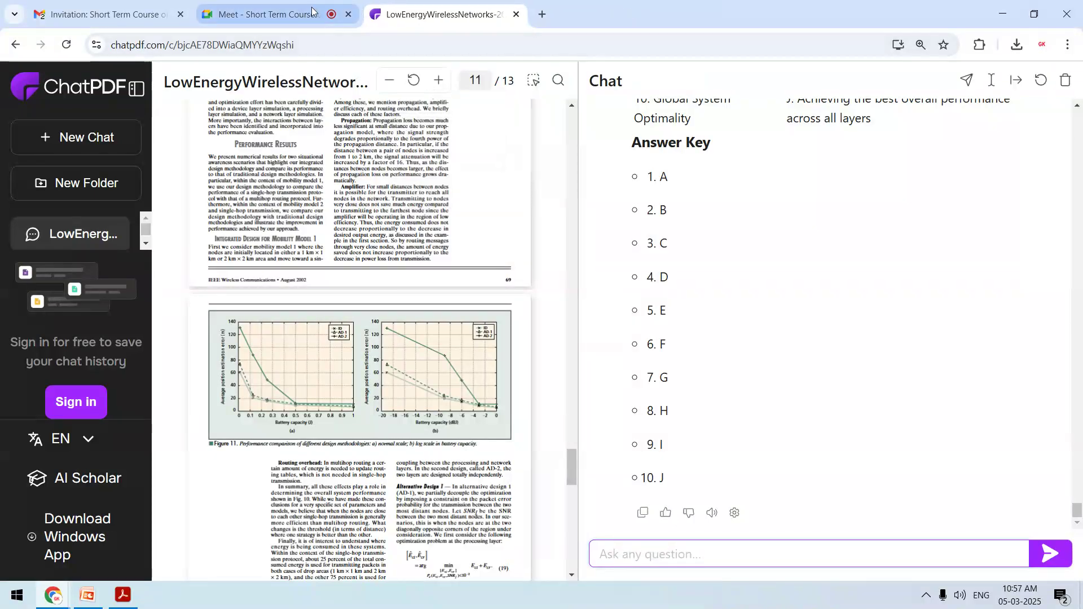
left_click(279, 15)
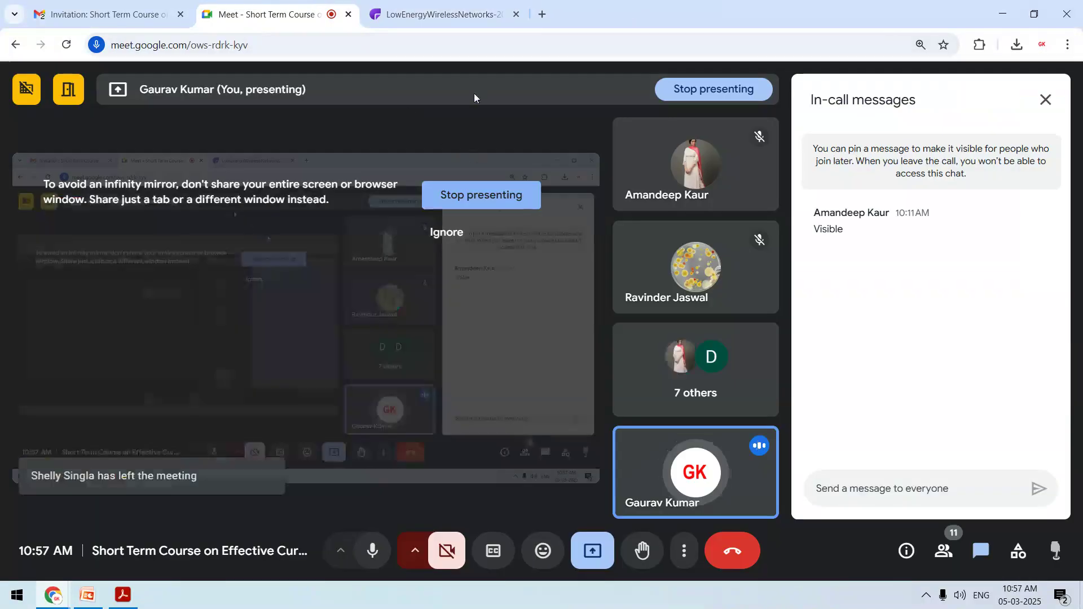
Step: Return to the ChatPDF conversation and look back at the earlier true-false prompt and long answer response
left_click(440, 14)
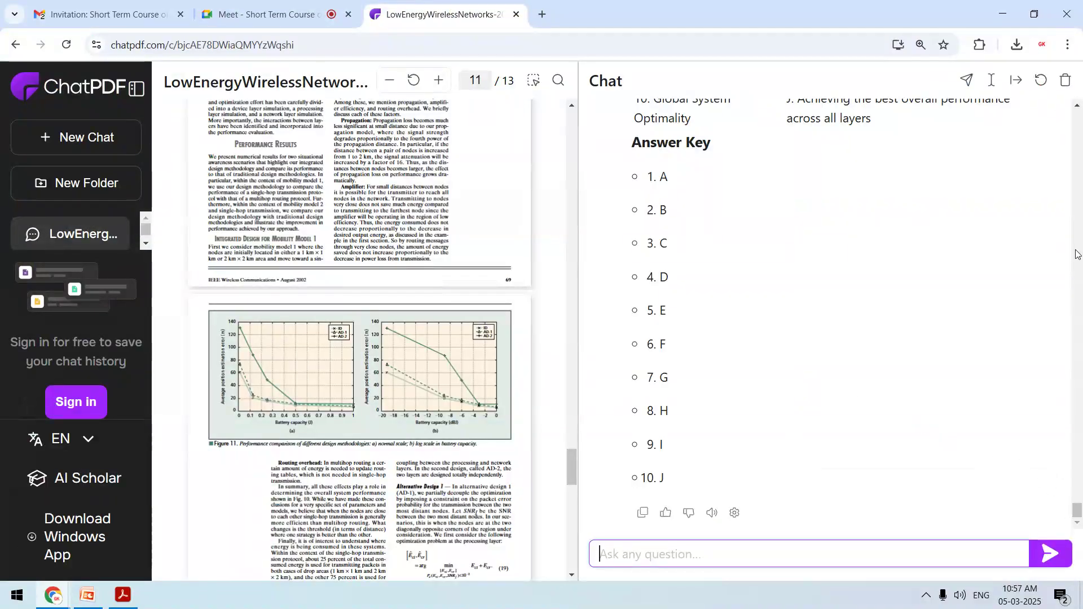
scroll(1076, 254, "up", 10)
scroll(1076, 254, "up", 5)
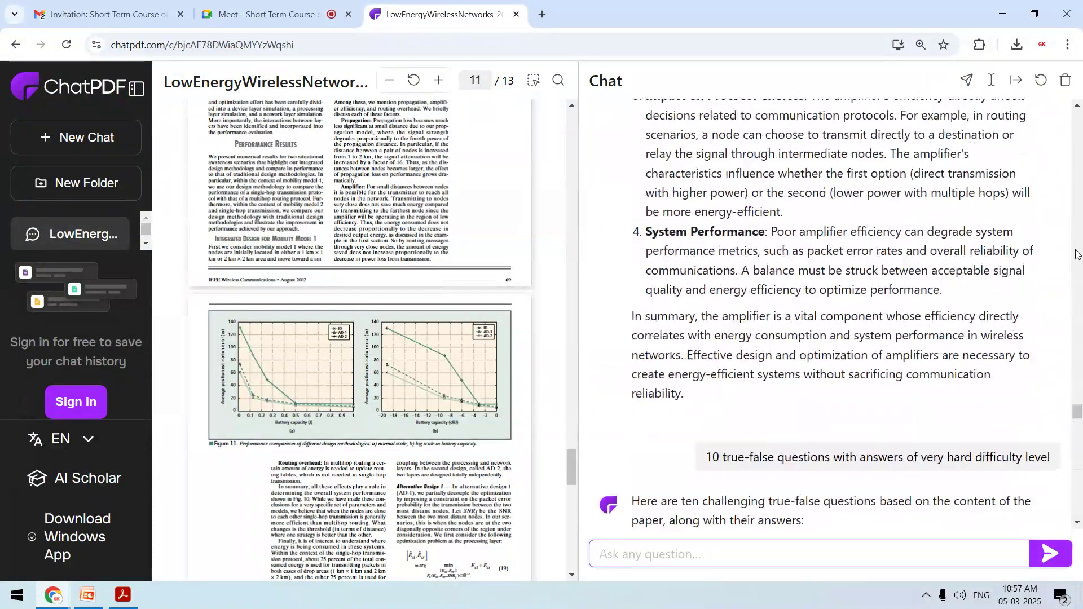
Step: Submit the prompt "extract future work" at the end of the chat, with the paper at its last page
scroll(1077, 254, "up", 3)
left_click_drag(1077, 398, 1078, 527)
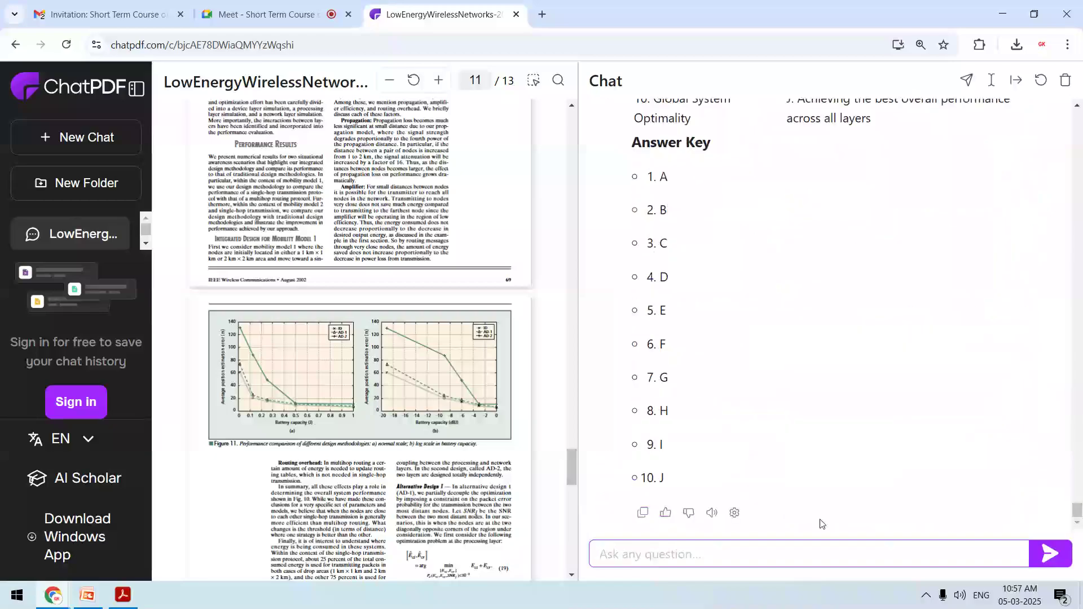
left_click_drag(568, 476, 567, 567)
type("expla")
key("BackSpace")
key("BackSpace")
key("BackSpace")
key("BackSpace")
key("BackSpace")
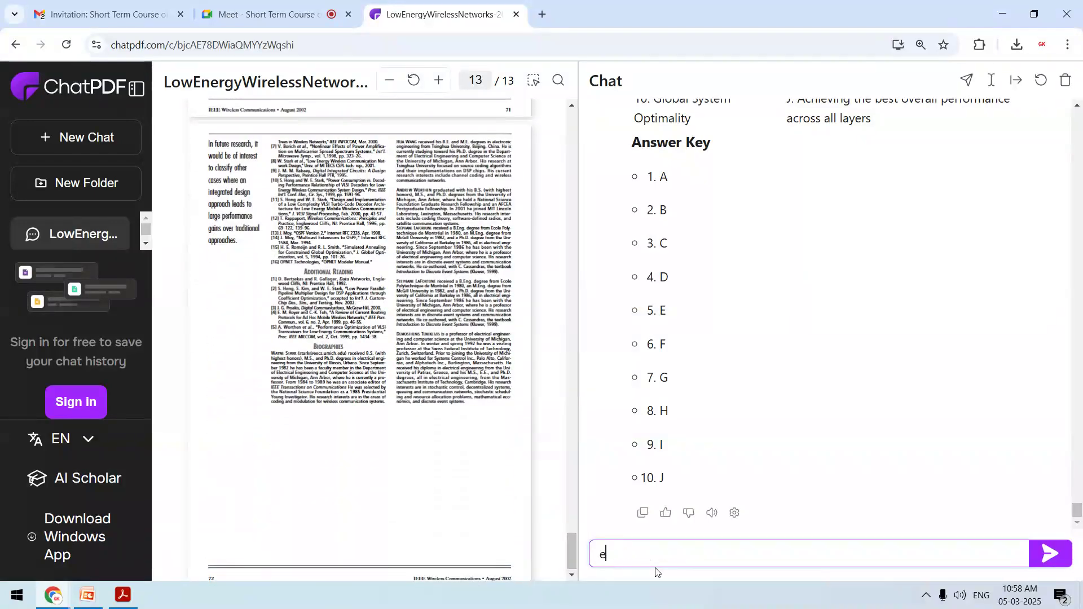
type("extrac")
type("t futre")
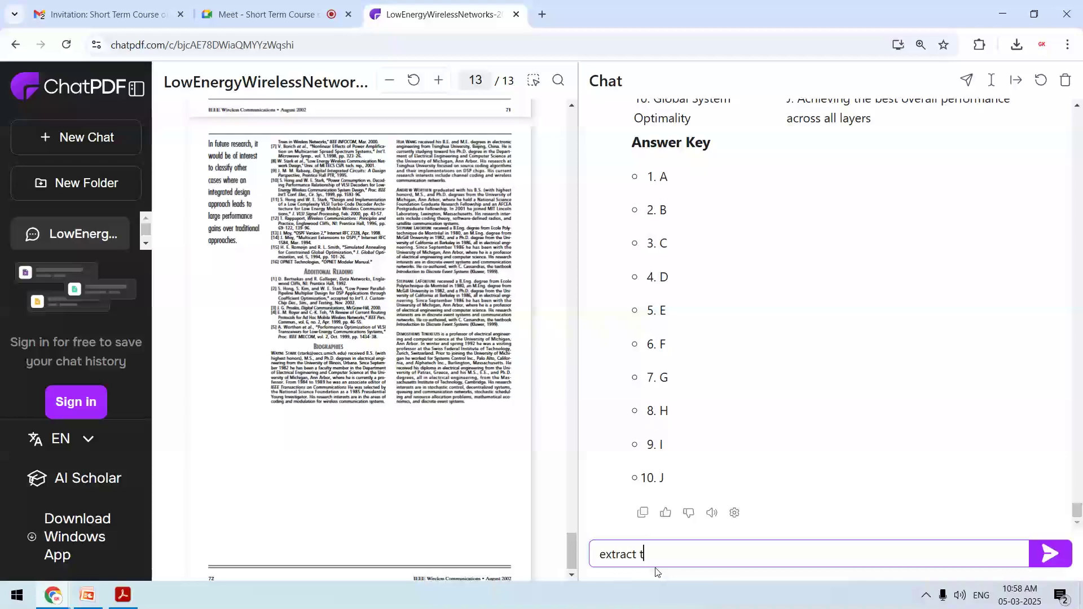
key("BackSpace")
key("BackSpace")
type("ure wor")
key("Return")
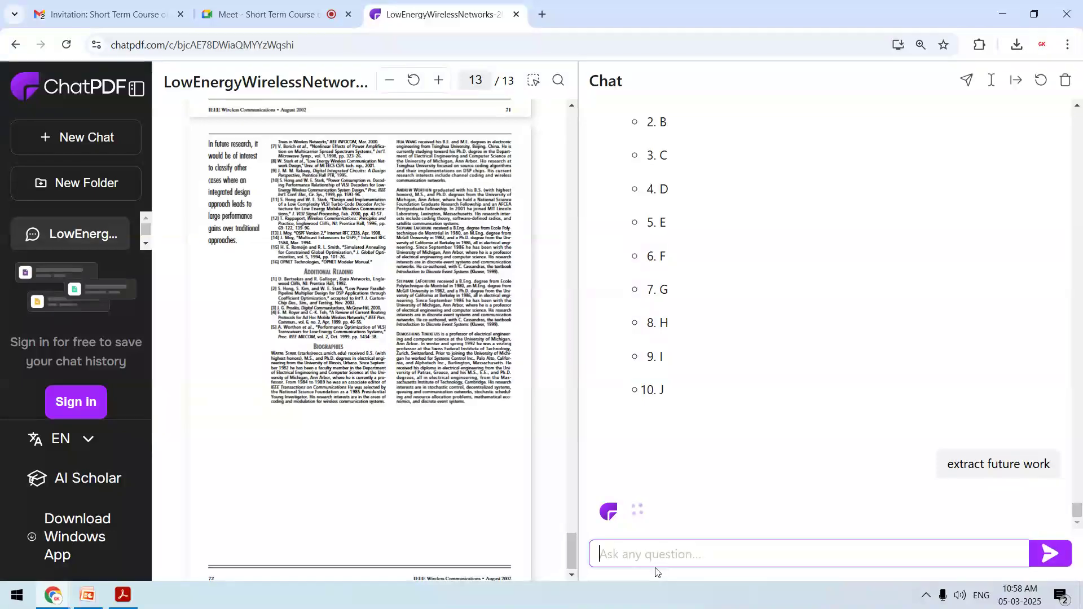
left_click(1079, 520)
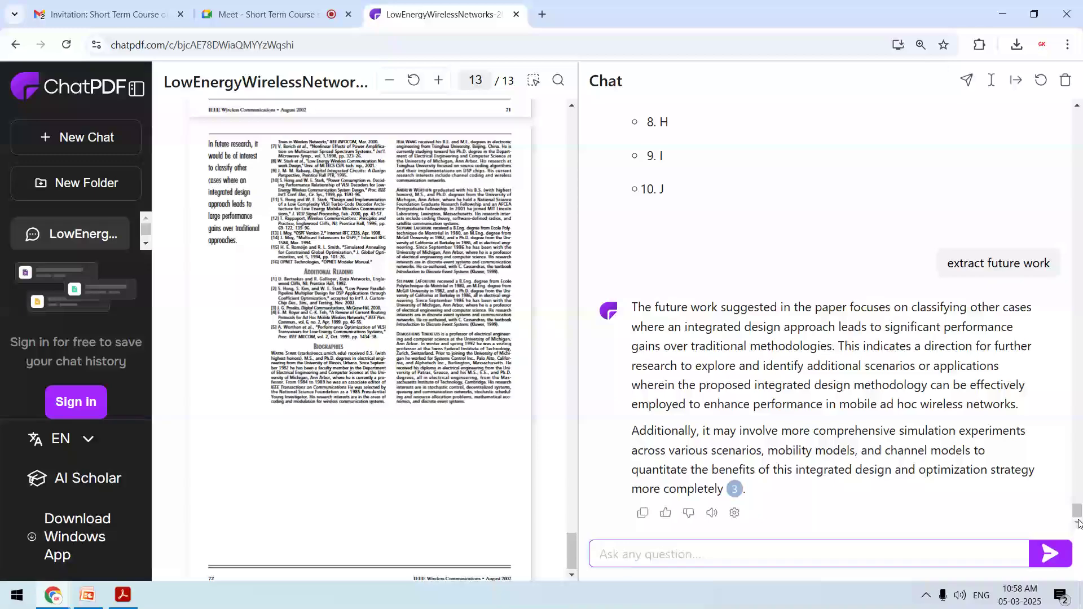
Step: Look back through the paper's earlier pages and the chat history up to the Figure 2 Graphviz prompt
left_click(1030, 434)
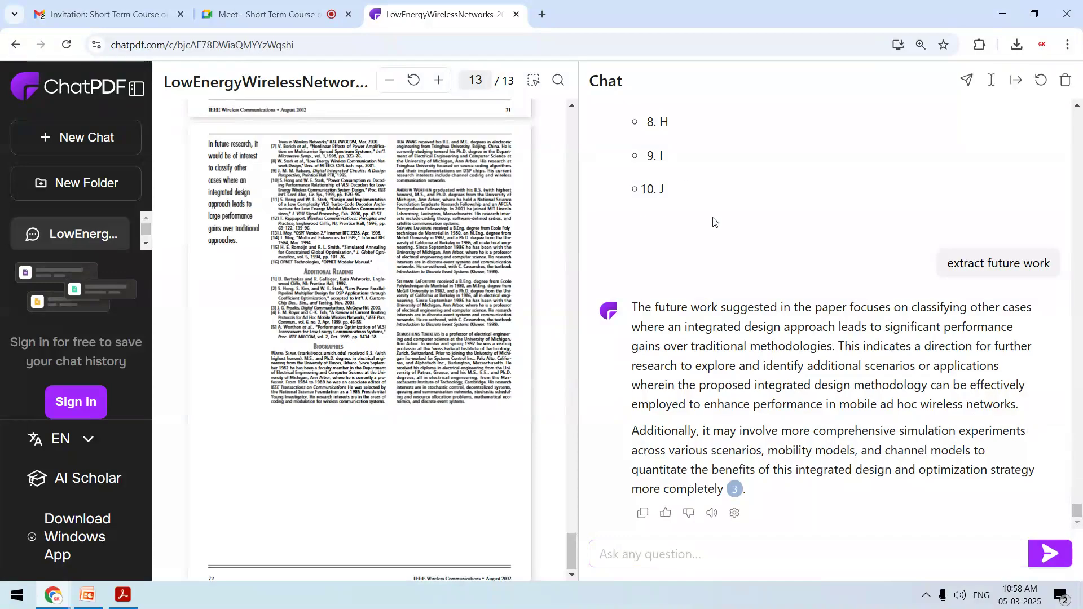
scroll(570, 126, "up", 20)
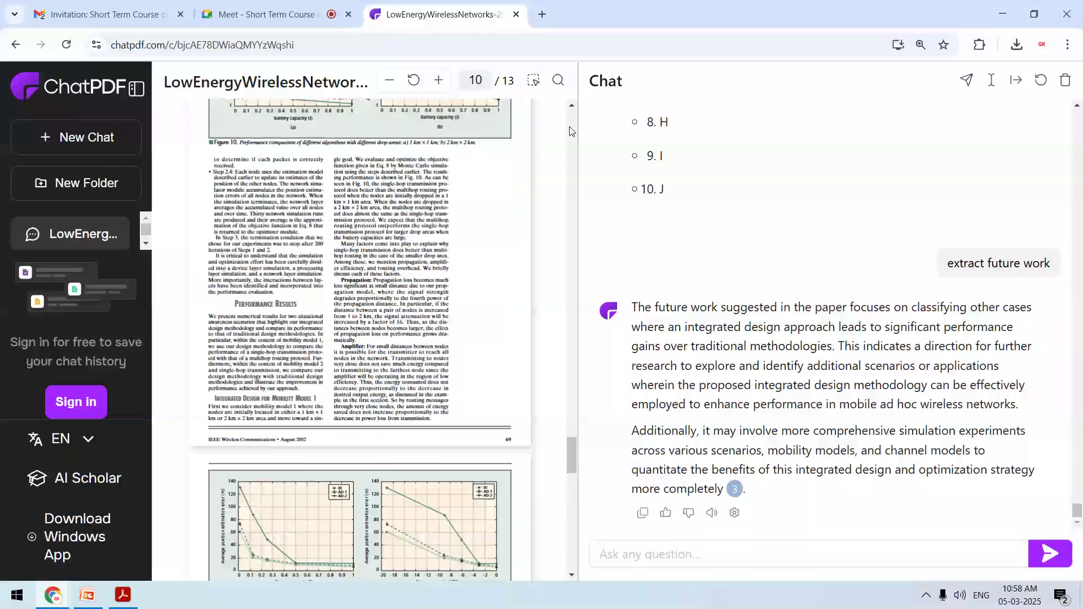
scroll(569, 127, "up", 10)
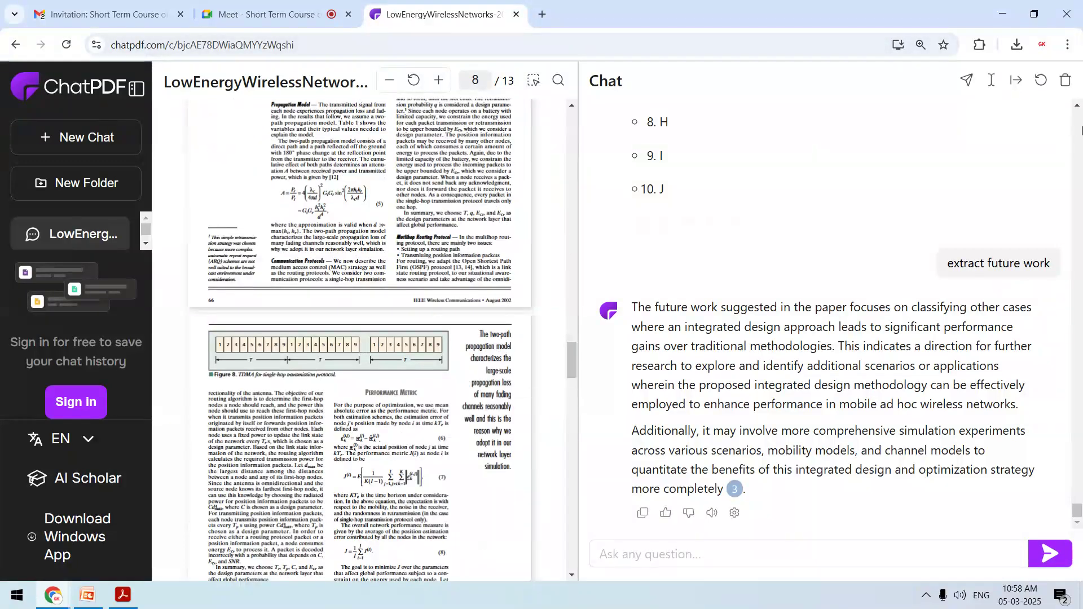
scroll(1080, 131, "up", 10)
scroll(1080, 130, "up", 10)
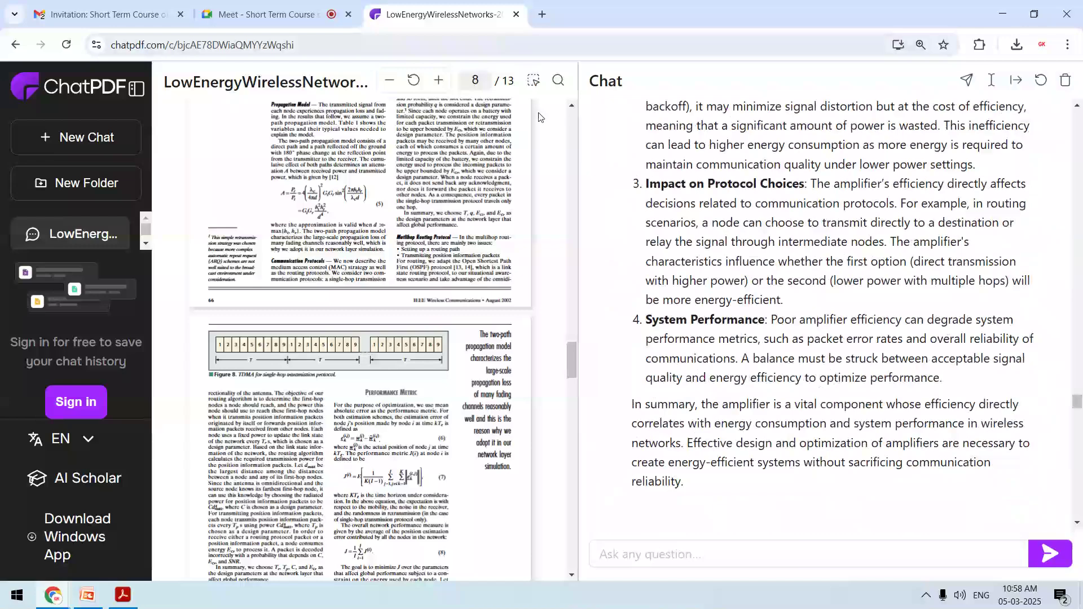
scroll(1079, 142, "up", 20)
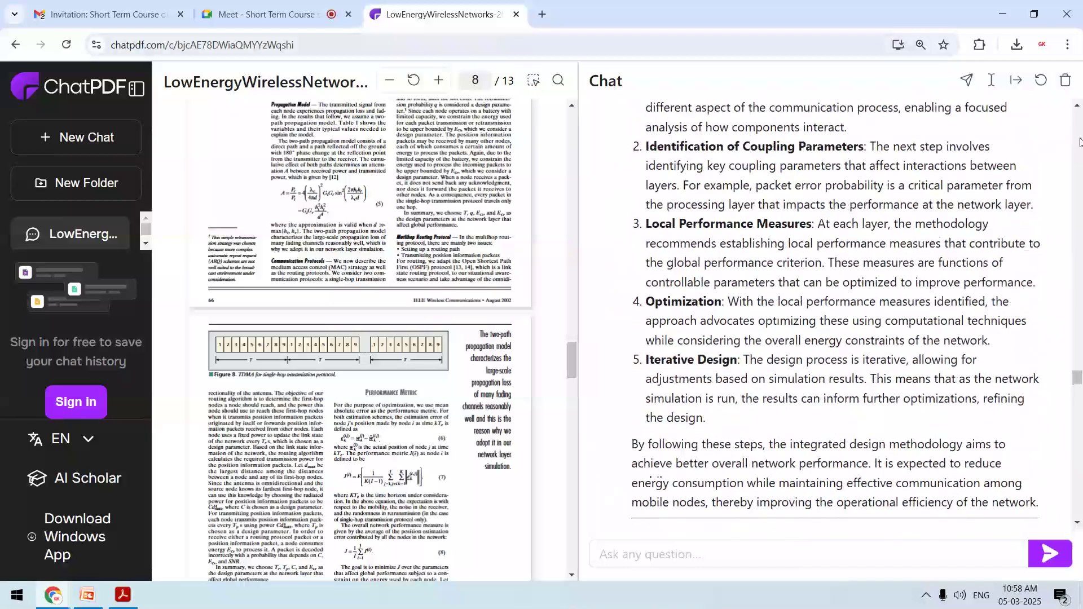
scroll(1079, 142, "up", 15)
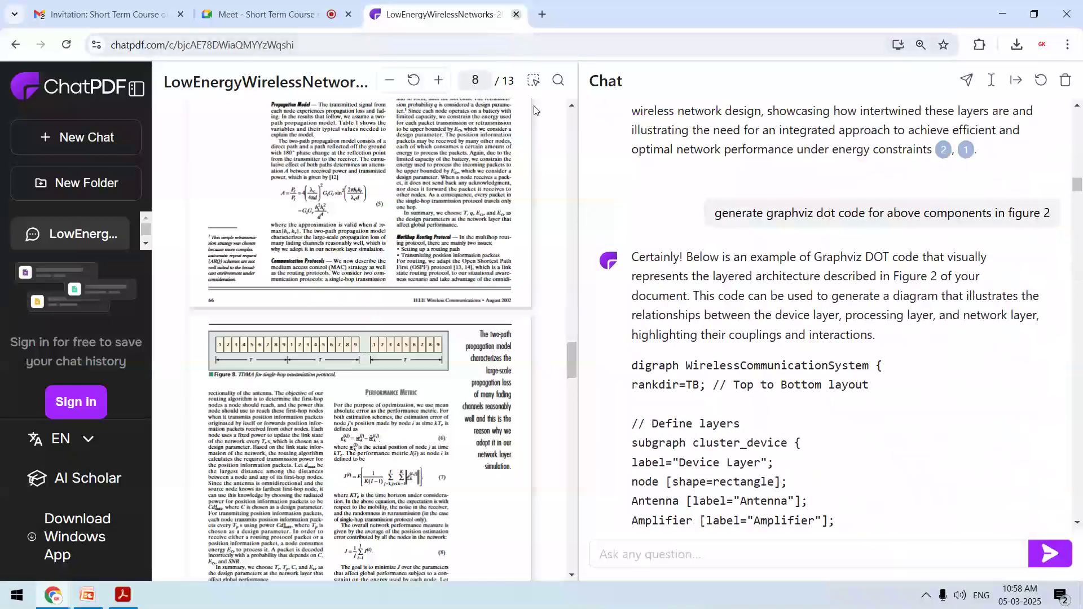
Step: Close the ChatPDF page and open perplexity.ai in a new browser tab
left_click(516, 14)
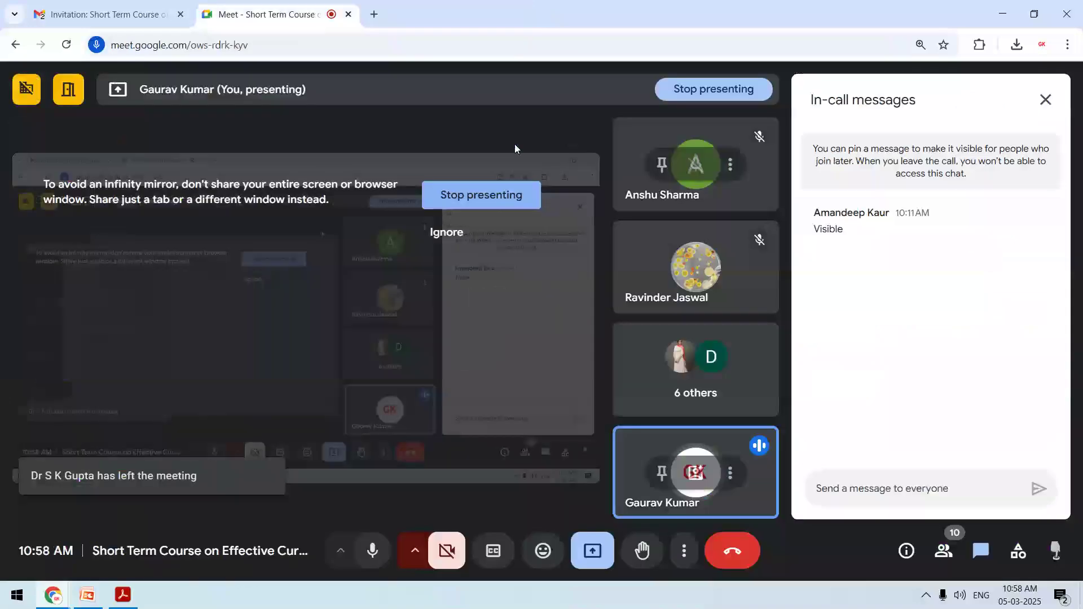
left_click(377, 15)
type("perplexity.ai")
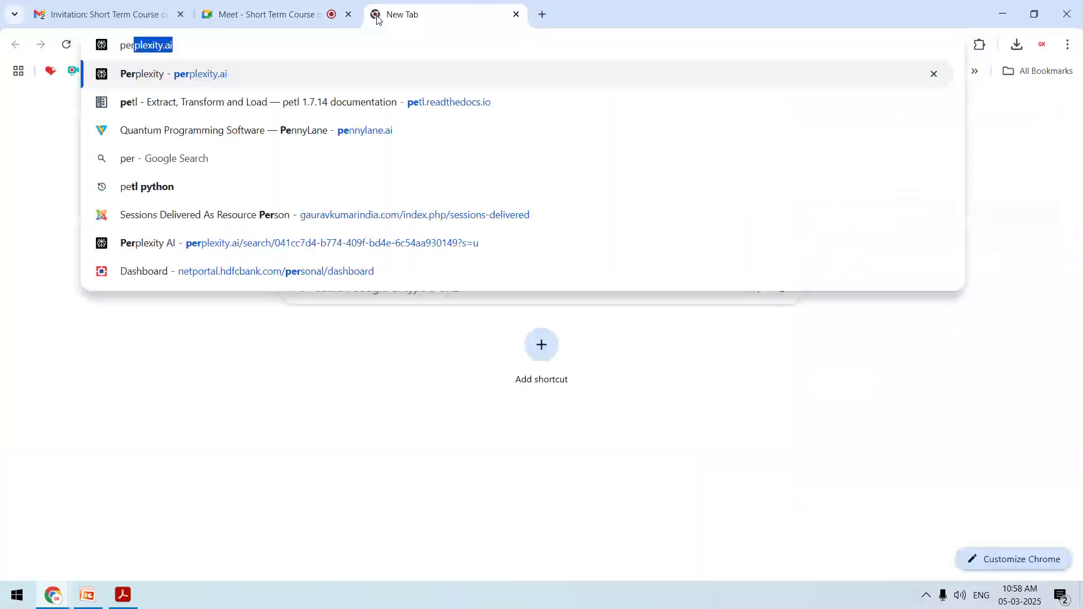
key("Return")
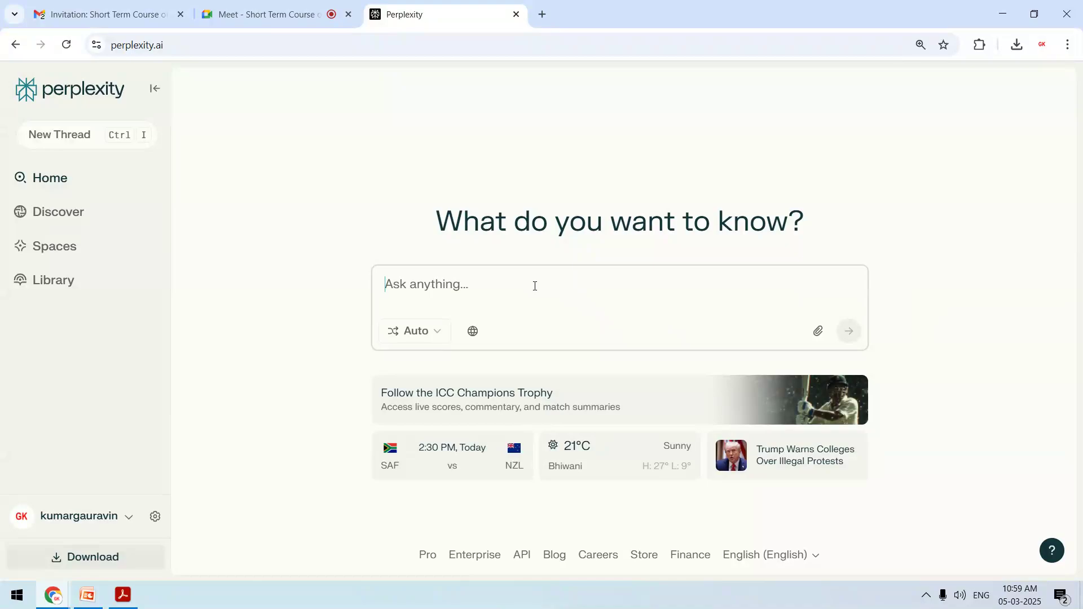
Step: Open scholar.google.com in another tab and search for "blockchain security"
key("ctrl+t")
type("scholar.google.com")
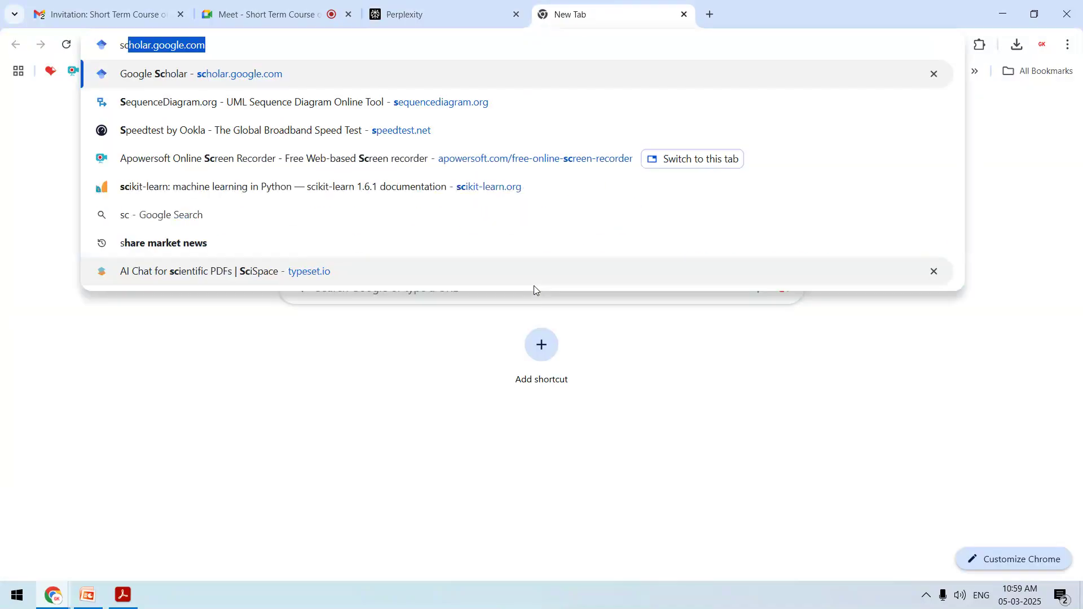
key("Return")
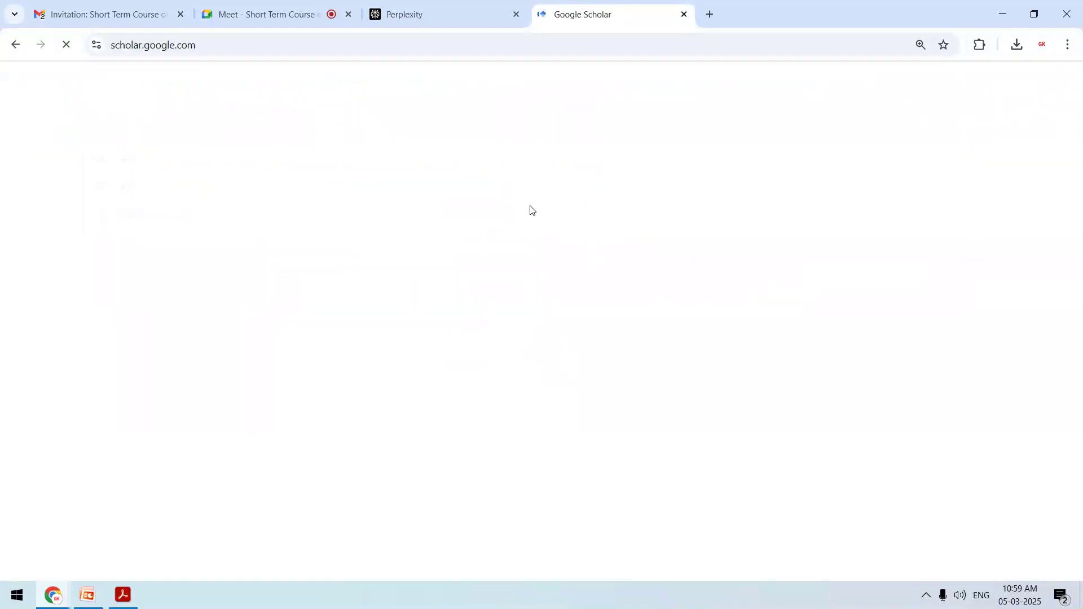
type("blo")
key("Down")
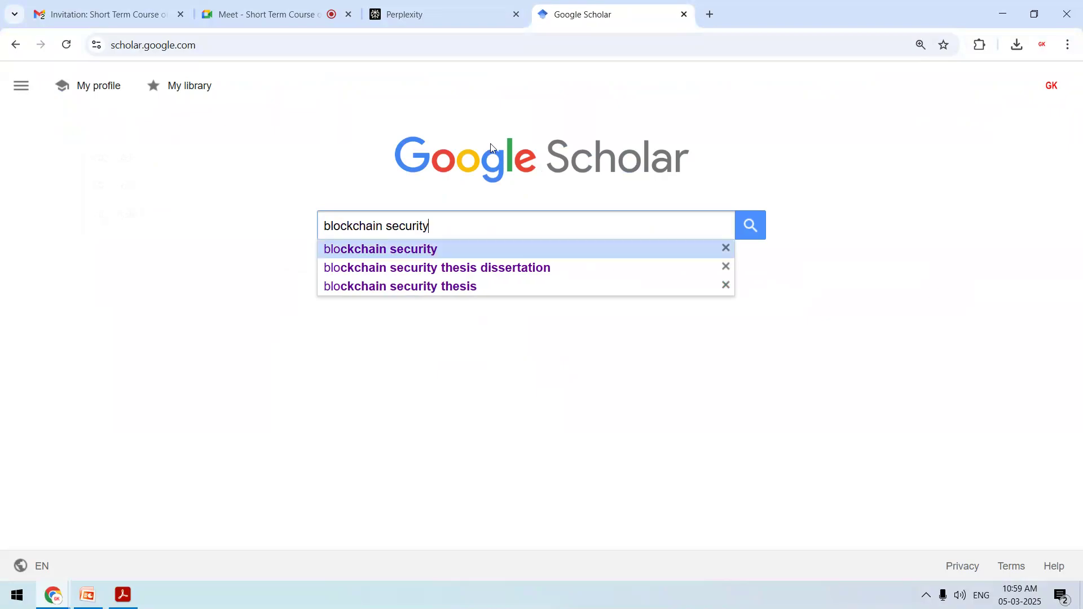
key("Return")
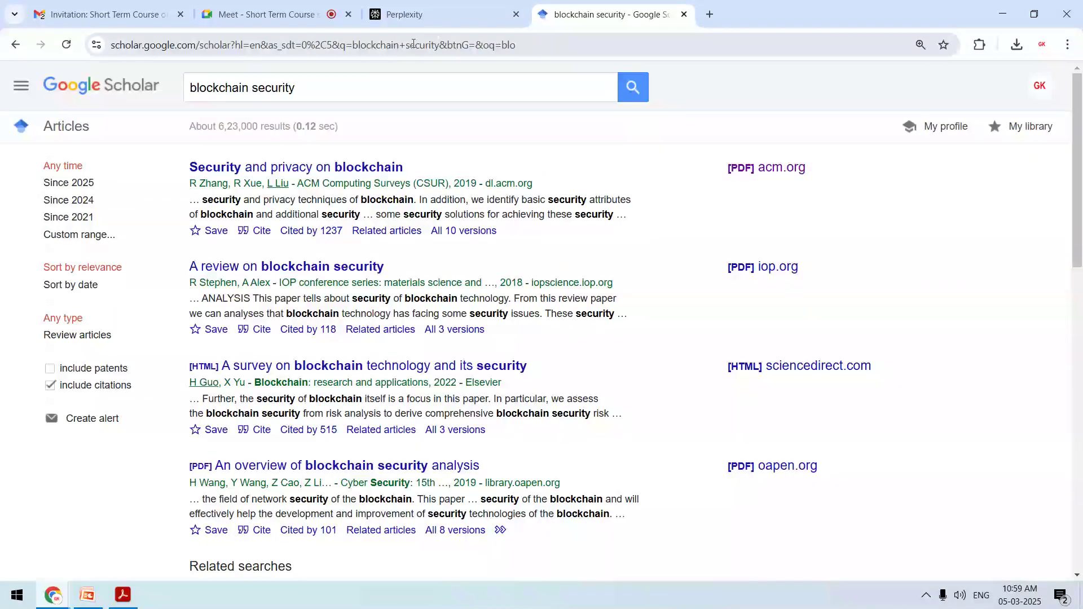
Step: Refine the Google Scholar search to "blockchain security chapter"
left_click(373, 88)
type("chapter")
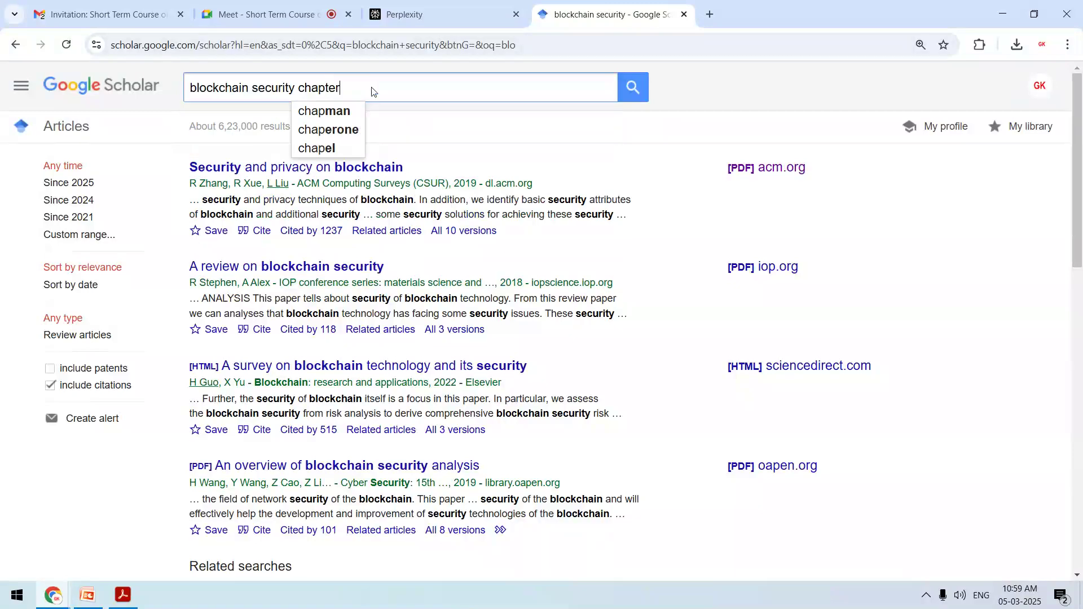
key("Return")
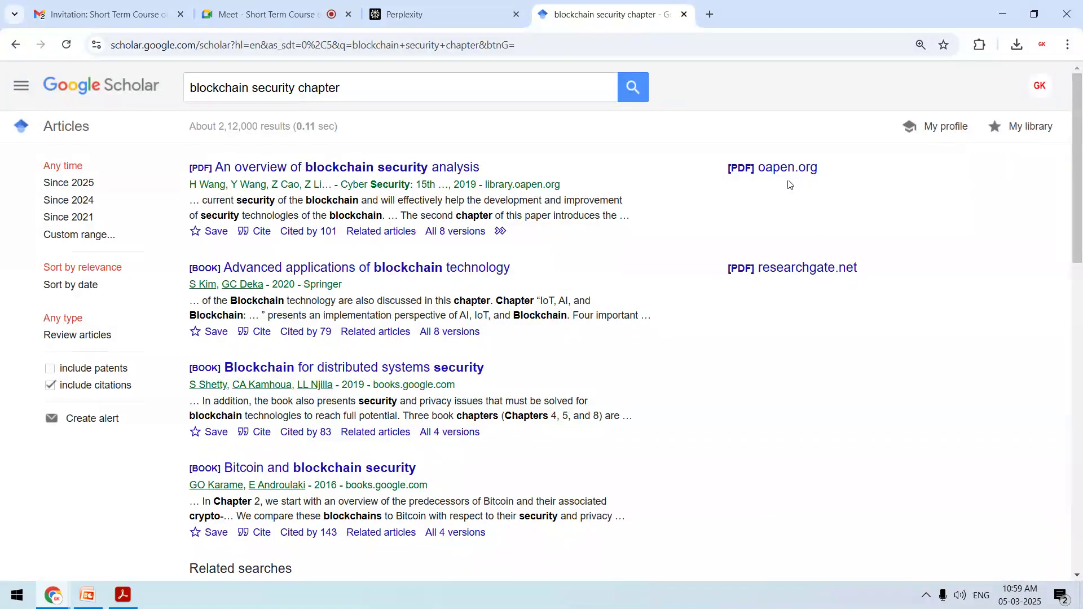
Step: Start downloading the oapen.org PDF of the first search result, and cancel that download
left_click(777, 169)
left_click(1017, 48)
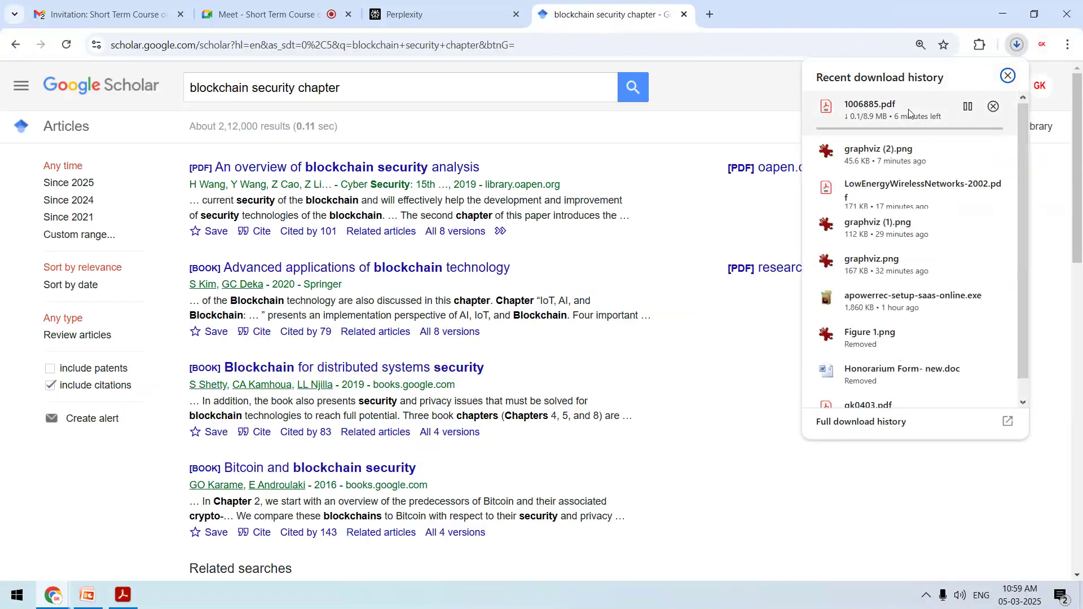
left_click(994, 107)
left_click(1007, 78)
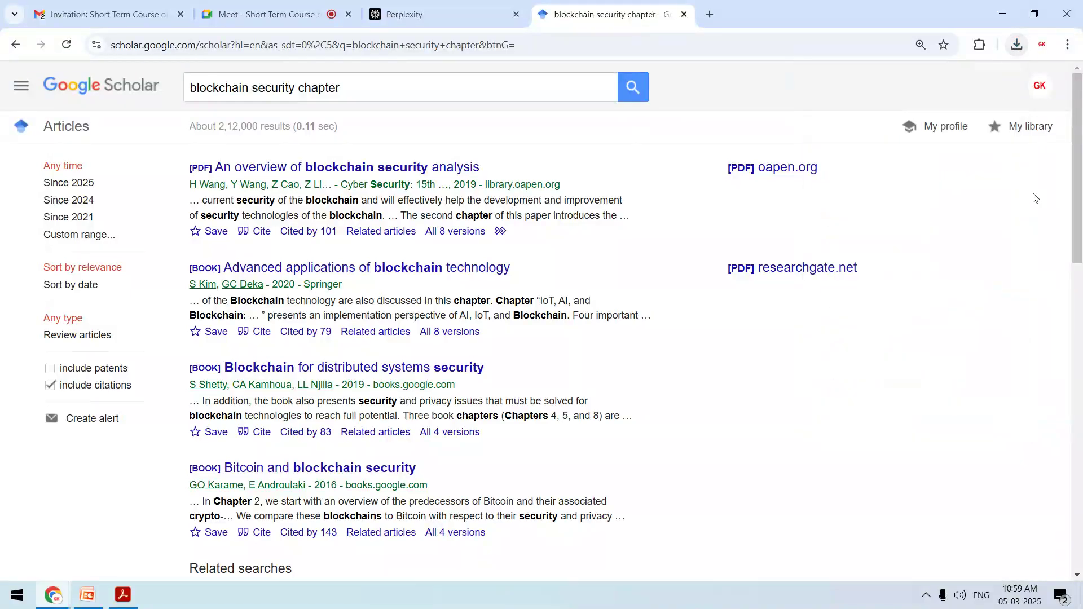
Step: Open the ethz.ch PDF of "Security of blockchain technologies", check its title page and length, and close it
left_click_drag(1082, 211, 1082, 384)
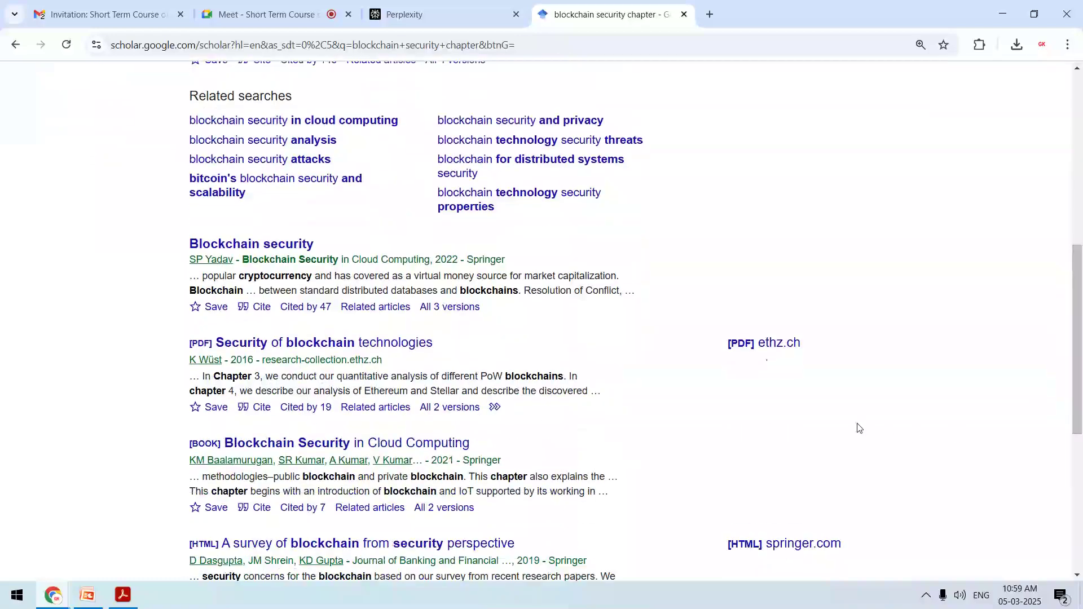
left_click(778, 343)
left_click(654, 7)
left_click(805, 7)
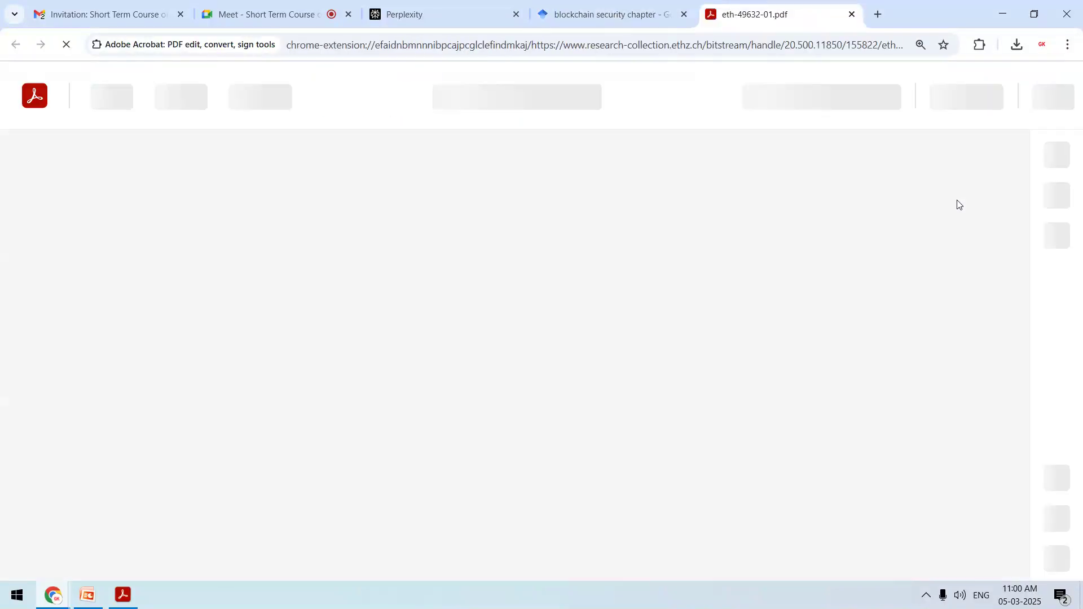
left_click(576, 12)
left_click(780, 9)
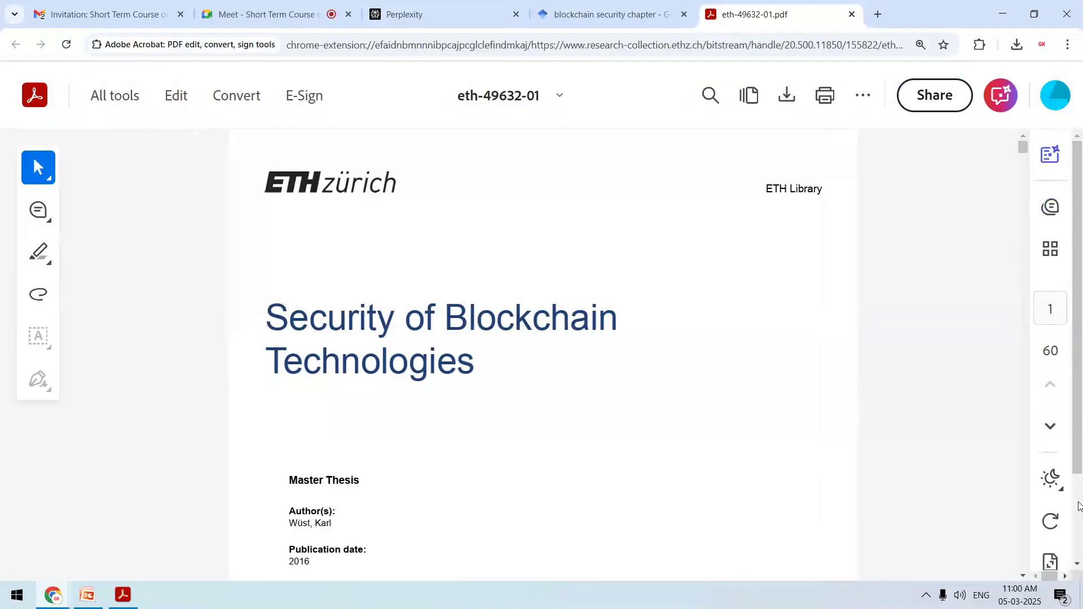
right_click(1079, 505)
left_click(1080, 536)
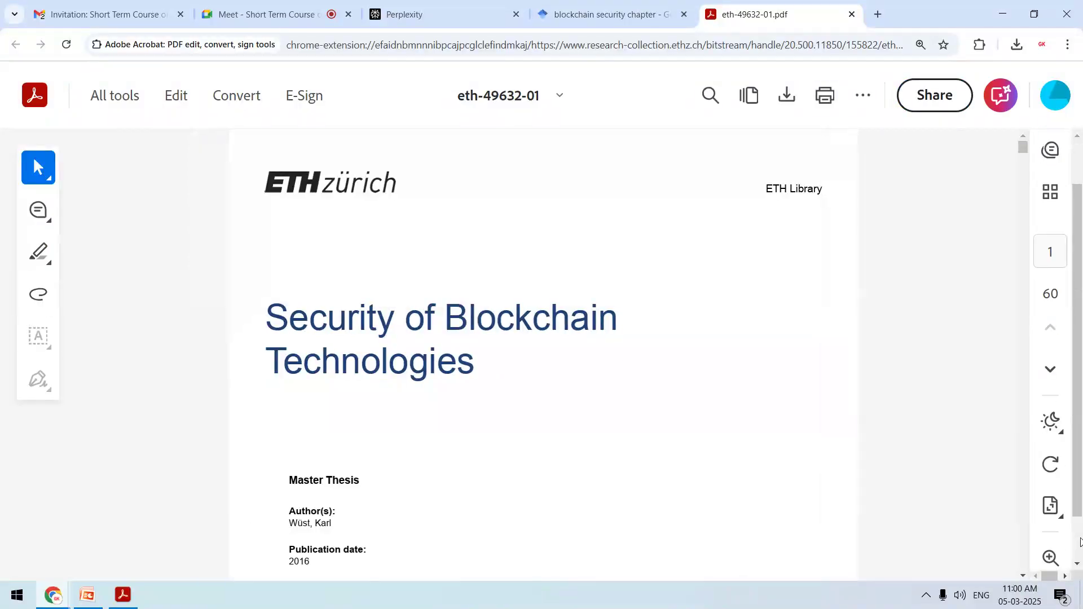
key("ctrl+w")
left_click_drag(1080, 335, 1080, 162)
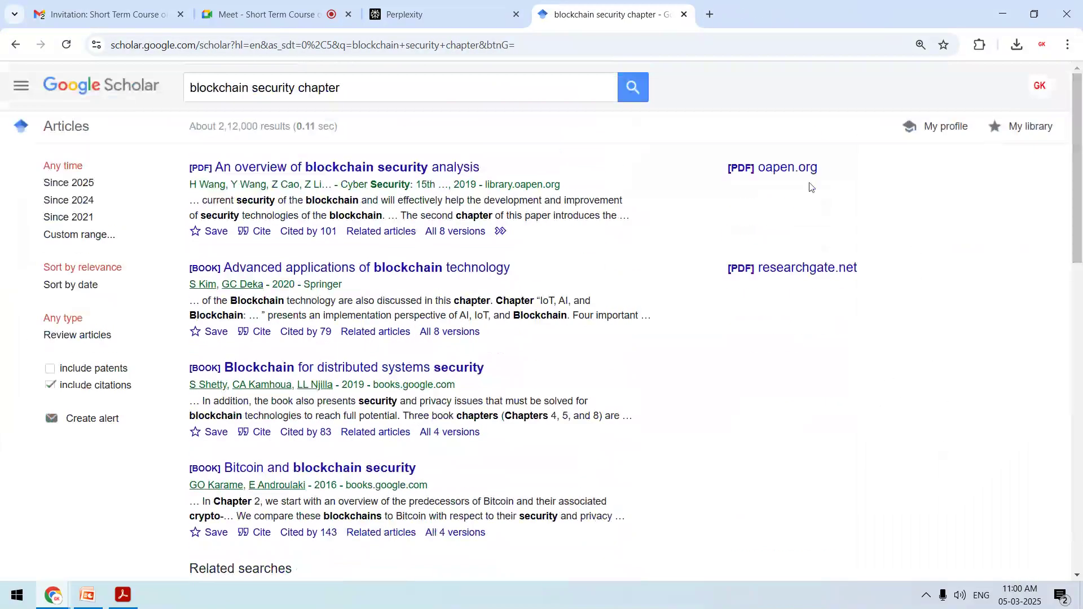
Step: Switch to Perplexity, attach LowEnergyWirelessNetworks-2002.pdf from the Desktop to the question, and close the Google Scholar page
left_click(410, 4)
left_click(818, 331)
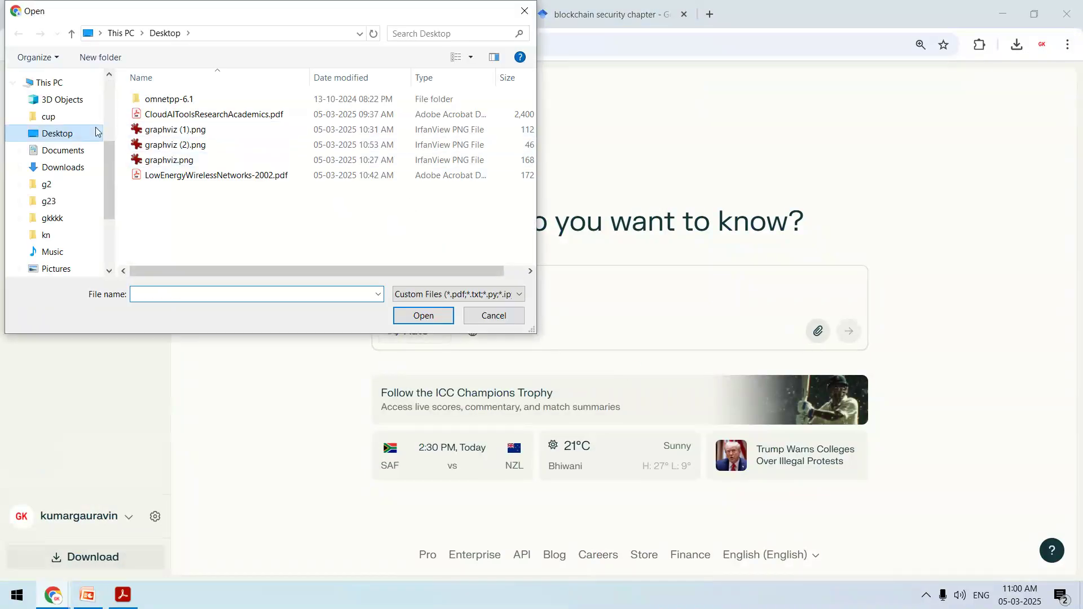
left_click(179, 180)
double_click(179, 180)
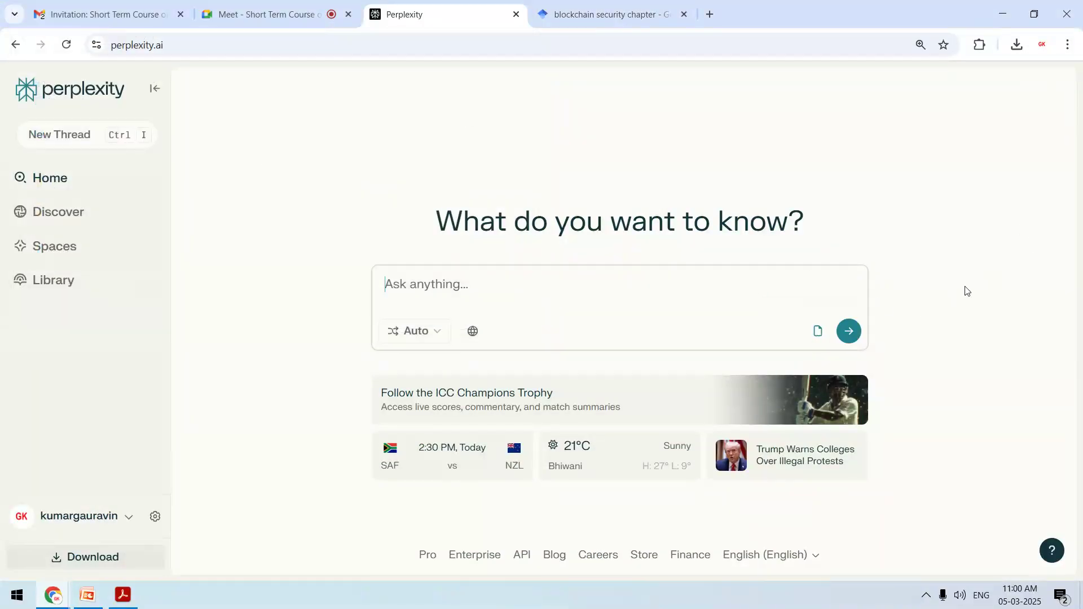
left_click(608, 6)
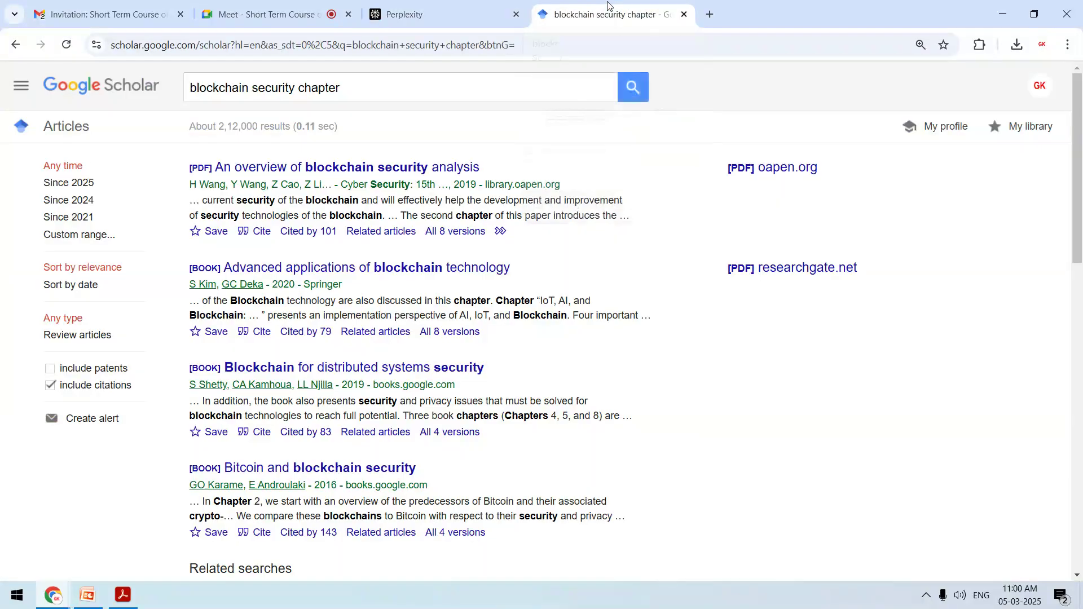
key("ctrl+w")
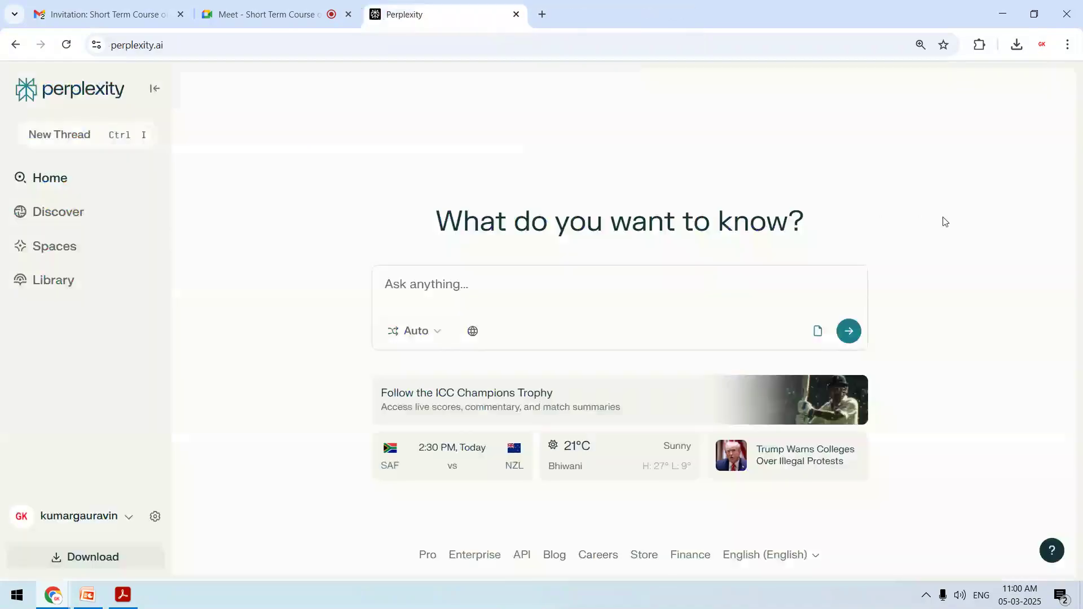
Step: Ask "main work in this document" about the attached PDF and look through the answer down to its related questions
left_click(714, 287)
type("mai")
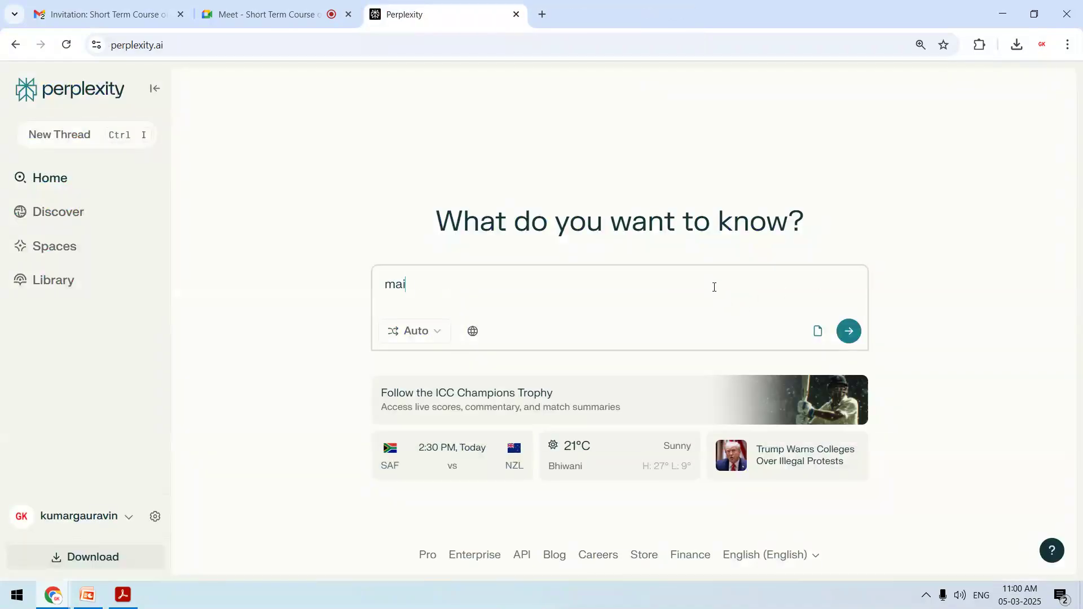
type("n work ththis document")
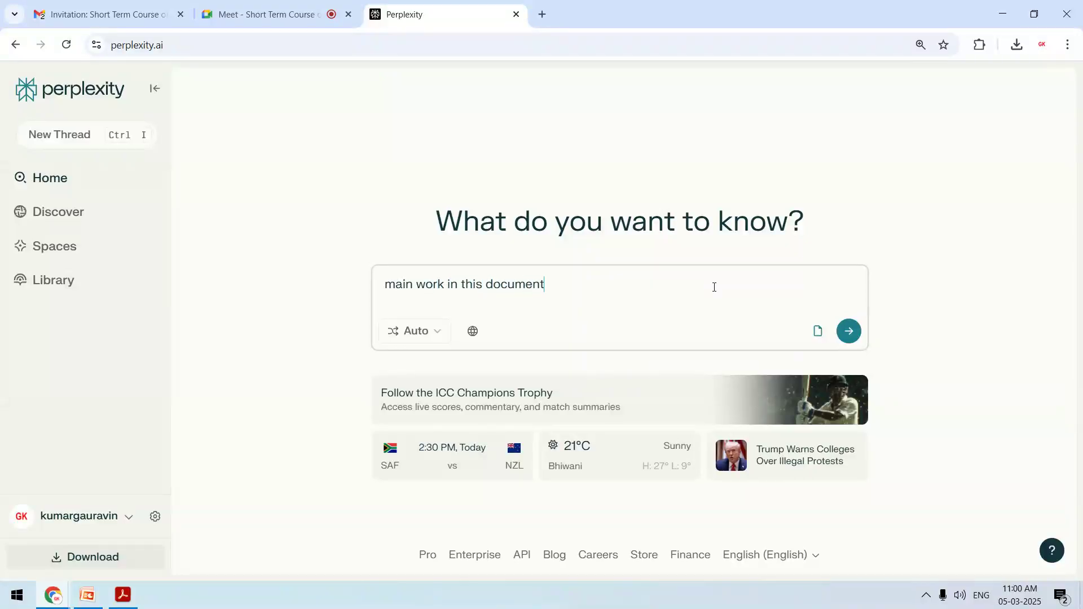
key("Return")
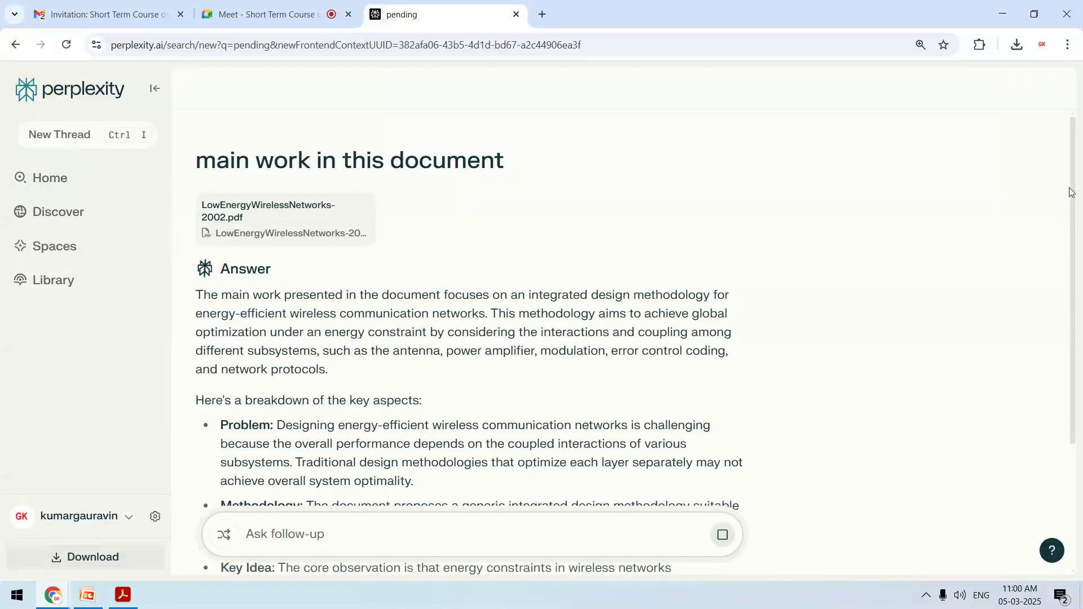
left_click_drag(1073, 214, 1078, 504)
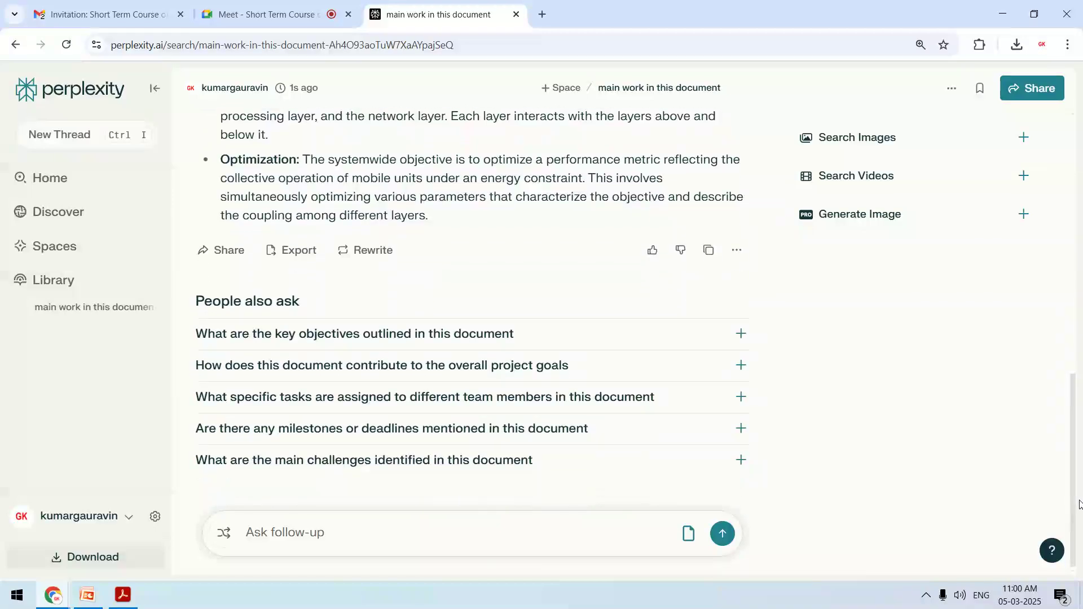
Step: Ask the related question "What are the main challenges identified in this document" and go back up to the main-work answer
right_click(883, 434)
left_click(954, 388)
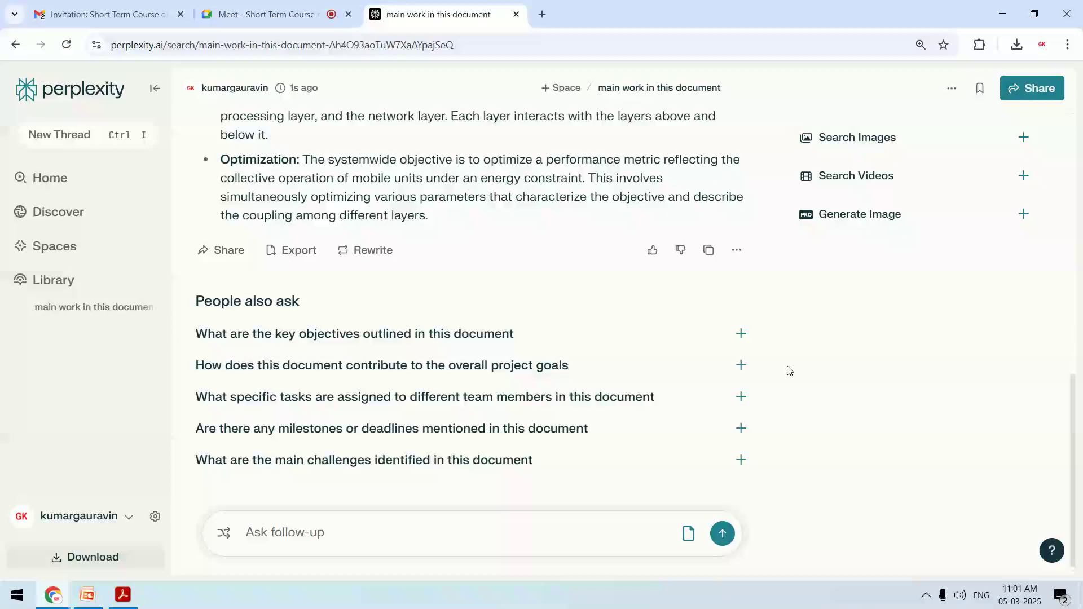
mouse_move(1077, 391)
left_mouse_down()
mouse_move(1061, 353)
mouse_move(1070, 175)
mouse_move(1080, 410)
left_mouse_up()
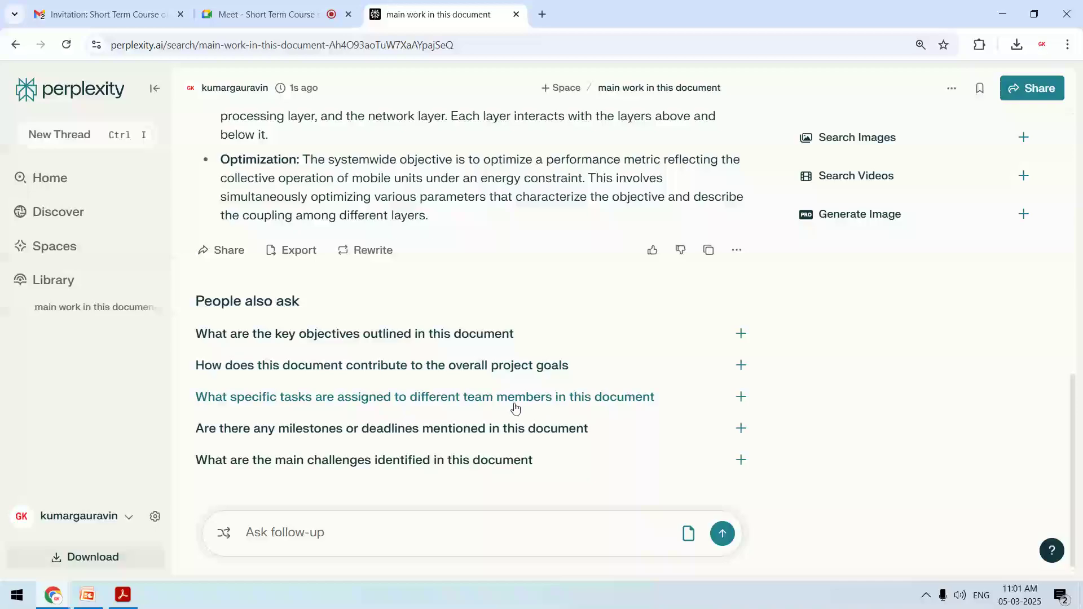
left_click(402, 462)
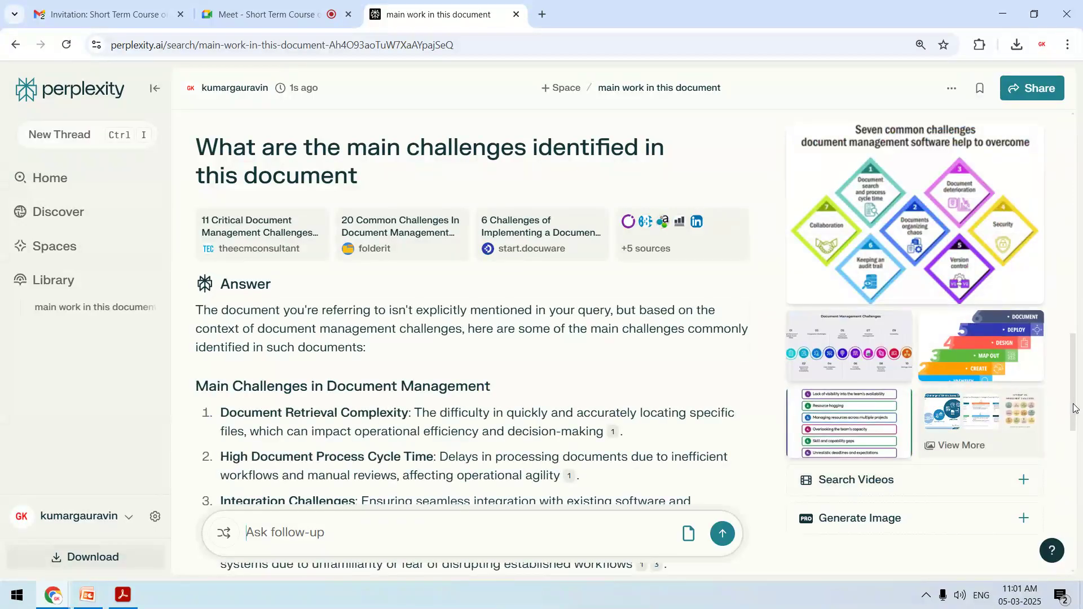
left_click_drag(1072, 408, 1068, 273)
scroll(1067, 408, "down", 1)
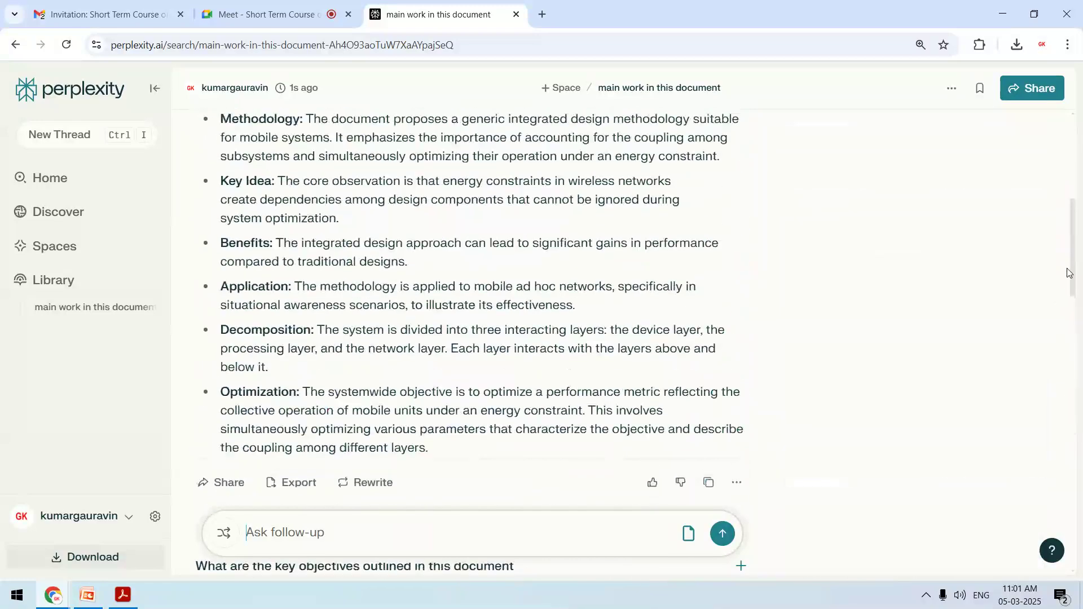
Step: Ask Perplexity to "summarize this paper in few lines" and view the answer with its related questions
type("summarize this paper in few lines")
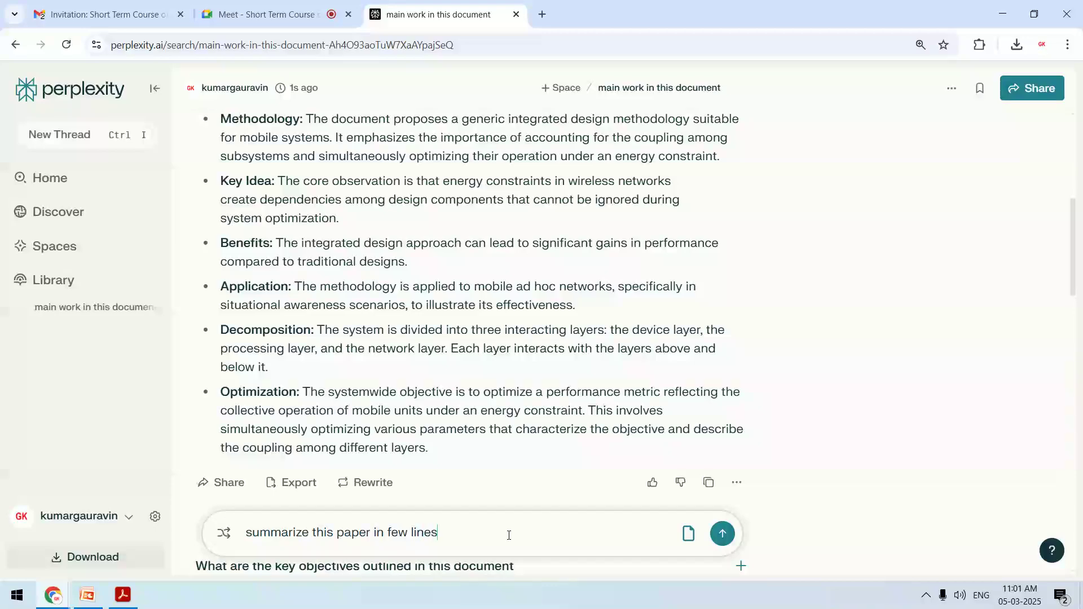
key("Return")
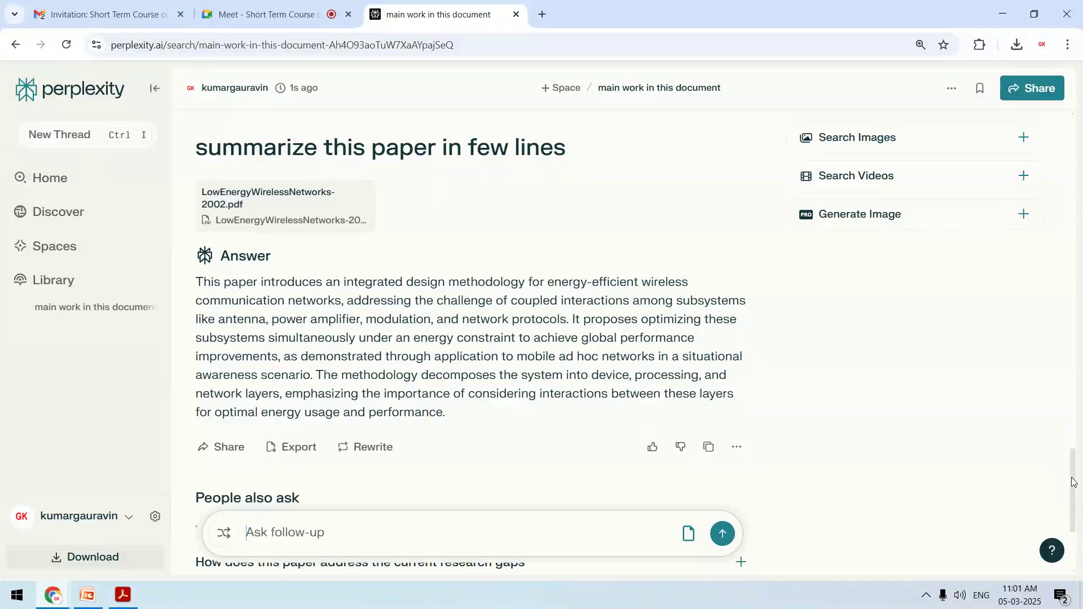
left_click_drag(1073, 482, 1071, 506)
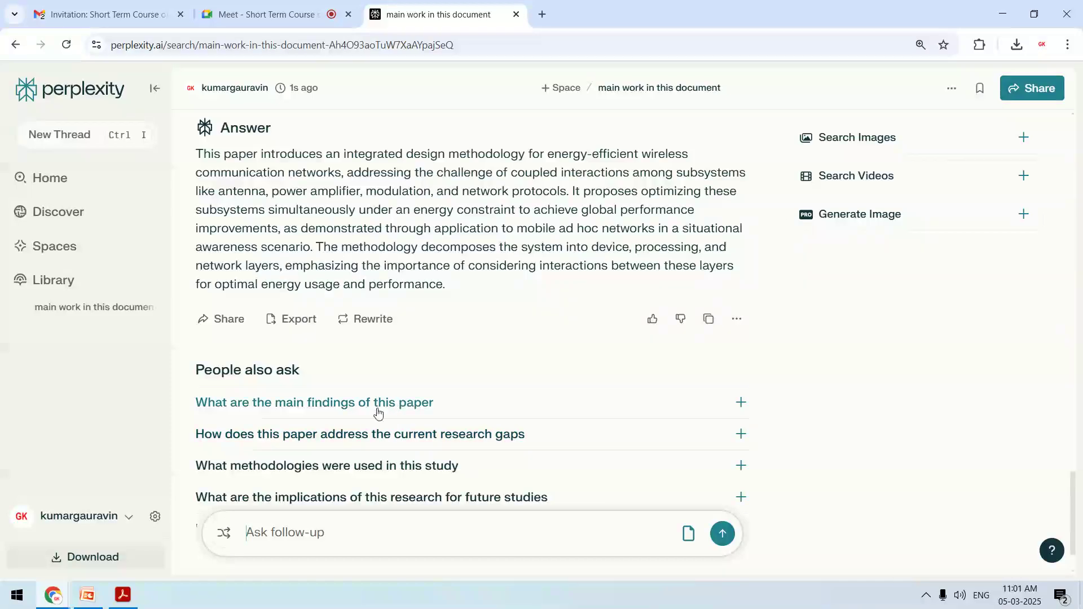
Step: Ask the related question "How does this paper address the current research gaps" and read through the answer
left_click(363, 441)
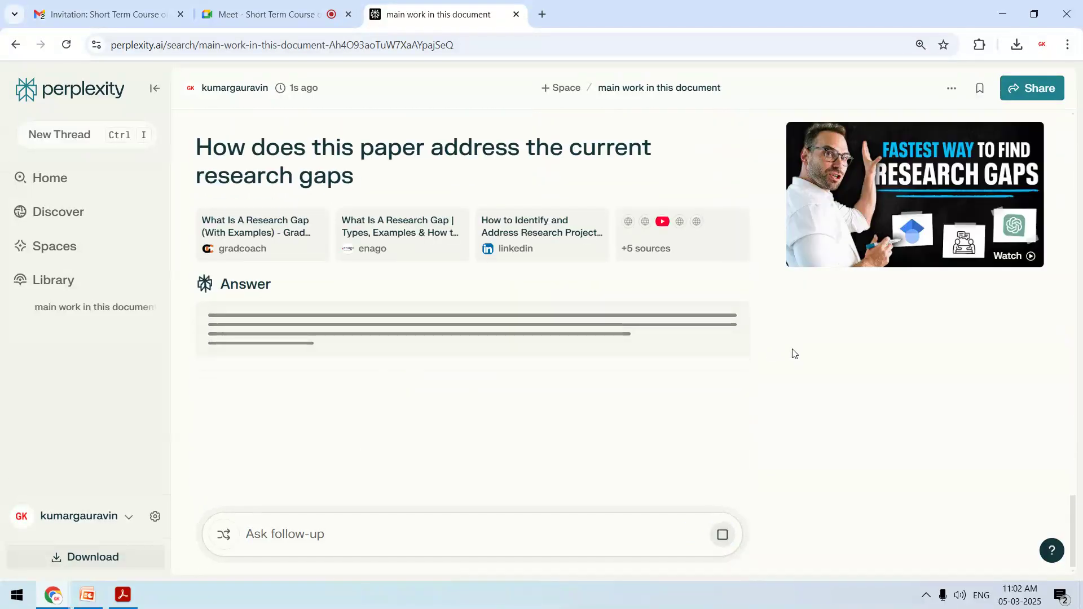
left_click_drag(1074, 521, 1074, 527)
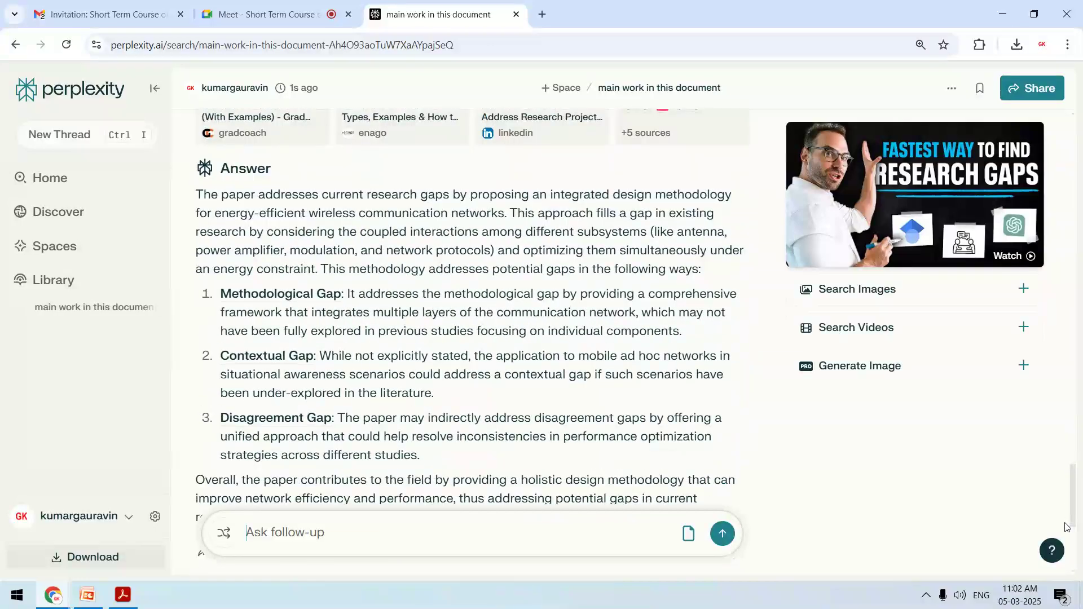
left_click_drag(1066, 527, 1066, 537)
scroll(1065, 538, "up", 3)
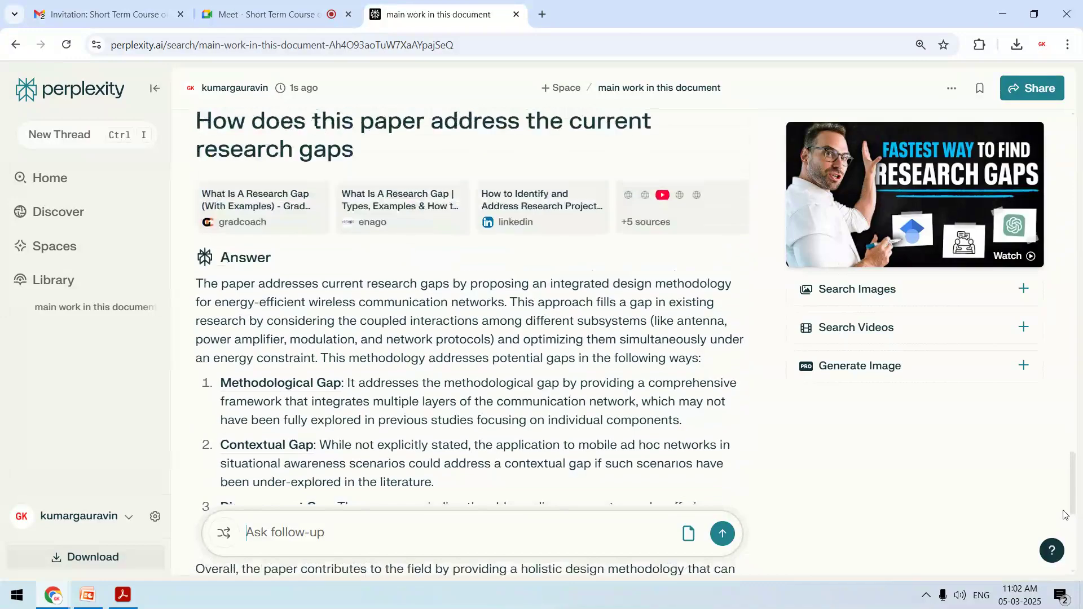
scroll(1064, 516, "down", 7)
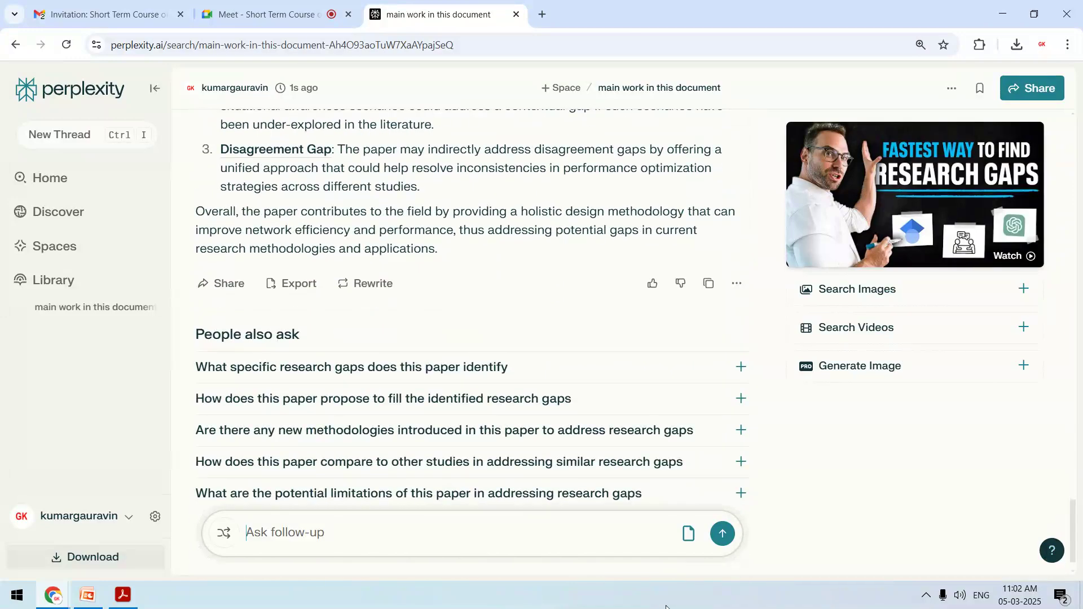
Step: Ask "generate 10 mcqs of easy level from this paper" and look through all the generated questions
type("generate 10 mcqs of easy level fom")
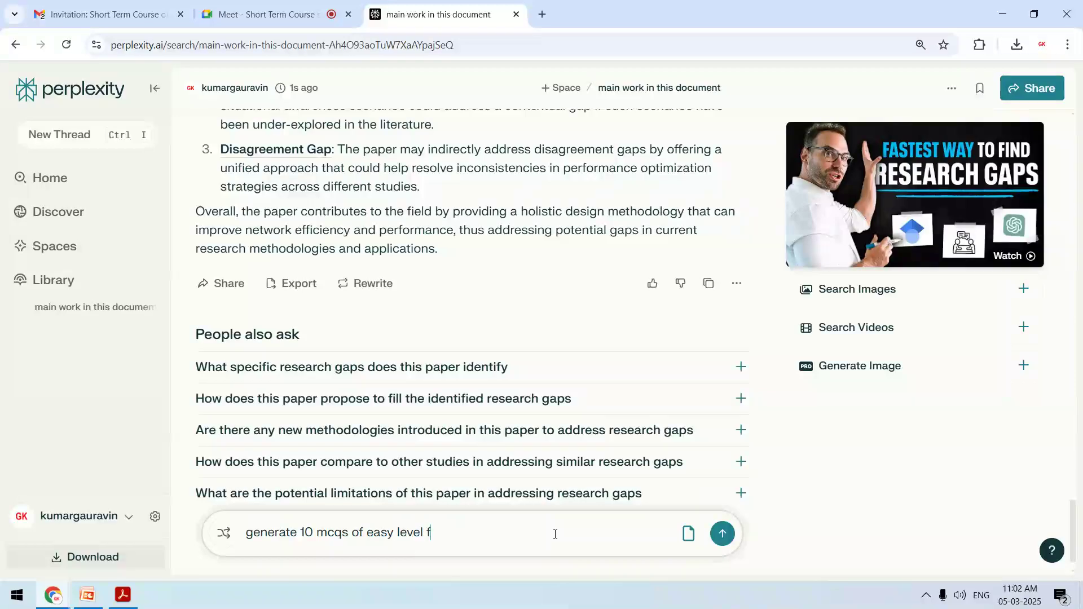
key("BackSpace")
key("BackSpace")
key("BackSpace")
type("rom this paer")
key("BackSpace")
type("per")
key("Return")
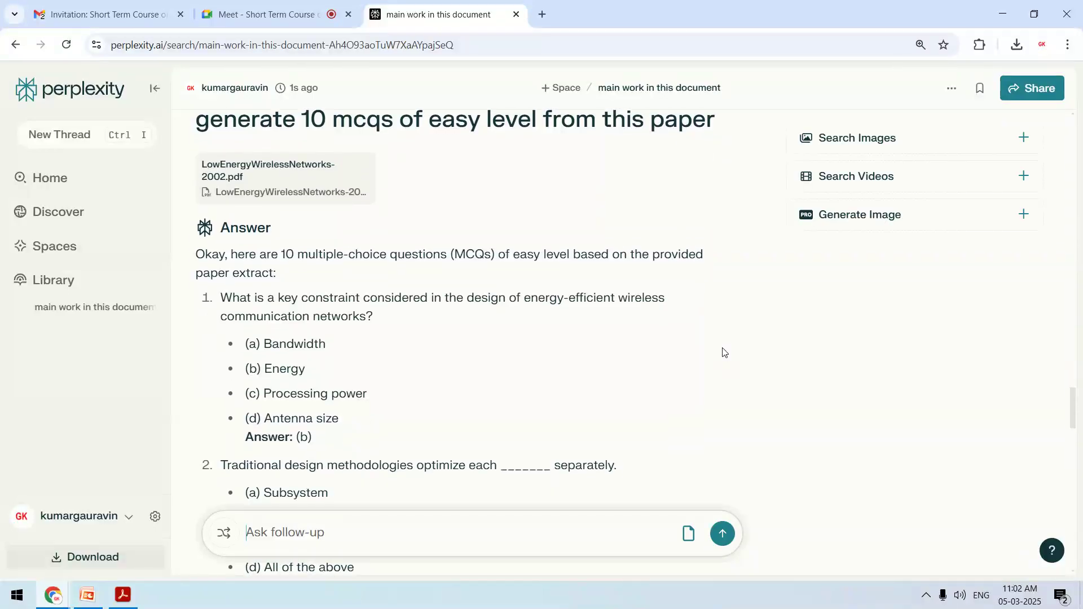
scroll(629, 350, "down", 2)
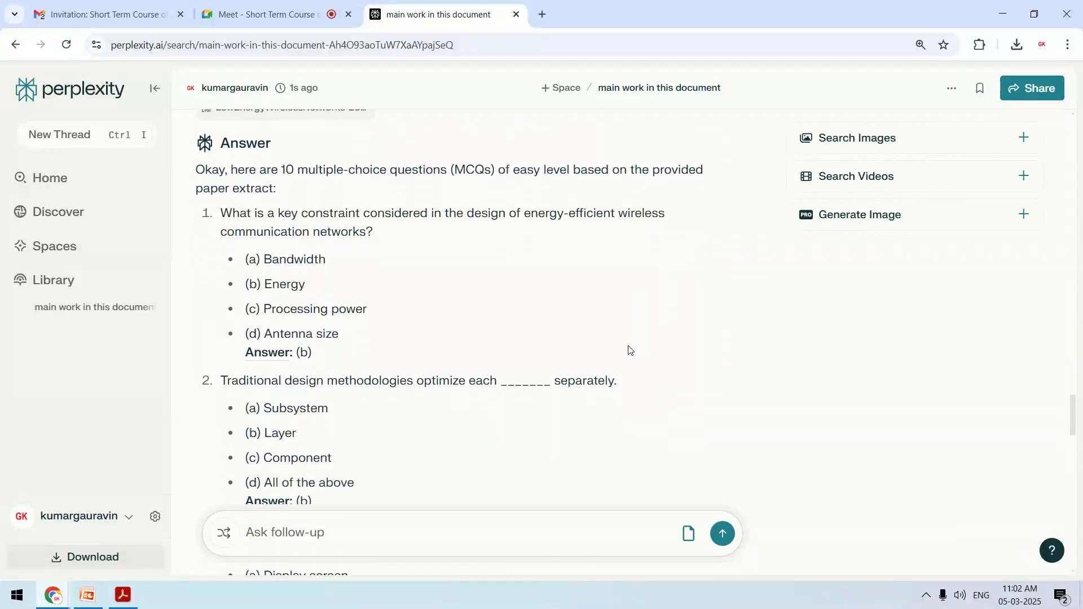
scroll(629, 350, "down", 4)
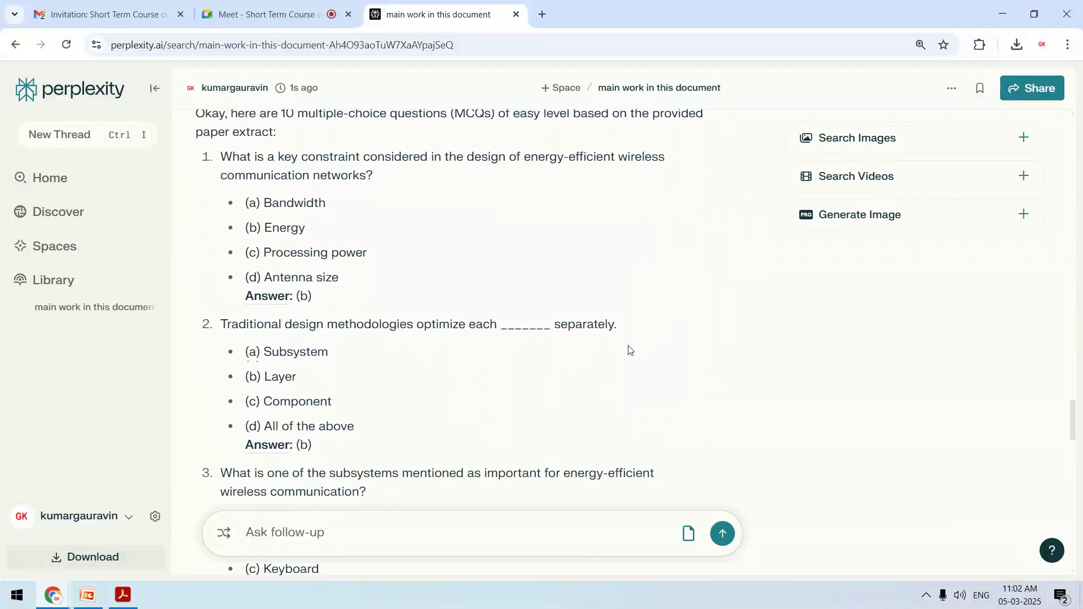
scroll(629, 351, "down", 3)
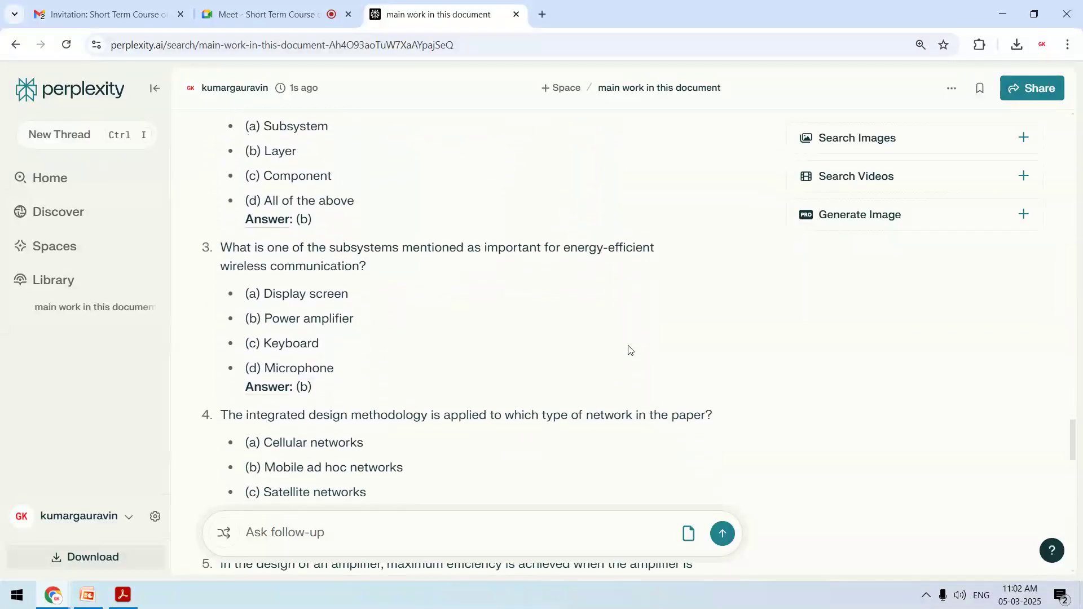
scroll(629, 350, "down", 3)
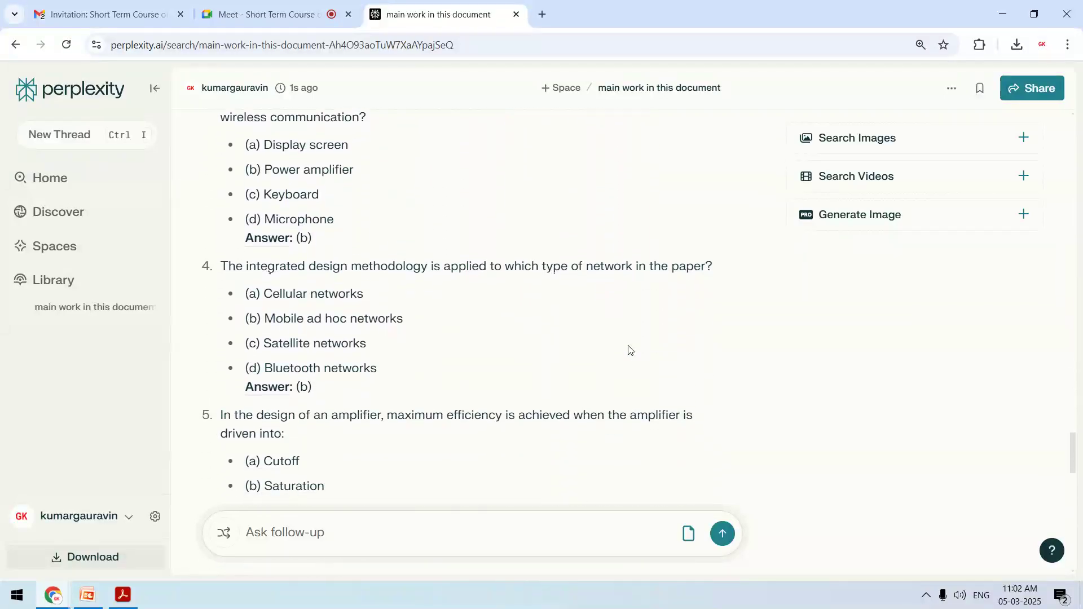
scroll(629, 350, "down", 6)
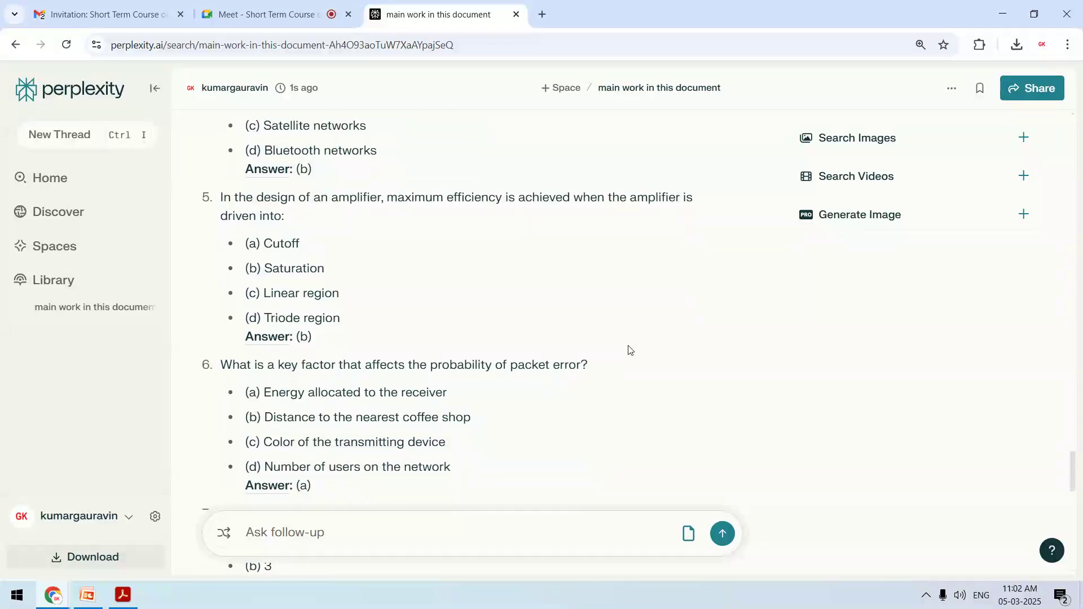
scroll(629, 350, "down", 10)
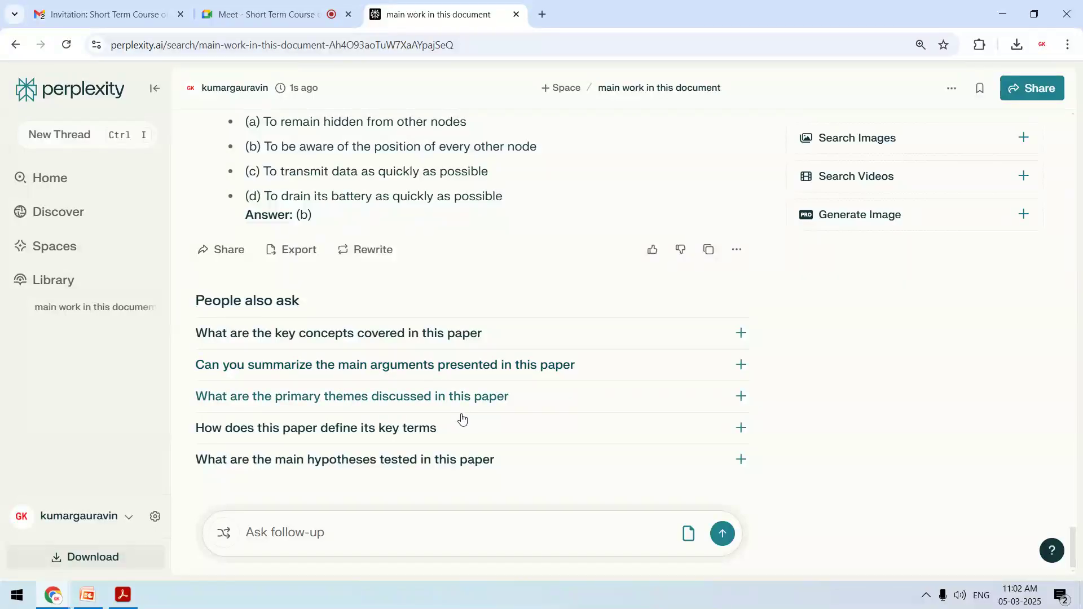
Step: Ask the related question "What are the primary themes discussed in this paper" and review the listed themes
left_click(441, 405)
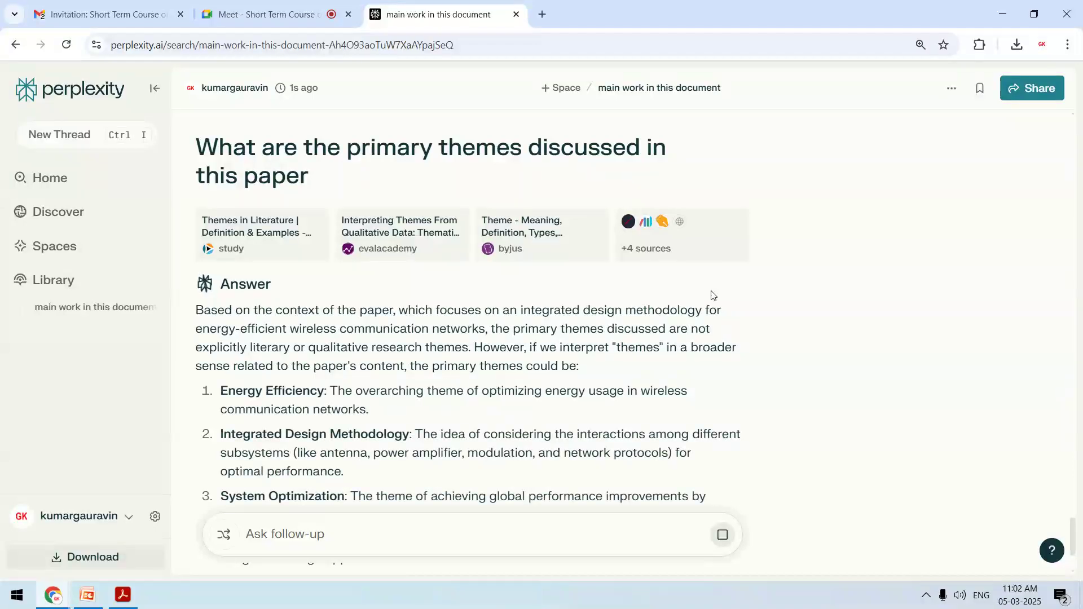
scroll(711, 295, "down", 2)
scroll(585, 352, "down", 4)
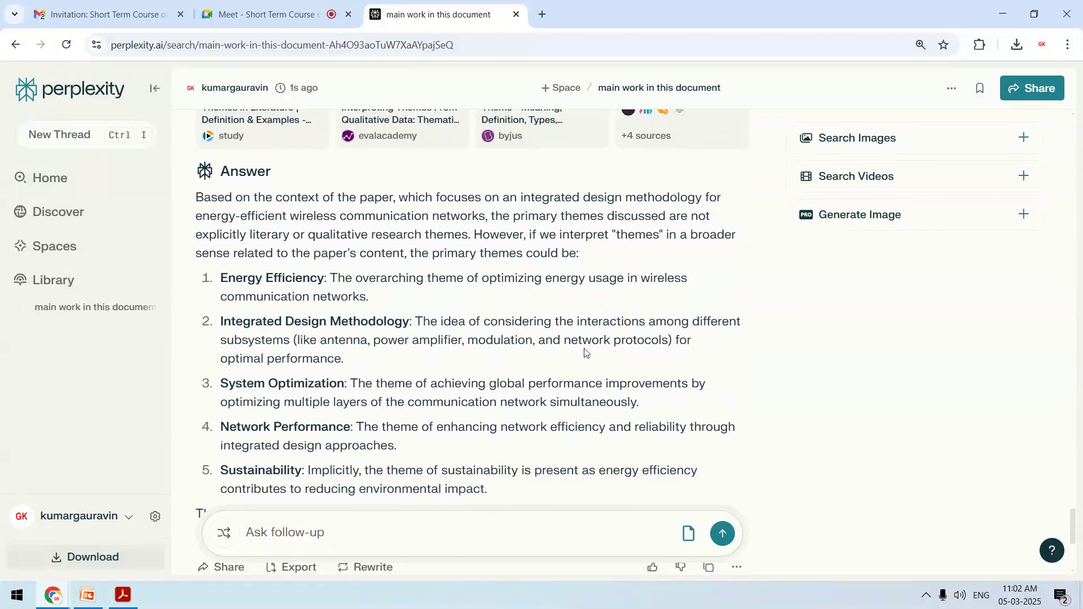
scroll(585, 352, "down", 3)
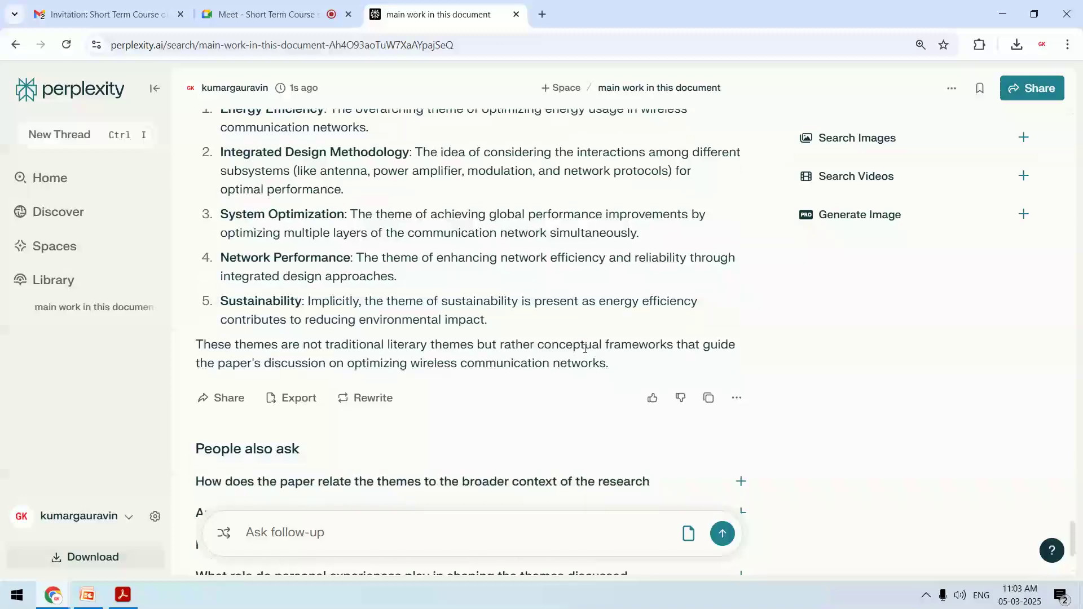
scroll(584, 352, "up", 6)
scroll(585, 352, "up", 3)
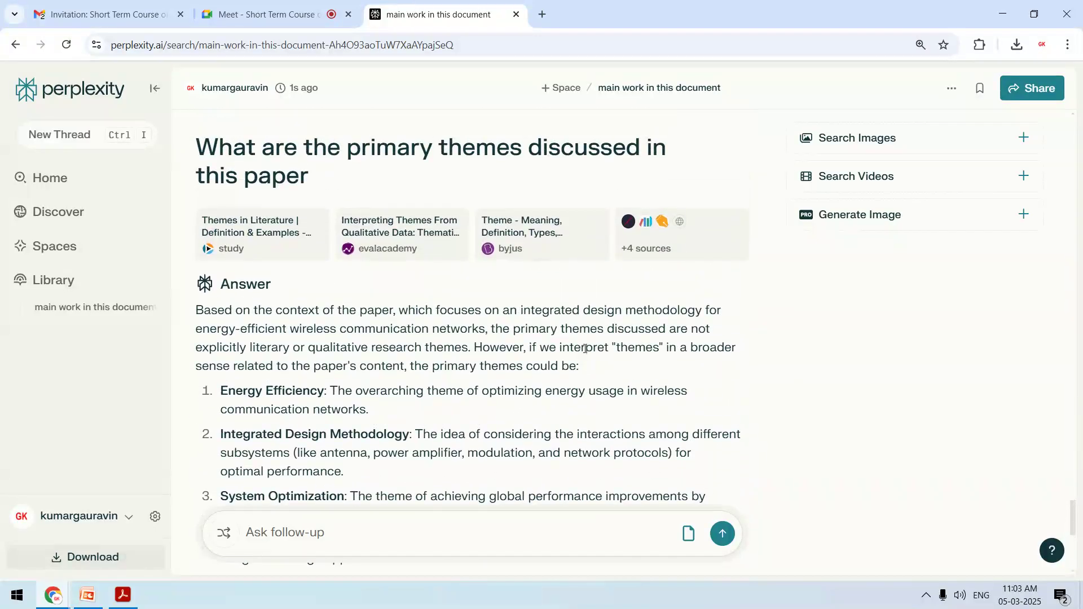
scroll(585, 348, "down", 3)
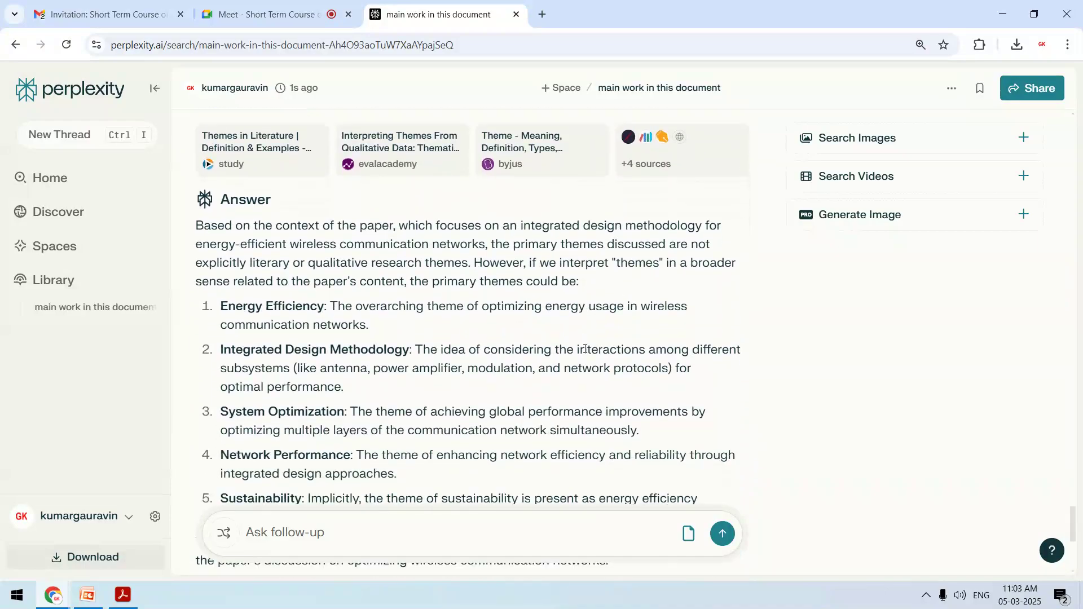
scroll(585, 348, "down", 1)
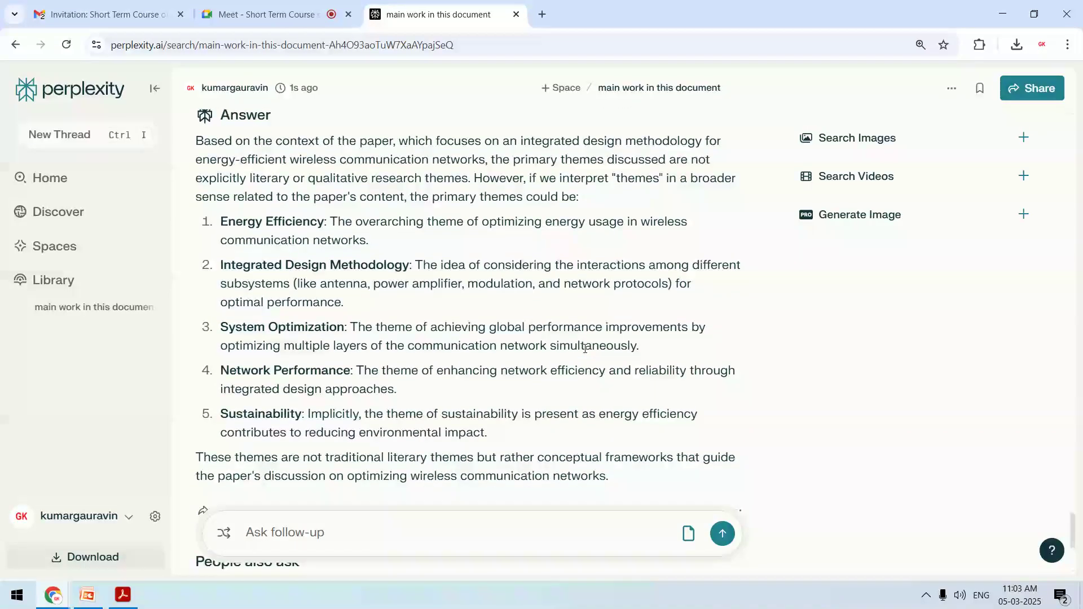
scroll(585, 348, "down", 5)
Step: Ask for "5 long answer type questions from this paper" and look over the generated questions
left_click(514, 538)
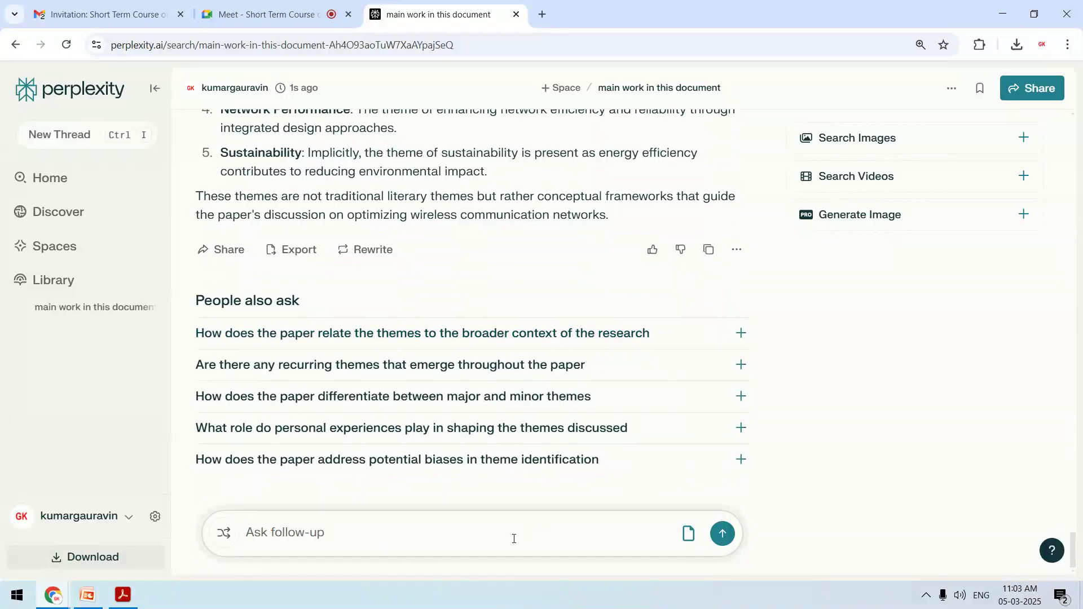
type("5 long answer type question")
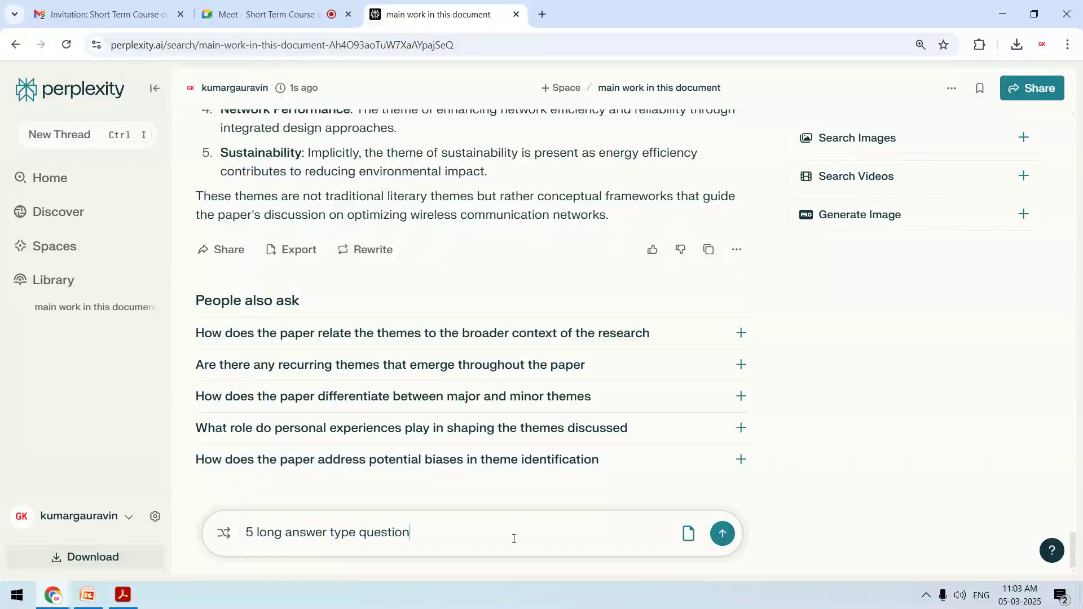
type("s from this paper")
key("Return")
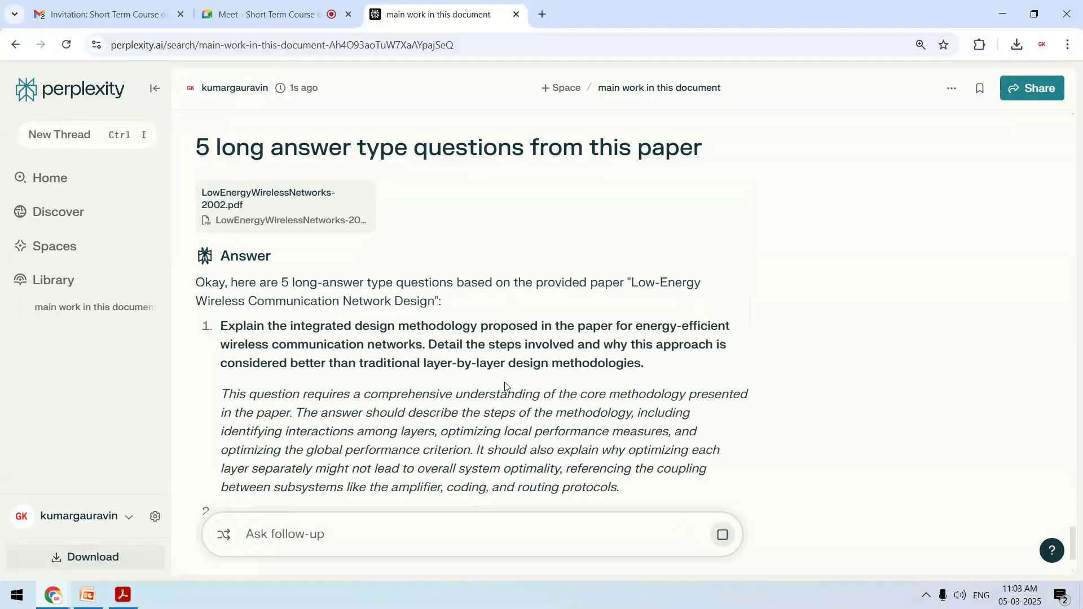
scroll(505, 382, "down", 1)
scroll(505, 385, "down", 1)
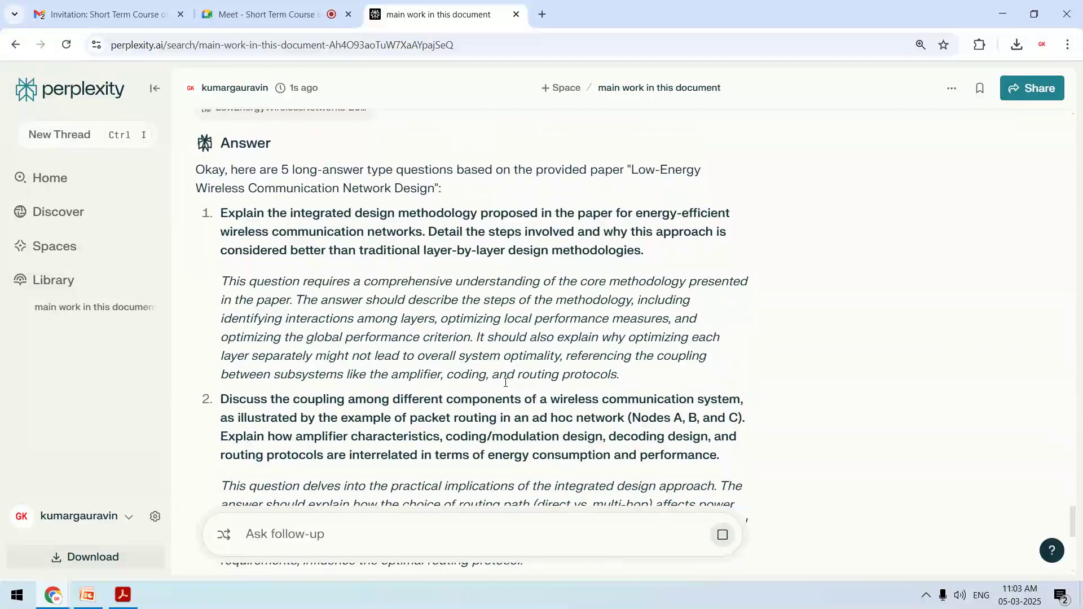
scroll(505, 383, "down", 1)
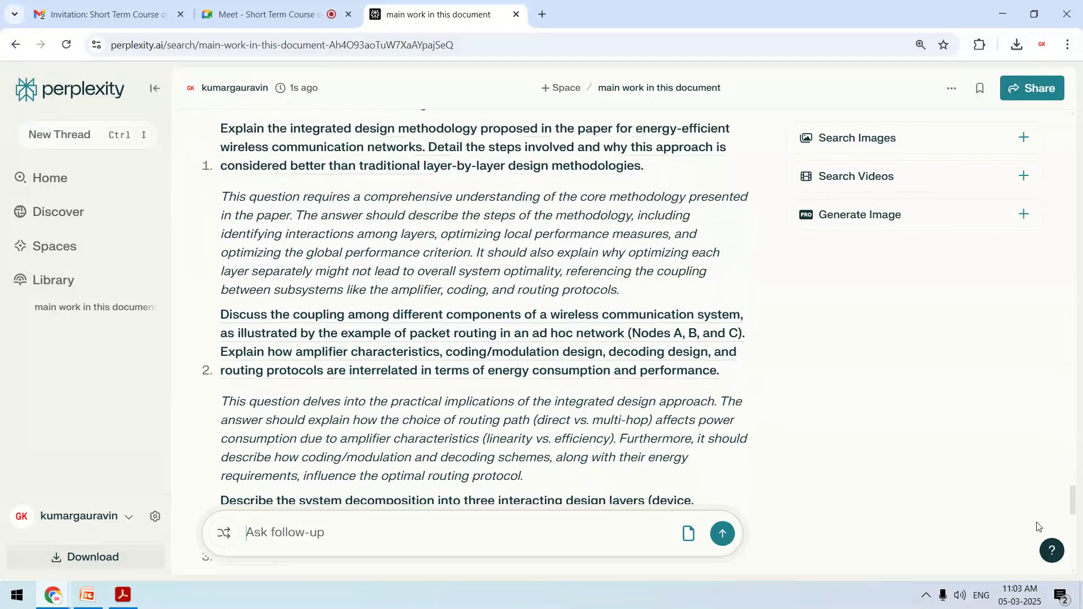
mouse_move(1073, 499)
left_mouse_down()
mouse_move(1073, 545)
mouse_move(1072, 508)
mouse_move(1056, 491)
mouse_move(1073, 489)
left_mouse_up()
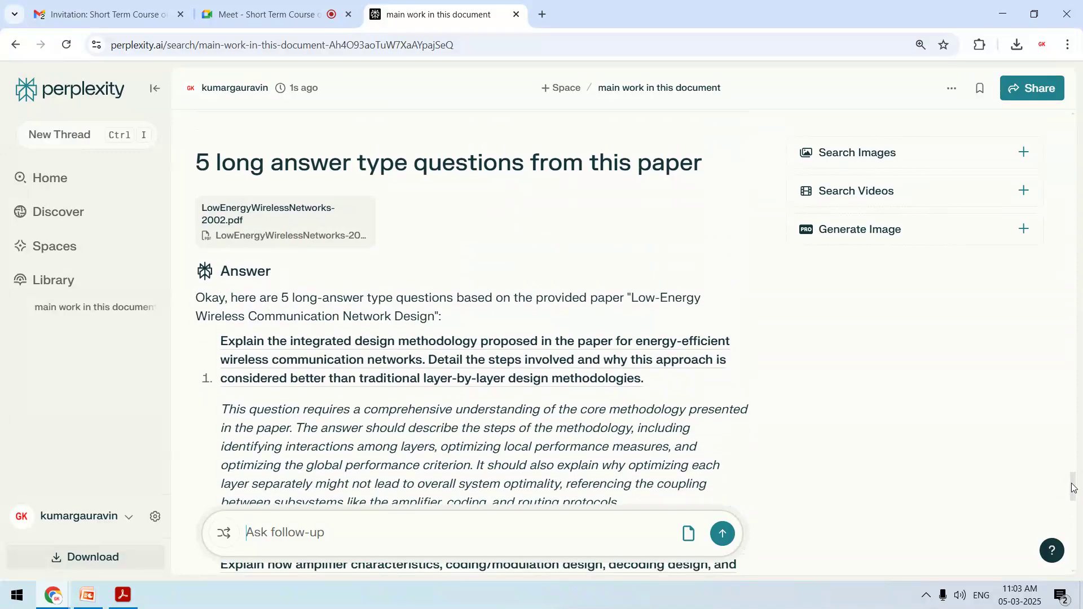
Step: Ask for "2 questions for workshop and practice session to the students" as a follow-up
type("2 qeu")
key("BackSpace")
key("BackSpace")
key("BackSpace")
key("BackSpace")
type("qu")
key("BackSpace")
key("BackSpace")
type("uestions for workshop")
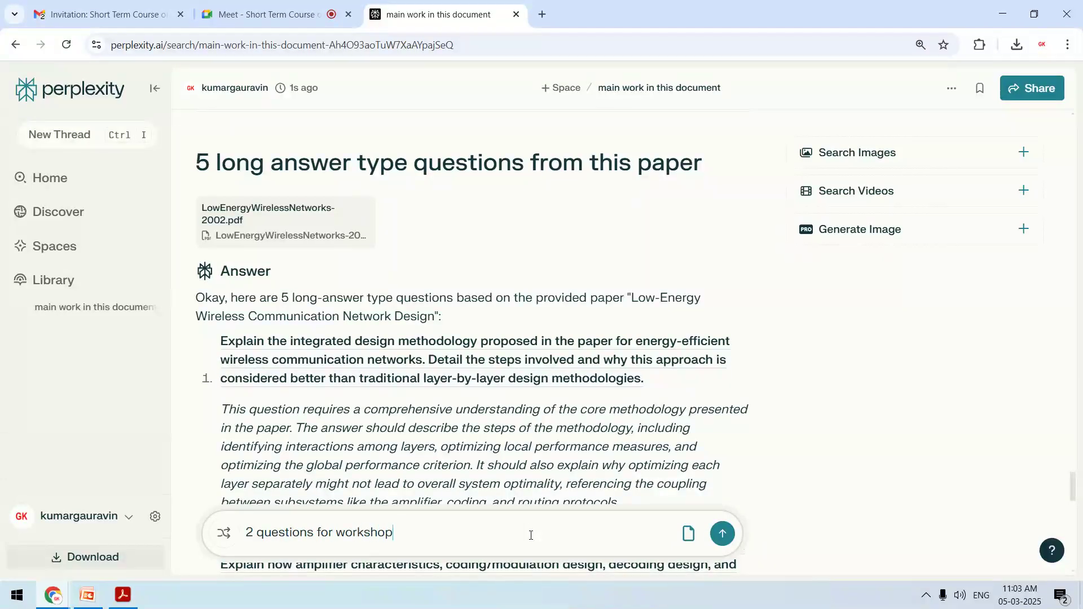
type(" and practica")
type(" sess")
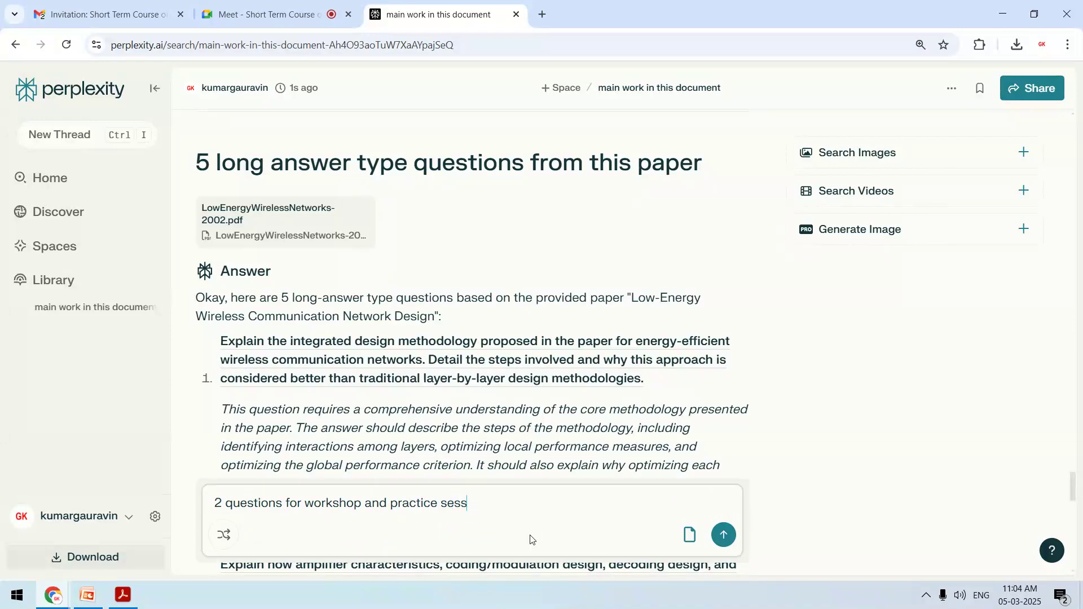
type("ionsto the students")
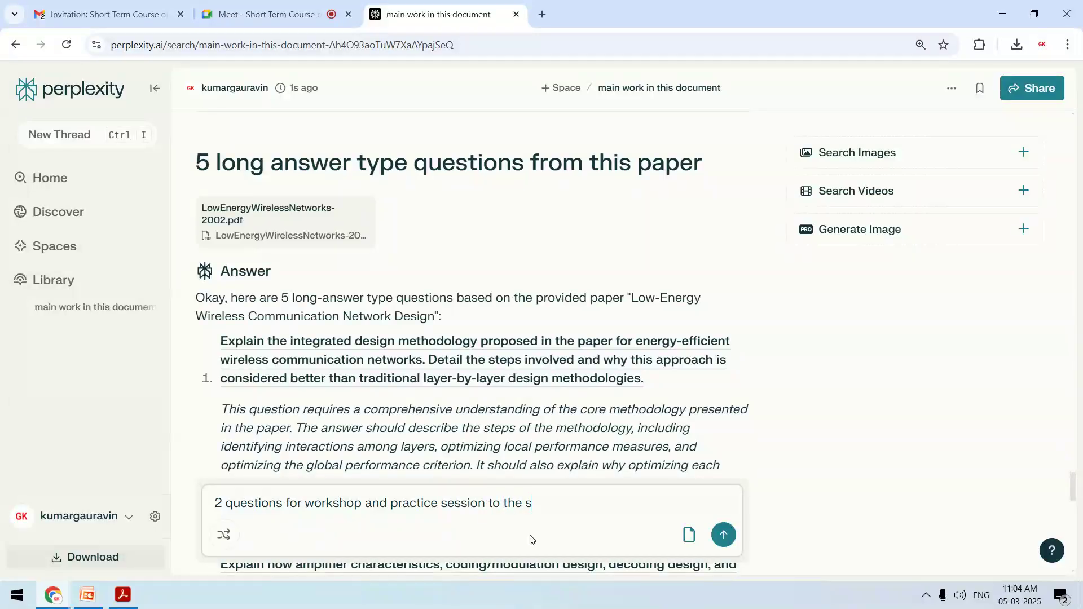
key("Return")
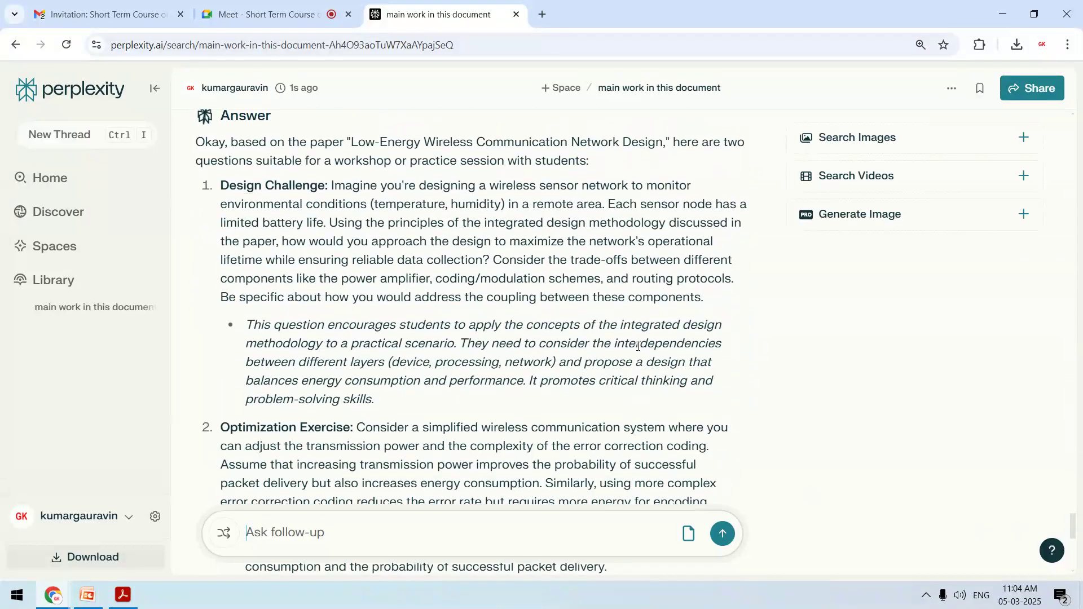
Step: Review the workshop questions and look back through the earlier answers in the thread, including the main challenges identified in the document
mouse_move(1072, 528)
left_mouse_down()
mouse_move(1073, 540)
mouse_move(1071, 530)
left_mouse_up()
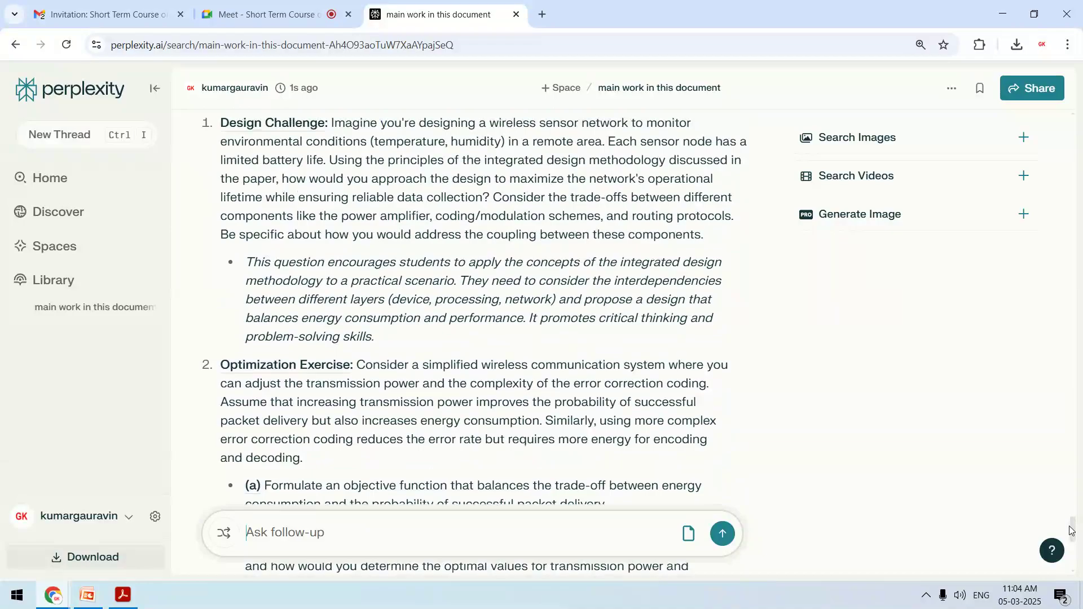
left_click_drag(1071, 530, 1028, 108)
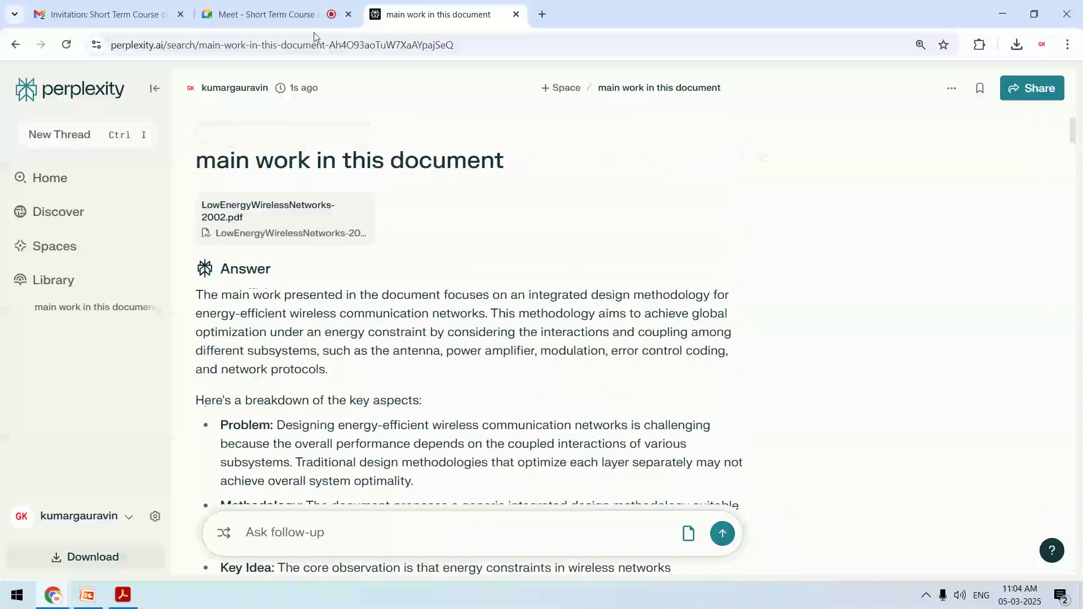
left_click(271, 14)
left_click(459, 8)
left_click_drag(1073, 140, 1075, 95)
left_click_drag(1075, 136, 1048, 202)
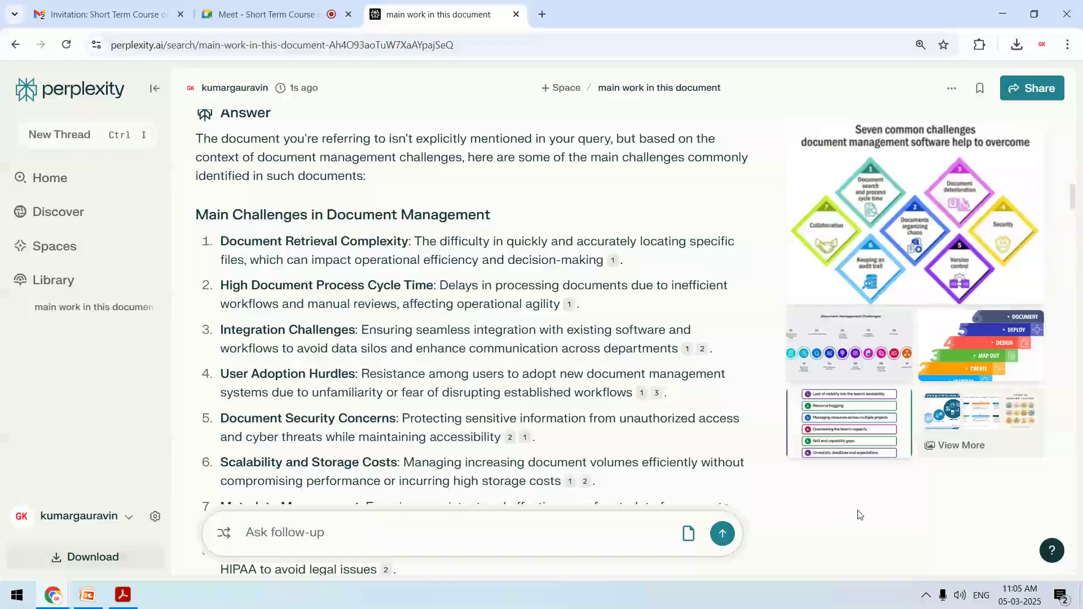
scroll(858, 514, "up", 4)
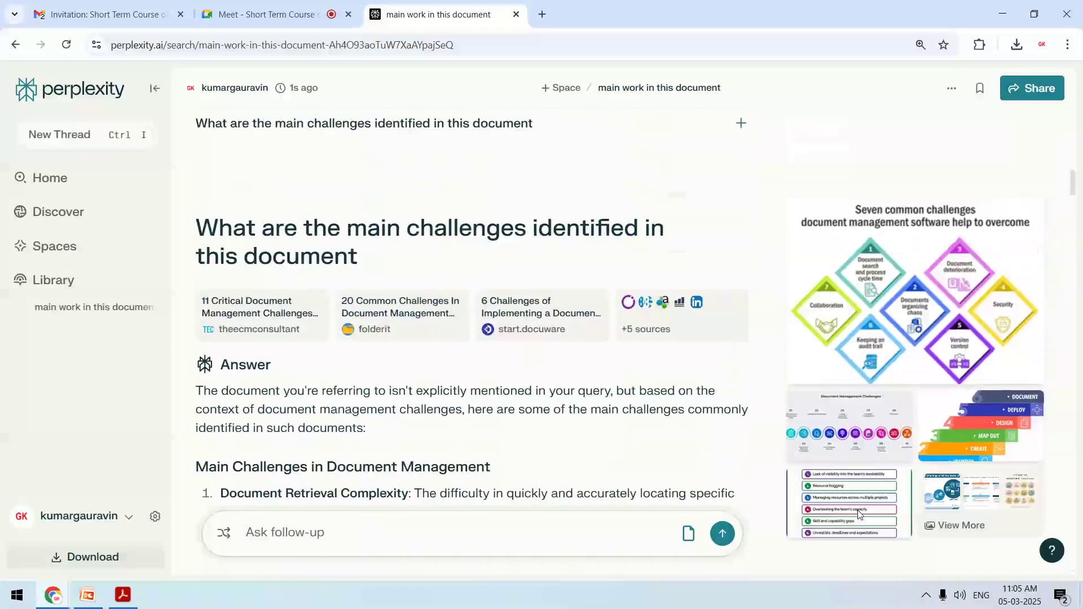
scroll(858, 511, "down", 1)
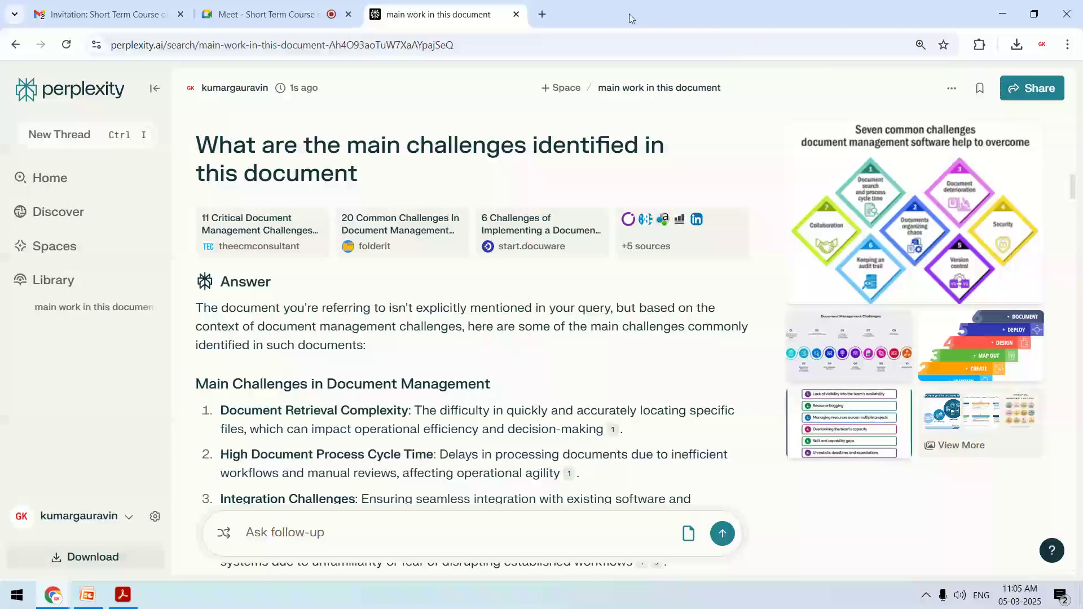
Step: Close the Perplexity thread and open the Microsoft Designer image creator in a new browser tab
left_click(517, 16)
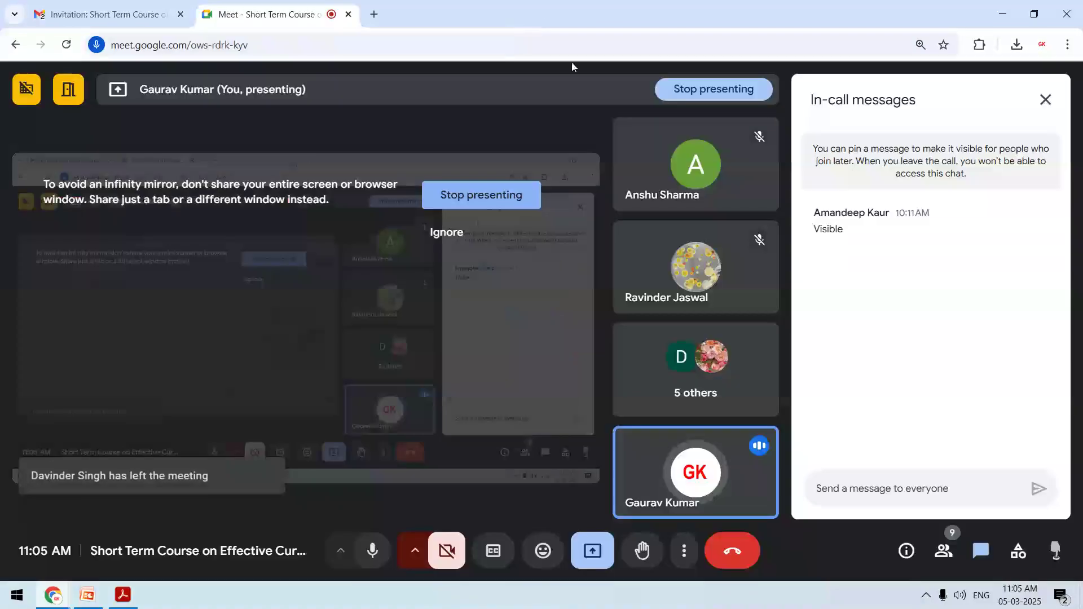
left_click(378, 16)
type("micr")
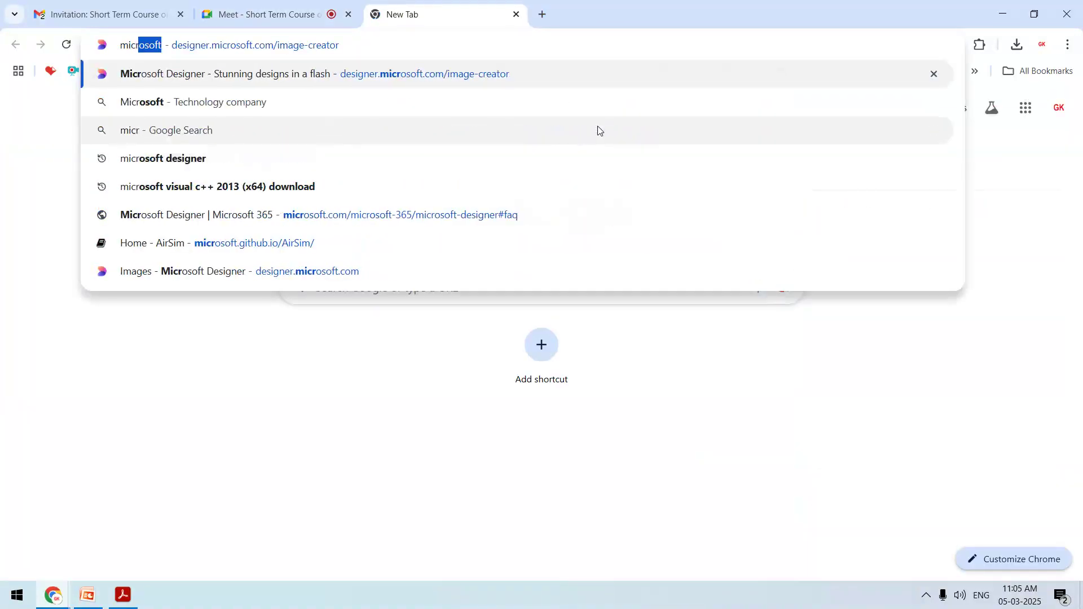
key("Return")
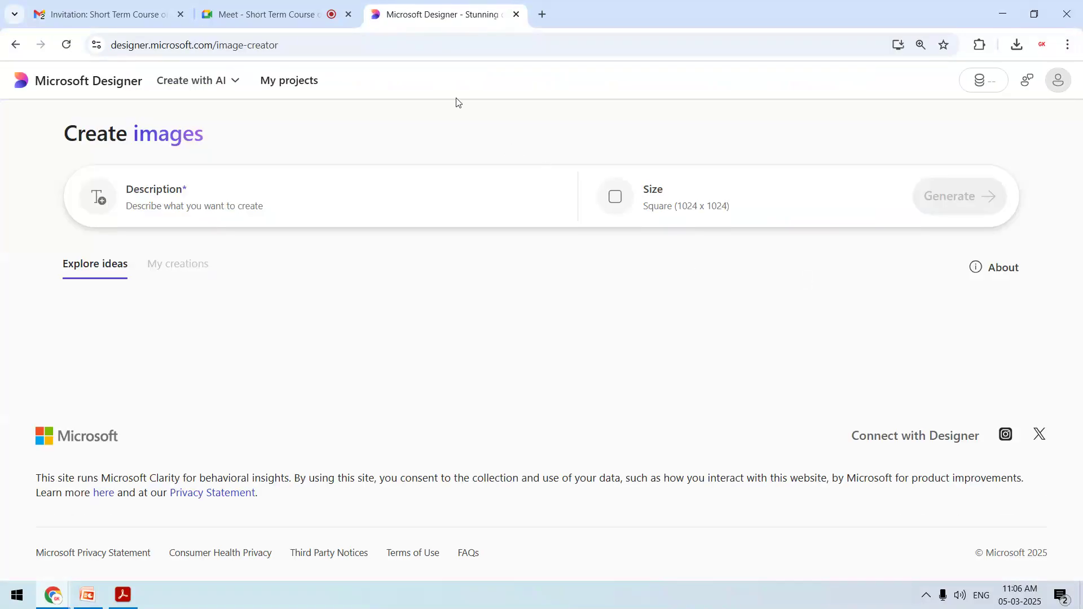
Step: Copy the base address designer.microsoft.com from the image creator's URL and open it in a new browser tab
left_click(324, 46)
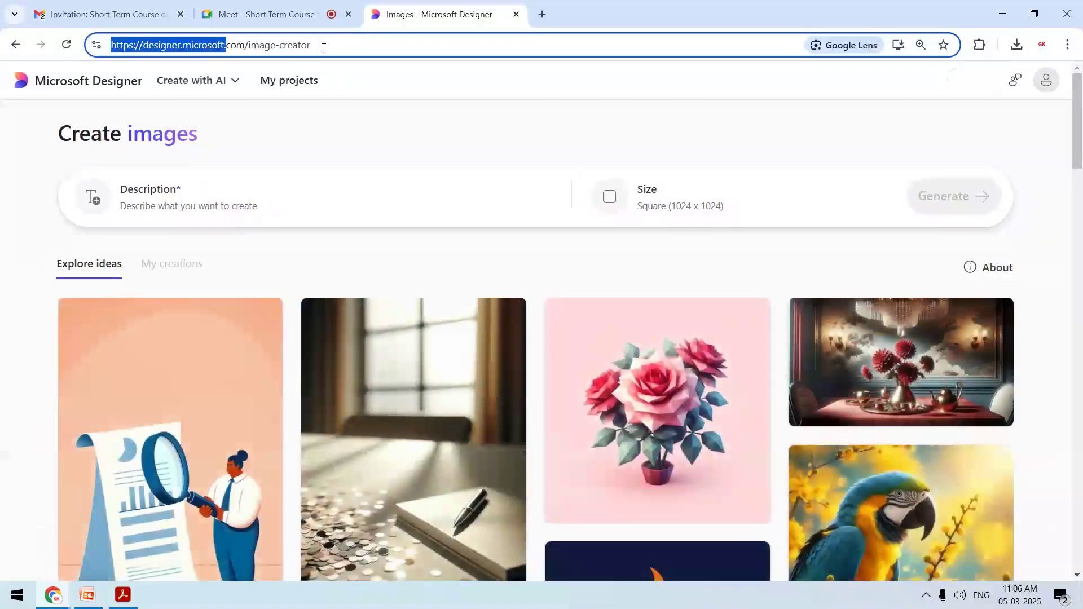
key("ctrl+shift+Right")
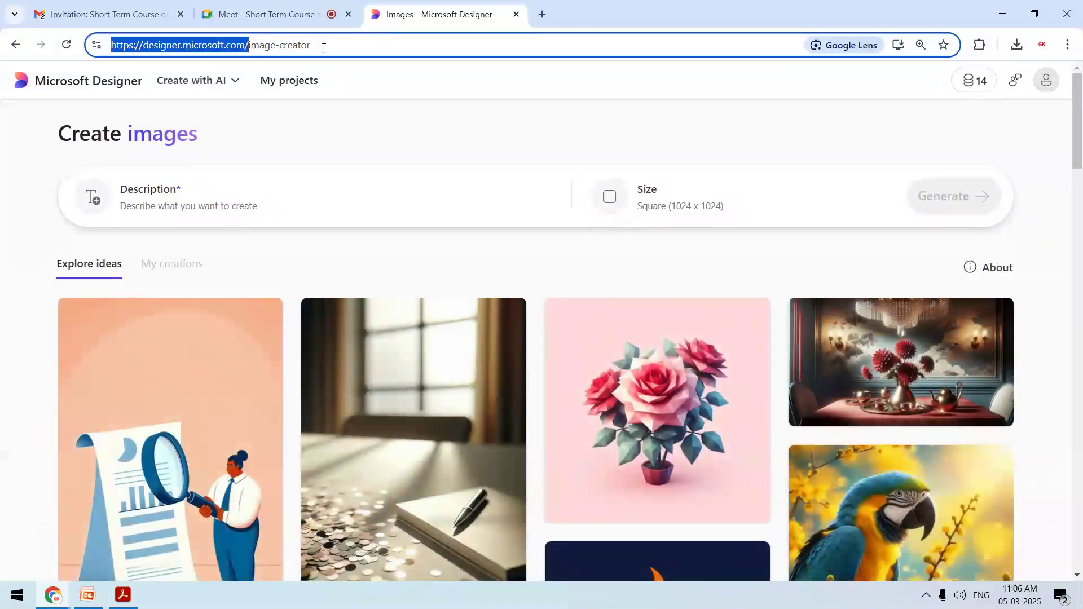
key("ctrl+c")
key("ctrl+t")
key("ctrl+v")
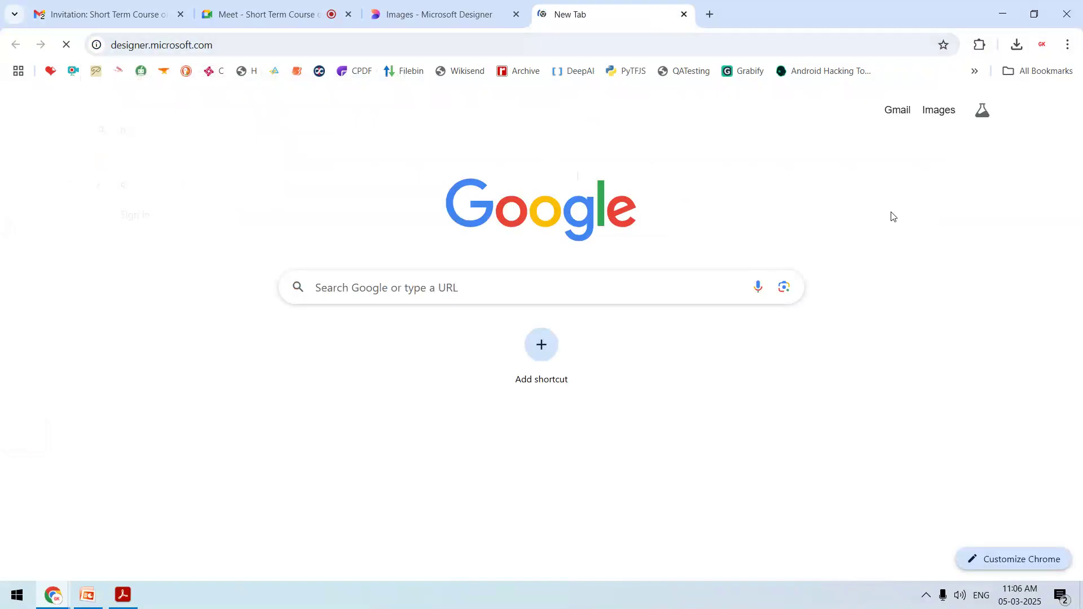
key("Return")
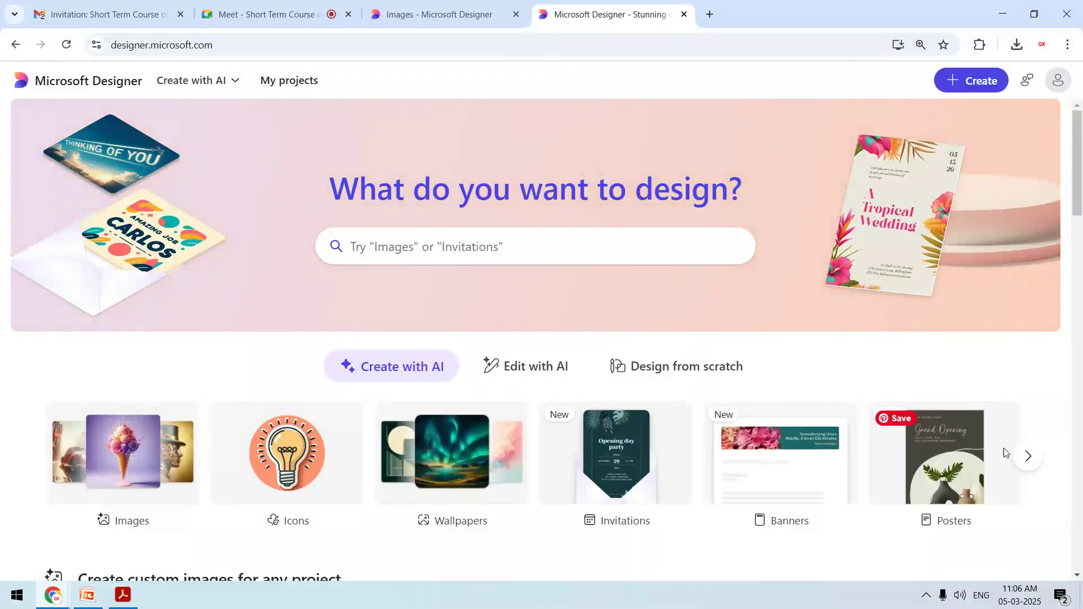
Step: Browse the design categories under Create with AI in both directions and close the Designer home page
left_click(1028, 457)
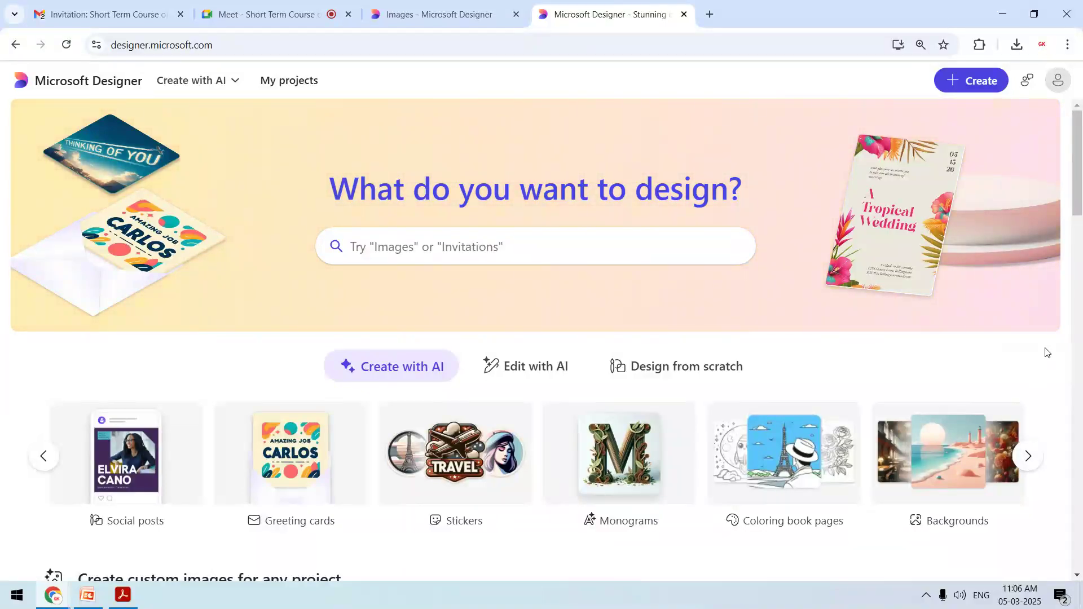
left_click(1032, 467)
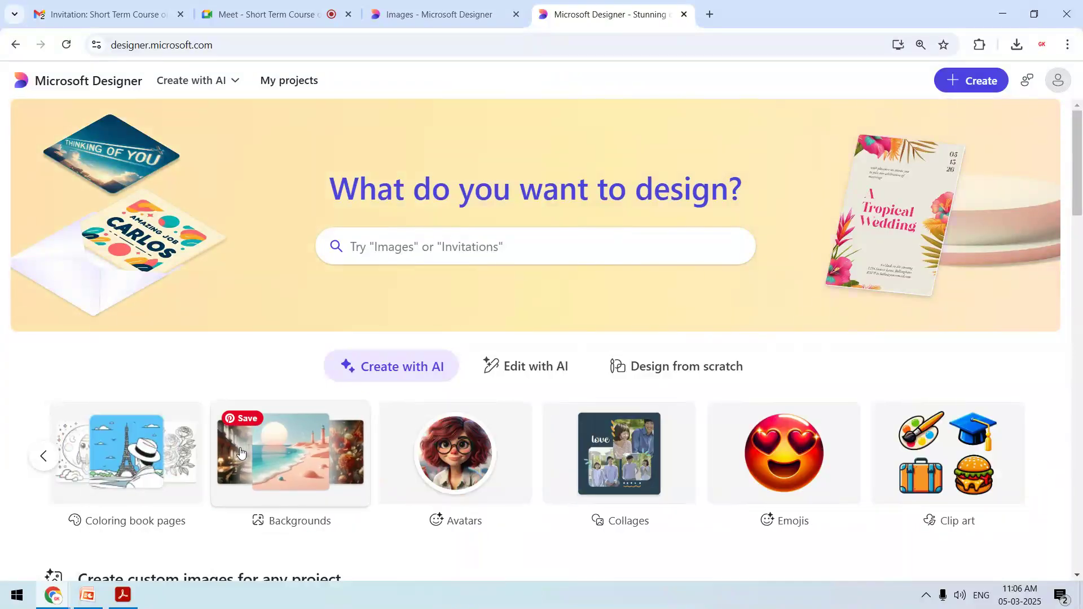
left_click(42, 457)
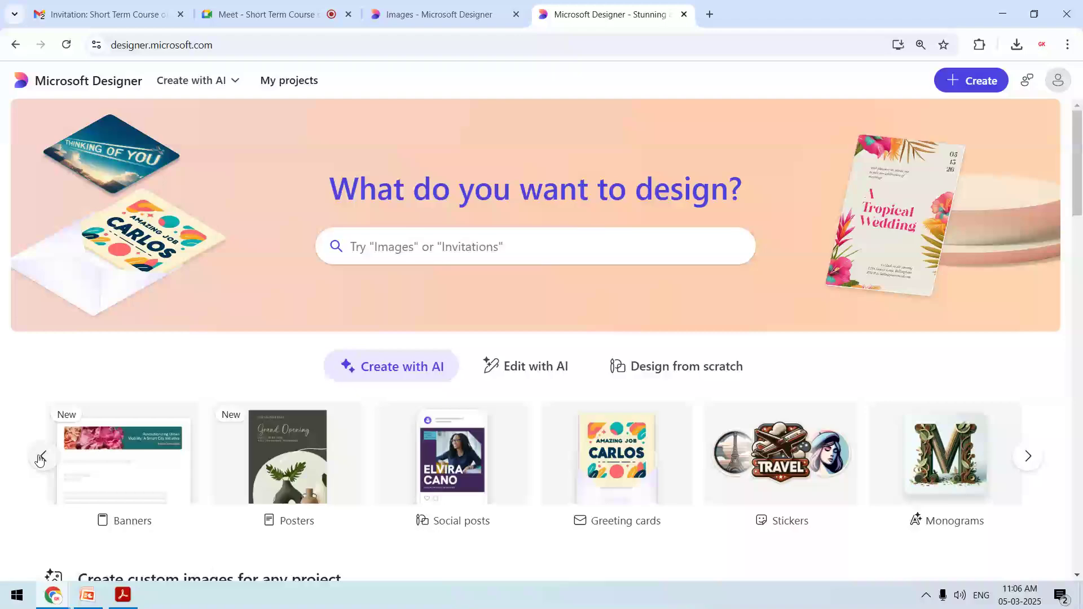
left_click(40, 457)
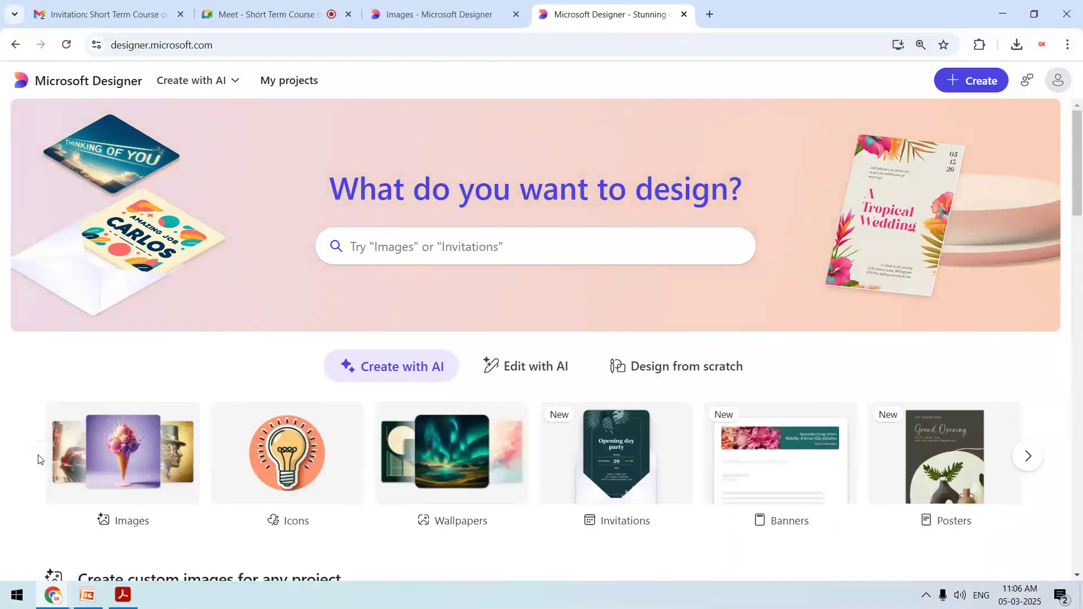
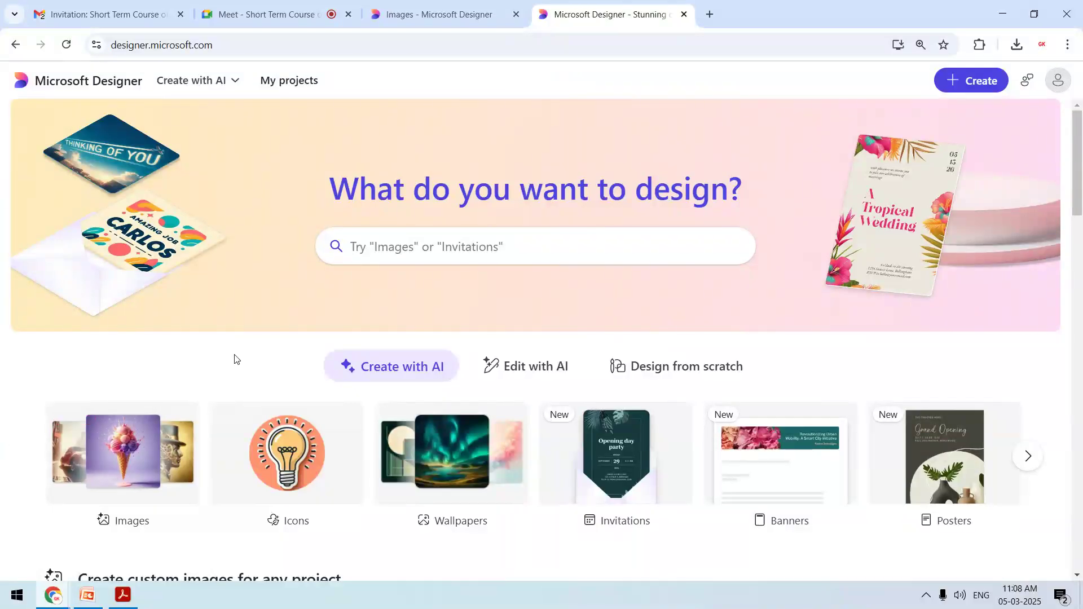
key("ctrl+w")
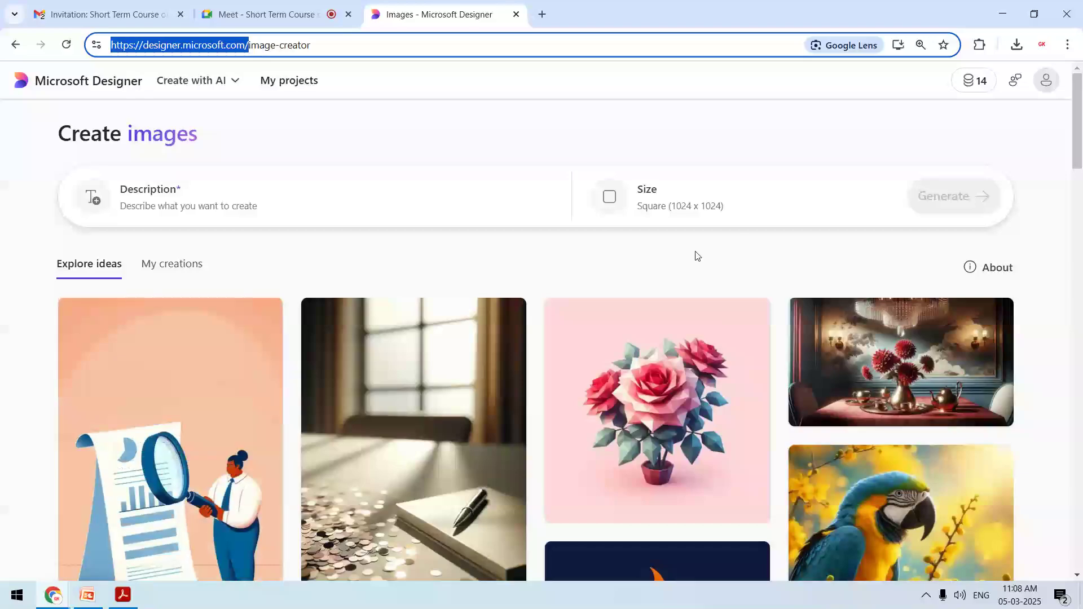
Step: Enter the image description "some engineers working in manufacturing assembly line with welding process"
left_click(412, 201)
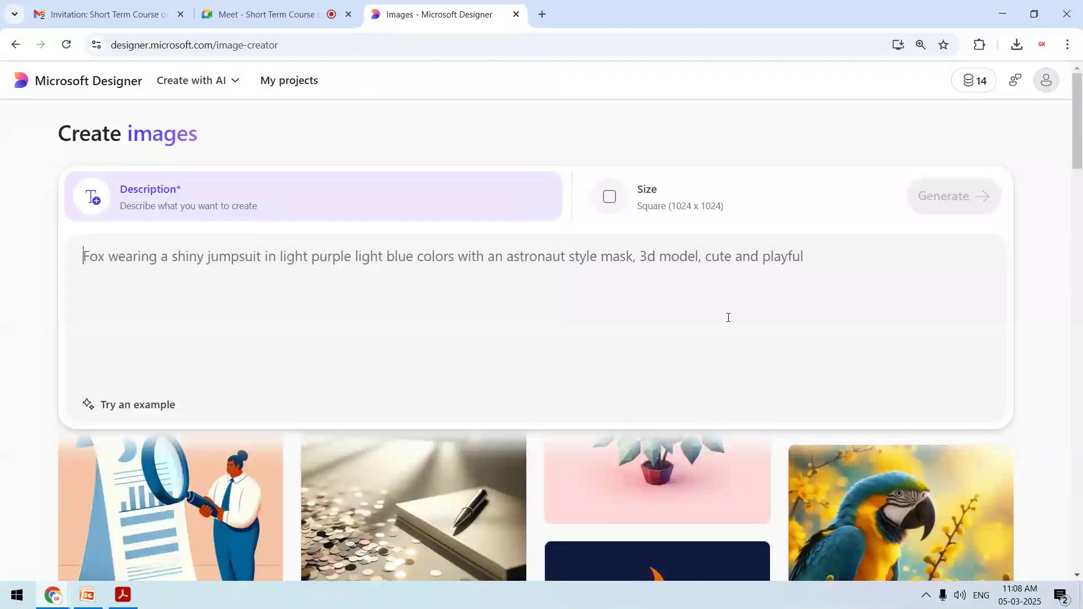
type("some enginer")
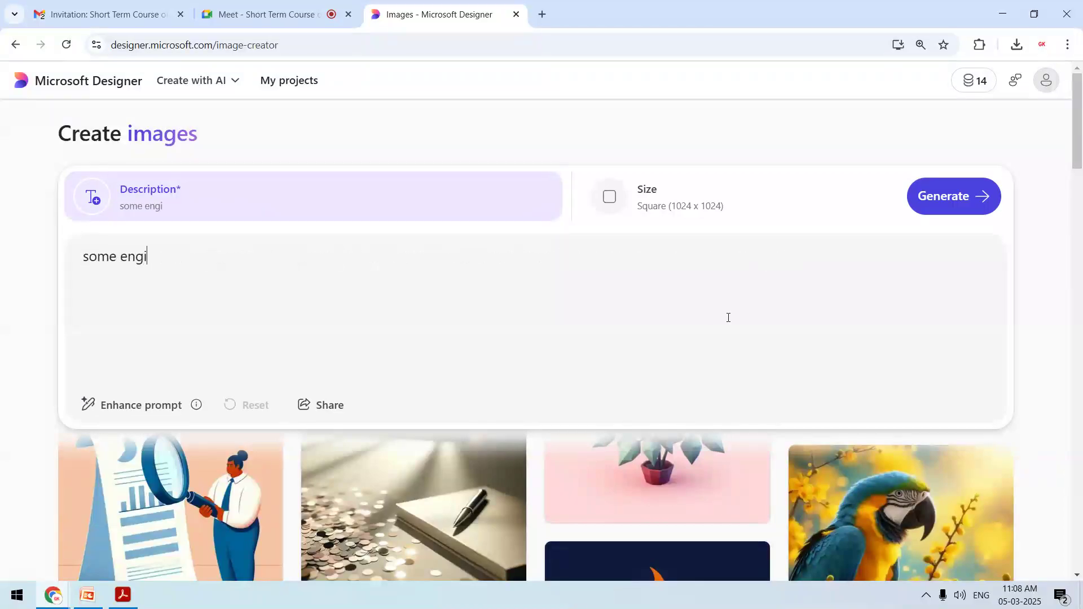
key("BackSpace")
type("ers workoing")
key("BackSpace")
key("BackSpace")
key("BackSpace")
key("BackSpace")
type("ing in ")
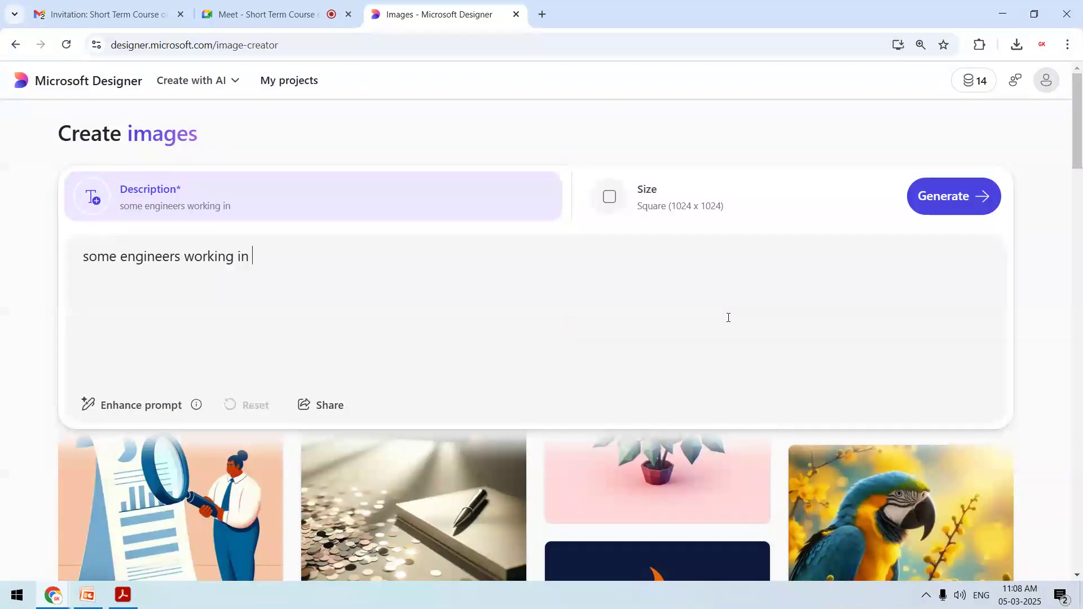
type("manufacturing a")
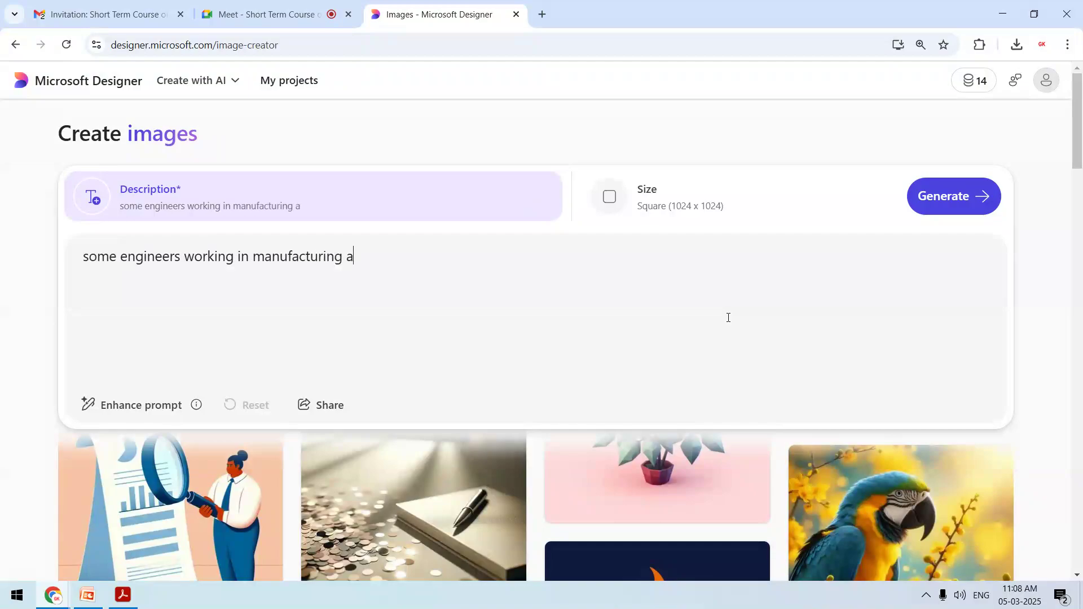
type("ssembly line")
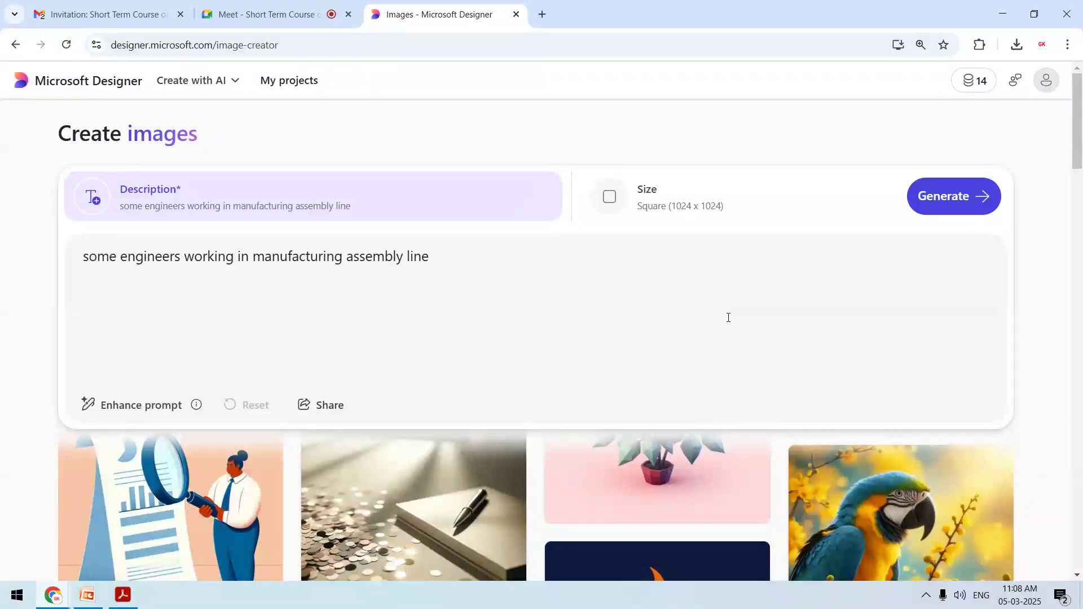
type("with welding process")
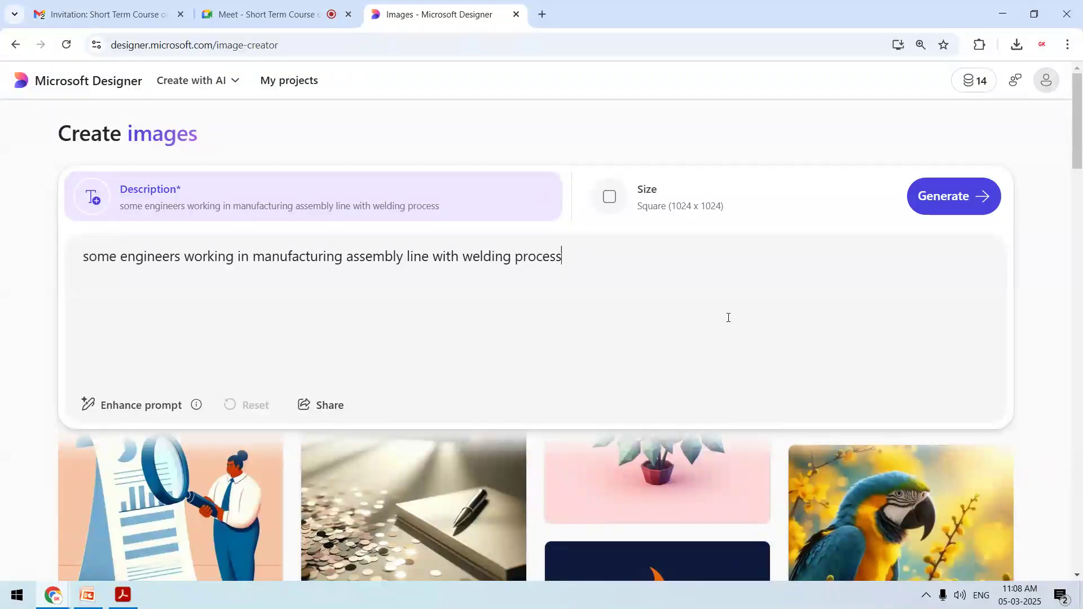
Step: Check the available image sizes, keep Square (1024 x 1024), and generate the images from the description
key("ctrl+plus")
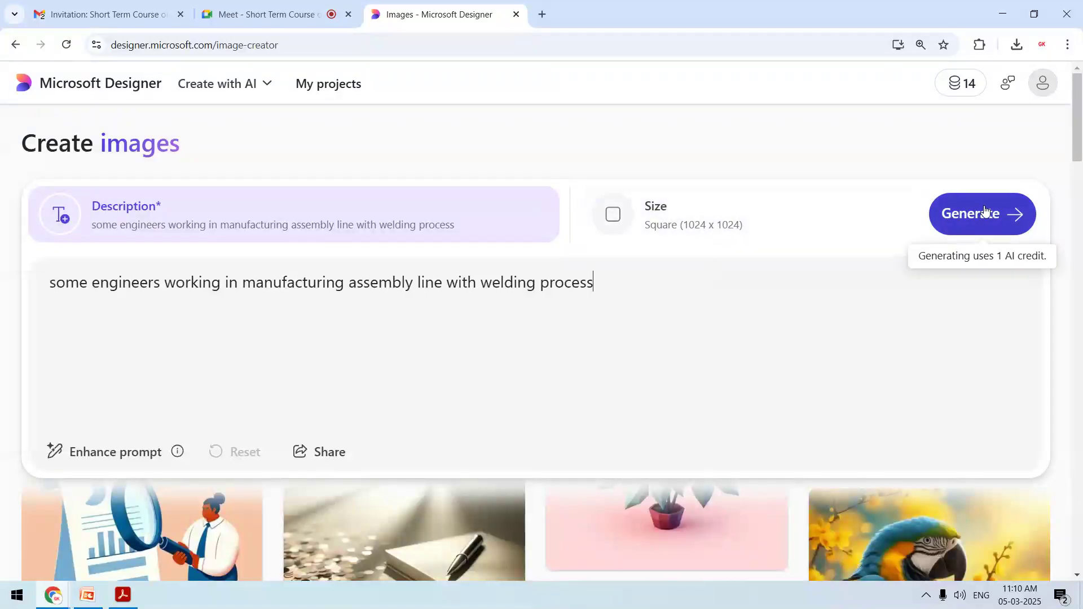
left_click(747, 237)
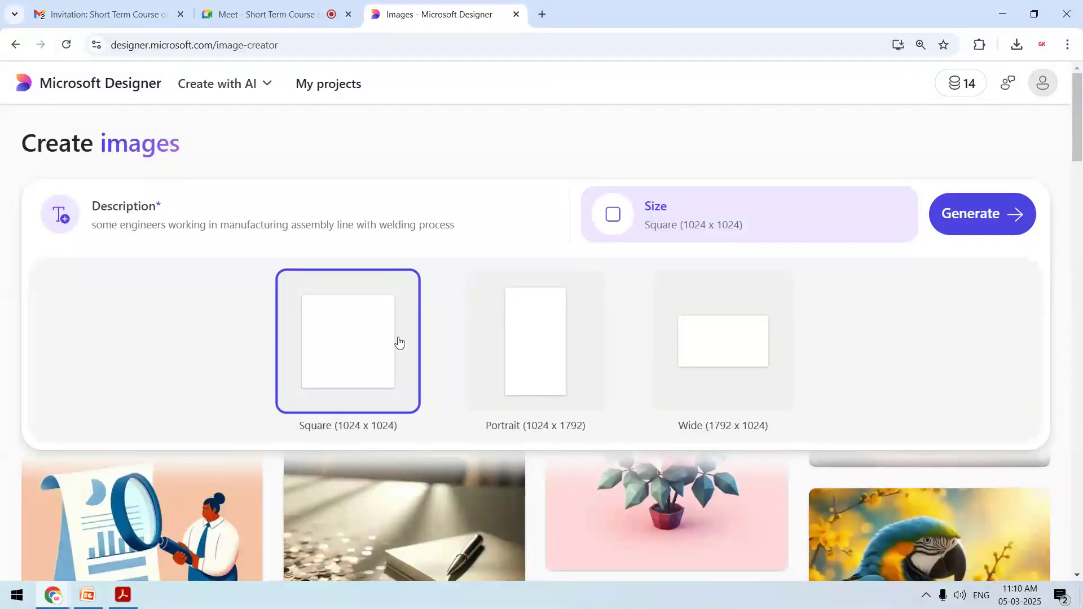
left_click(930, 147)
left_click(985, 215)
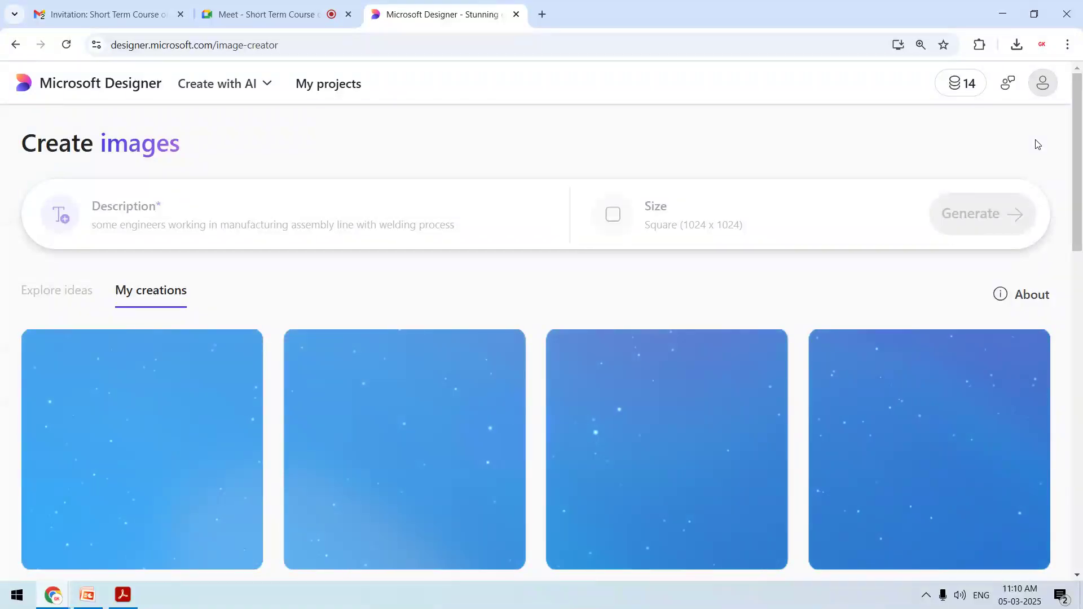
key("ctrl+minus")
key("ctrl+plus")
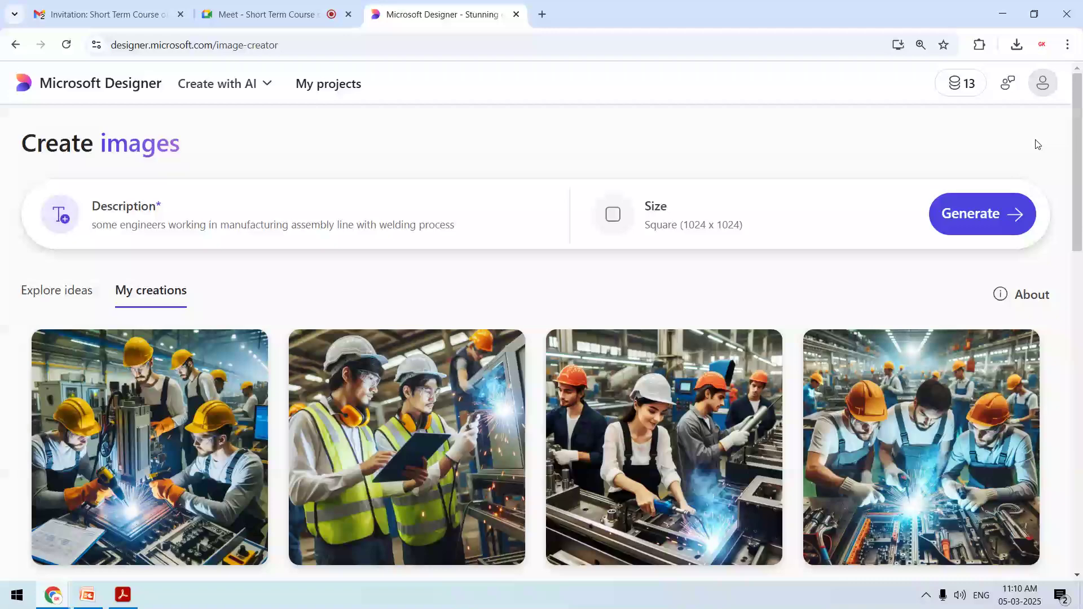
Step: View each of the generated welding assembly line images enlarged, go back to the first one, and close the preview
left_click(175, 473)
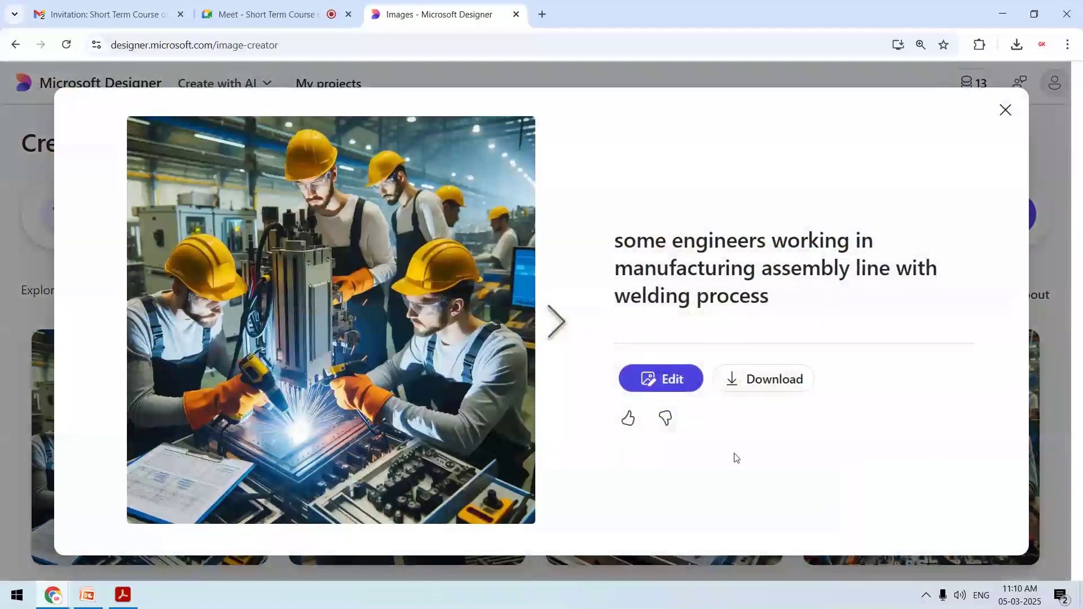
left_click(557, 323)
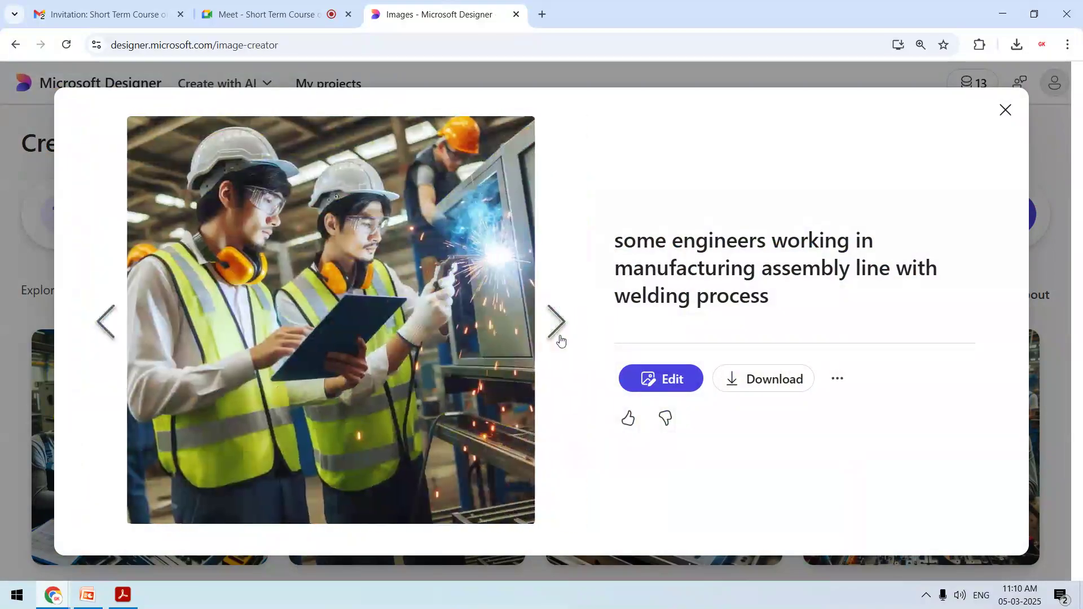
left_click(560, 339)
left_click(560, 339)
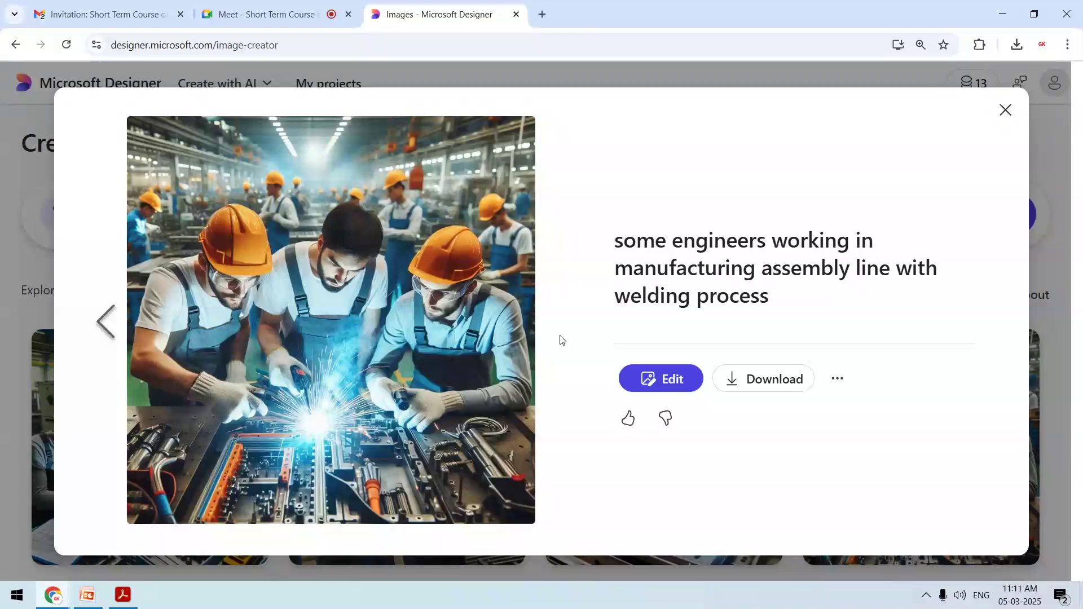
left_click(104, 320)
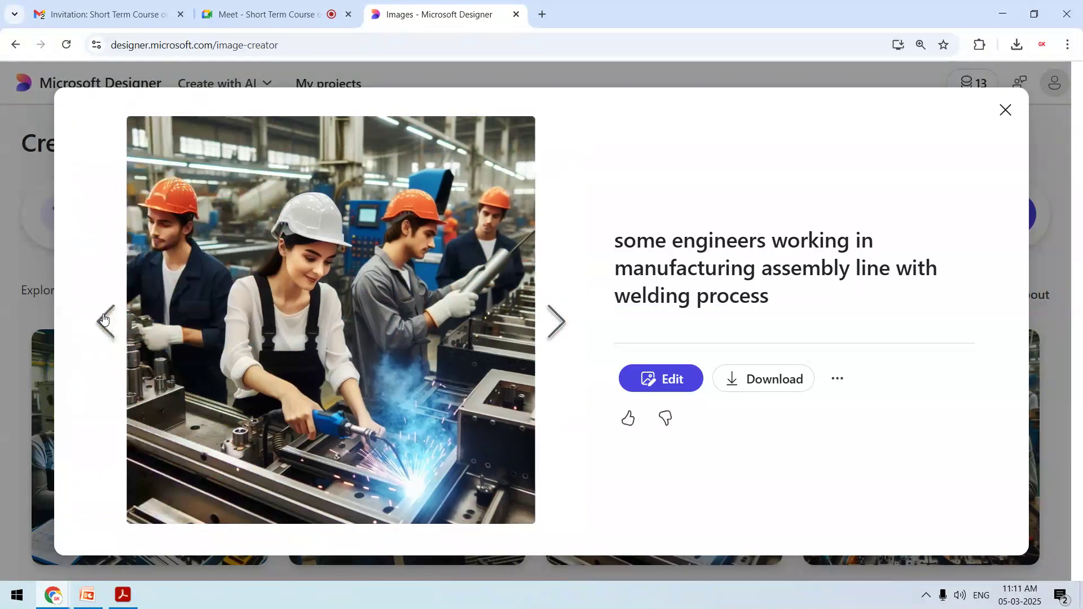
left_click(104, 319)
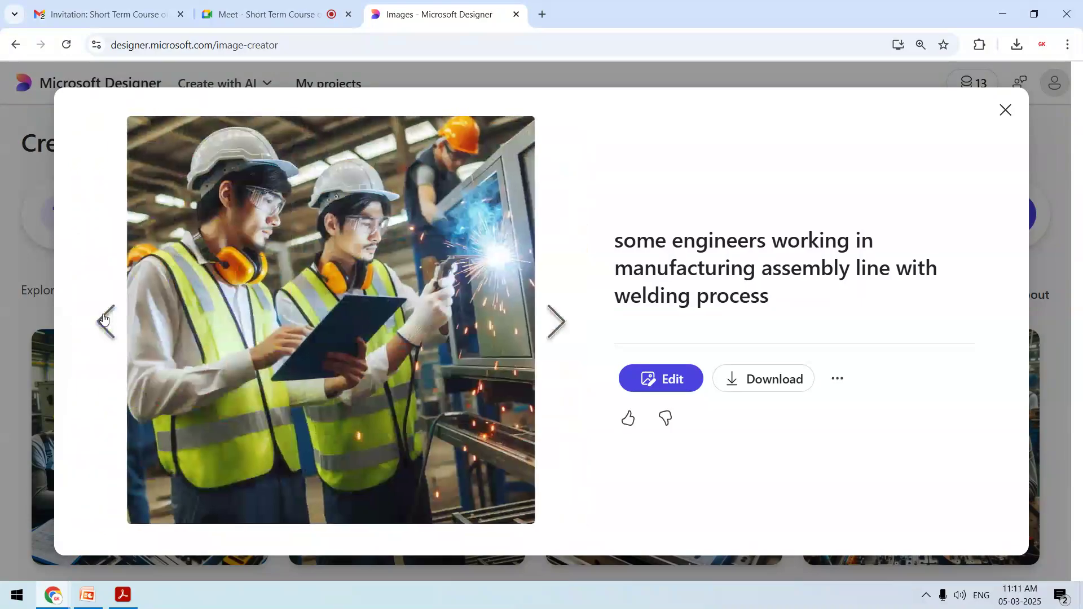
left_click(104, 320)
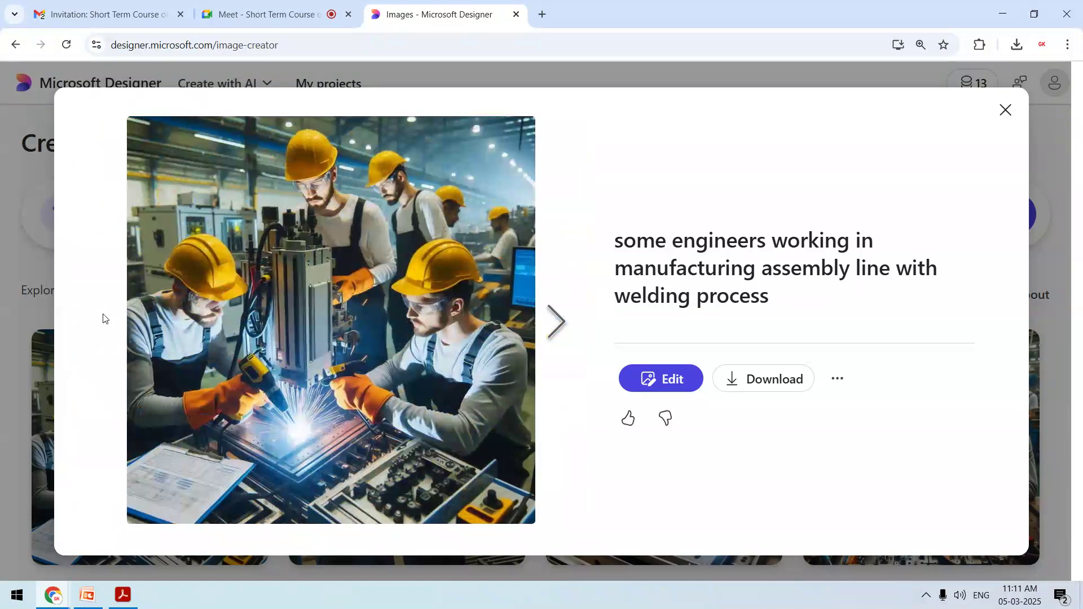
key("Escape")
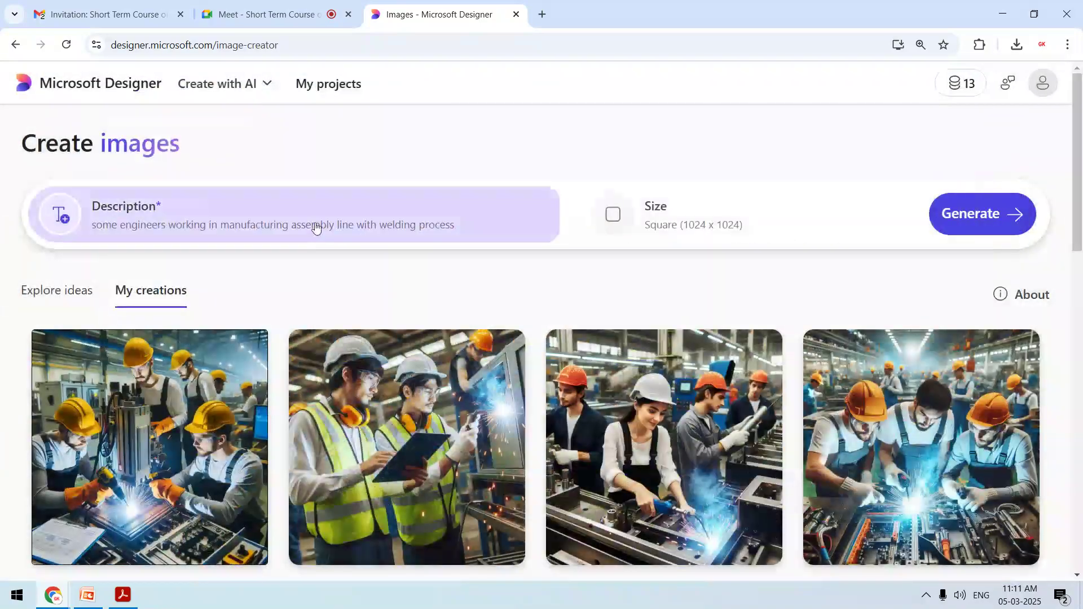
Step: Replace the image description with "disaster management on railway track by some engineers with some drones" and generate the images
left_click(314, 224)
key("ctrl+a")
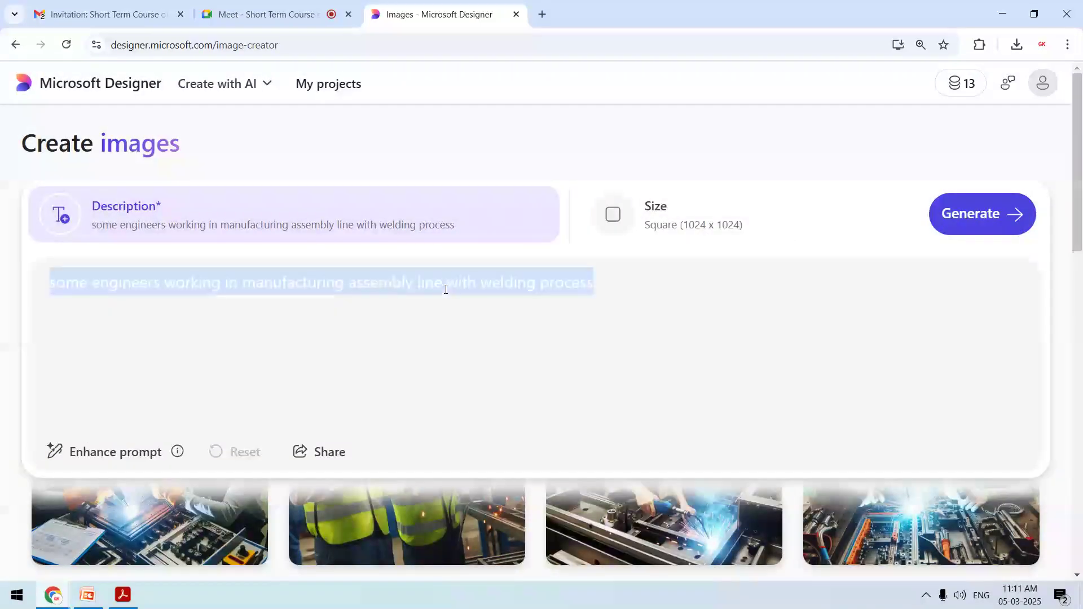
key("BackSpace")
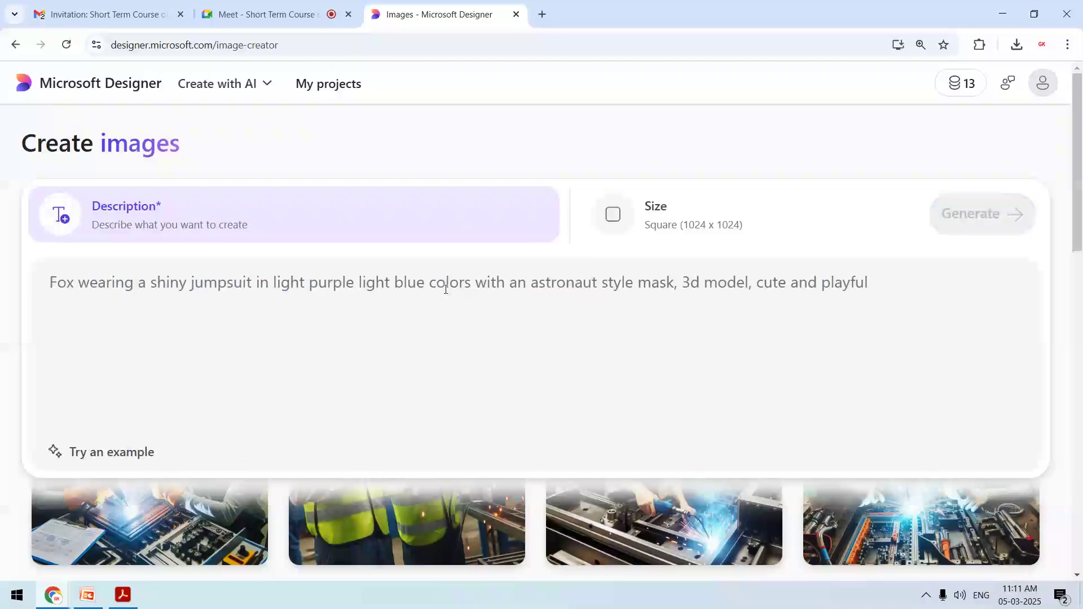
type("railway")
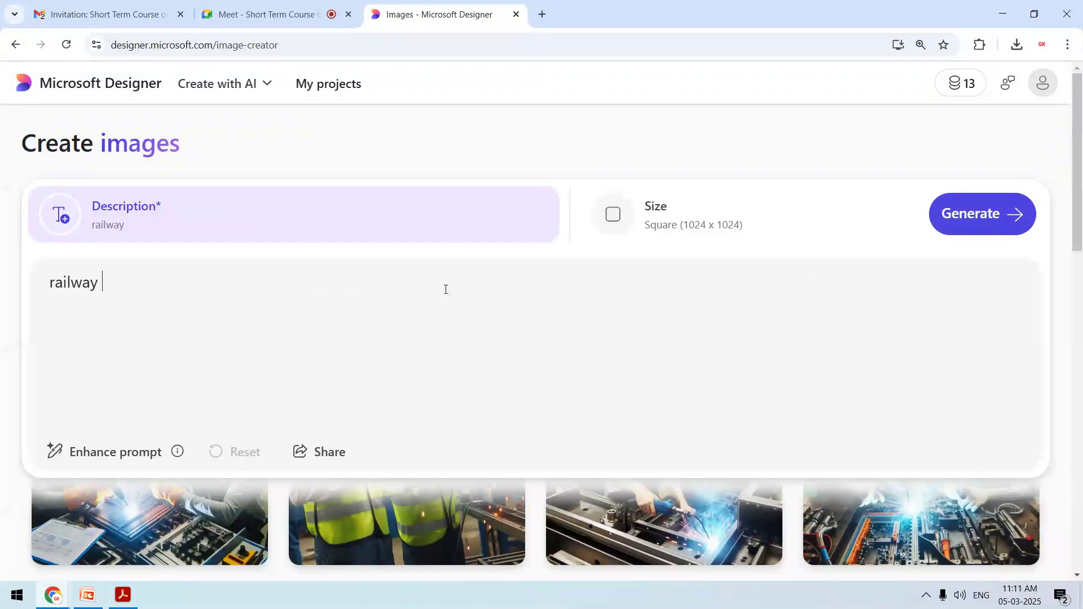
key("ctrl+a")
type("dia")
key("BackSpace")
type("saster management on railway track ")
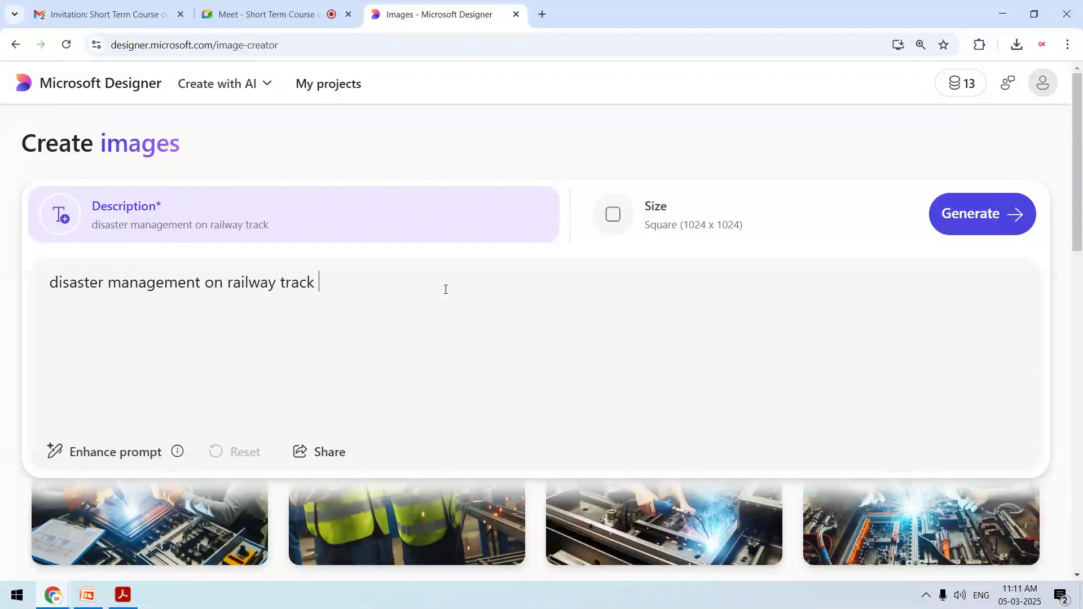
type("by some engineers ")
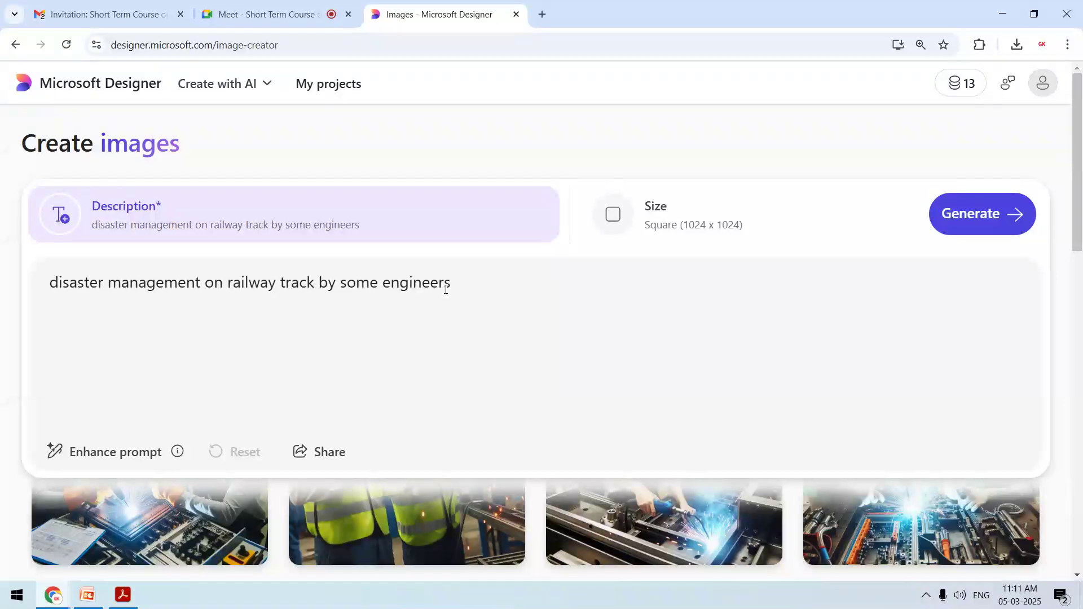
type("with some ")
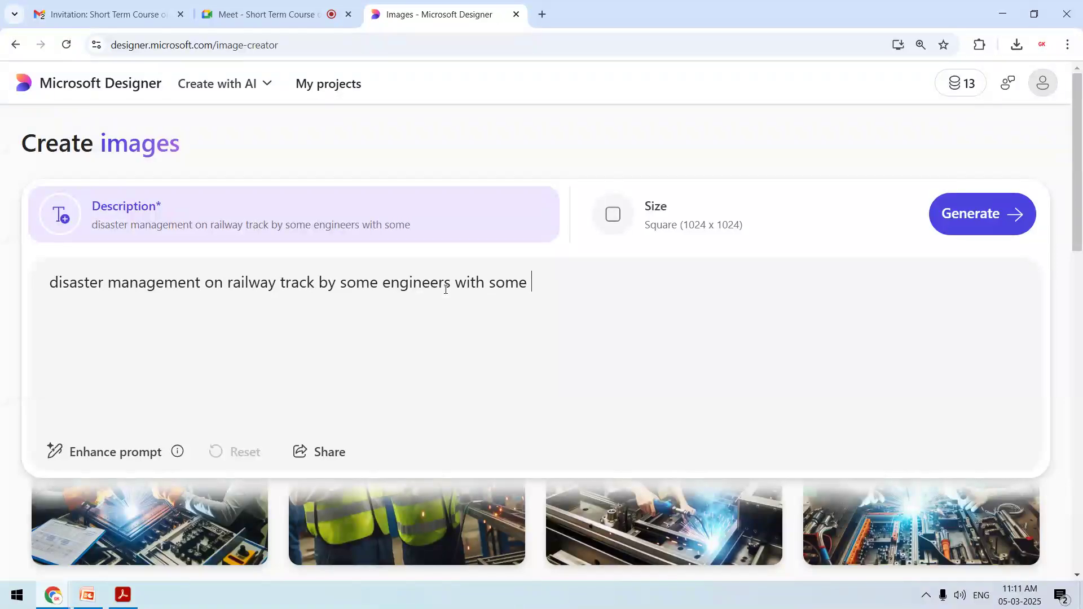
type("drones")
left_click(949, 216)
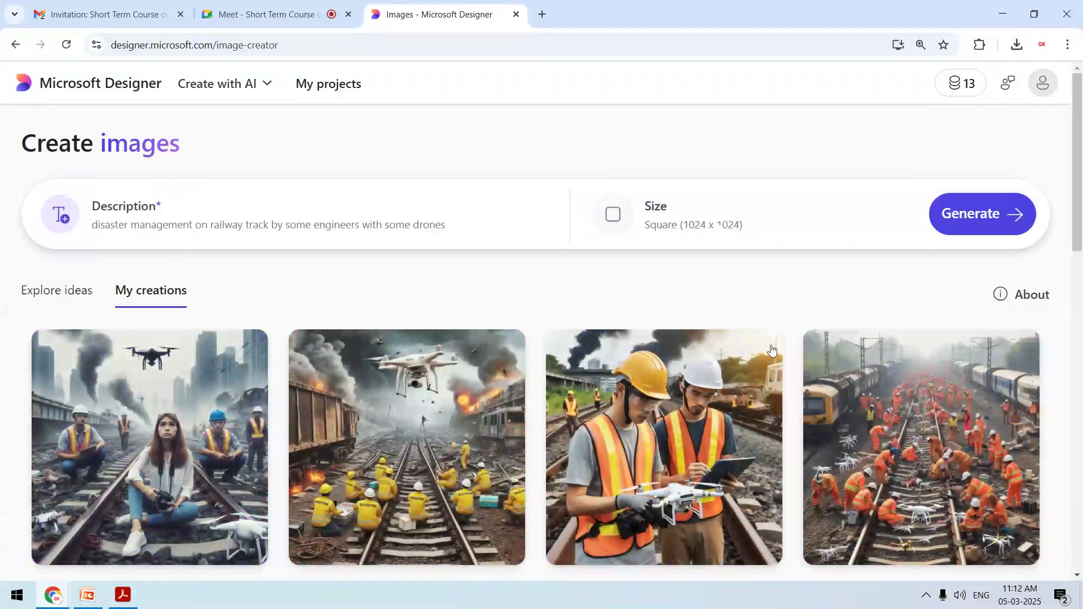
Step: View each generated railway disaster management image enlarged, go through the set in both directions, and close the preview
left_click(111, 512)
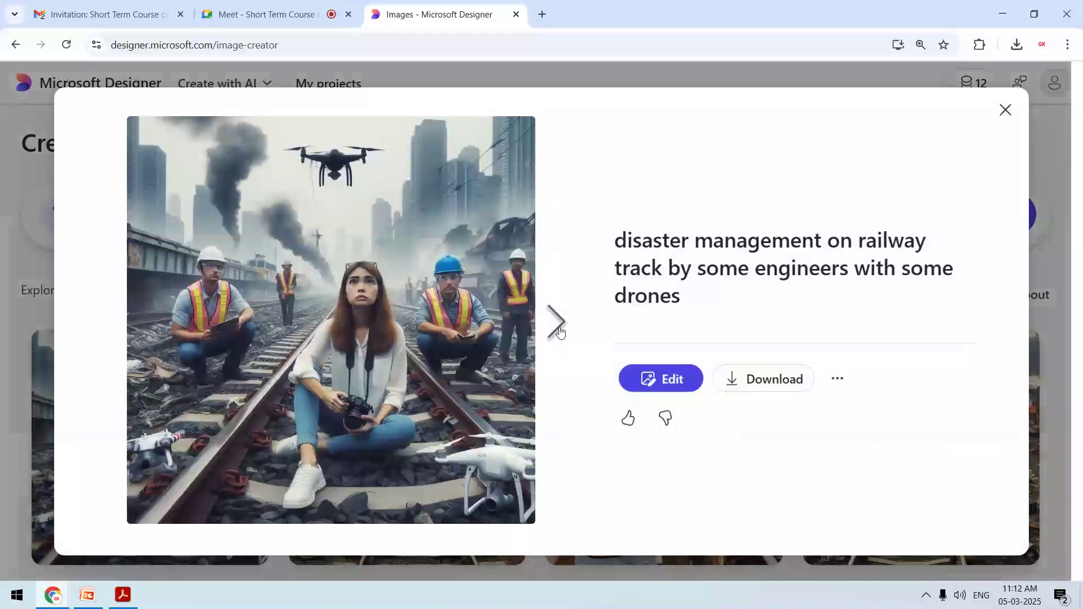
left_click(559, 332)
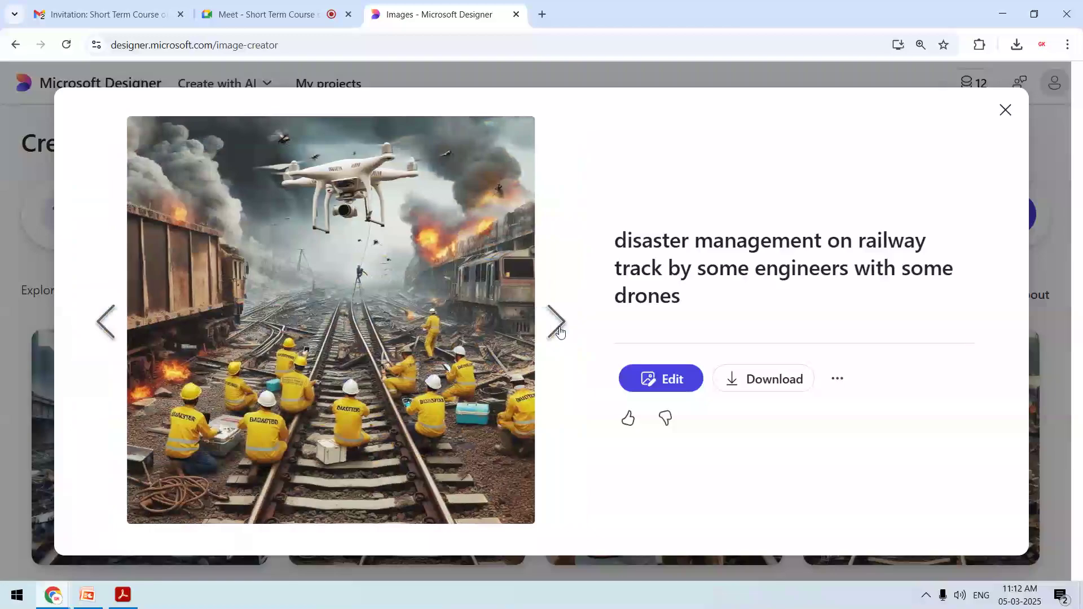
left_click(560, 332)
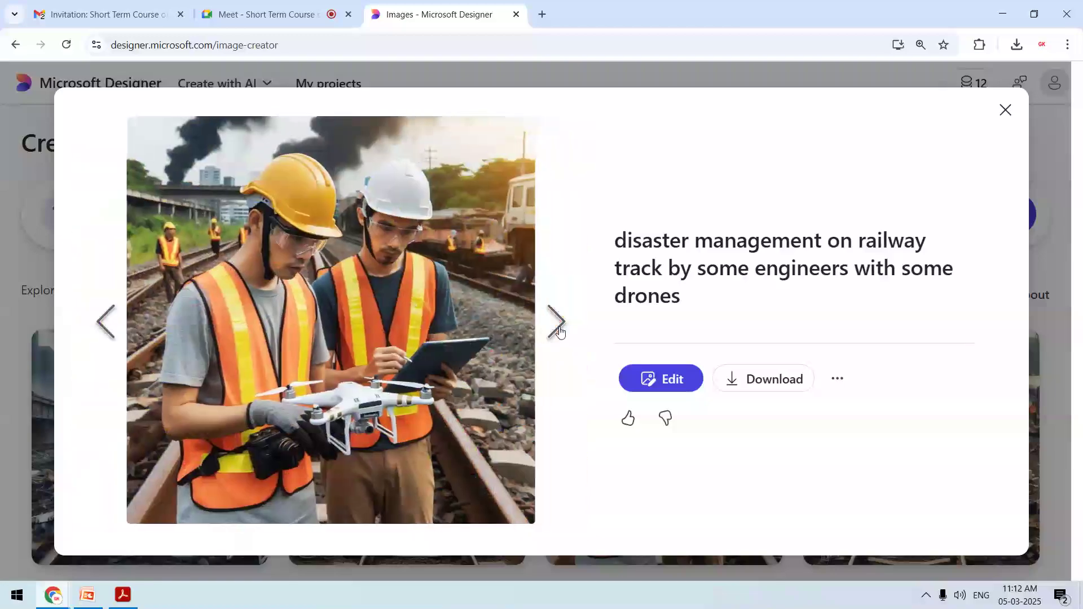
left_click(559, 332)
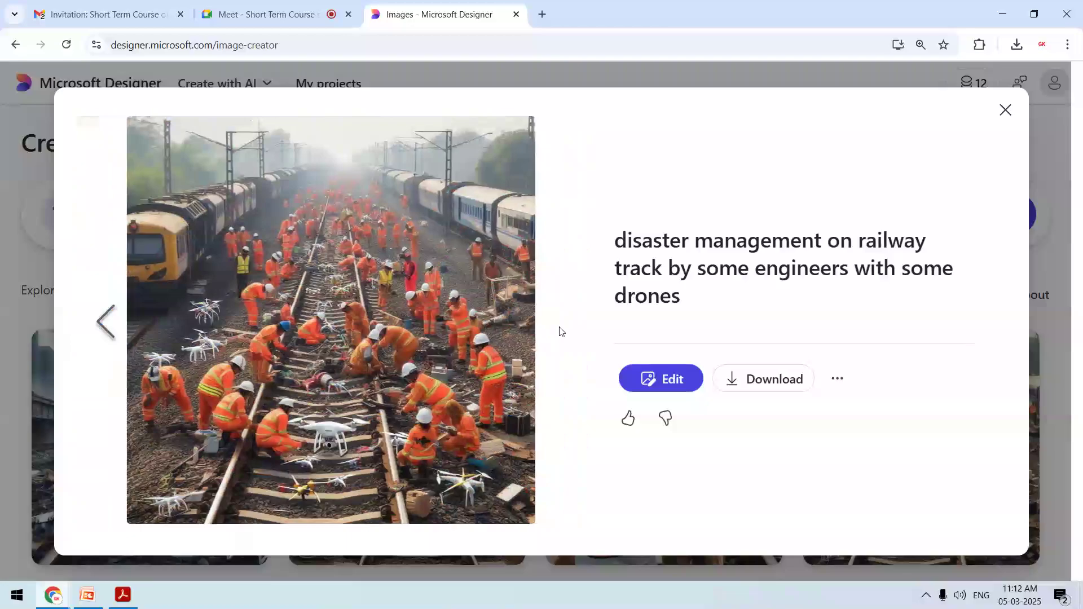
left_click(560, 332)
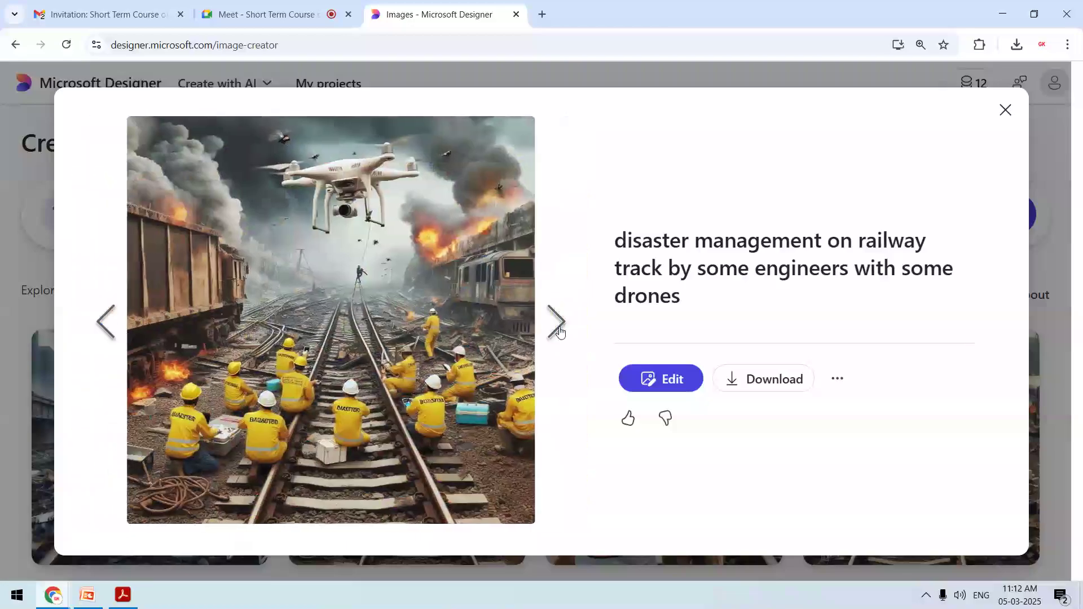
left_click(560, 332)
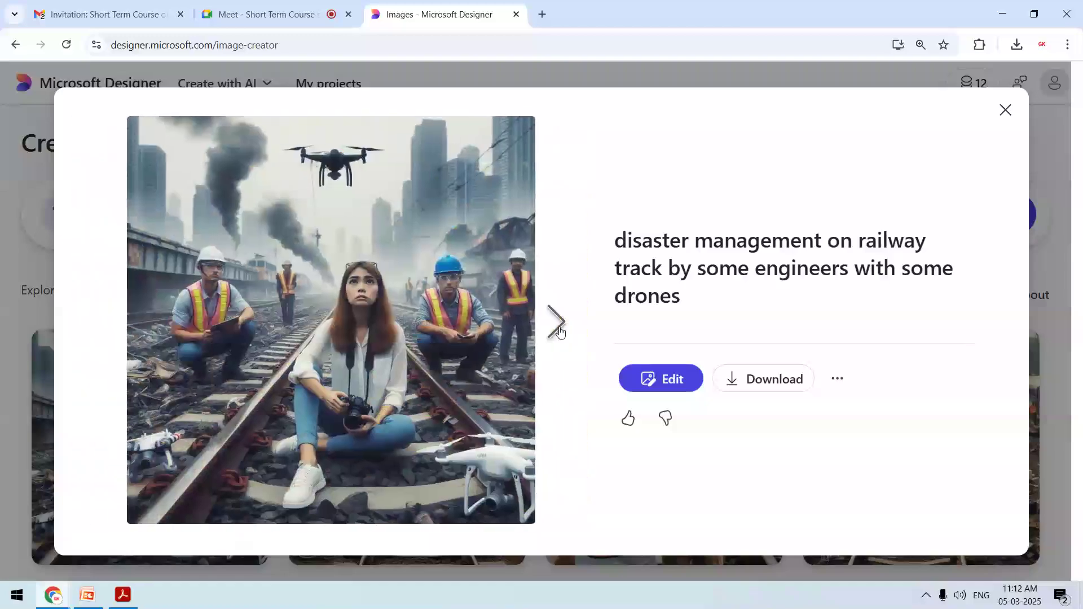
left_click(560, 332)
left_click(560, 332)
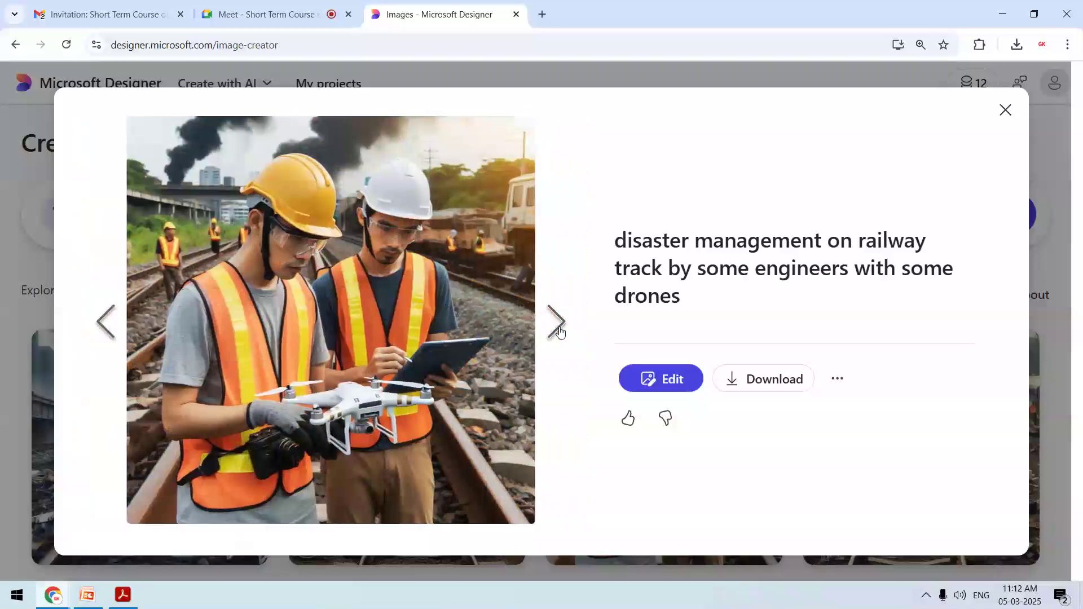
left_click(560, 332)
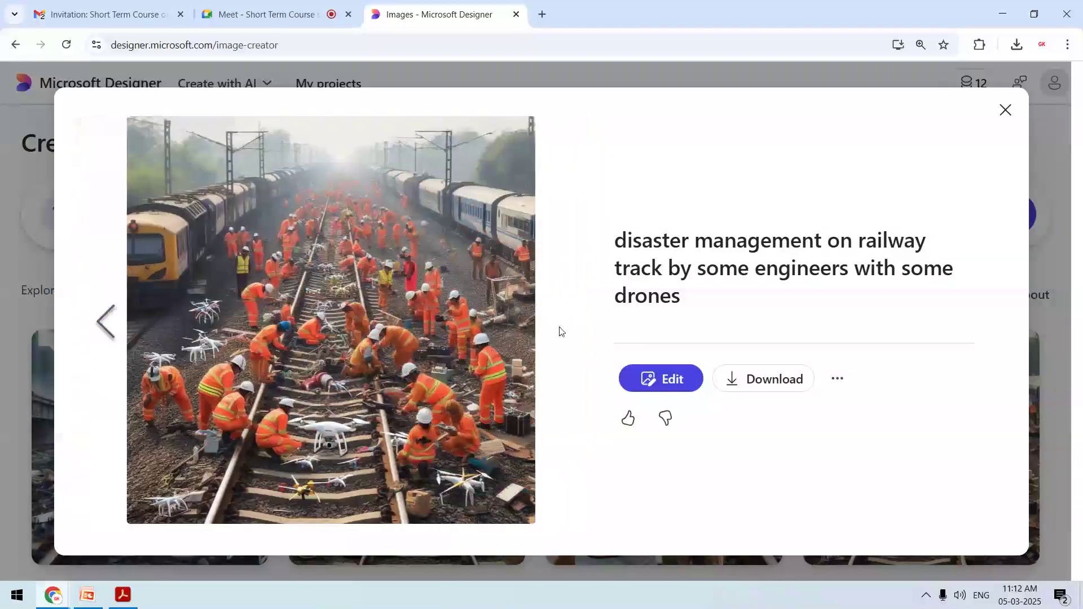
key("Left")
key("Left")
key("Escape")
Step: Open last month's "smart ambulance as electric vehicle connected to advance wireless network" creation, view its four images, and close the preview
scroll(1080, 282, "down", 4)
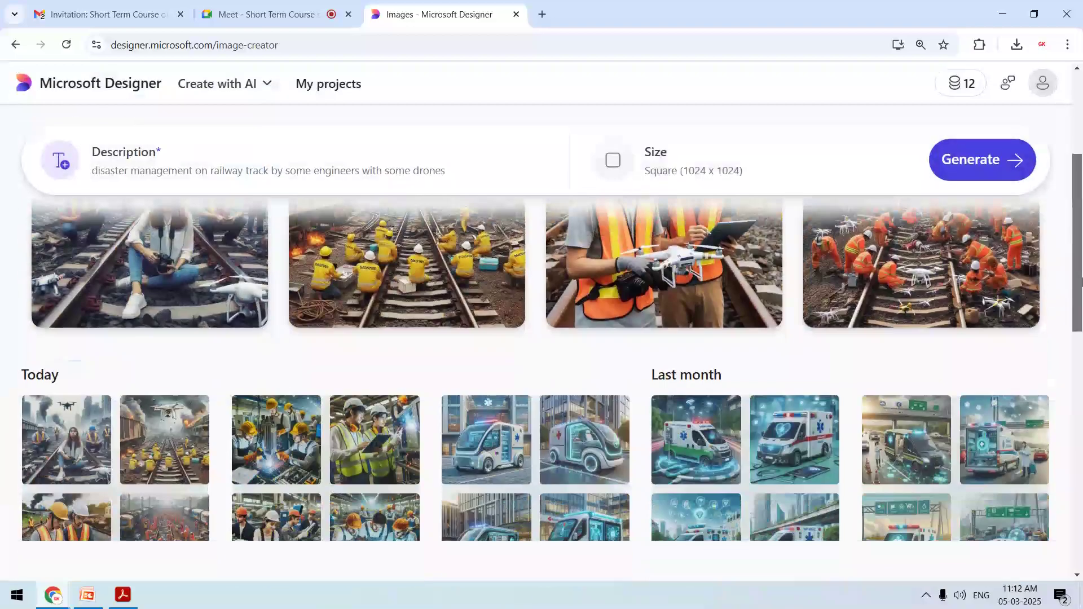
scroll(1080, 282, "down", 3)
scroll(1066, 304, "up", 1)
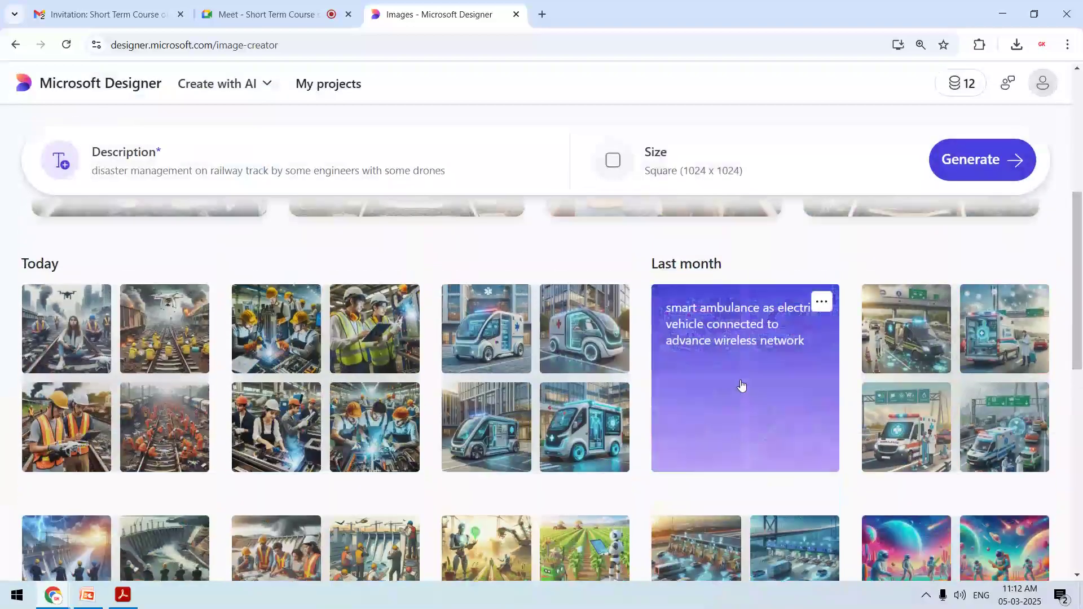
left_click(742, 385)
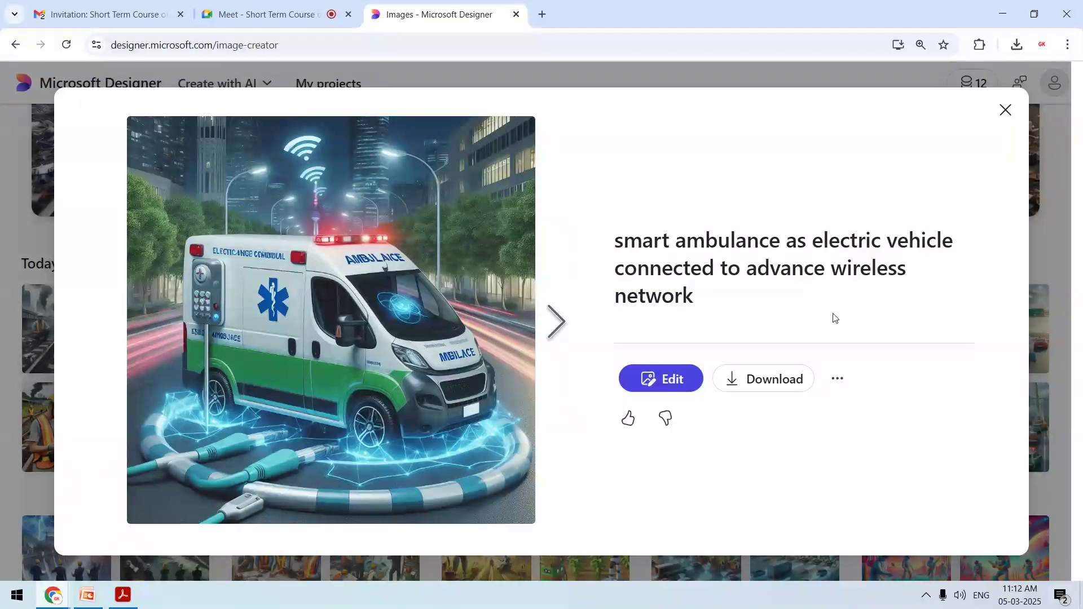
left_click(543, 340)
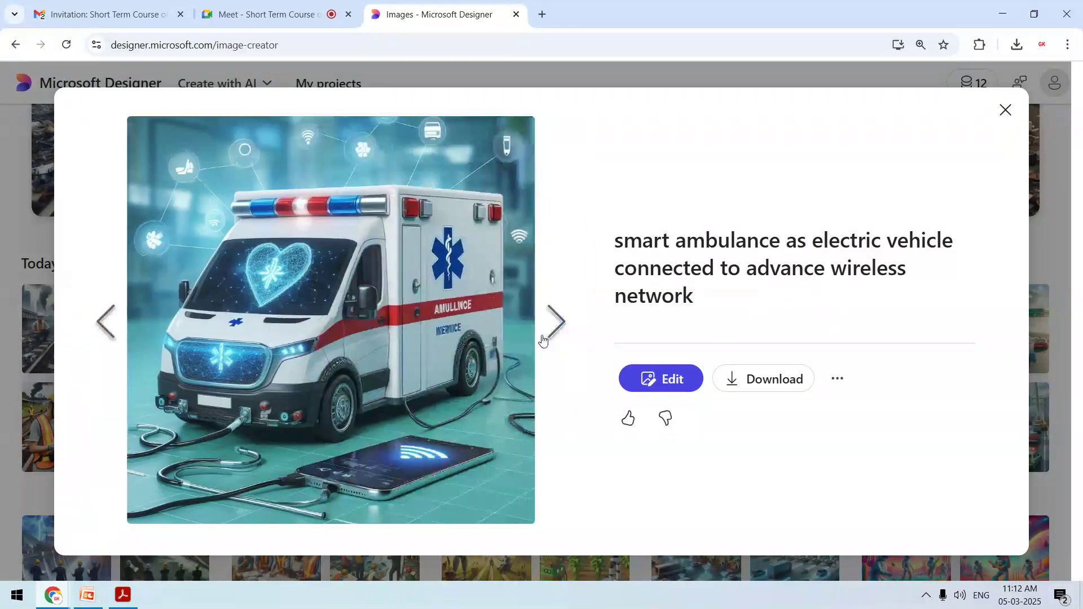
left_click(543, 340)
left_click(543, 340)
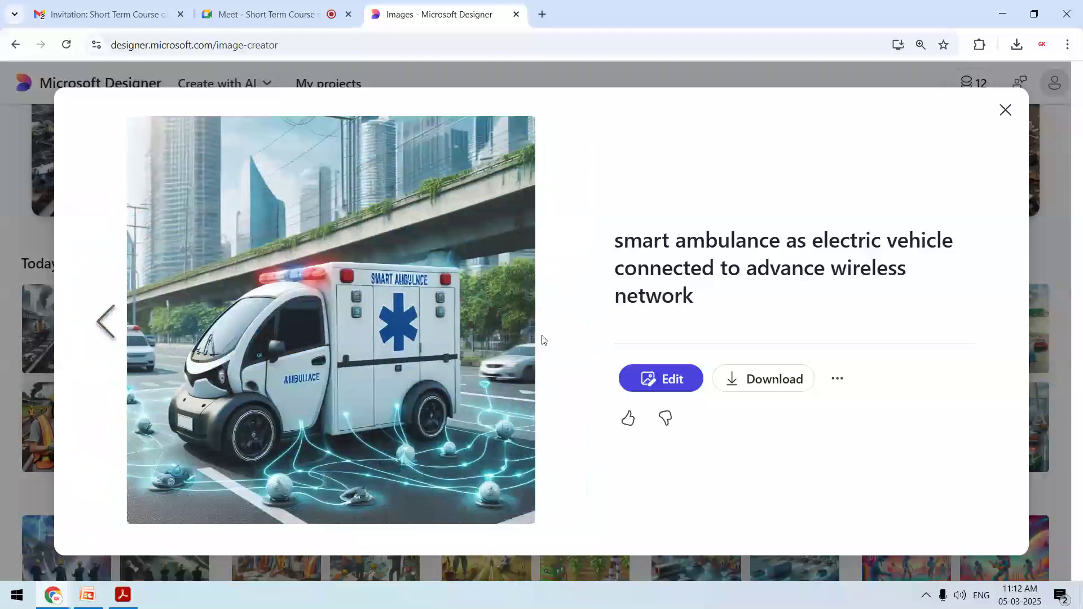
left_click(542, 340)
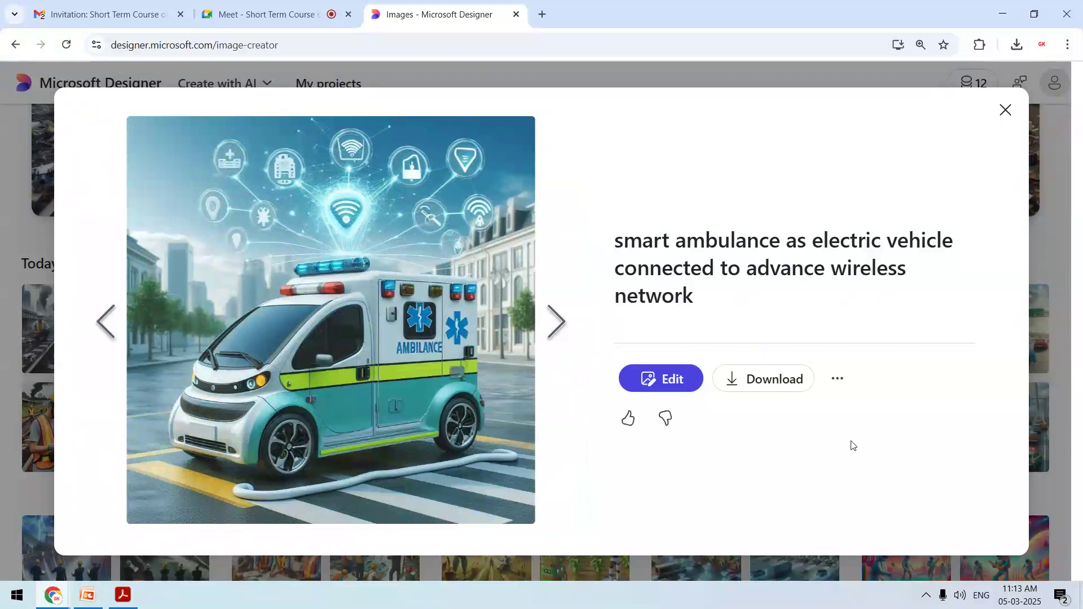
key("Right")
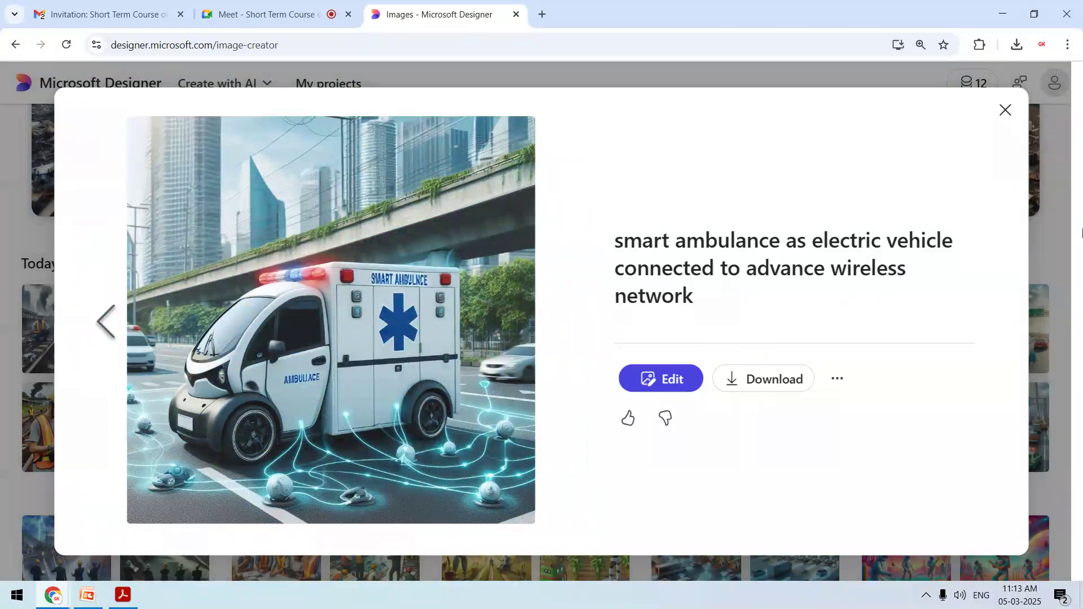
left_click(1075, 295)
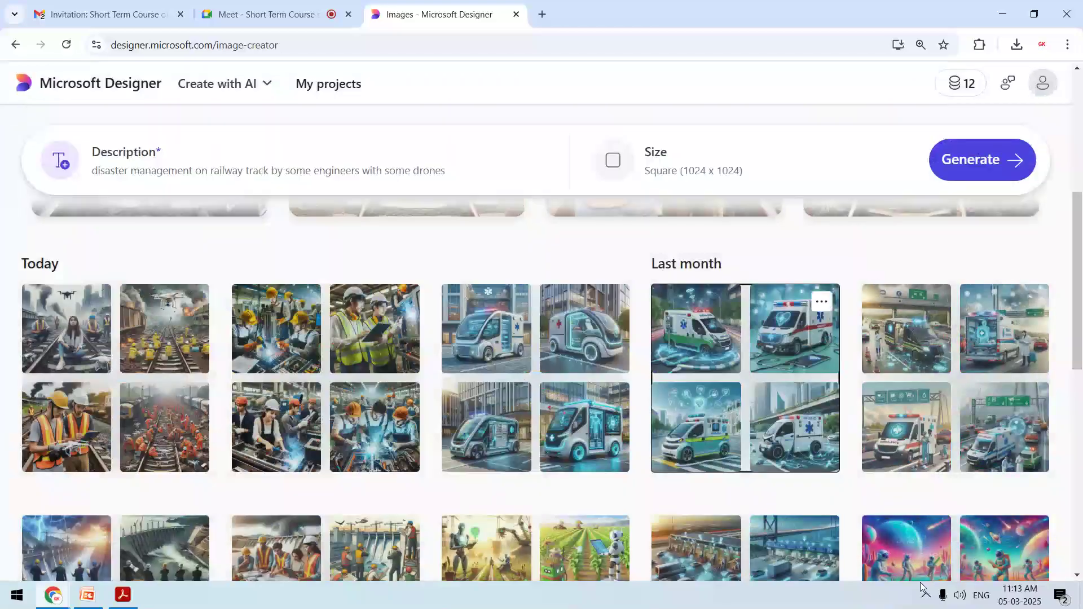
Step: Open the earlier "astronauts playing cricket on other planet" creation, view its four images enlarged, and close the preview
left_click(939, 552)
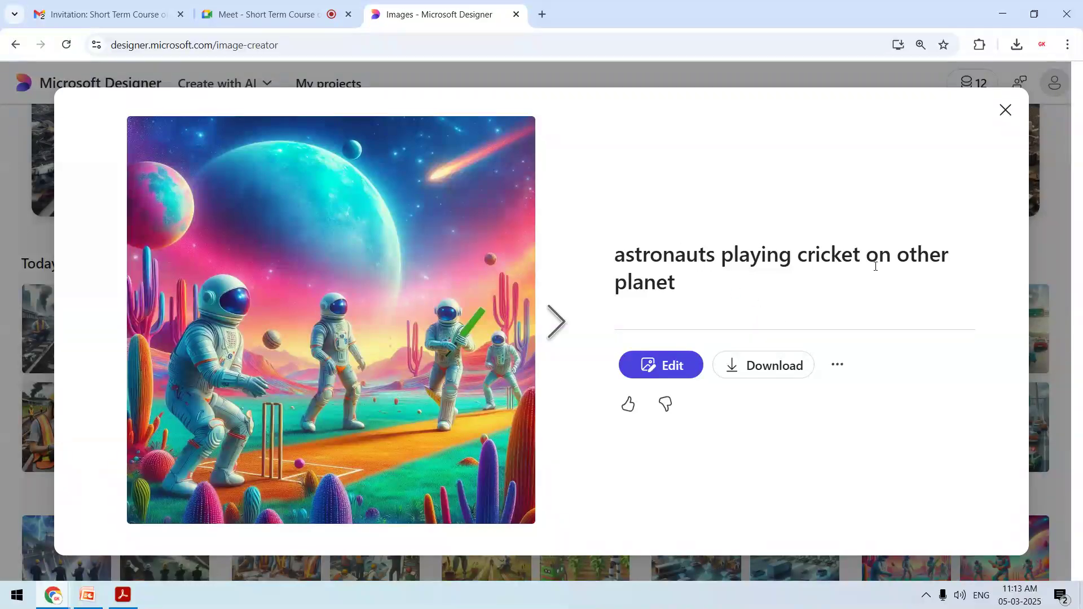
left_click(561, 326)
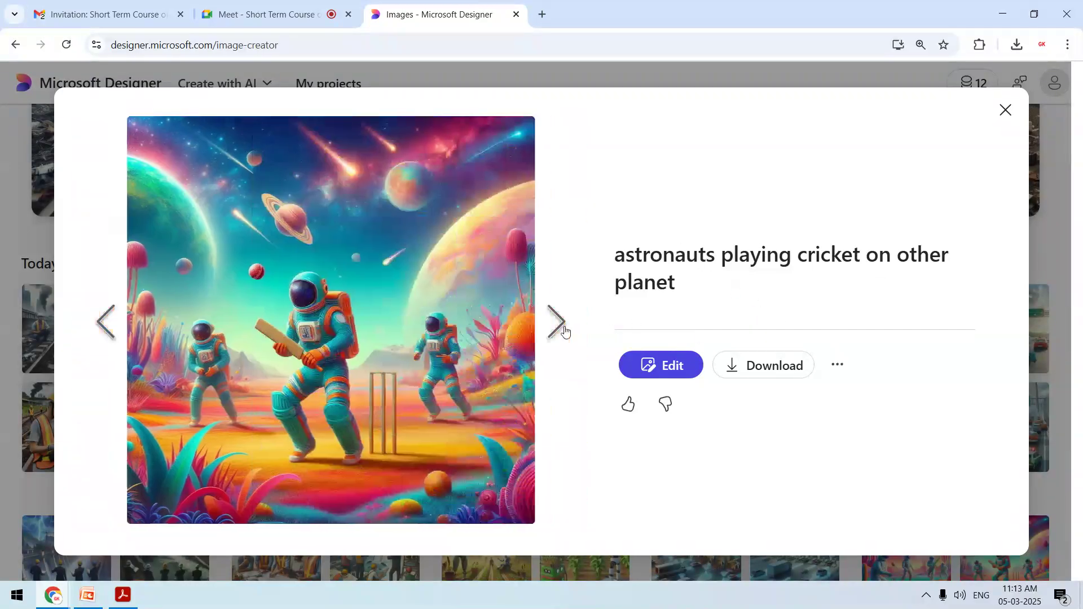
left_click(565, 332)
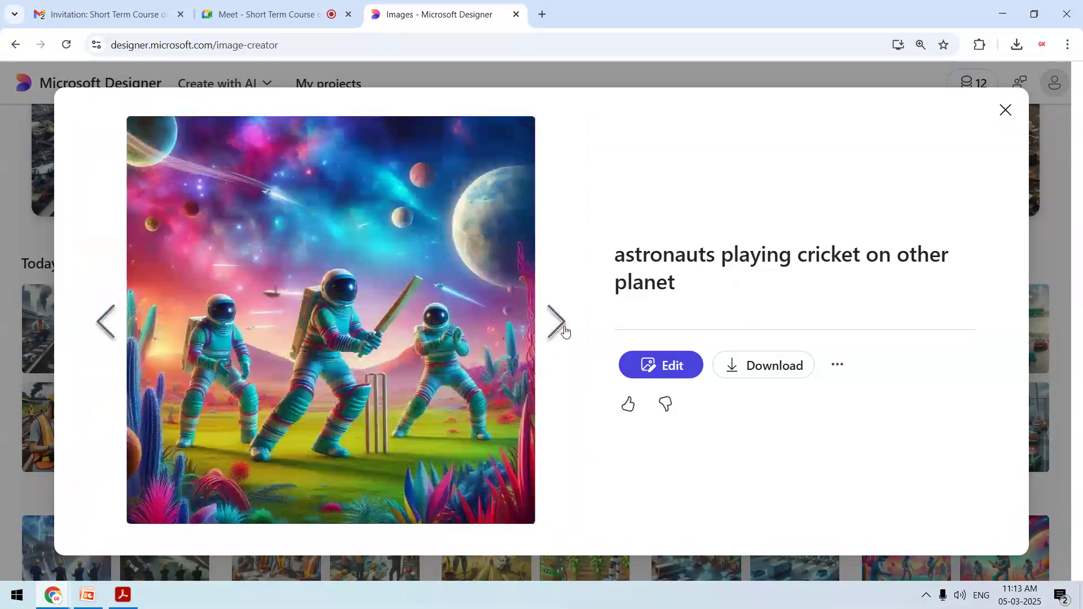
left_click(565, 332)
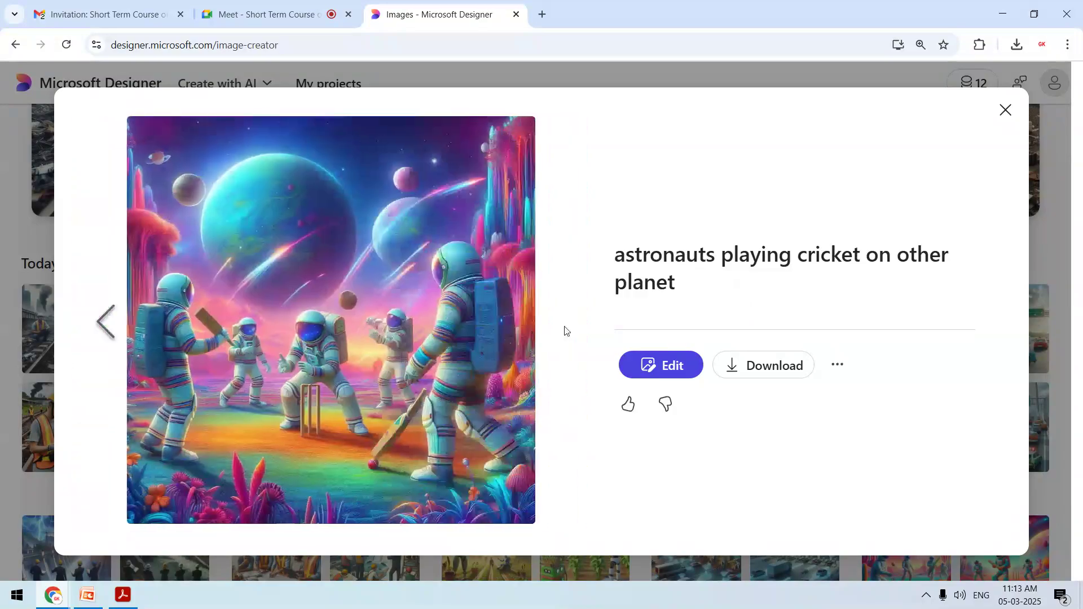
left_click(1075, 223)
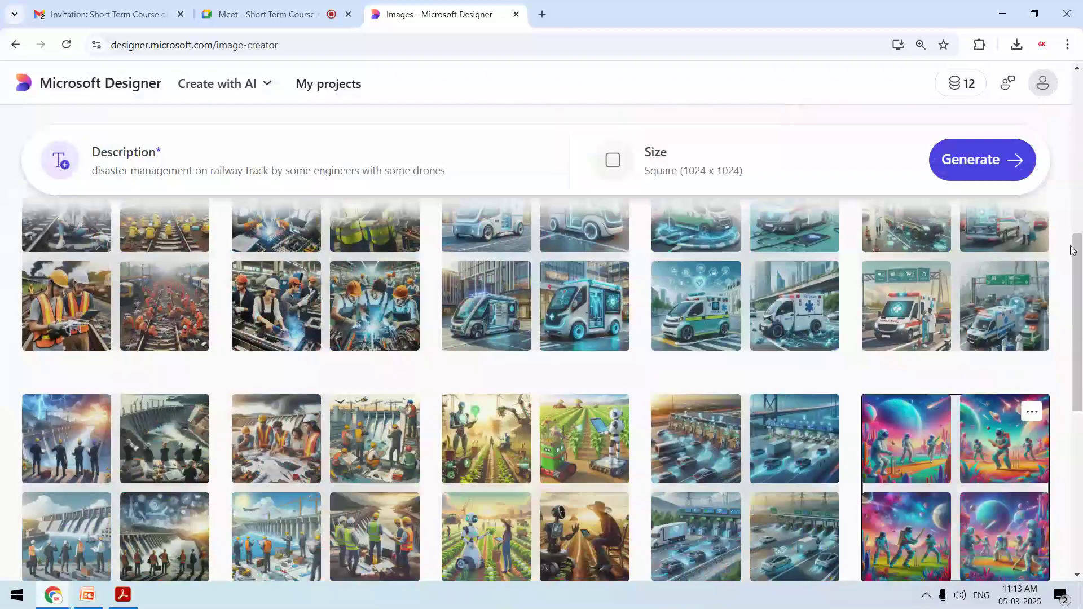
Step: Open the earlier "dam engineering disaster management with some engineers" creation, look through its images, and close the preview
scroll(406, 440, "down", 5)
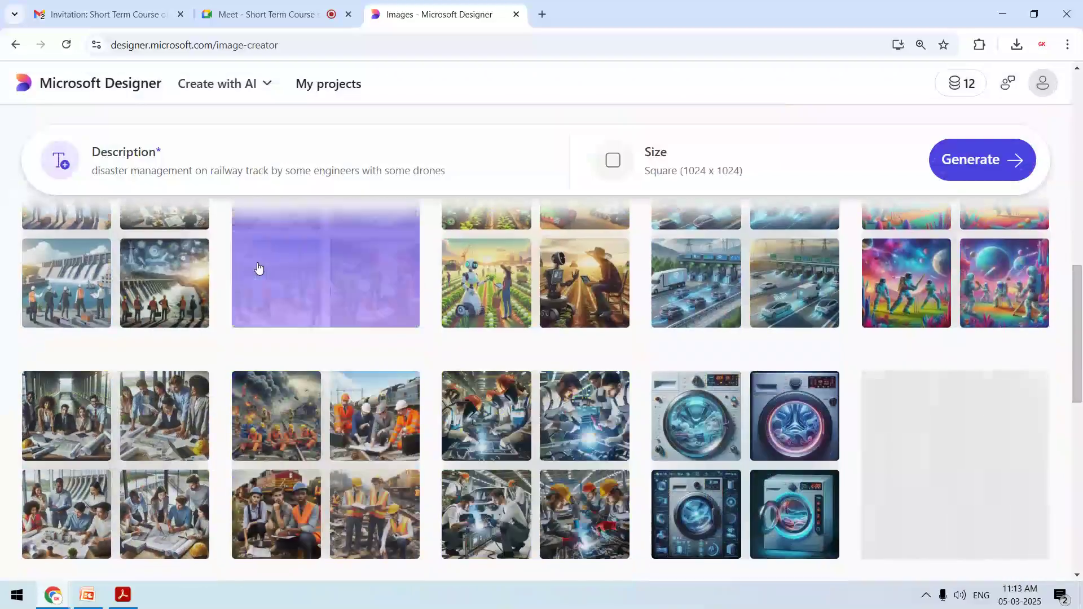
left_click(142, 270)
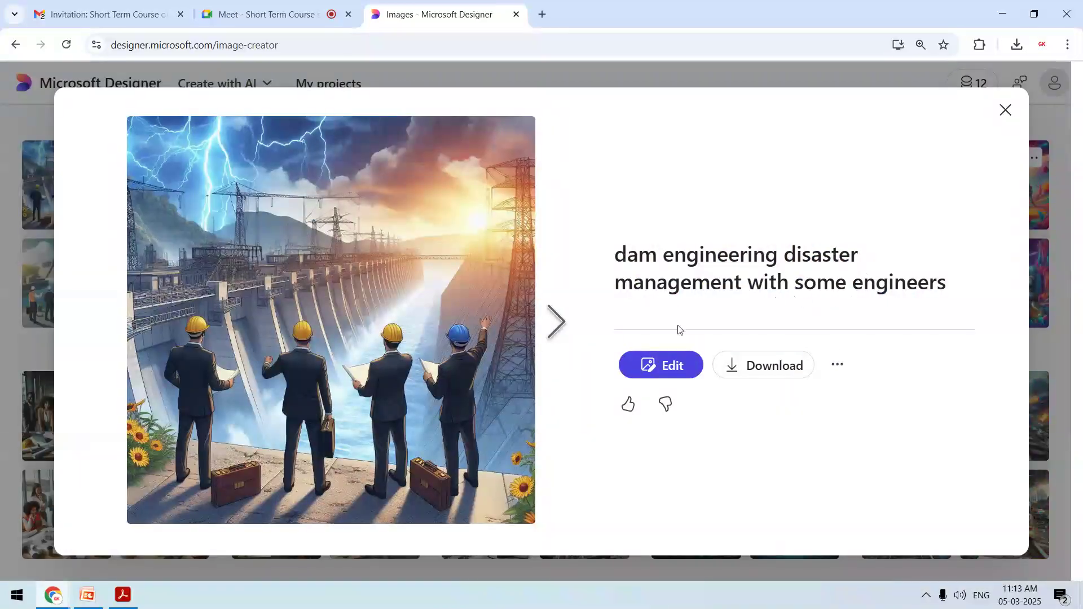
left_click(557, 323)
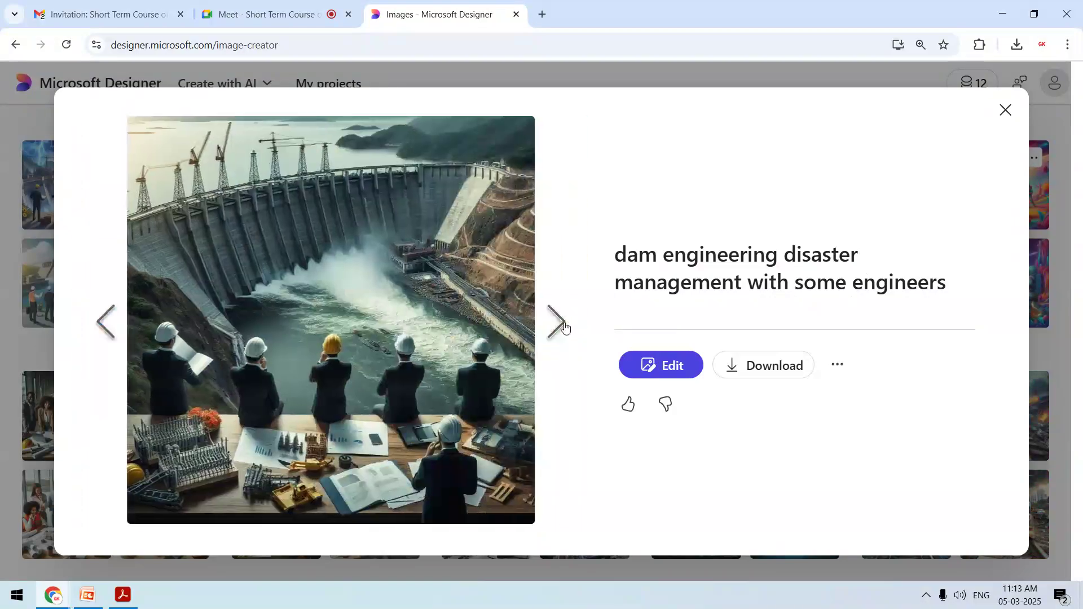
left_click(564, 326)
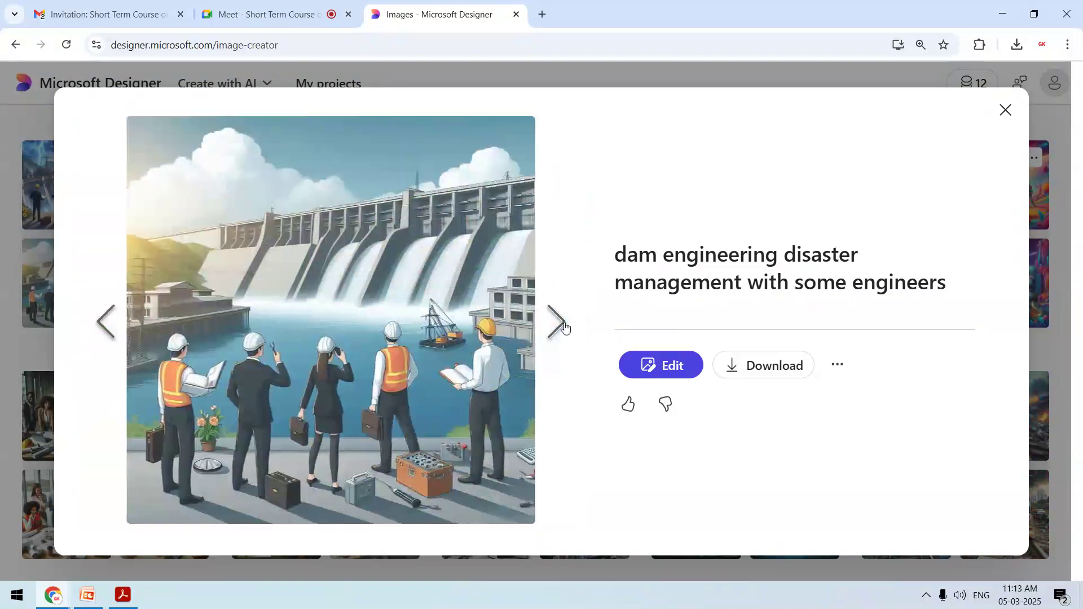
left_click(565, 327)
left_click(565, 327)
left_click(565, 326)
left_click(565, 327)
key("Escape")
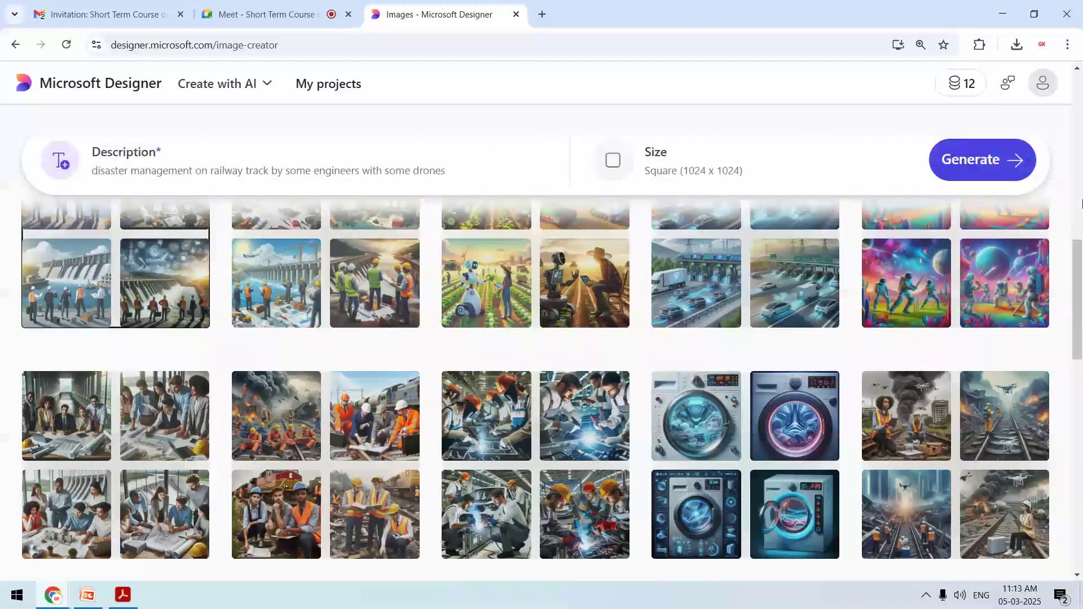
Step: Return to today's creations, briefly open the manufacturing assembly line welding set, and close its preview
left_click(1080, 203)
left_click(332, 481)
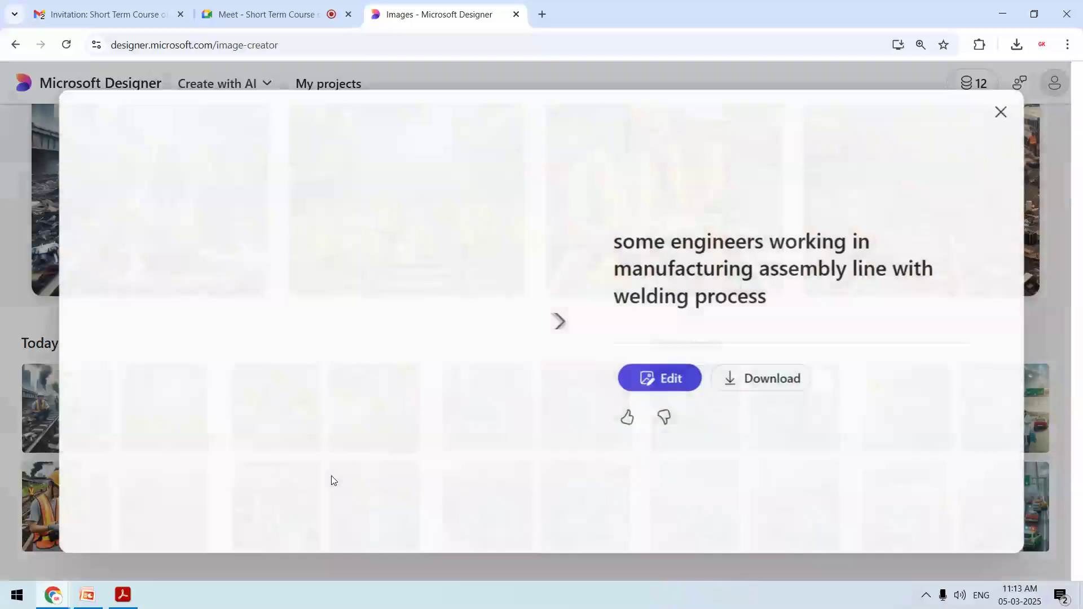
key("Escape")
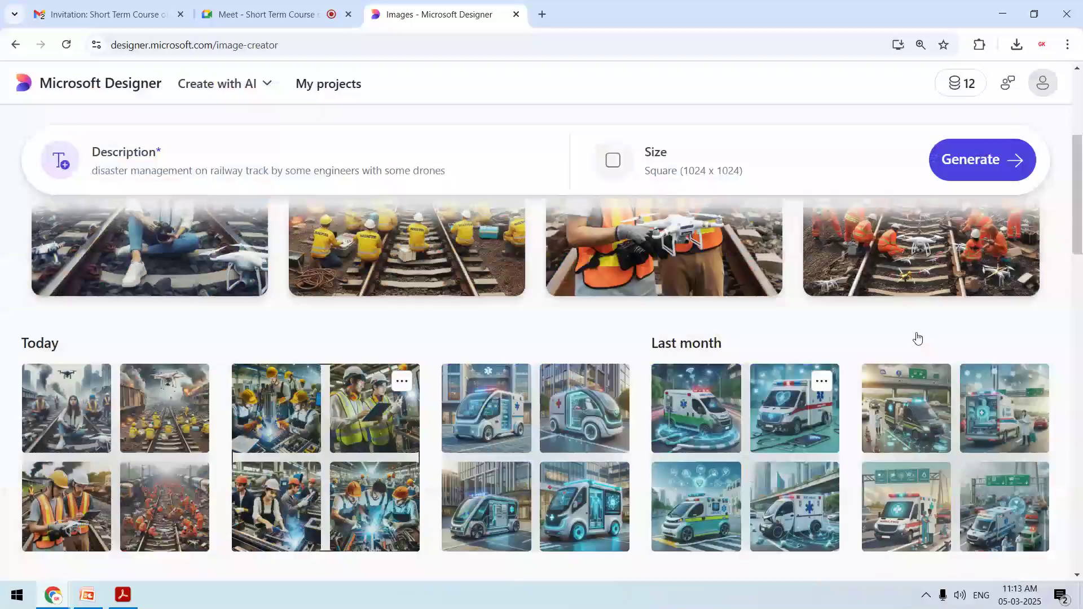
Step: Open the enlarged railway disaster management image of two engineers with a drone and view its download options
scroll(1066, 124, "up", 4)
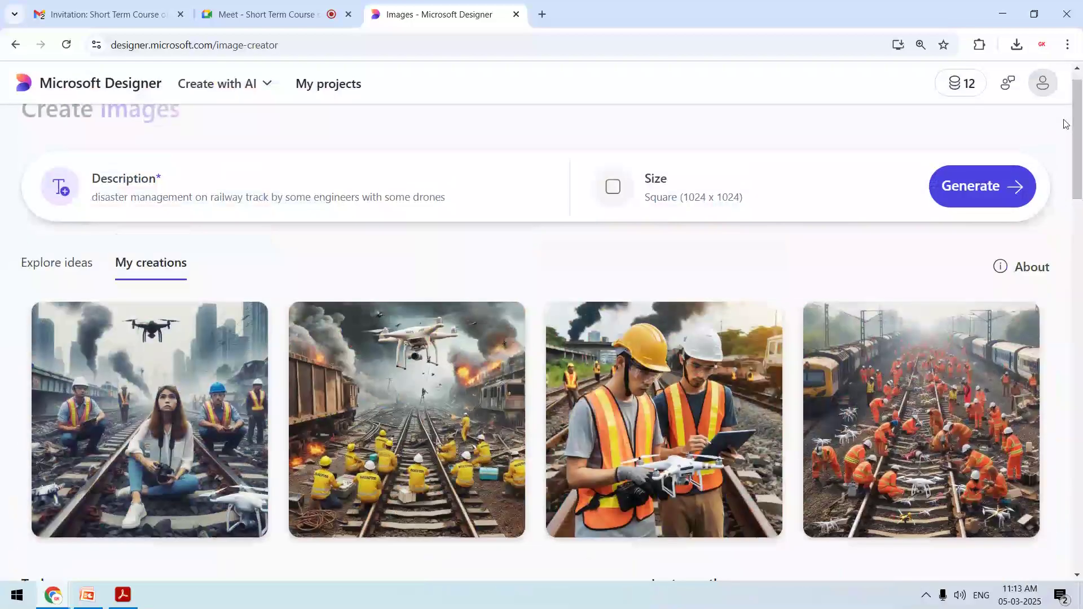
mouse_move(1077, 130)
left_mouse_down()
mouse_move(1078, 202)
mouse_move(1077, 123)
left_mouse_up()
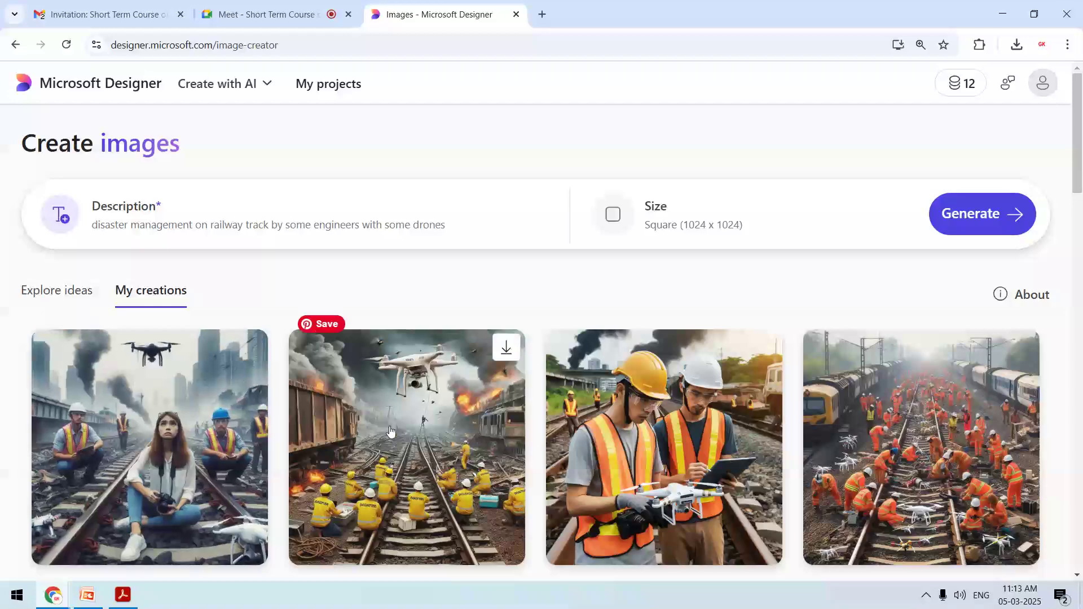
left_click(722, 480)
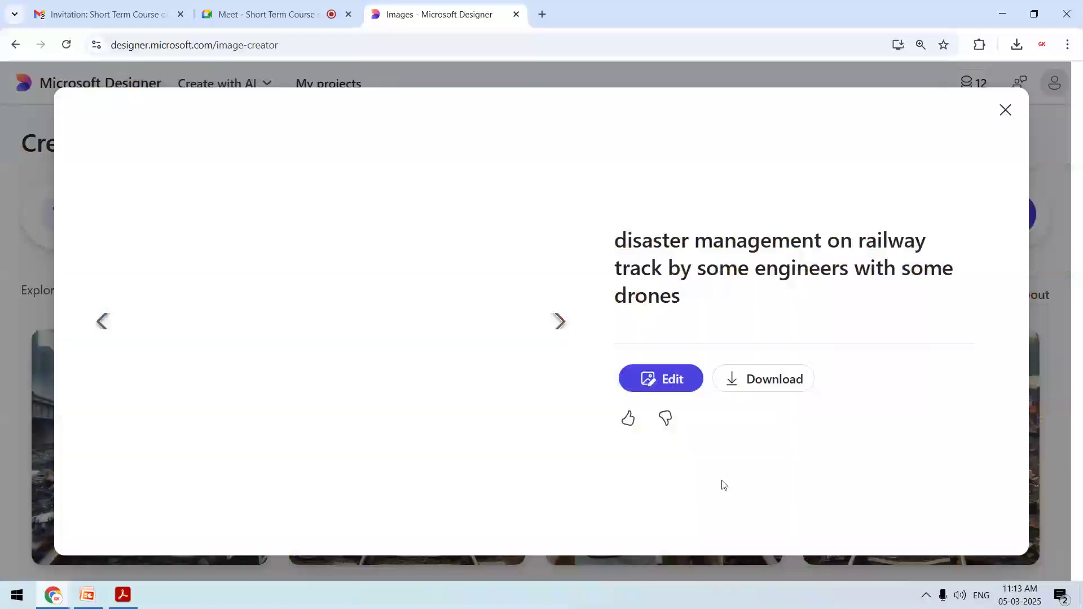
left_click(778, 384)
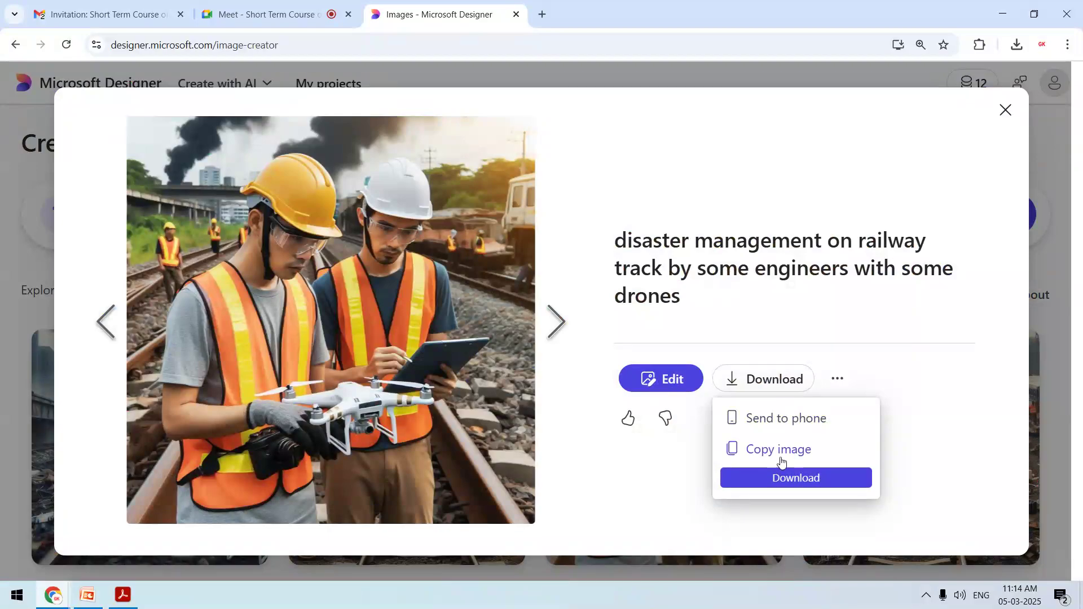
left_click(769, 310)
scroll(768, 310, "down", 5)
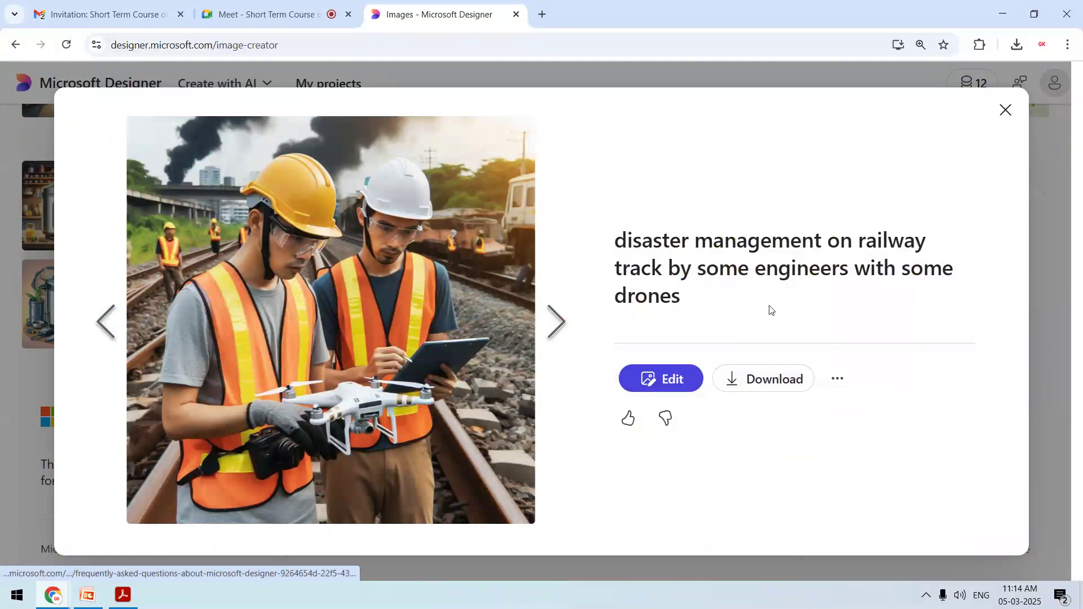
Step: Open the previewed railway image for editing, dismiss the site notice, and bring up its image adjustments
left_click(641, 389)
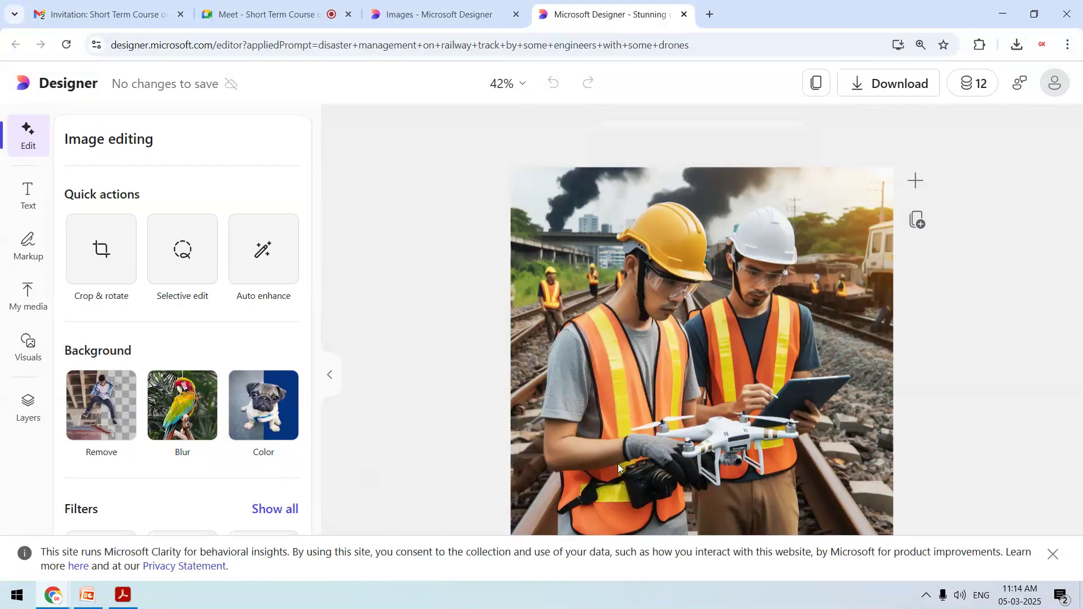
left_click(1052, 554)
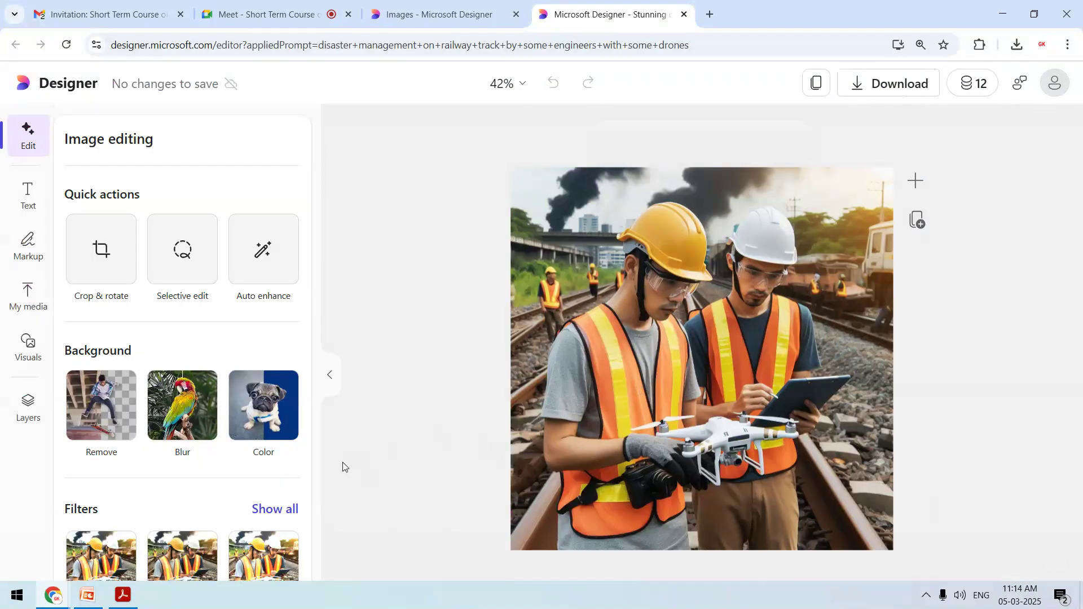
left_click(316, 450)
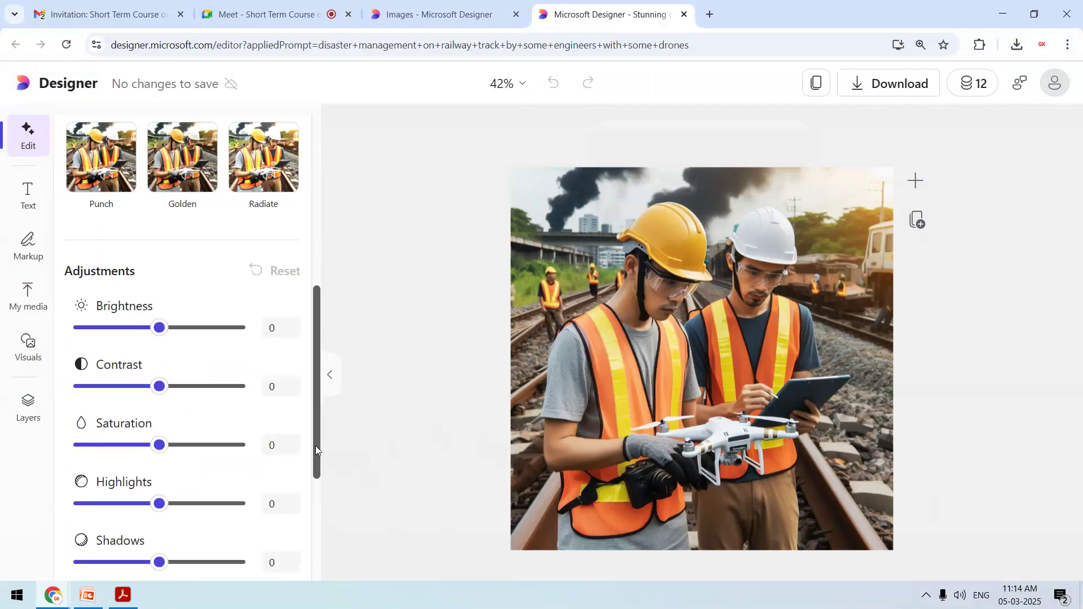
scroll(314, 455, "down", 2)
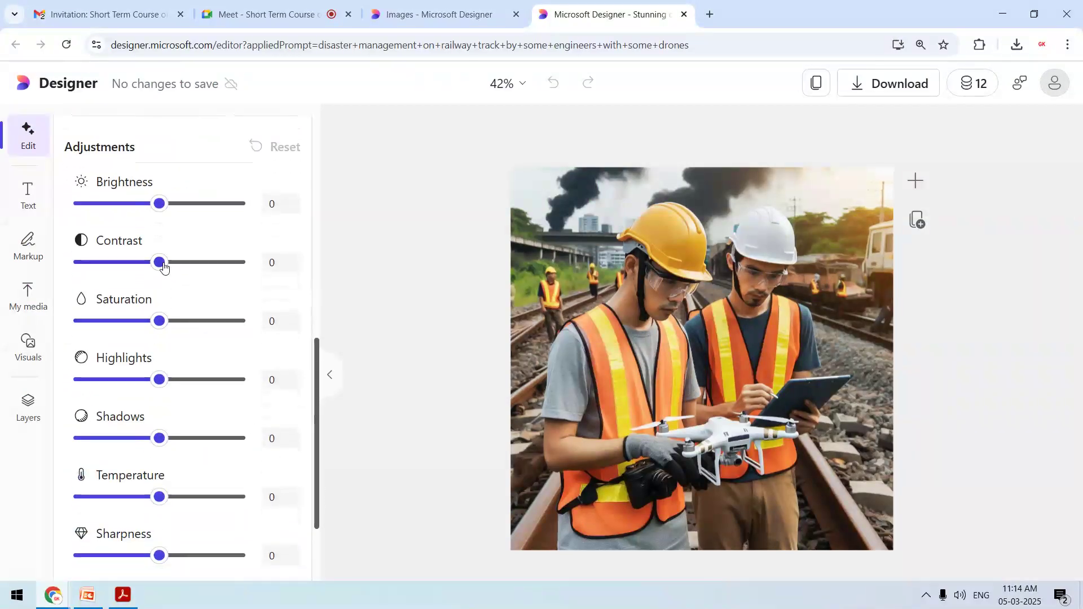
Step: Set the railway image's contrast to 29 and brightness to -37, raise its shadows and temperature, and close the editor
left_click(185, 263)
left_click(199, 204)
left_click_drag(198, 204, 127, 203)
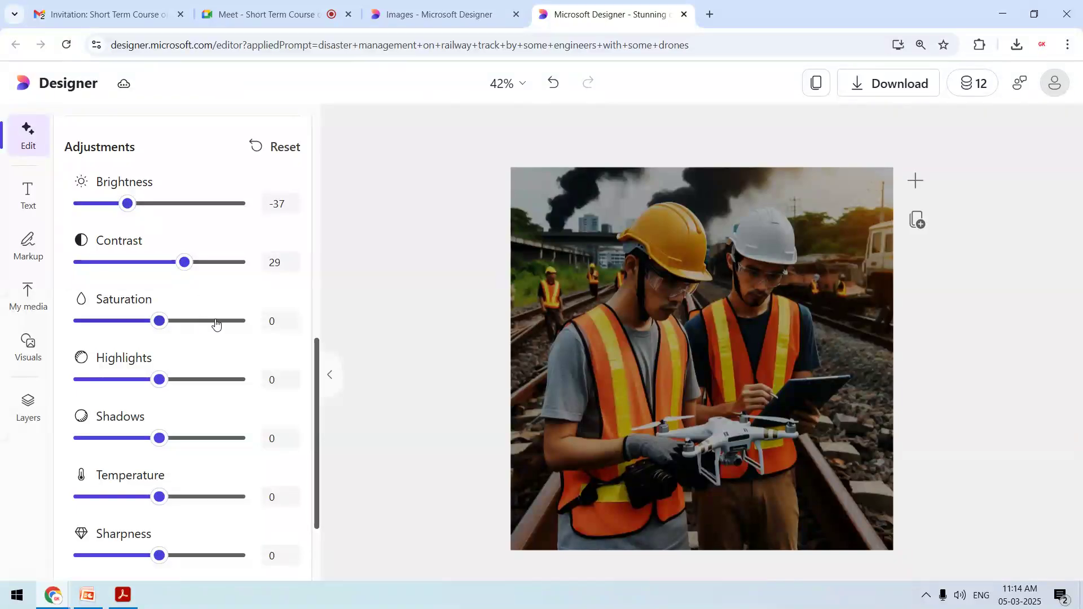
left_click(200, 440)
left_click(215, 496)
left_click_drag(316, 488, 326, 252)
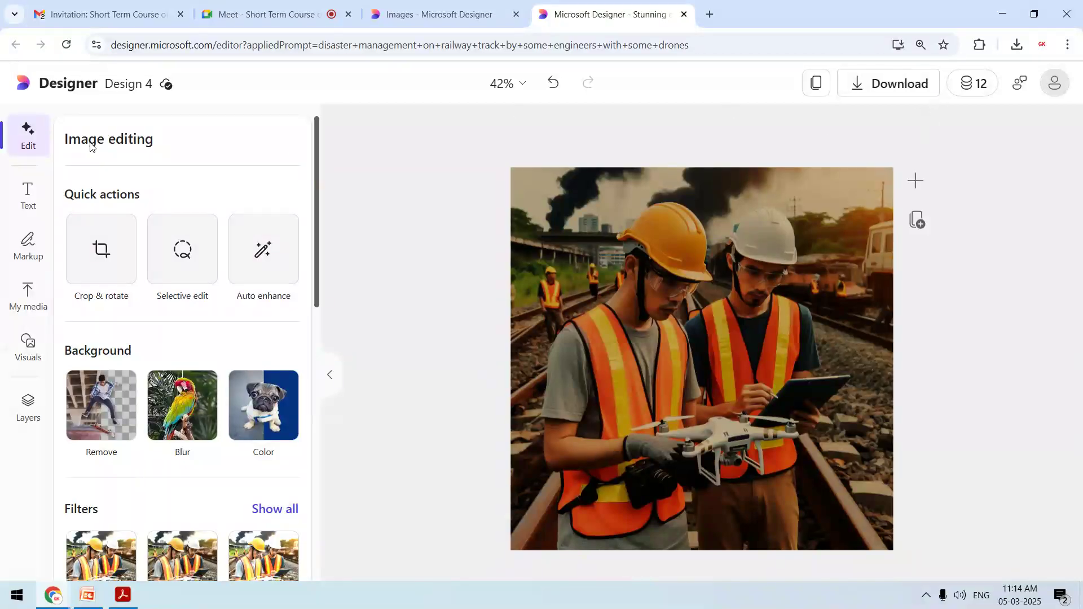
key("ctrl+w")
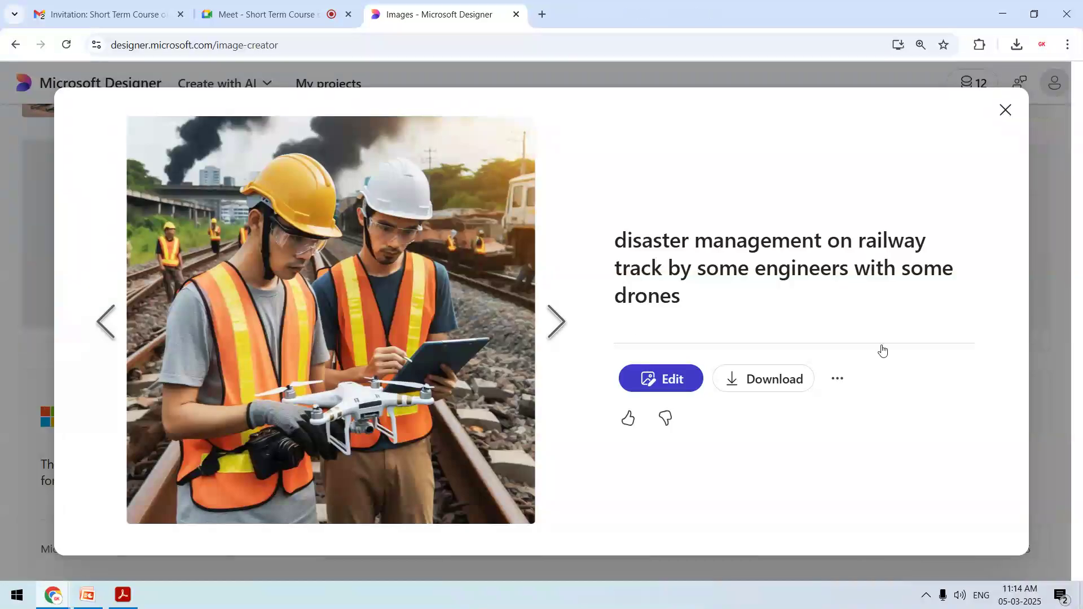
Step: Close the railway preview and look through the images of the "engineers on dam for disaster management with some jcb machines" creation
left_click(1005, 110)
mouse_move(1074, 466)
left_mouse_down()
mouse_move(1074, 455)
mouse_move(1074, 499)
mouse_move(1074, 477)
left_mouse_up()
left_click(934, 390)
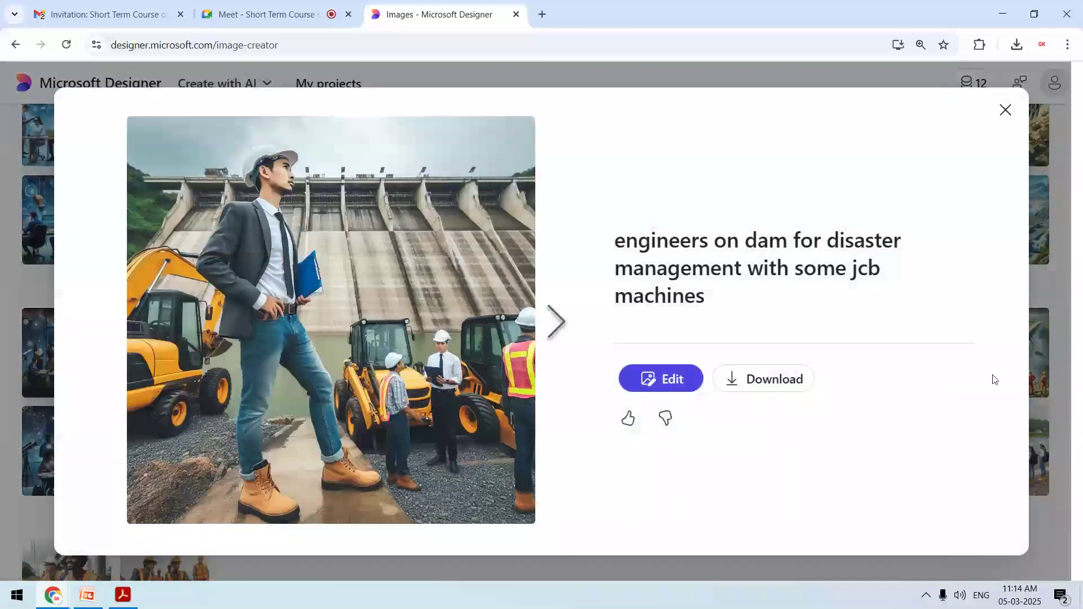
left_click(553, 333)
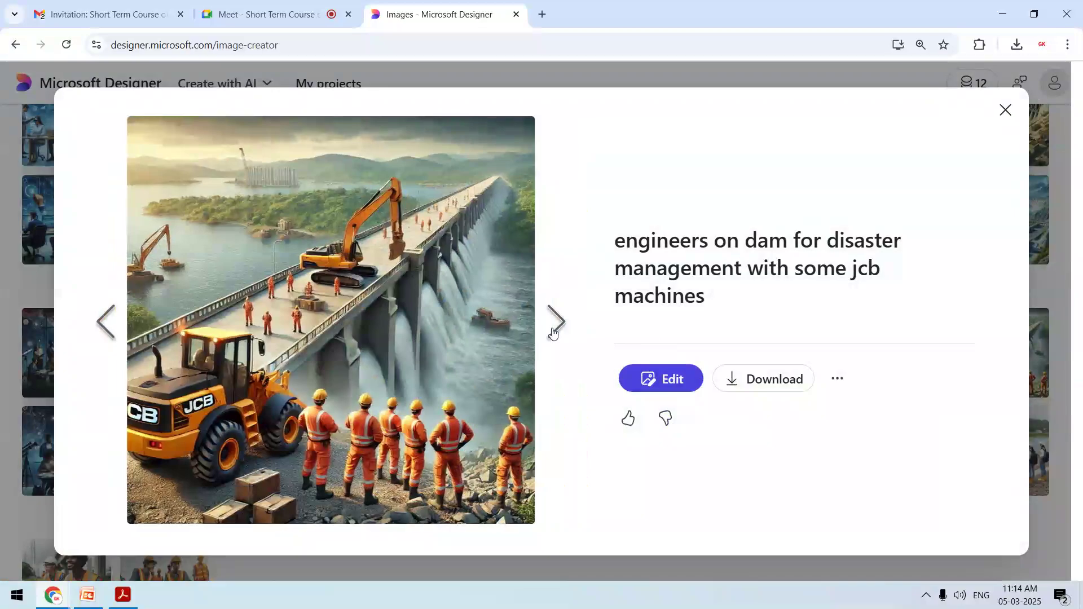
left_click(553, 333)
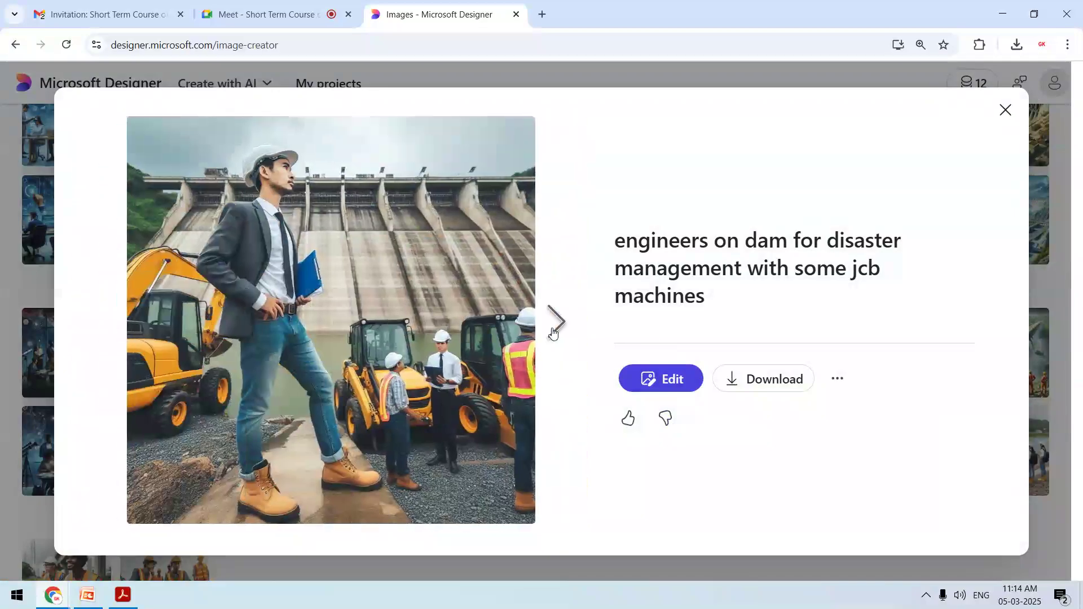
left_click(552, 332)
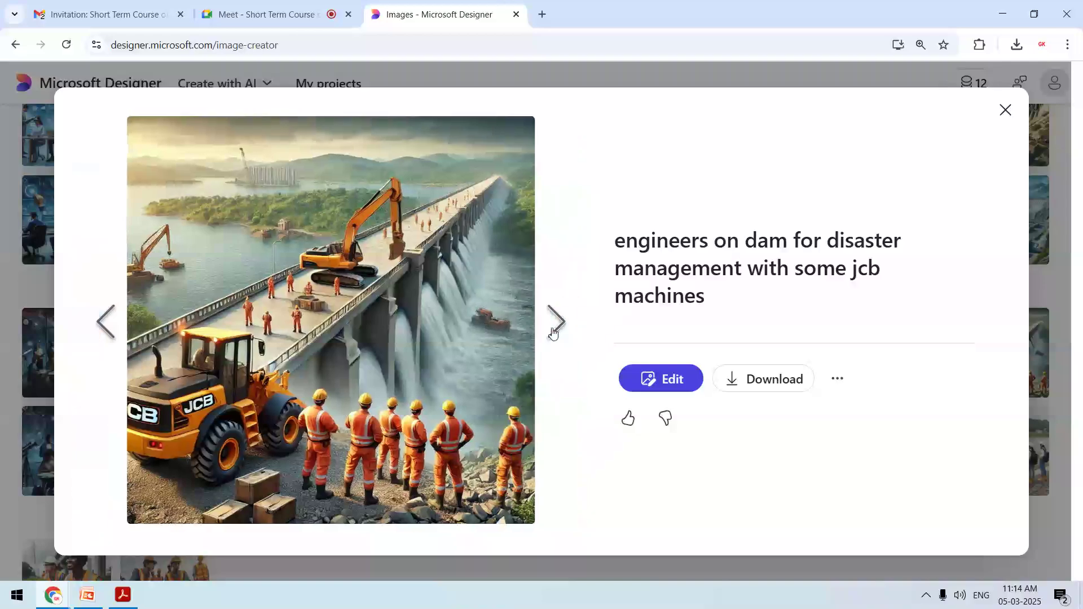
left_click(552, 333)
left_click(553, 333)
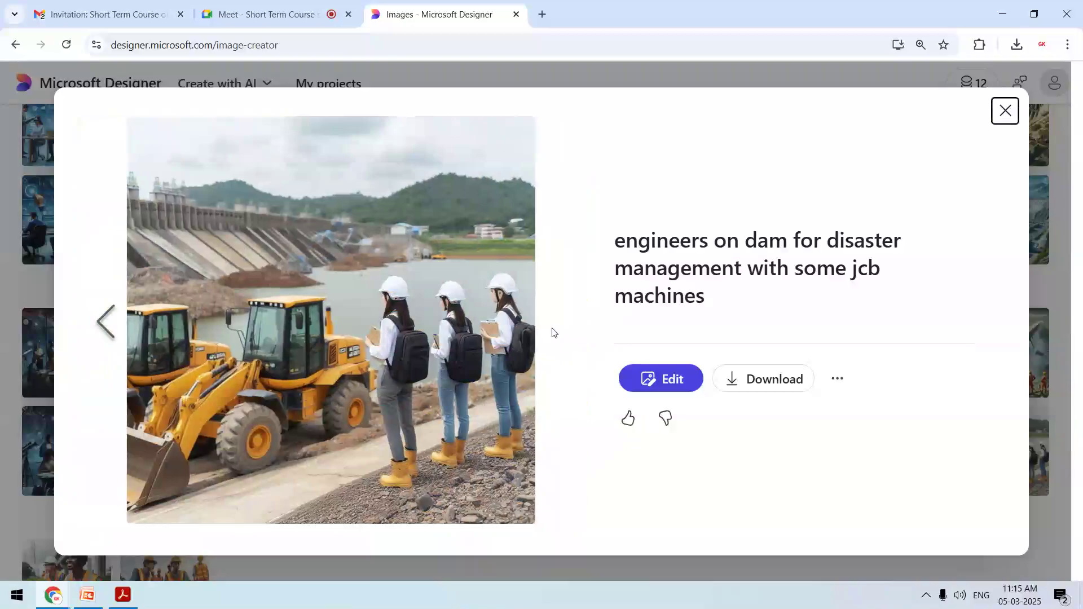
left_click(553, 333)
left_click(553, 332)
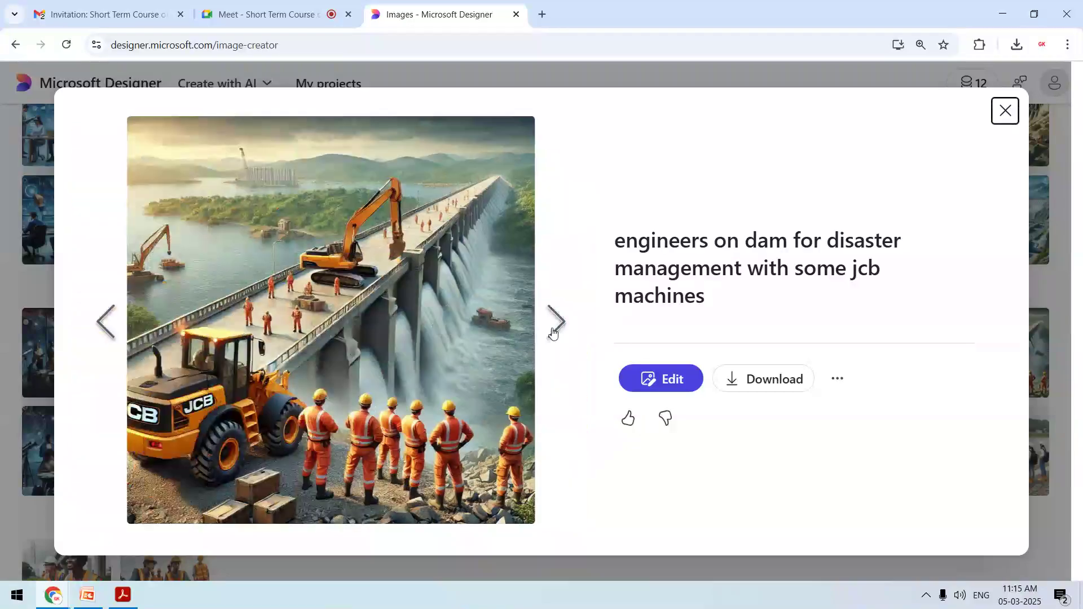
left_click(552, 332)
left_click(553, 333)
key("Escape")
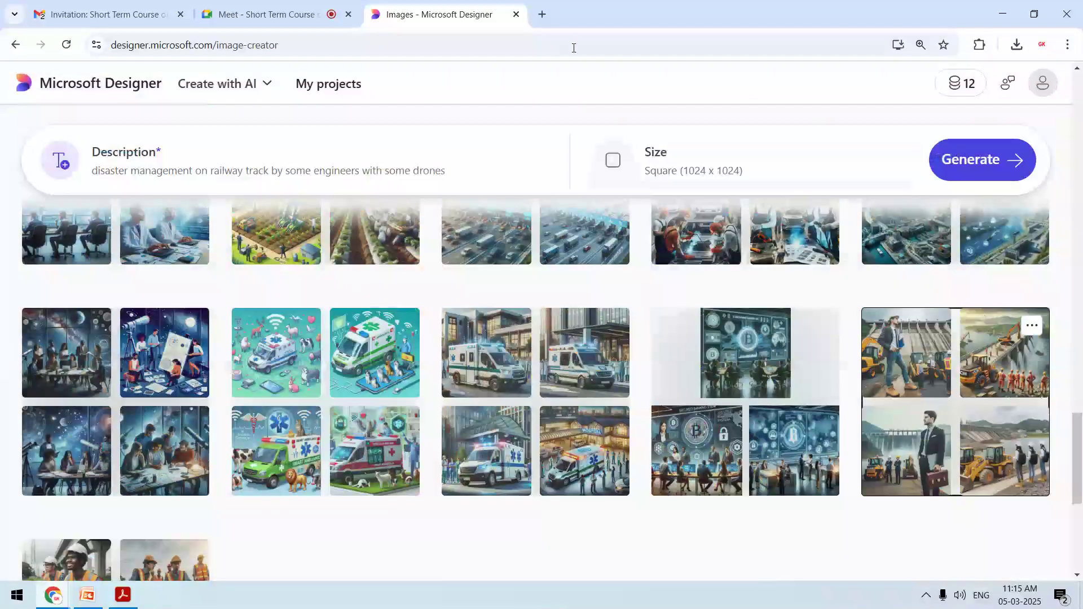
Step: Search Google for "google 25% programming chatbot" in a new tab
left_click(542, 14)
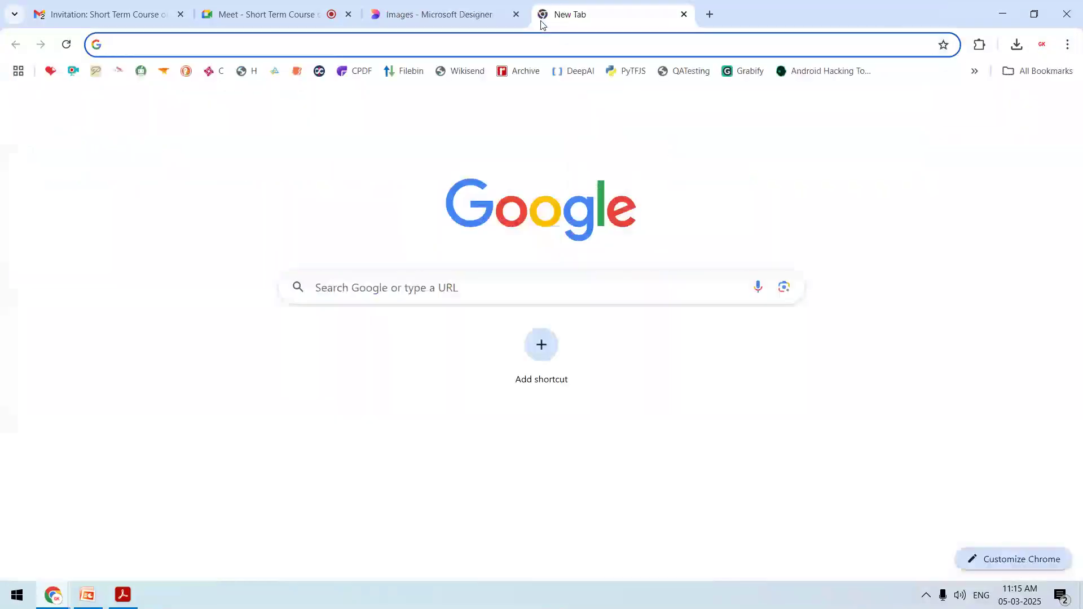
type("google ")
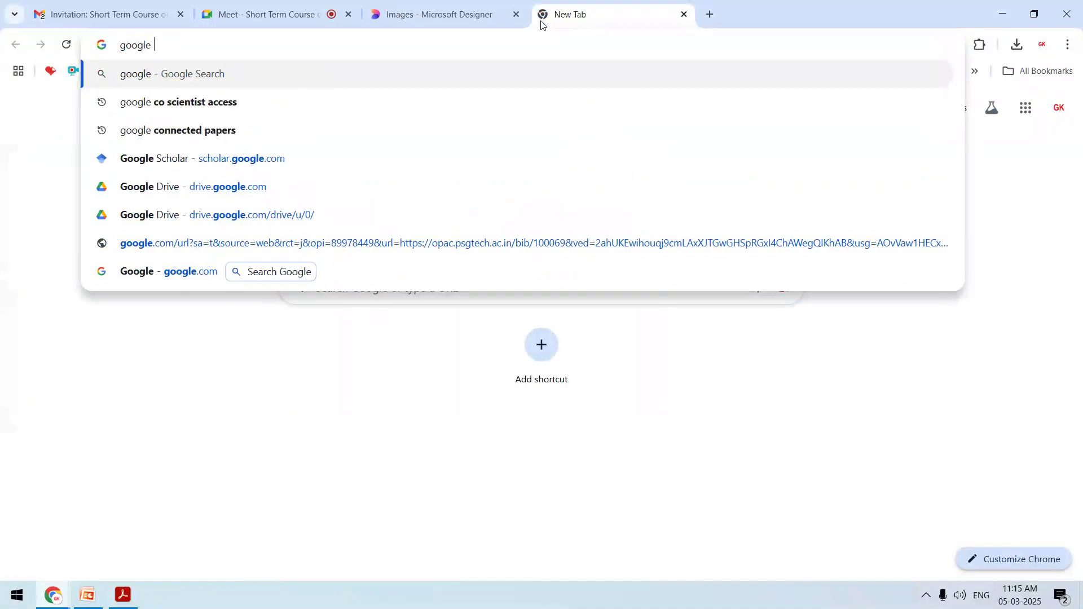
type("25")
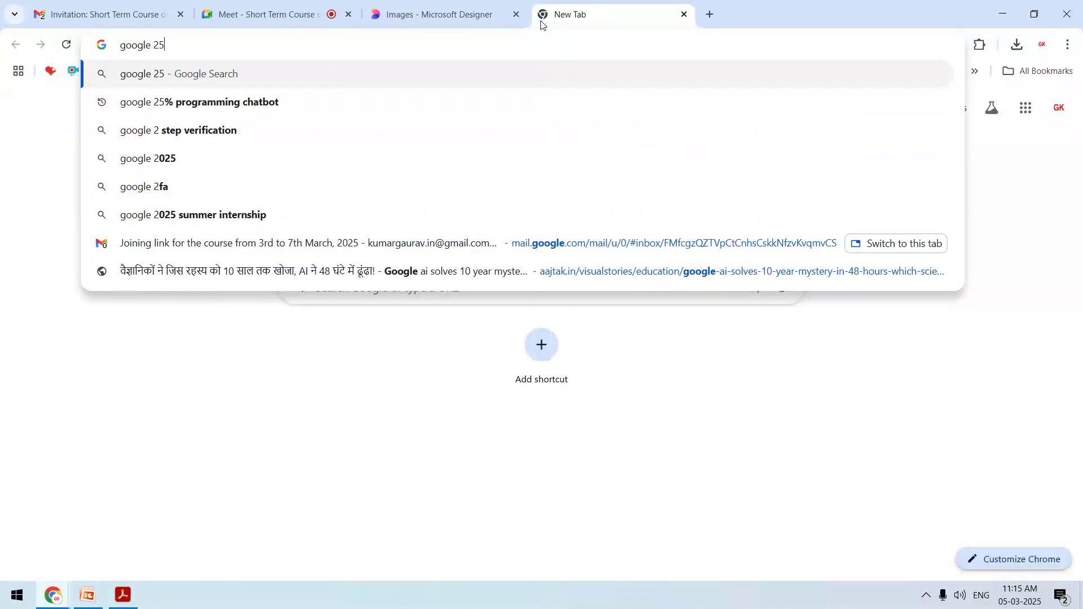
key("Down")
key("Return")
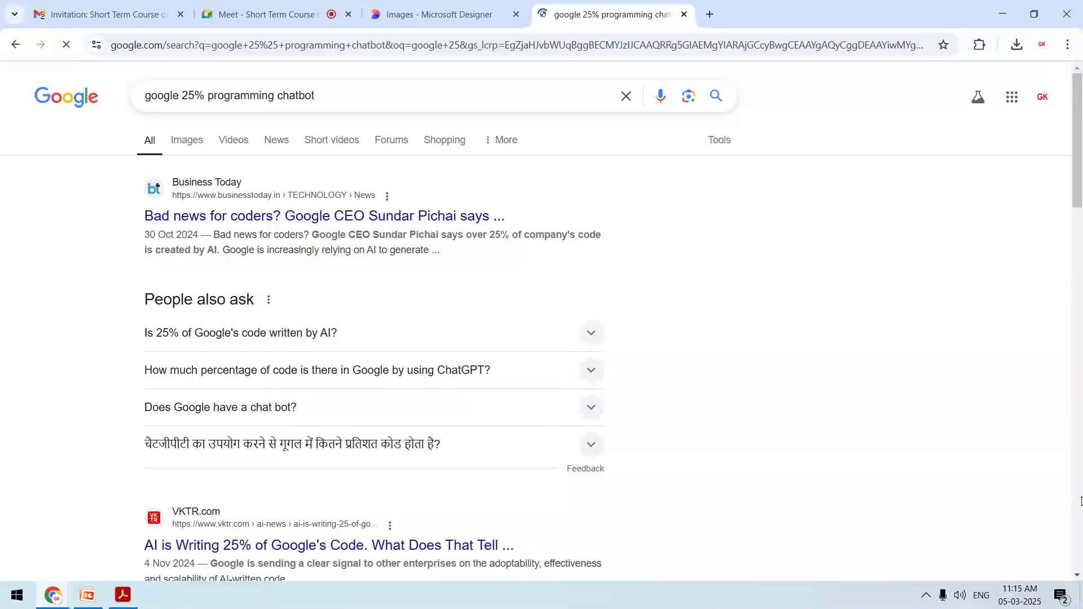
Step: Open the CEO Today result about 25% of Google's code being AI-generated in a new tab and collapse its ad banner
scroll(1081, 501, "down", 8)
right_click(320, 297)
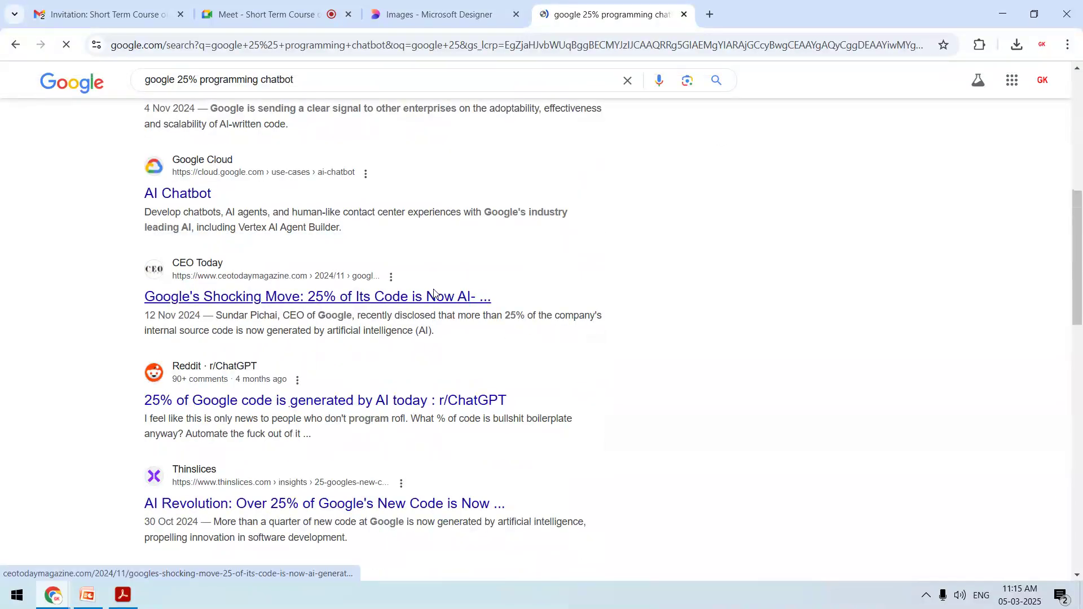
left_click(520, 260)
left_click(417, 297, "ctrl")
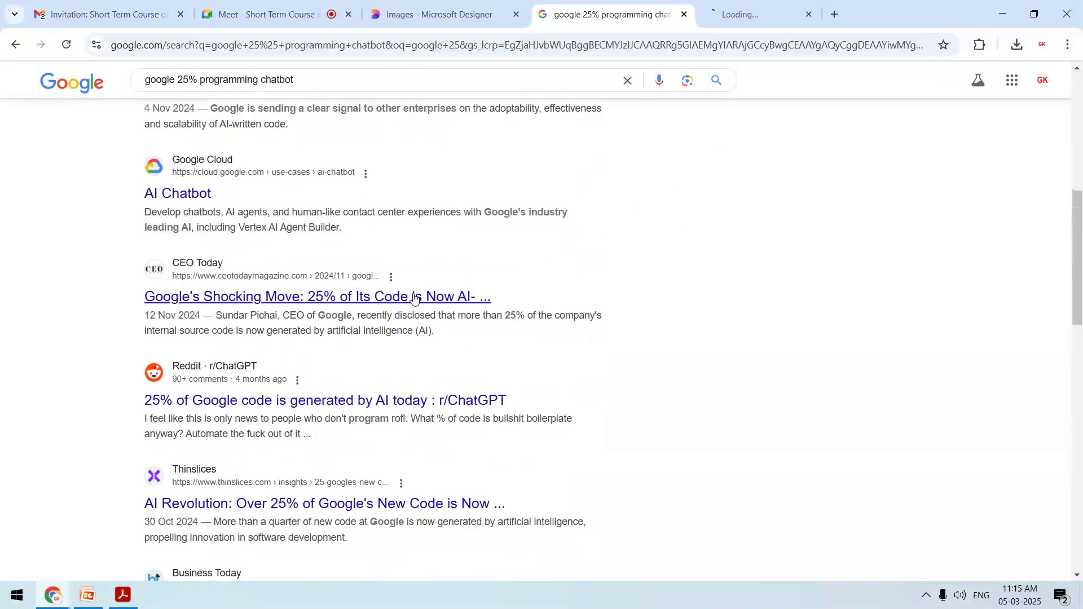
key("ctrl+Tab")
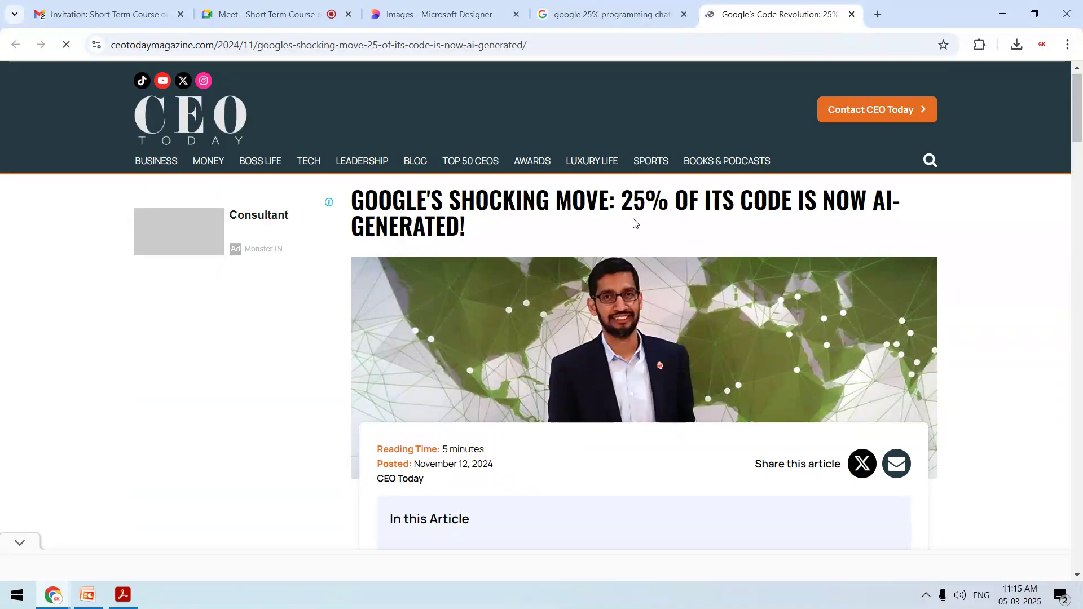
right_click(671, 226)
left_click(974, 280)
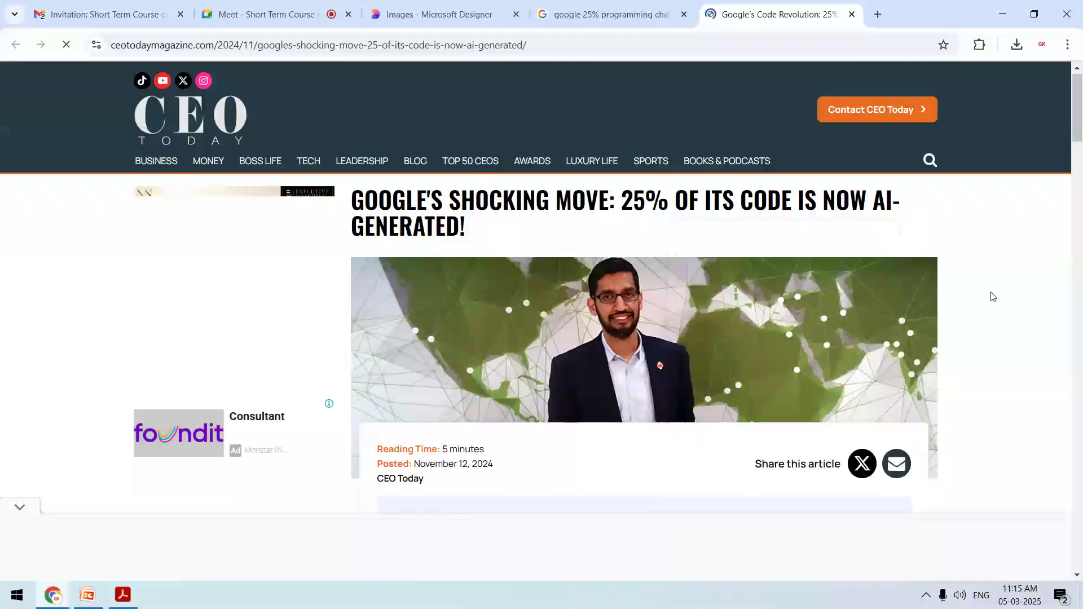
left_click(20, 507)
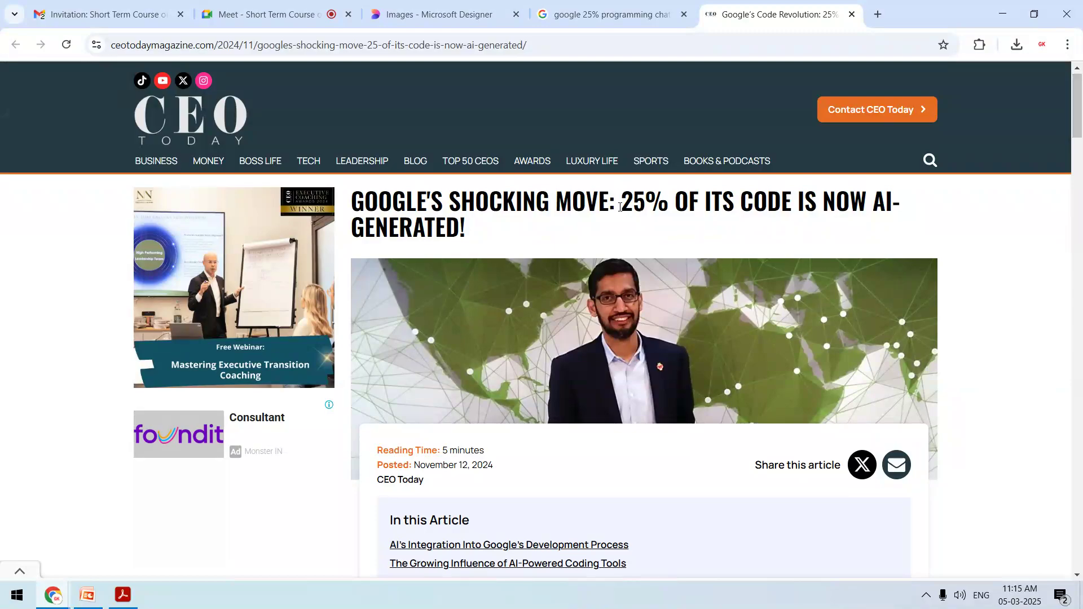
Step: Highlight the article's headline about 25% AI-generated code and read through the article
left_click_drag(619, 207, 703, 223)
left_click(850, 248)
right_click(975, 244)
left_click(1014, 251)
mouse_move(1079, 130)
left_mouse_down()
mouse_move(1080, 190)
mouse_move(1080, 121)
left_mouse_up()
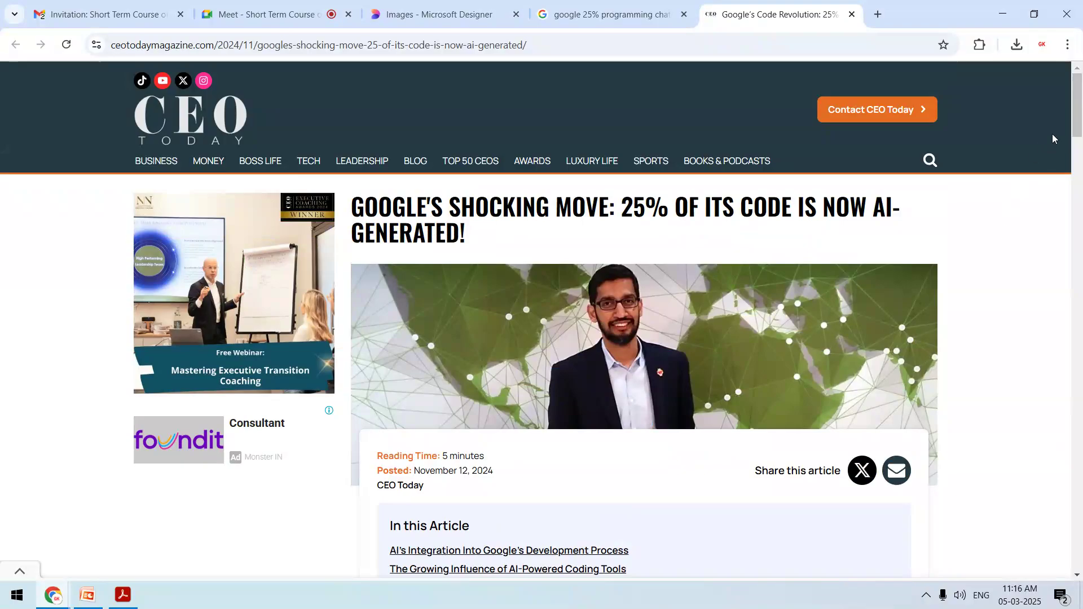
left_click_drag(1078, 126, 1078, 102)
Step: Close the CEO Today article and the Google search results to return to the Designer image creations
key("ctrl+w")
left_click_drag(1078, 227, 1077, 109)
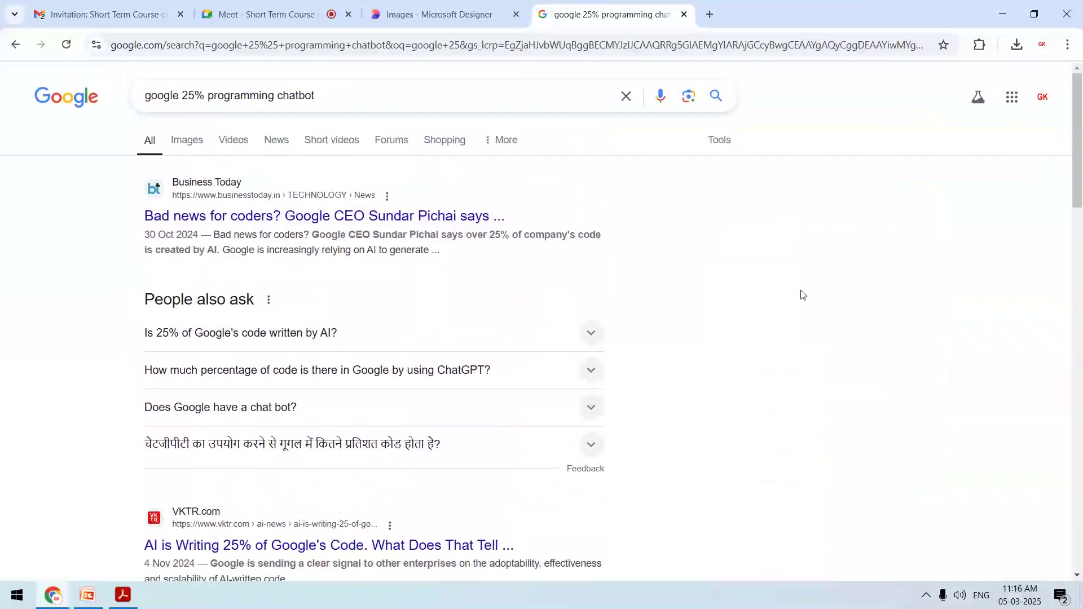
key("ctrl+w")
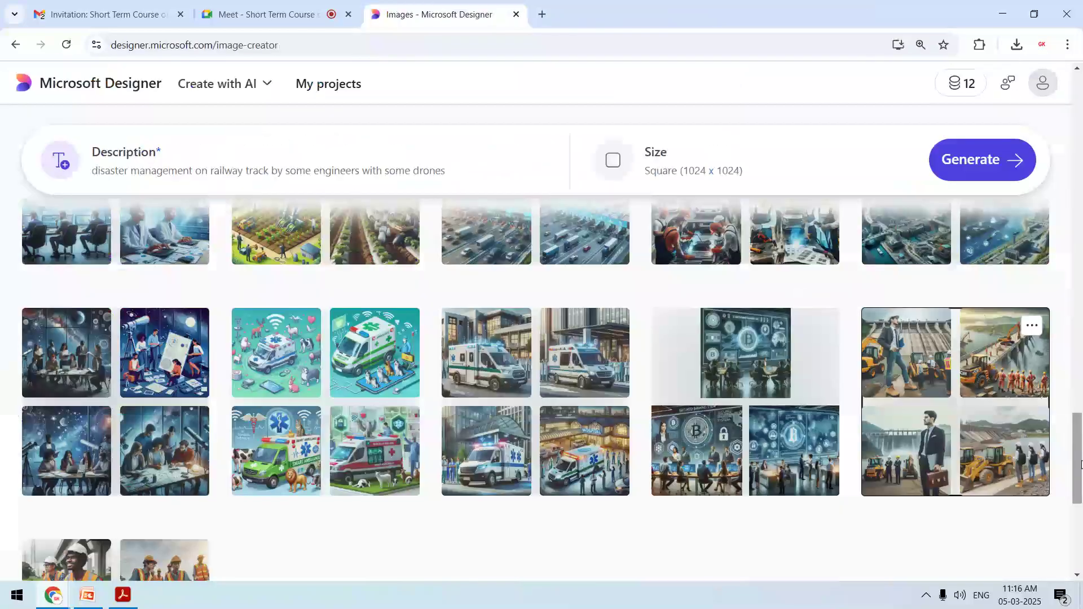
Step: Briefly reopen the dam engineers with JCB machines creation, close its preview, and return to the large railway disaster management images
mouse_move(1081, 464)
left_mouse_down()
mouse_move(1081, 477)
mouse_move(1080, 458)
left_mouse_up()
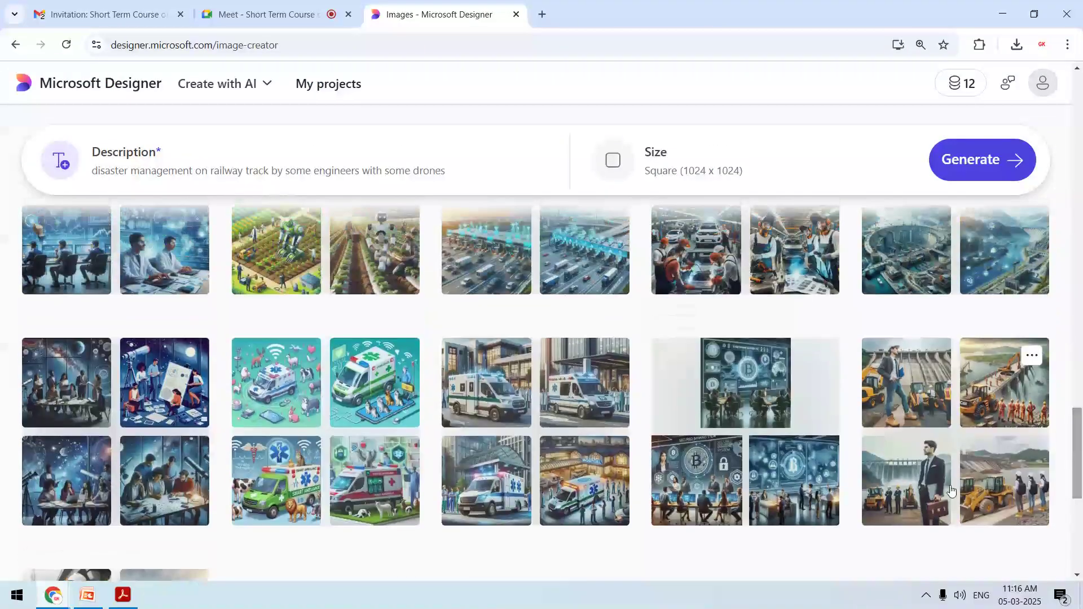
left_click(937, 436)
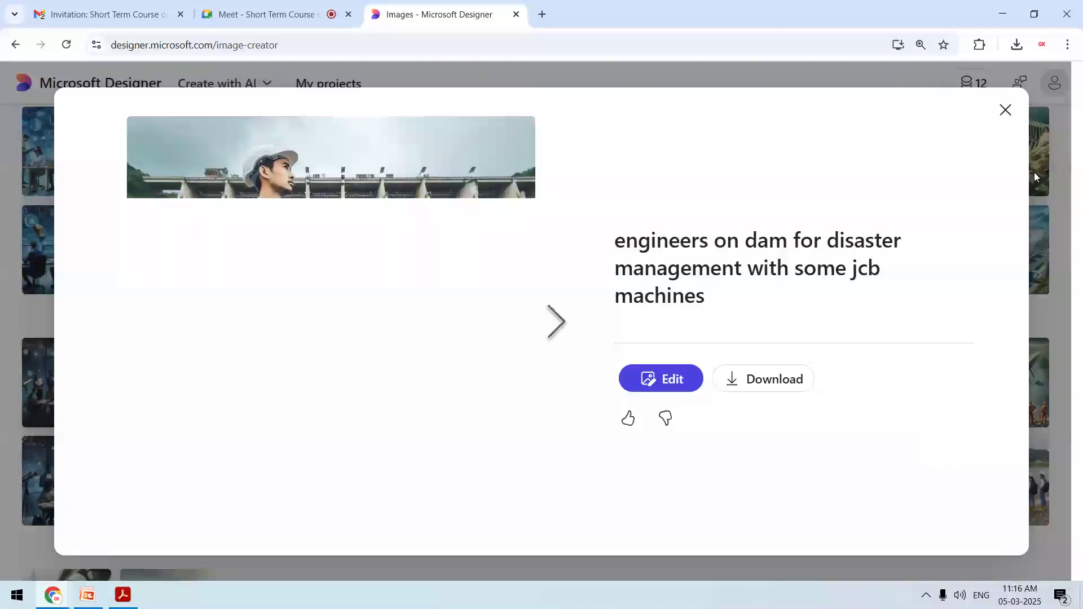
left_click(1005, 110)
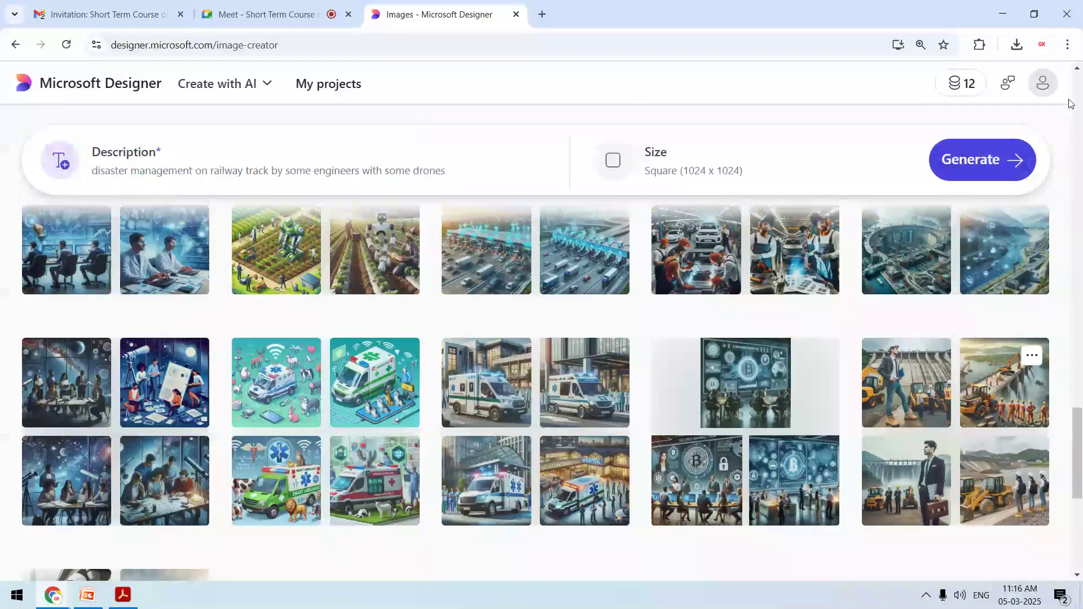
left_click(1082, 128)
left_click(1082, 129)
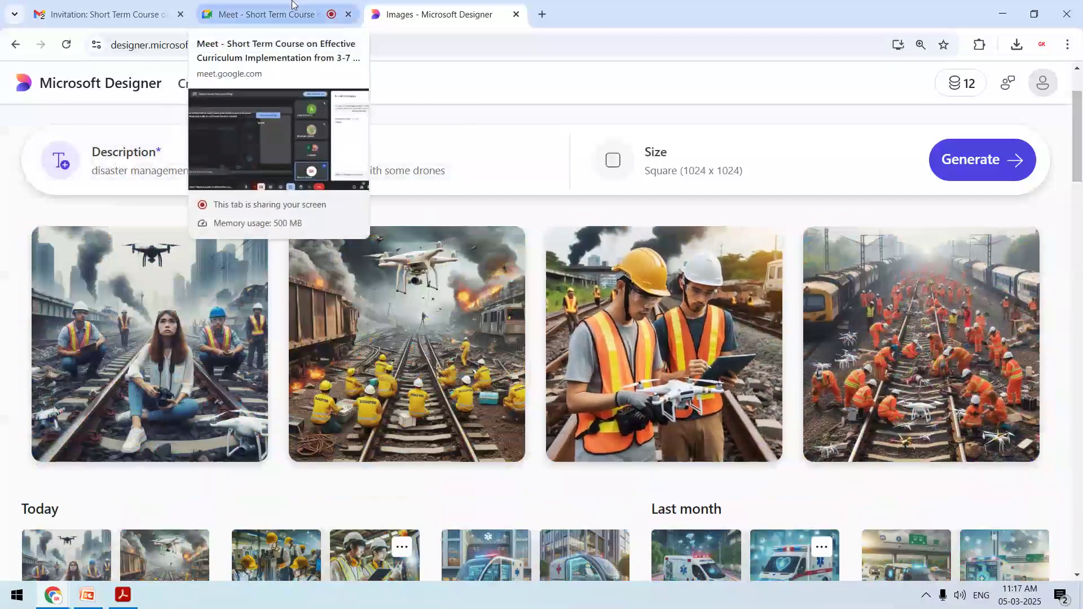
Step: Open filebin.net in a new tab and upload CloudAIToolsResearchAcademics.pdf from the Desktop
left_click(544, 14)
type("file")
key("Return")
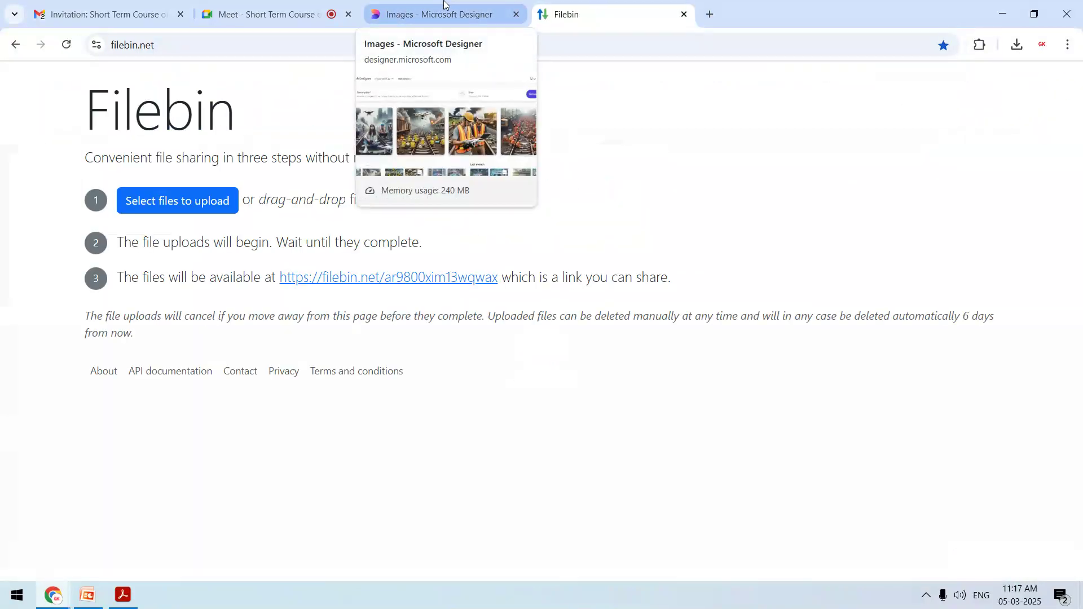
left_click(213, 201)
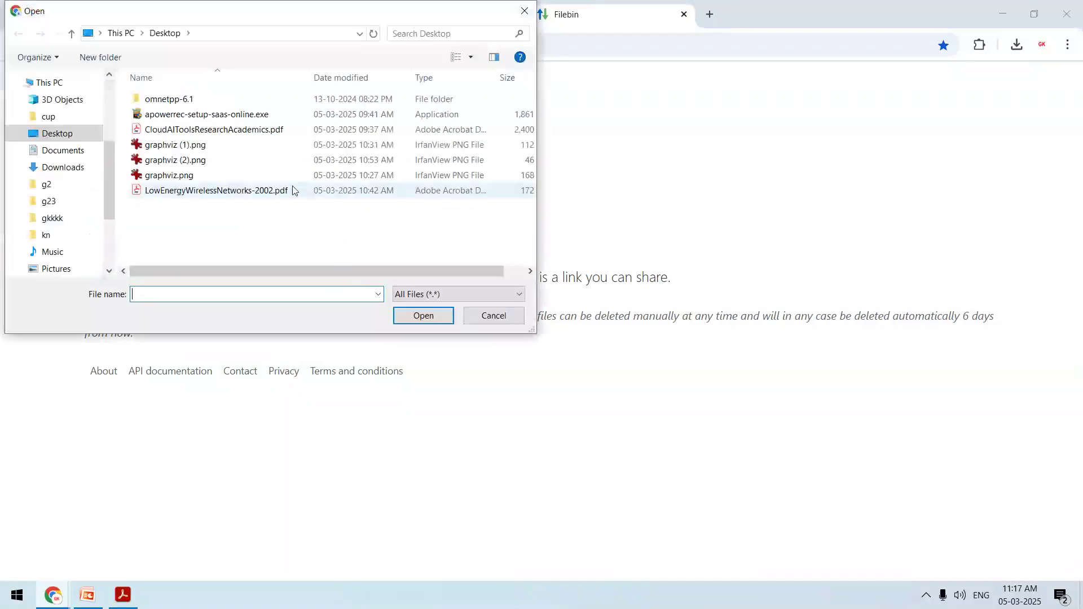
left_click(182, 135)
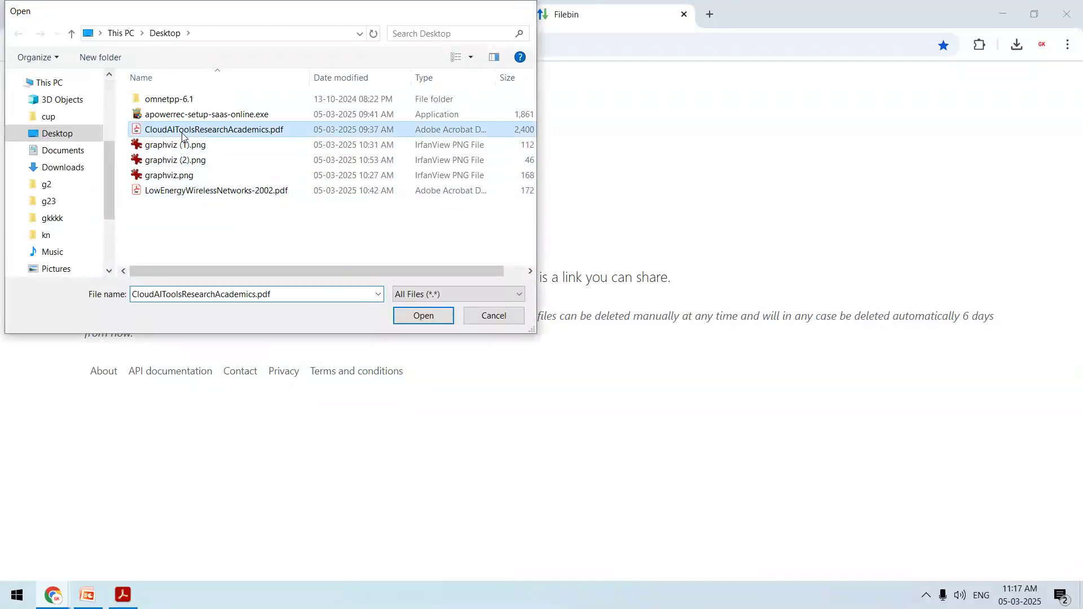
double_click(182, 135)
Step: Return to the Google Meet call and stop presenting the screen
left_click(271, 14)
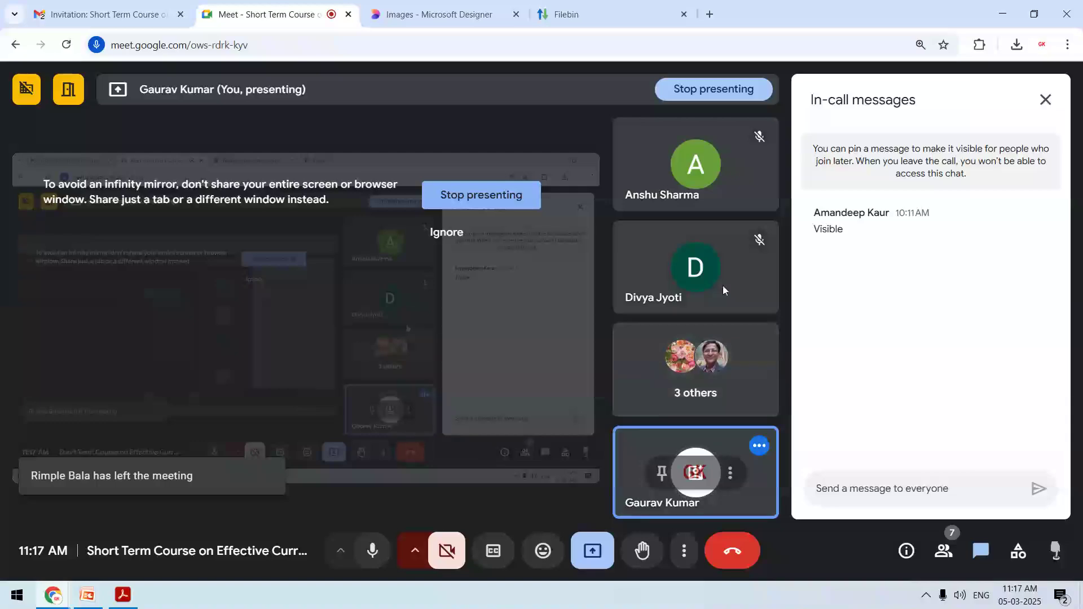
left_click(714, 89)
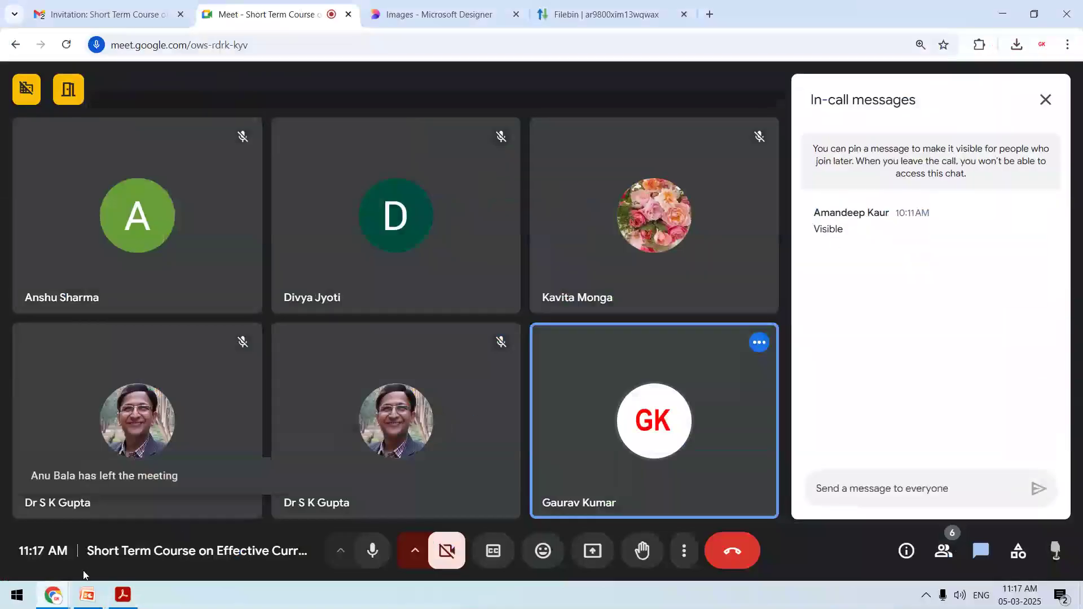
Step: Copy the new Filebin page's address and send it in the Meet call's chat with the label "Presentation :"
left_click(606, 14)
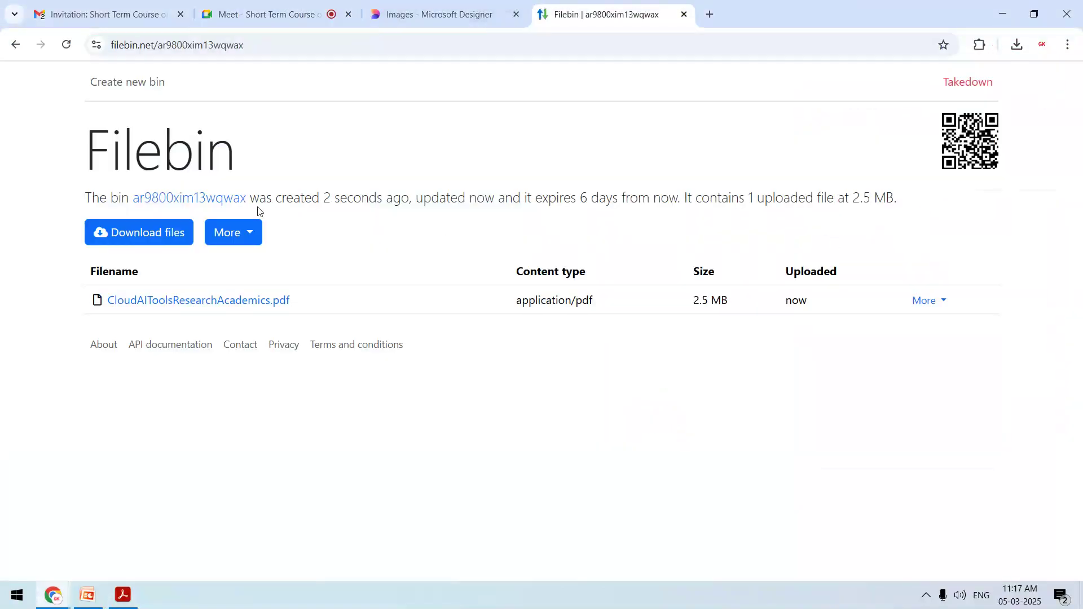
left_click(273, 37)
key("ctrl+c")
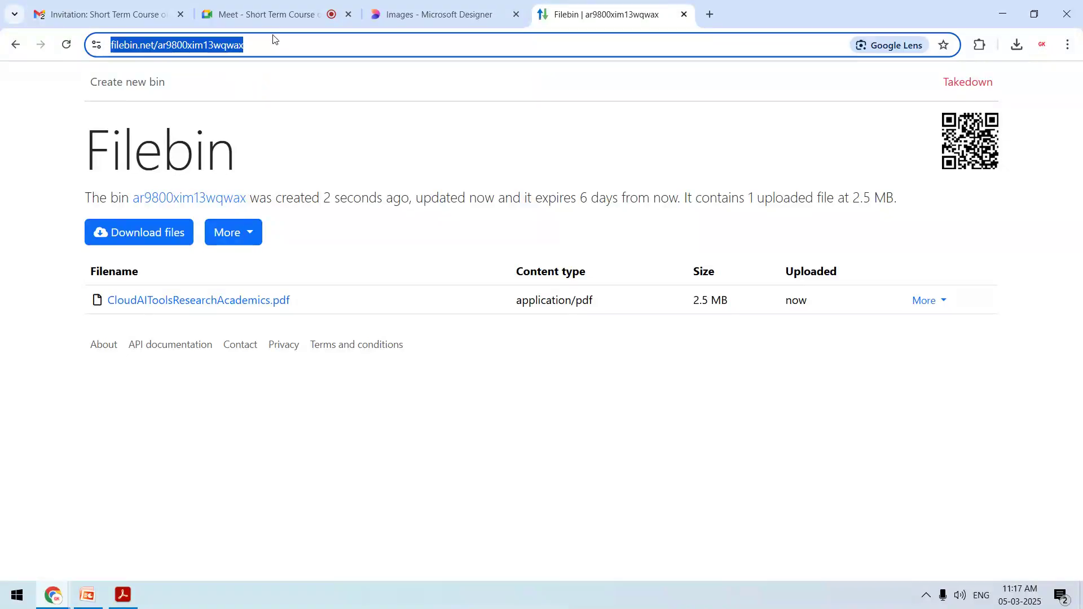
left_click(265, 14)
type("Presentation :")
key("shift+Return")
key("ctrl+v")
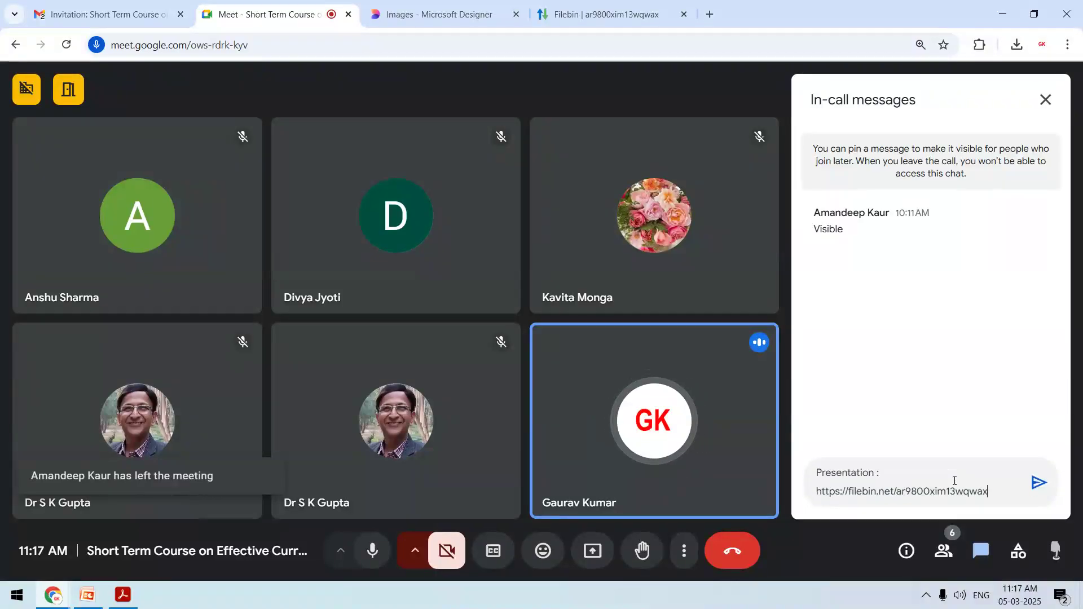
key("Return")
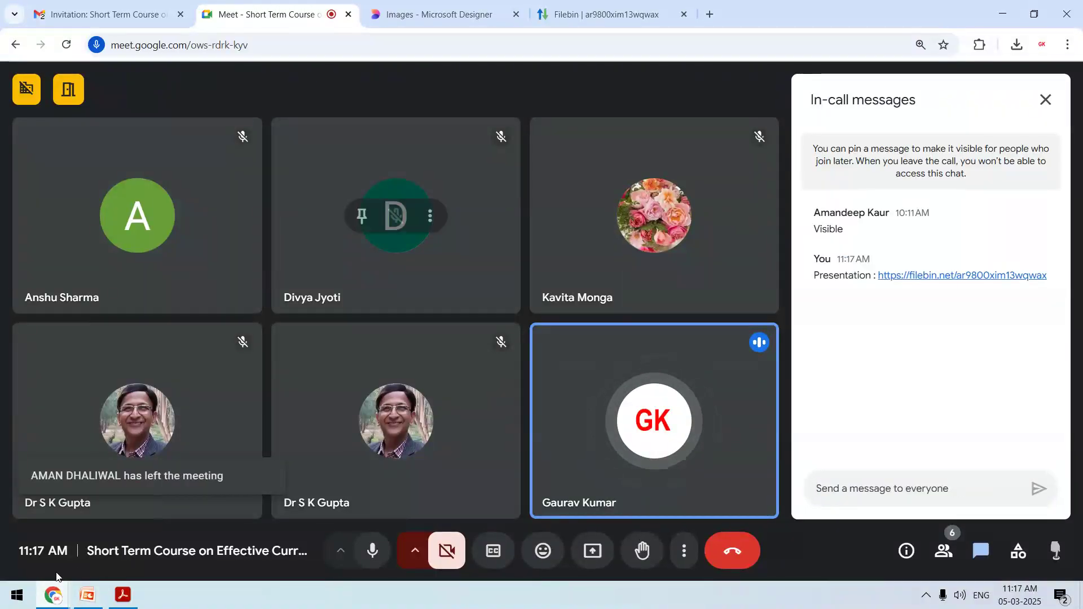
Step: Switch to the Apowersoft Online Screen Recorder window that is running the recording
mouse_move(54, 594)
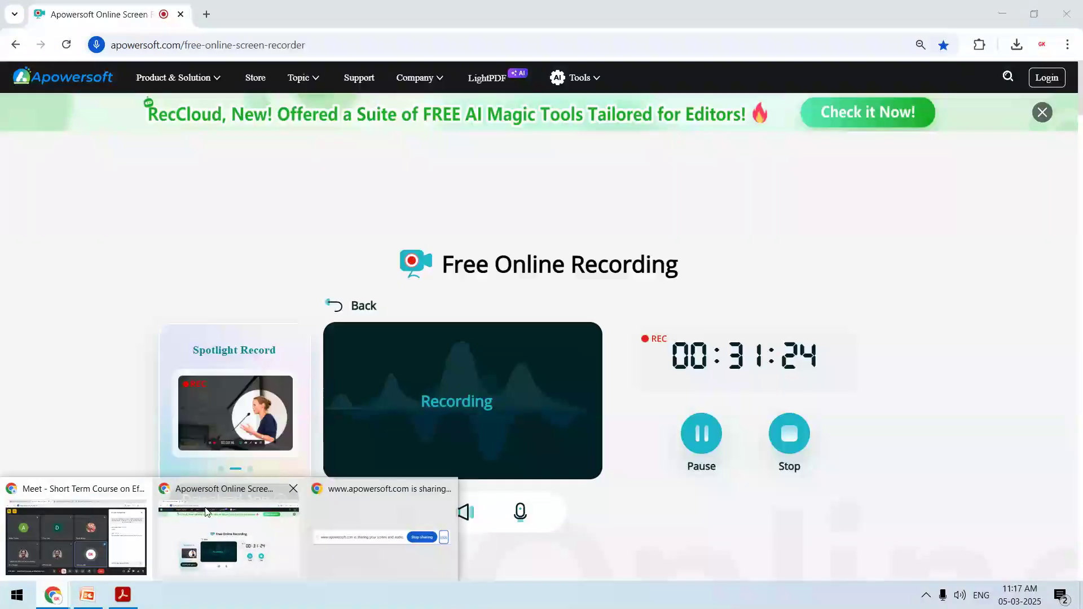
left_click(205, 512)
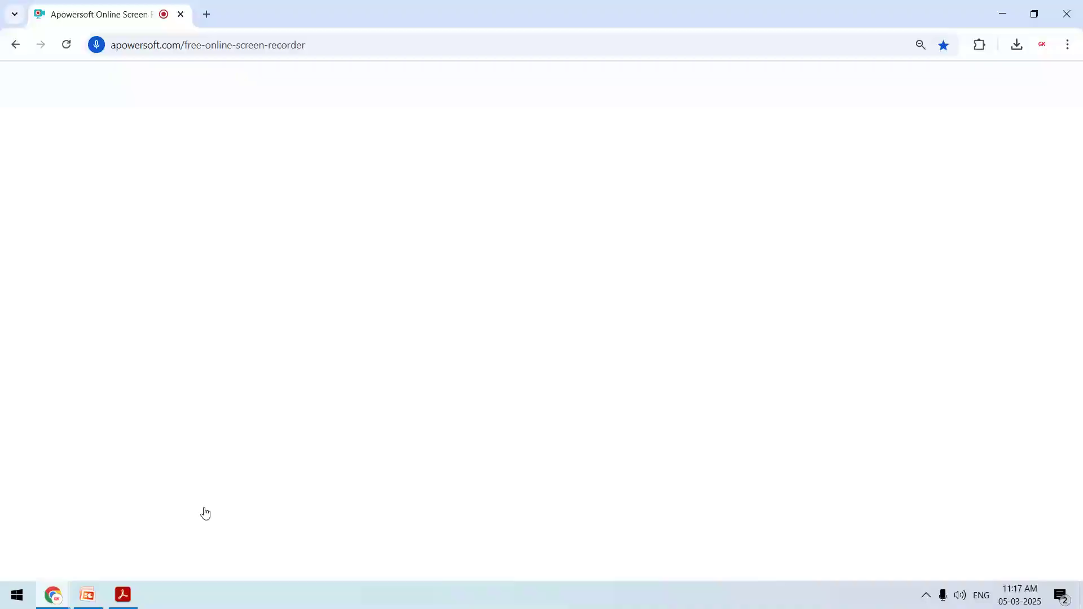